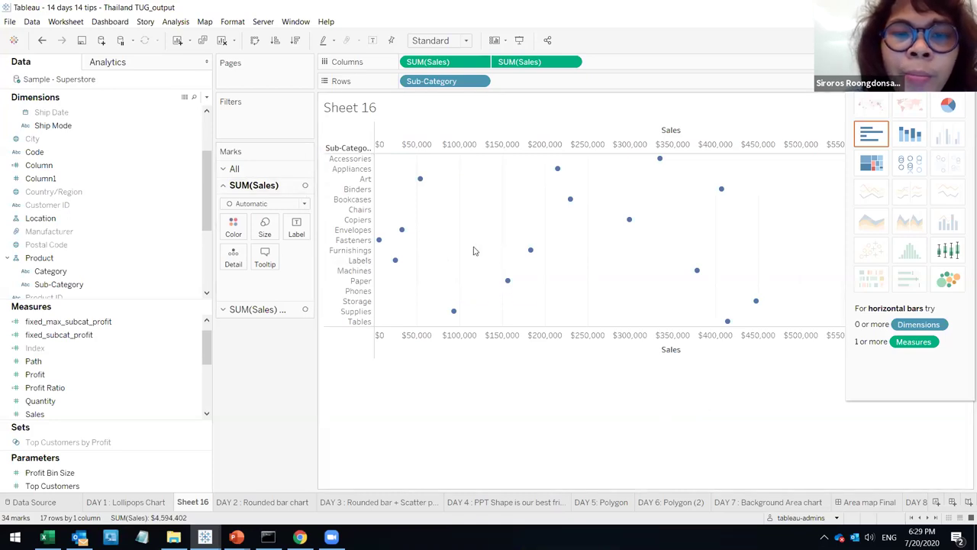
- Change the first SUM(Sales) marks to Bar and shrink their size to thin lines
{"action": "left_click", "coordinate": [289, 203]}
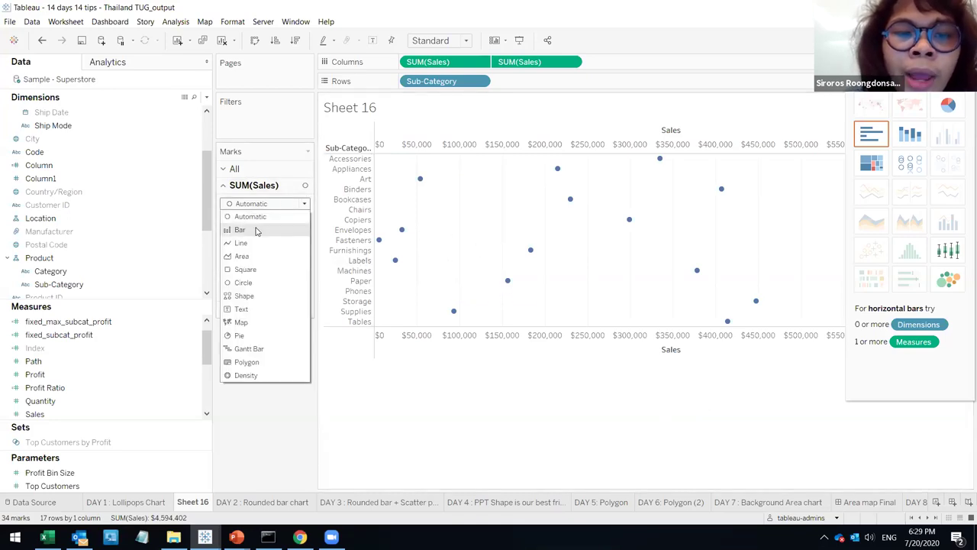
{"action": "left_click", "coordinate": [257, 230]}
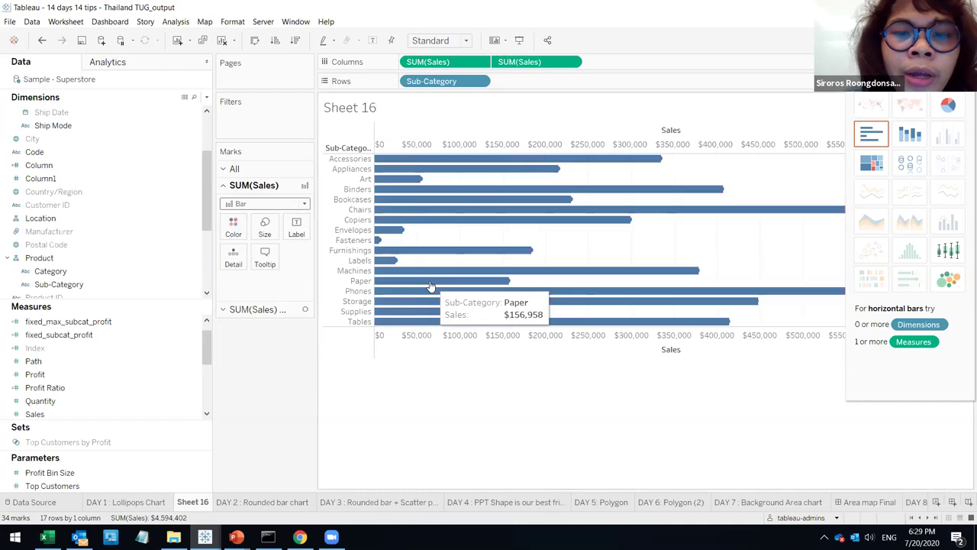
{"action": "left_click", "coordinate": [265, 227]}
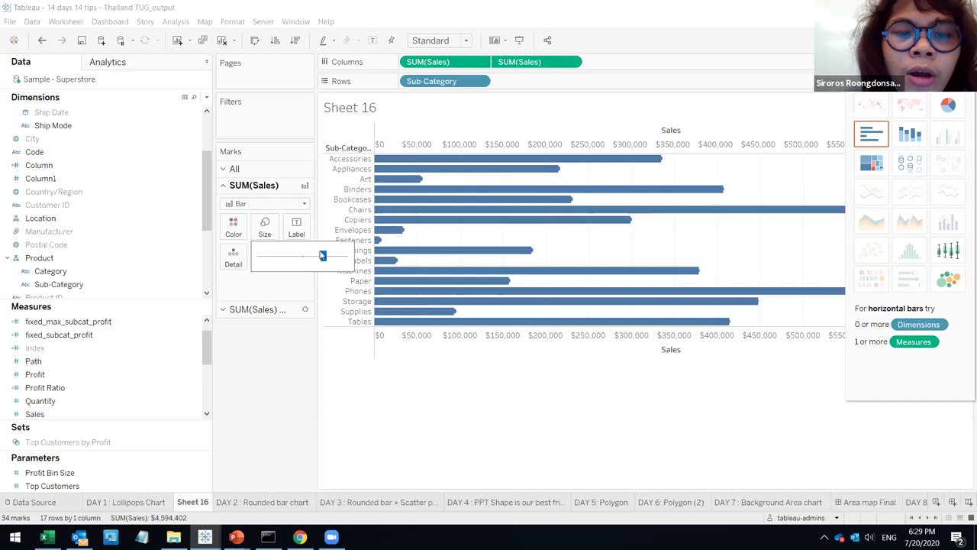
{"action": "left_click_drag", "start_coordinate": [323, 256], "coordinate": [248, 263]}
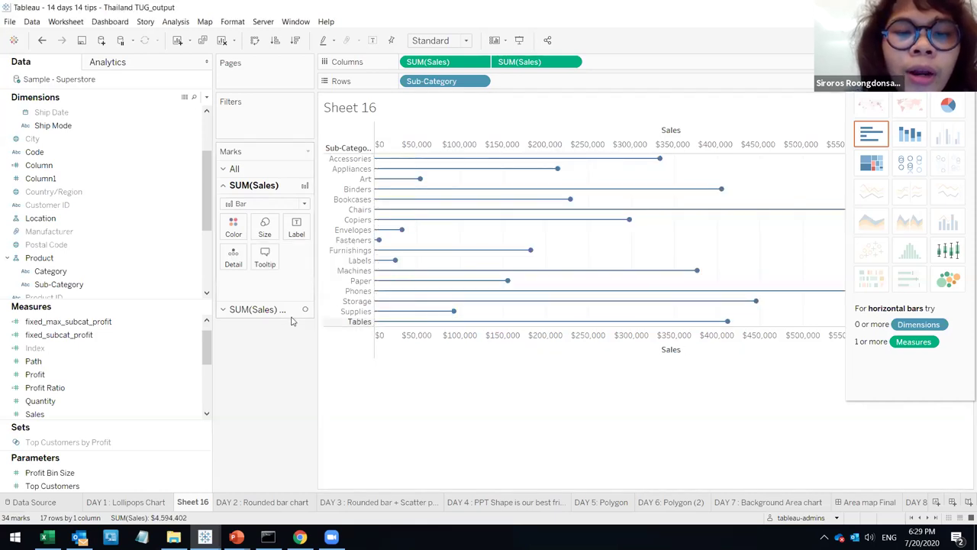
- Enlarge the circle marks of the second SUM(Sales) to form the lollipop heads
{"action": "left_click", "coordinate": [257, 309]}
{"action": "left_click", "coordinate": [264, 243]}
{"action": "left_click_drag", "start_coordinate": [284, 274], "coordinate": [295, 275]}
{"action": "left_click", "coordinate": [480, 386]}
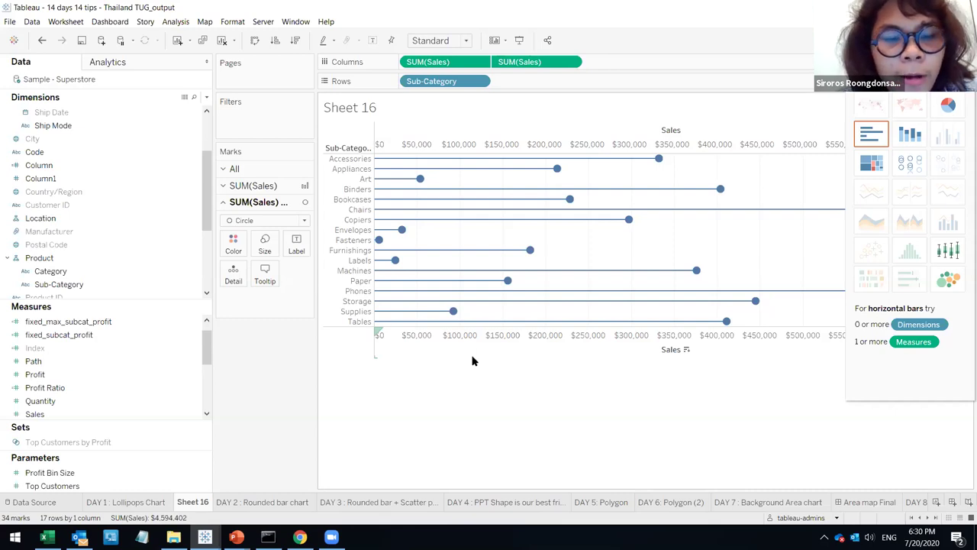
{"action": "left_click", "coordinate": [422, 356]}
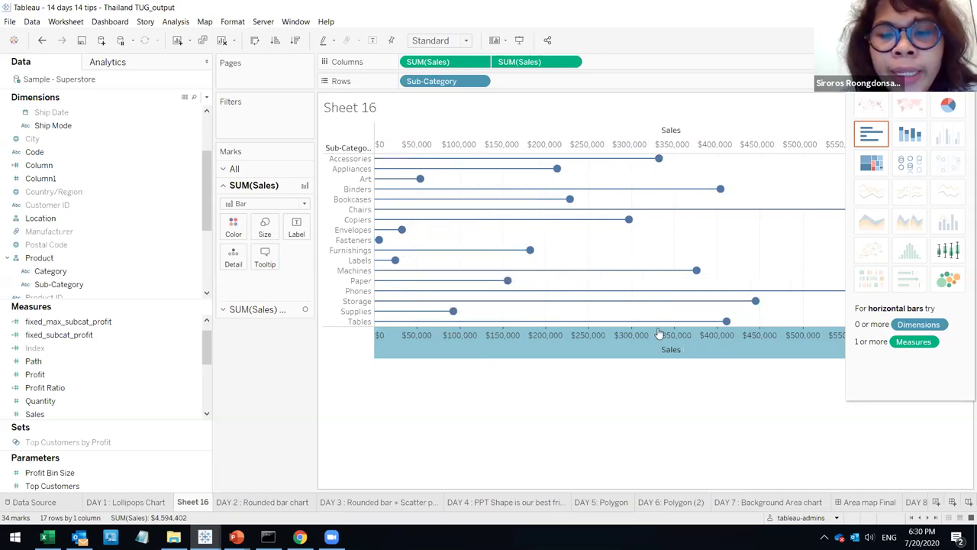
{"action": "mouse_move", "coordinate": [658, 355]}
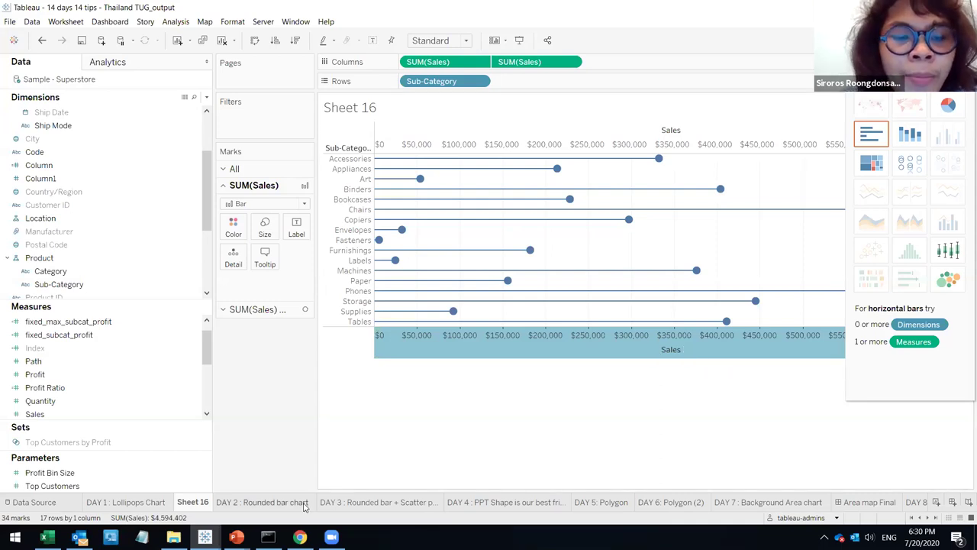
- Create a new worksheet and place it directly after the DAY 2 : Rounded bar chart sheet
{"action": "left_click", "coordinate": [264, 501]}
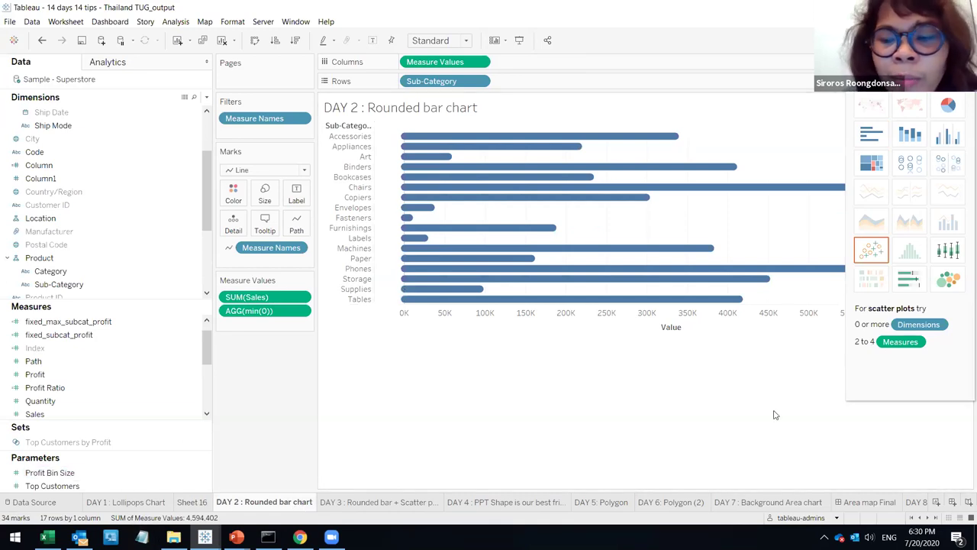
{"action": "key", "text": "ctrl+m"}
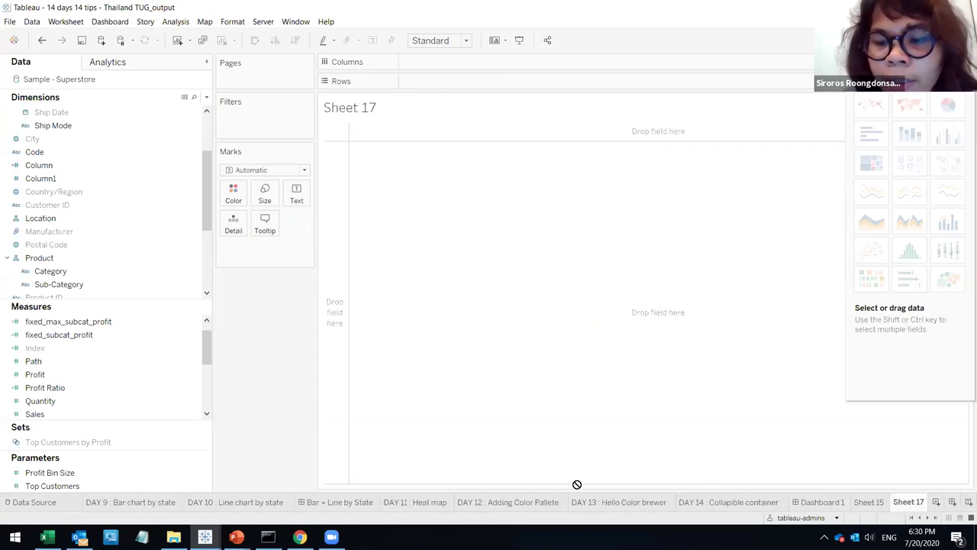
{"action": "left_click_drag", "start_coordinate": [224, 516], "coordinate": [85, 502]}
{"action": "left_click", "coordinate": [920, 517]}
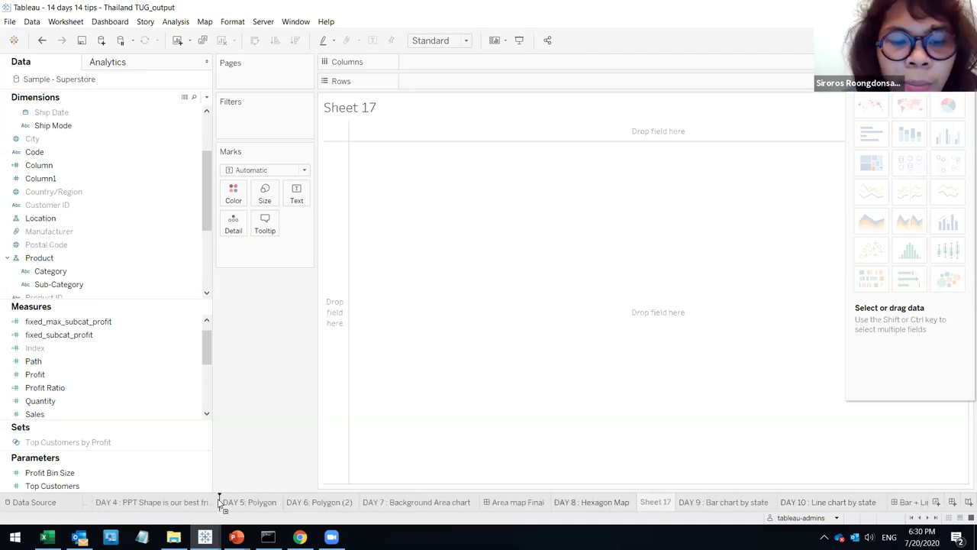
{"action": "left_click_drag", "start_coordinate": [88, 523], "coordinate": [94, 512]}
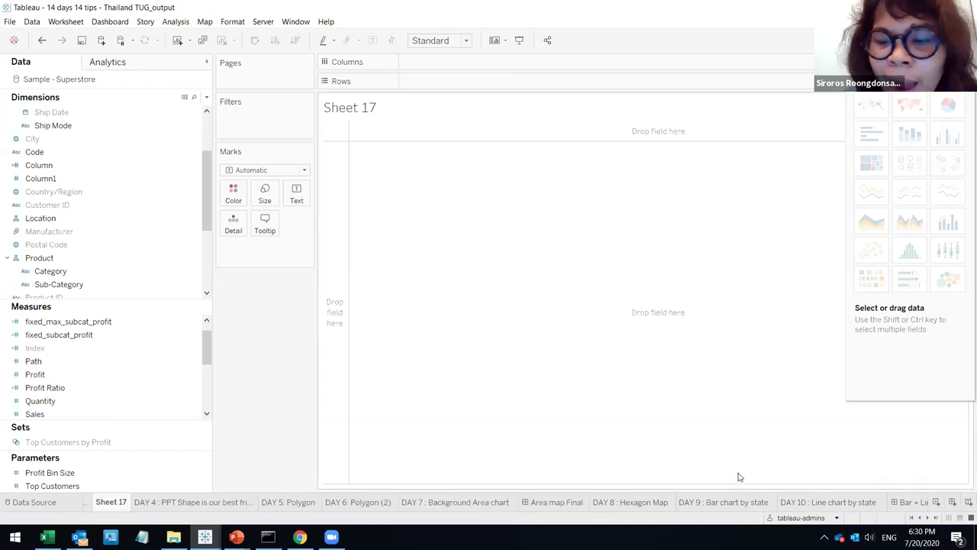
{"action": "left_click", "coordinate": [915, 518]}
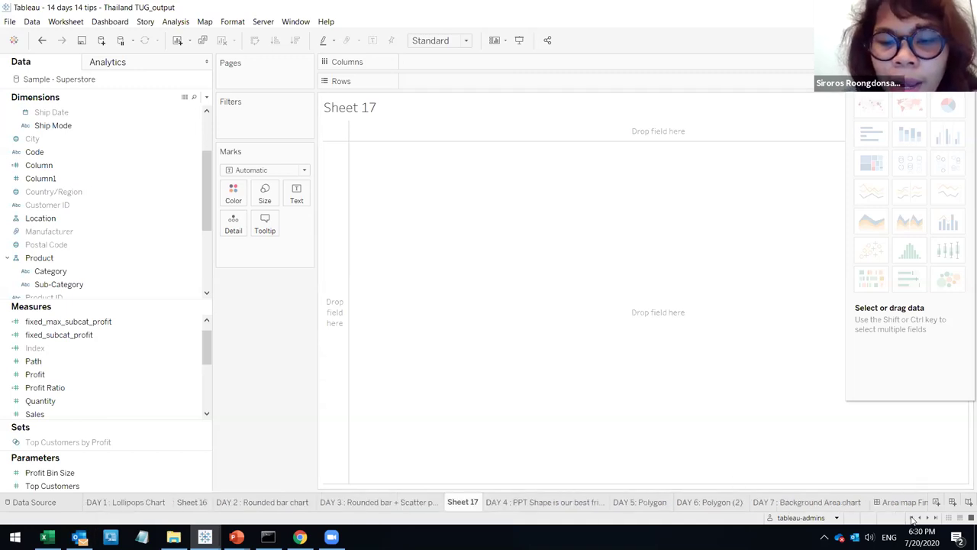
{"action": "mouse_move", "coordinate": [474, 505]}
{"action": "left_mouse_down"}
{"action": "mouse_move", "coordinate": [353, 503]}
{"action": "mouse_move", "coordinate": [232, 522]}
{"action": "mouse_move", "coordinate": [287, 507]}
{"action": "left_mouse_up"}
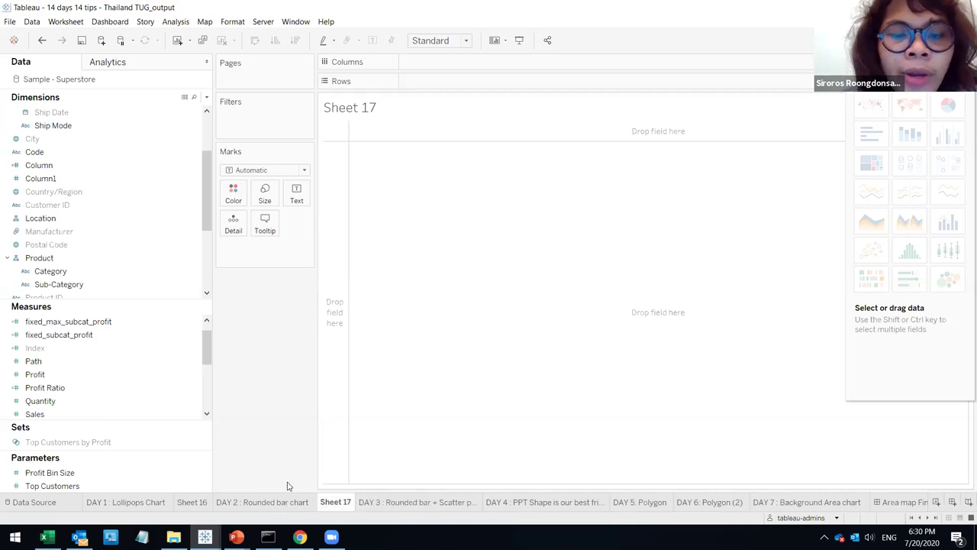
- Build a bar chart on Sheet 17 with Sub-Category on Rows and Sales on Columns
{"action": "left_click", "coordinate": [275, 503]}
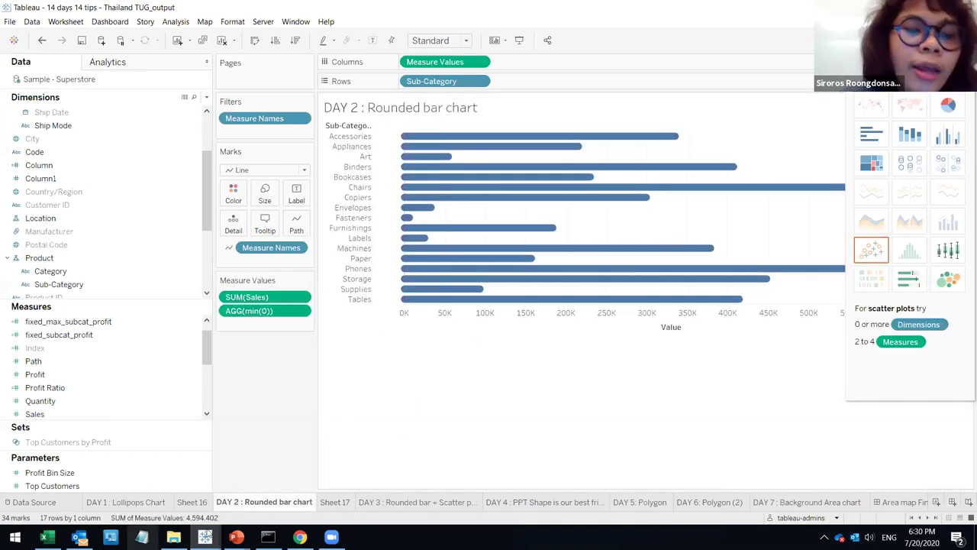
{"action": "left_click", "coordinate": [334, 502]}
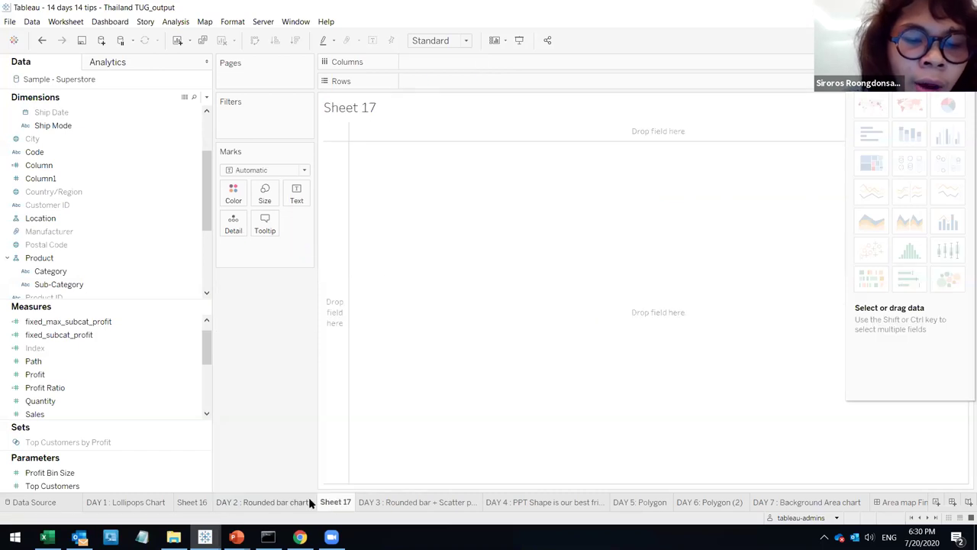
{"action": "left_click", "coordinate": [297, 502]}
{"action": "left_click", "coordinate": [333, 503]}
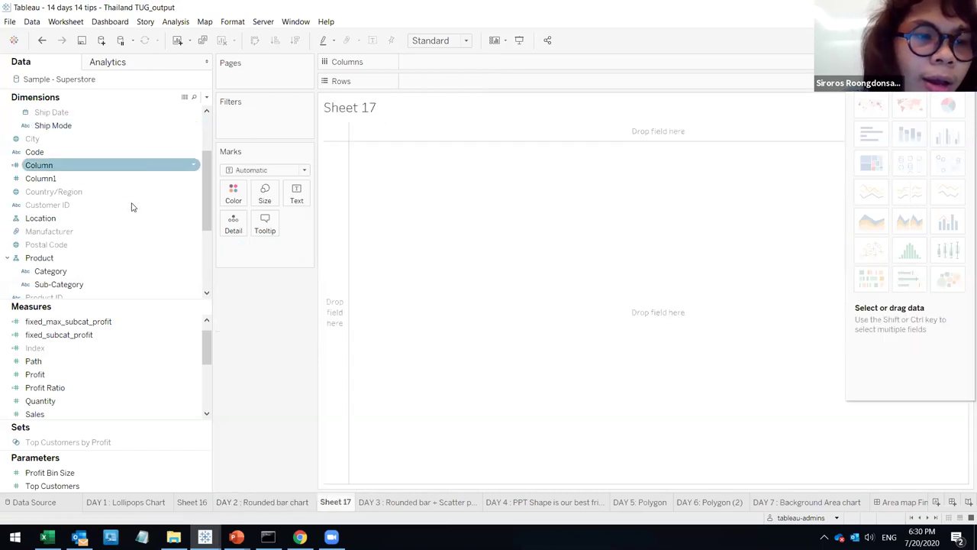
{"action": "left_click_drag", "start_coordinate": [77, 284], "coordinate": [412, 81]}
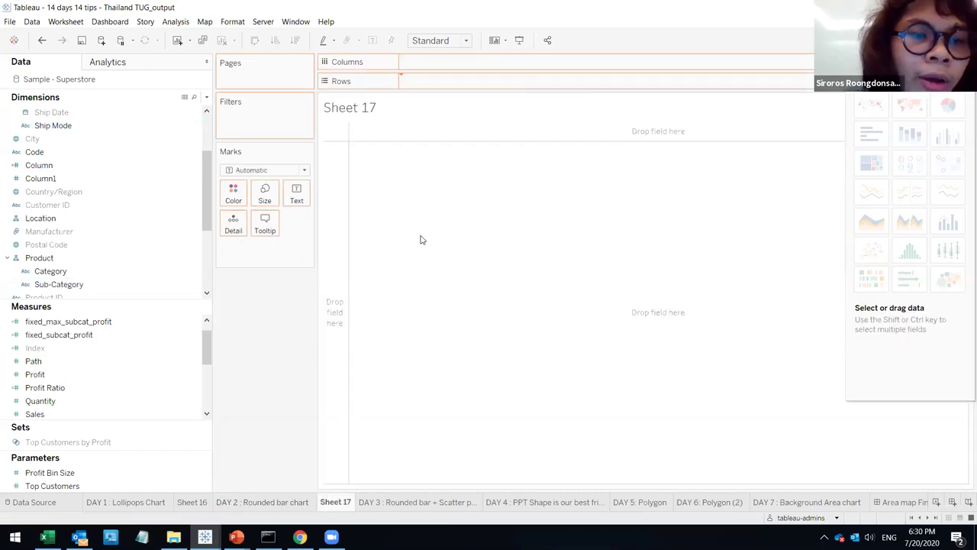
{"action": "left_click", "coordinate": [94, 387]}
{"action": "left_click_drag", "start_coordinate": [66, 400], "coordinate": [452, 67]}
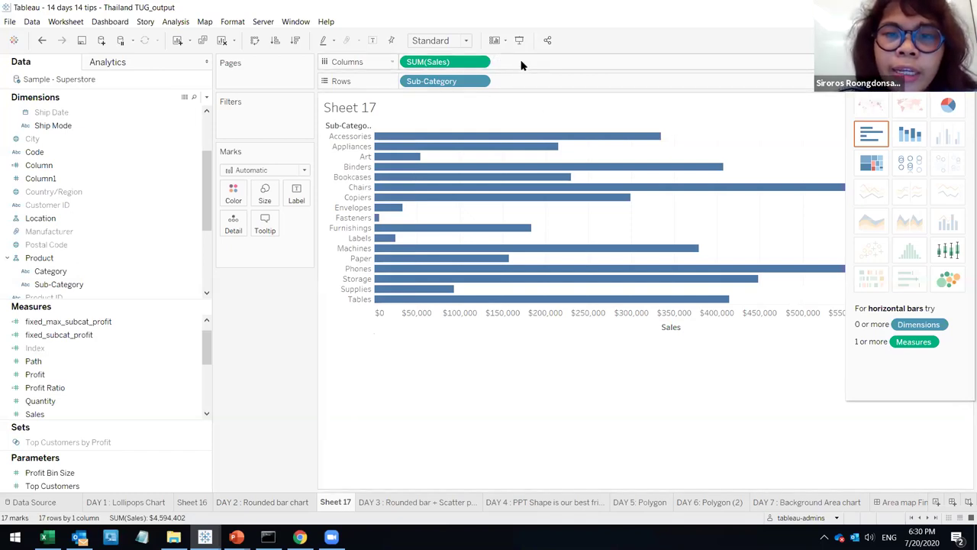
- Add the ad hoc calculation min(0) to Columns after SUM(Sales)
{"action": "double_click", "coordinate": [523, 61]}
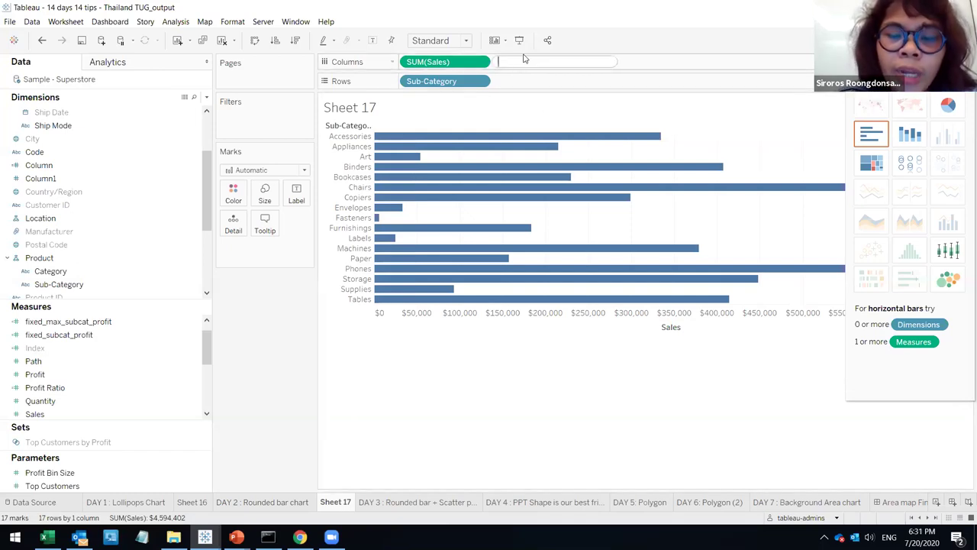
{"action": "type", "text": "min("}
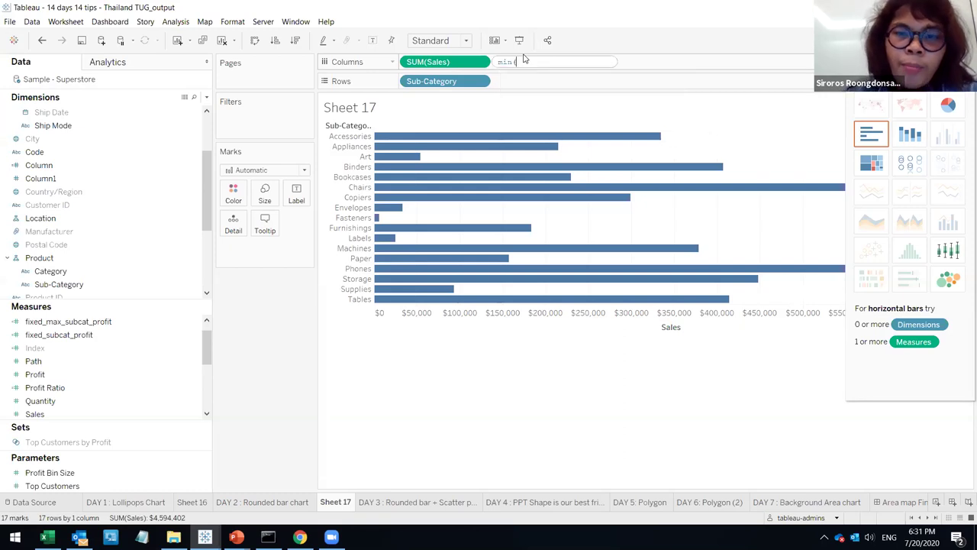
{"action": "type", "text": "0)"}
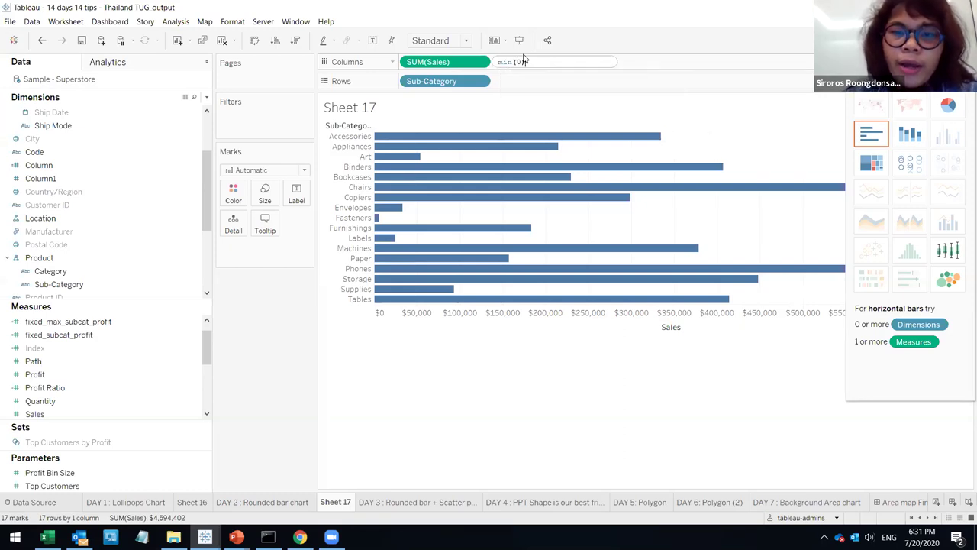
{"action": "key", "text": "Return"}
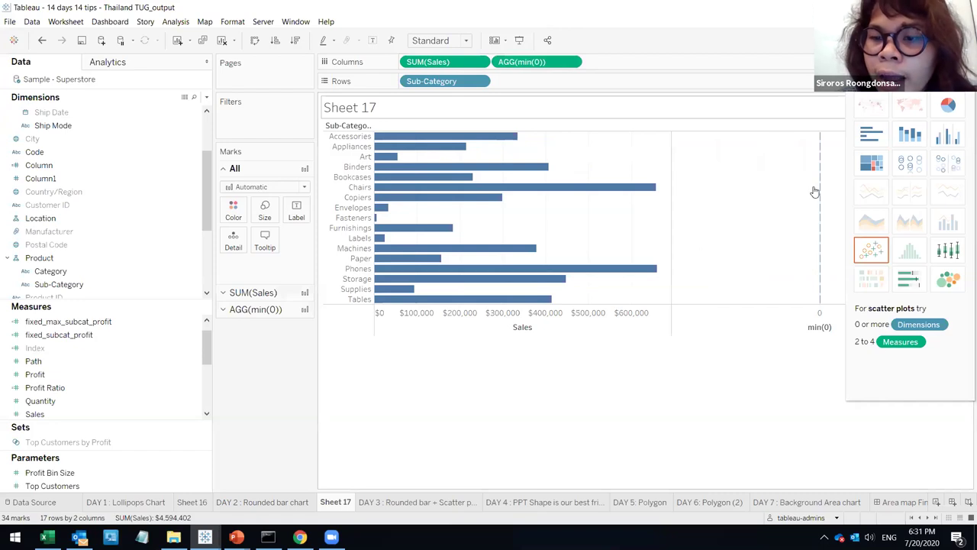
- Combine min(0) with Sales on one shared axis and change the mark type to Line
{"action": "mouse_move", "coordinate": [816, 145]}
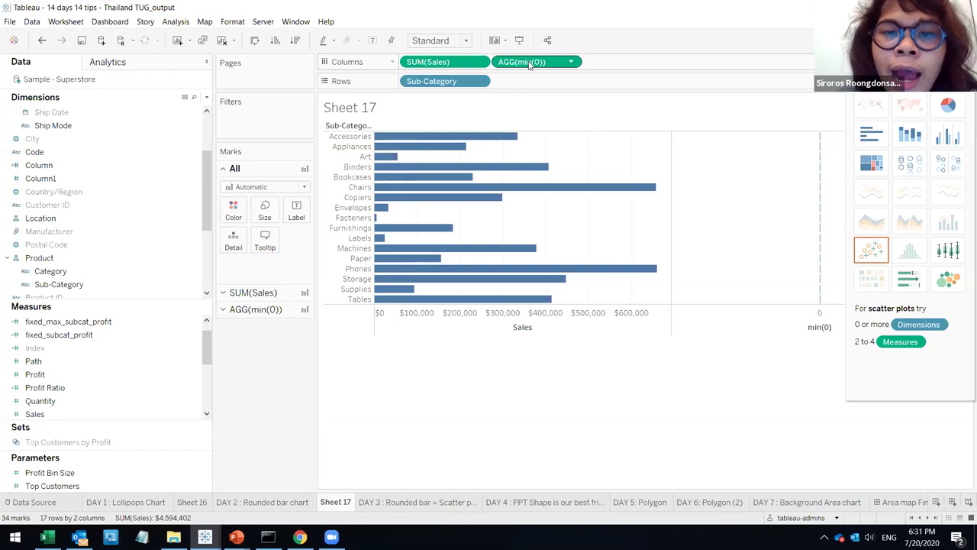
{"action": "left_click_drag", "start_coordinate": [529, 65], "coordinate": [533, 312]}
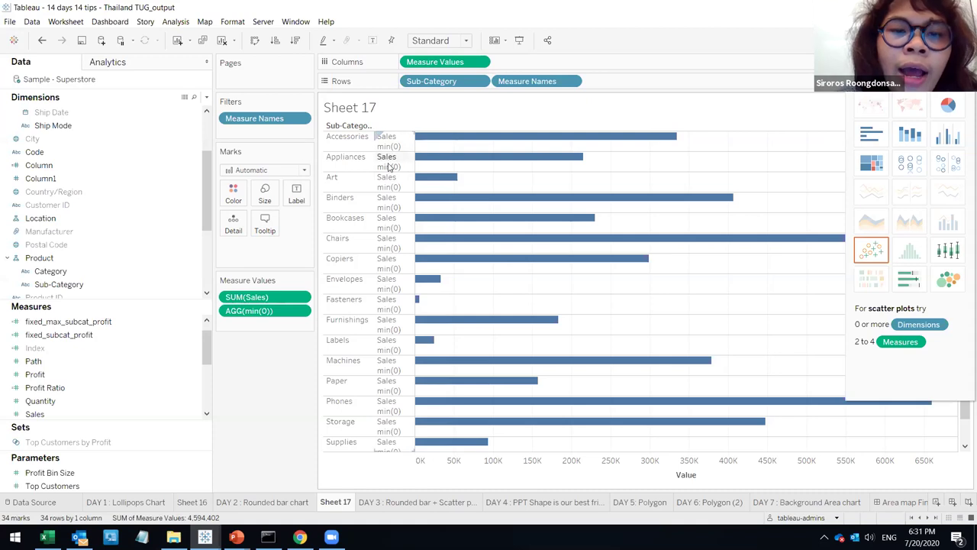
{"action": "left_click", "coordinate": [282, 170]}
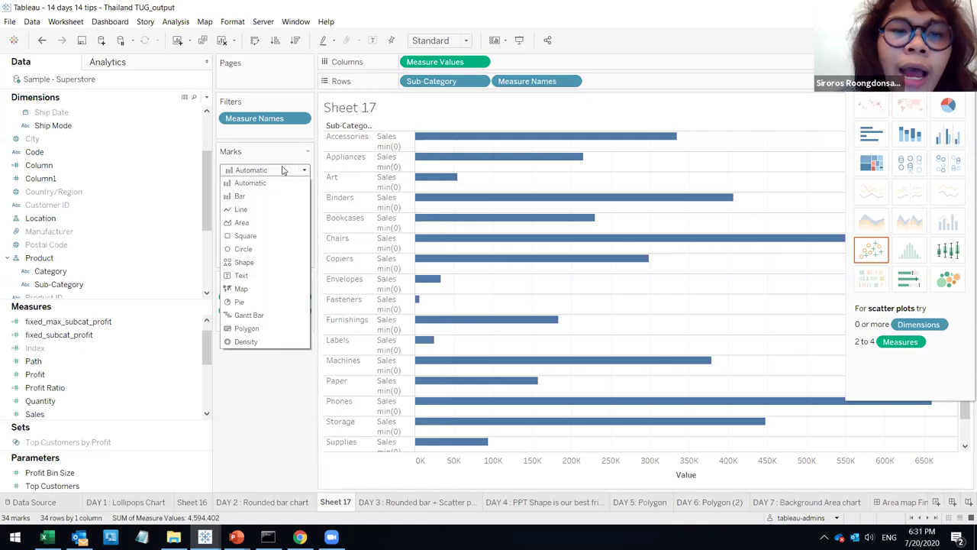
{"action": "left_click", "coordinate": [252, 209]}
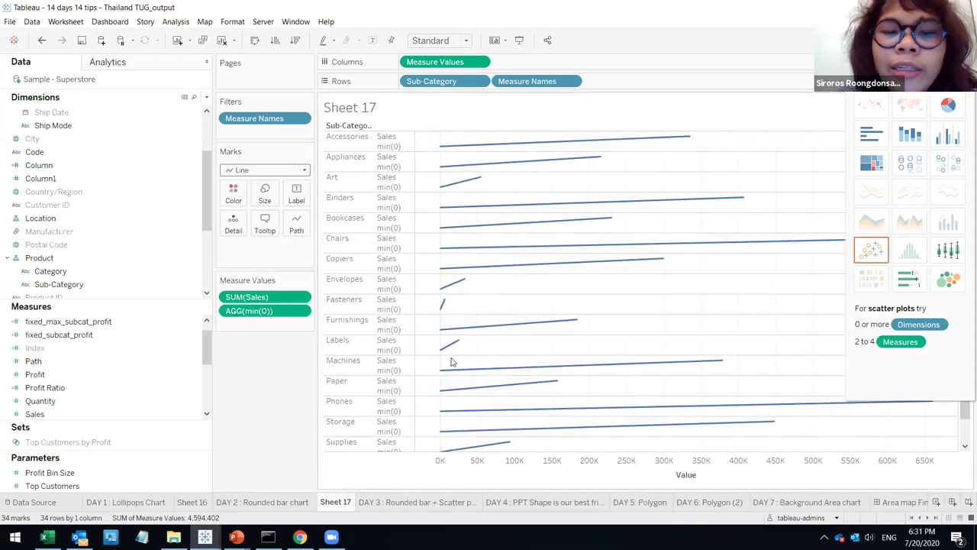
- Move Measure Names from Rows to Path and increase the line size to make thick rounded bars
{"action": "mouse_move", "coordinate": [458, 342]}
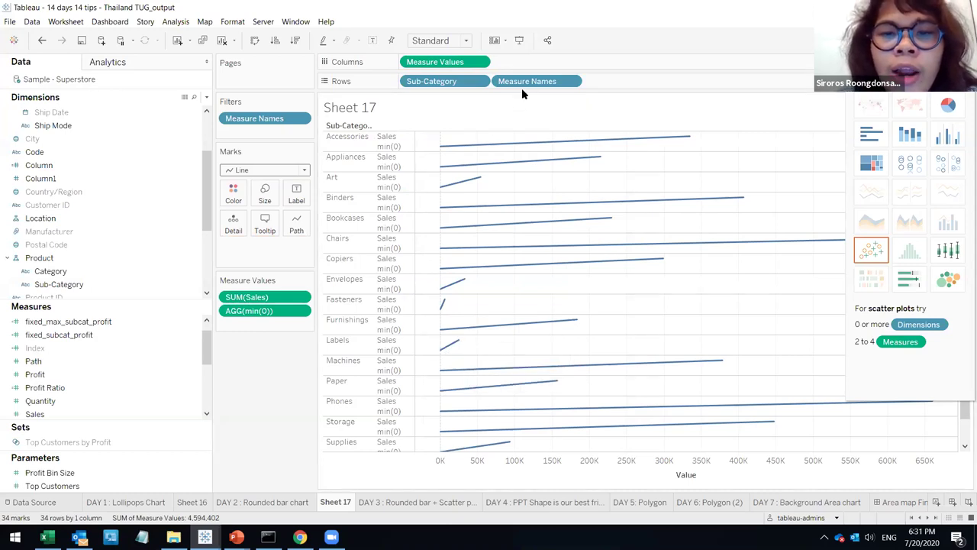
{"action": "left_click_drag", "start_coordinate": [521, 84], "coordinate": [303, 228]}
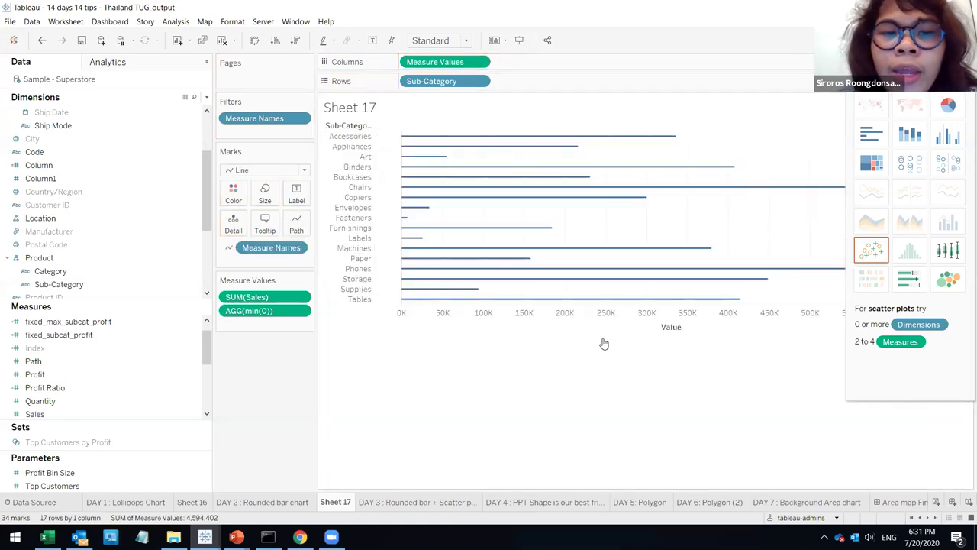
{"action": "left_click", "coordinate": [265, 195]}
{"action": "left_click_drag", "start_coordinate": [301, 220], "coordinate": [329, 226]}
{"action": "left_click", "coordinate": [483, 365]}
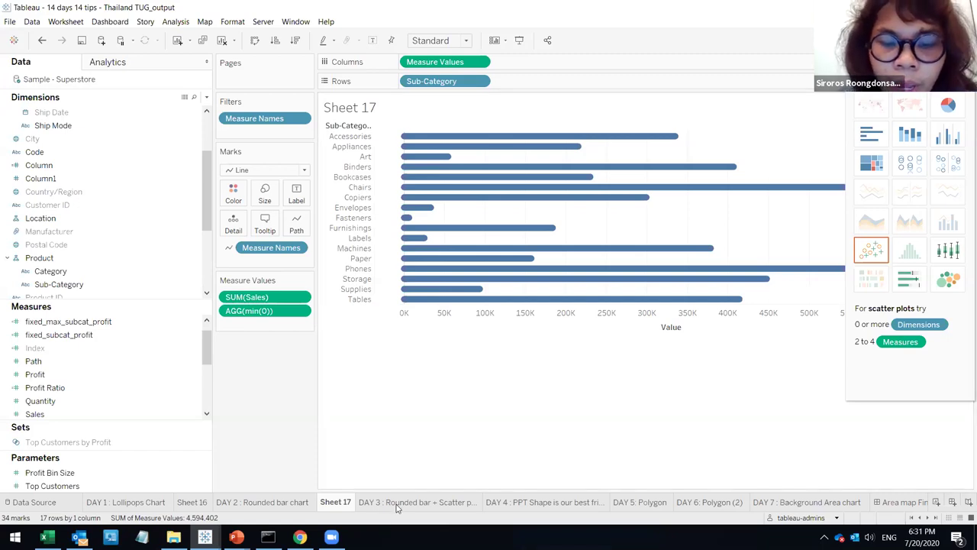
- Compare the DAY 3 : Rounded bar + Scatter plot sheet with the rounded bars on Sheet 17
{"action": "mouse_move", "coordinate": [397, 507]}
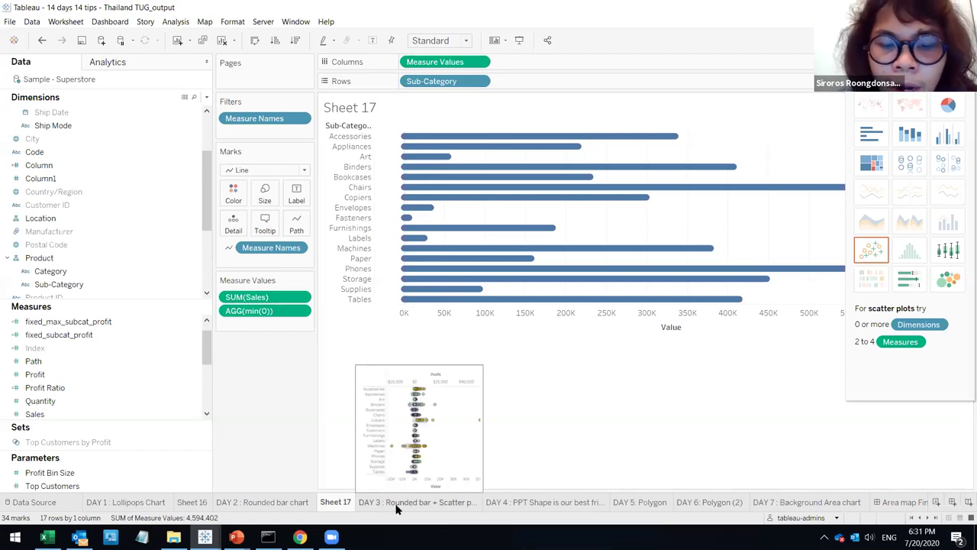
{"action": "left_click", "coordinate": [397, 502]}
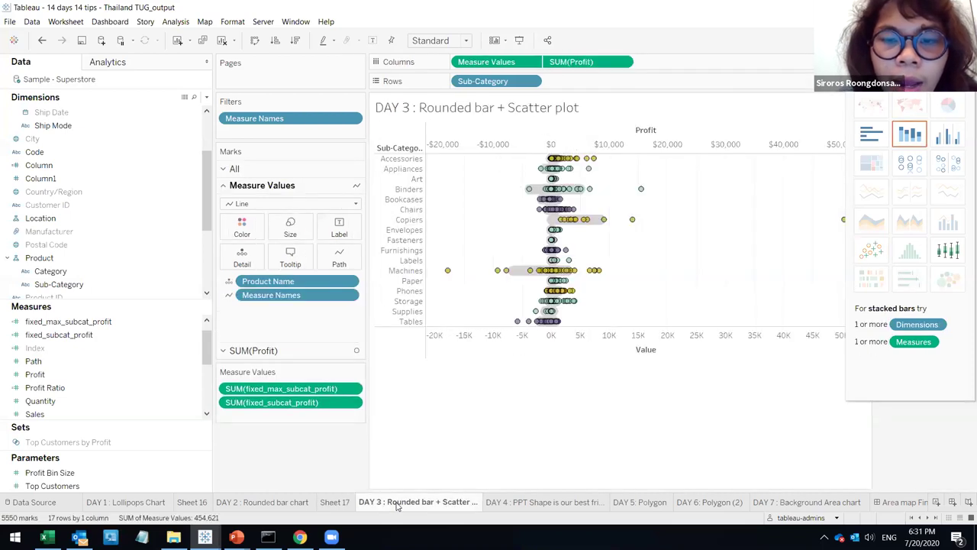
{"action": "left_click", "coordinate": [334, 502]}
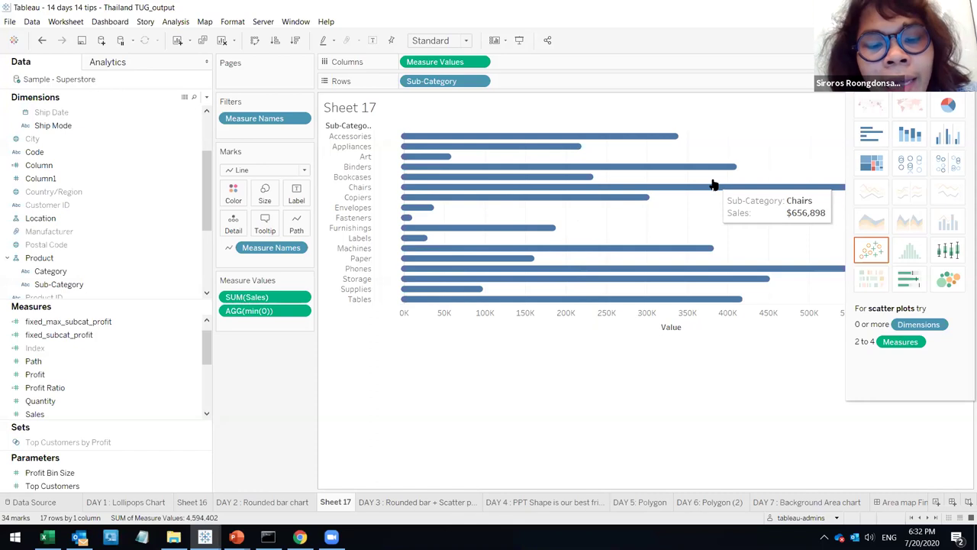
{"action": "left_click", "coordinate": [409, 502]}
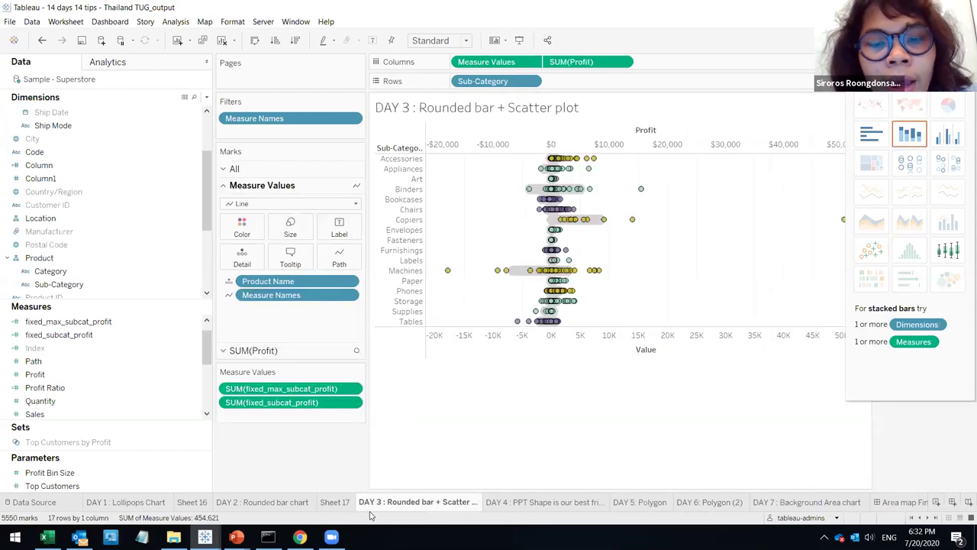
{"action": "mouse_move", "coordinate": [334, 503]}
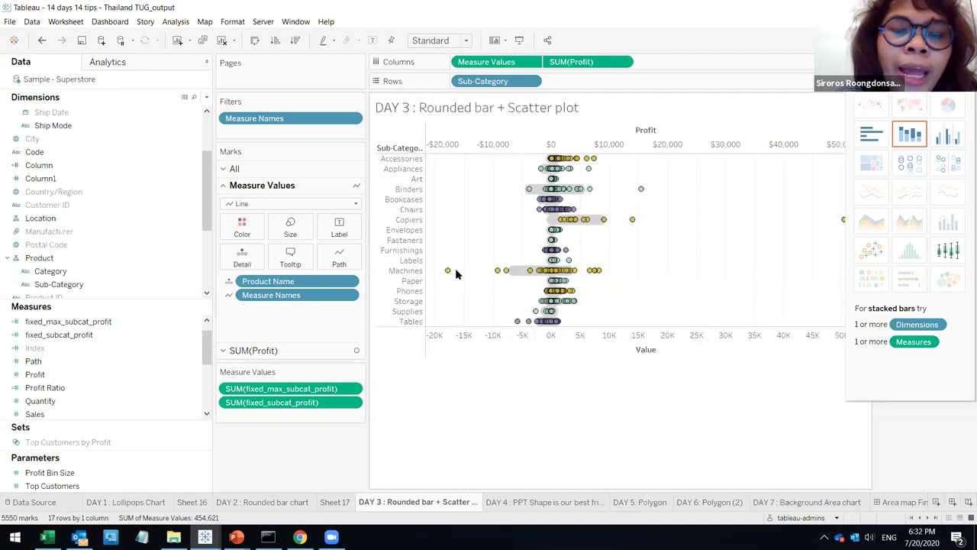
{"action": "left_click", "coordinate": [333, 501]}
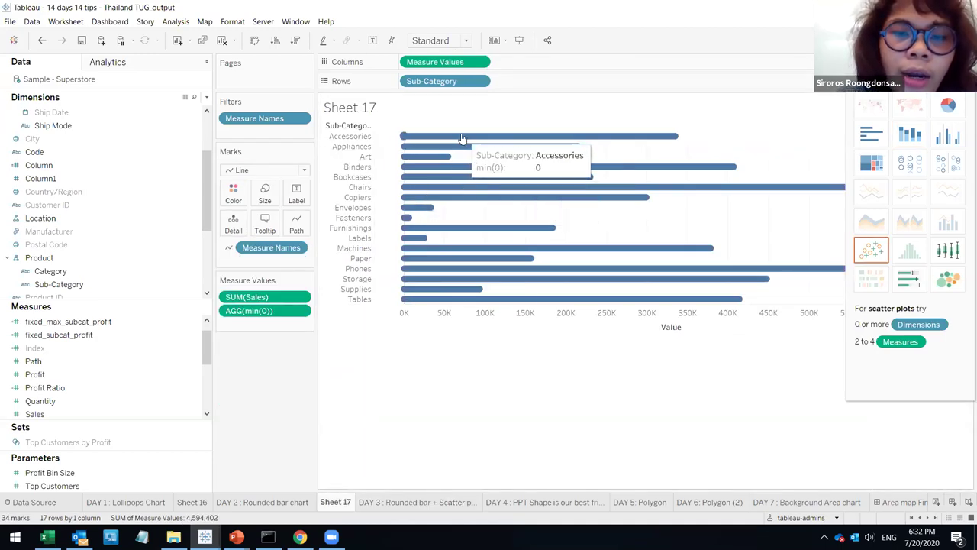
- Inspect the formulas of the calculated fields fixed_max_subcat_profit and fixed_subcat_profit without changing them
{"action": "left_click", "coordinate": [142, 334]}
{"action": "left_click", "coordinate": [141, 321]}
{"action": "right_click", "coordinate": [141, 321]}
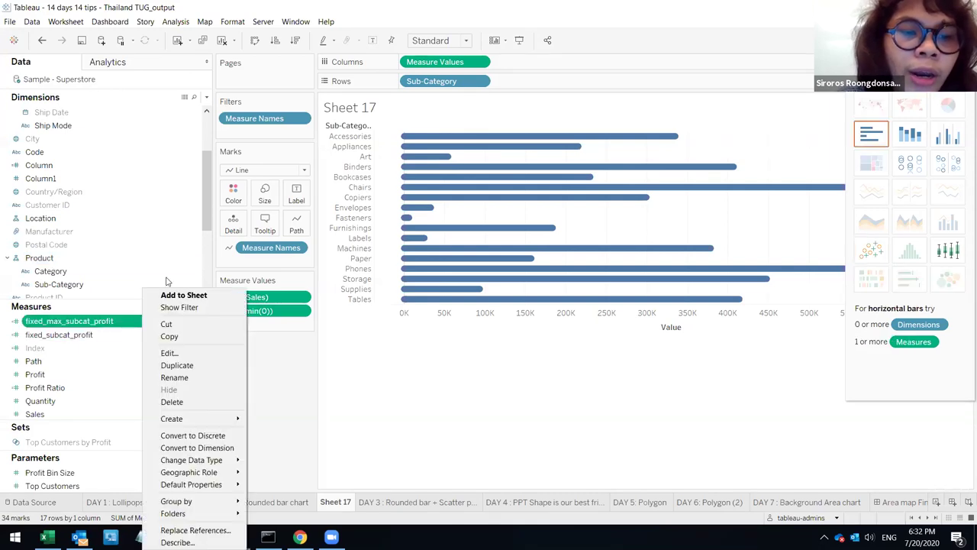
{"action": "left_click", "coordinate": [183, 349]}
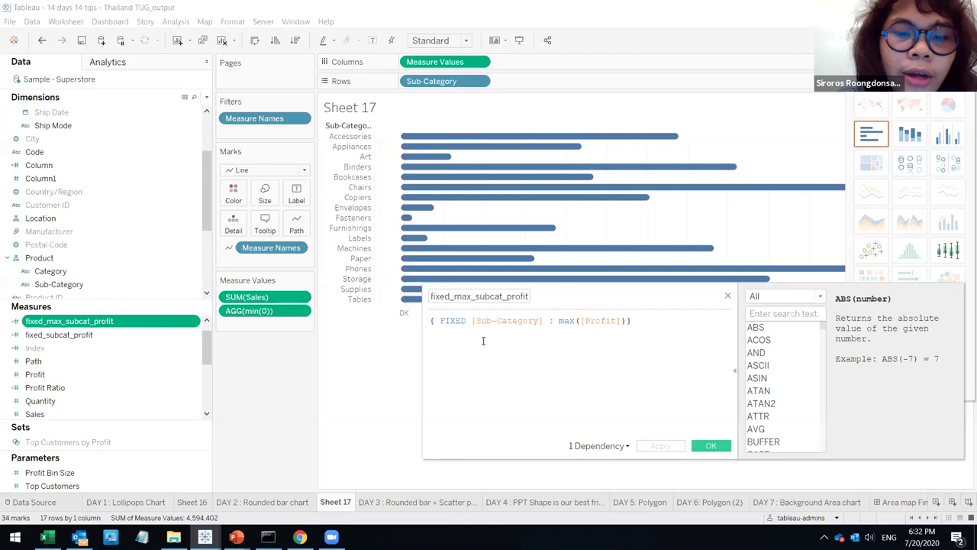
{"action": "left_click", "coordinate": [509, 295]}
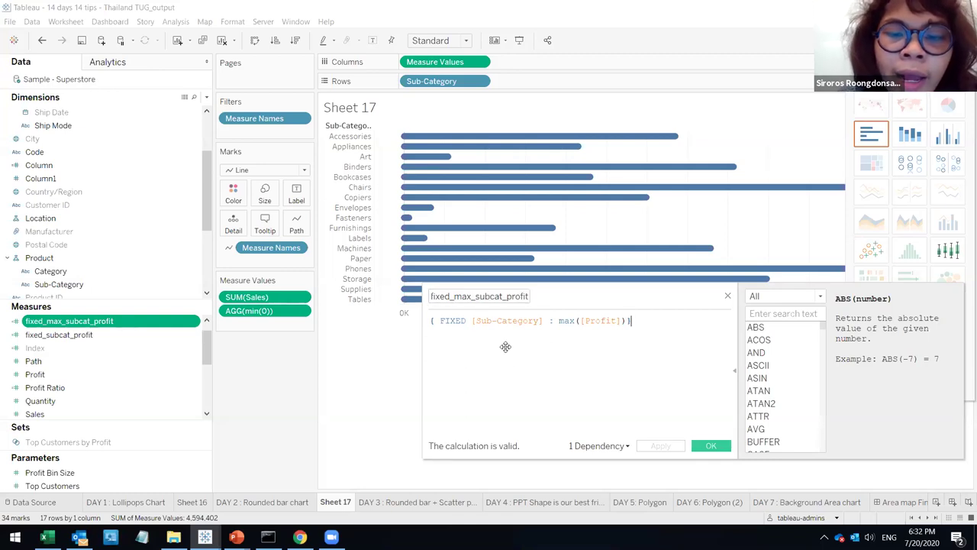
{"action": "left_click", "coordinate": [641, 331]}
{"action": "left_click_drag", "start_coordinate": [646, 327], "coordinate": [430, 322]}
{"action": "left_click", "coordinate": [548, 376]}
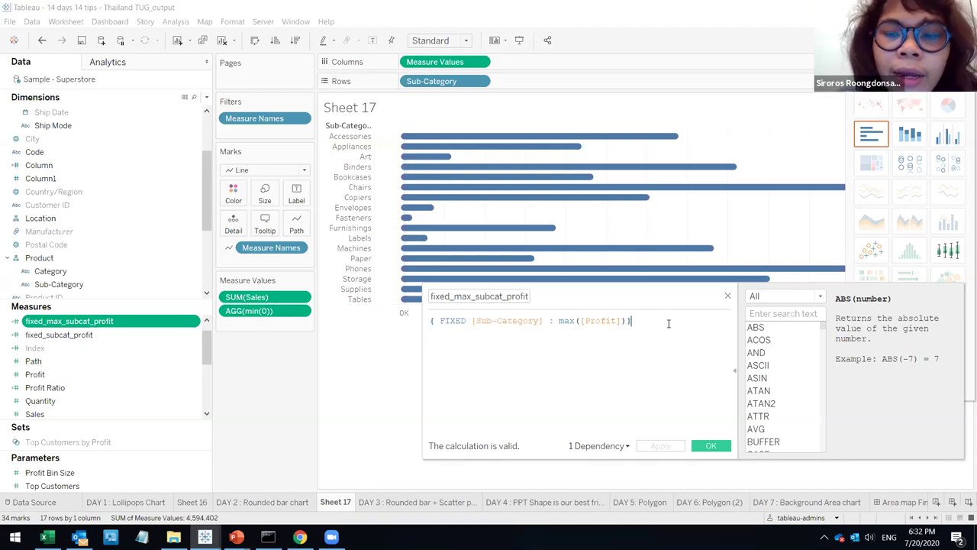
{"action": "left_click", "coordinate": [727, 297]}
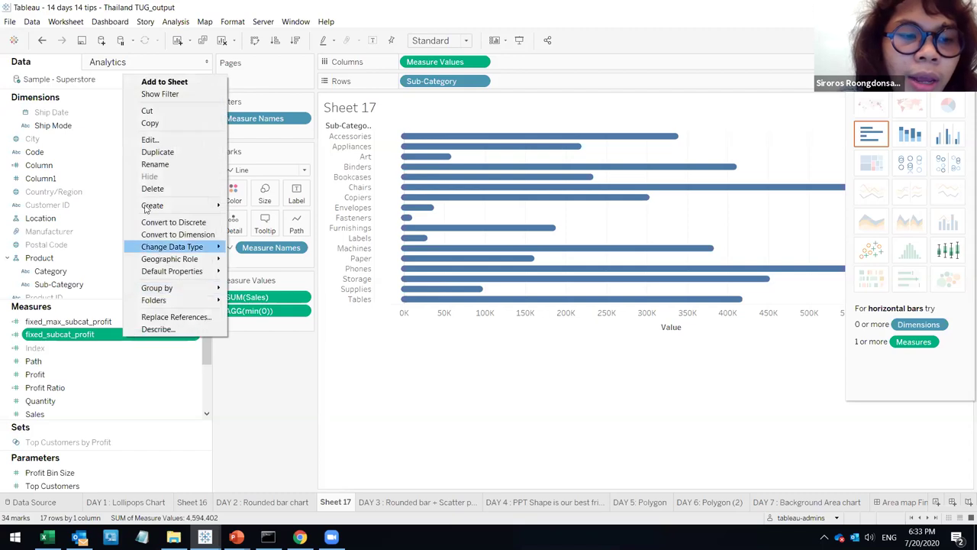
{"action": "left_click", "coordinate": [150, 140]}
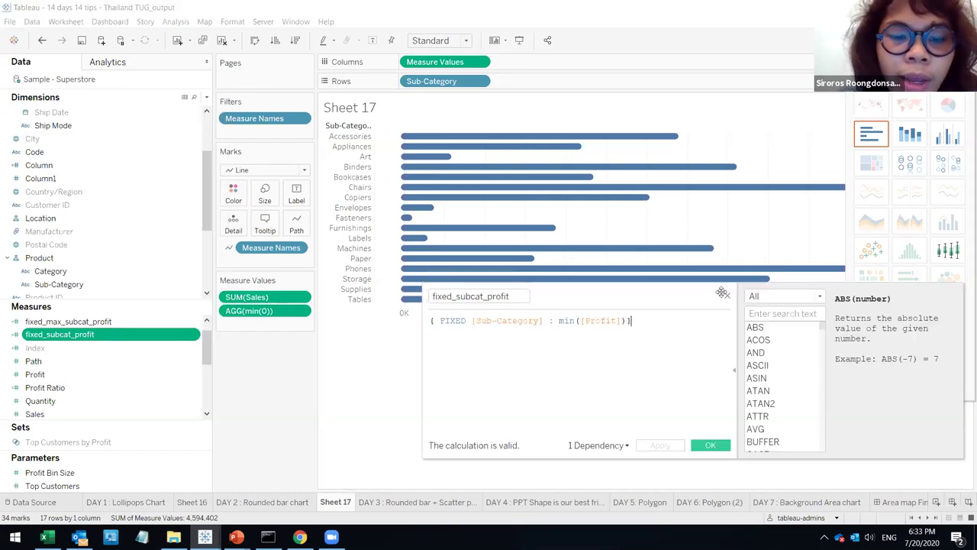
{"action": "left_click", "coordinate": [726, 296]}
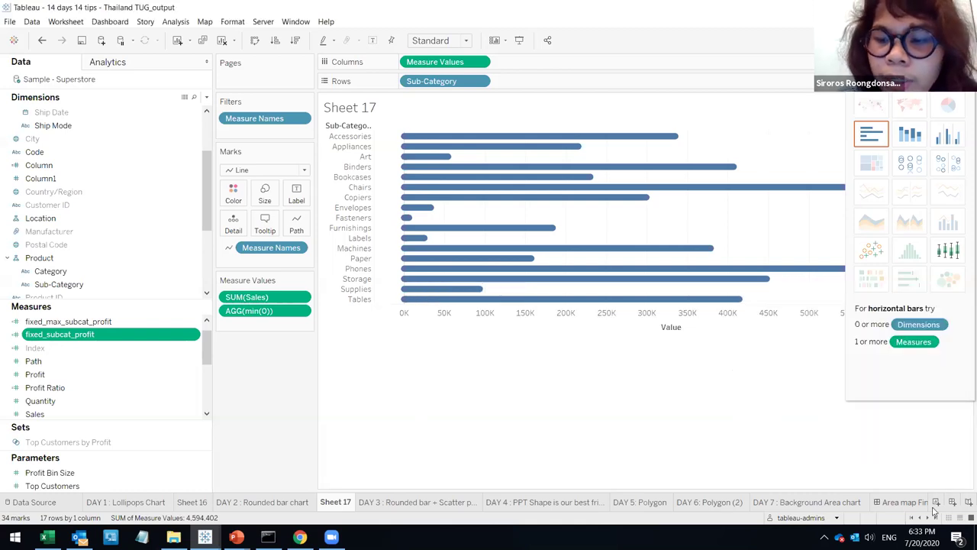
- Add a new worksheet and move it directly after the DAY 3 : Rounded bar + Scatter plot sheet
{"action": "left_click", "coordinate": [936, 501]}
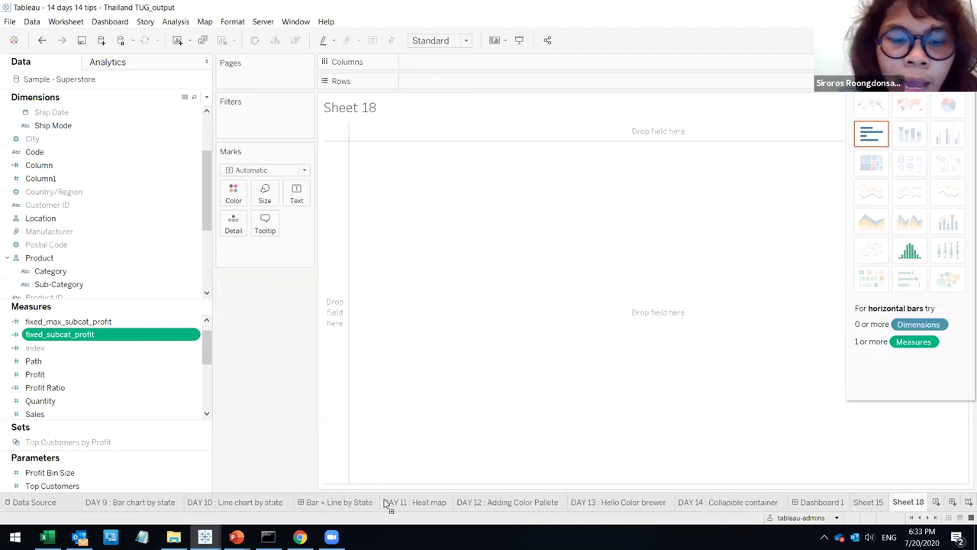
{"action": "left_click_drag", "start_coordinate": [177, 522], "coordinate": [83, 502]}
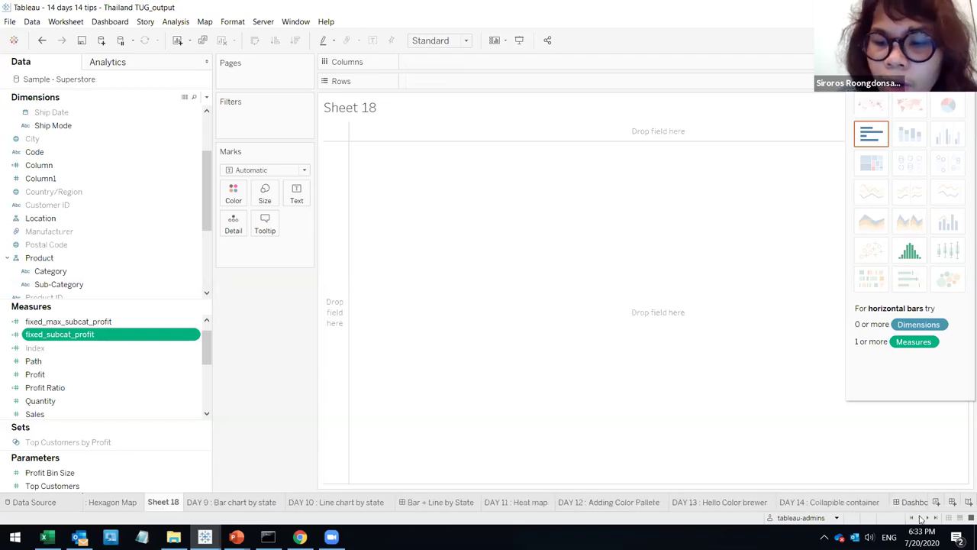
{"action": "left_click", "coordinate": [922, 518]}
{"action": "left_click", "coordinate": [922, 519]}
{"action": "mouse_move", "coordinate": [467, 506]}
{"action": "left_mouse_down"}
{"action": "mouse_move", "coordinate": [316, 515]}
{"action": "mouse_move", "coordinate": [115, 509]}
{"action": "left_mouse_up"}
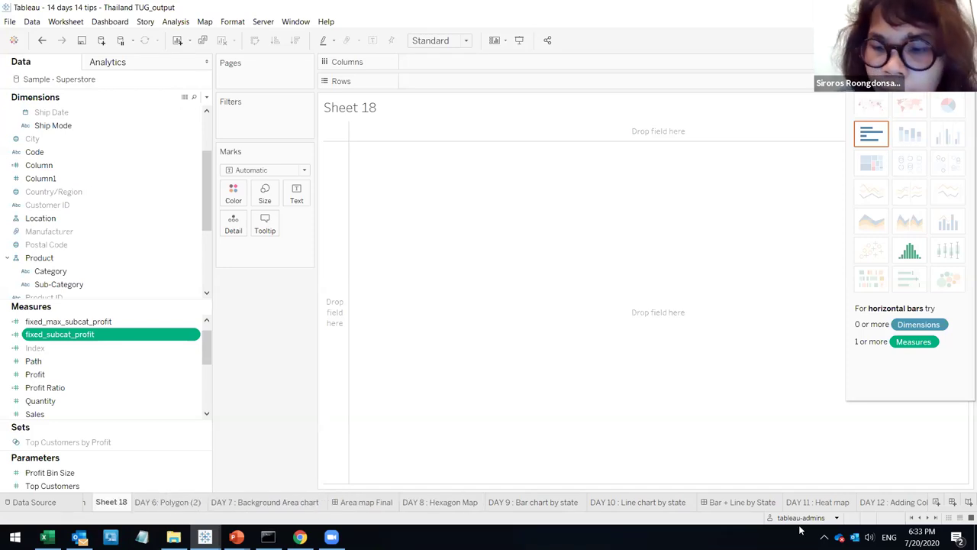
{"action": "left_click", "coordinate": [920, 518]}
{"action": "left_click", "coordinate": [919, 518]}
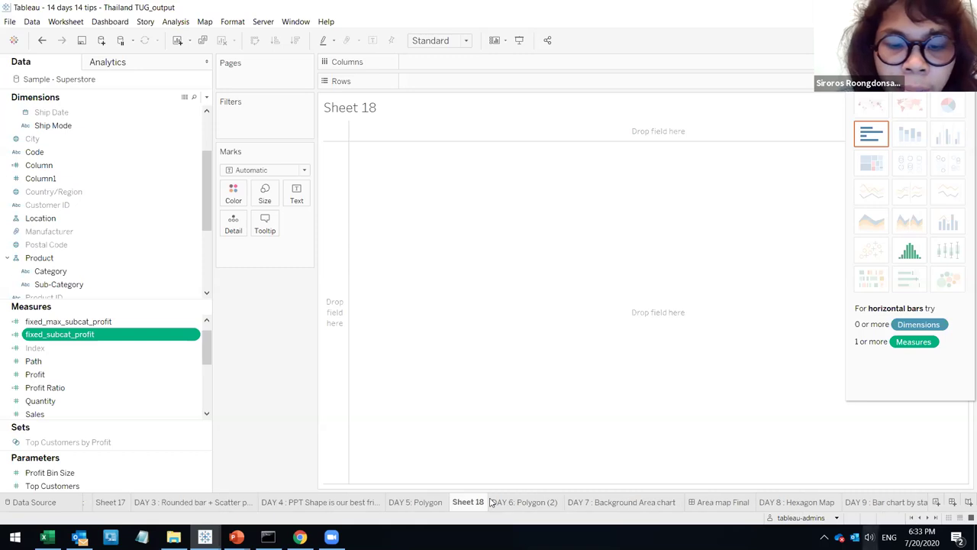
{"action": "mouse_move", "coordinate": [224, 508]}
{"action": "left_mouse_down"}
{"action": "mouse_move", "coordinate": [145, 500]}
{"action": "mouse_move", "coordinate": [246, 505]}
{"action": "left_mouse_up"}
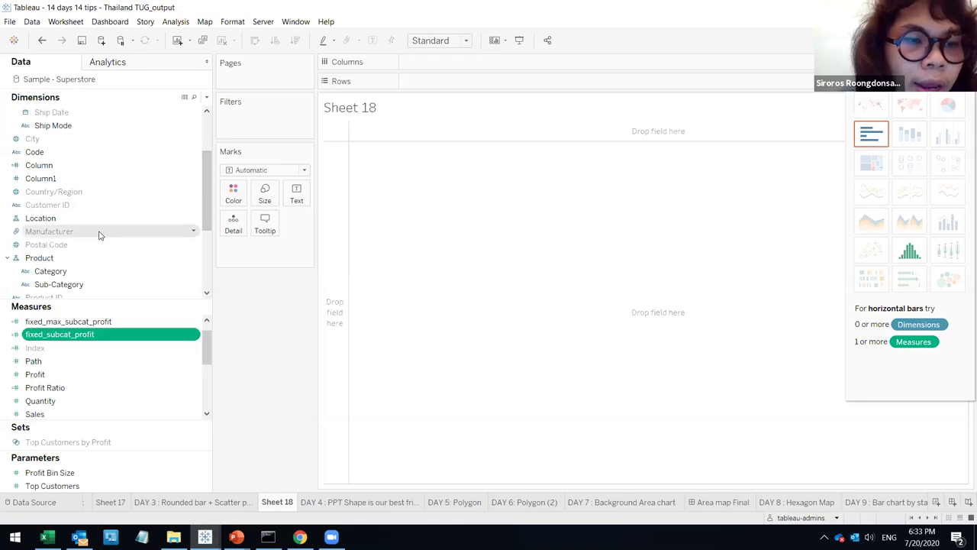
- Review the DAY 3 : Rounded bar + Scatter plot sheet and add Sub-Category to Rows on Sheet 18
{"action": "left_click", "coordinate": [191, 503]}
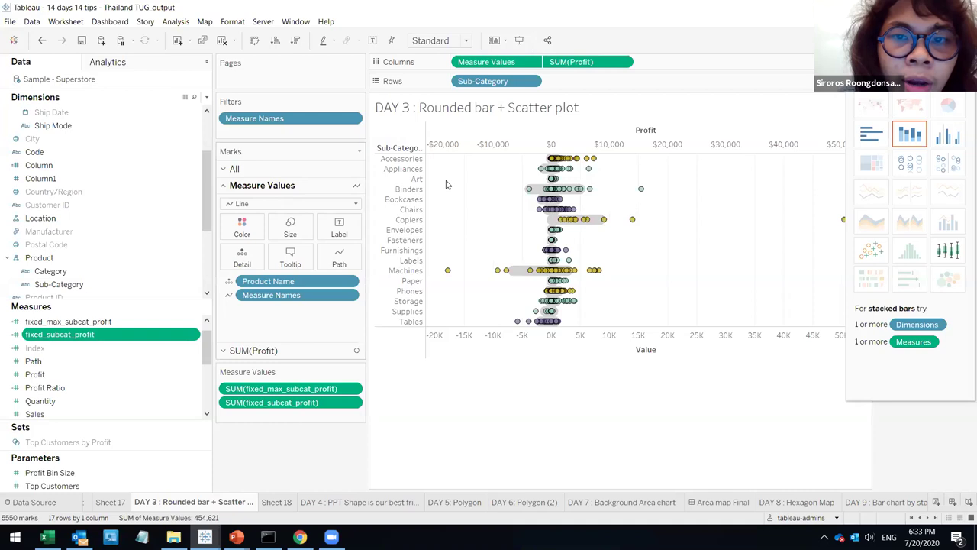
{"action": "left_click", "coordinate": [276, 502]}
{"action": "left_click_drag", "start_coordinate": [115, 282], "coordinate": [454, 81]}
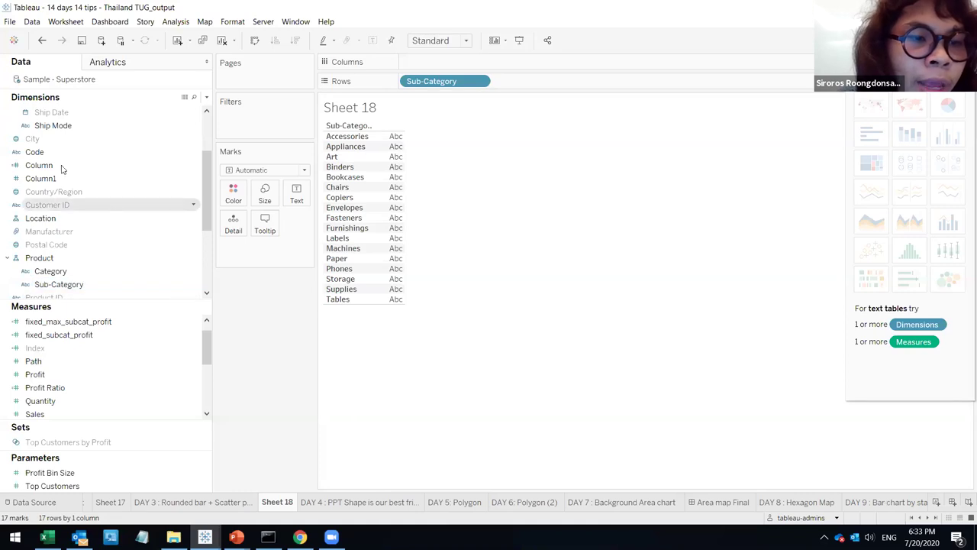
- Take Category off the marks and place Product Name with all its members on Detail
{"action": "left_click_drag", "start_coordinate": [72, 257], "coordinate": [233, 224]}
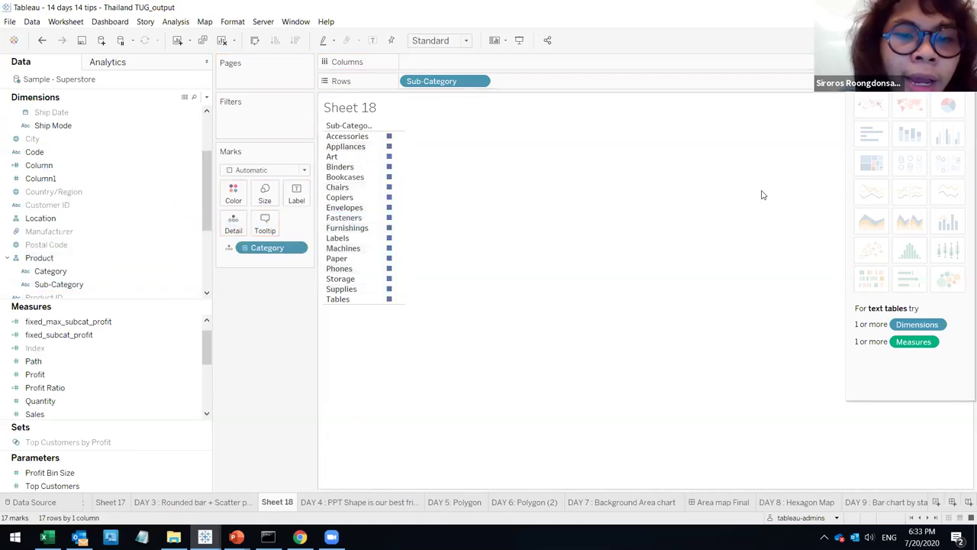
{"action": "left_click_drag", "start_coordinate": [273, 256], "coordinate": [94, 244]}
{"action": "left_click_drag", "start_coordinate": [50, 271], "coordinate": [233, 194]}
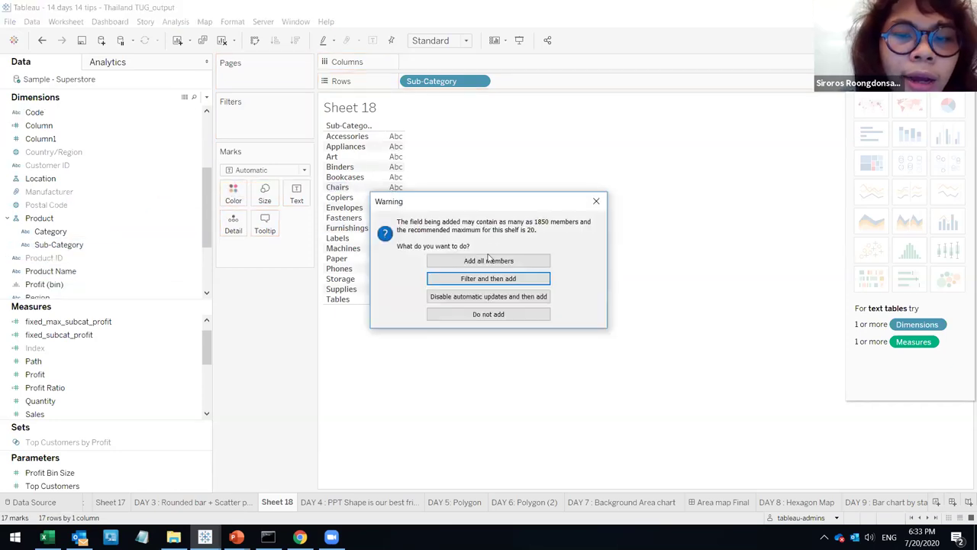
{"action": "left_click", "coordinate": [486, 262]}
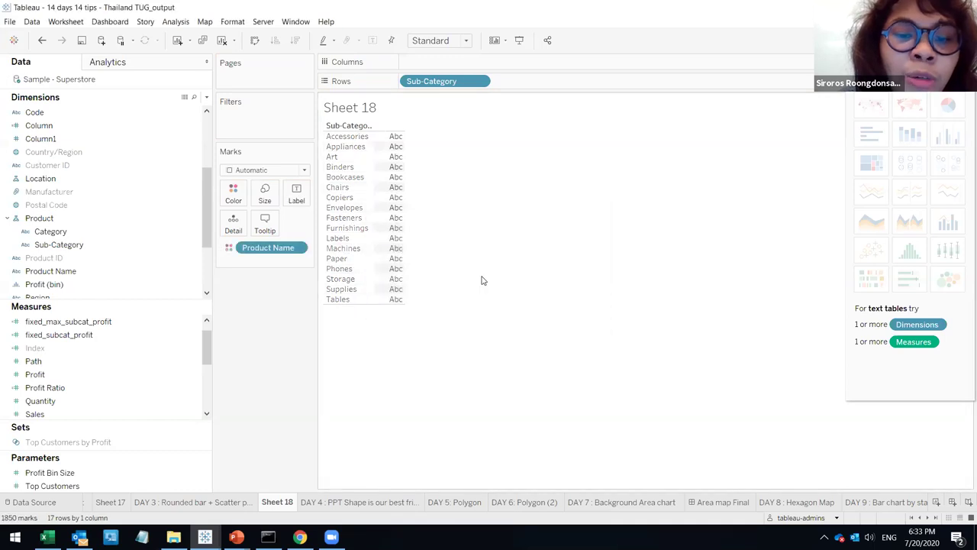
{"action": "left_click_drag", "start_coordinate": [261, 248], "coordinate": [233, 221]}
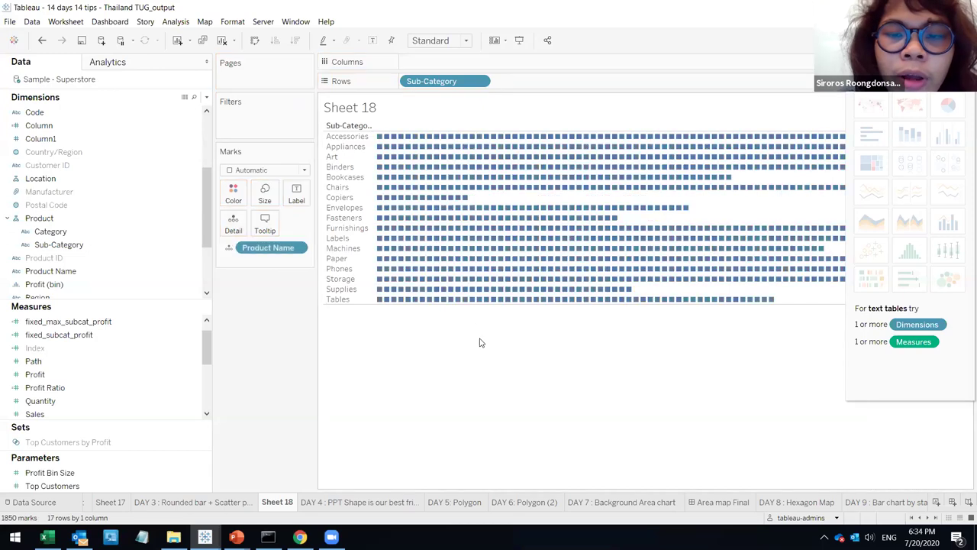
- Look through the measures and review the formula of fixed_max_subcat_profit again
{"action": "left_click", "coordinate": [139, 359]}
{"action": "left_click", "coordinate": [134, 335]}
{"action": "left_click", "coordinate": [132, 323]}
{"action": "left_click", "coordinate": [147, 362]}
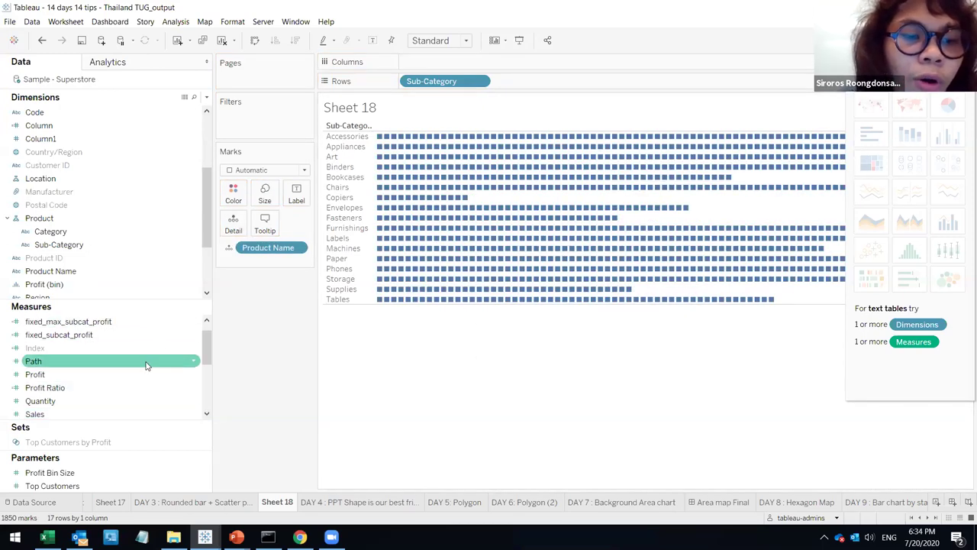
{"action": "left_click", "coordinate": [86, 418]}
{"action": "scroll", "coordinate": [87, 412], "scroll_direction": "up", "scroll_amount": 1}
{"action": "left_click", "coordinate": [87, 413]}
{"action": "left_click", "coordinate": [135, 353]}
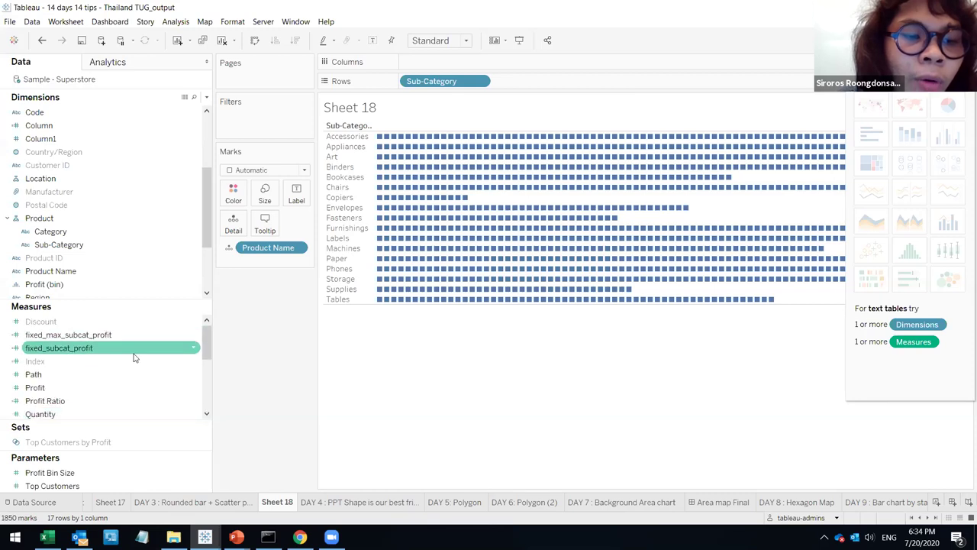
{"action": "scroll", "coordinate": [98, 345], "scroll_direction": "down", "scroll_amount": 3}
{"action": "left_click", "coordinate": [97, 339]}
{"action": "scroll", "coordinate": [98, 345], "scroll_direction": "up", "scroll_amount": 3}
{"action": "left_click", "coordinate": [84, 340]}
{"action": "right_click", "coordinate": [85, 340]}
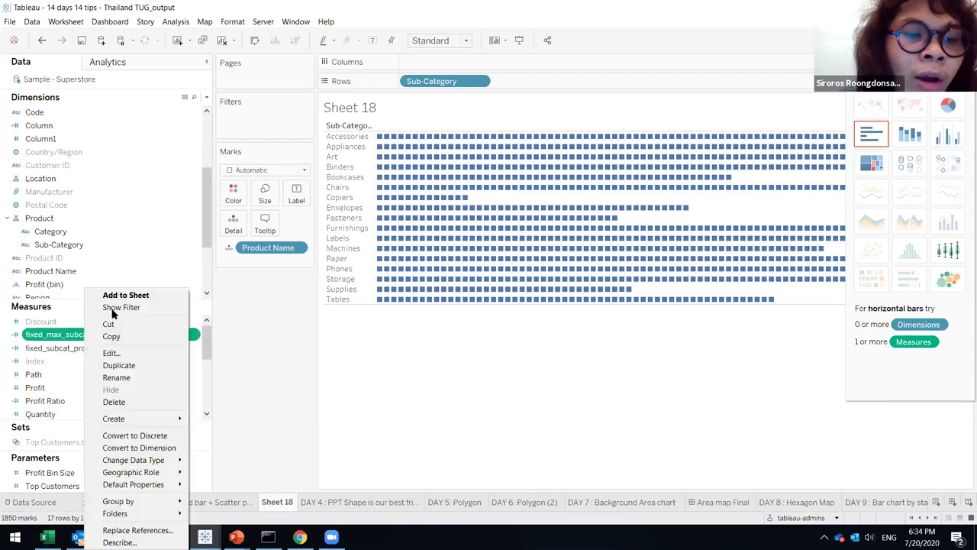
{"action": "left_click", "coordinate": [136, 352]}
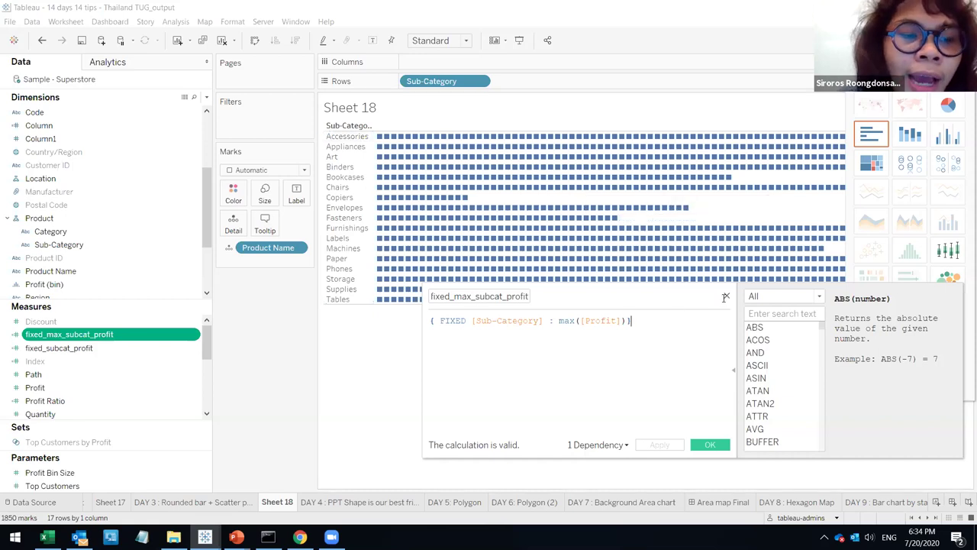
{"action": "left_click", "coordinate": [726, 296]}
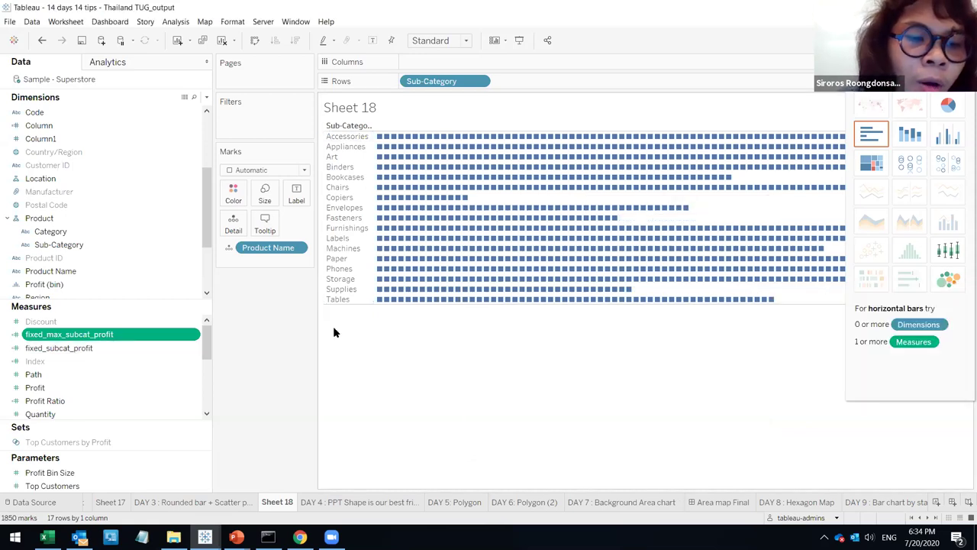
- Add Measure Values to Columns on Sheet 18
{"action": "left_click_drag", "start_coordinate": [207, 341], "coordinate": [191, 405]}
{"action": "left_click_drag", "start_coordinate": [100, 402], "coordinate": [585, 82]}
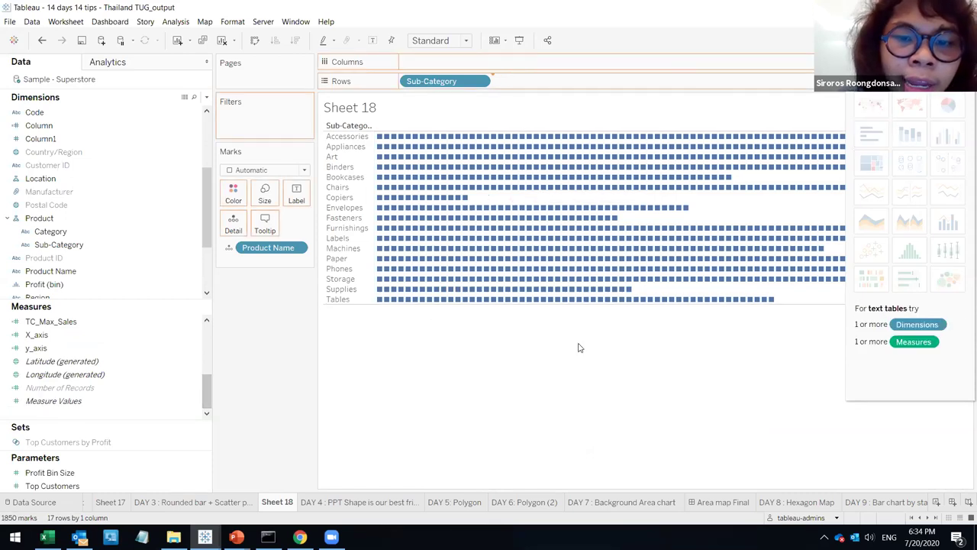
{"action": "left_click_drag", "start_coordinate": [527, 81], "coordinate": [520, 67]}
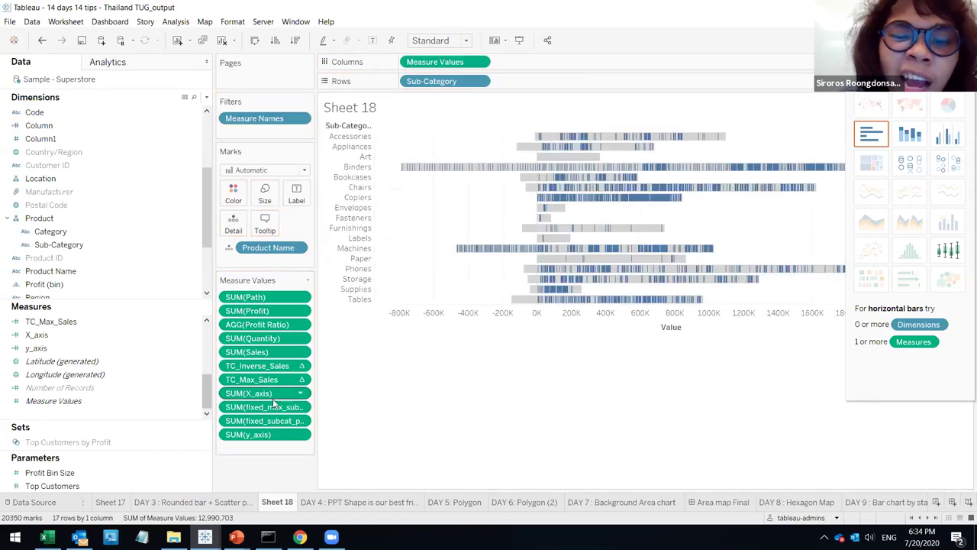
- Remove every measure from Measure Values except fixed_max_subcat_profit and fixed_subcat_profit
{"action": "left_click", "coordinate": [290, 328]}
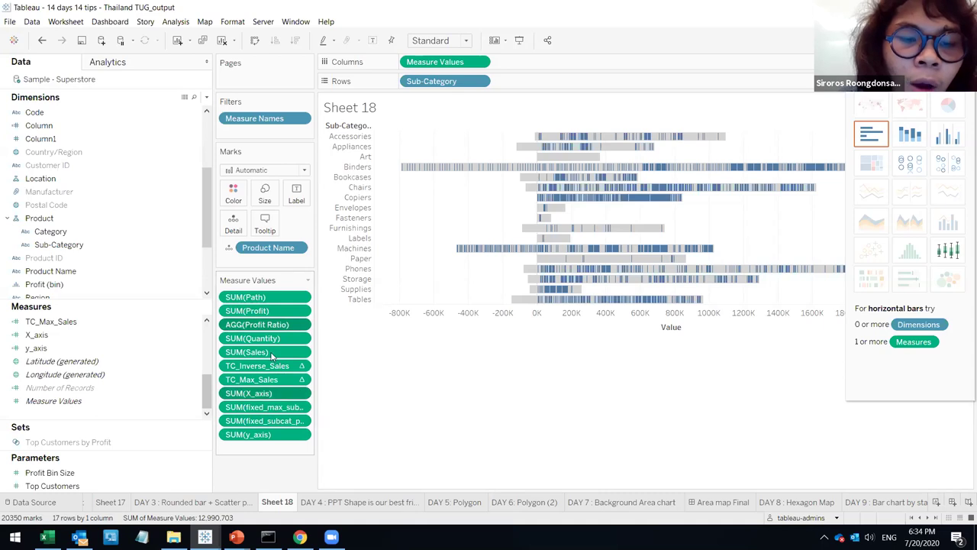
{"action": "left_click", "coordinate": [273, 297]}
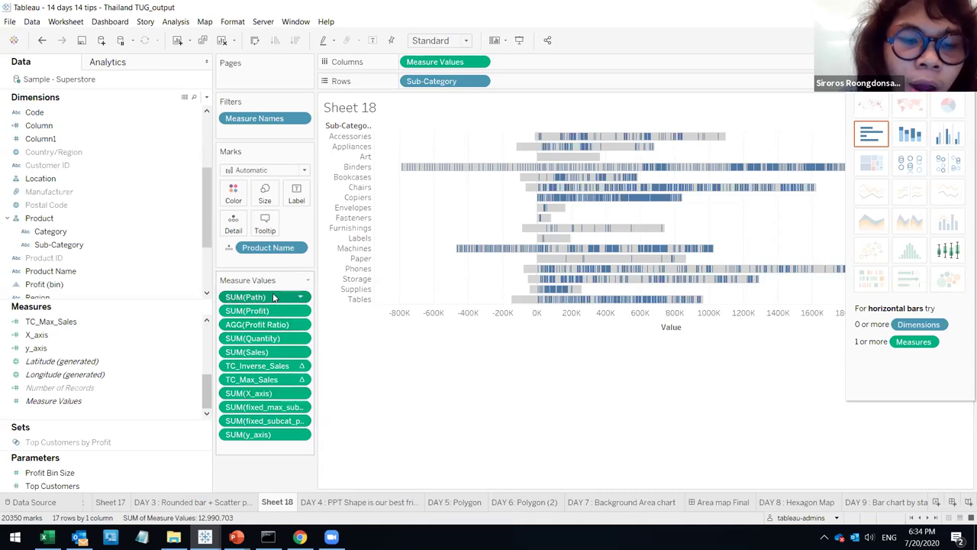
{"action": "left_click", "coordinate": [271, 394], "text": "shift"}
{"action": "left_click_drag", "start_coordinate": [272, 394], "coordinate": [254, 365]}
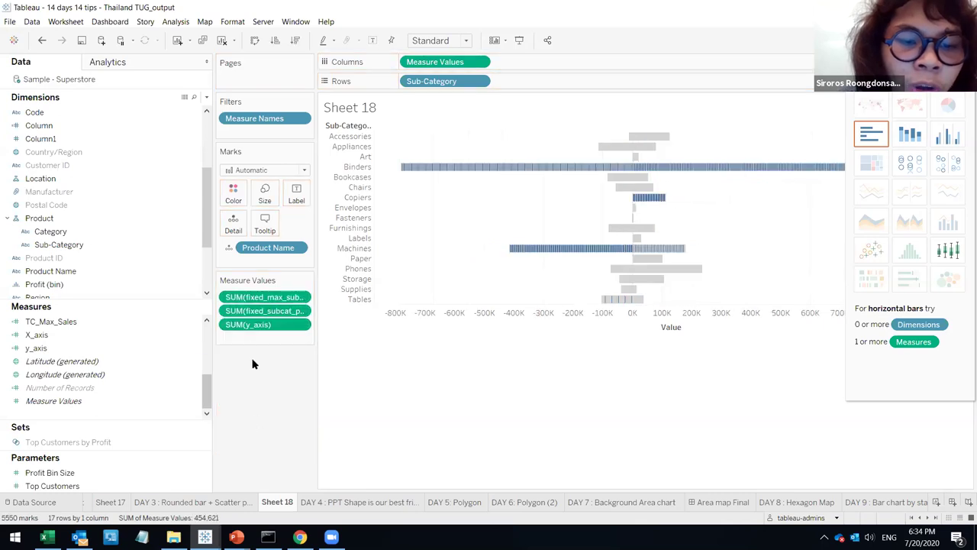
{"action": "left_click_drag", "start_coordinate": [258, 330], "coordinate": [573, 422]}
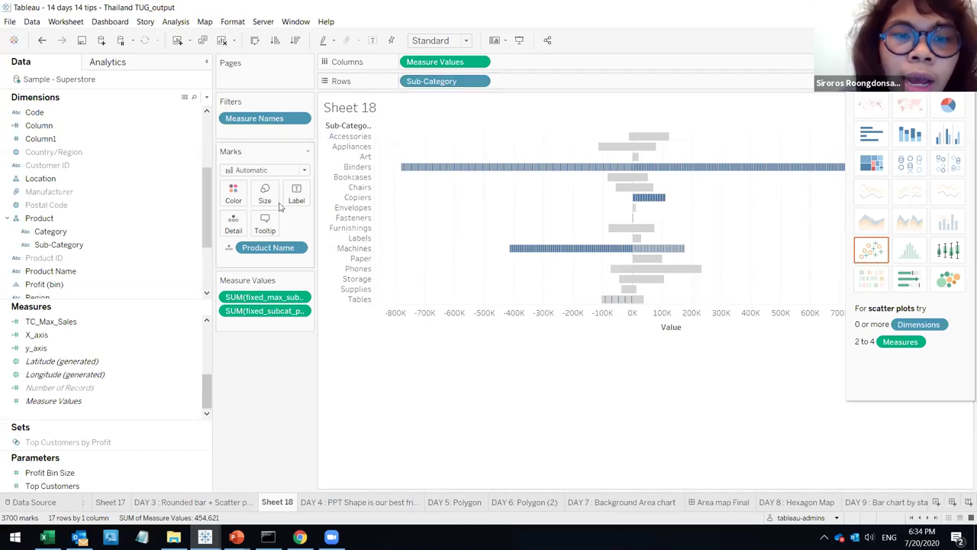
- Change the mark type of Sheet 18 to Circle
{"action": "left_click", "coordinate": [267, 169]}
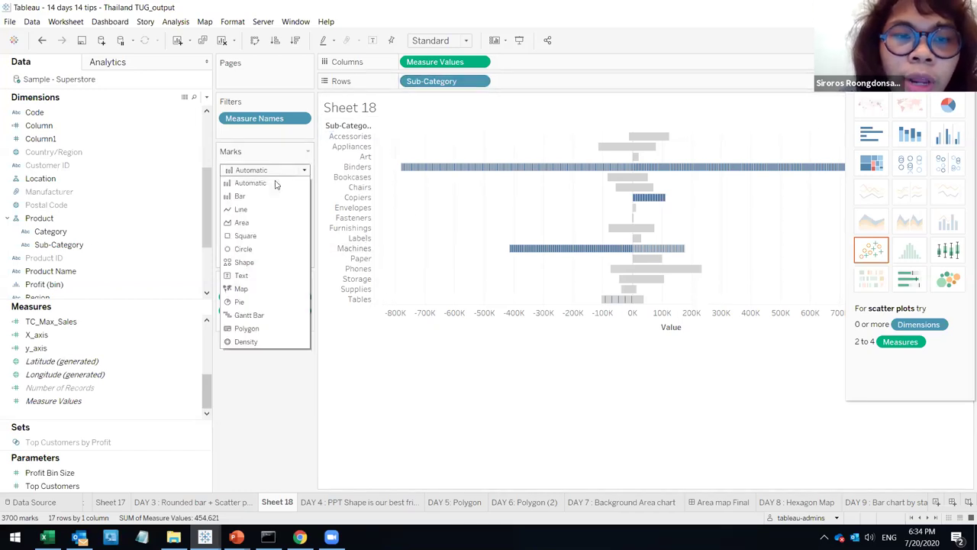
{"action": "left_click", "coordinate": [242, 248]}
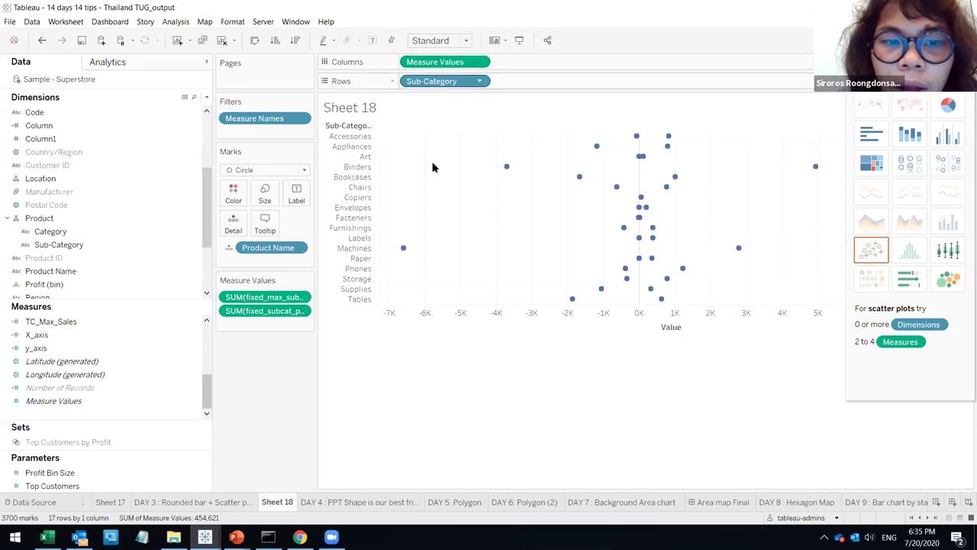
- Compare the finished DAY 3 rounded bar and scatter plot sheet with Sheet 18
{"action": "left_click", "coordinate": [229, 503]}
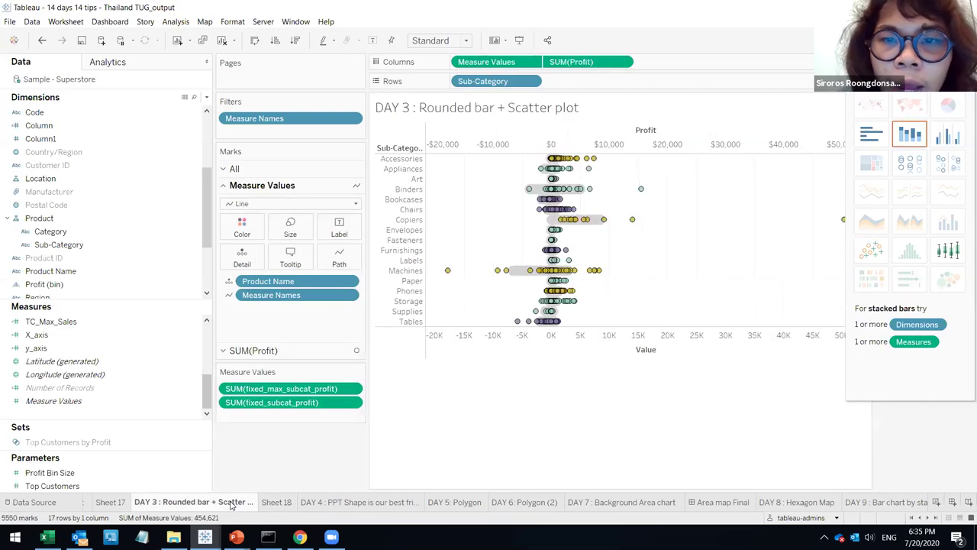
{"action": "left_click", "coordinate": [277, 502]}
{"action": "left_click", "coordinate": [232, 507]}
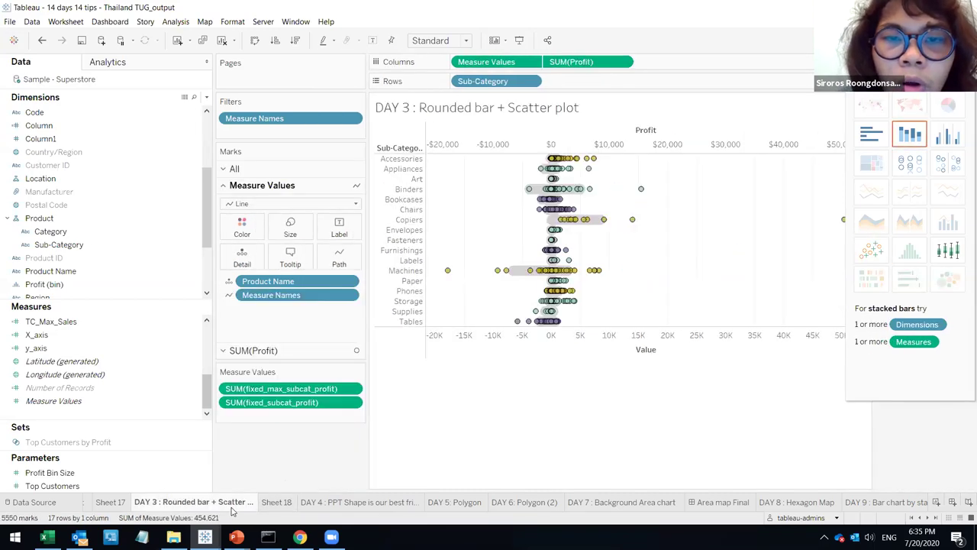
{"action": "left_click", "coordinate": [276, 502]}
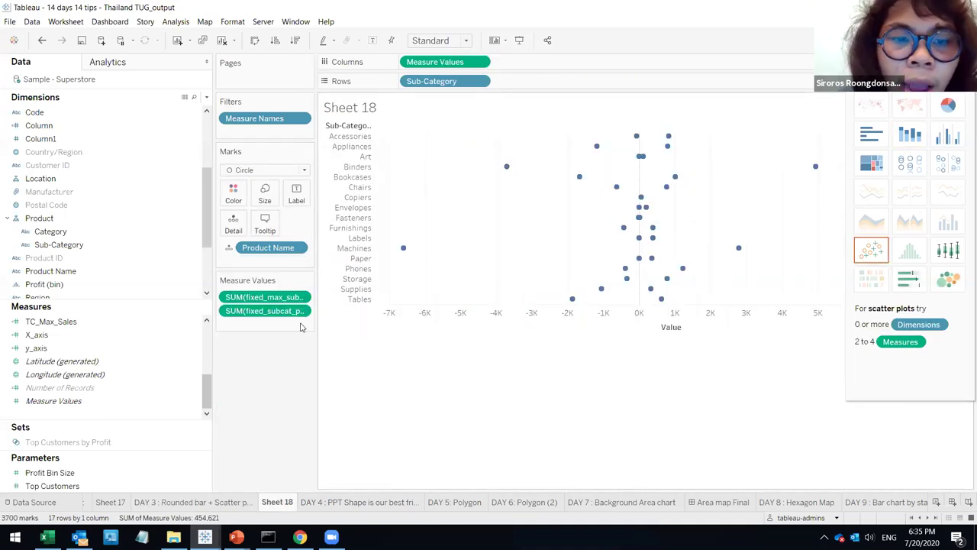
- Change Sheet 18's mark type to Line and thicken the lines into rounded bars
{"action": "left_click", "coordinate": [259, 170]}
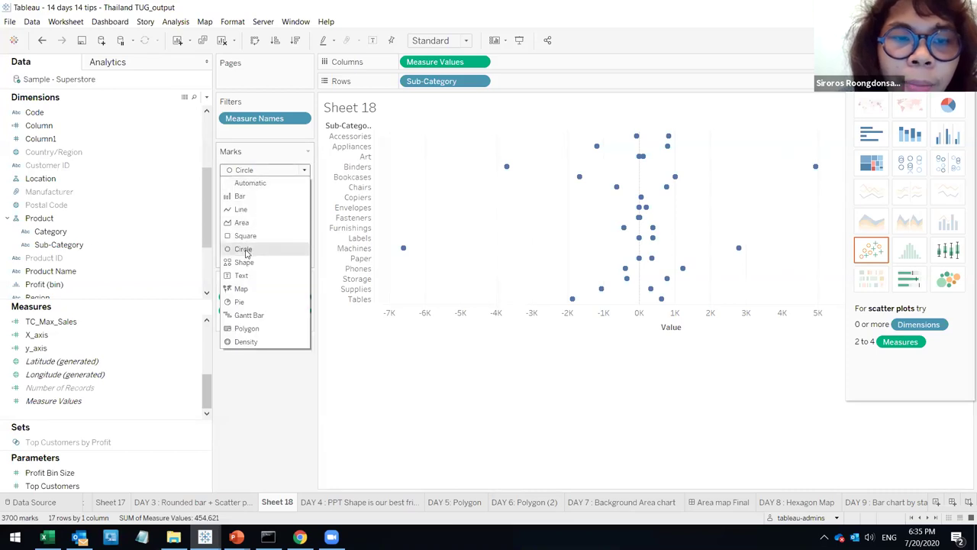
{"action": "left_click", "coordinate": [253, 210]}
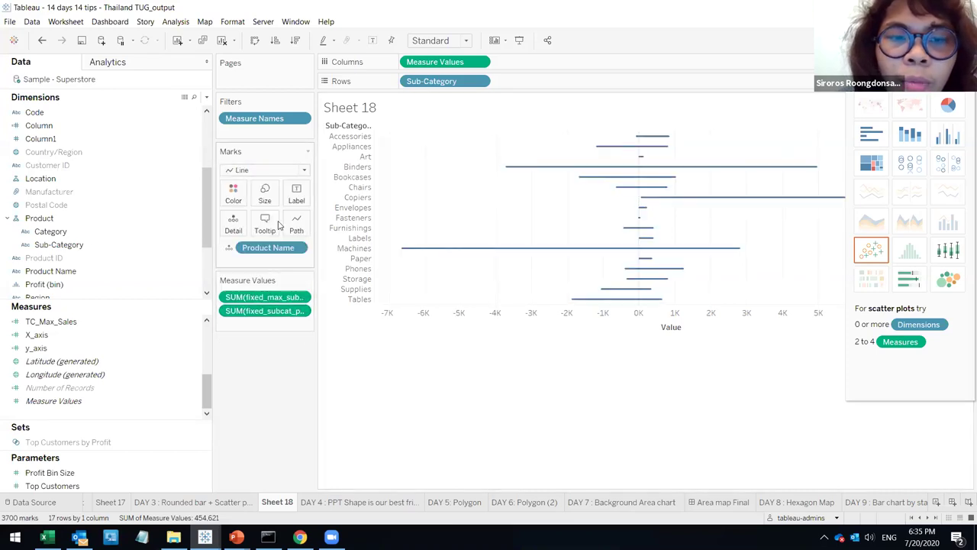
{"action": "left_click", "coordinate": [265, 195]}
{"action": "left_click", "coordinate": [329, 220]}
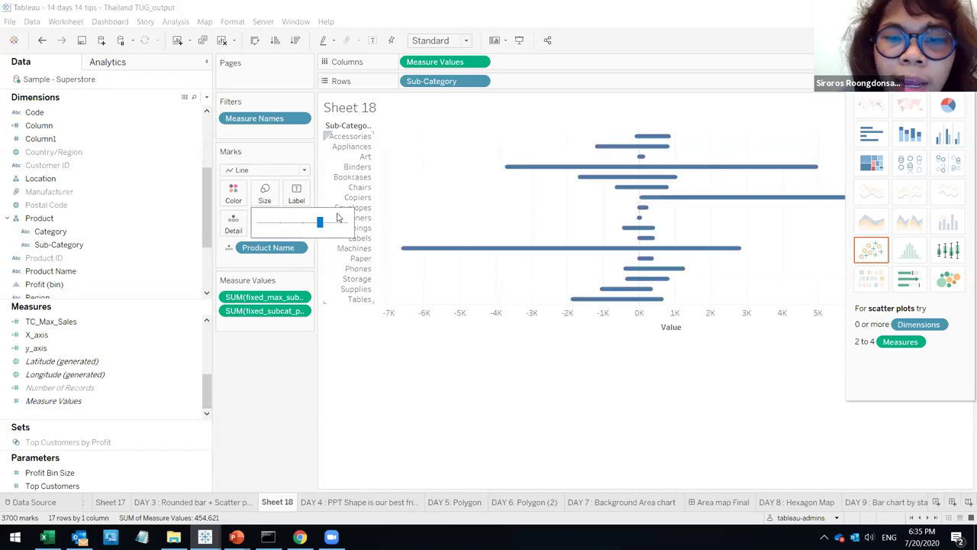
{"action": "left_click_drag", "start_coordinate": [322, 227], "coordinate": [337, 222]}
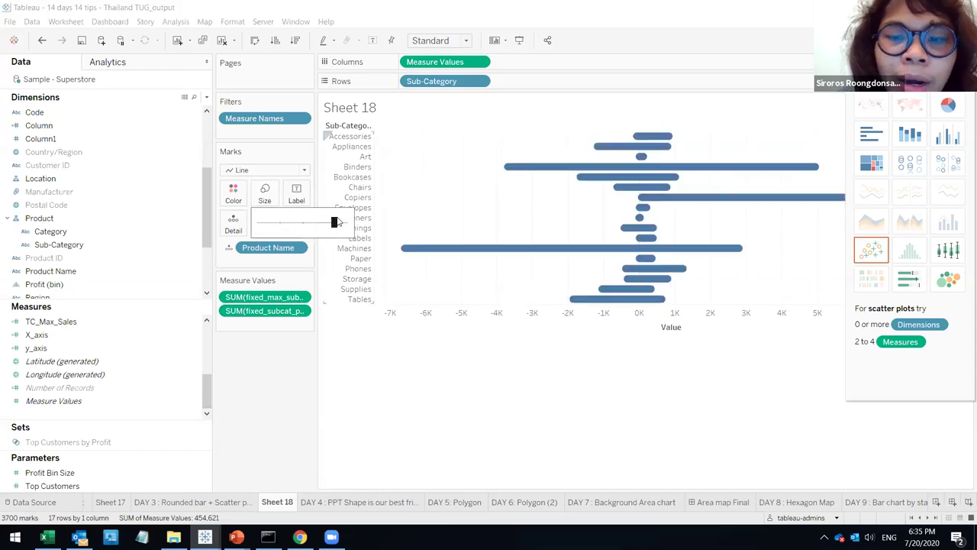
{"action": "left_click", "coordinate": [405, 356]}
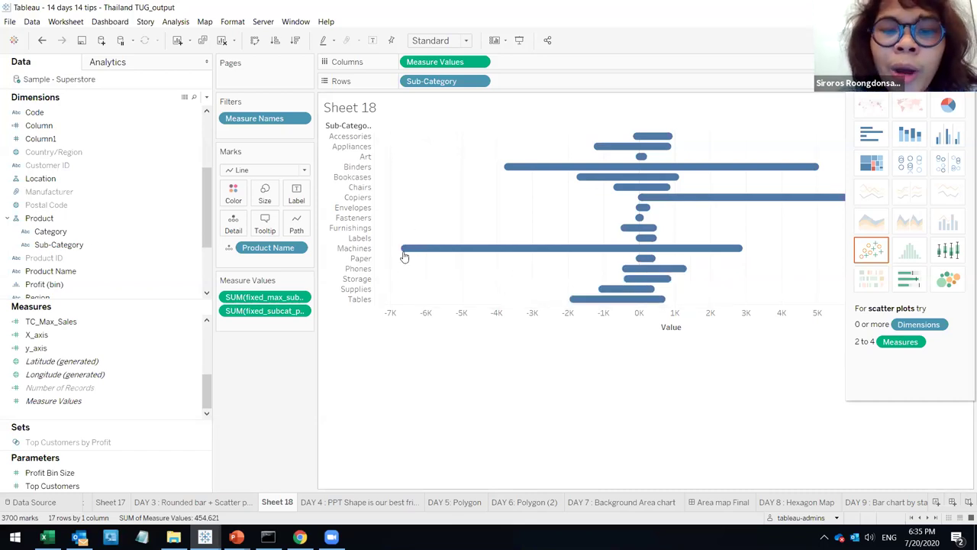
- Recolor the rounded bars light gray
{"action": "mouse_move", "coordinate": [404, 257]}
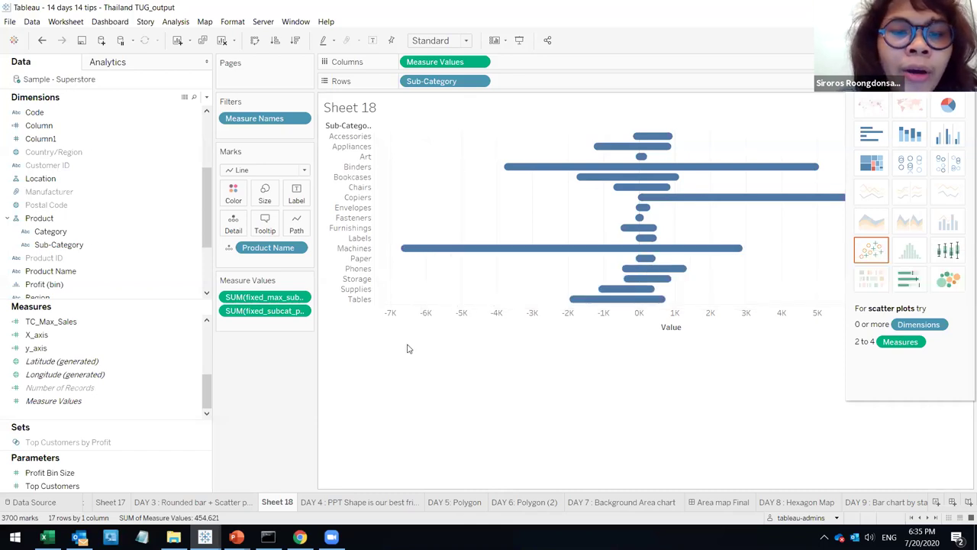
{"action": "left_click", "coordinate": [238, 200]}
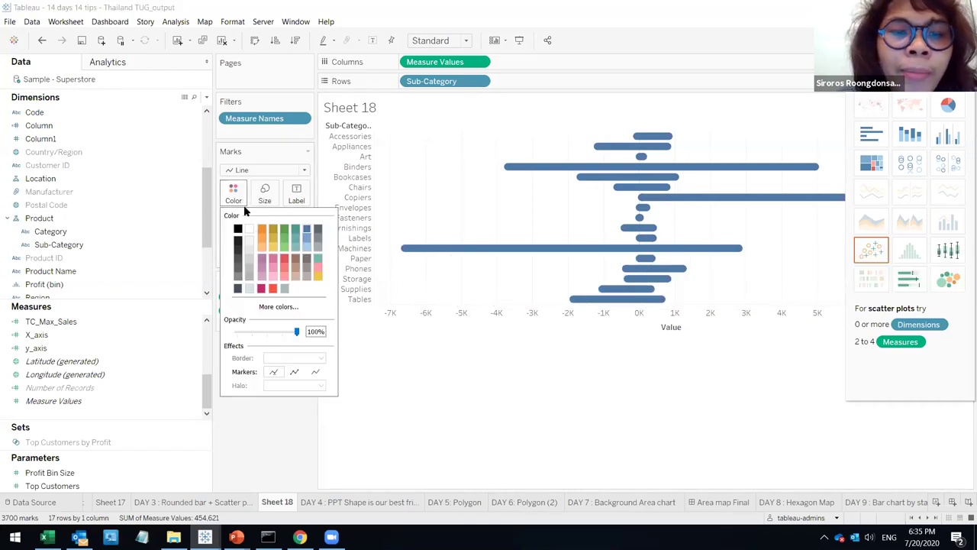
{"action": "left_click", "coordinate": [250, 248]}
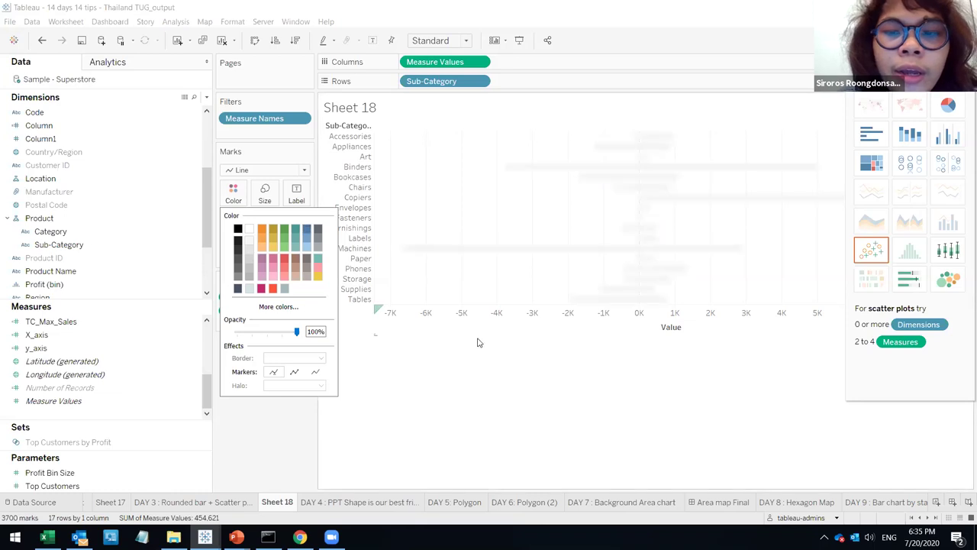
{"action": "left_click", "coordinate": [250, 263]}
{"action": "left_click", "coordinate": [250, 272]}
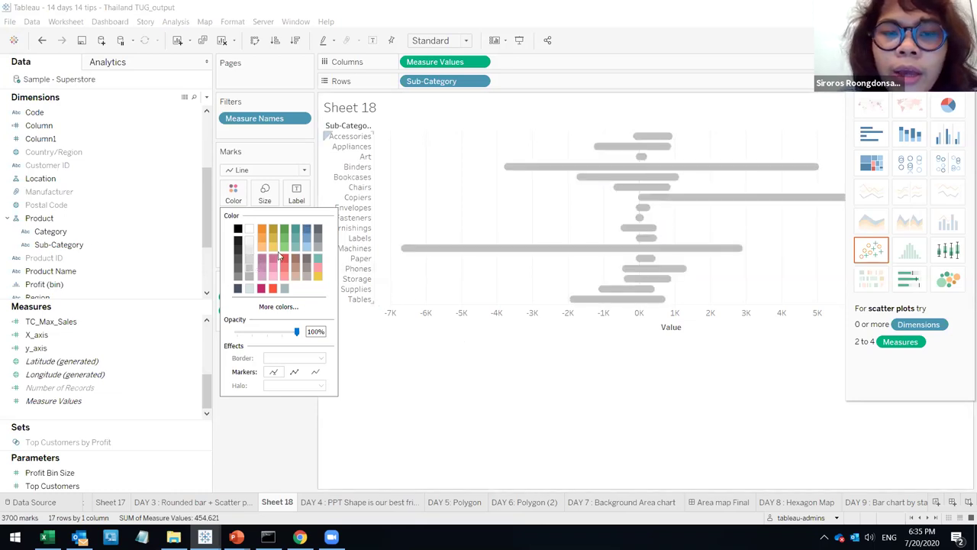
{"action": "left_click", "coordinate": [251, 256]}
{"action": "left_click", "coordinate": [526, 356]}
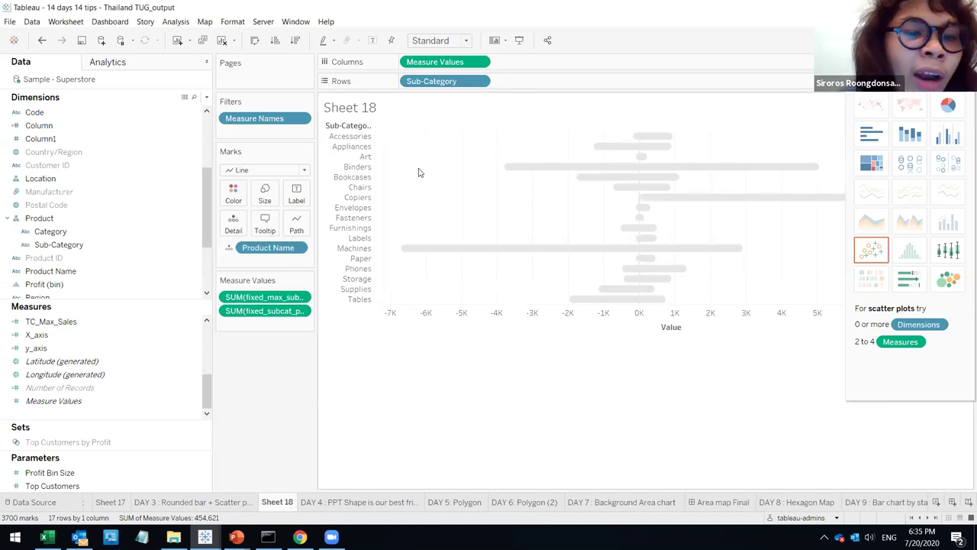
- Add Profit to Columns after Measure Values
{"action": "scroll", "coordinate": [184, 348], "scroll_direction": "up", "scroll_amount": 2}
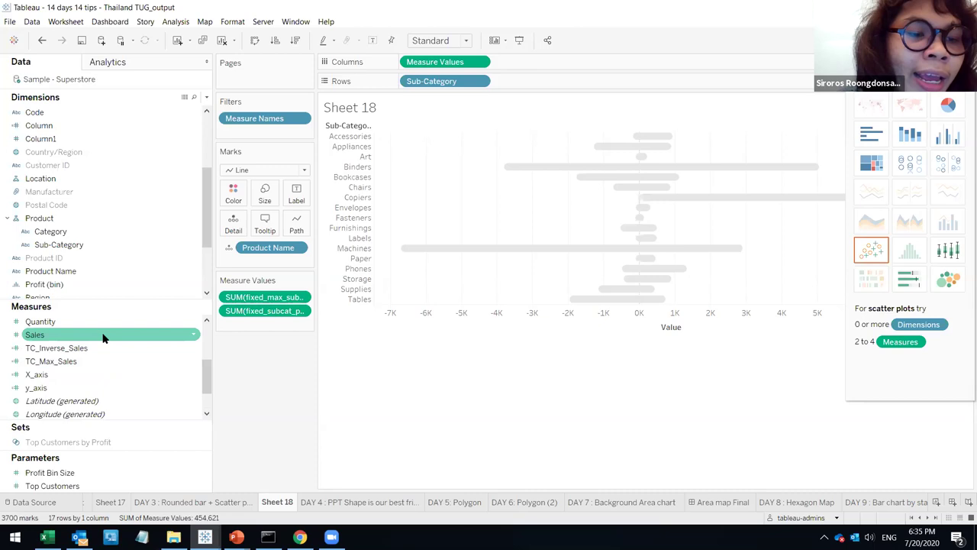
{"action": "scroll", "coordinate": [107, 349], "scroll_direction": "down", "scroll_amount": 2}
{"action": "scroll", "coordinate": [107, 350], "scroll_direction": "up", "scroll_amount": 4}
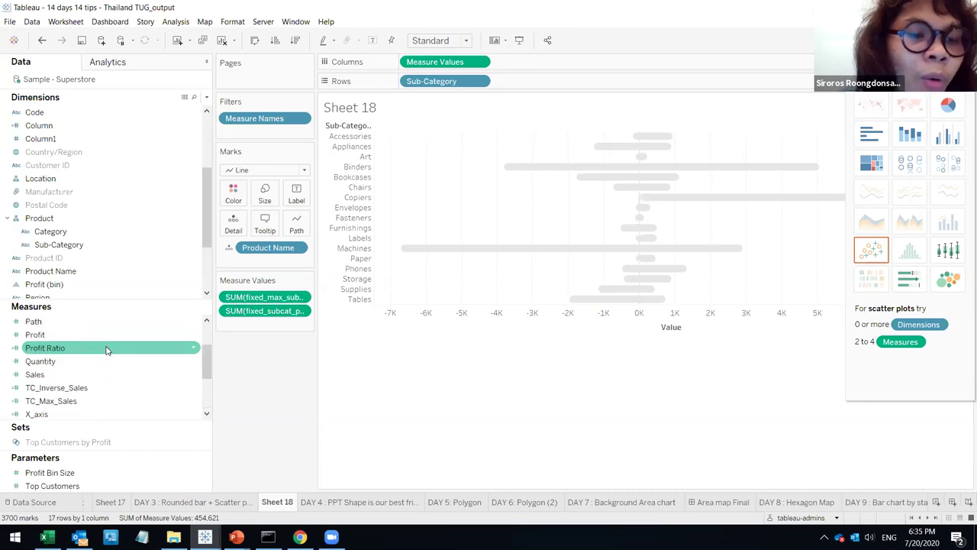
{"action": "mouse_move", "coordinate": [76, 336]}
{"action": "left_mouse_down"}
{"action": "mouse_move", "coordinate": [538, 45]}
{"action": "mouse_move", "coordinate": [554, 73]}
{"action": "left_mouse_up"}
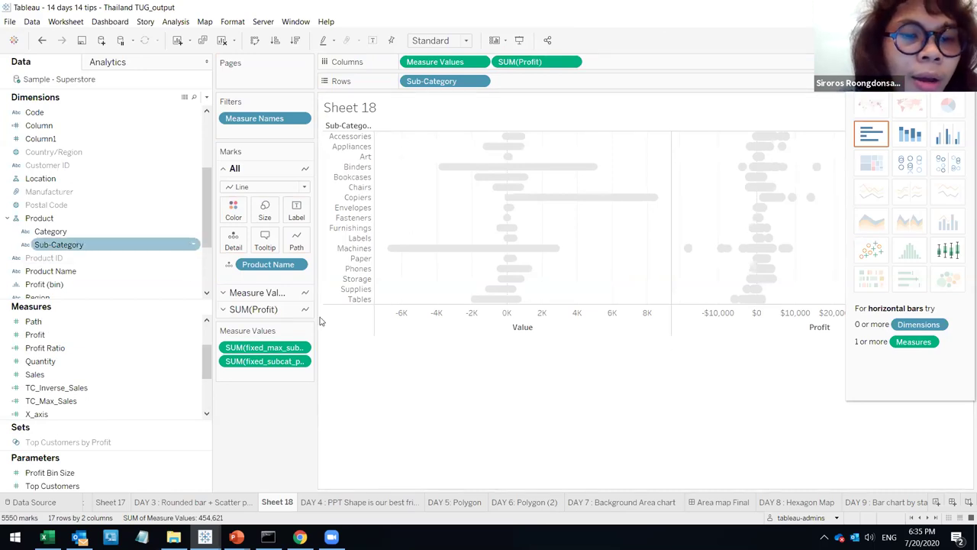
- Color the SUM(Profit) marks by Category
{"action": "left_click", "coordinate": [275, 309]}
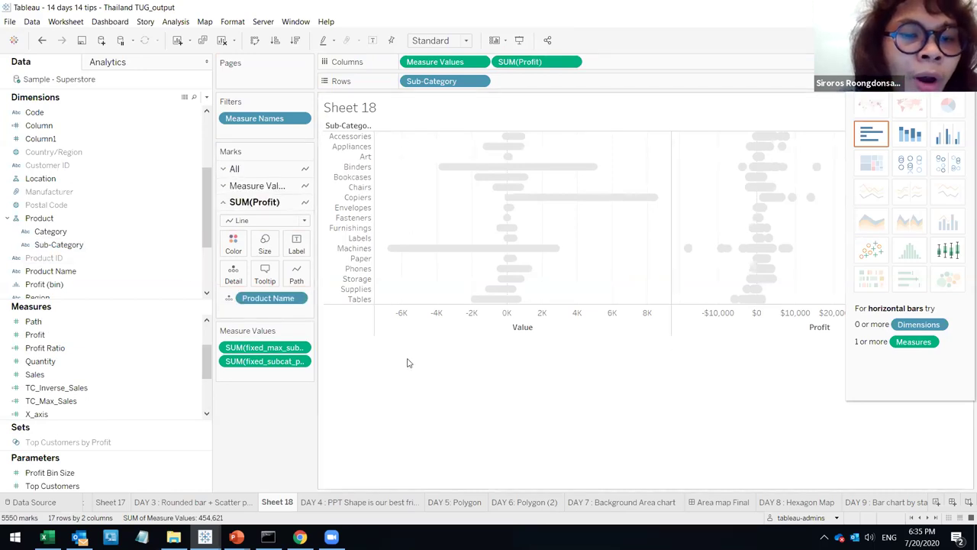
{"action": "left_click", "coordinate": [122, 233]}
{"action": "left_click_drag", "start_coordinate": [119, 233], "coordinate": [234, 245]}
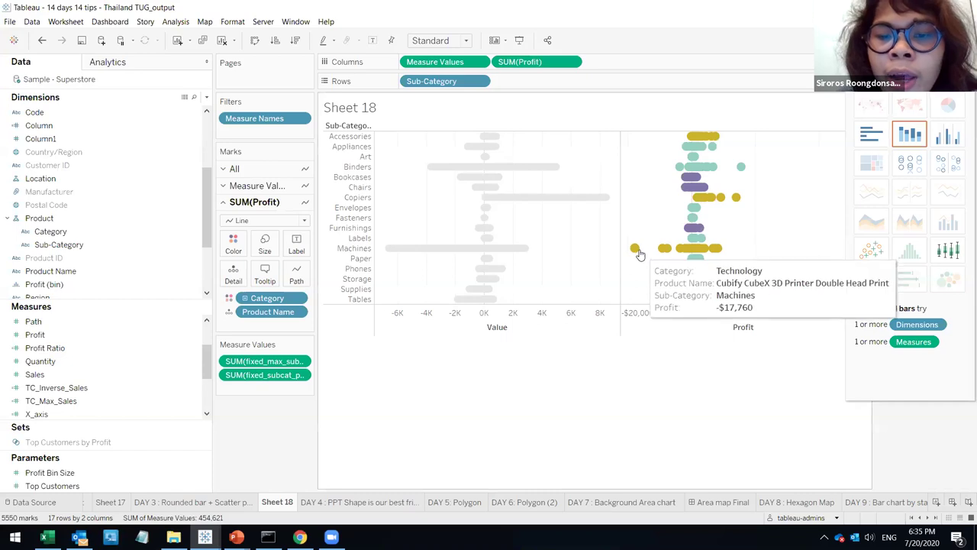
- Reduce the opacity of the SUM(Profit) marks to 41%
{"action": "left_click", "coordinate": [235, 245]}
{"action": "left_click_drag", "start_coordinate": [267, 306], "coordinate": [259, 310]}
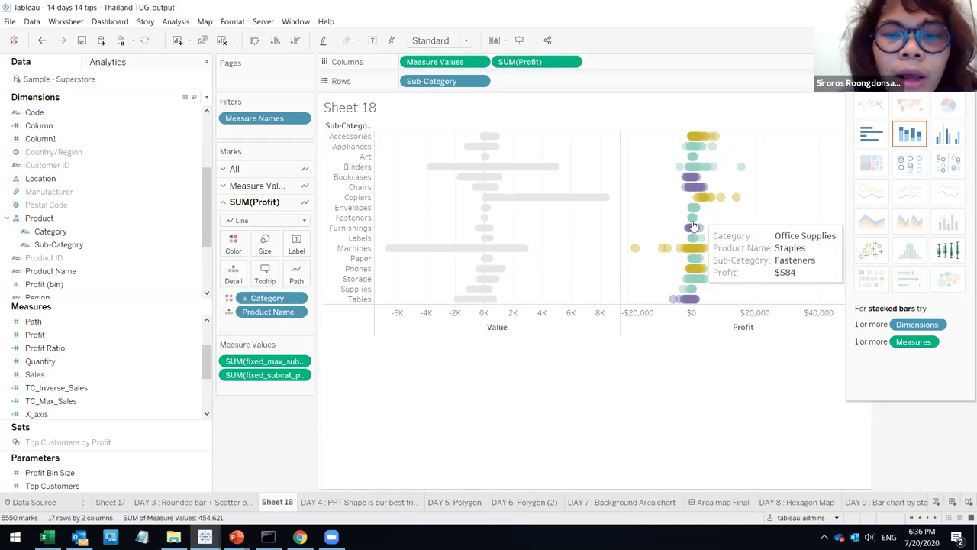
{"action": "left_click", "coordinate": [234, 243]}
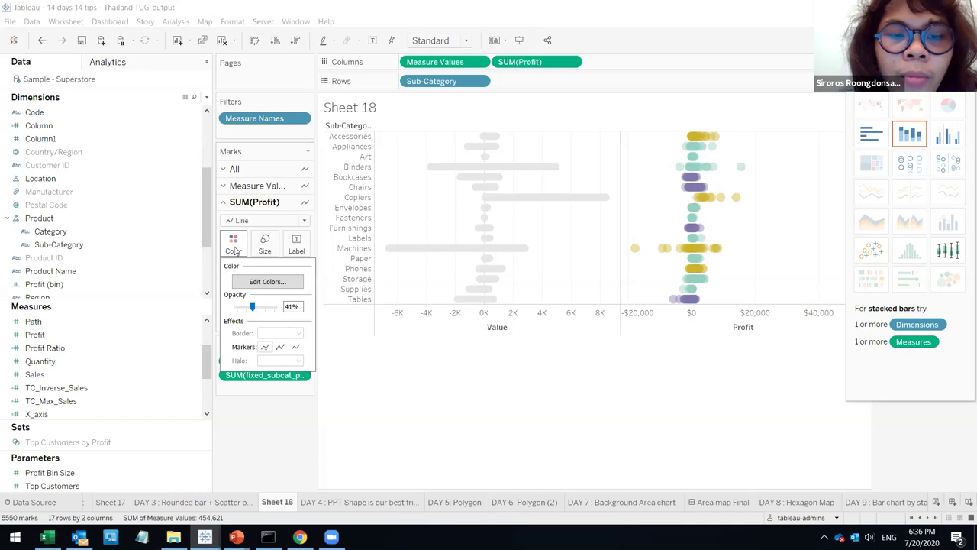
{"action": "left_click", "coordinate": [568, 328]}
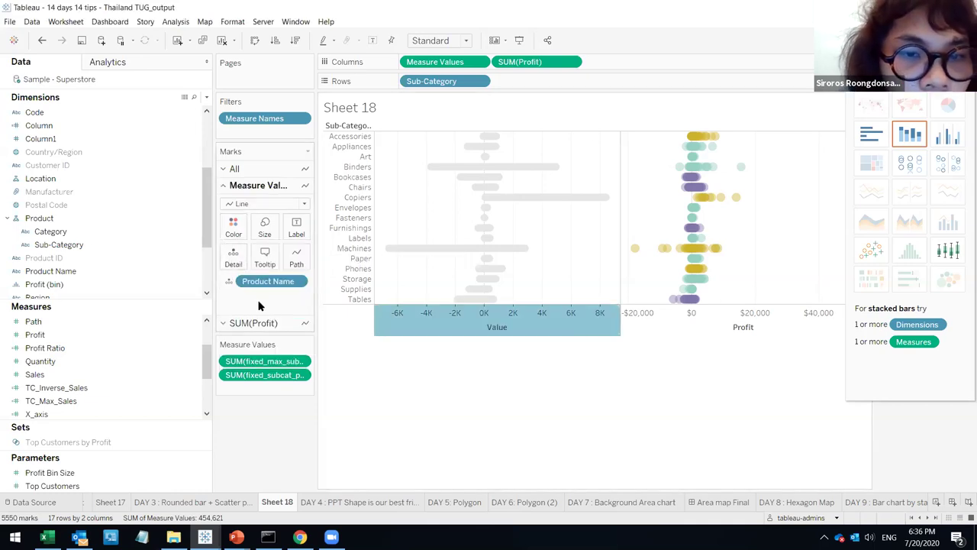
- Change the mark type of SUM(Profit) to Circle
{"action": "left_click", "coordinate": [272, 325]}
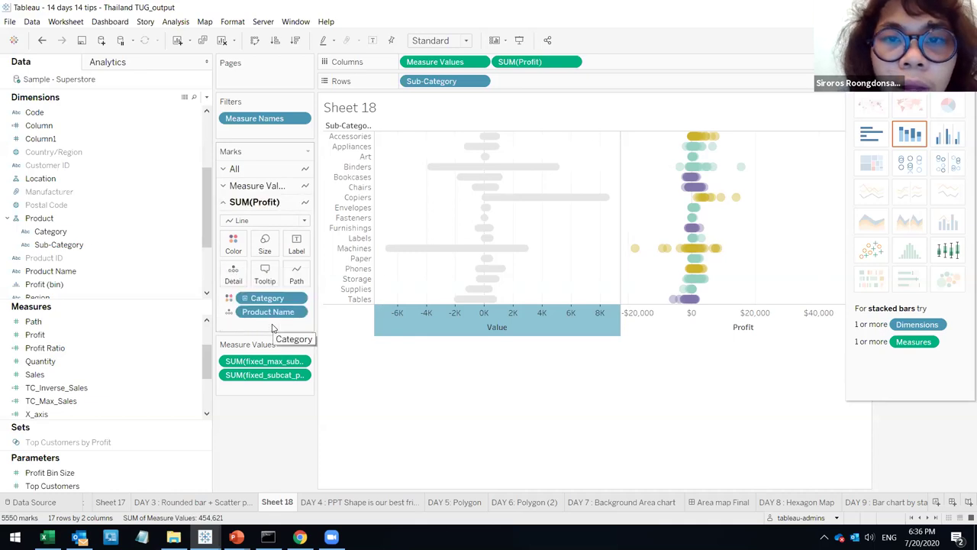
{"action": "left_click", "coordinate": [235, 245]}
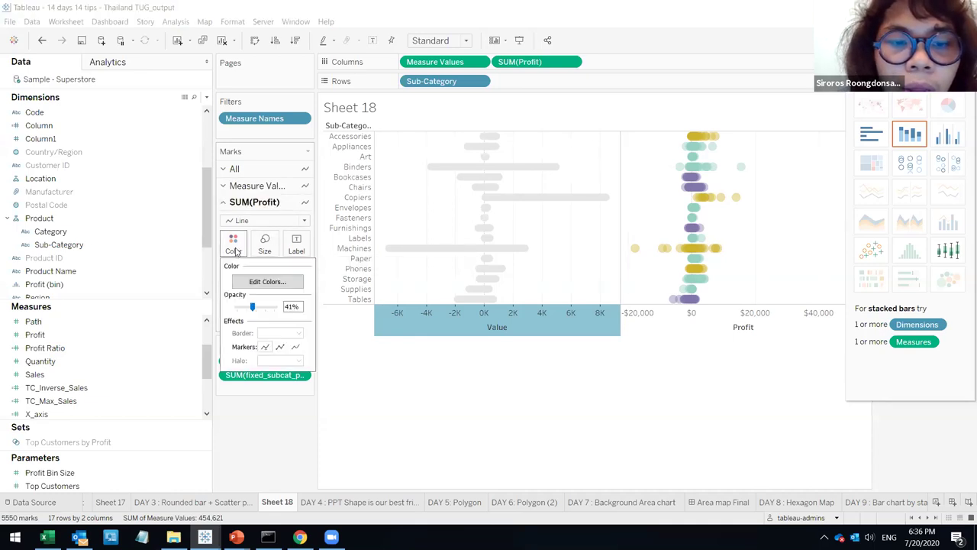
{"action": "left_click", "coordinate": [237, 250]}
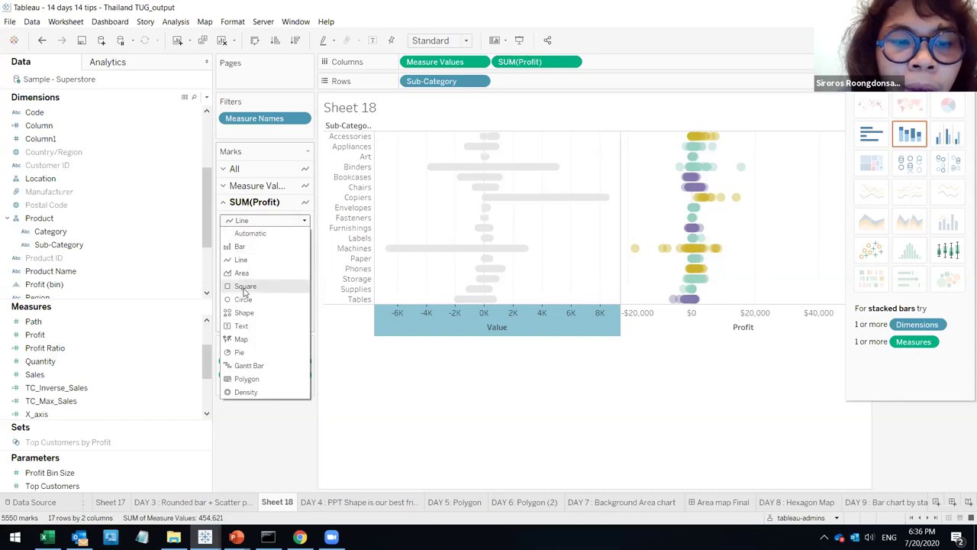
{"action": "left_click", "coordinate": [243, 298]}
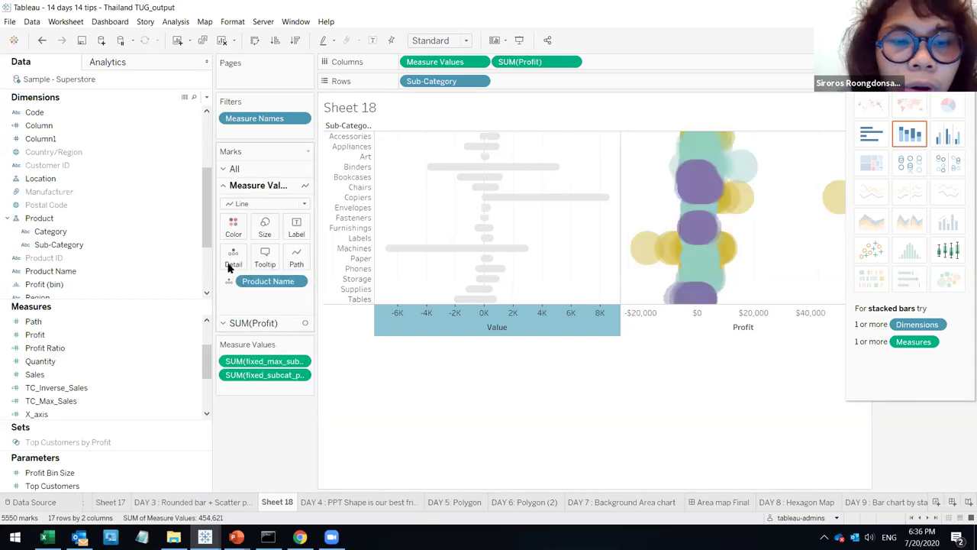
- Adjust the line size of the Measure Values marks to make the gray bars slightly thicker
{"action": "left_click", "coordinate": [266, 238]}
{"action": "left_click", "coordinate": [275, 256]}
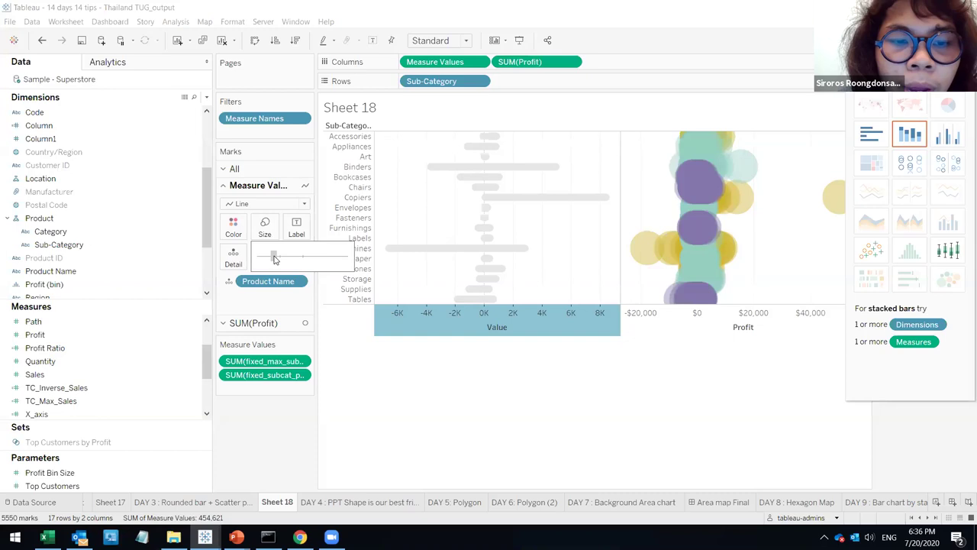
{"action": "left_click_drag", "start_coordinate": [288, 258], "coordinate": [300, 258]}
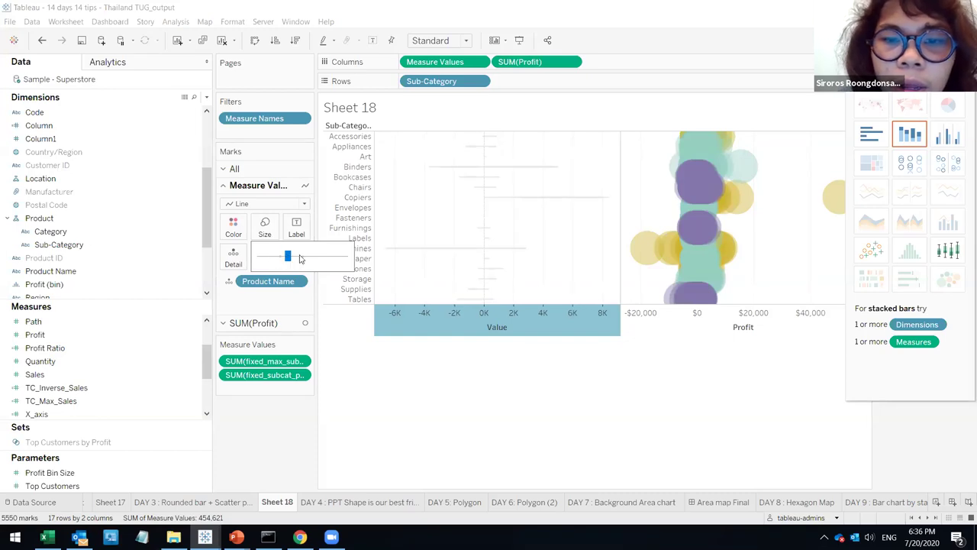
{"action": "left_click", "coordinate": [328, 257]}
{"action": "left_click", "coordinate": [337, 257]}
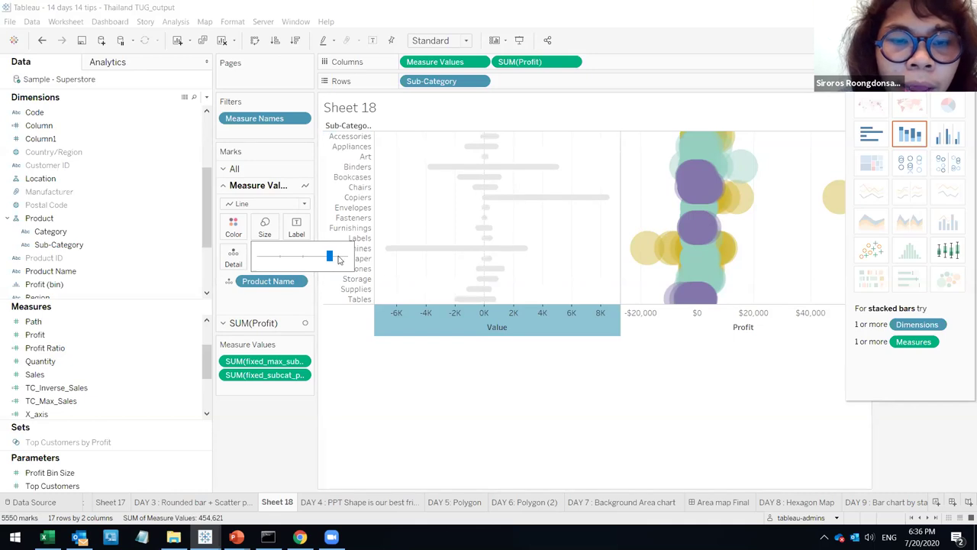
- Shrink the SUM(Profit) circles so they fit within the sub-category rows
{"action": "left_click", "coordinate": [300, 323]}
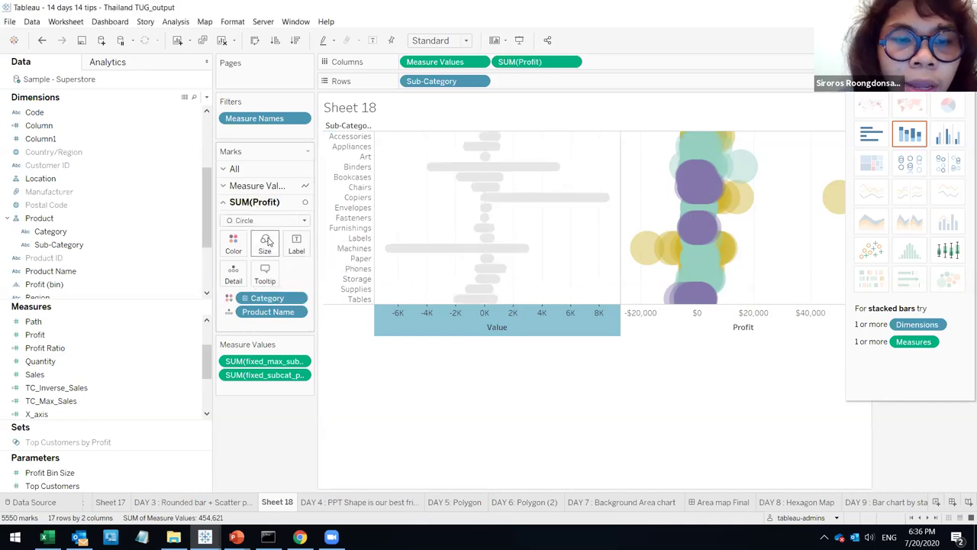
{"action": "left_click", "coordinate": [264, 242]}
{"action": "left_click", "coordinate": [277, 279]}
{"action": "left_click", "coordinate": [261, 304]}
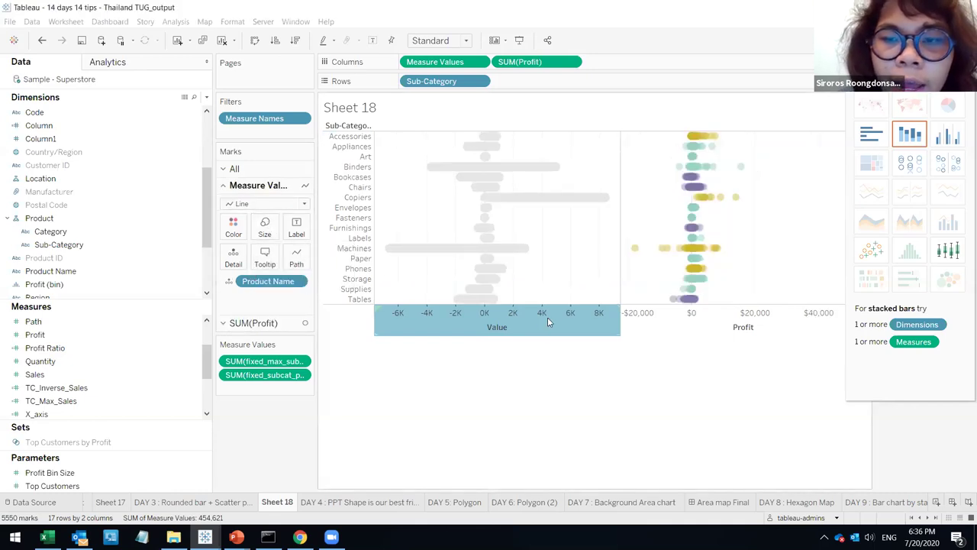
- Give the SUM(Profit) circles a black border
{"action": "left_click", "coordinate": [233, 227]}
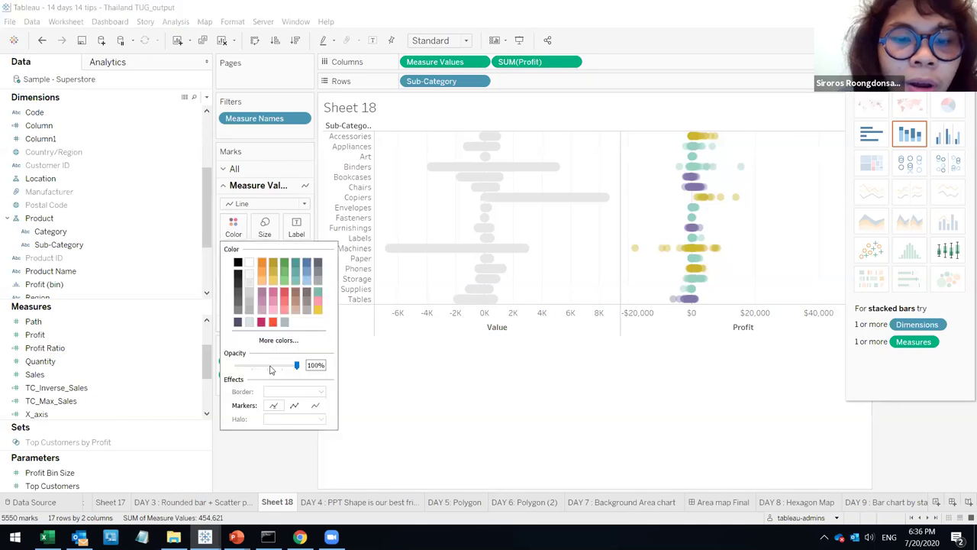
{"action": "left_click", "coordinate": [420, 332]}
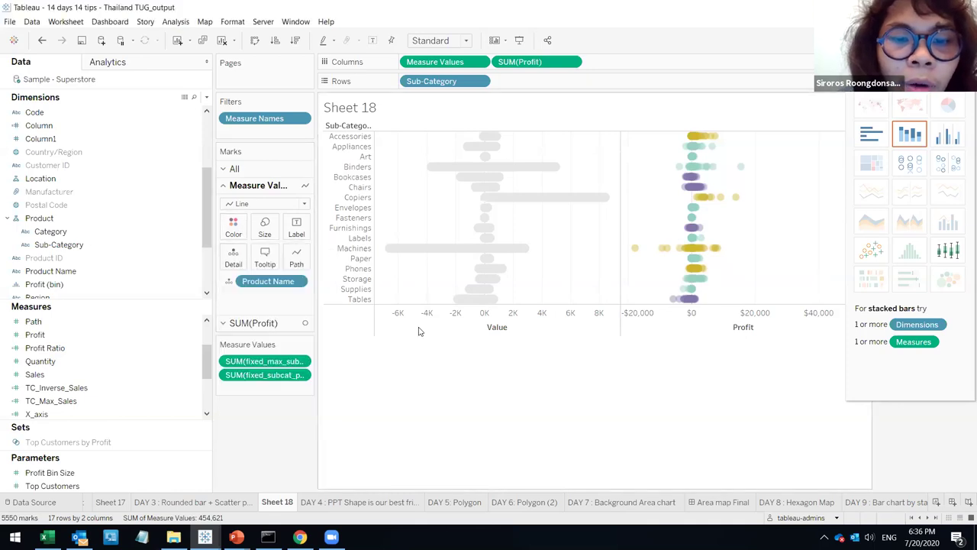
{"action": "left_click", "coordinate": [260, 322]}
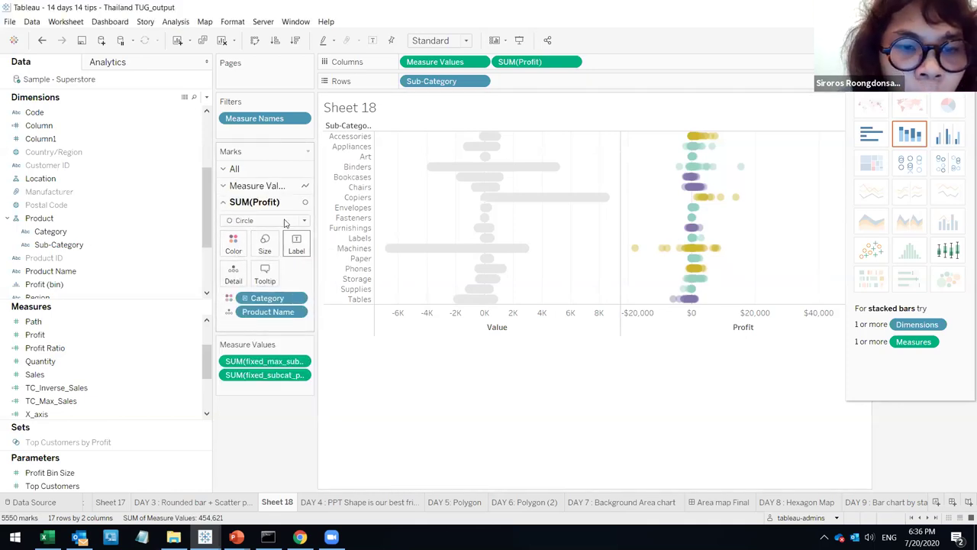
{"action": "left_click", "coordinate": [233, 244]}
{"action": "left_click", "coordinate": [278, 333]}
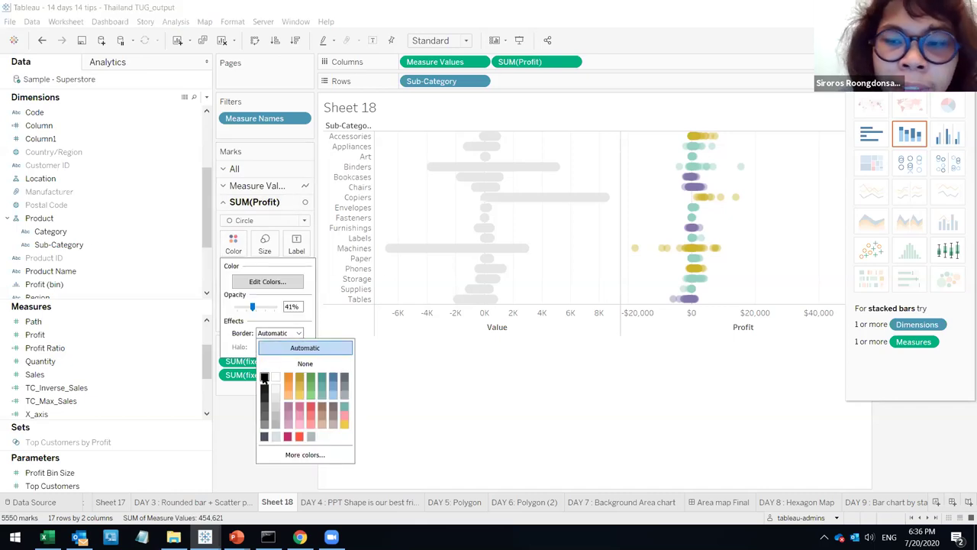
{"action": "left_click", "coordinate": [480, 355]}
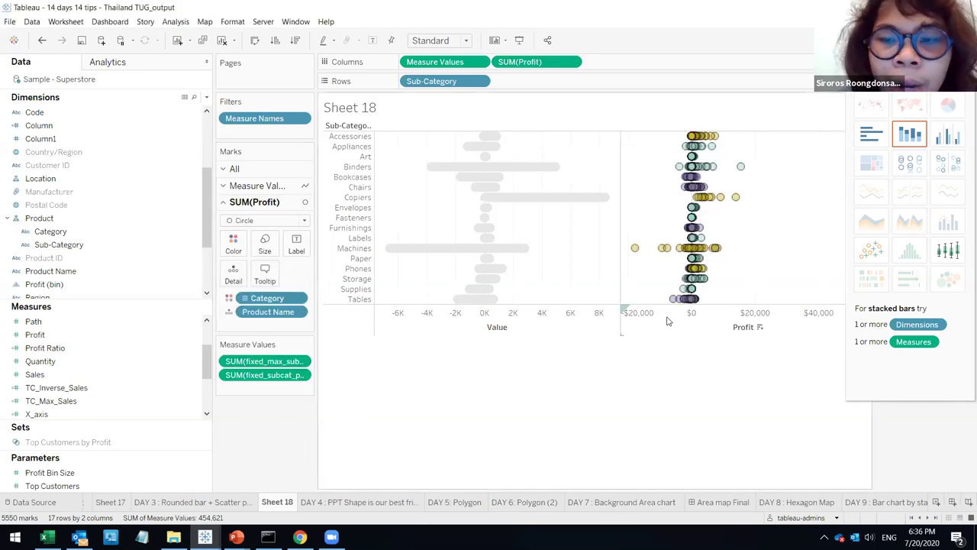
- Combine the Profit axis with the Measure Values axis as a dual axis
{"action": "right_click", "coordinate": [668, 320]}
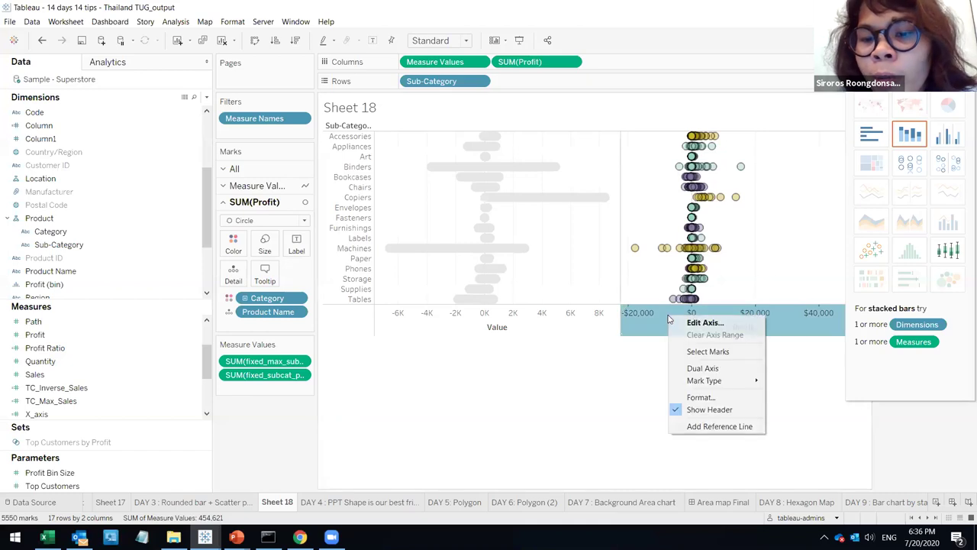
{"action": "left_click", "coordinate": [690, 373]}
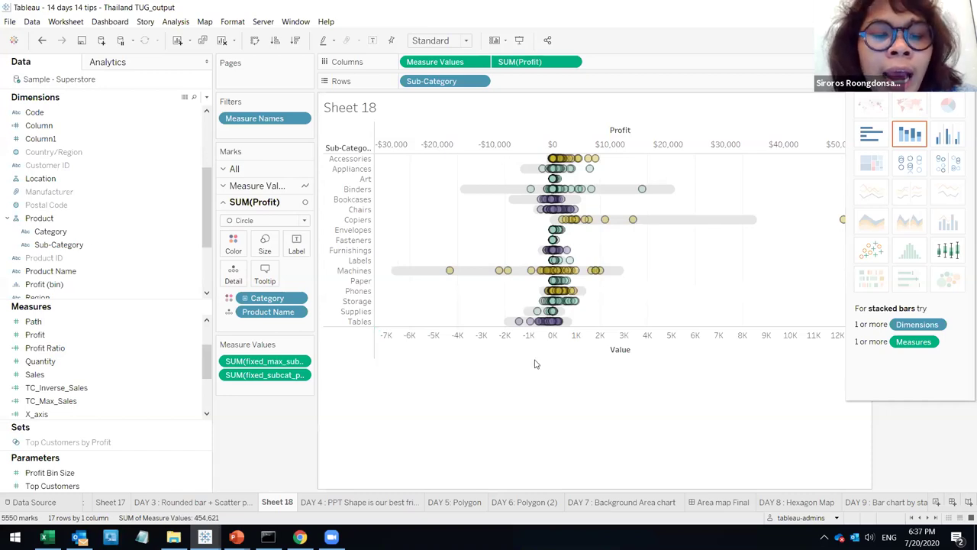
- Open the DAY 4 PPT Shape sheet and switch to the Polygon map.pptx presentation in PowerPoint
{"action": "left_click", "coordinate": [354, 502]}
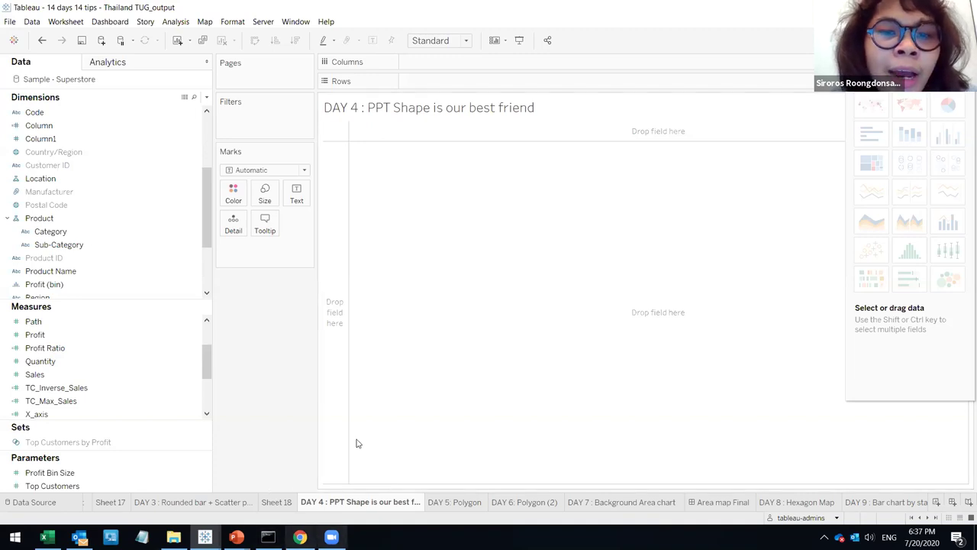
{"action": "mouse_move", "coordinate": [237, 536]}
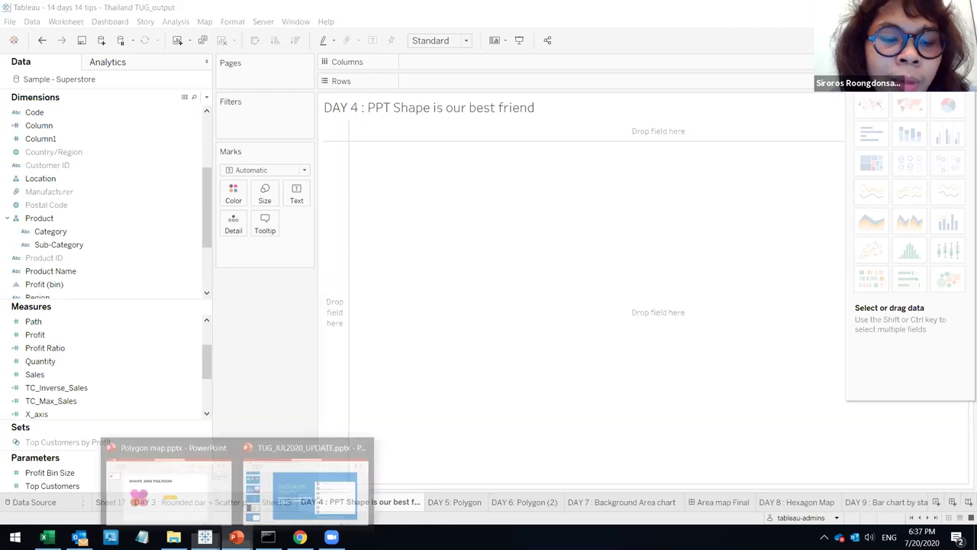
{"action": "left_click", "coordinate": [186, 495]}
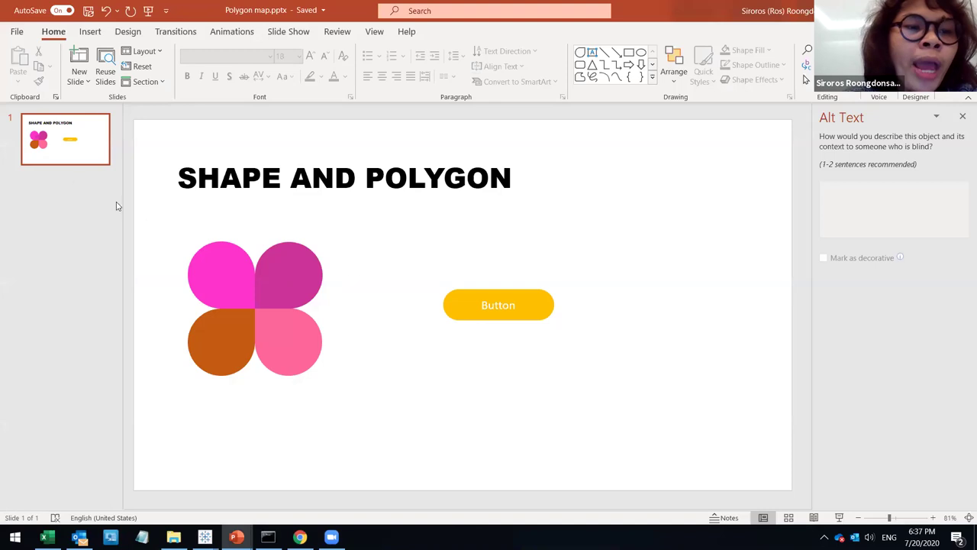
- Add a blank slide after the Shape and Polygon slide and return to the first slide
{"action": "left_click", "coordinate": [80, 178]}
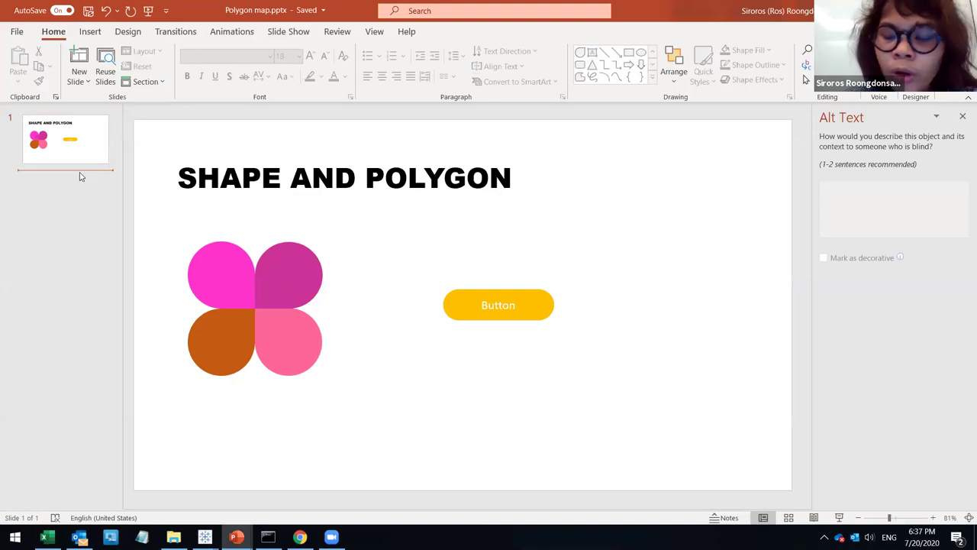
{"action": "key", "text": "Return"}
{"action": "key", "text": "Up"}
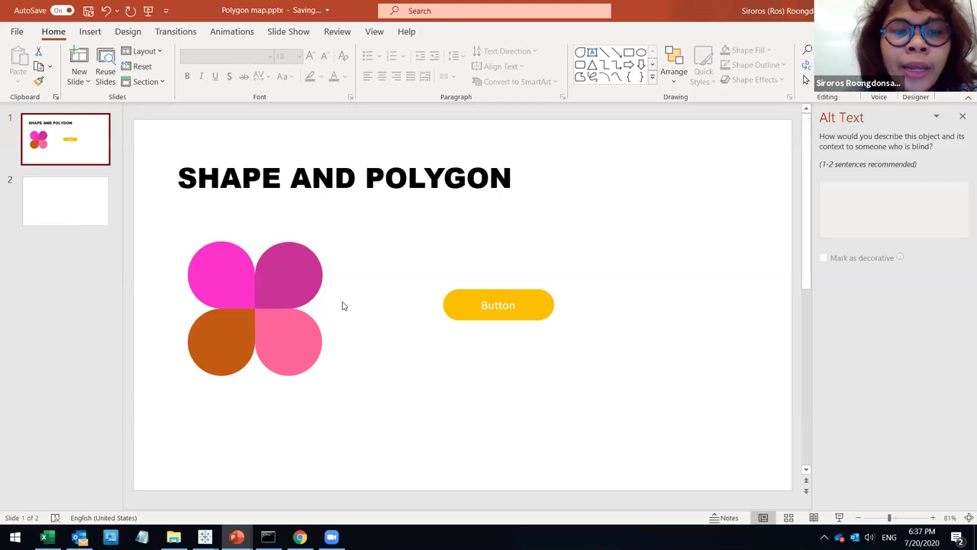
- Shrink the light pink lower-right petal within the grouped flower shape, keeping its corner at the flower's centre
{"action": "left_click", "coordinate": [301, 330]}
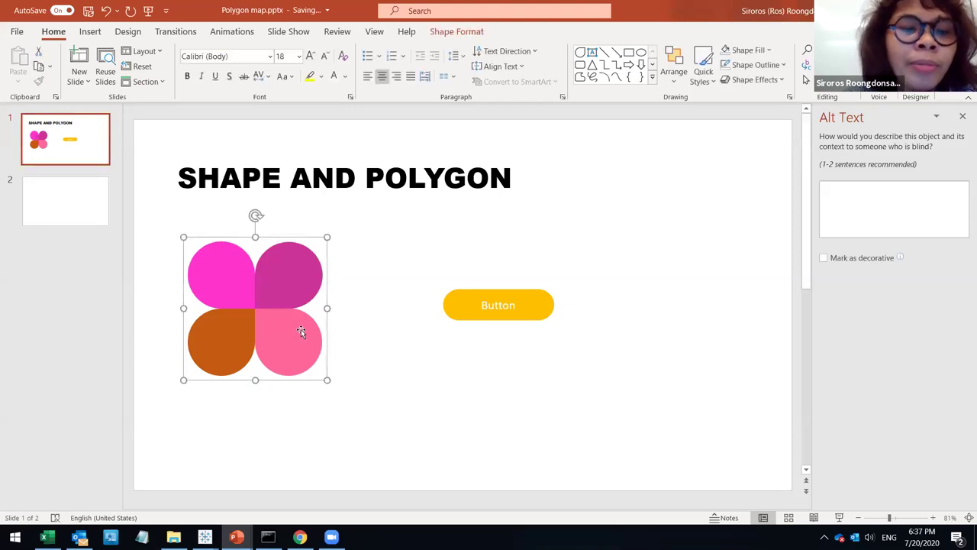
{"action": "left_click", "coordinate": [301, 330]}
{"action": "mouse_move", "coordinate": [323, 375]}
{"action": "left_mouse_down"}
{"action": "mouse_move", "coordinate": [301, 358]}
{"action": "mouse_move", "coordinate": [309, 365]}
{"action": "left_mouse_up"}
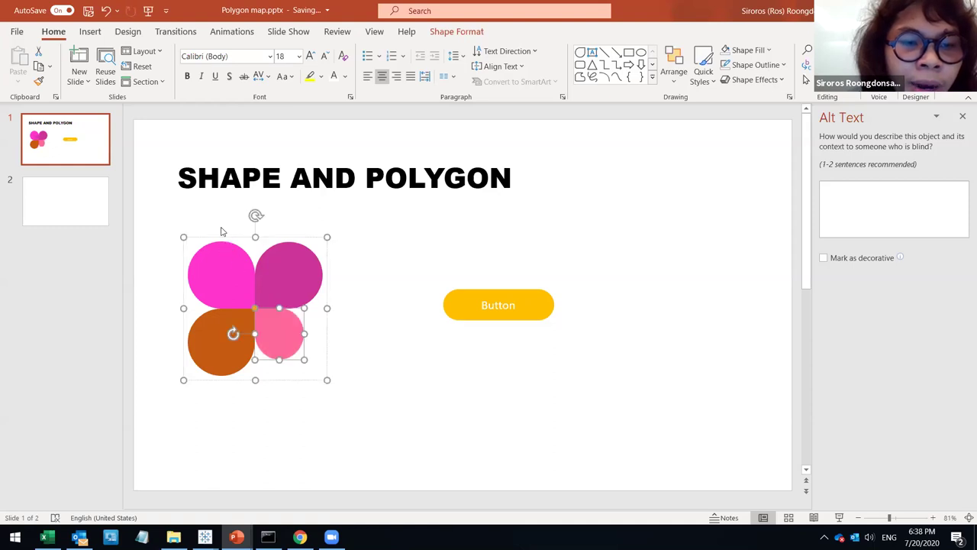
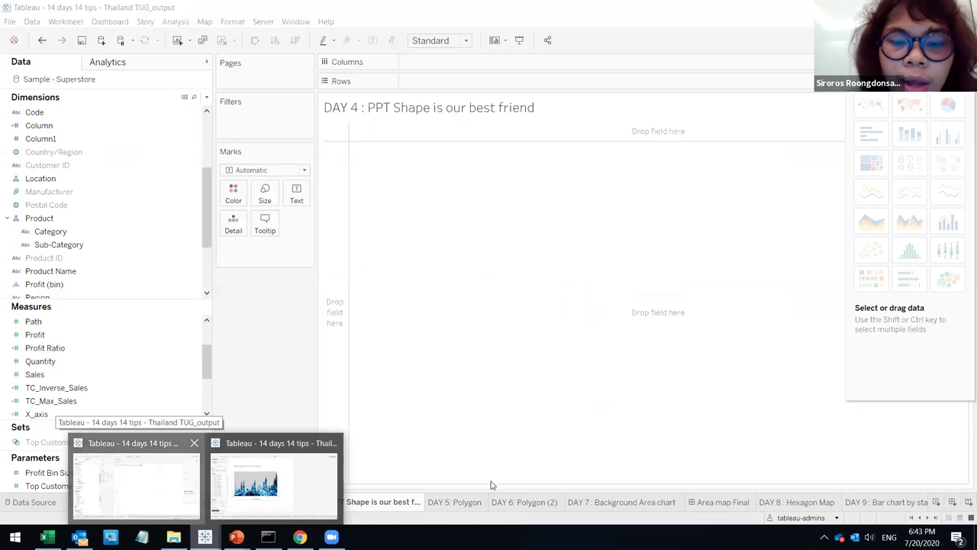
- In Tableau, open the DAY 5: Polygon sheet and widen the Marks card area
{"action": "left_click", "coordinate": [458, 502]}
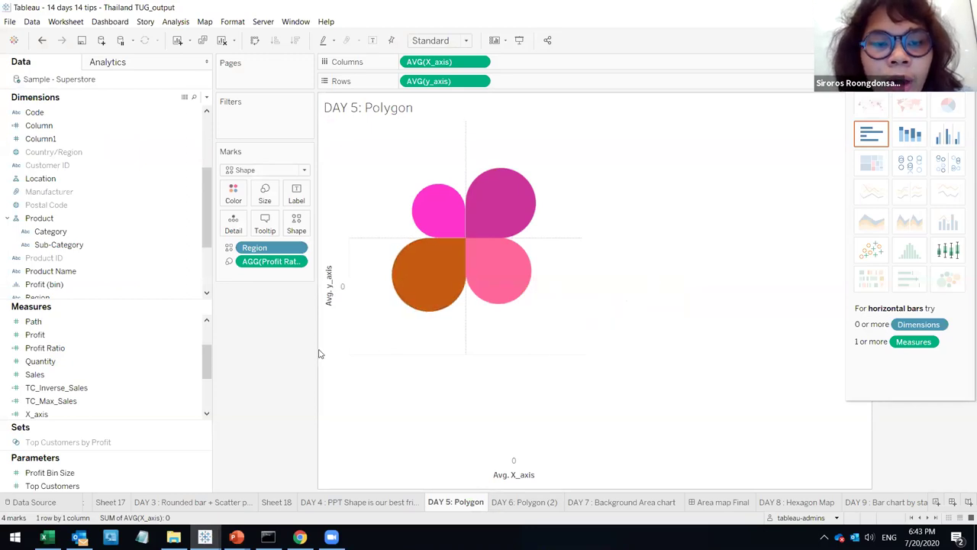
{"action": "left_click_drag", "start_coordinate": [314, 351], "coordinate": [351, 345]}
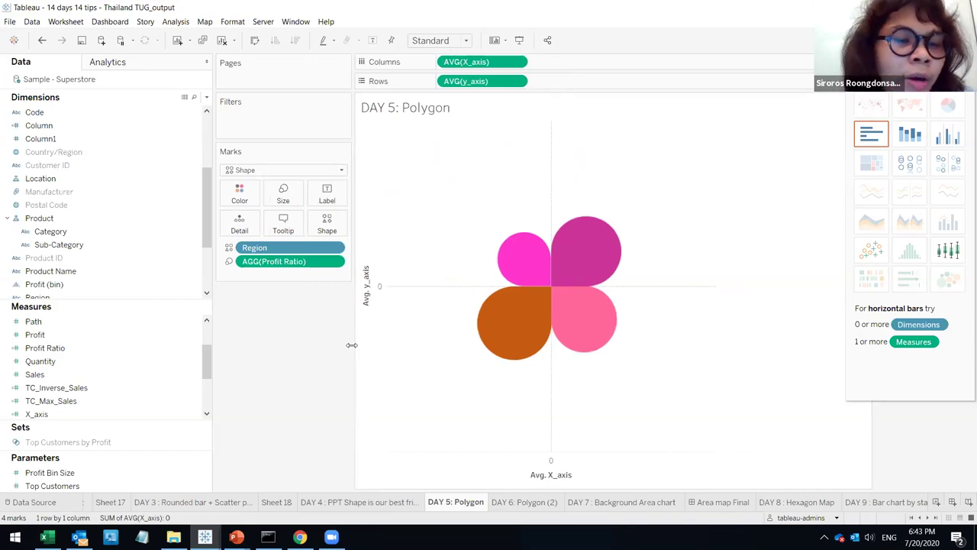
{"action": "left_click_drag", "start_coordinate": [351, 345], "coordinate": [348, 345]}
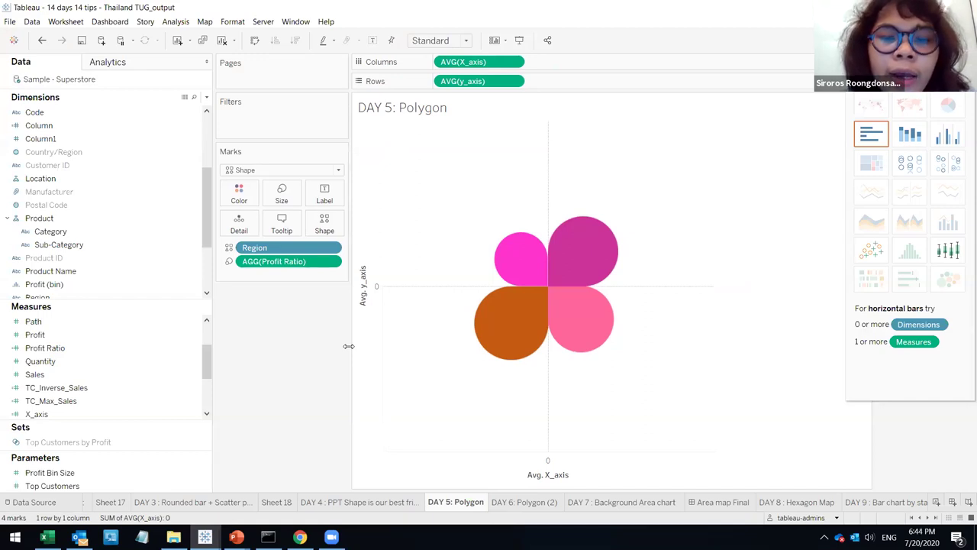
{"action": "left_click_drag", "start_coordinate": [348, 346], "coordinate": [338, 346]}
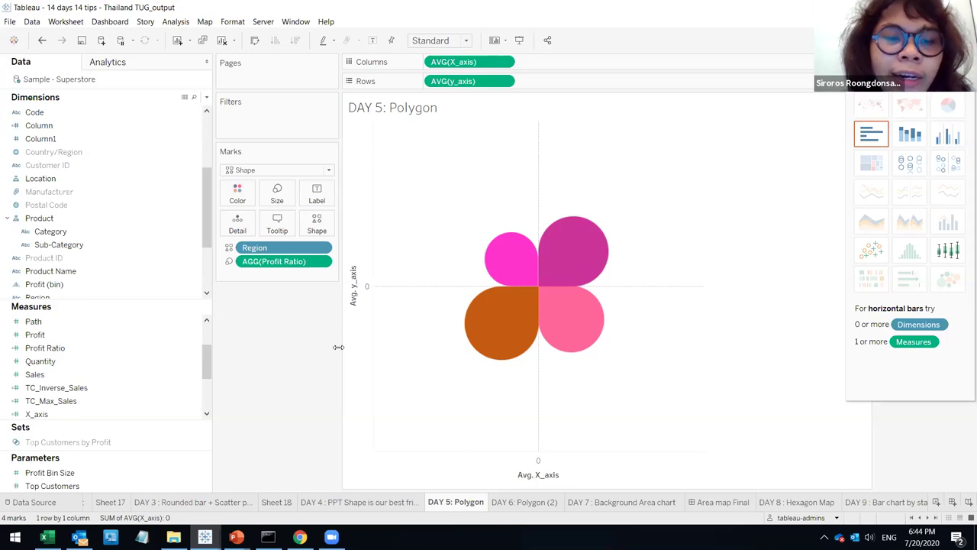
{"action": "left_click_drag", "start_coordinate": [339, 348], "coordinate": [337, 347]}
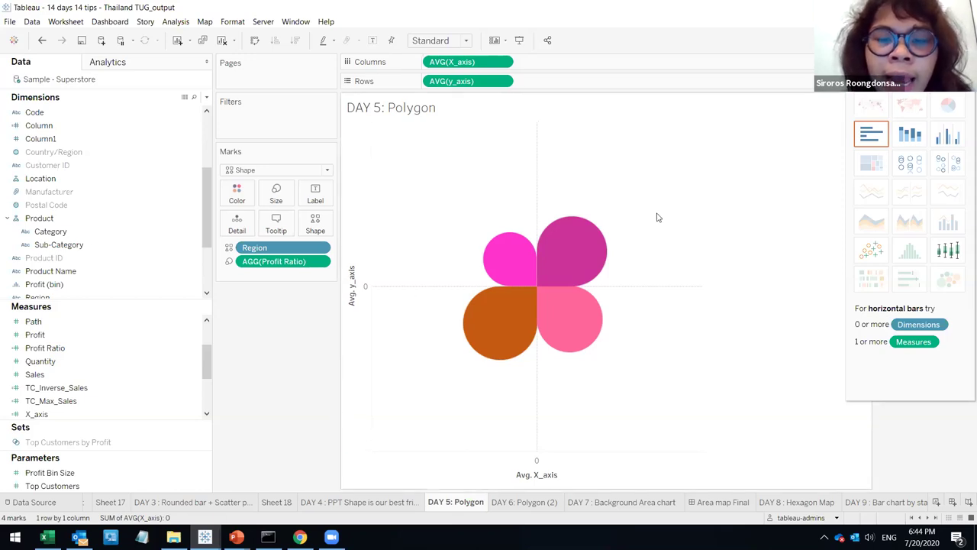
- Review the shape assignments for the Region members without changing them
{"action": "mouse_move", "coordinate": [580, 347]}
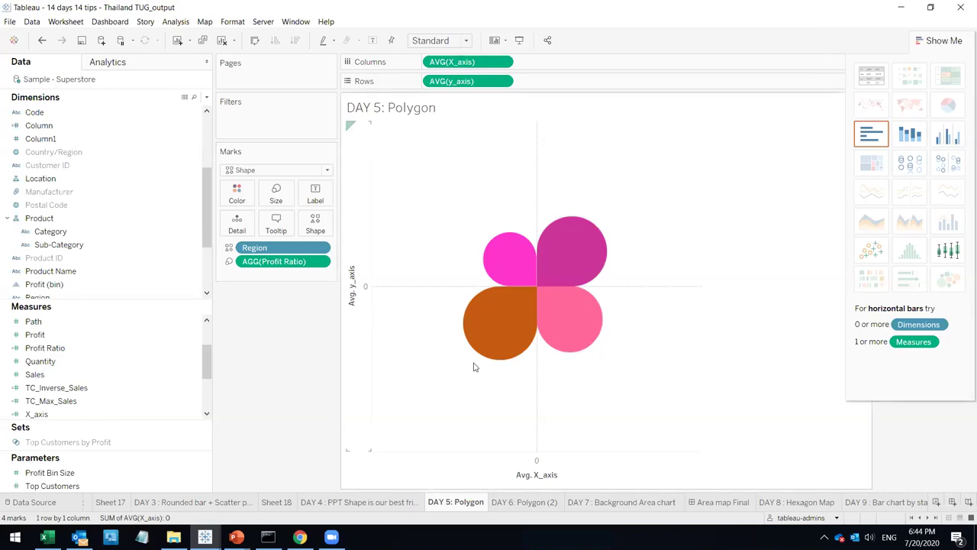
{"action": "left_click", "coordinate": [322, 226]}
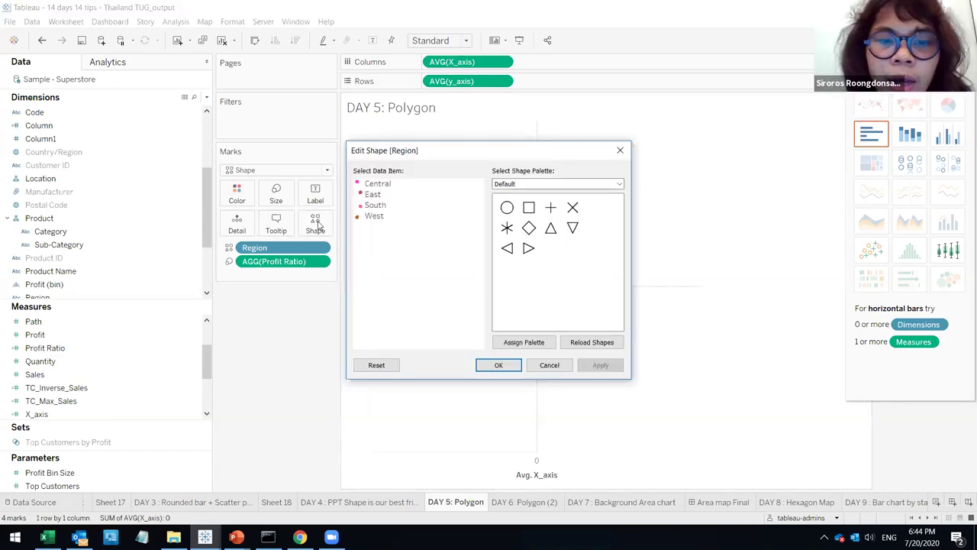
{"action": "left_click", "coordinate": [620, 150]}
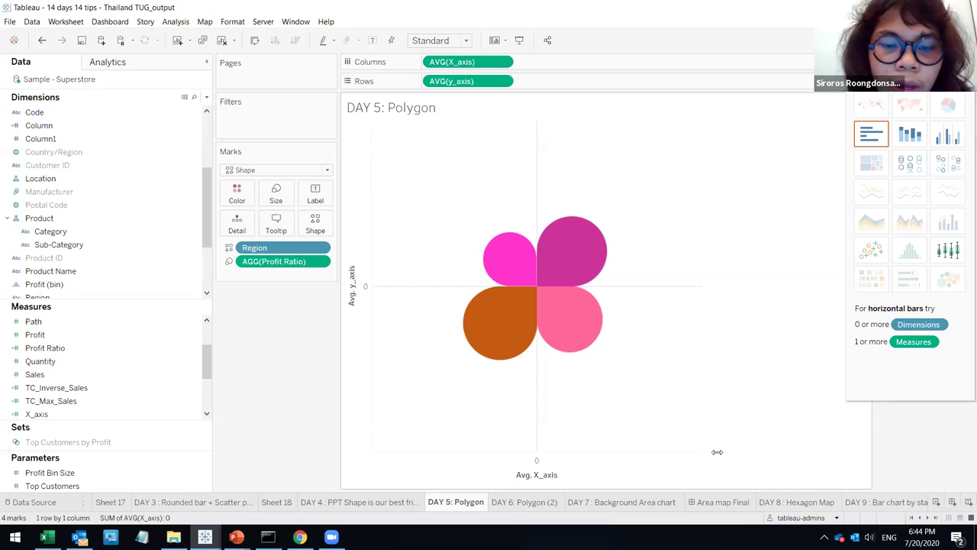
- Duplicate the DAY 5: Polygon sheet and remove all fields from the copy's shelves and Marks card
{"action": "right_click", "coordinate": [467, 503]}
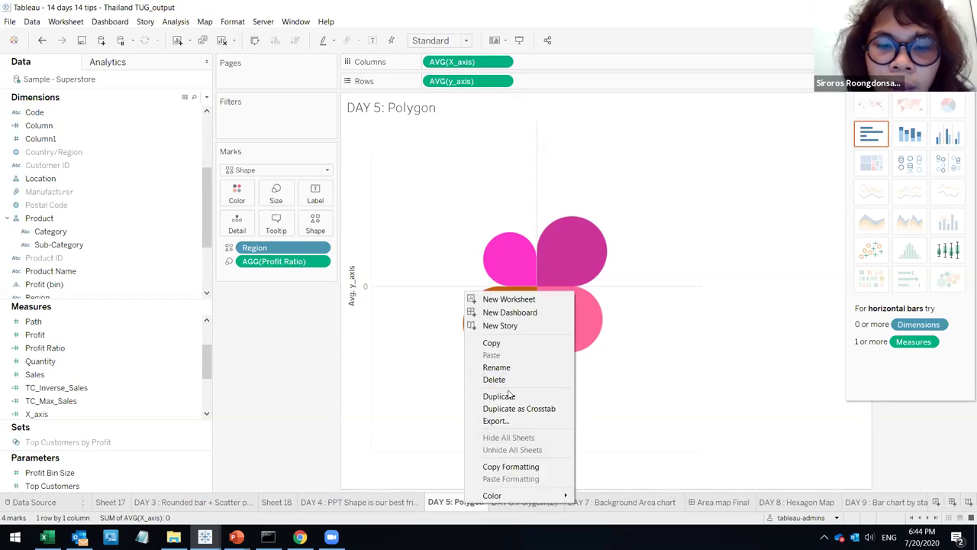
{"action": "left_click", "coordinate": [508, 396]}
{"action": "left_click_drag", "start_coordinate": [489, 62], "coordinate": [489, 52]}
{"action": "left_click_drag", "start_coordinate": [312, 249], "coordinate": [236, 355]}
{"action": "left_click_drag", "start_coordinate": [289, 258], "coordinate": [251, 336]}
{"action": "left_click_drag", "start_coordinate": [458, 81], "coordinate": [289, 366]}
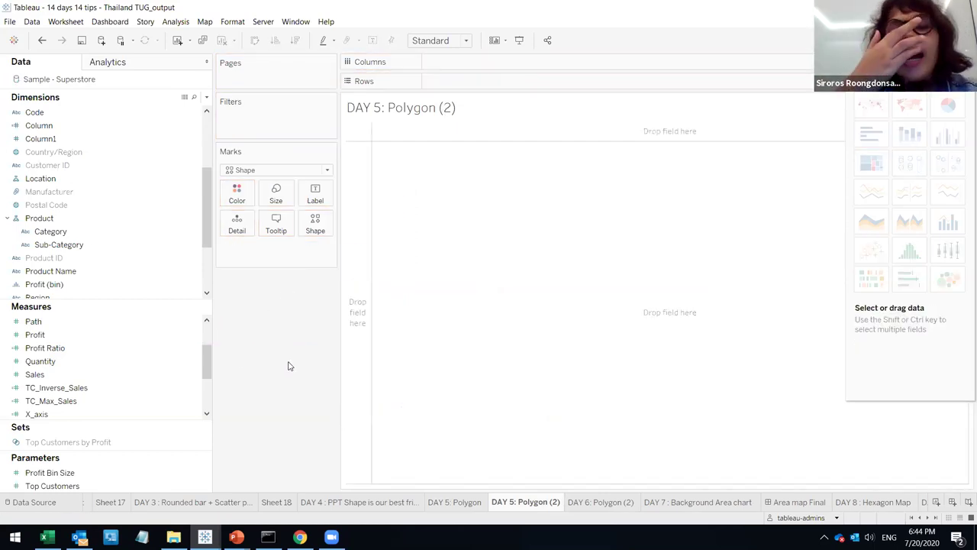
- Open the X_axis calculated field for editing
{"action": "left_click", "coordinate": [166, 352]}
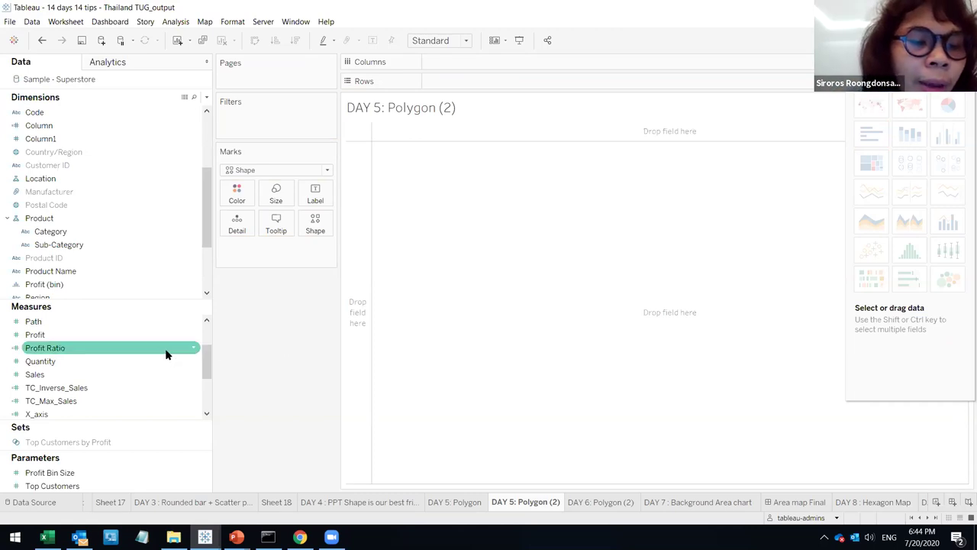
{"action": "scroll", "coordinate": [157, 356], "scroll_direction": "down", "scroll_amount": 2}
{"action": "right_click", "coordinate": [116, 374]}
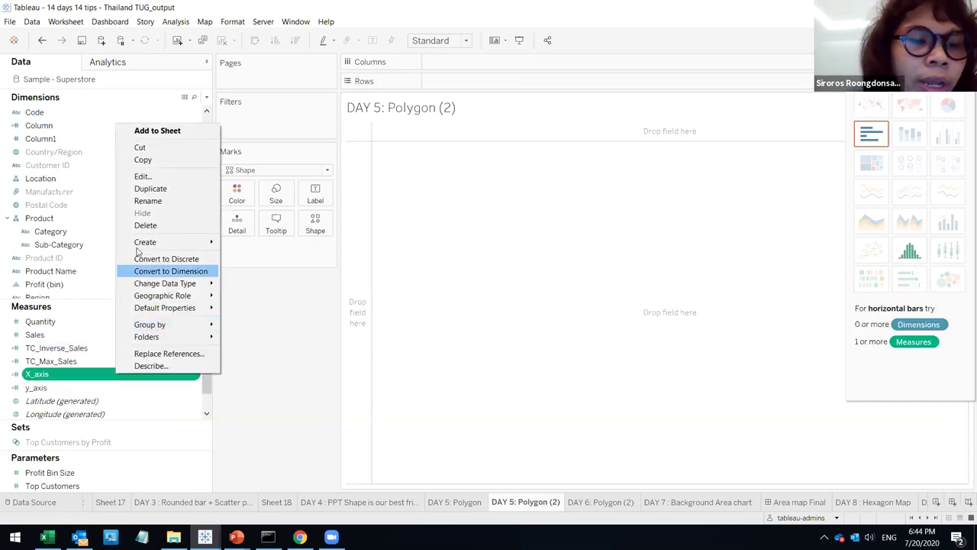
{"action": "left_click", "coordinate": [145, 177]}
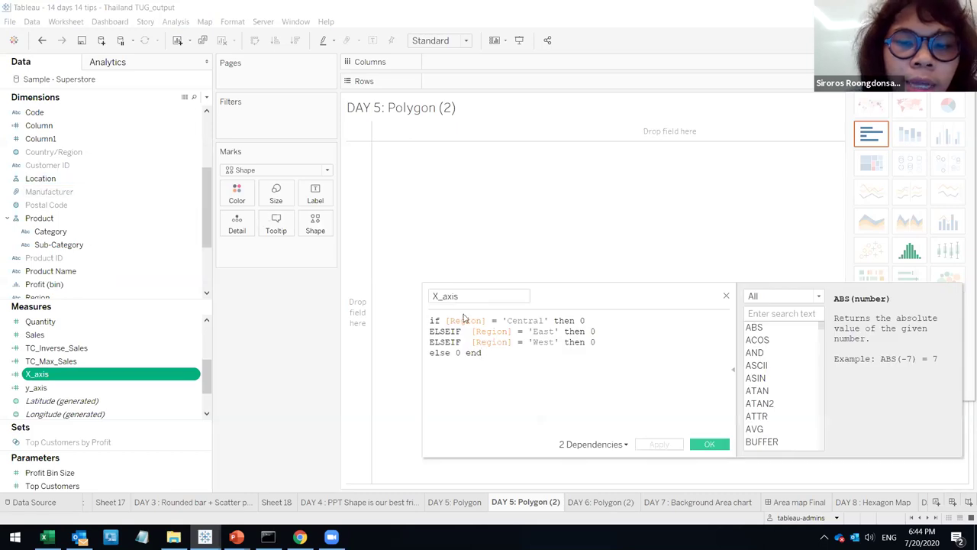
- On the DAY 5: Polygon sheet, reveal the Region legend and examine how the individual petals match the regions and axis values
{"action": "left_click", "coordinate": [451, 501]}
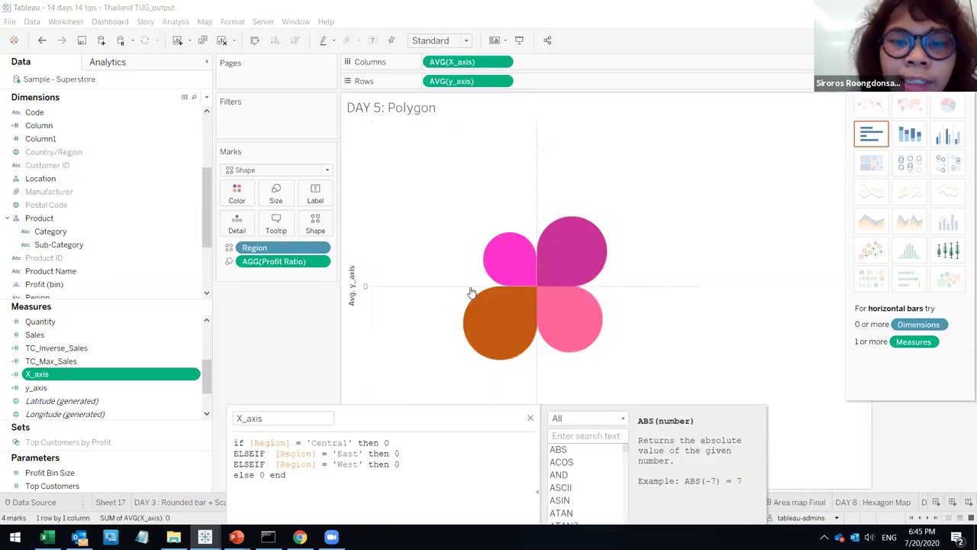
{"action": "left_click", "coordinate": [827, 111]}
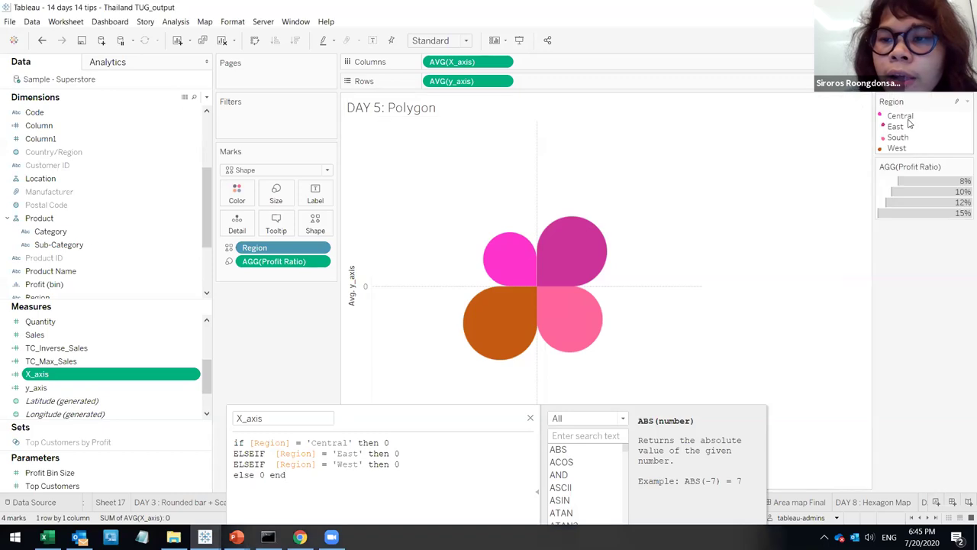
{"action": "left_click", "coordinate": [899, 115]}
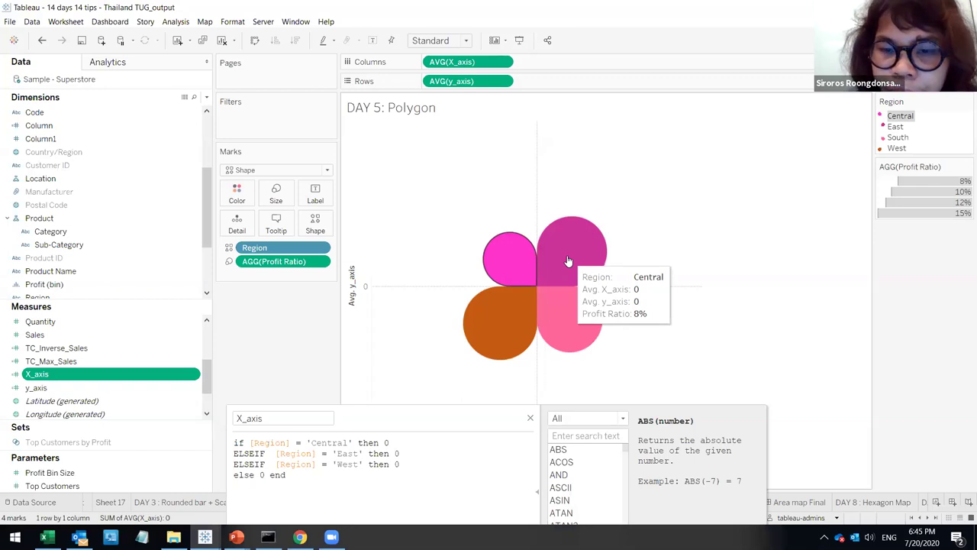
{"action": "left_click", "coordinate": [896, 127]}
{"action": "left_click", "coordinate": [725, 214]}
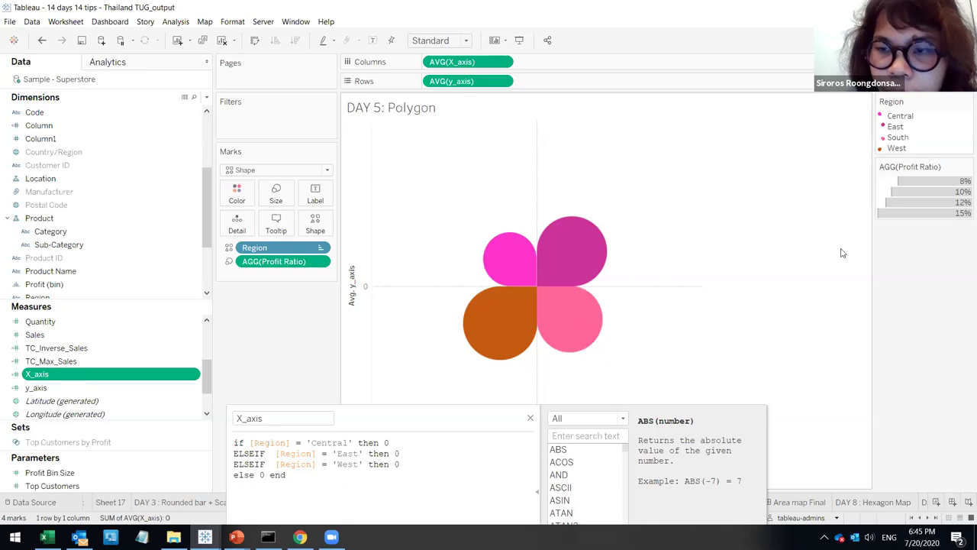
{"action": "left_click", "coordinate": [591, 327]}
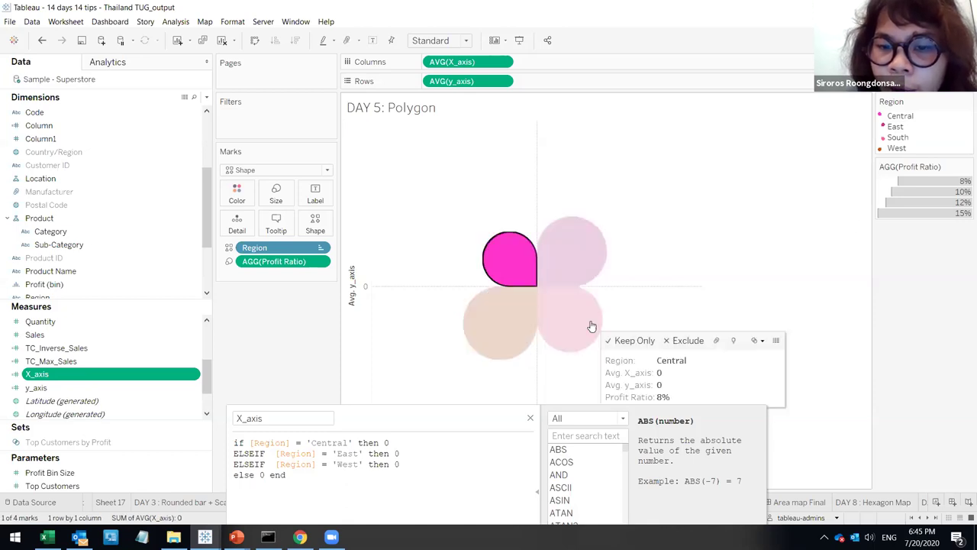
{"action": "left_click", "coordinate": [492, 344]}
{"action": "left_click", "coordinate": [493, 343]}
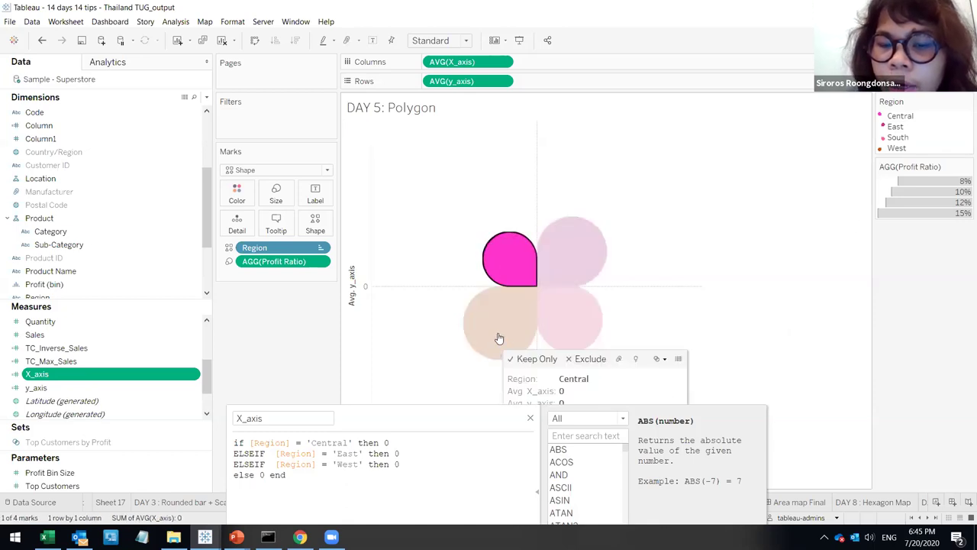
{"action": "left_click", "coordinate": [791, 281]}
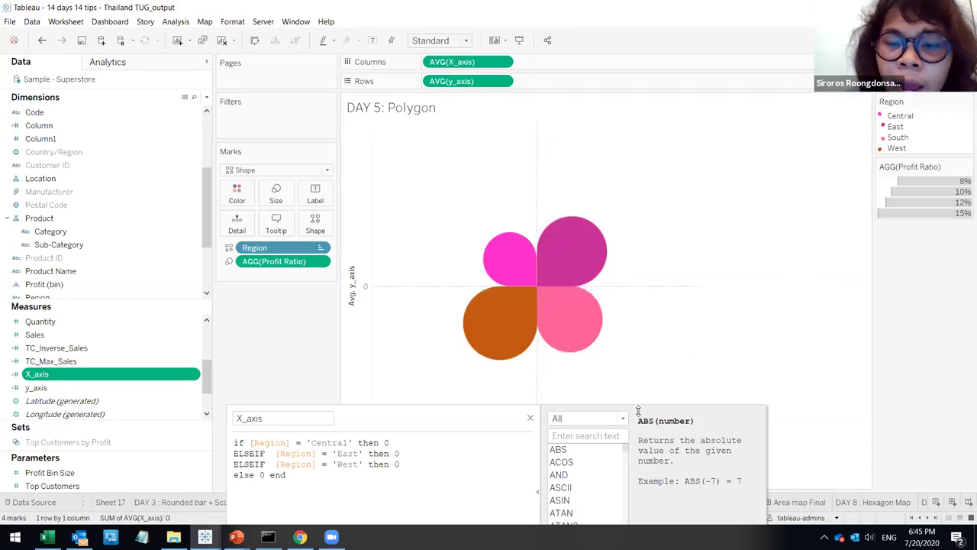
- Move the X_axis formula editor away from the petals and swap the chart's rows and columns
{"action": "left_click_drag", "start_coordinate": [499, 423], "coordinate": [877, 189]}
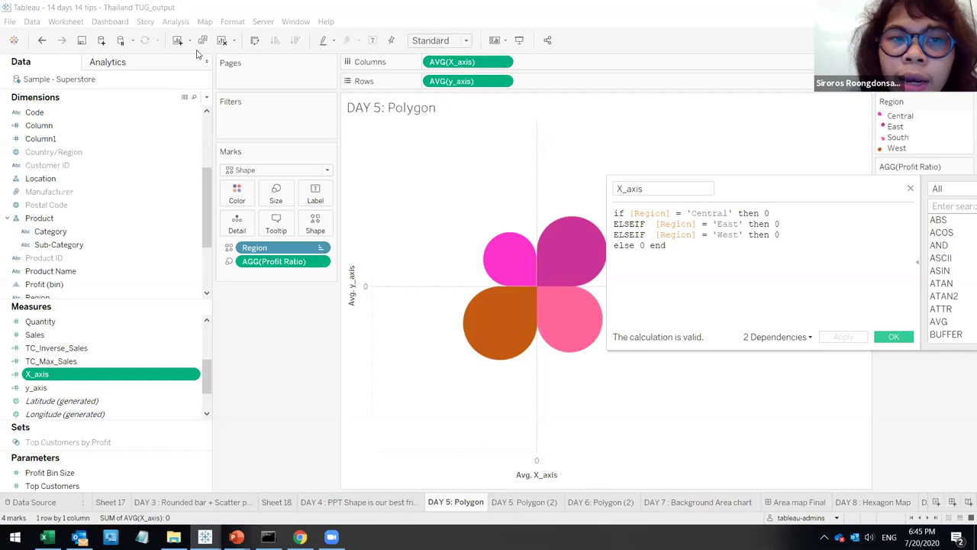
{"action": "left_click", "coordinate": [256, 41]}
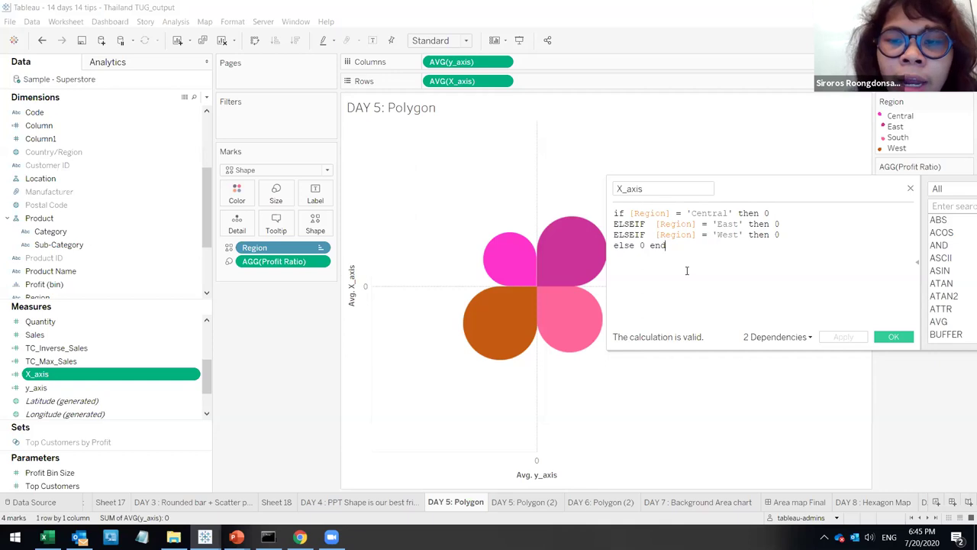
- Replace the entire X_axis formula with 0 and save the calculated field
{"action": "left_click_drag", "start_coordinate": [765, 186], "coordinate": [717, 264]}
{"action": "left_click_drag", "start_coordinate": [636, 332], "coordinate": [567, 304]}
{"action": "left_click_drag", "start_coordinate": [638, 333], "coordinate": [569, 295]}
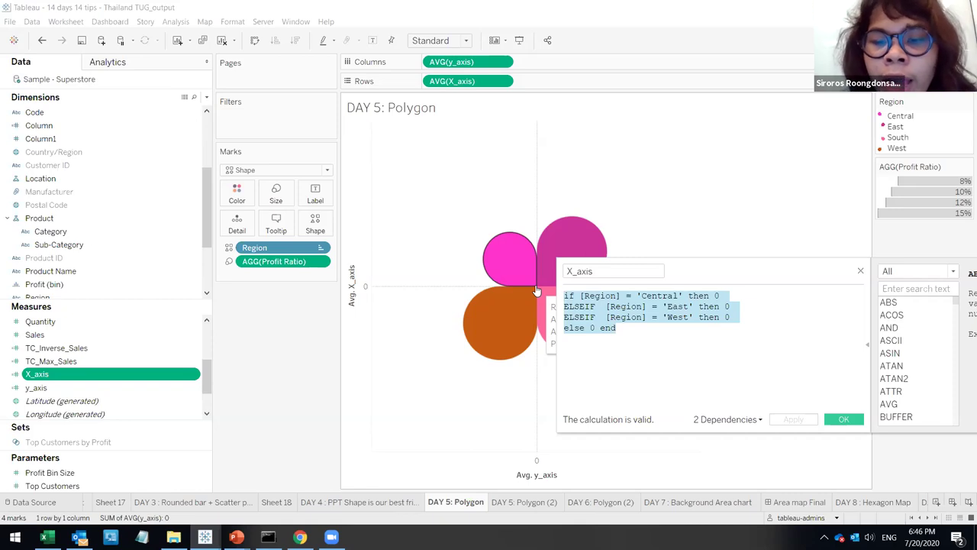
{"action": "type", "text": "0"}
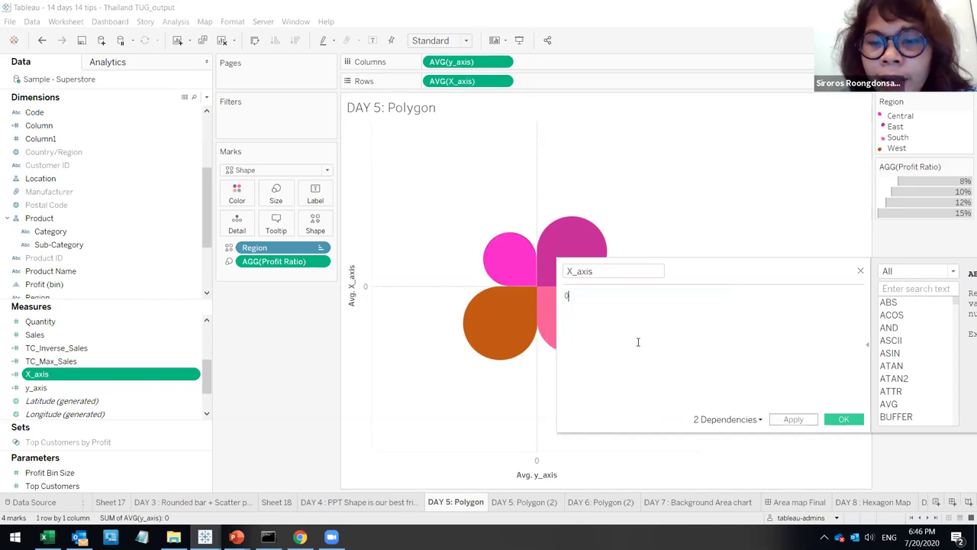
{"action": "left_click", "coordinate": [840, 419]}
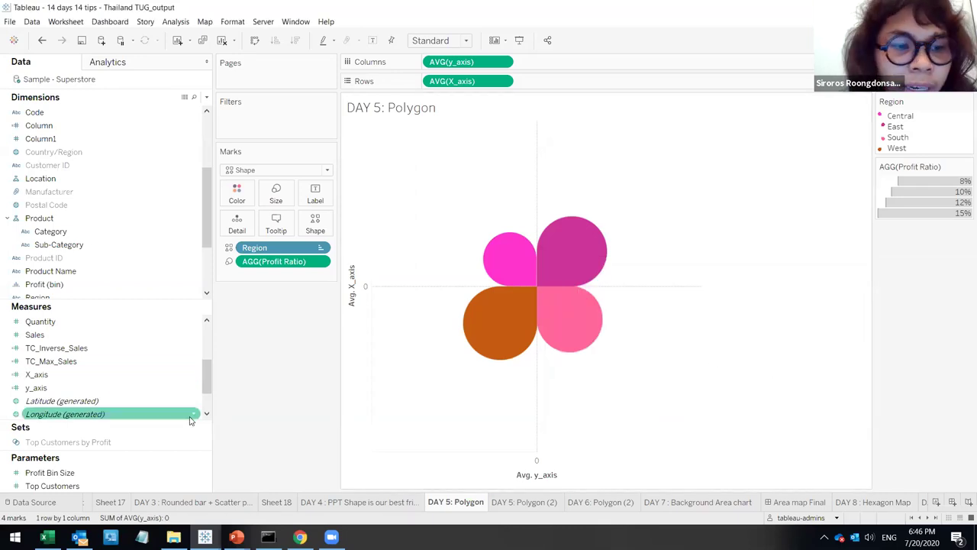
- Replace the entire y_axis formula with 0 and save the calculated field
{"action": "right_click", "coordinate": [139, 387]}
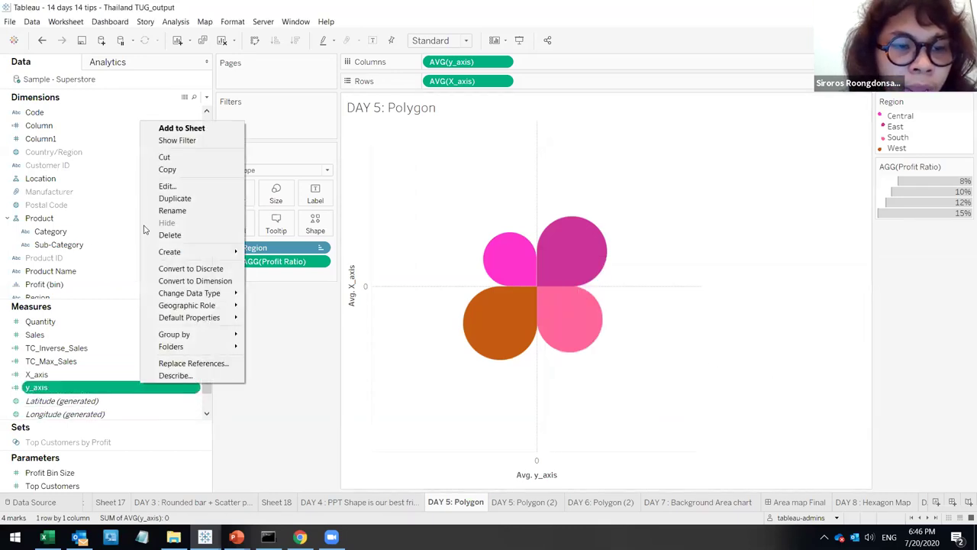
{"action": "left_click", "coordinate": [175, 185]}
{"action": "mouse_move", "coordinate": [574, 273]}
{"action": "left_mouse_down"}
{"action": "mouse_move", "coordinate": [563, 358]}
{"action": "mouse_move", "coordinate": [567, 273]}
{"action": "left_mouse_up"}
{"action": "left_click_drag", "start_coordinate": [499, 348], "coordinate": [424, 288]}
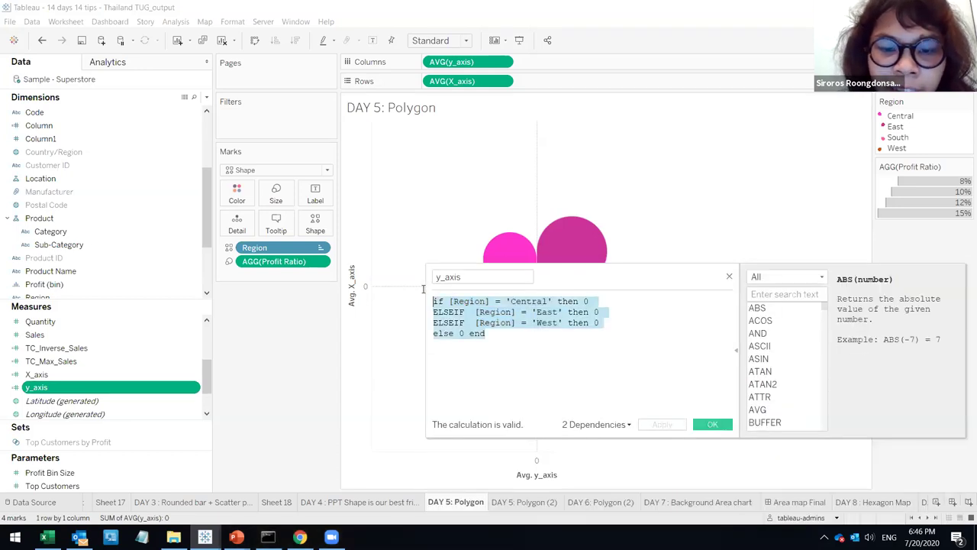
{"action": "left_click", "coordinate": [515, 340]}
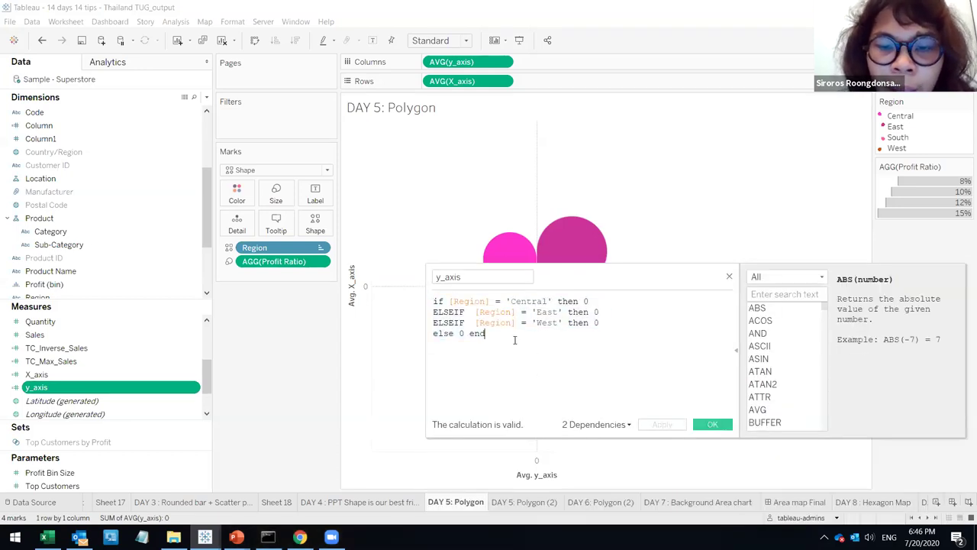
{"action": "left_click_drag", "start_coordinate": [514, 340], "coordinate": [431, 303]}
{"action": "type", "text": "0"}
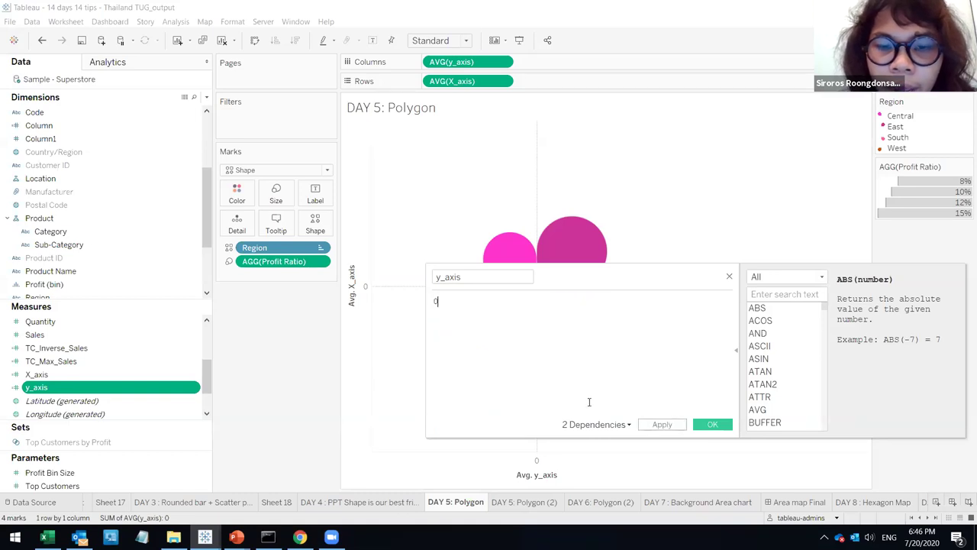
{"action": "left_click", "coordinate": [710, 425]}
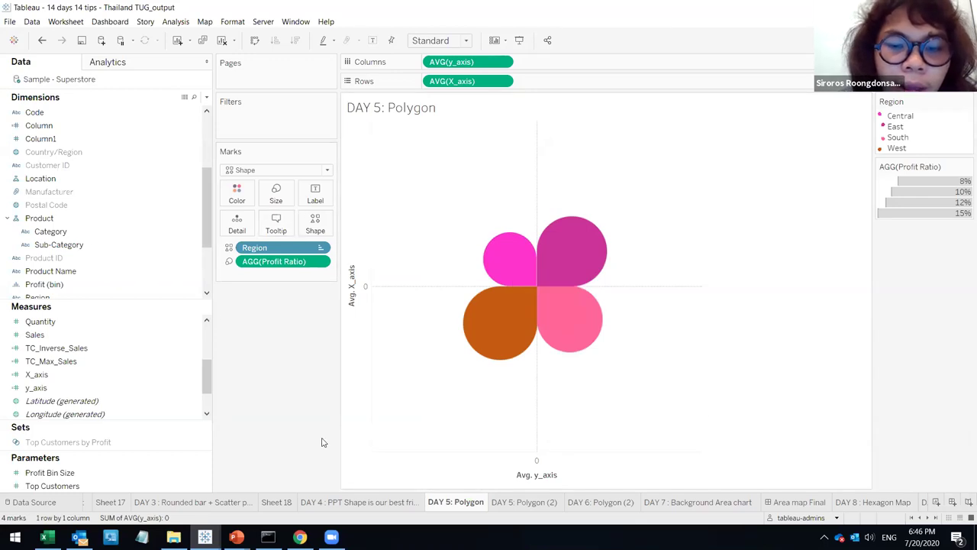
- On the DAY 5: Polygon (2) sheet, place X_axis on Columns and y_axis on Rows
{"action": "left_click", "coordinate": [538, 504]}
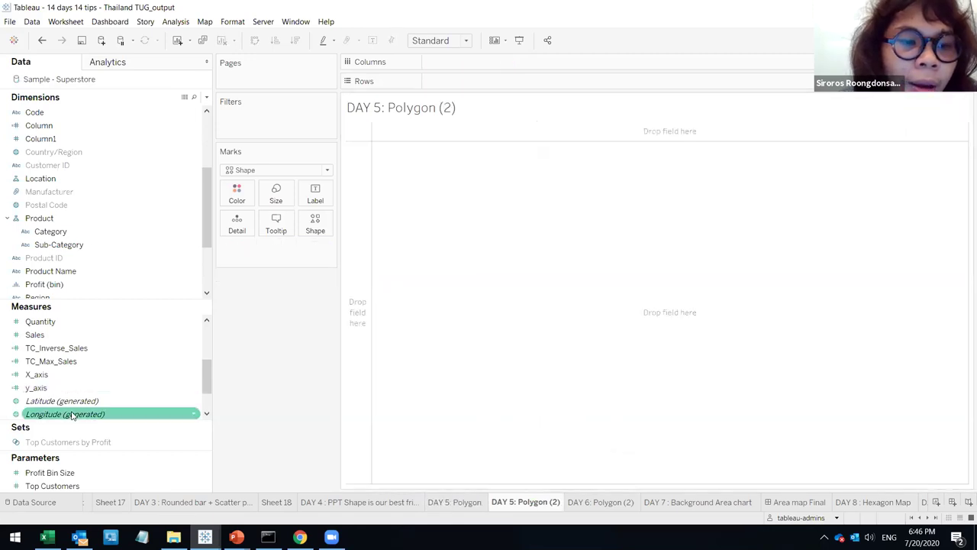
{"action": "left_click_drag", "start_coordinate": [59, 374], "coordinate": [481, 68]}
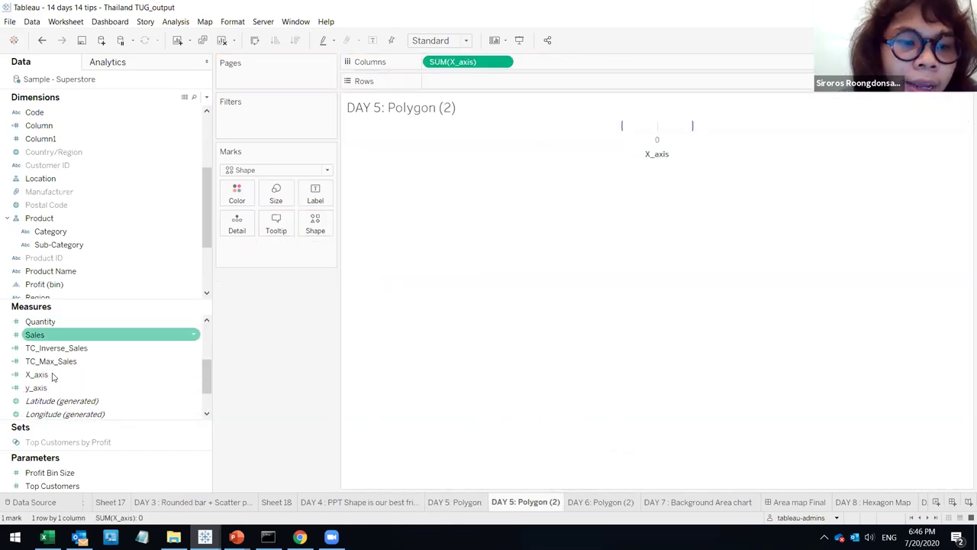
{"action": "left_click_drag", "start_coordinate": [49, 387], "coordinate": [489, 81]}
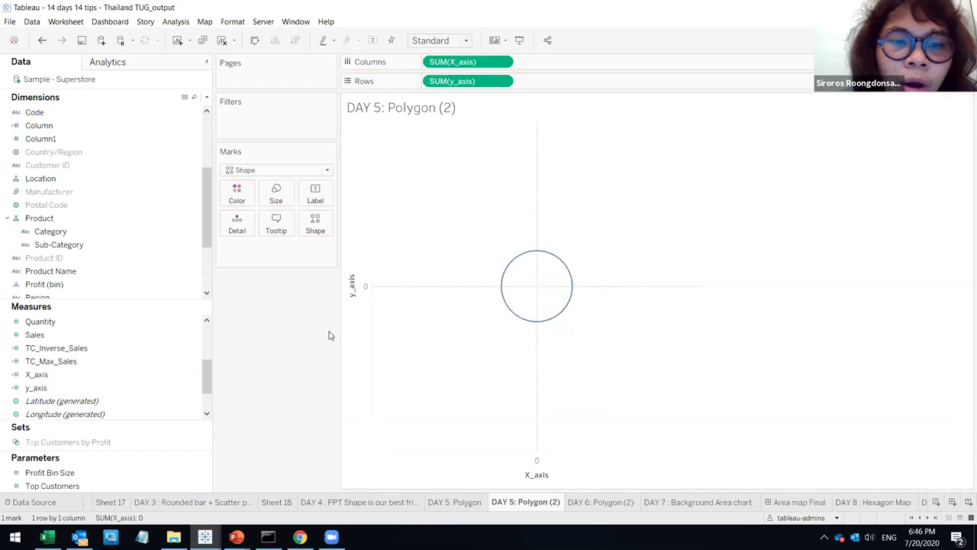
- Check the field setup on the DAY 5: Polygon sheet and assign Region to Shape on DAY 5: Polygon (2)
{"action": "left_click", "coordinate": [456, 502]}
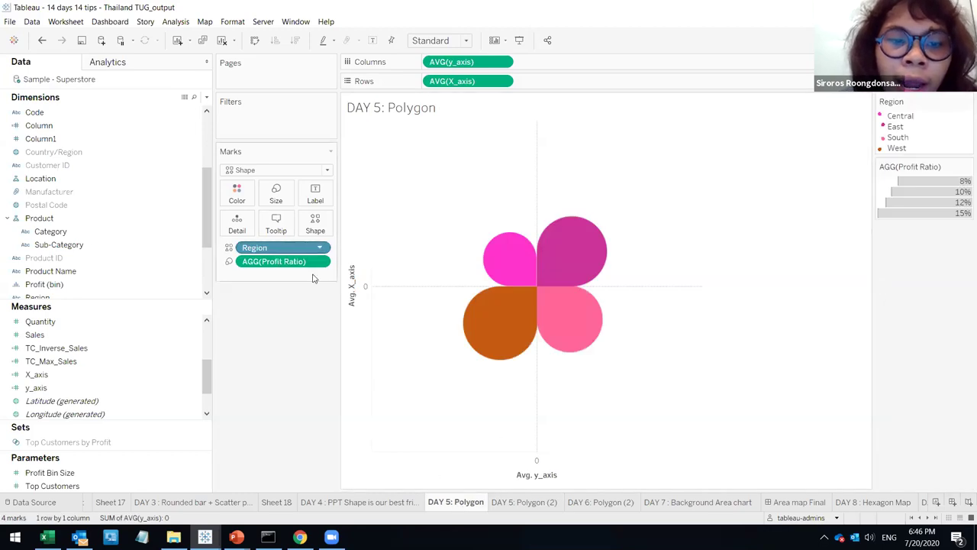
{"action": "left_click", "coordinate": [524, 502]}
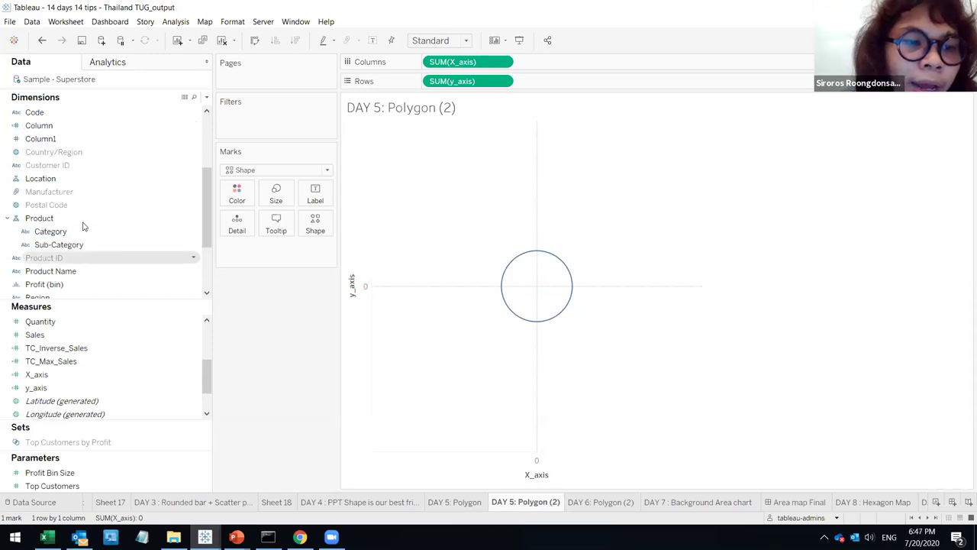
{"action": "scroll", "coordinate": [83, 225], "scroll_direction": "down", "scroll_amount": 1}
{"action": "left_click", "coordinate": [69, 257]}
{"action": "left_click_drag", "start_coordinate": [69, 257], "coordinate": [319, 223]}
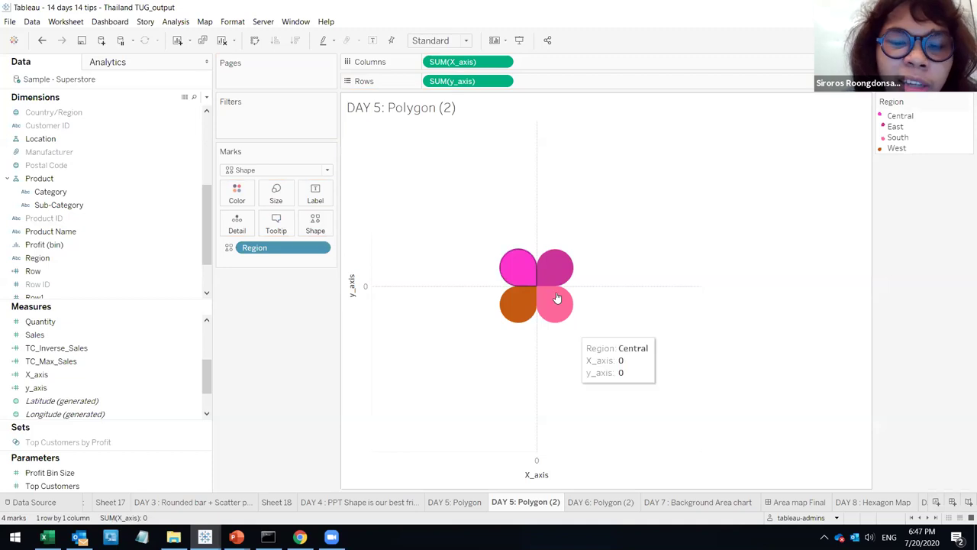
{"action": "left_click", "coordinate": [315, 224]}
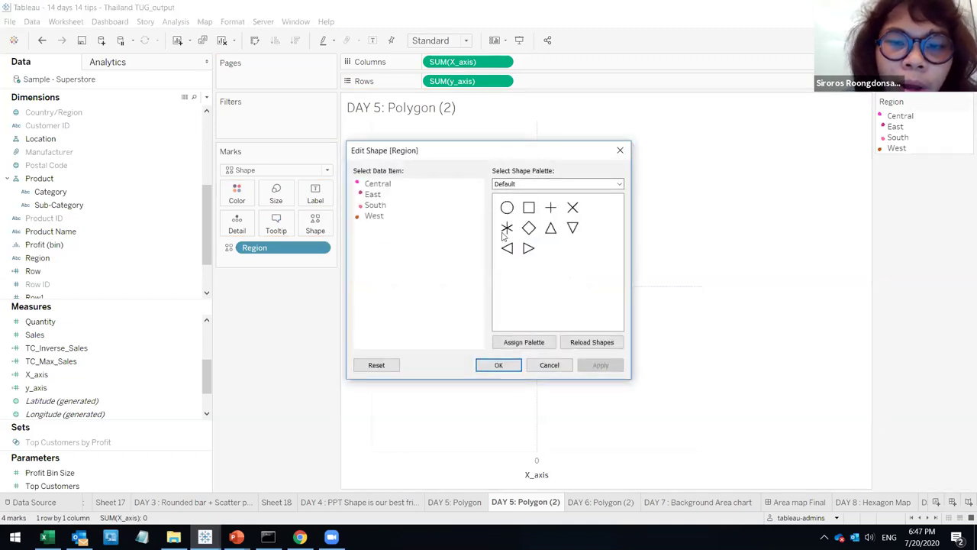
{"action": "left_click", "coordinate": [619, 151]}
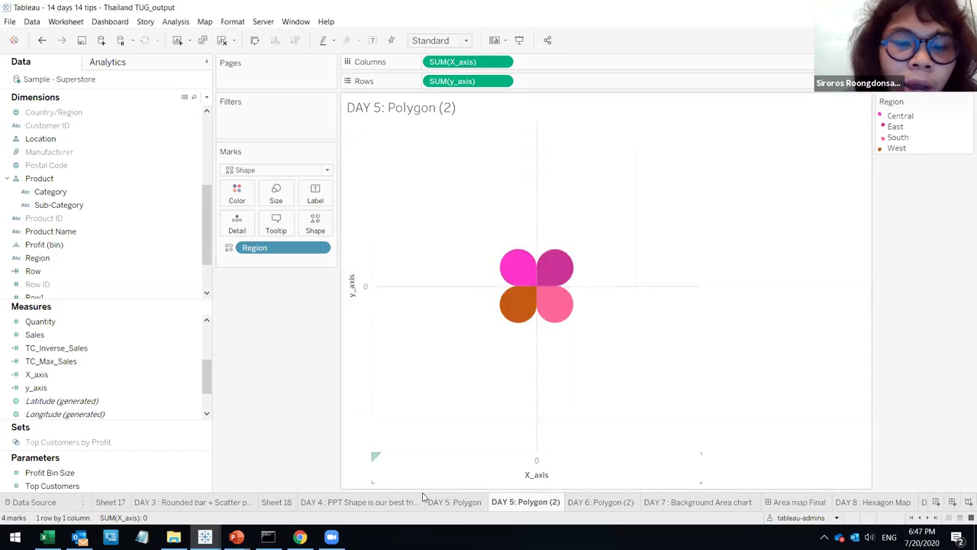
{"action": "left_click", "coordinate": [452, 502]}
{"action": "left_click", "coordinate": [526, 502]}
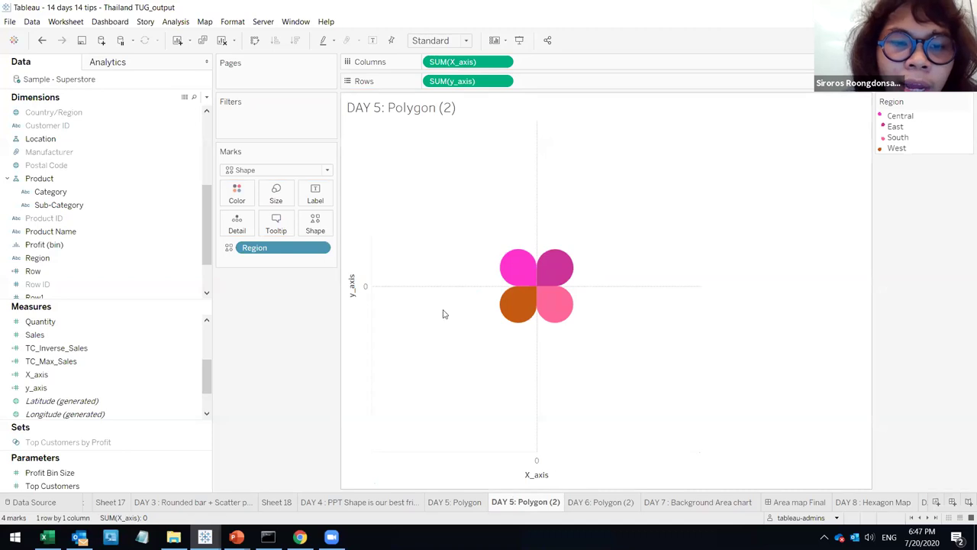
- Edit the Region shapes, reload the custom shapes and choose the Flowers palette
{"action": "left_click", "coordinate": [316, 223]}
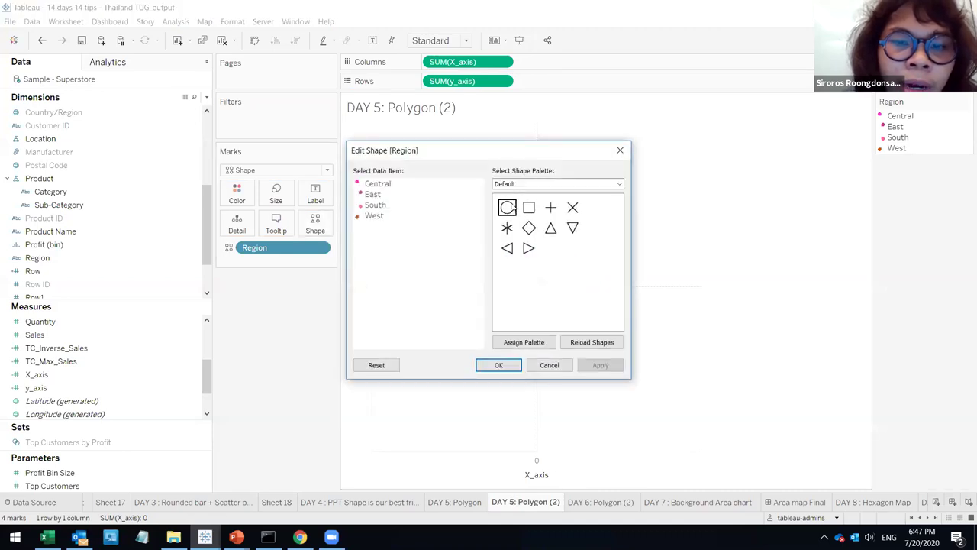
{"action": "left_click", "coordinate": [379, 185]}
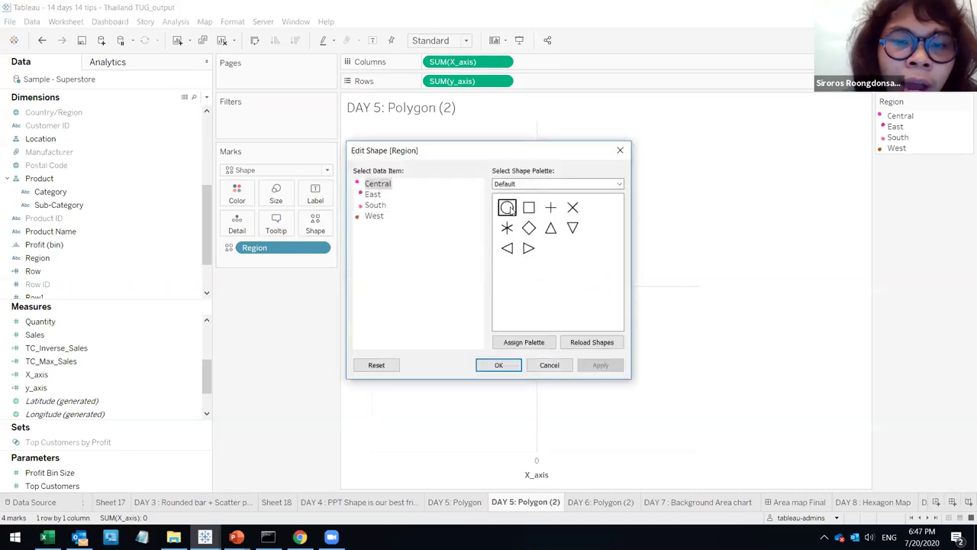
{"action": "left_click_drag", "start_coordinate": [536, 158], "coordinate": [534, 191]}
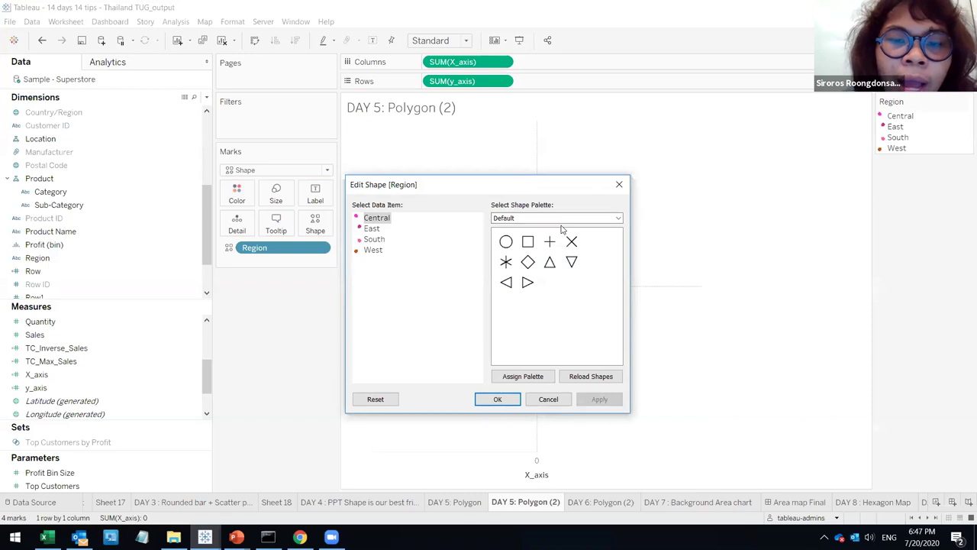
{"action": "left_click", "coordinate": [586, 377]}
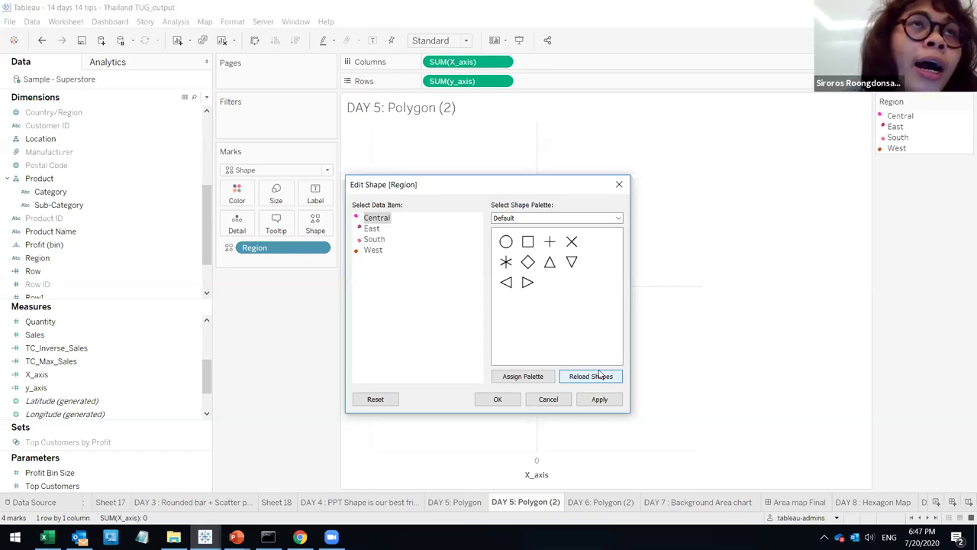
{"action": "left_click", "coordinate": [586, 378]}
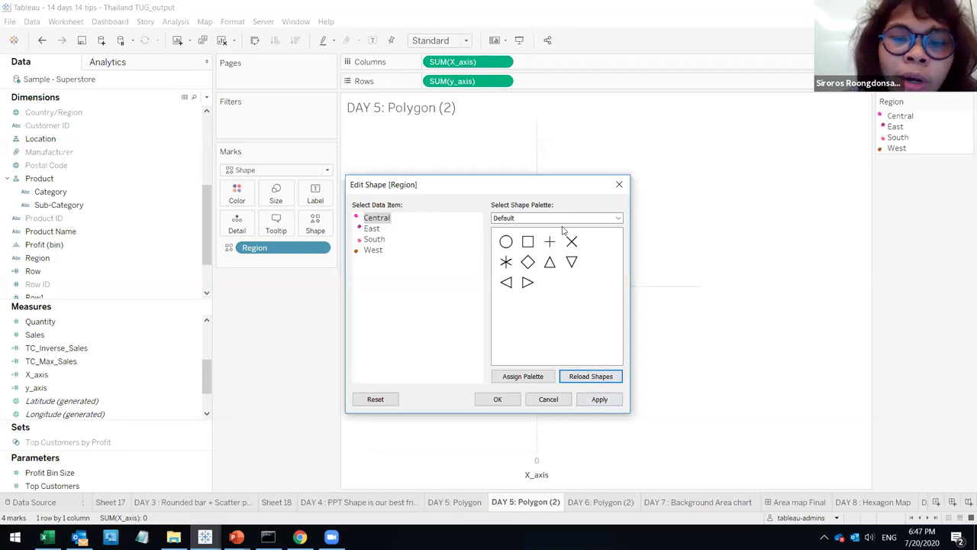
{"action": "left_click", "coordinate": [569, 218]}
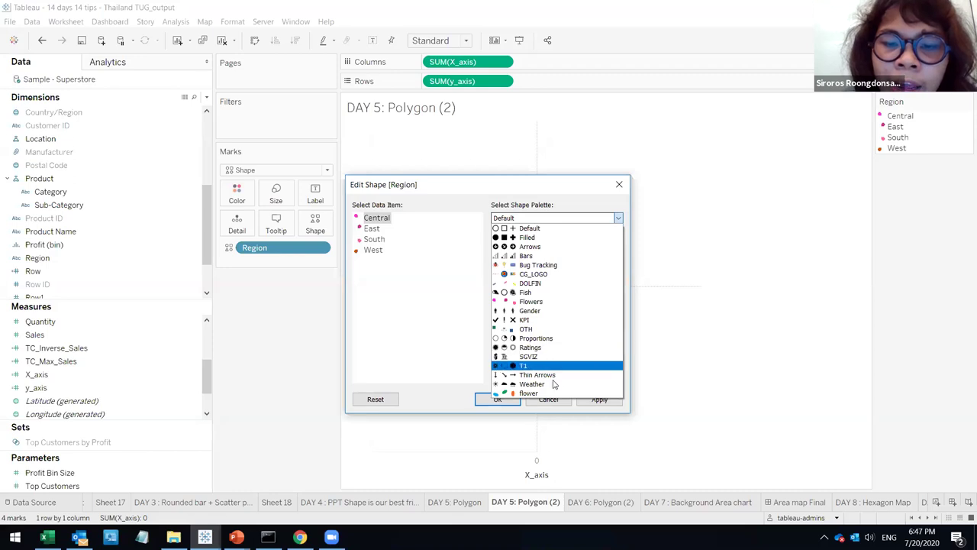
{"action": "left_click", "coordinate": [549, 302]}
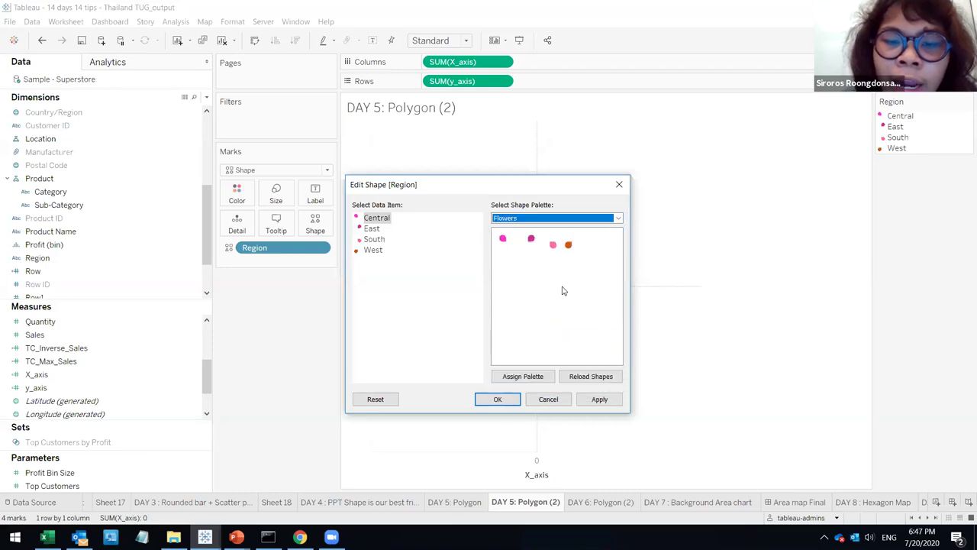
- Go through the petal shapes for Central, East, South and West and apply the shape assignment
{"action": "left_click", "coordinate": [386, 220]}
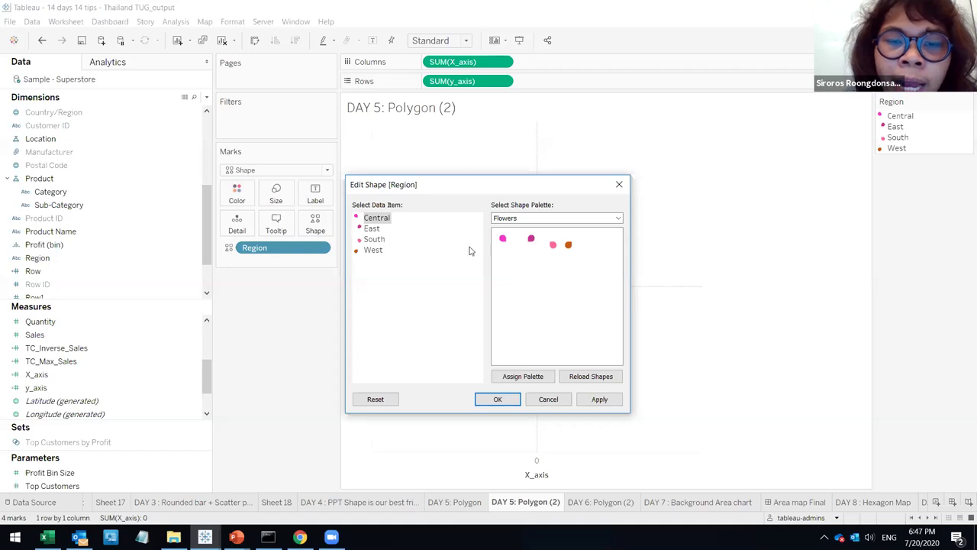
{"action": "left_click", "coordinate": [381, 230]}
{"action": "left_click", "coordinate": [384, 239]}
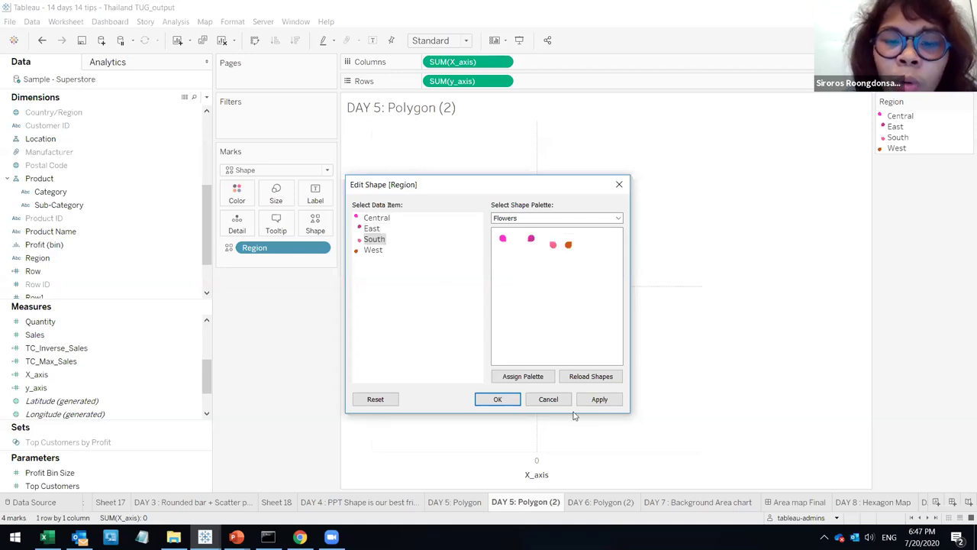
{"action": "left_click", "coordinate": [376, 252]}
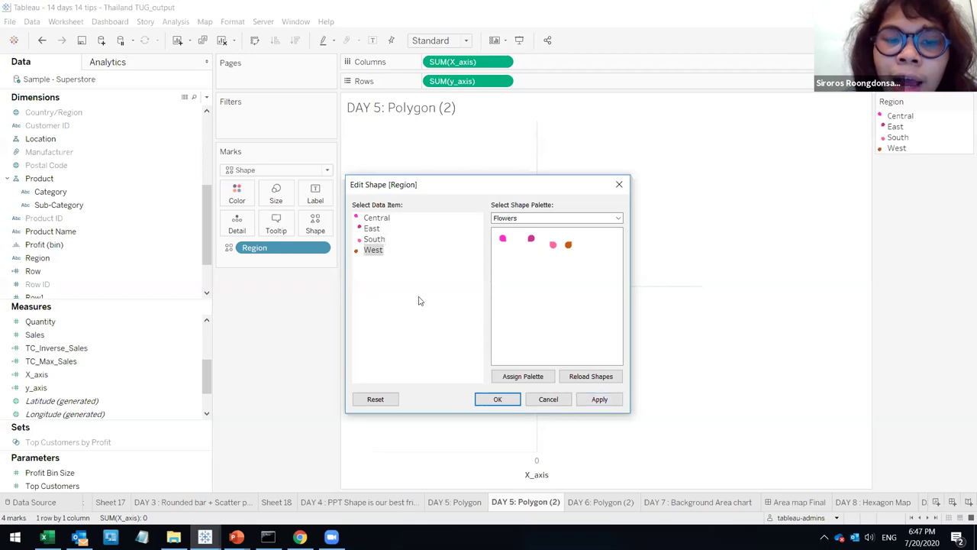
{"action": "left_click", "coordinate": [600, 399]}
{"action": "left_click", "coordinate": [498, 399]}
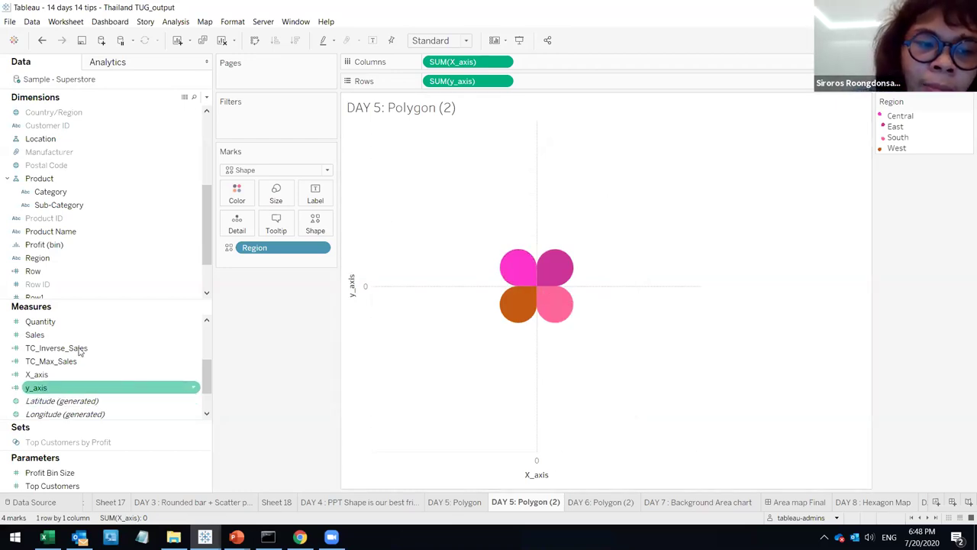
- Size the flower petals by the Profit Ratio measure
{"action": "scroll", "coordinate": [80, 348], "scroll_direction": "up", "scroll_amount": 2}
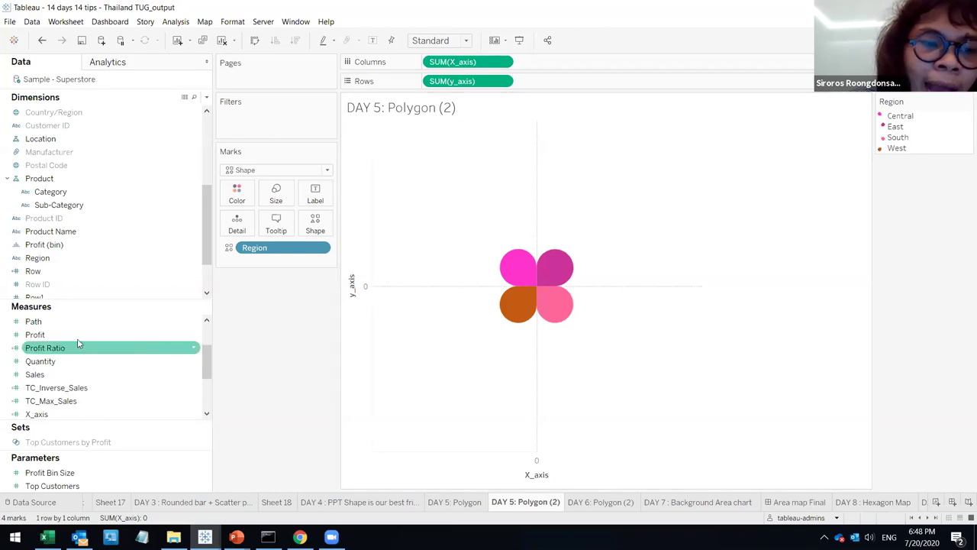
{"action": "left_click_drag", "start_coordinate": [71, 348], "coordinate": [627, 251]}
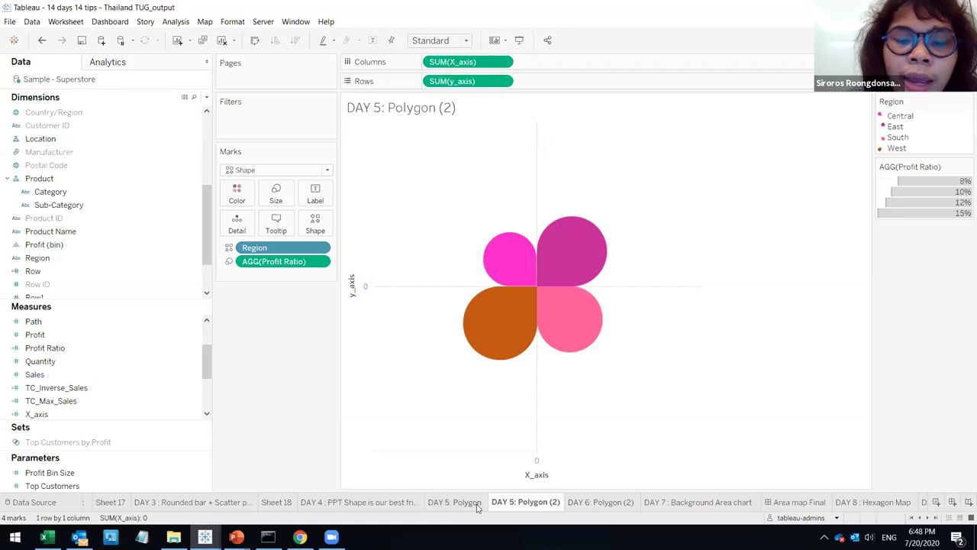
- Compare the DAY 6: Polygon (2) flowers split by Column and Row with the DAY 5: Polygon (2) chart, and look through the measures
{"action": "left_click", "coordinate": [588, 500]}
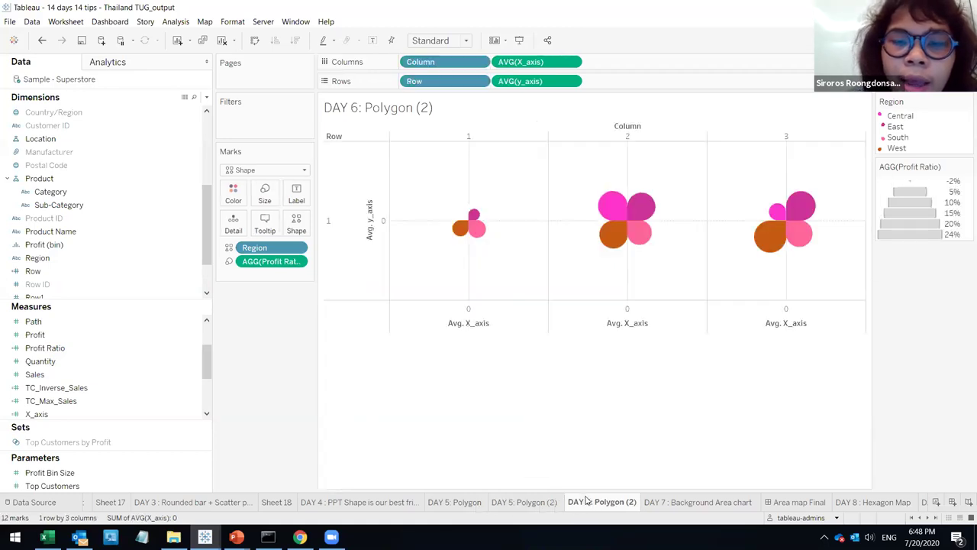
{"action": "mouse_move", "coordinate": [783, 191]}
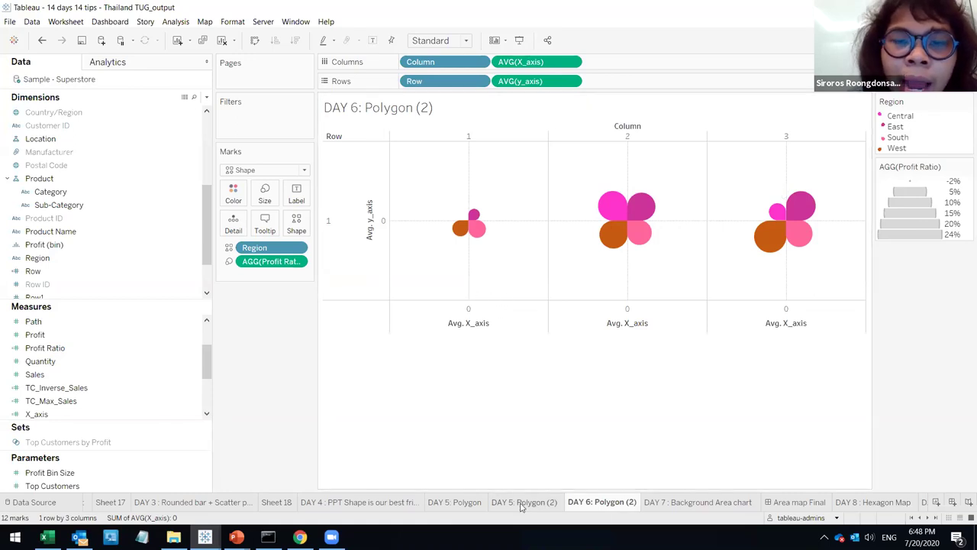
{"action": "mouse_move", "coordinate": [523, 508]}
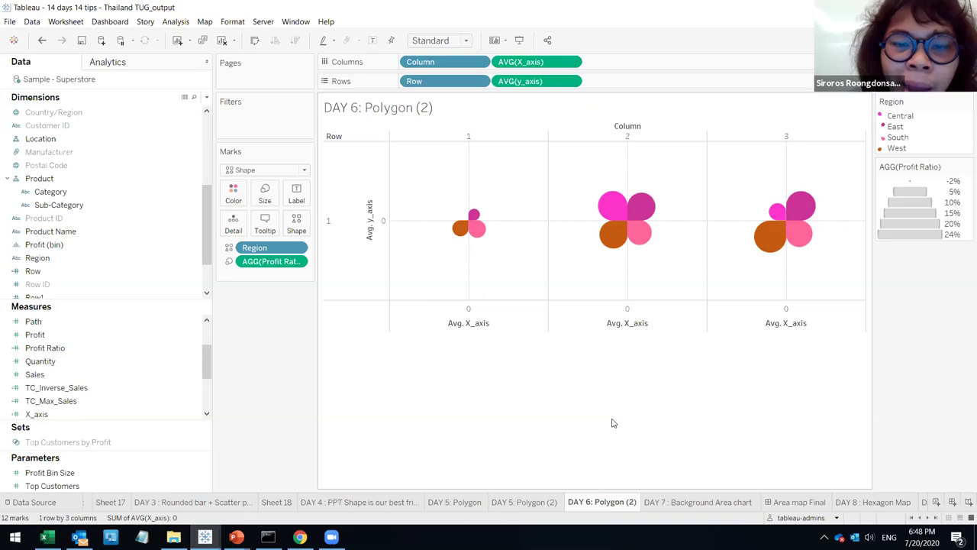
{"action": "left_click", "coordinate": [530, 501]}
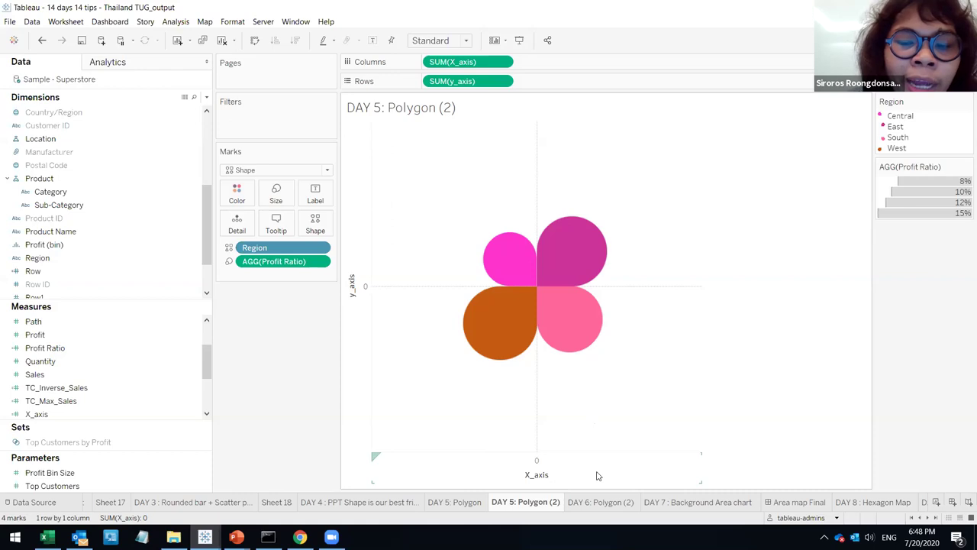
{"action": "left_click", "coordinate": [588, 504]}
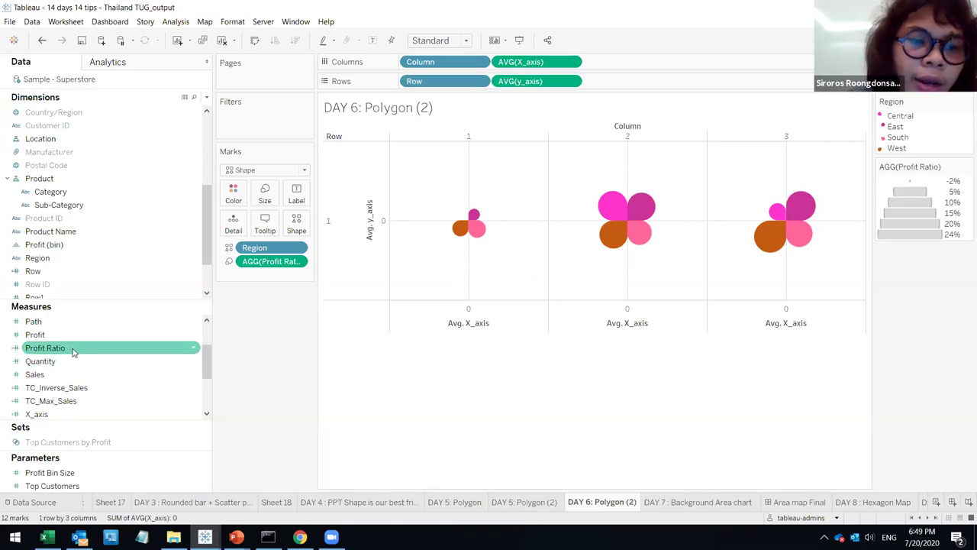
{"action": "scroll", "coordinate": [73, 350], "scroll_direction": "up", "scroll_amount": 1}
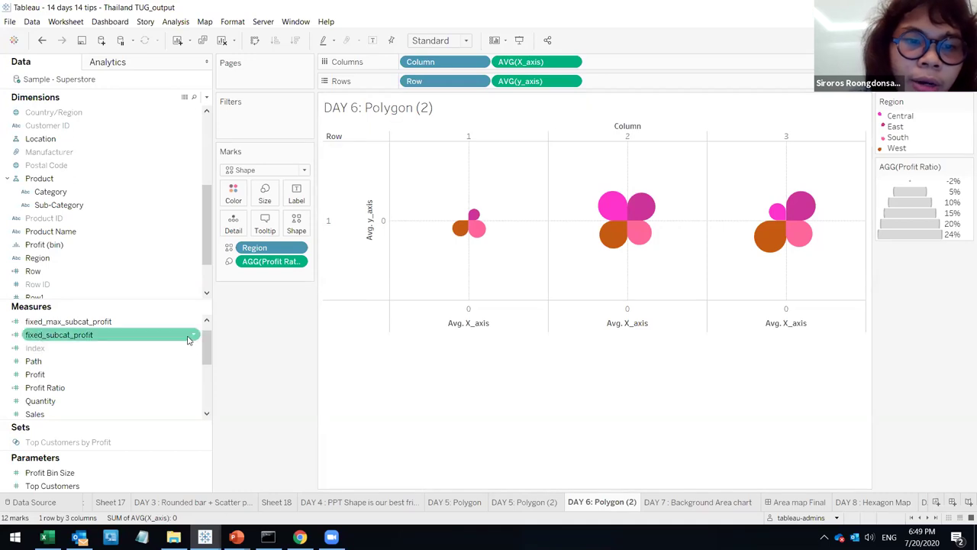
{"action": "left_click", "coordinate": [139, 362]}
{"action": "scroll", "coordinate": [120, 373], "scroll_direction": "up", "scroll_amount": 1}
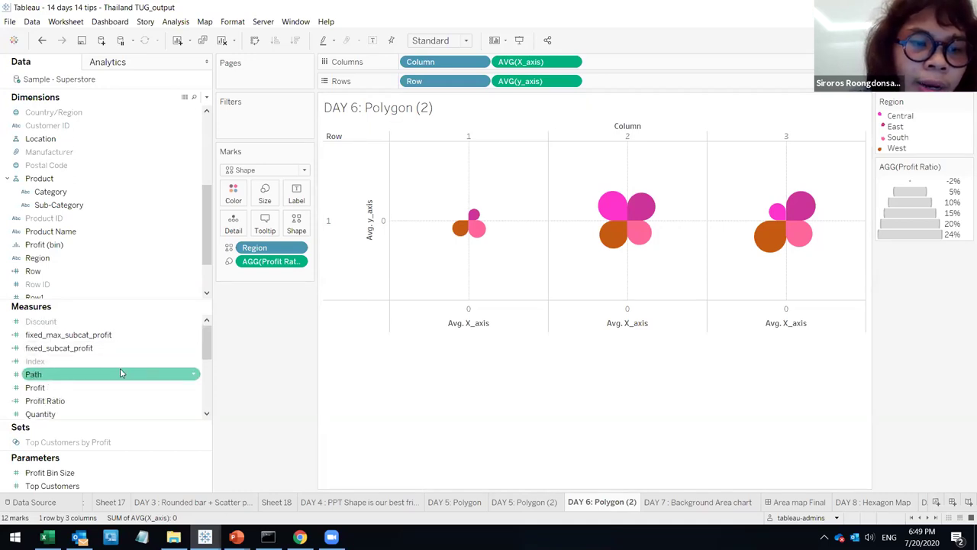
{"action": "scroll", "coordinate": [120, 371], "scroll_direction": "down", "scroll_amount": 2}
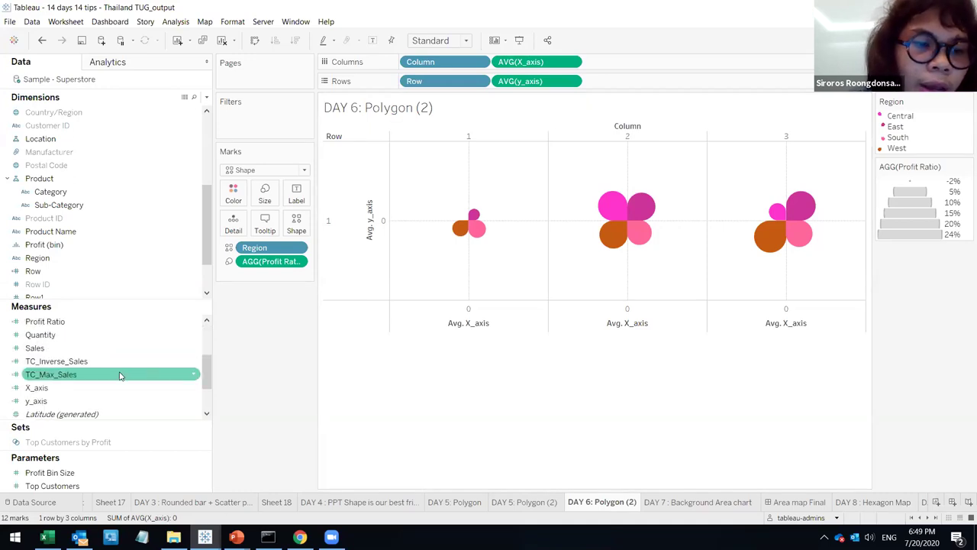
- Examine the formulas behind the X_axis and Row calculated fields without changing them
{"action": "right_click", "coordinate": [105, 387]}
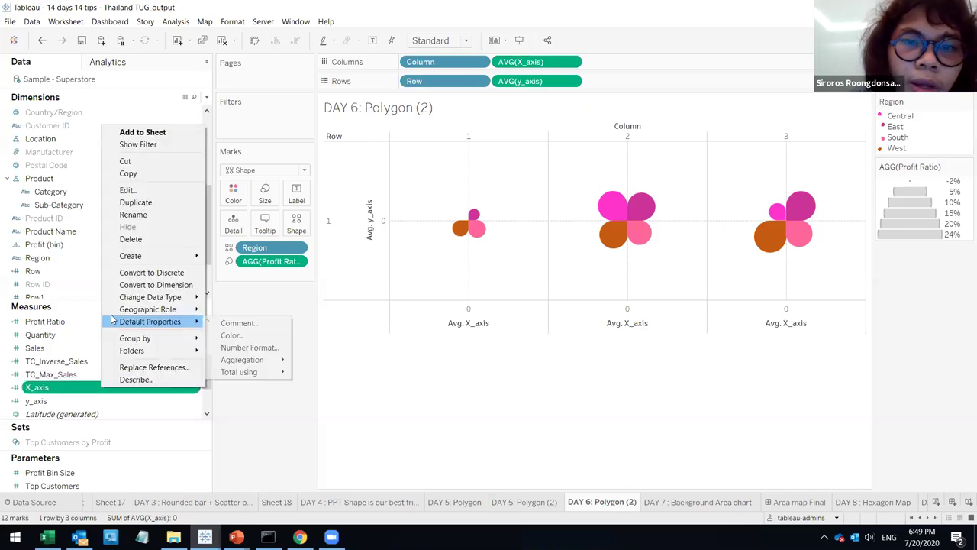
{"action": "left_click", "coordinate": [145, 190]}
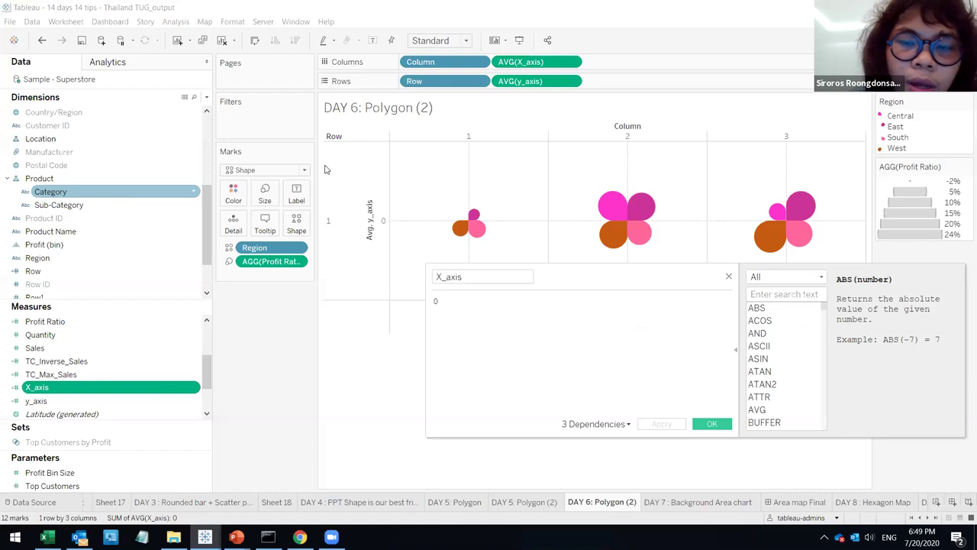
{"action": "left_click", "coordinate": [729, 276]}
{"action": "right_click", "coordinate": [135, 273]}
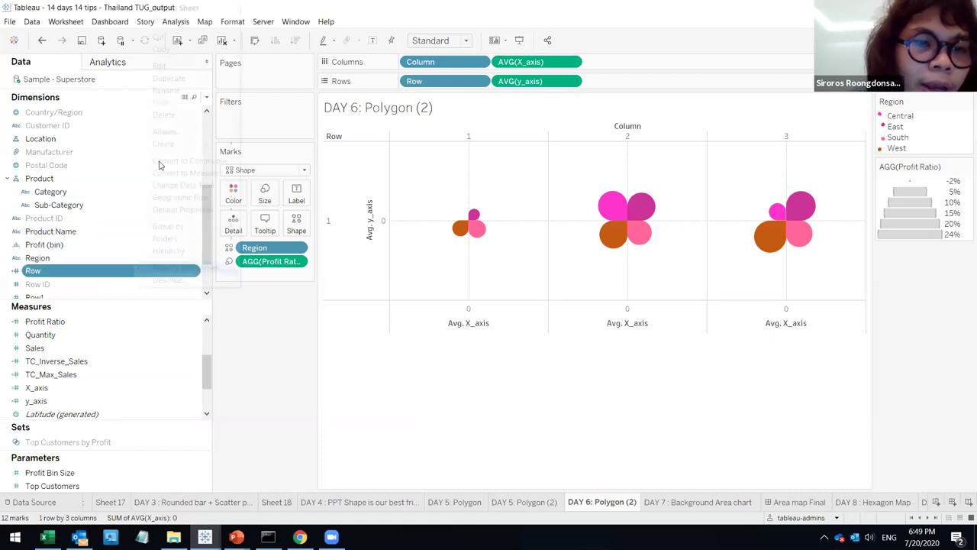
{"action": "left_click", "coordinate": [175, 67]}
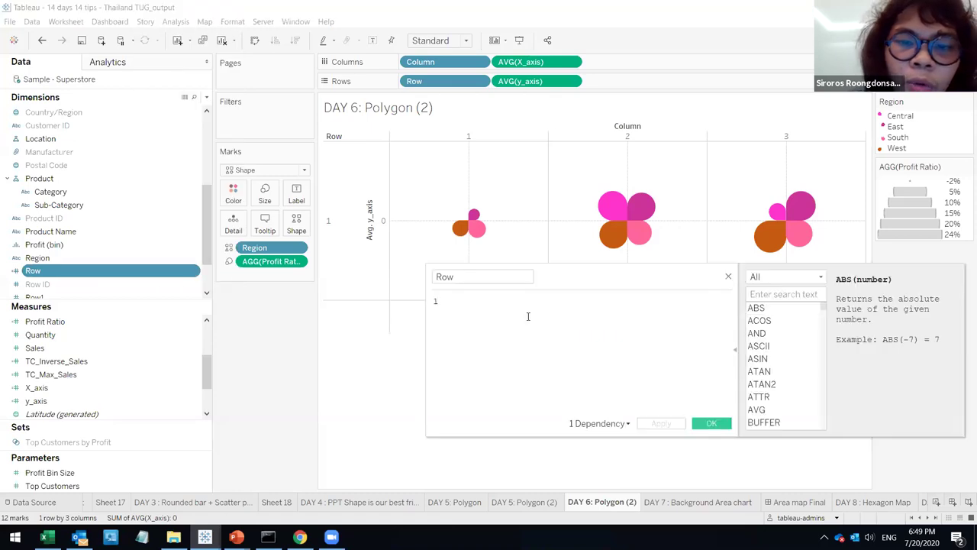
{"action": "left_click", "coordinate": [728, 276]}
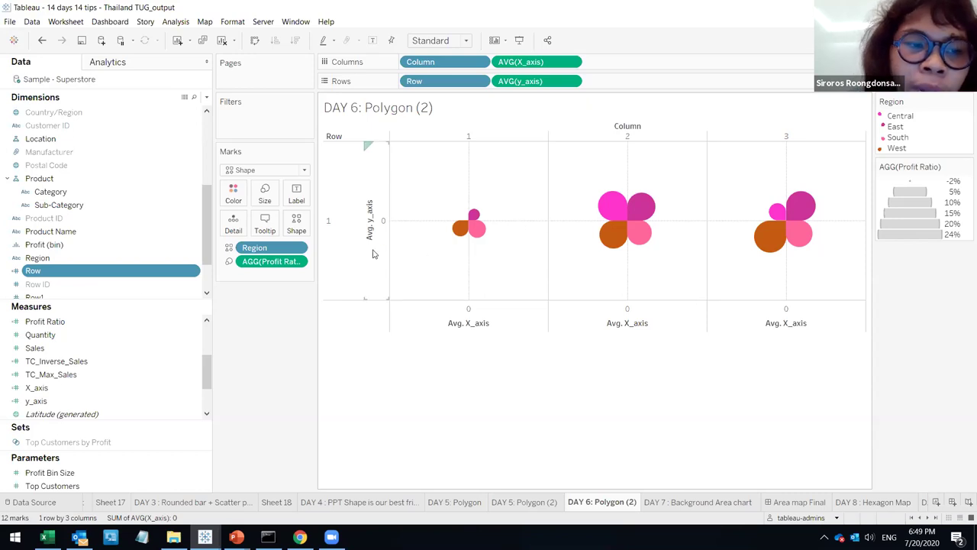
{"action": "right_click", "coordinate": [99, 271]}
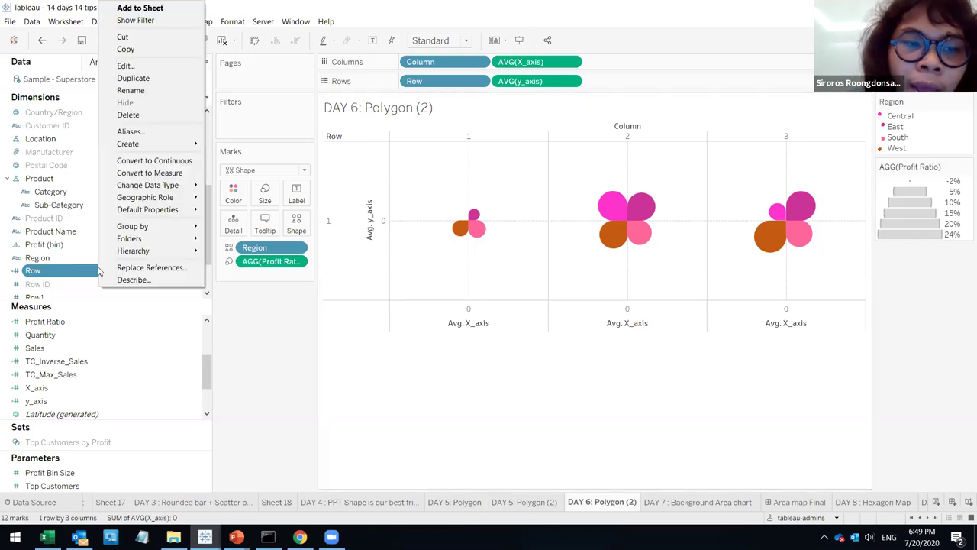
{"action": "left_click", "coordinate": [147, 66]}
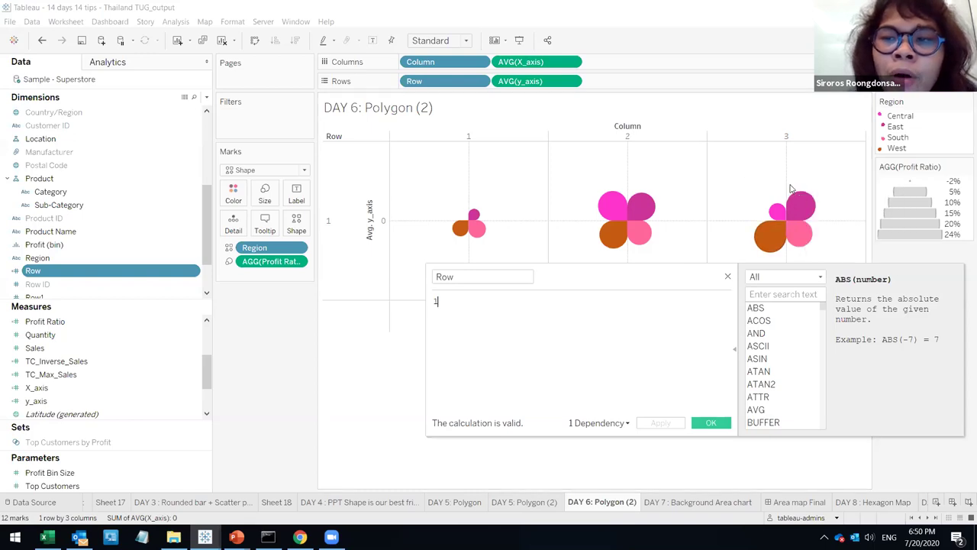
{"action": "left_click_drag", "start_coordinate": [697, 277], "coordinate": [630, 346]}
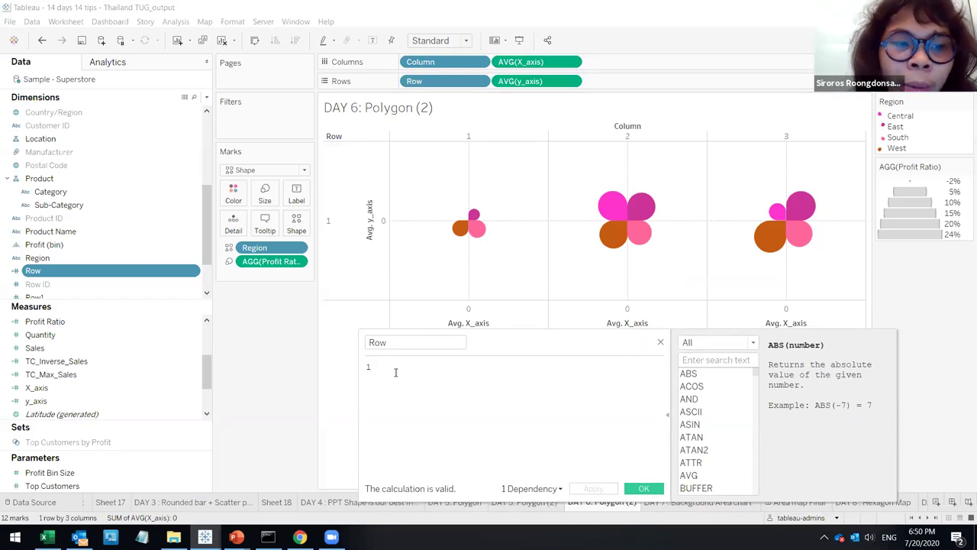
{"action": "left_click", "coordinate": [661, 344]}
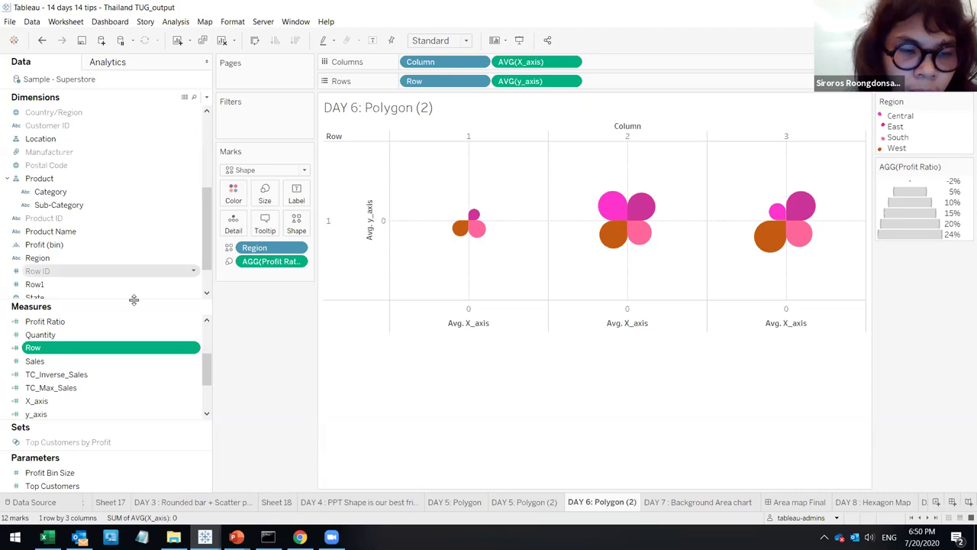
- Move the Row field from the measures back to the dimensions
{"action": "left_click", "coordinate": [43, 374]}
{"action": "left_click_drag", "start_coordinate": [66, 344], "coordinate": [81, 239]}
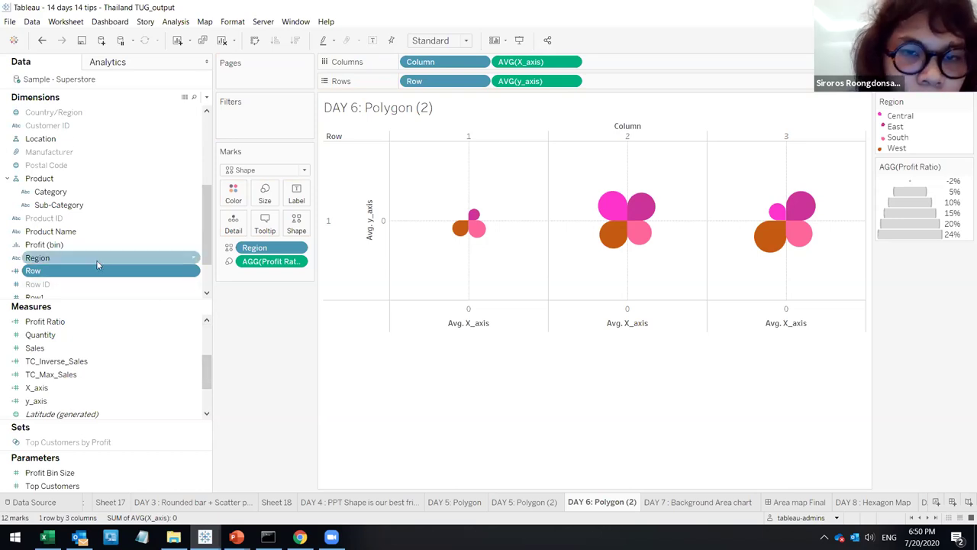
- Examine the Column calculated field's formula that assigns a number to each Category
{"action": "scroll", "coordinate": [77, 210], "scroll_direction": "down", "scroll_amount": 2}
{"action": "scroll", "coordinate": [77, 212], "scroll_direction": "up", "scroll_amount": 3}
{"action": "scroll", "coordinate": [67, 220], "scroll_direction": "up", "scroll_amount": 3}
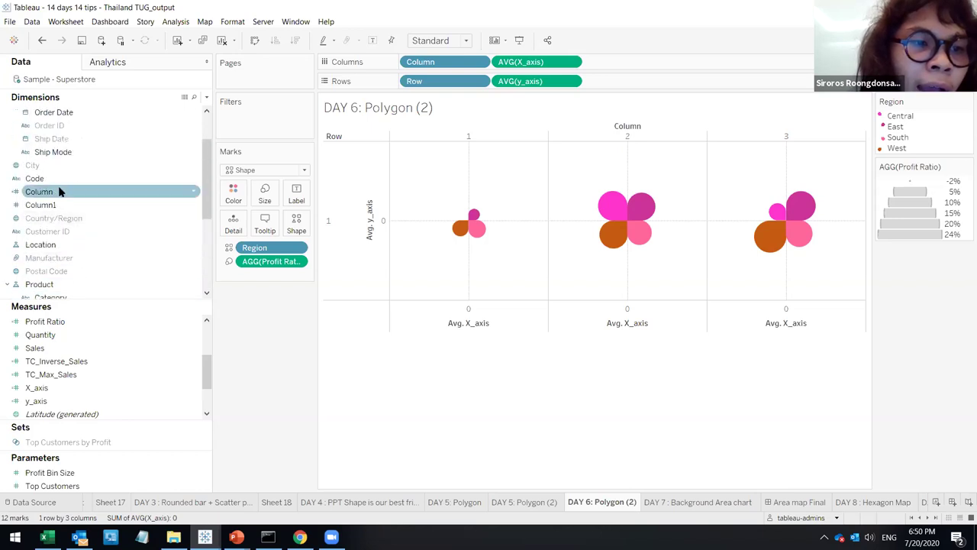
{"action": "right_click", "coordinate": [56, 195]}
{"action": "left_click", "coordinate": [100, 258]}
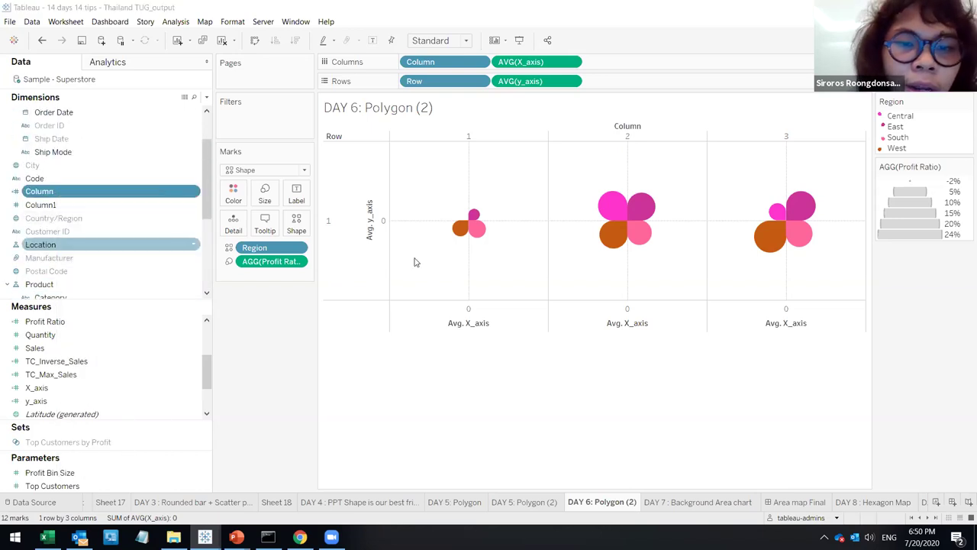
{"action": "left_click_drag", "start_coordinate": [539, 399], "coordinate": [351, 384]}
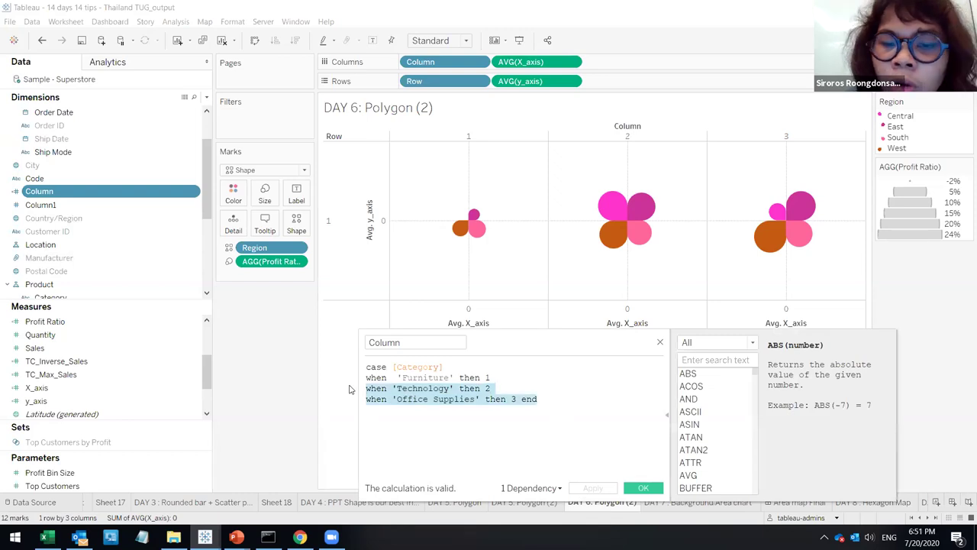
{"action": "left_click", "coordinate": [448, 366]}
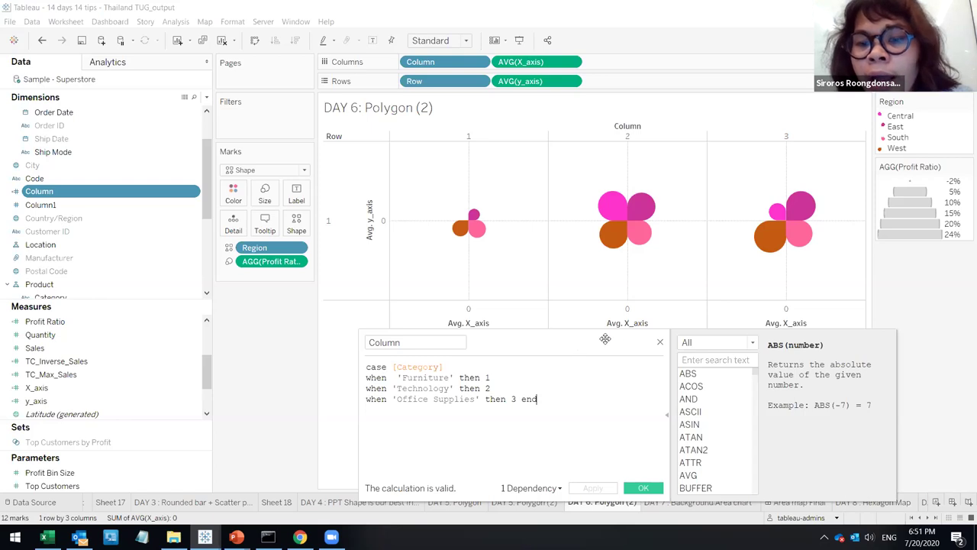
{"action": "left_click_drag", "start_coordinate": [605, 338], "coordinate": [612, 300]}
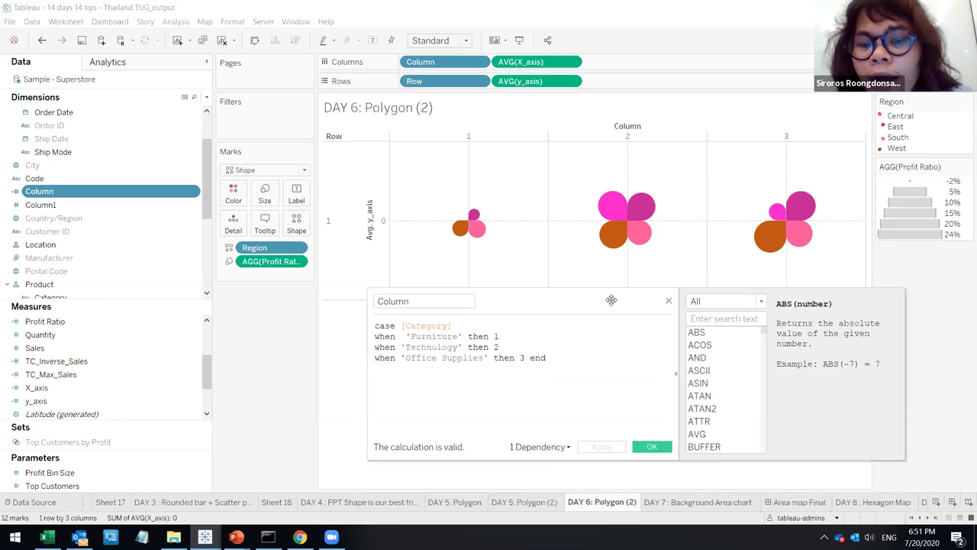
{"action": "left_click", "coordinate": [669, 300]}
- On the DAY 5: Polygon (2) sheet, split the flower by placing Column before X_axis in the columns and Row before y_axis in the rows
{"action": "left_click", "coordinate": [545, 503]}
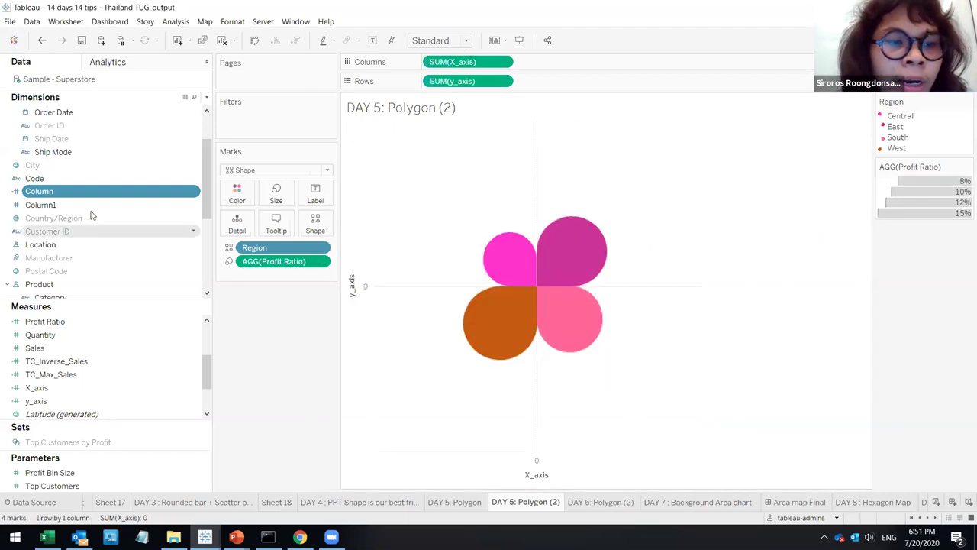
{"action": "left_click_drag", "start_coordinate": [42, 192], "coordinate": [429, 62]}
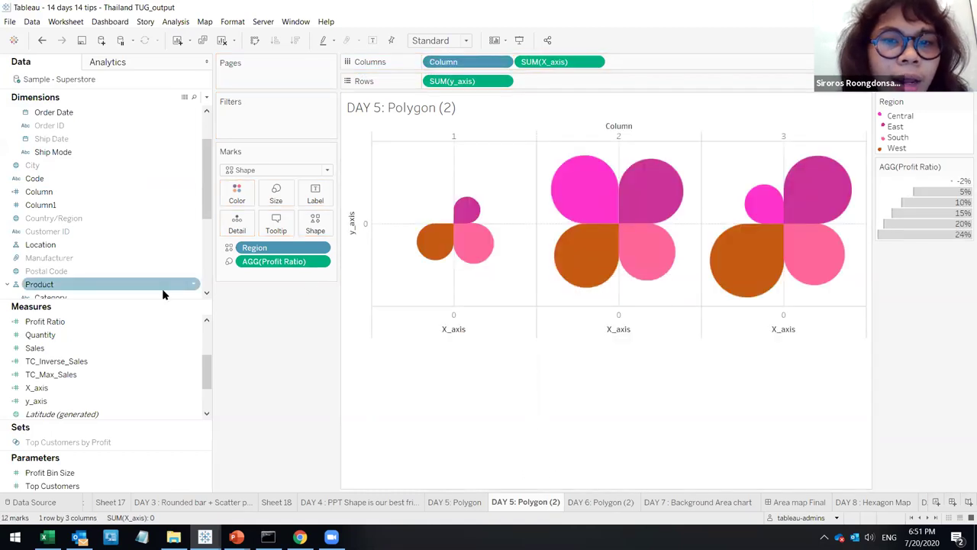
{"action": "mouse_move", "coordinate": [431, 250]}
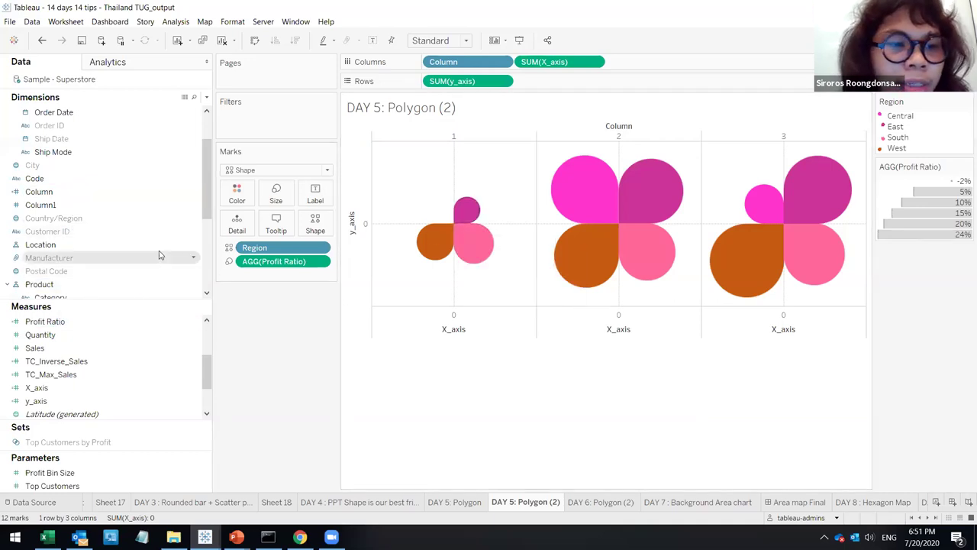
{"action": "scroll", "coordinate": [158, 255], "scroll_direction": "down", "scroll_amount": 3}
{"action": "scroll", "coordinate": [100, 279], "scroll_direction": "down", "scroll_amount": 2}
{"action": "left_click_drag", "start_coordinate": [97, 287], "coordinate": [425, 80]}
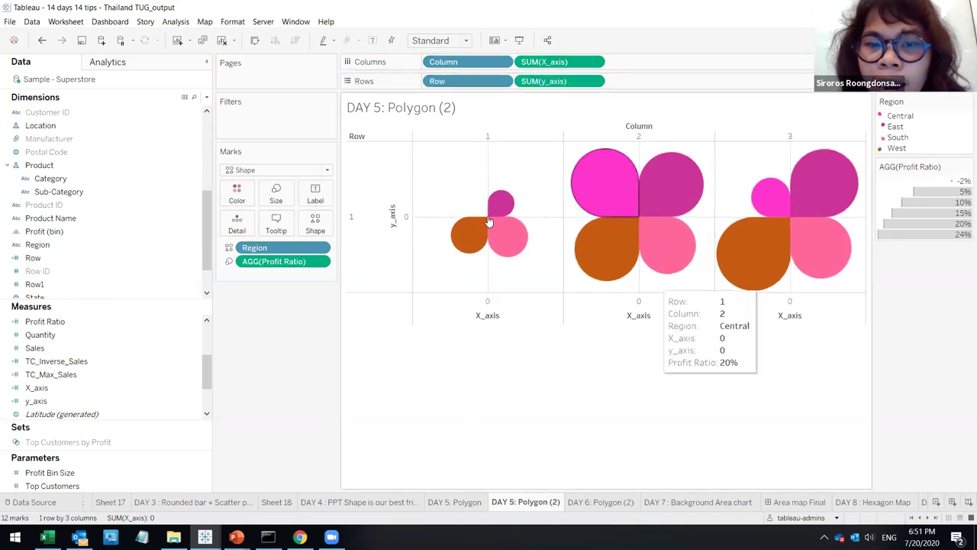
{"action": "mouse_move", "coordinate": [481, 204]}
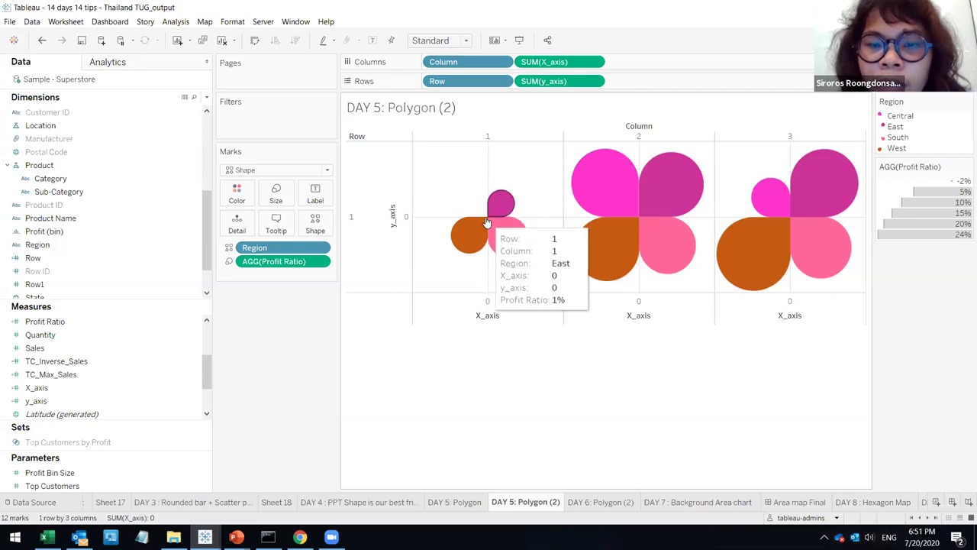
{"action": "mouse_move", "coordinate": [786, 216]}
{"action": "left_click", "coordinate": [378, 235]}
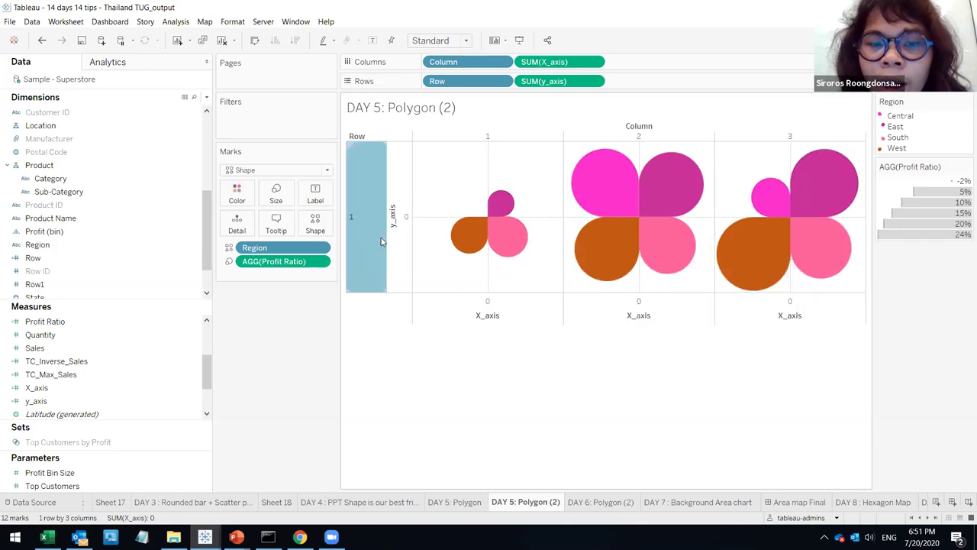
{"action": "right_click", "coordinate": [374, 233]}
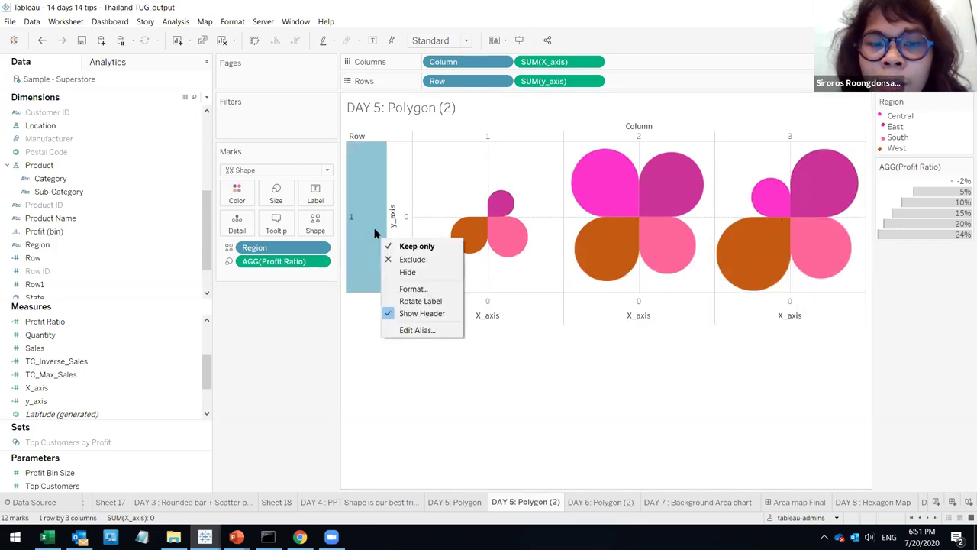
{"action": "left_click", "coordinate": [408, 272]}
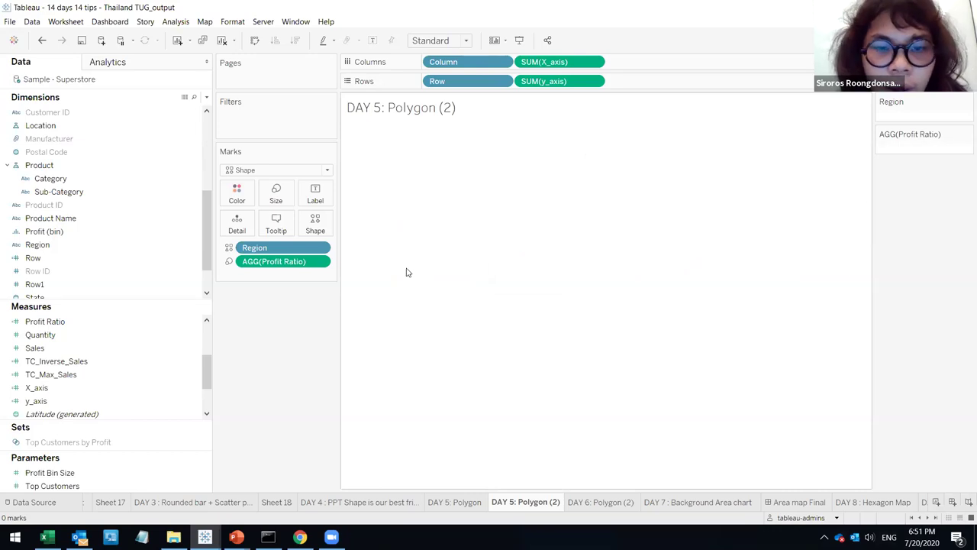
{"action": "key", "text": "ctrl+z"}
- Hide the y_axis, Row, X_axis and Column headers of the flower chart
{"action": "right_click", "coordinate": [396, 241]}
{"action": "left_click", "coordinate": [424, 304]}
{"action": "right_click", "coordinate": [360, 251]}
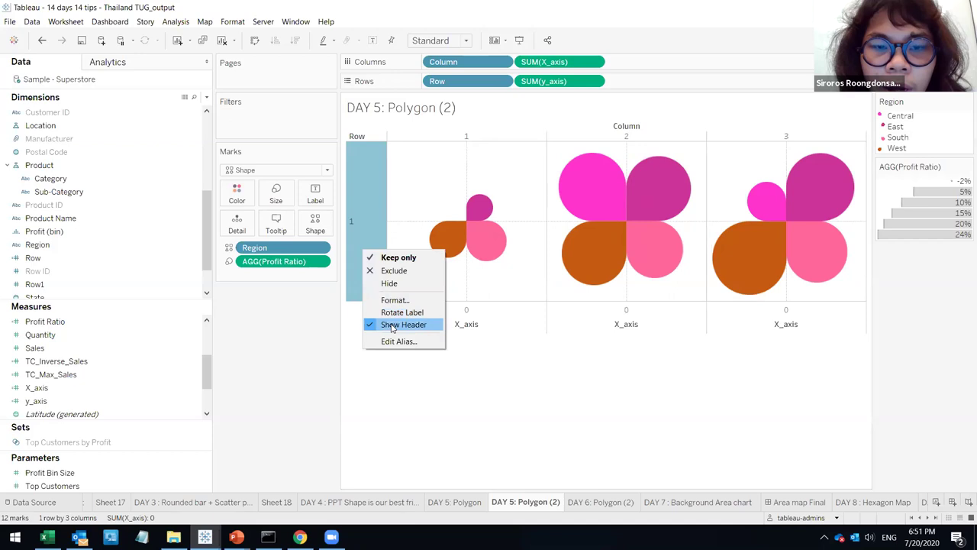
{"action": "left_click", "coordinate": [392, 325]}
{"action": "right_click", "coordinate": [436, 341]}
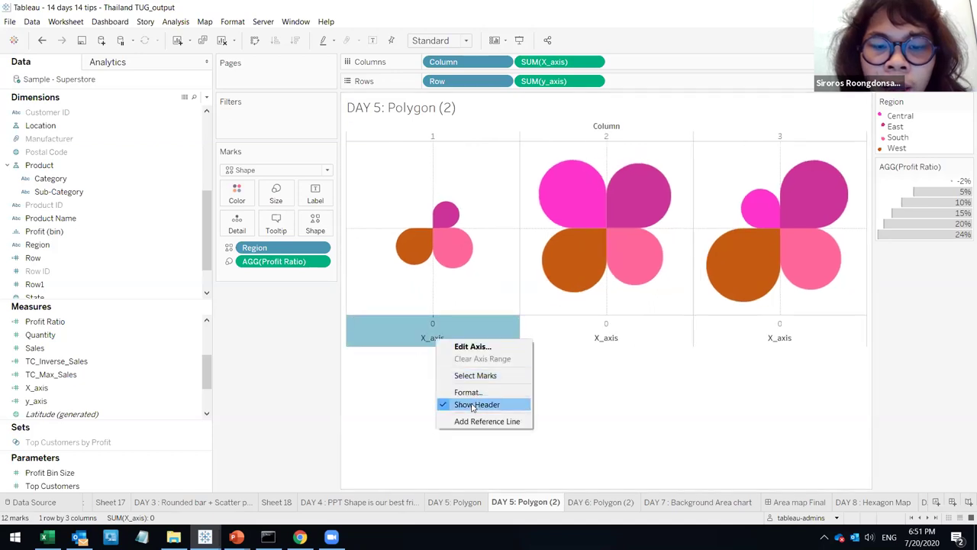
{"action": "left_click", "coordinate": [472, 405]}
{"action": "right_click", "coordinate": [434, 138]}
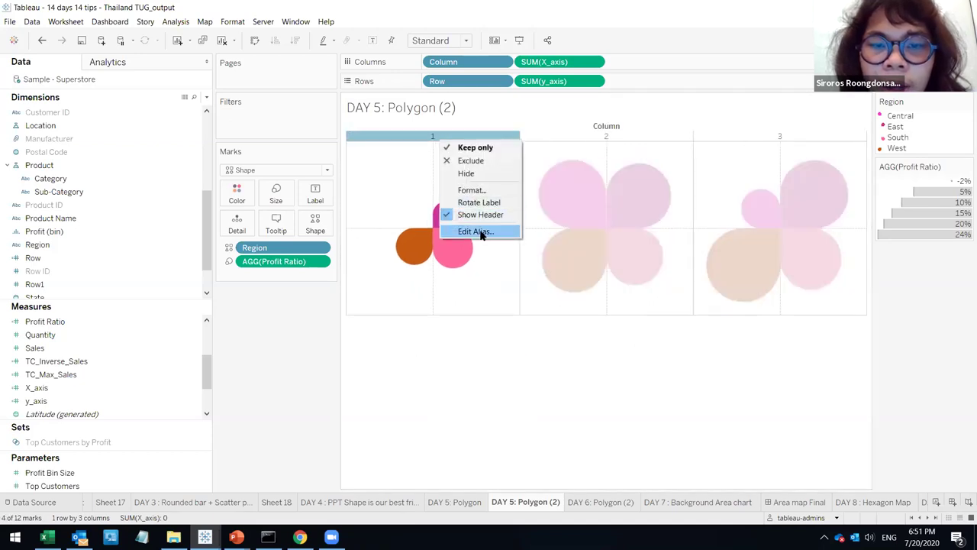
{"action": "left_click", "coordinate": [479, 215]}
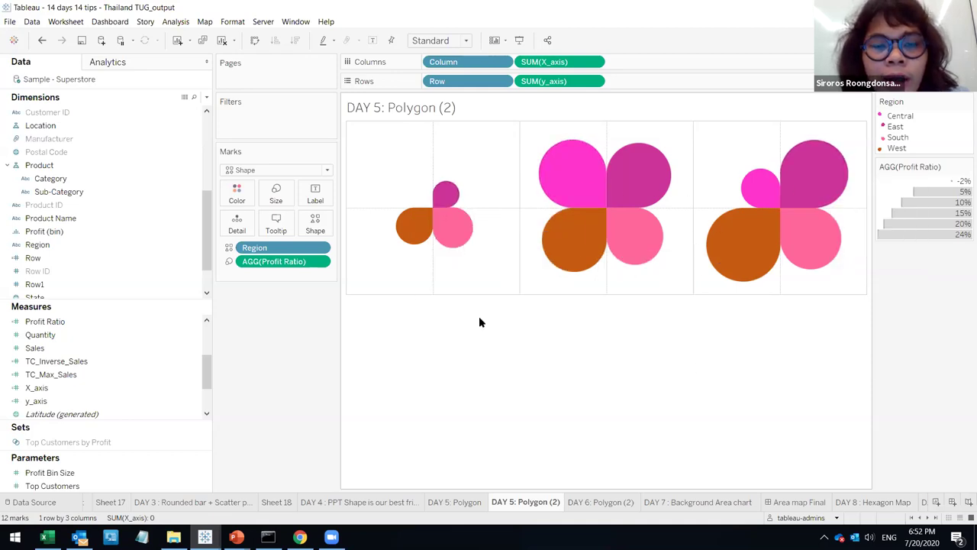
- Look over the DAY 6: Polygon (2) and DAY 7 : Background Area chart sheets and the Area map Final dashboard
{"action": "left_click", "coordinate": [627, 501]}
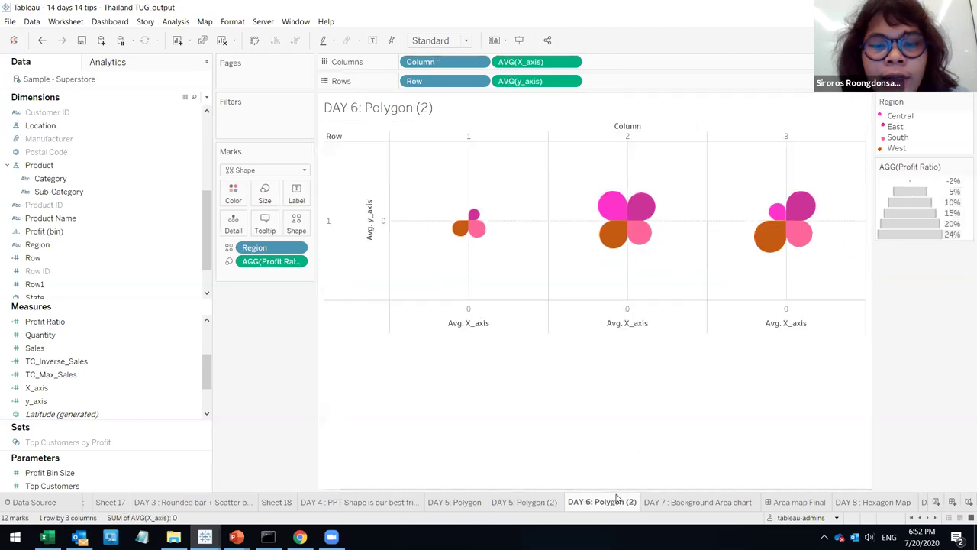
{"action": "left_click", "coordinate": [680, 504]}
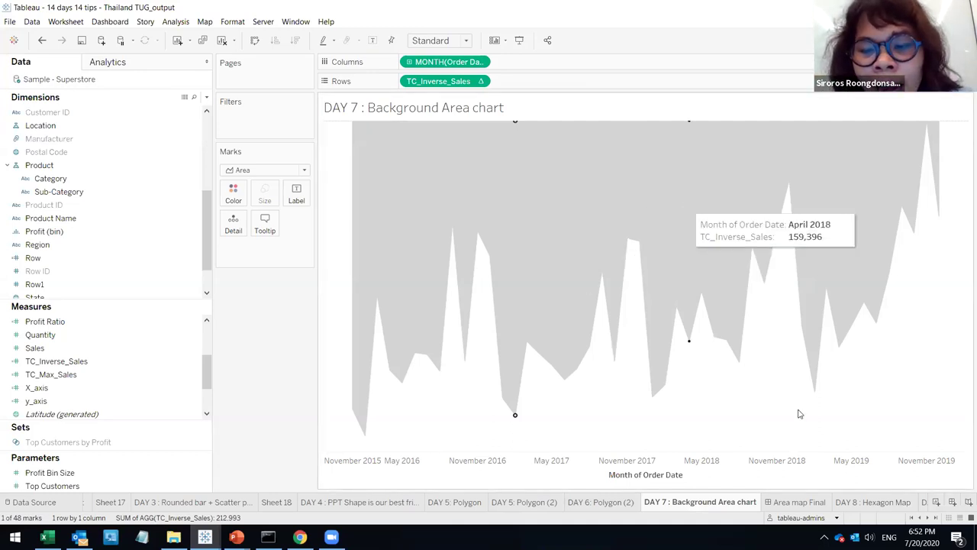
{"action": "left_click", "coordinate": [800, 502]}
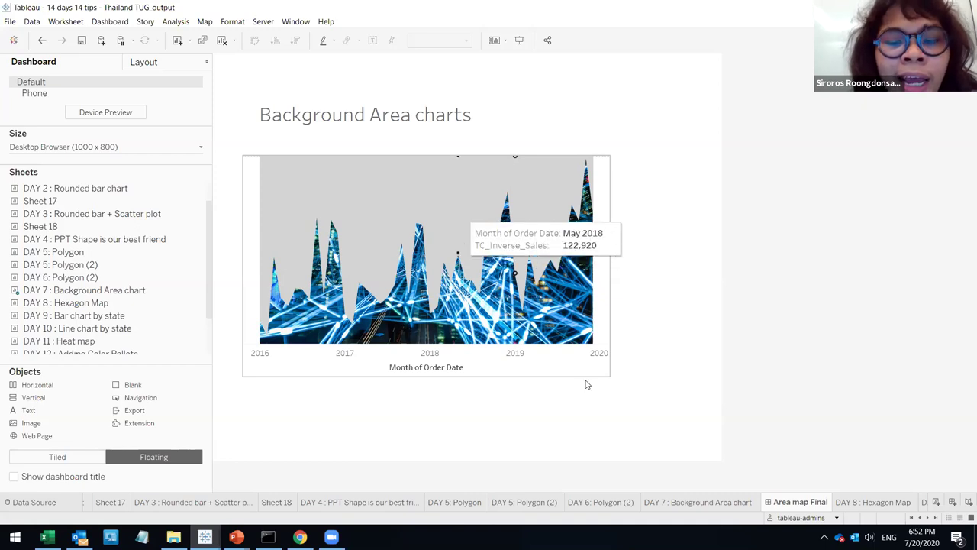
- Duplicate the DAY 7 : Background Area chart sheet and remove TC_Inverse_Sales from the copy's rows
{"action": "left_click", "coordinate": [697, 502]}
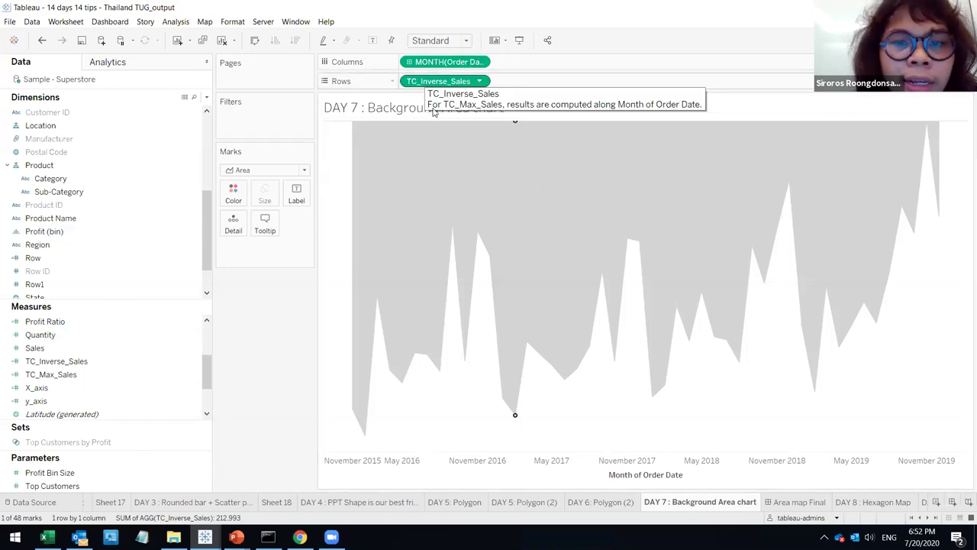
{"action": "right_click", "coordinate": [677, 508]}
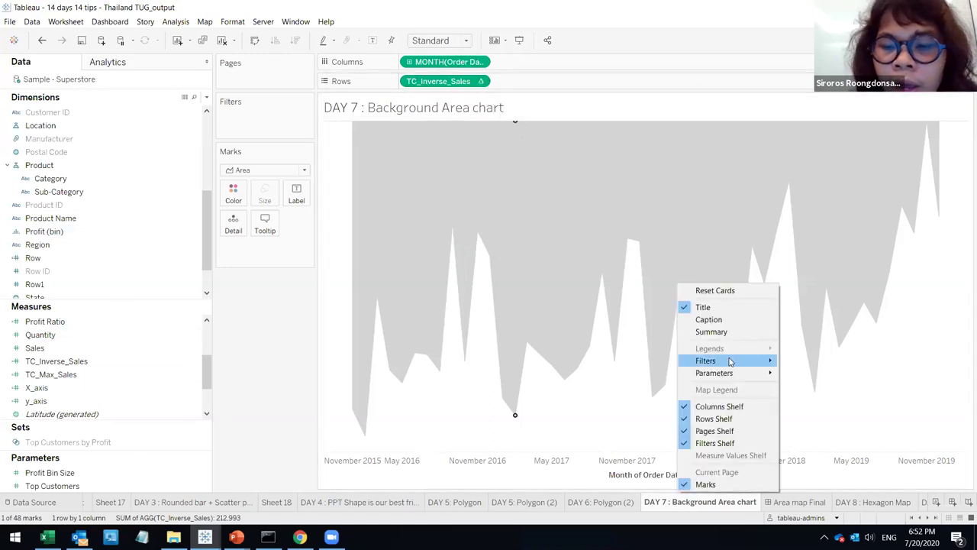
{"action": "left_click", "coordinate": [676, 508]}
{"action": "right_click", "coordinate": [682, 500]}
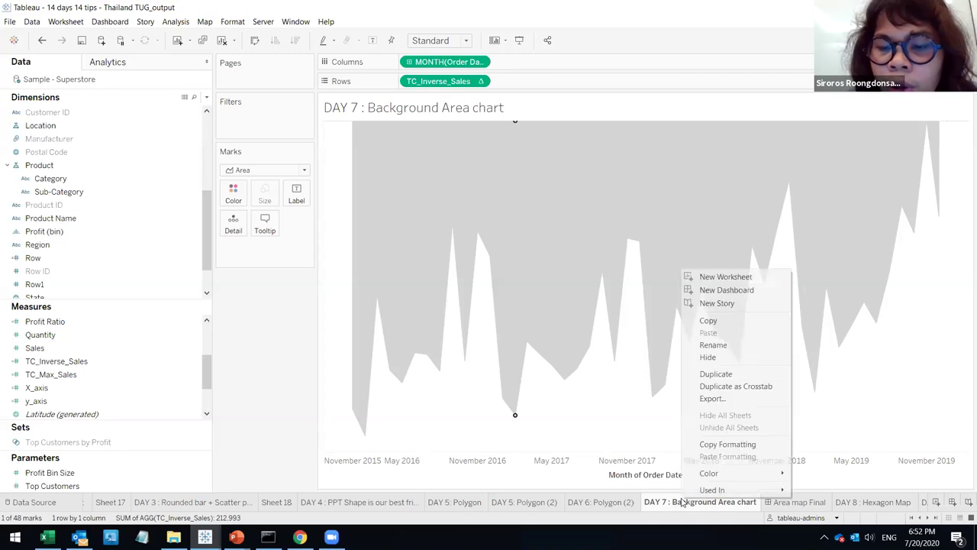
{"action": "key", "text": "Escape"}
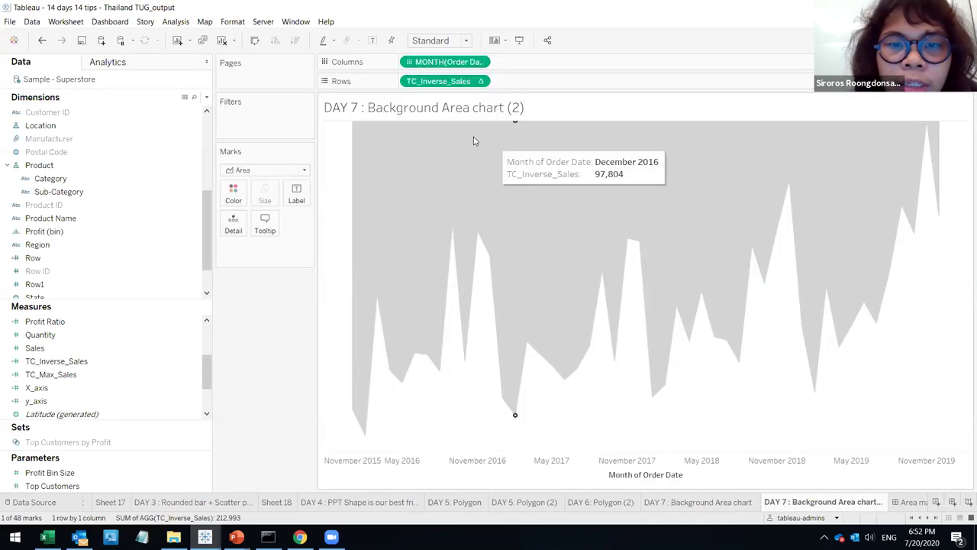
{"action": "left_click_drag", "start_coordinate": [447, 81], "coordinate": [395, 155]}
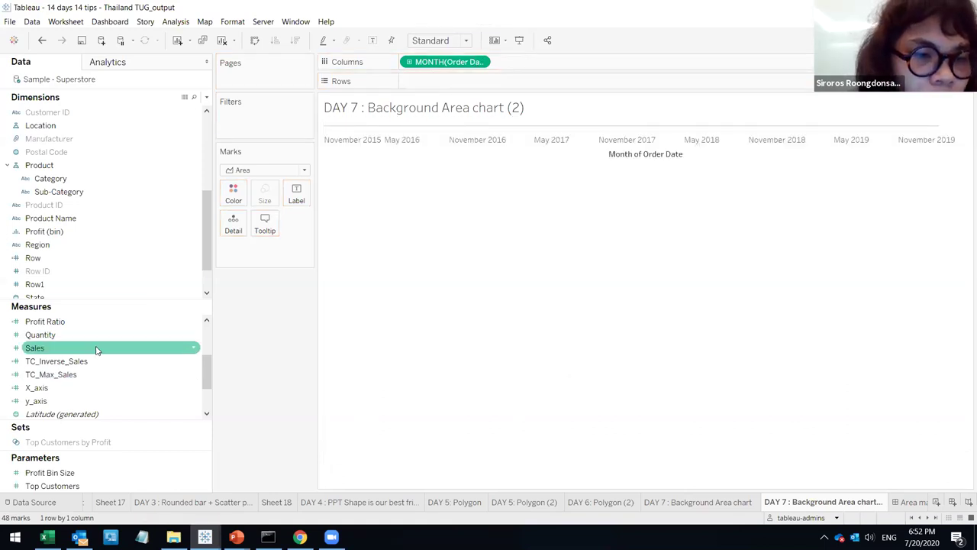
- On the duplicated DAY 7 sheet, plot SUM(Sales) in the rows by month of Order Date
{"action": "scroll", "coordinate": [96, 328], "scroll_direction": "up", "scroll_amount": 1}
{"action": "left_click_drag", "start_coordinate": [80, 351], "coordinate": [523, 87]}
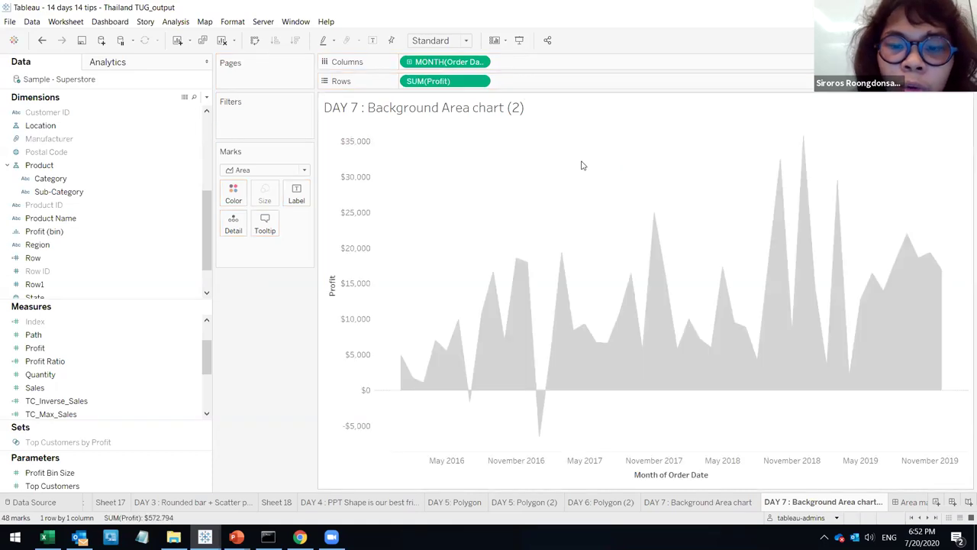
{"action": "left_click_drag", "start_coordinate": [456, 90], "coordinate": [419, 86]}
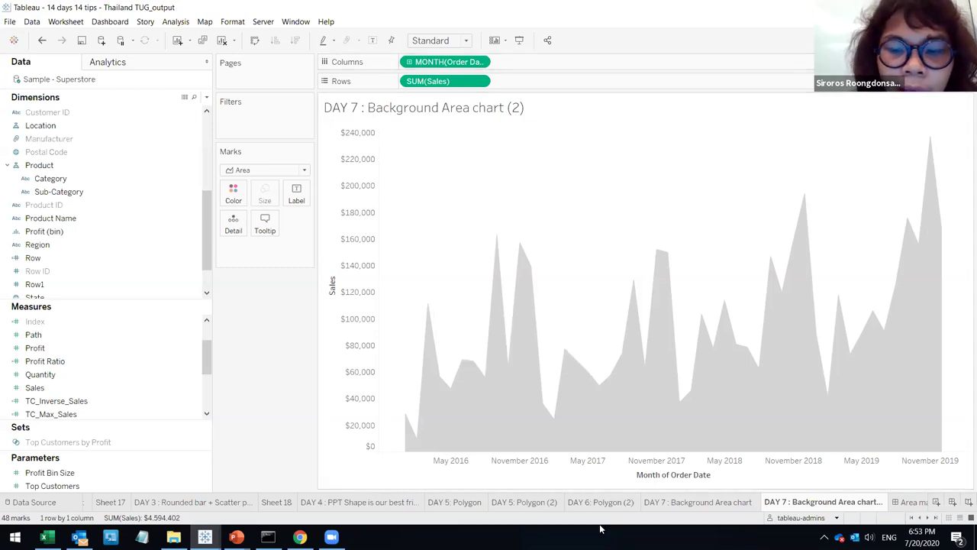
- On the original DAY 7 : Background Area chart sheet, examine the formula of the TC_Inverse_Sales calculated field
{"action": "left_click", "coordinate": [727, 506]}
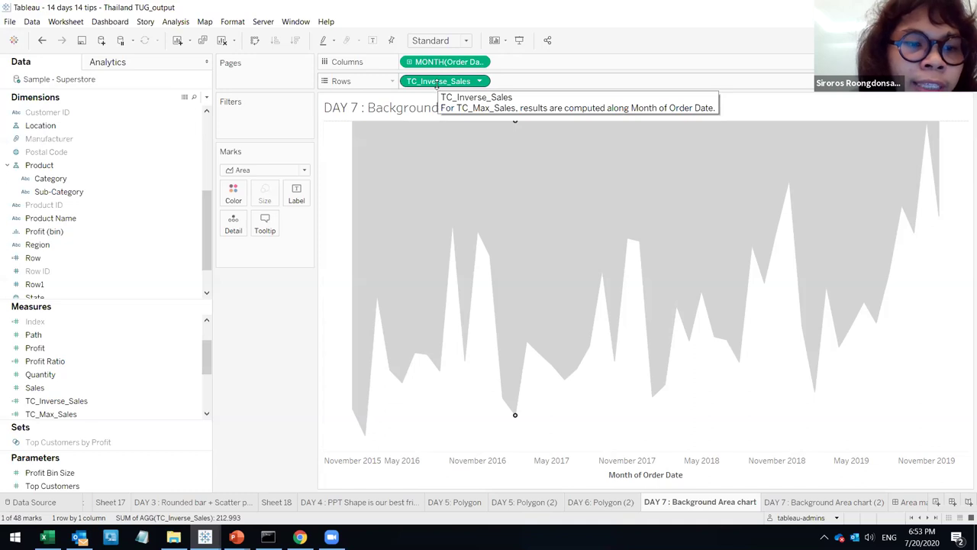
{"action": "left_click", "coordinate": [104, 387]}
{"action": "left_click", "coordinate": [105, 374]}
{"action": "left_click", "coordinate": [99, 413]}
{"action": "left_click", "coordinate": [99, 400]}
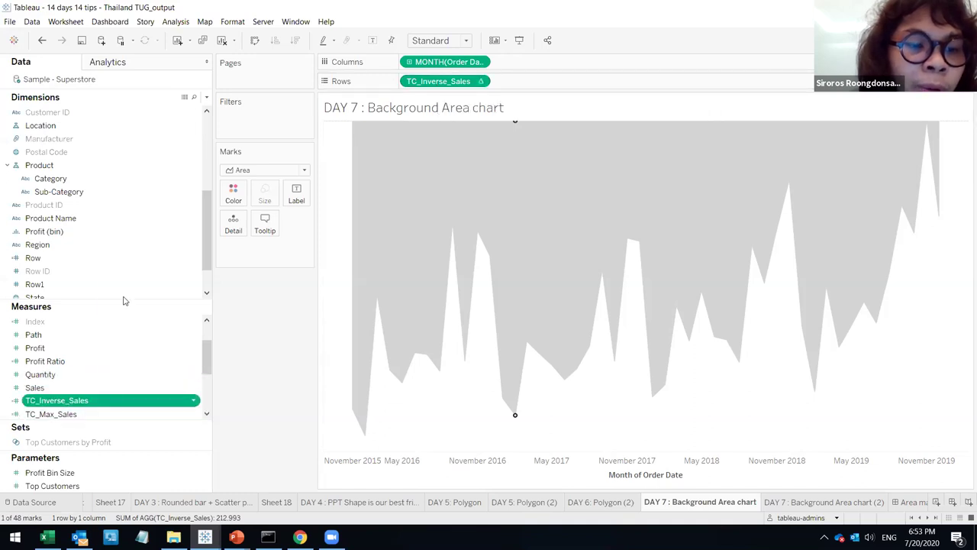
{"action": "right_click", "coordinate": [99, 400]}
{"action": "left_click", "coordinate": [153, 218]}
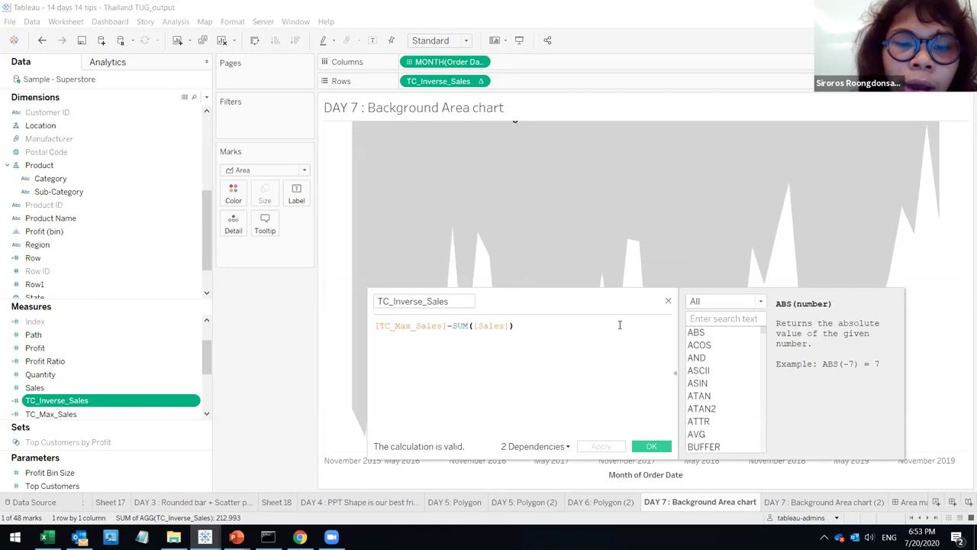
{"action": "left_click", "coordinate": [668, 303]}
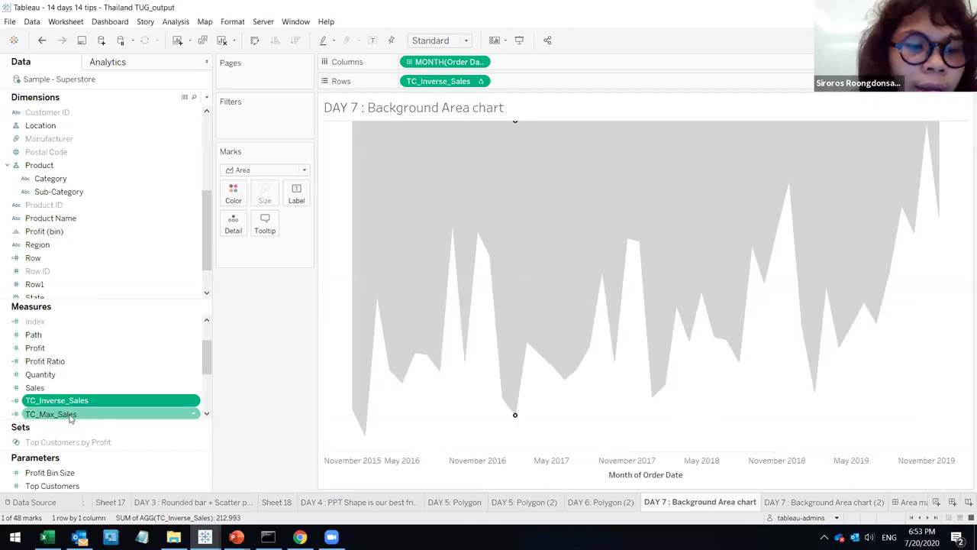
- Examine the WINDOW_MAX formula of the TC_Max_Sales calculated field without changing it
{"action": "right_click", "coordinate": [71, 414]}
{"action": "left_click", "coordinate": [103, 231]}
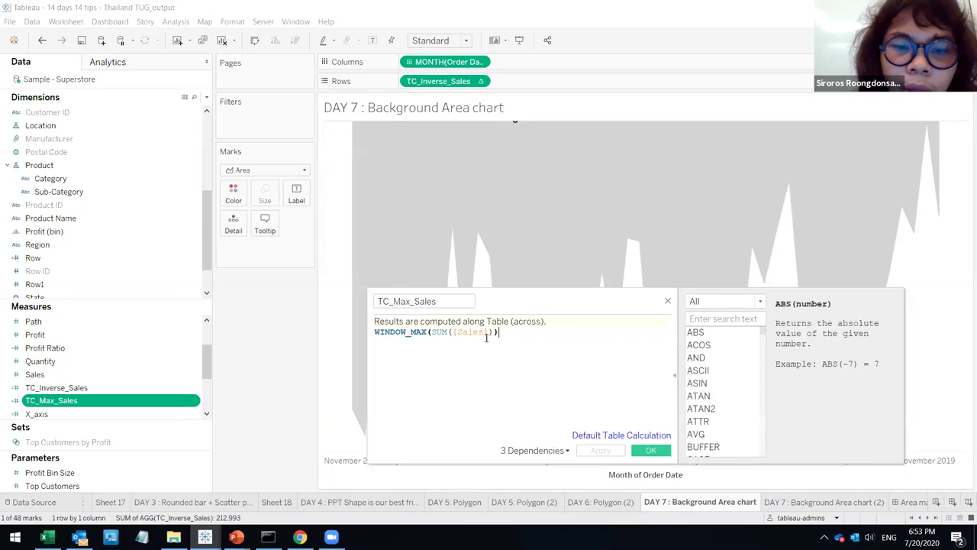
{"action": "left_click_drag", "start_coordinate": [515, 341], "coordinate": [376, 327]}
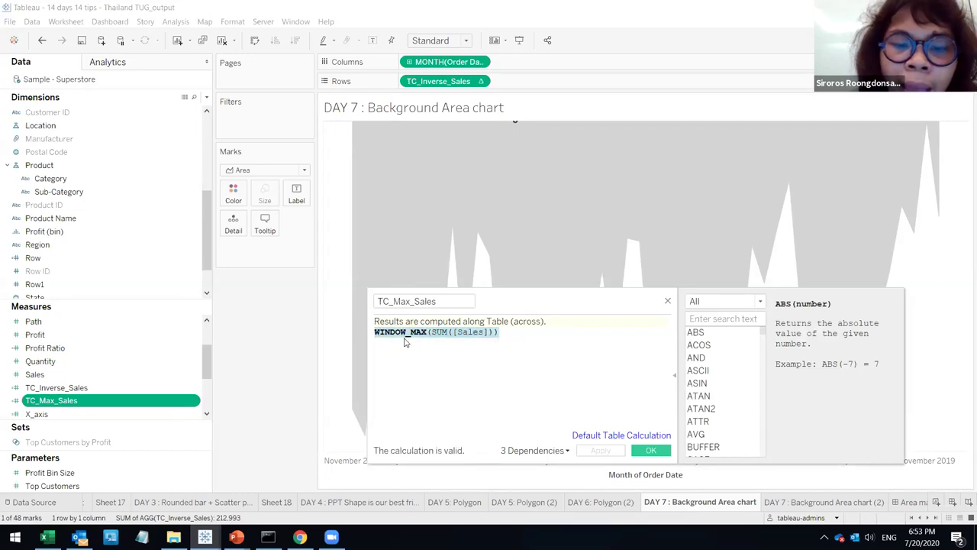
{"action": "left_click", "coordinate": [468, 352]}
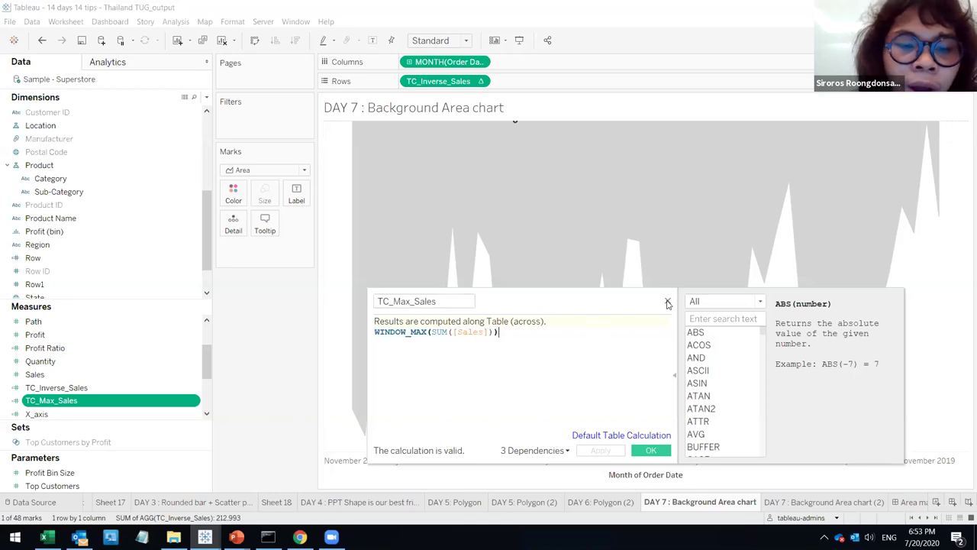
{"action": "left_click_drag", "start_coordinate": [511, 339], "coordinate": [358, 317]}
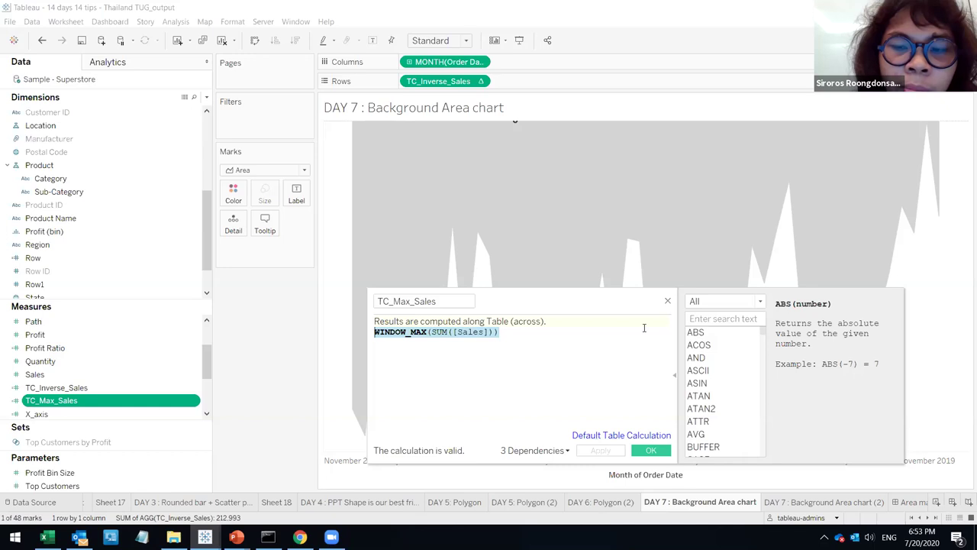
{"action": "left_click", "coordinate": [669, 303]}
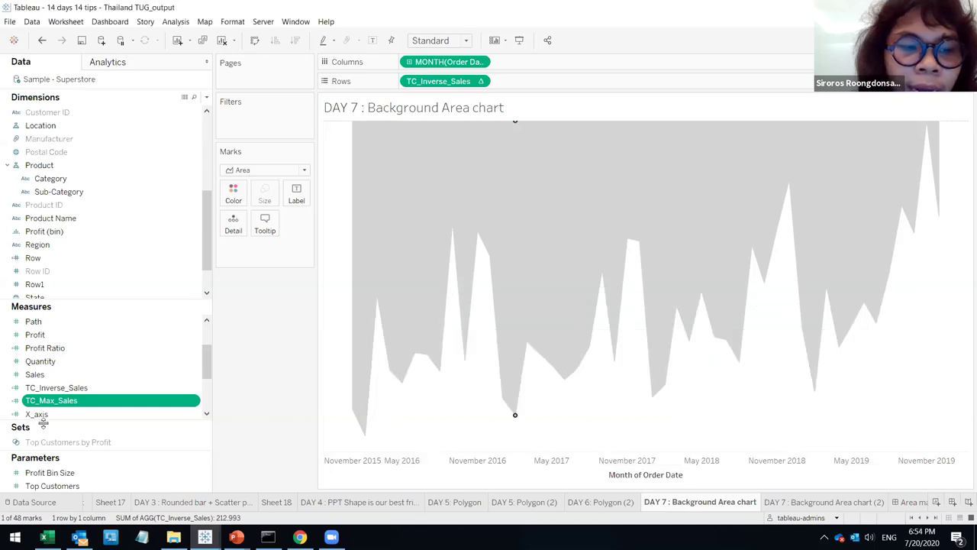
- Review how TC_Inverse_Sales subtracts summed Sales from TC_Max_Sales, leaving the calculation unedited
{"action": "right_click", "coordinate": [76, 387]}
{"action": "left_click", "coordinate": [103, 201]}
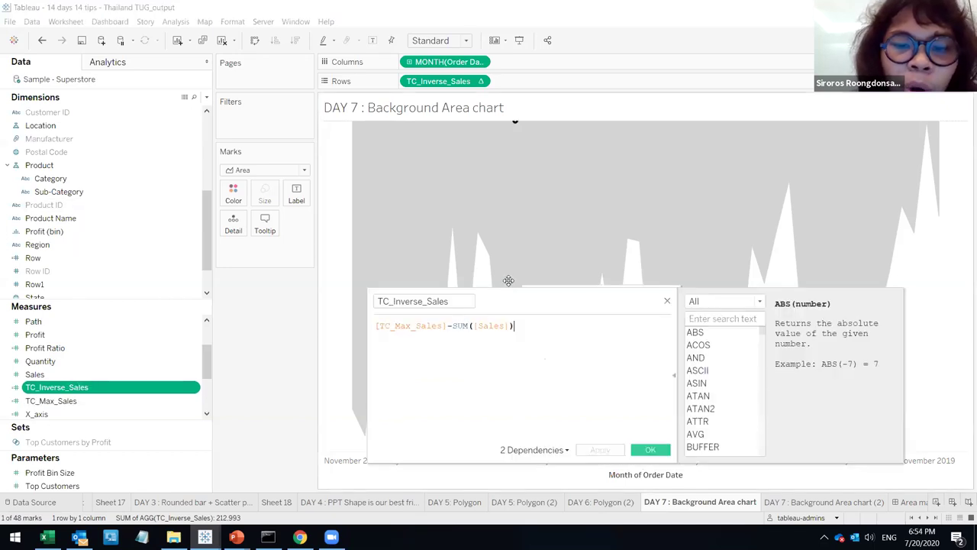
{"action": "left_click_drag", "start_coordinate": [513, 326], "coordinate": [337, 313]}
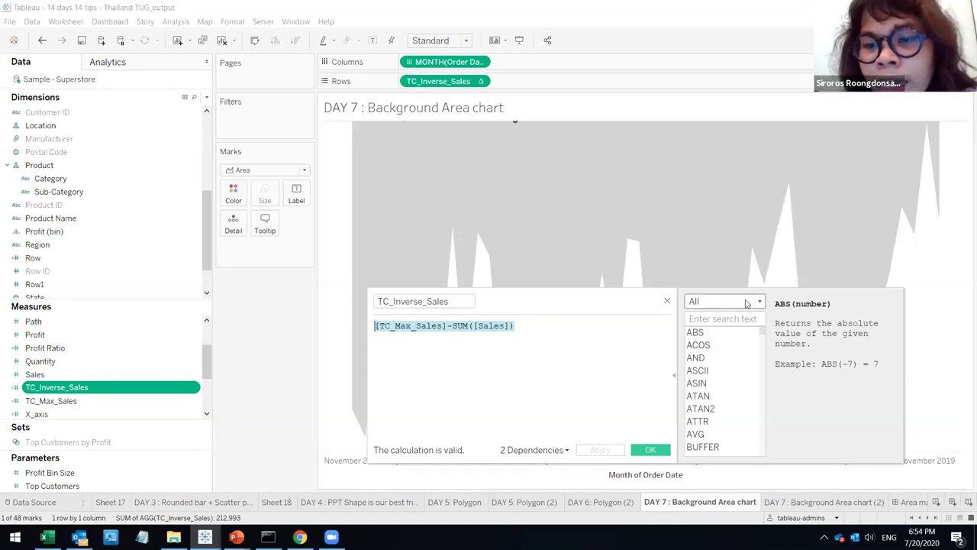
{"action": "left_click", "coordinate": [667, 302]}
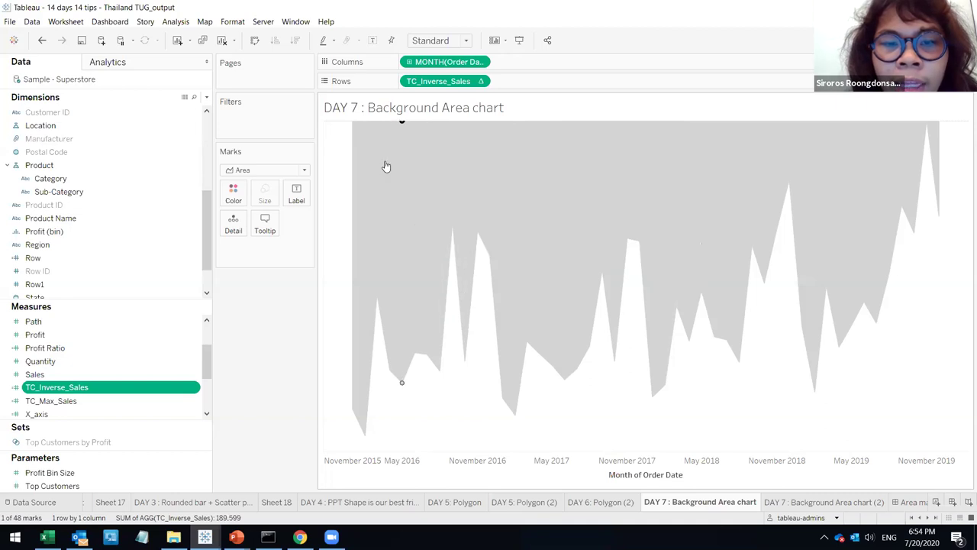
- Show the TC_Inverse_Sales axis header on the DAY 7 area chart
{"action": "right_click", "coordinate": [438, 61]}
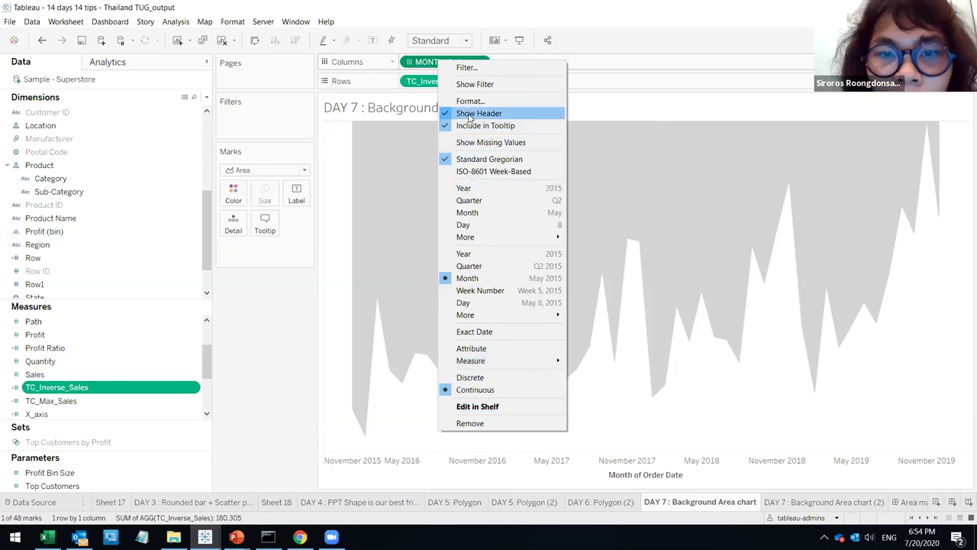
{"action": "right_click", "coordinate": [415, 81]}
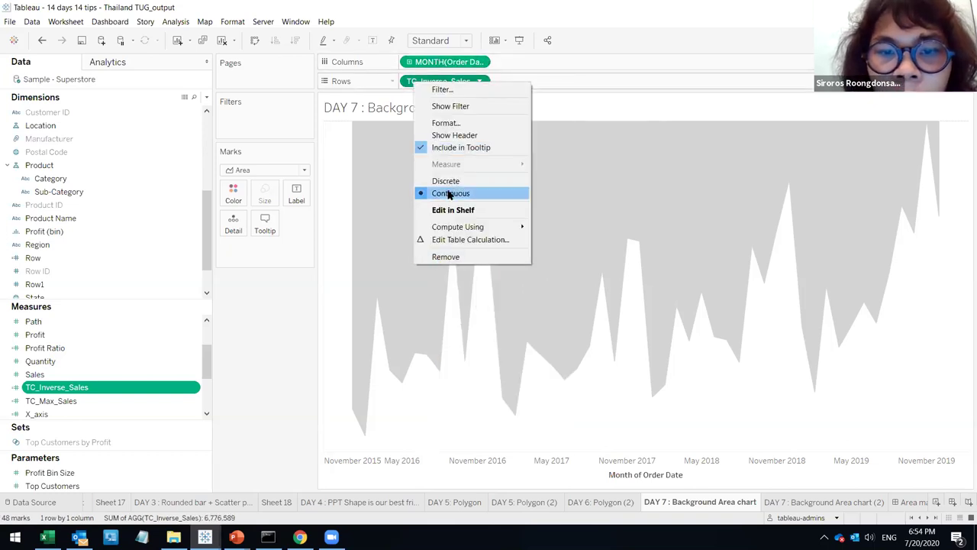
{"action": "left_click", "coordinate": [455, 135]}
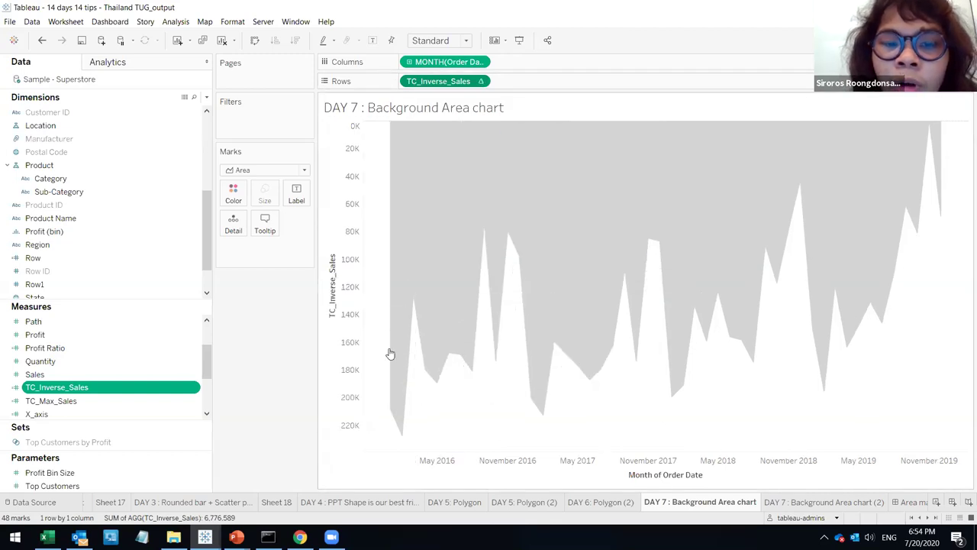
- Try the TC_Inverse_Sales axis unreversed and with a logarithmic scale, and restore the reversed linear scale
{"action": "right_click", "coordinate": [351, 177]}
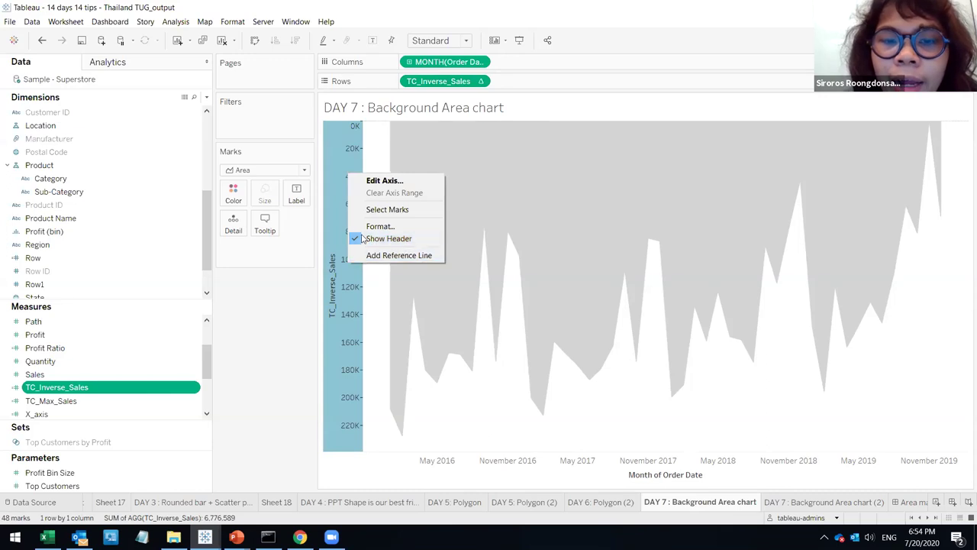
{"action": "double_click", "coordinate": [345, 215]}
{"action": "left_click", "coordinate": [362, 266]}
{"action": "left_click_drag", "start_coordinate": [198, 61], "coordinate": [193, 62]}
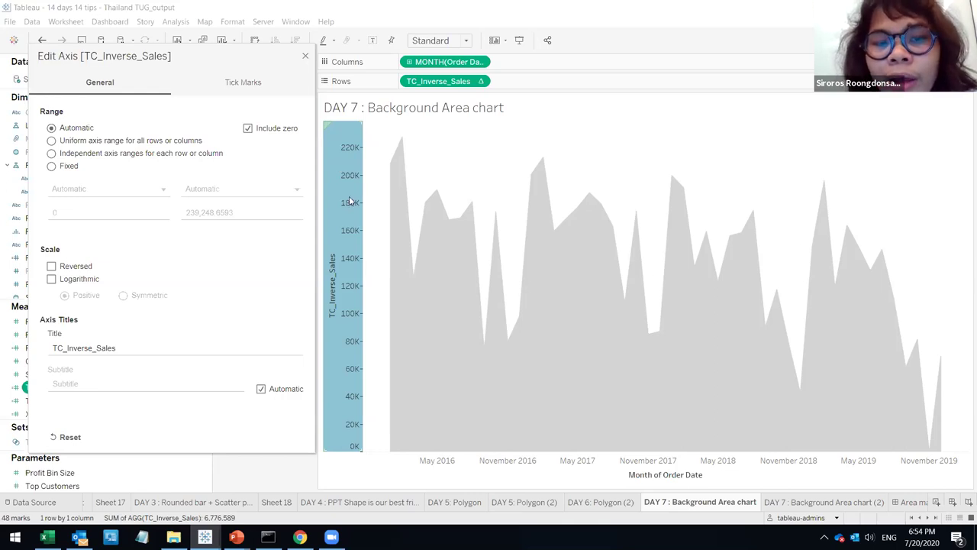
{"action": "left_click", "coordinate": [89, 280]}
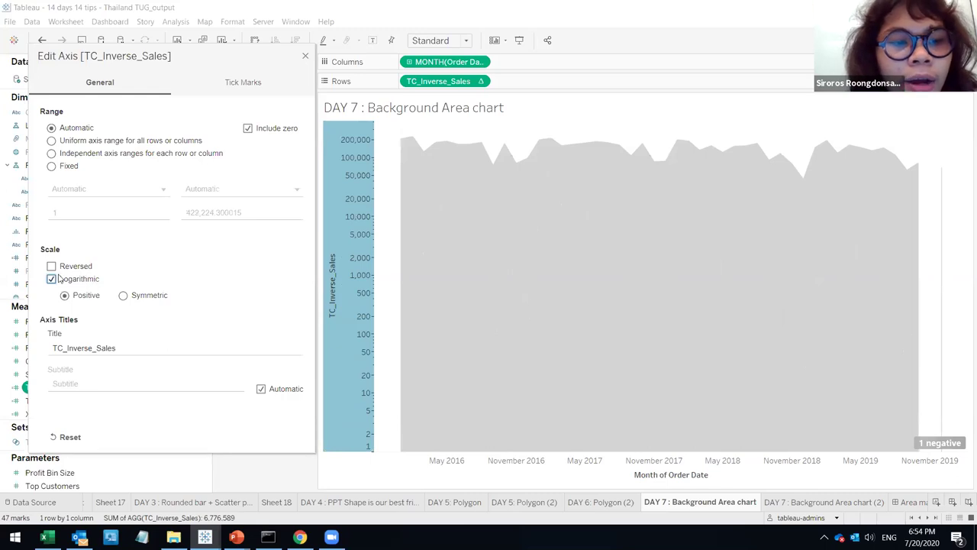
{"action": "left_click", "coordinate": [58, 278]}
{"action": "left_click", "coordinate": [58, 267]}
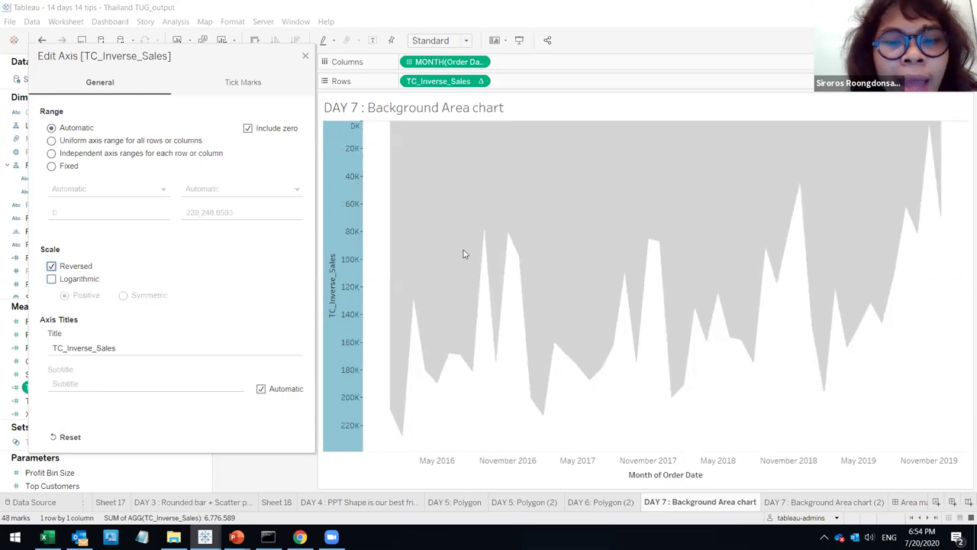
{"action": "left_click", "coordinate": [305, 56]}
- Check the worksheet shading options of the inverse area chart and compare it with the plain Sales area chart on the copy
{"action": "right_click", "coordinate": [452, 159]}
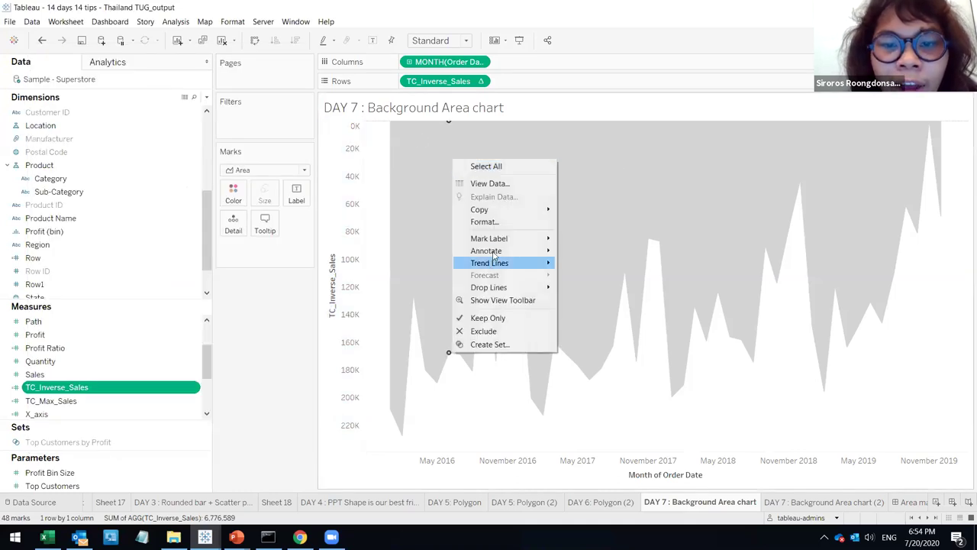
{"action": "key", "text": "Escape"}
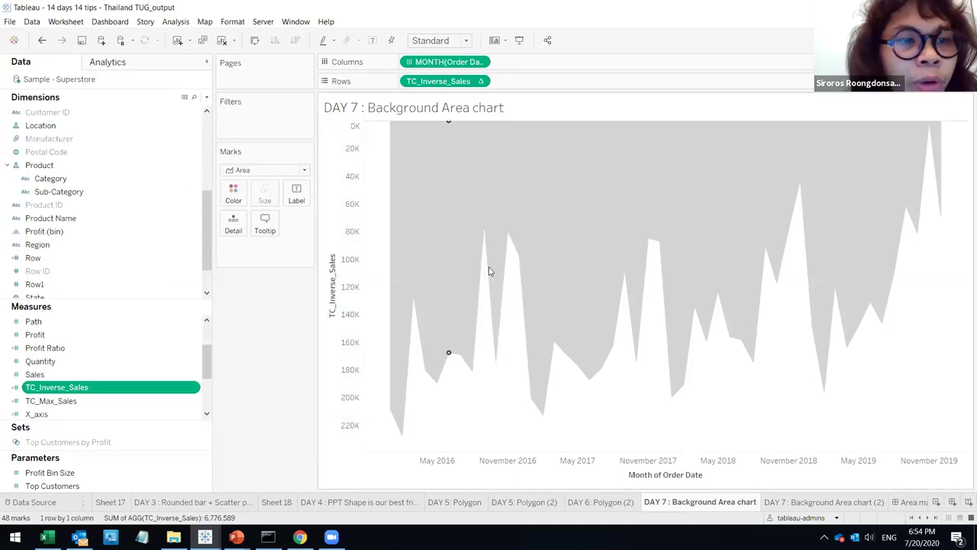
{"action": "left_click", "coordinate": [47, 82]}
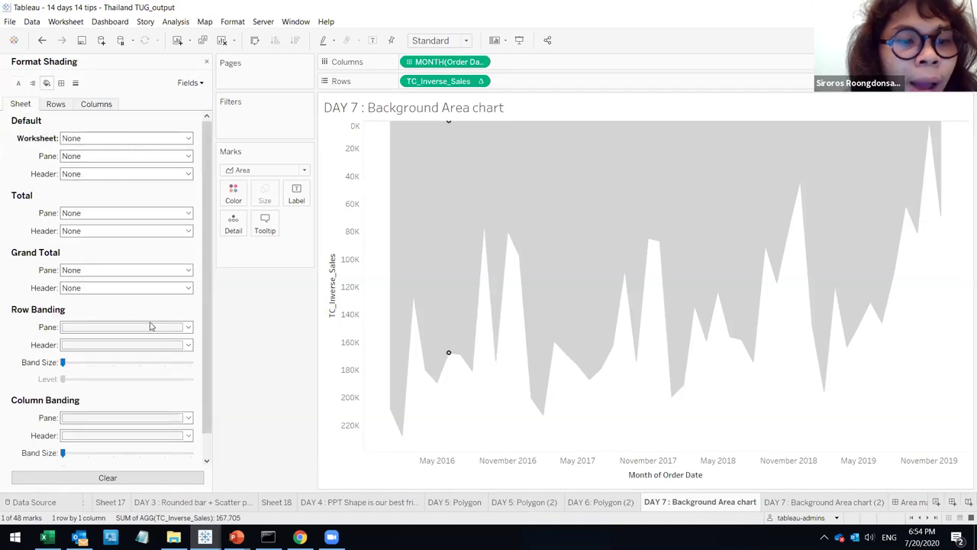
{"action": "left_click", "coordinate": [99, 138]}
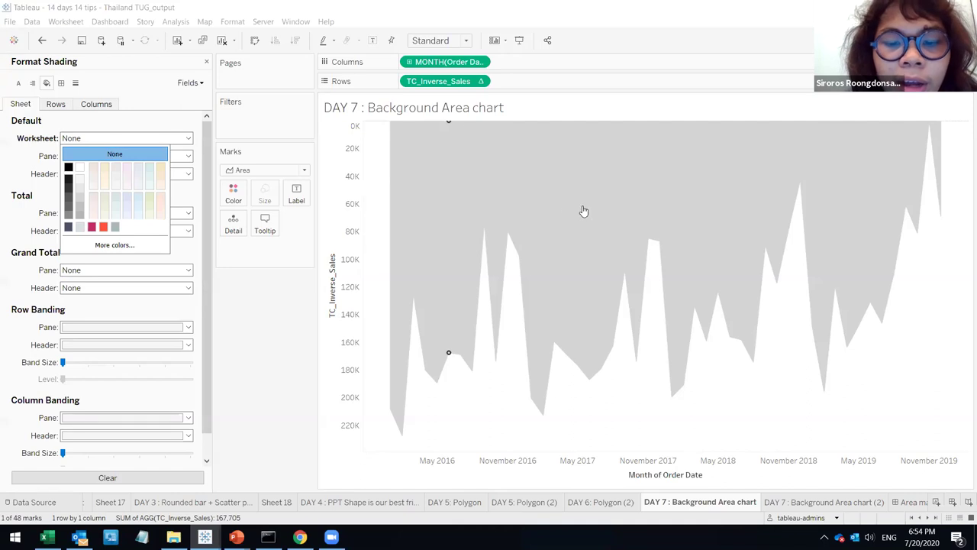
{"action": "left_click", "coordinate": [747, 415]}
{"action": "left_click", "coordinate": [780, 502]}
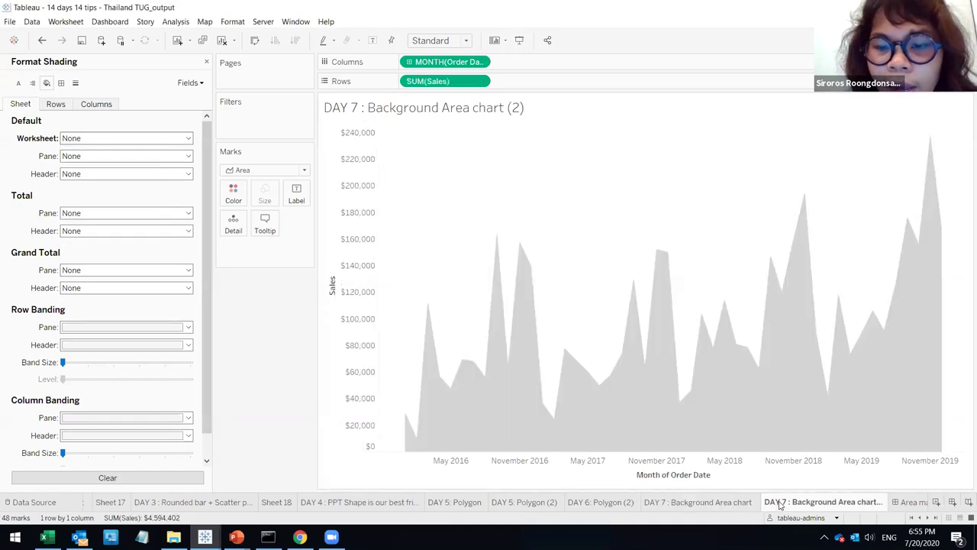
{"action": "left_click", "coordinate": [732, 503]}
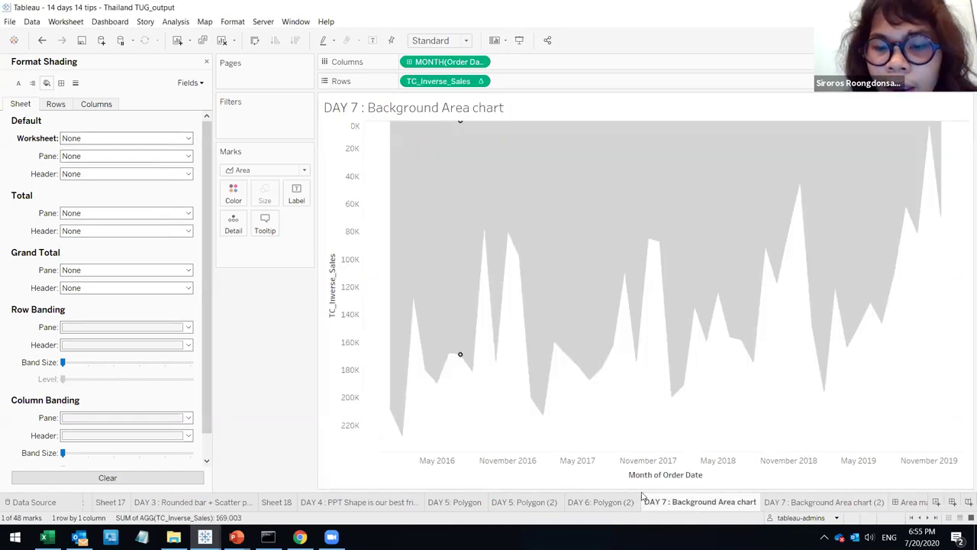
- On the Area map Final dashboard, move the area chart aside to expose the background image and place it back over the image
{"action": "left_click", "coordinate": [910, 502]}
{"action": "left_click", "coordinate": [425, 205]}
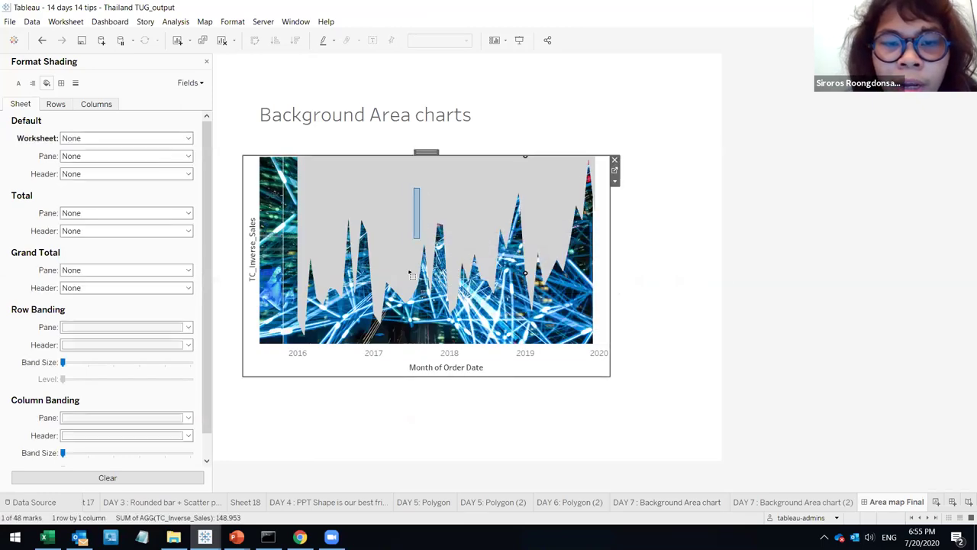
{"action": "mouse_move", "coordinate": [425, 149]}
{"action": "left_mouse_down"}
{"action": "mouse_move", "coordinate": [456, 321]}
{"action": "mouse_move", "coordinate": [717, 224]}
{"action": "mouse_move", "coordinate": [681, 244]}
{"action": "left_mouse_up"}
{"action": "left_click", "coordinate": [209, 61]}
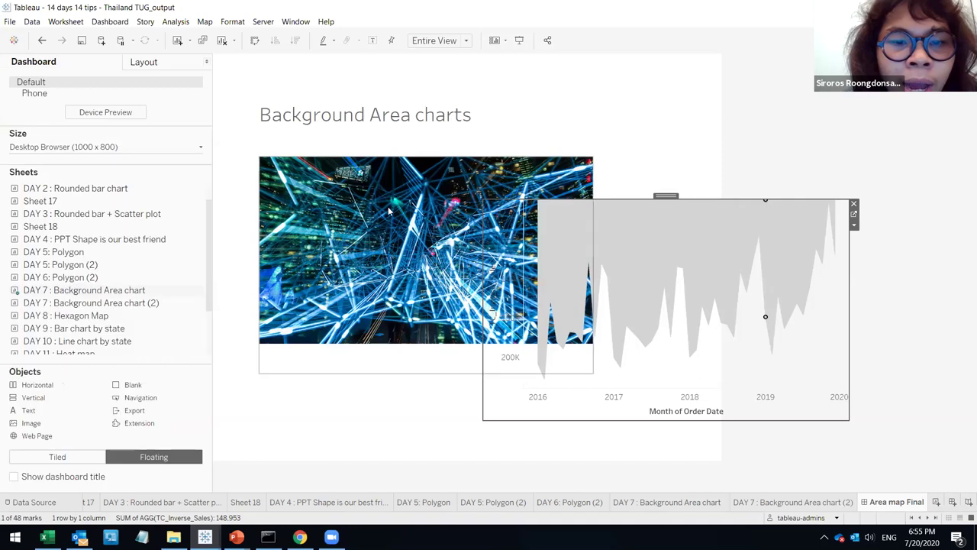
{"action": "left_click_drag", "start_coordinate": [664, 194], "coordinate": [383, 155]}
{"action": "left_click_drag", "start_coordinate": [571, 260], "coordinate": [612, 254]}
{"action": "left_click_drag", "start_coordinate": [398, 149], "coordinate": [403, 155]}
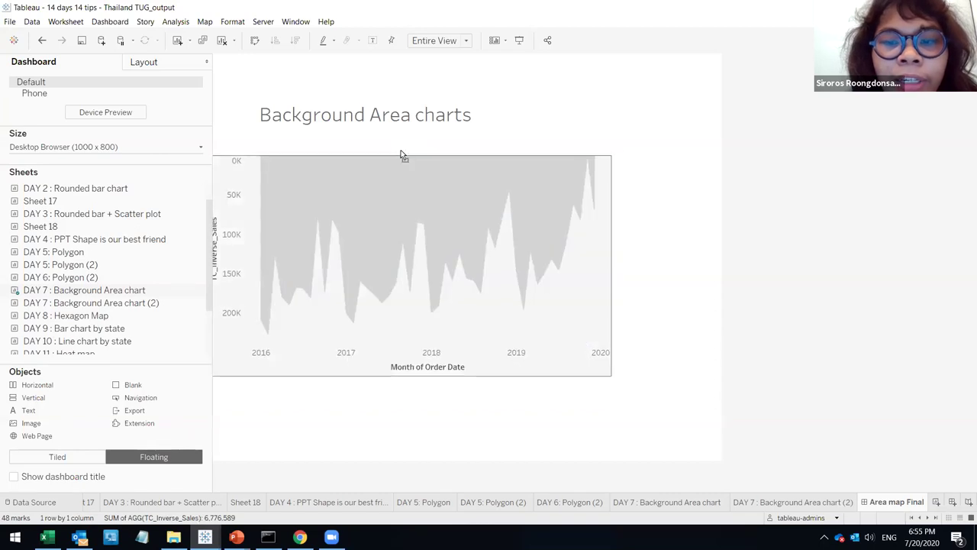
- Hide the TC_Inverse_Sales axis of the dashboard's area chart, and reposition and narrow the chart to fit the background image
{"action": "right_click", "coordinate": [229, 201]}
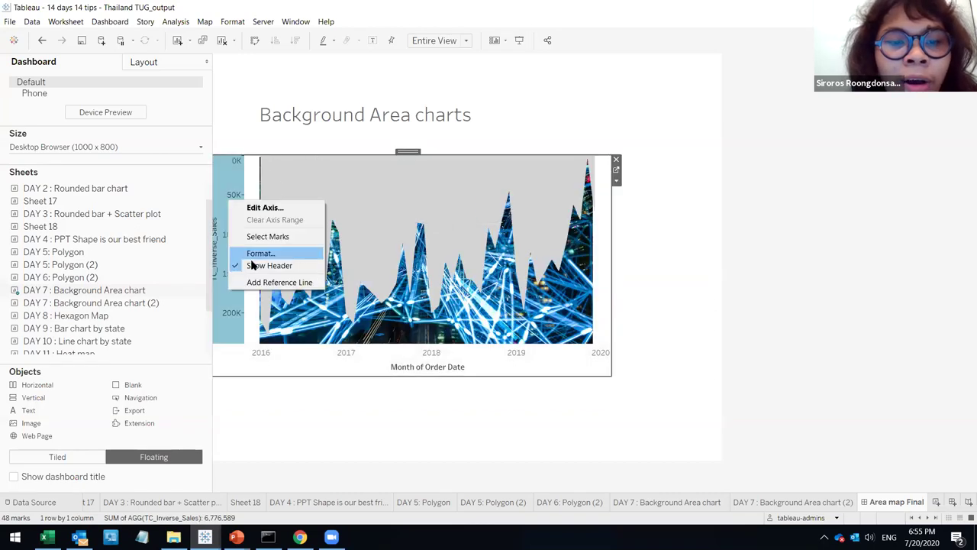
{"action": "left_click", "coordinate": [259, 266]}
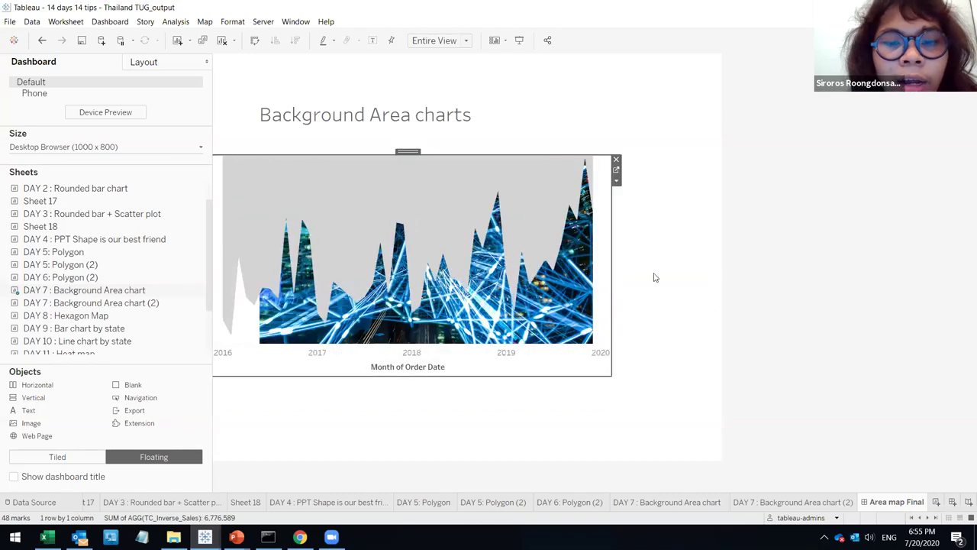
{"action": "left_click", "coordinate": [355, 168]}
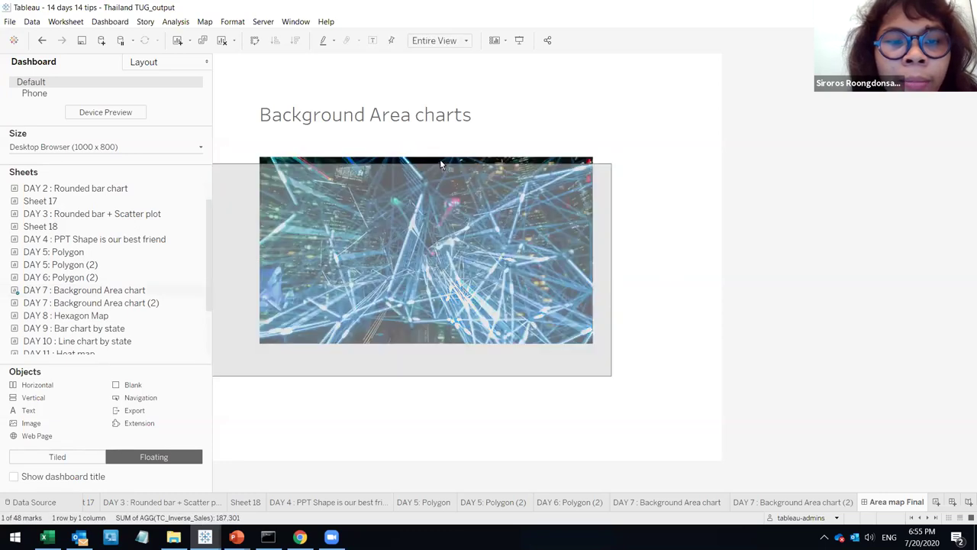
{"action": "left_click_drag", "start_coordinate": [405, 153], "coordinate": [440, 157]}
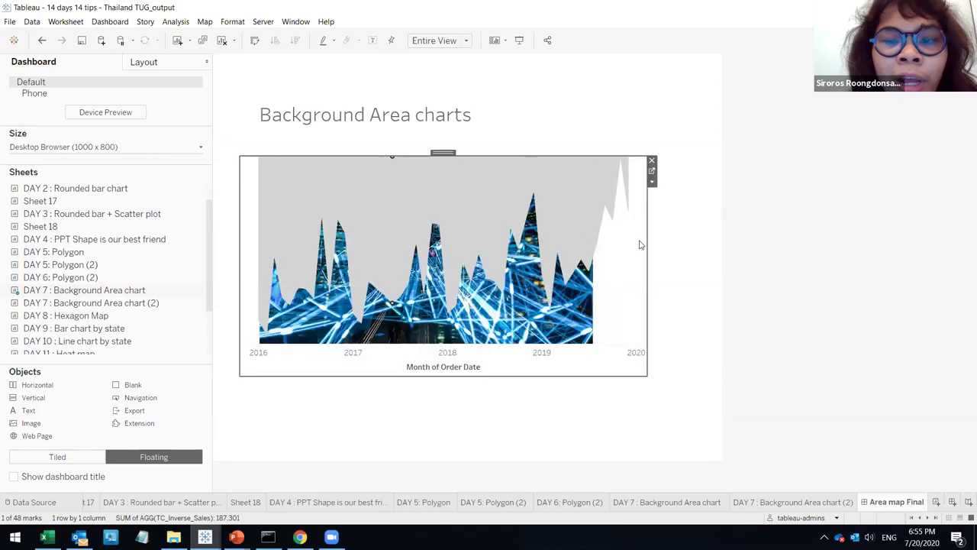
{"action": "left_click_drag", "start_coordinate": [618, 239], "coordinate": [593, 232]}
{"action": "left_click", "coordinate": [655, 249]}
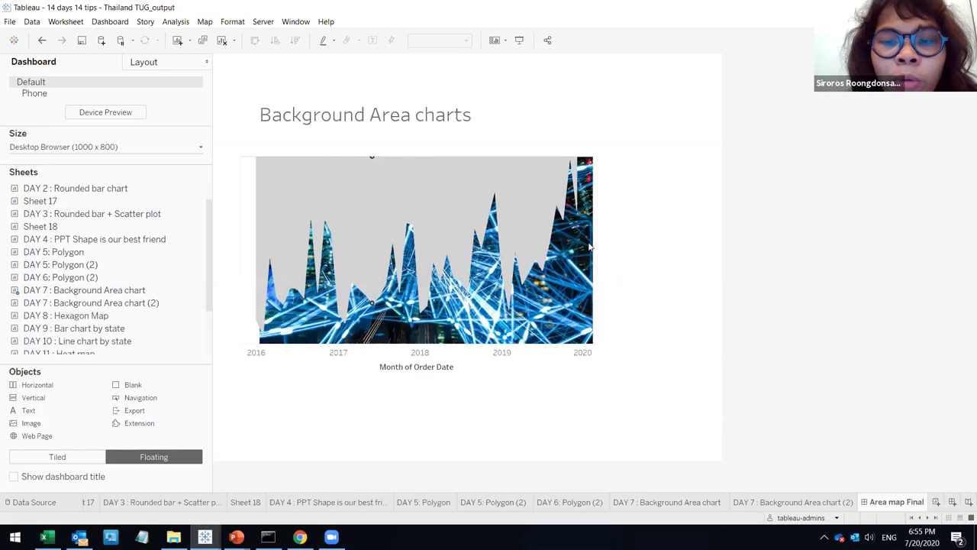
- Widen the area chart on the Area map Final dashboard so that it spans the full background image
{"action": "left_click", "coordinate": [590, 246]}
{"action": "left_click_drag", "start_coordinate": [594, 246], "coordinate": [616, 245]}
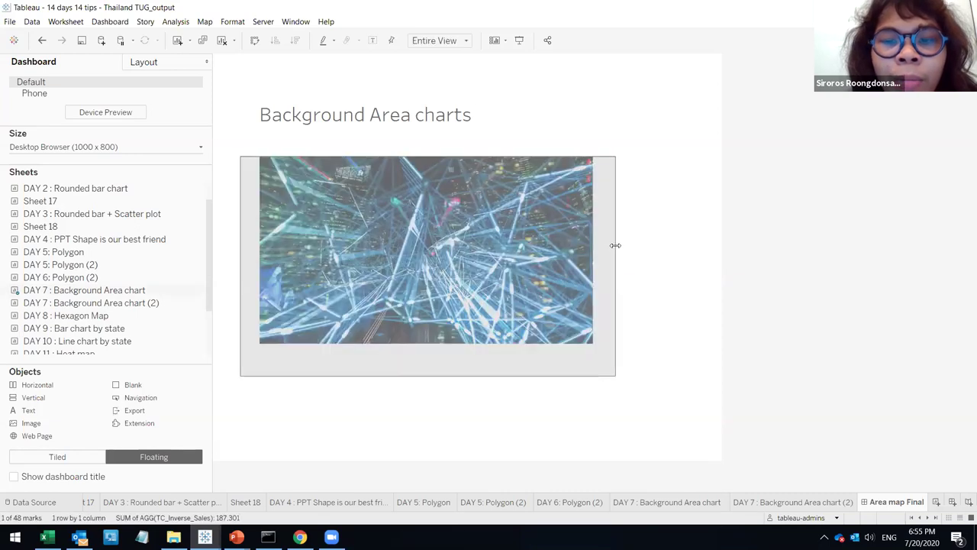
{"action": "left_click", "coordinate": [656, 220]}
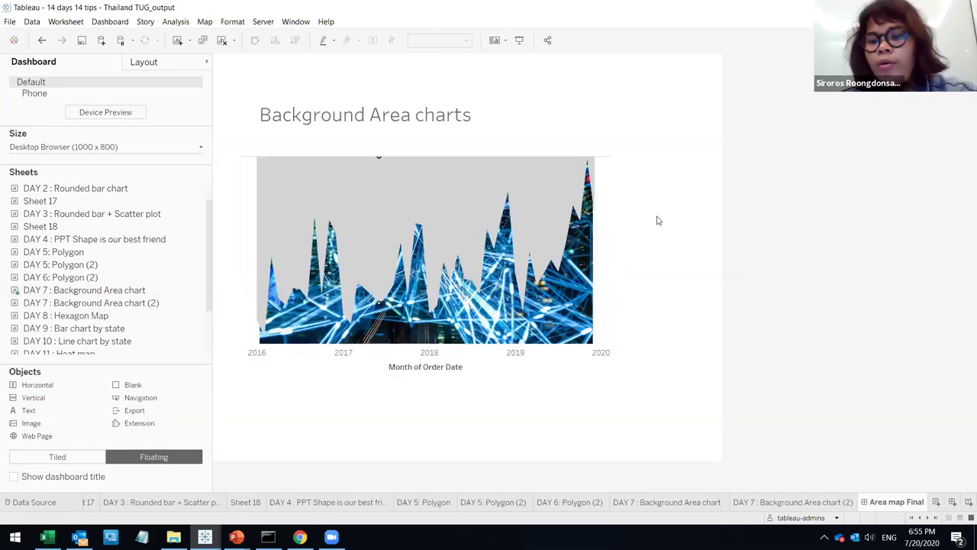
- Bring the following sheets into reach and open the DAY 8 : Hexagon Map worksheet
{"action": "left_click", "coordinate": [927, 517]}
{"action": "left_click", "coordinate": [927, 518]}
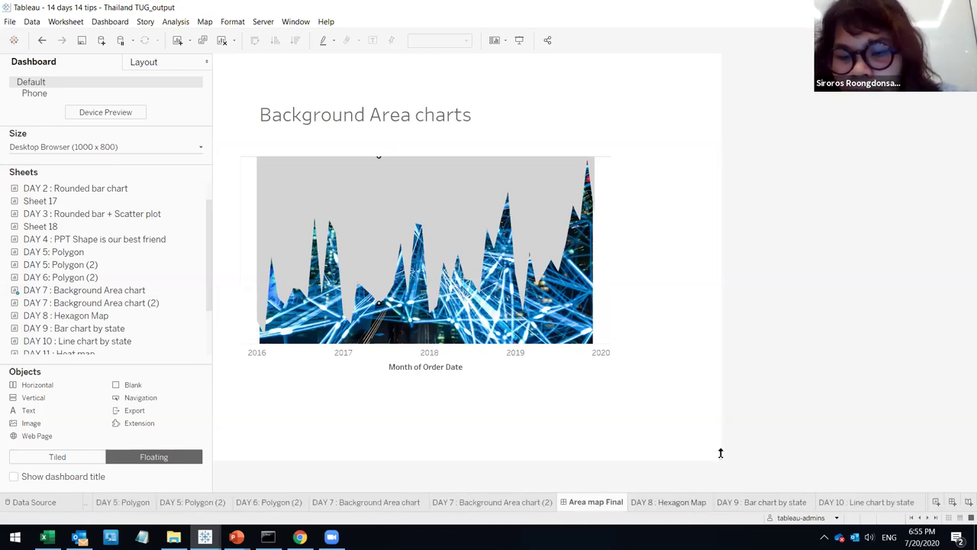
{"action": "key", "text": "ctrl+Tab"}
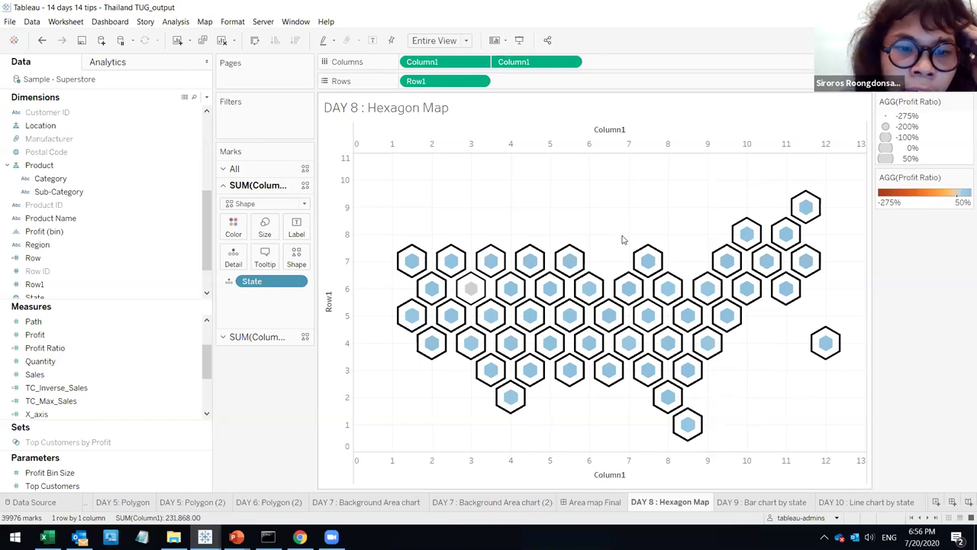
{"action": "mouse_move", "coordinate": [430, 277]}
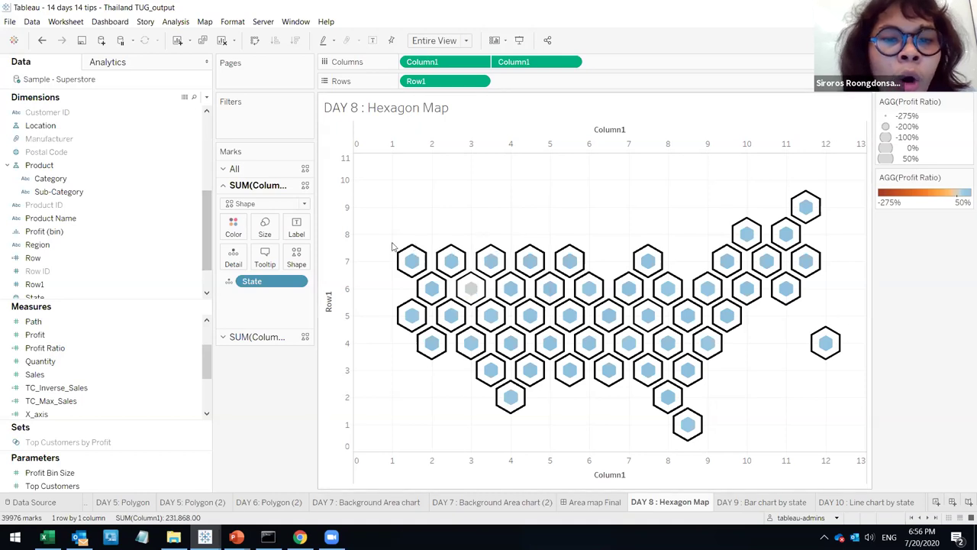
- Review the Area map Final, DAY 7 and DAY 6 sheets, and return to DAY 8 : Hexagon Map
{"action": "left_click", "coordinate": [596, 501]}
{"action": "left_click", "coordinate": [500, 501]}
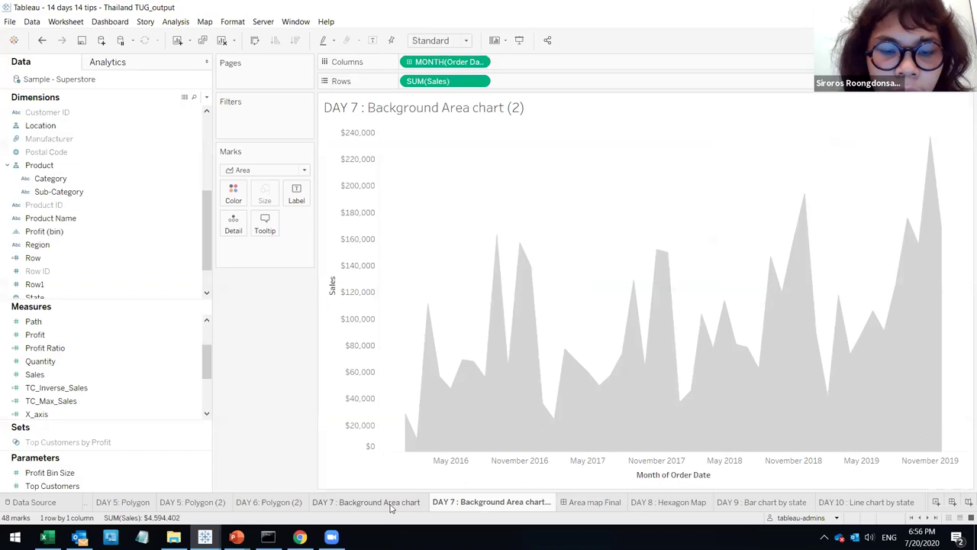
{"action": "left_click", "coordinate": [389, 503]}
{"action": "left_click", "coordinate": [297, 503]}
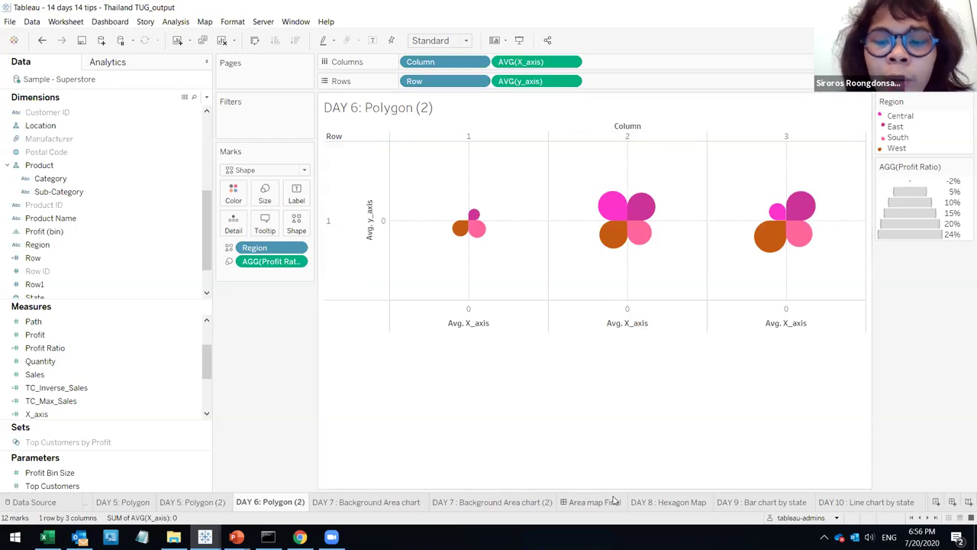
{"action": "mouse_move", "coordinate": [613, 499]}
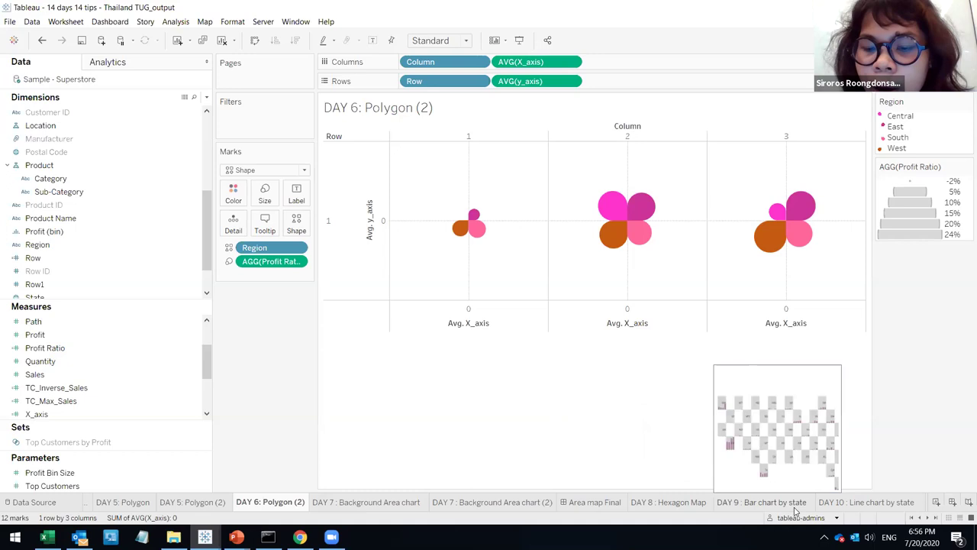
{"action": "left_click", "coordinate": [701, 502]}
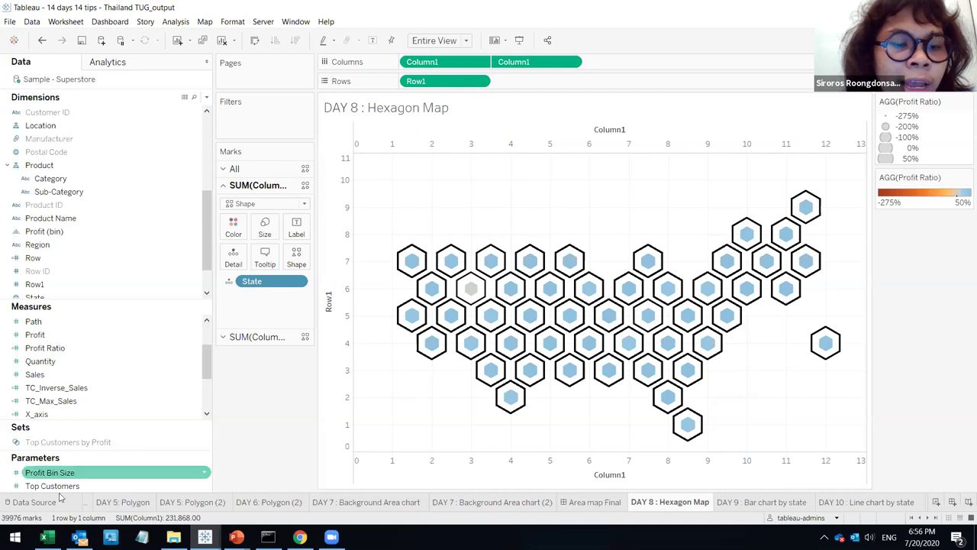
- Inspect the Sheet1 join in the Sample - Superstore data source and remove Sheet1, keeping Orders joined with Hexagon-Map.csv
{"action": "left_click", "coordinate": [19, 502]}
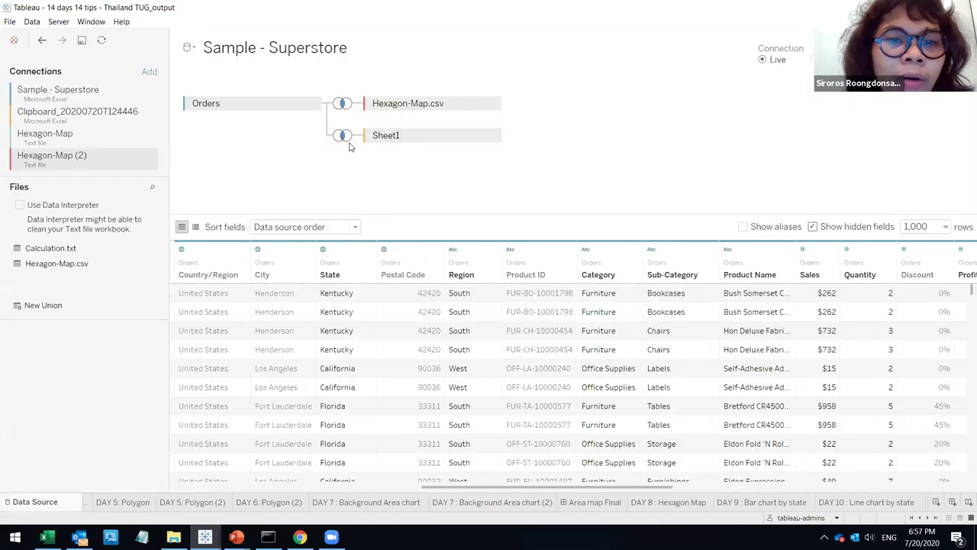
{"action": "right_click", "coordinate": [371, 102]}
{"action": "left_click", "coordinate": [341, 138]}
{"action": "left_click", "coordinate": [341, 137]}
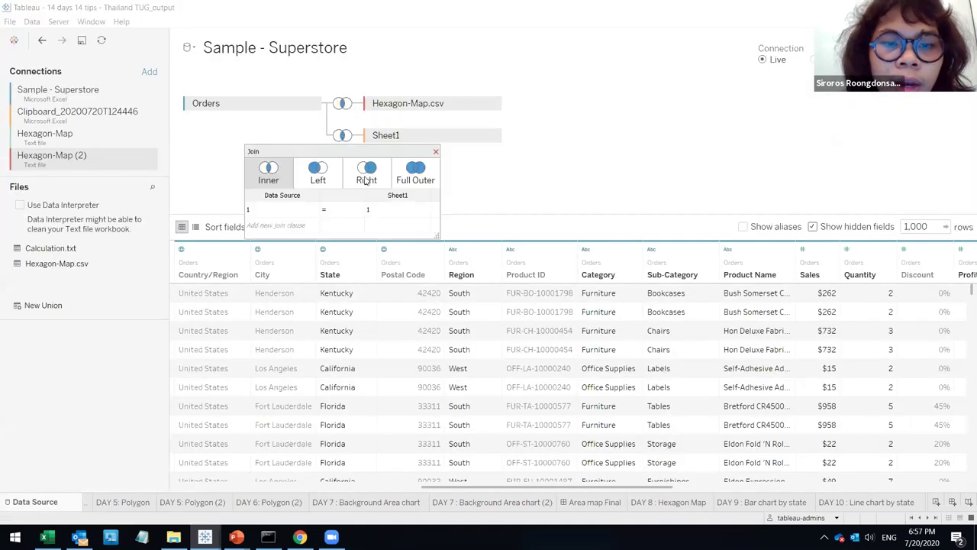
{"action": "right_click", "coordinate": [415, 105]}
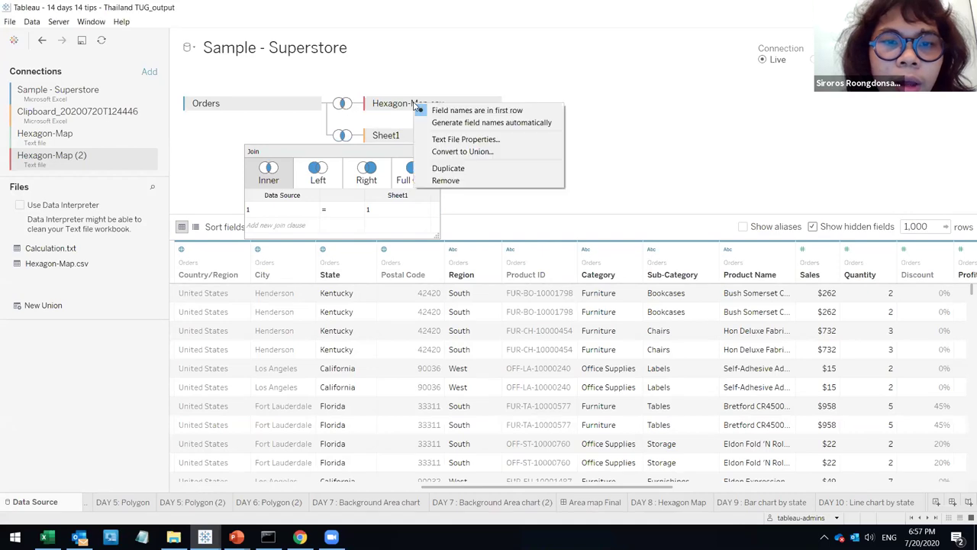
{"action": "left_click", "coordinate": [378, 141]}
{"action": "right_click", "coordinate": [380, 139]}
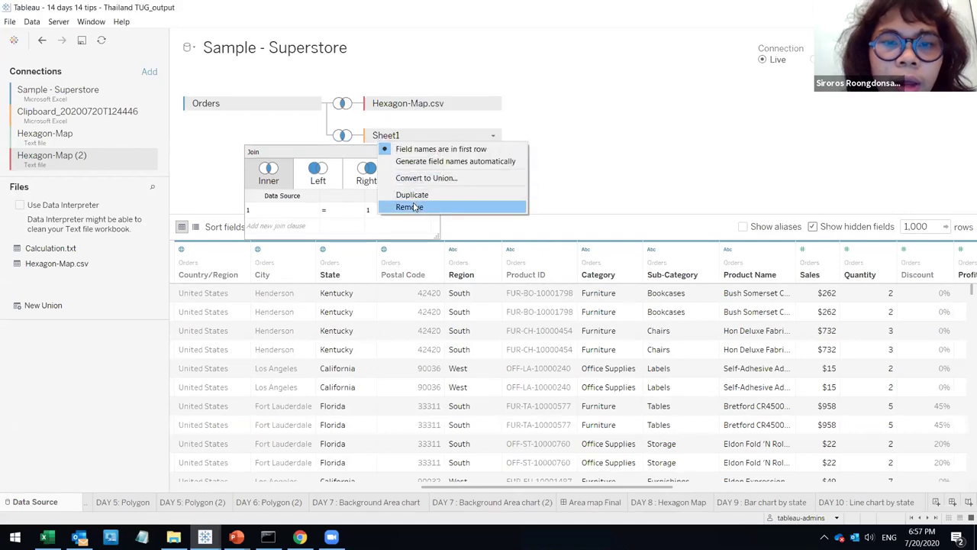
{"action": "left_click", "coordinate": [410, 132]}
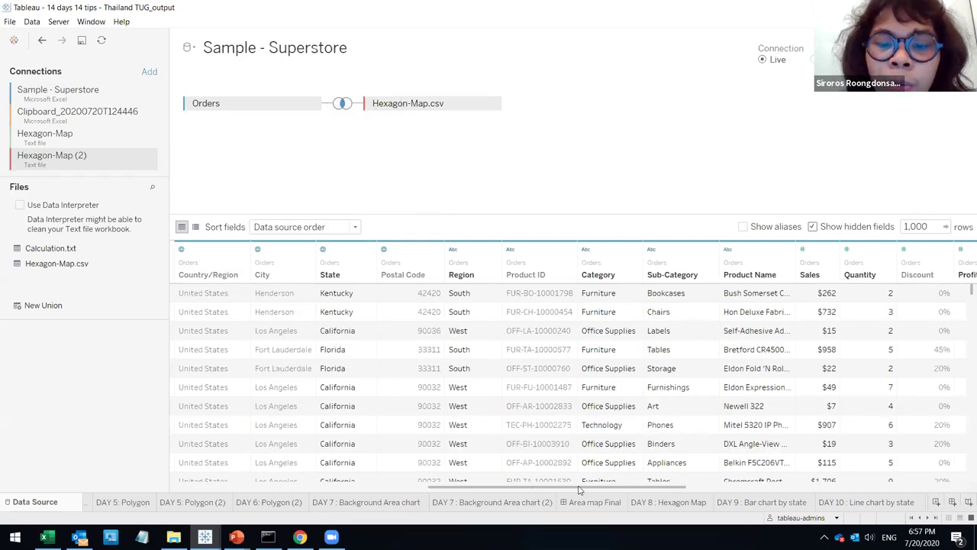
- Look through the remaining columns of the joined Orders and Hexagon-Map data, including the calculated fields
{"action": "left_click_drag", "start_coordinate": [578, 488], "coordinate": [639, 498]}
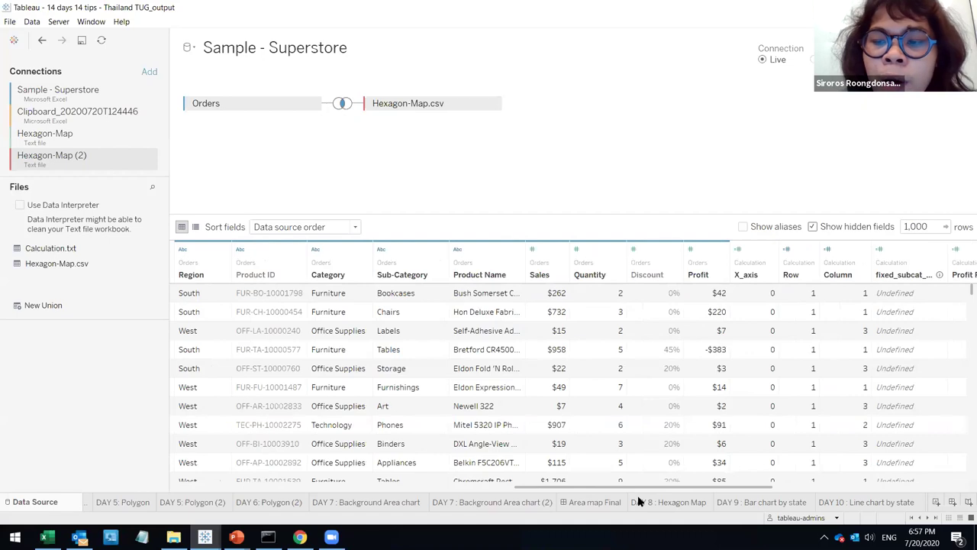
{"action": "left_click", "coordinate": [801, 488]}
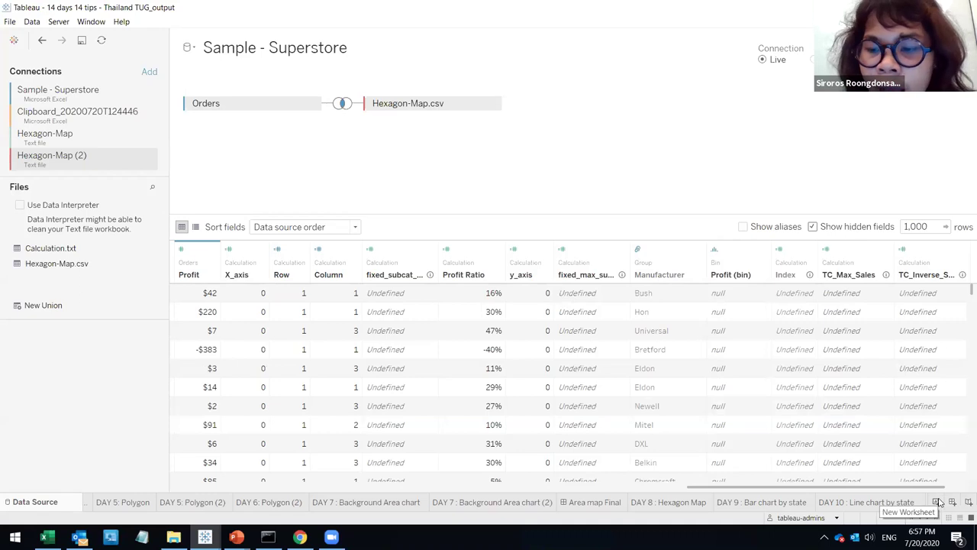
{"action": "mouse_move", "coordinate": [616, 506]}
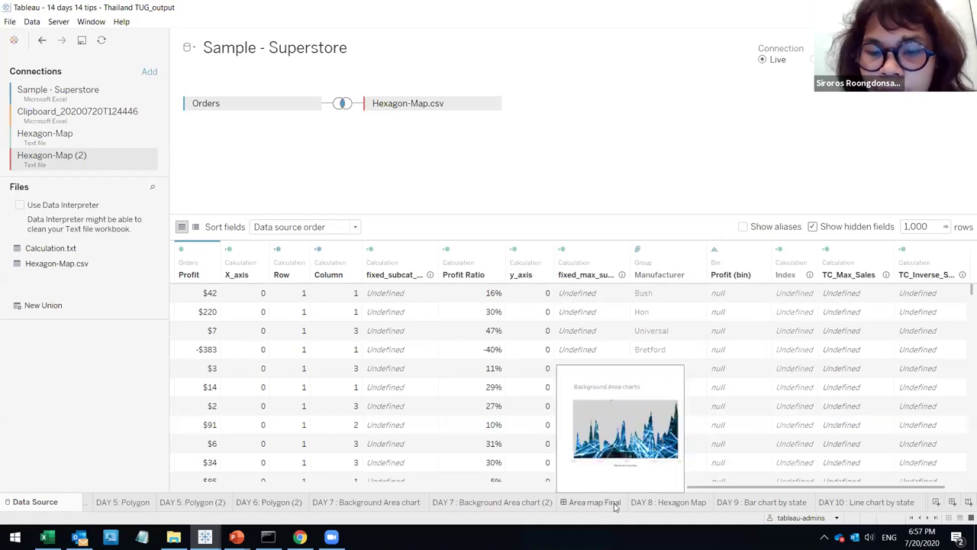
- Examine the state hexagons' details and the Row1 axis on the DAY 8 : Hexagon Map worksheet
{"action": "left_click", "coordinate": [657, 503]}
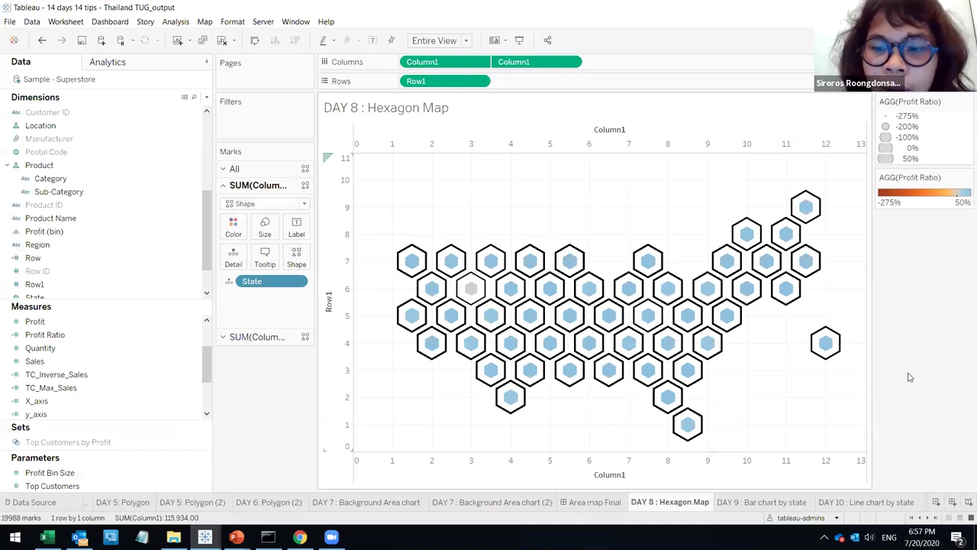
{"action": "mouse_move", "coordinate": [843, 342]}
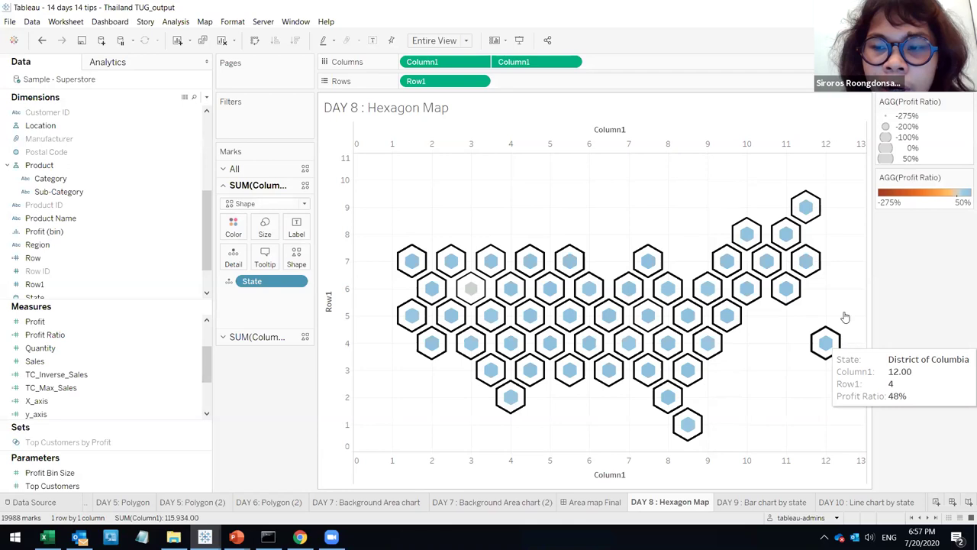
{"action": "mouse_move", "coordinate": [805, 210]}
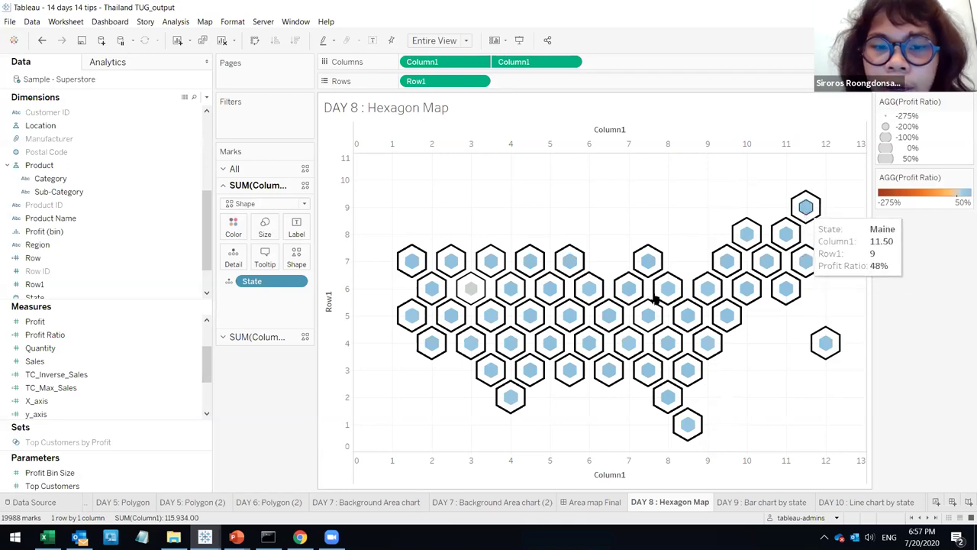
{"action": "left_click", "coordinate": [336, 197]}
{"action": "right_click", "coordinate": [336, 197]}
{"action": "left_click", "coordinate": [564, 197]}
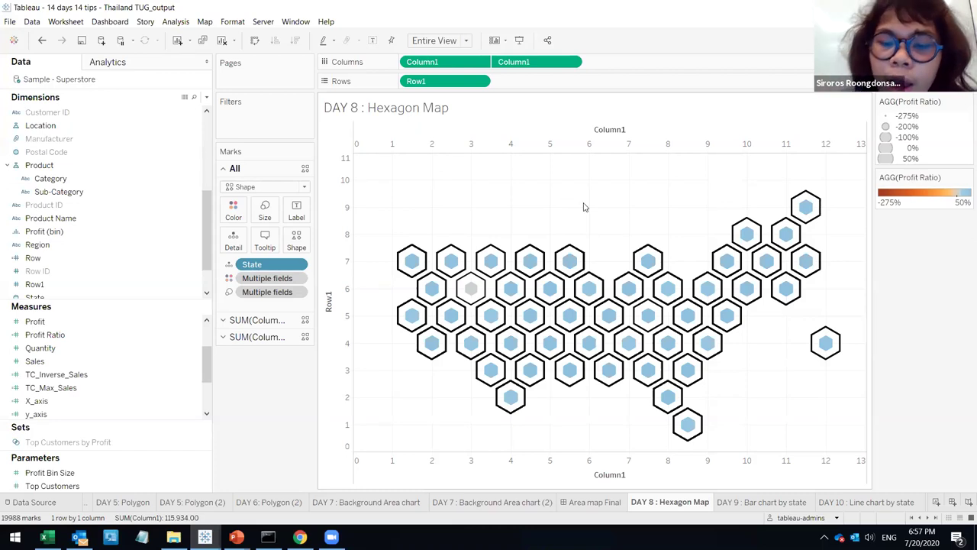
- Duplicate the DAY 8 : Hexagon Map worksheet and clear all fields from the copy
{"action": "right_click", "coordinate": [658, 498]}
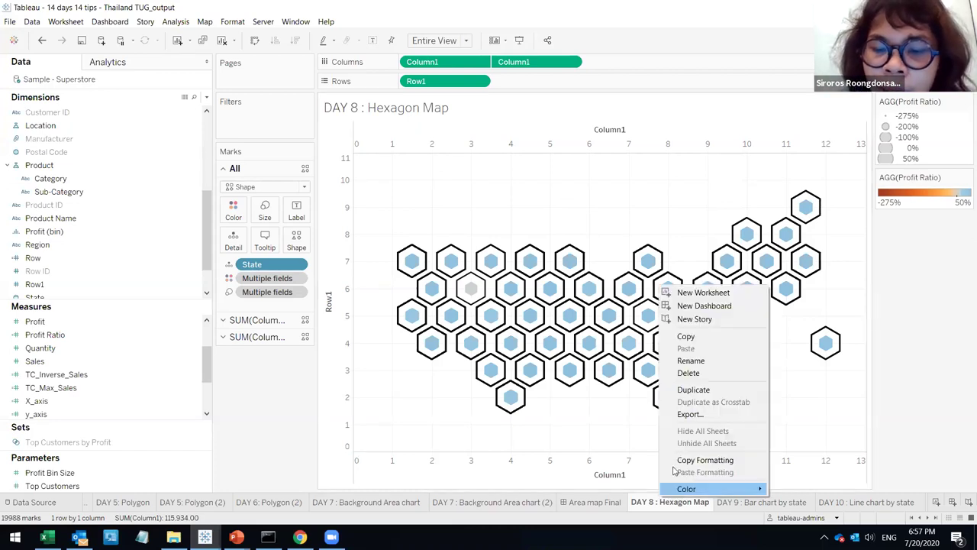
{"action": "left_click", "coordinate": [712, 390]}
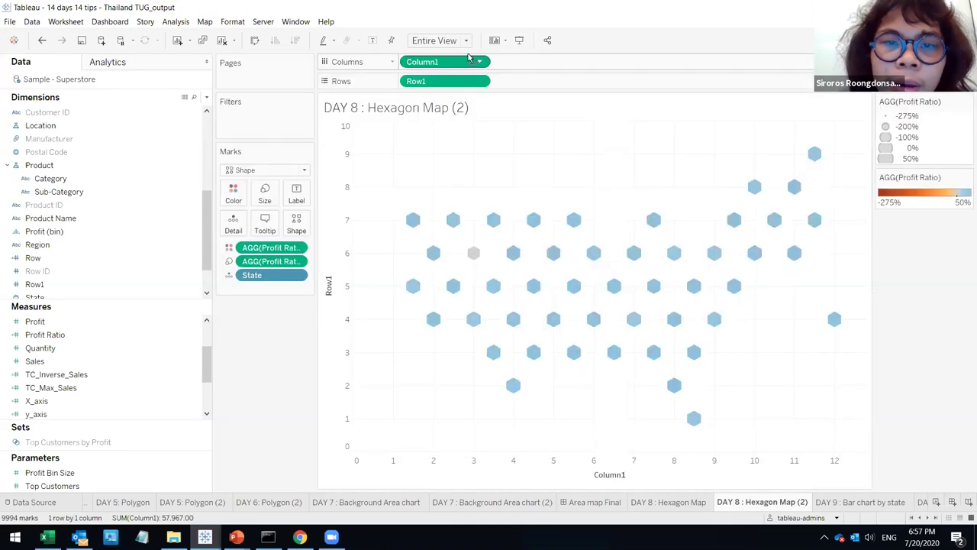
{"action": "left_click_drag", "start_coordinate": [469, 62], "coordinate": [450, 29]}
{"action": "left_click_drag", "start_coordinate": [458, 81], "coordinate": [448, 28]}
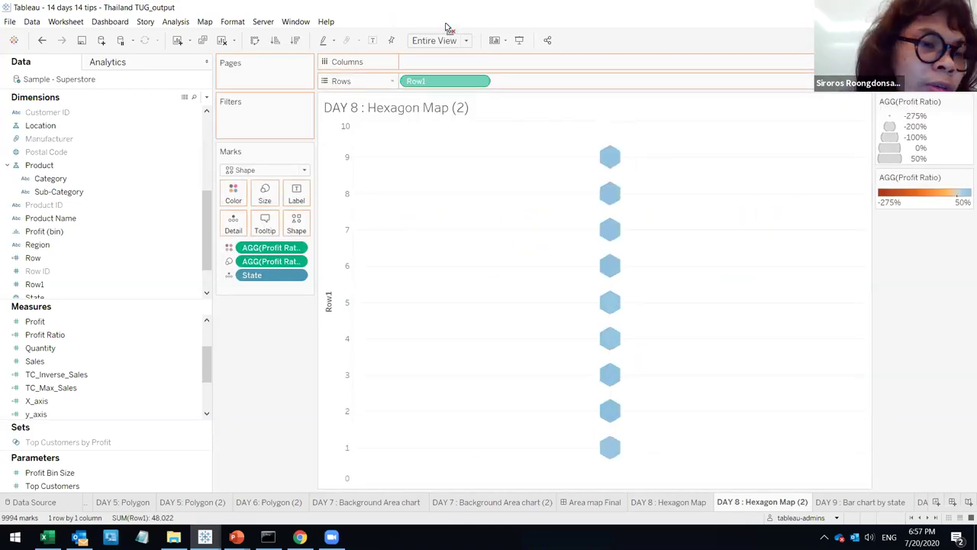
{"action": "left_click_drag", "start_coordinate": [76, 275], "coordinate": [76, 273]}
{"action": "left_click_drag", "start_coordinate": [294, 275], "coordinate": [384, 249]}
{"action": "key", "text": "alt+shift+BackSpace"}
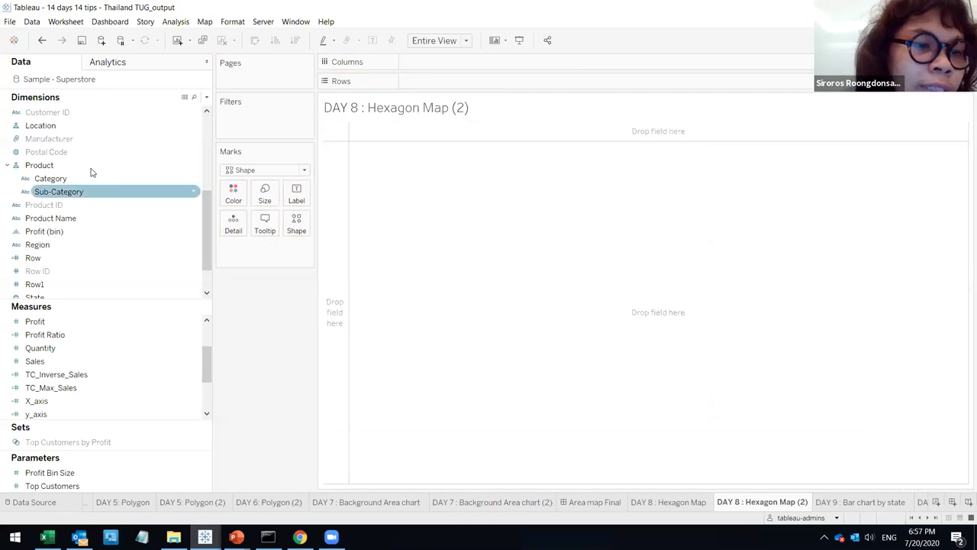
- Place the Row1 dimension on Rows in the cleared Hexagon Map copy
{"action": "scroll", "coordinate": [90, 172], "scroll_direction": "down", "scroll_amount": 1}
{"action": "left_click_drag", "start_coordinate": [79, 244], "coordinate": [443, 84]}
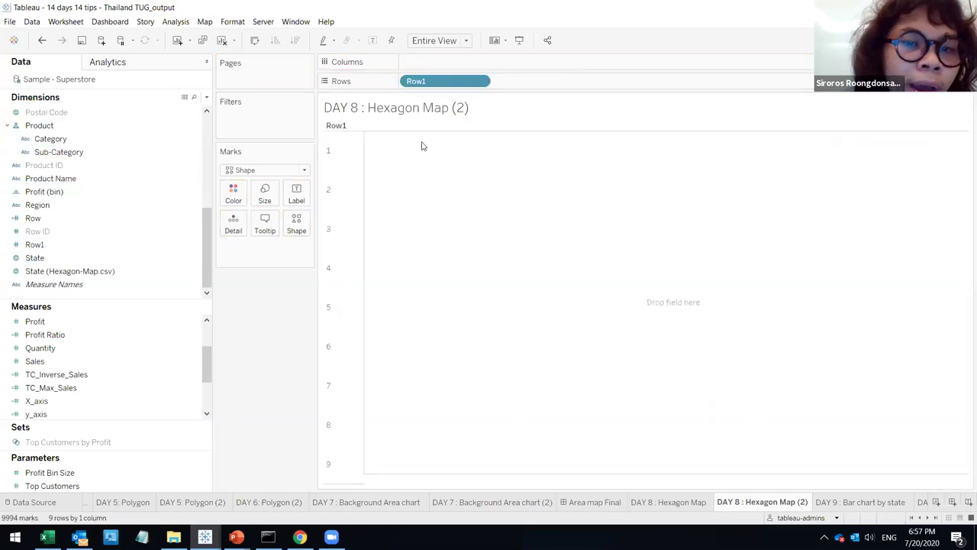
{"action": "left_click", "coordinate": [126, 219]}
{"action": "left_click_drag", "start_coordinate": [127, 204], "coordinate": [453, 82]}
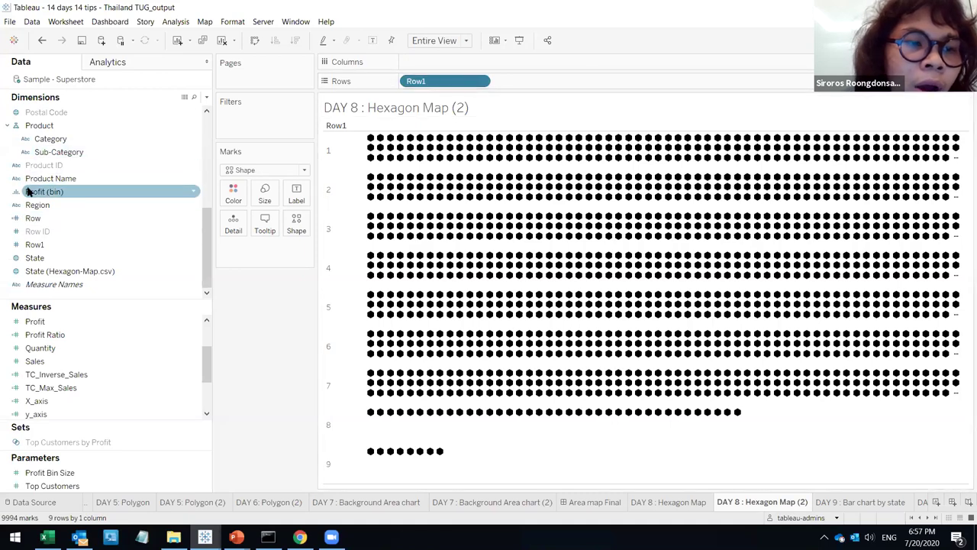
{"action": "left_click_drag", "start_coordinate": [426, 85], "coordinate": [488, 86]}
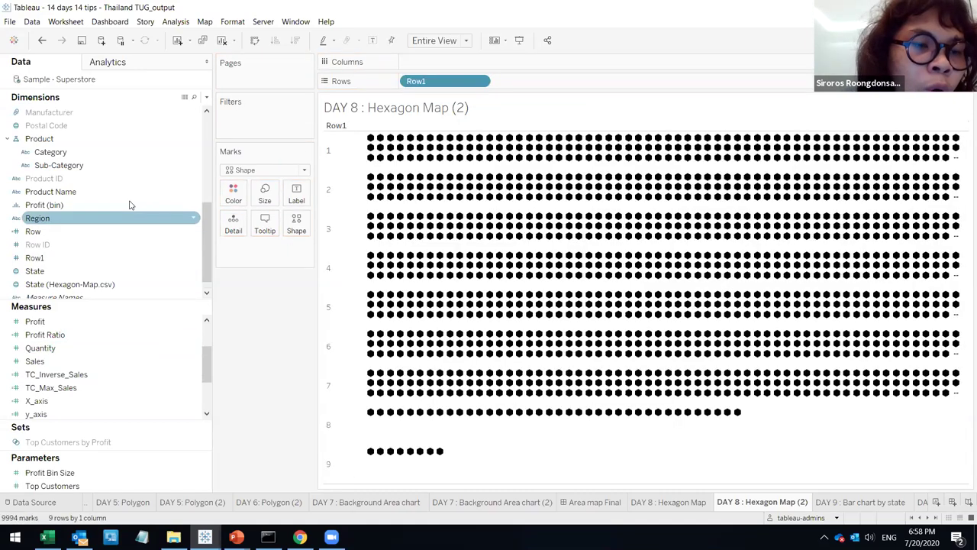
- Add the Column1 dimension to the columns of the DAY 8 : Hexagon Map (2) sheet
{"action": "scroll", "coordinate": [98, 253], "scroll_direction": "down", "scroll_amount": 1}
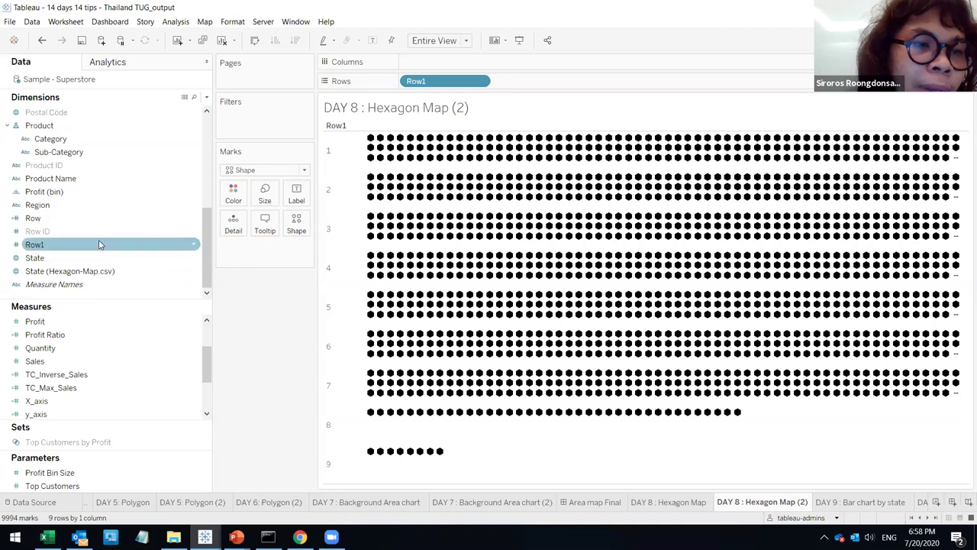
{"action": "scroll", "coordinate": [97, 195], "scroll_direction": "up", "scroll_amount": 3}
{"action": "scroll", "coordinate": [44, 165], "scroll_direction": "up", "scroll_amount": 3}
{"action": "left_click_drag", "start_coordinate": [46, 204], "coordinate": [513, 64]}
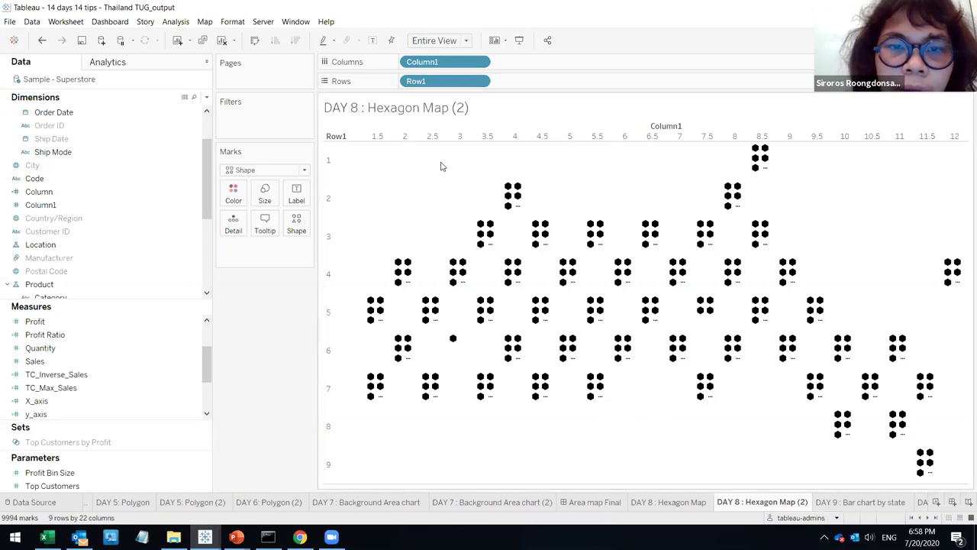
- Delete the DAY 8 : Hexagon Map (2) sheet and create a new blank worksheet
{"action": "right_click", "coordinate": [733, 509]}
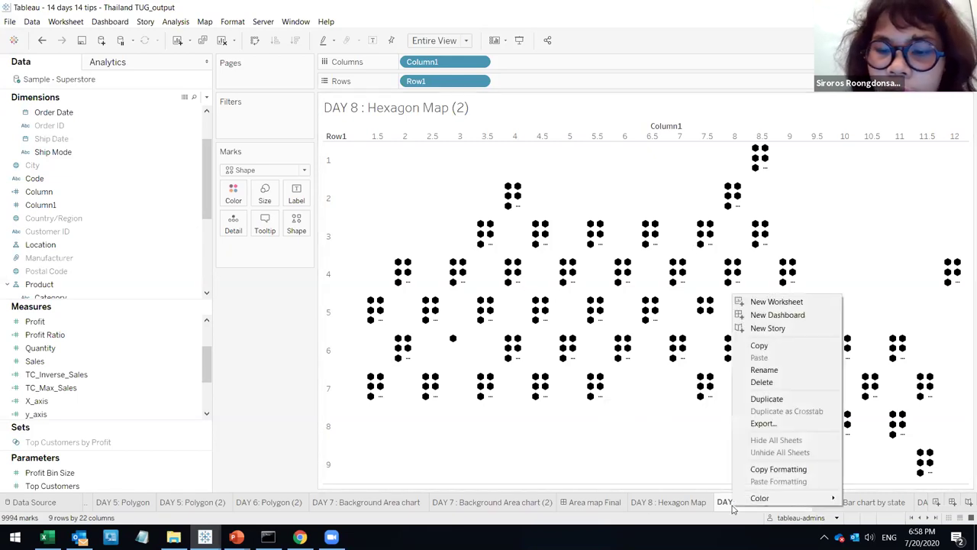
{"action": "key", "text": "Escape"}
{"action": "left_click", "coordinate": [855, 501]}
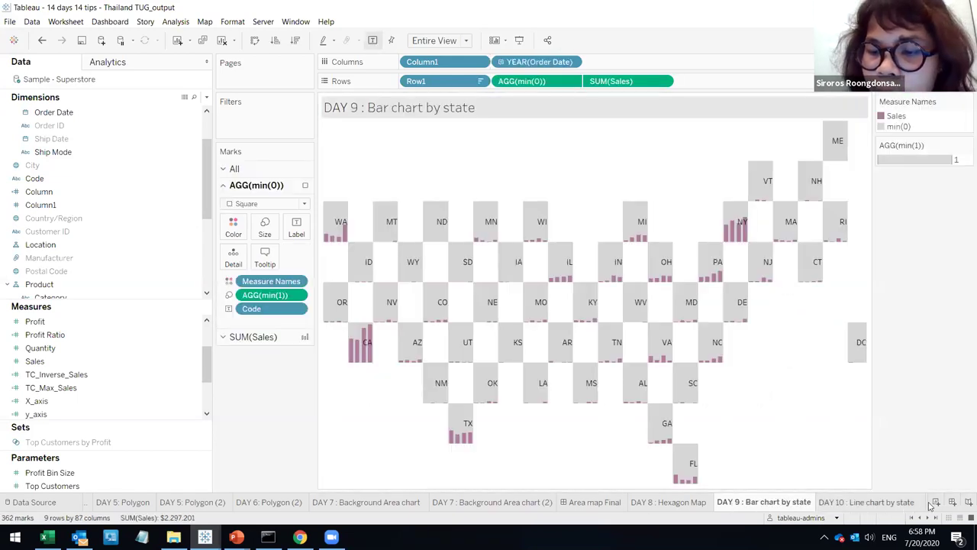
{"action": "left_click", "coordinate": [936, 502]}
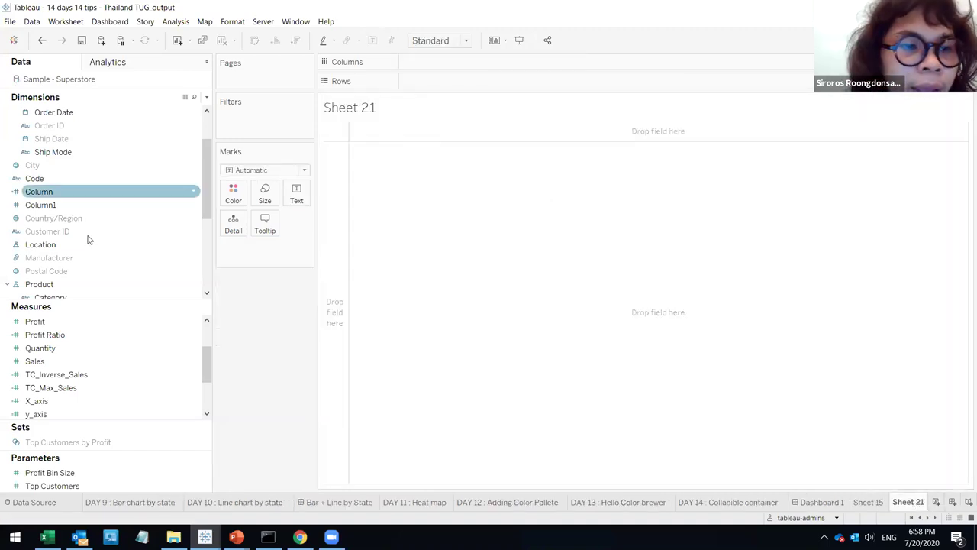
- Place Column1 on the columns and Row1 on the rows of the new worksheet
{"action": "left_click_drag", "start_coordinate": [77, 208], "coordinate": [443, 69]}
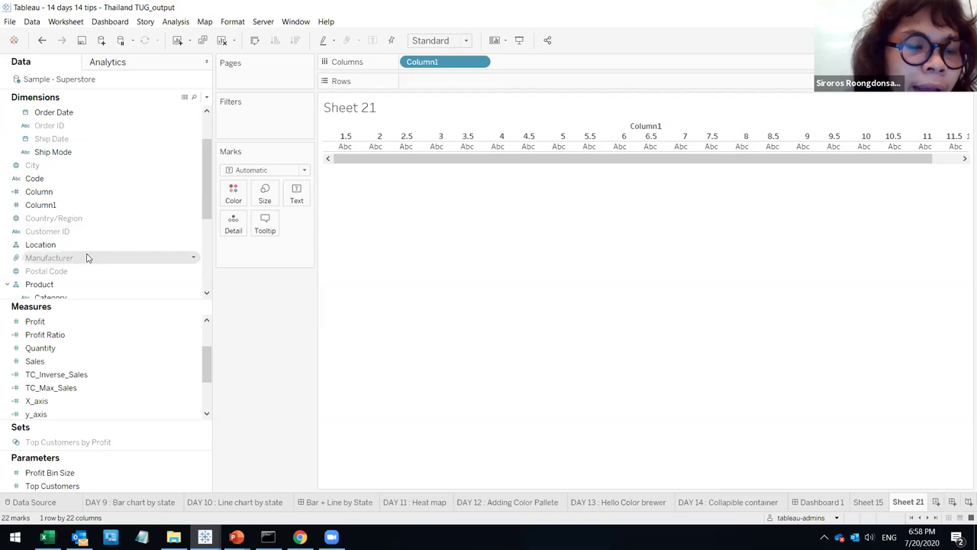
{"action": "scroll", "coordinate": [87, 254], "scroll_direction": "down", "scroll_amount": 1}
{"action": "scroll", "coordinate": [51, 167], "scroll_direction": "down", "scroll_amount": 3}
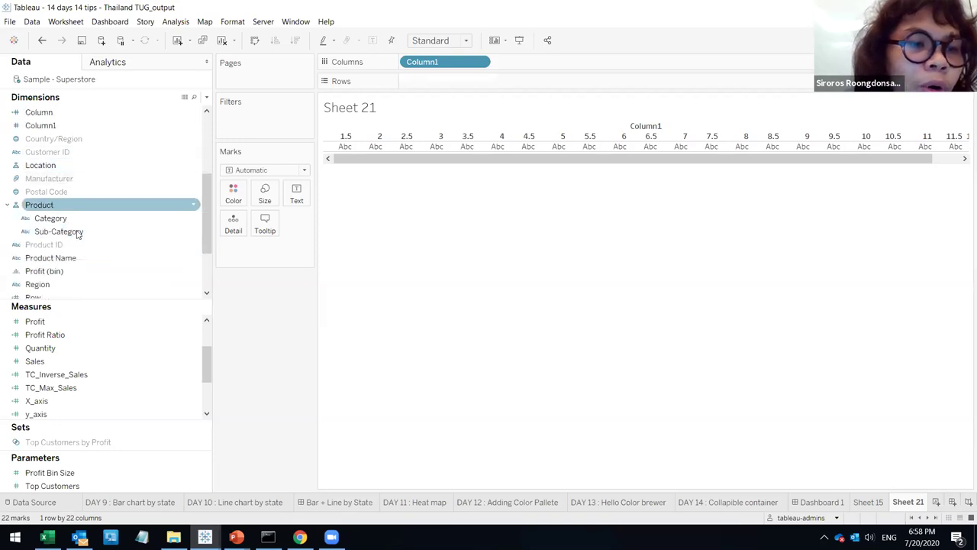
{"action": "left_click_drag", "start_coordinate": [50, 246], "coordinate": [420, 83]}
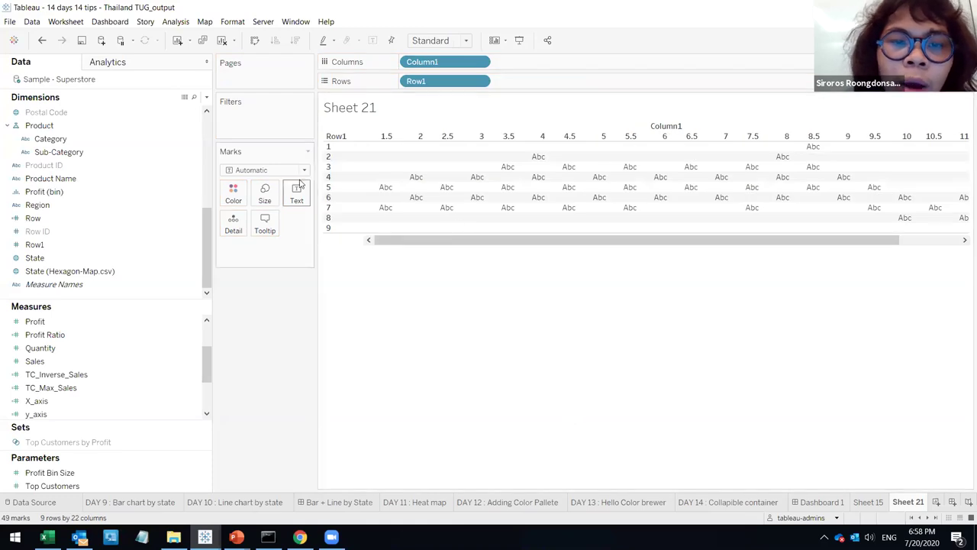
- Change the worksheet's mark type to Shape
{"action": "mouse_move", "coordinate": [435, 193]}
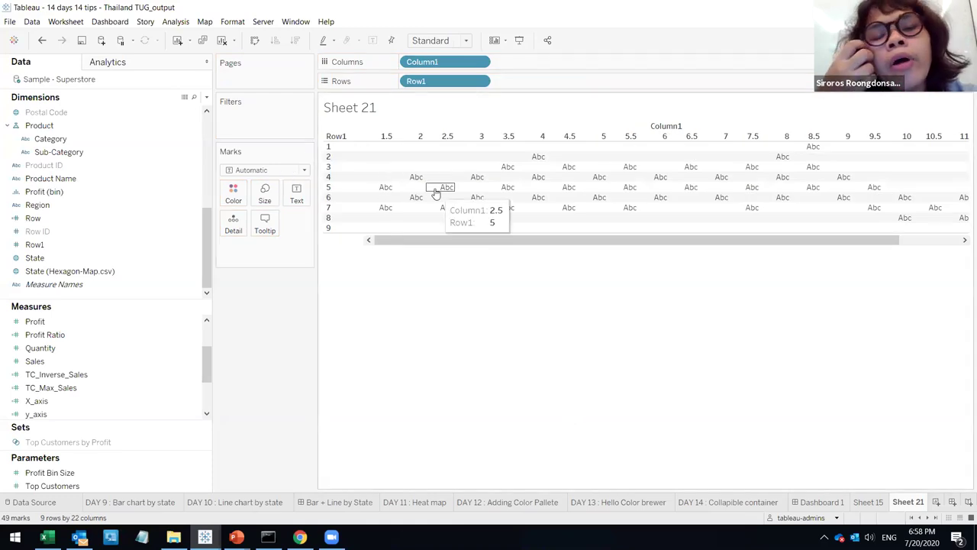
{"action": "left_click", "coordinate": [254, 170]}
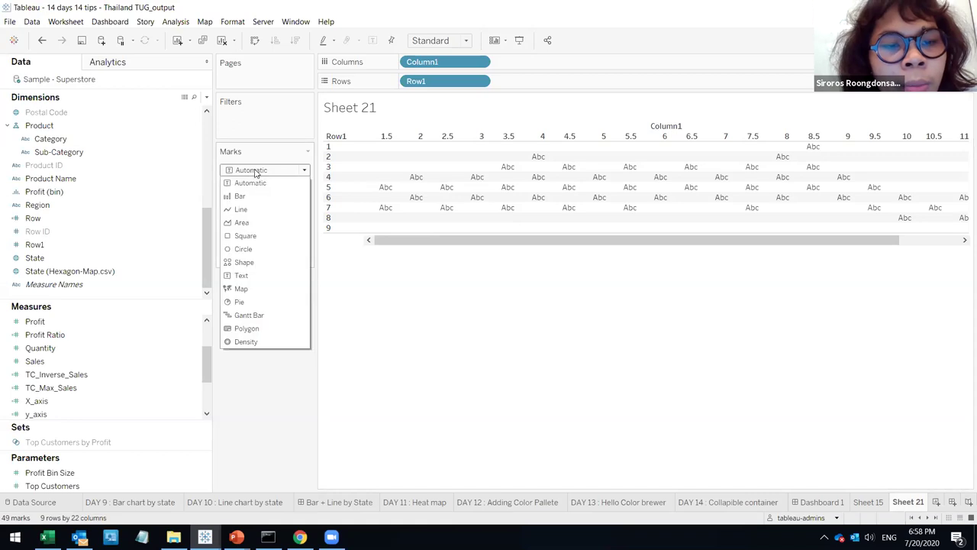
{"action": "left_click", "coordinate": [245, 261]}
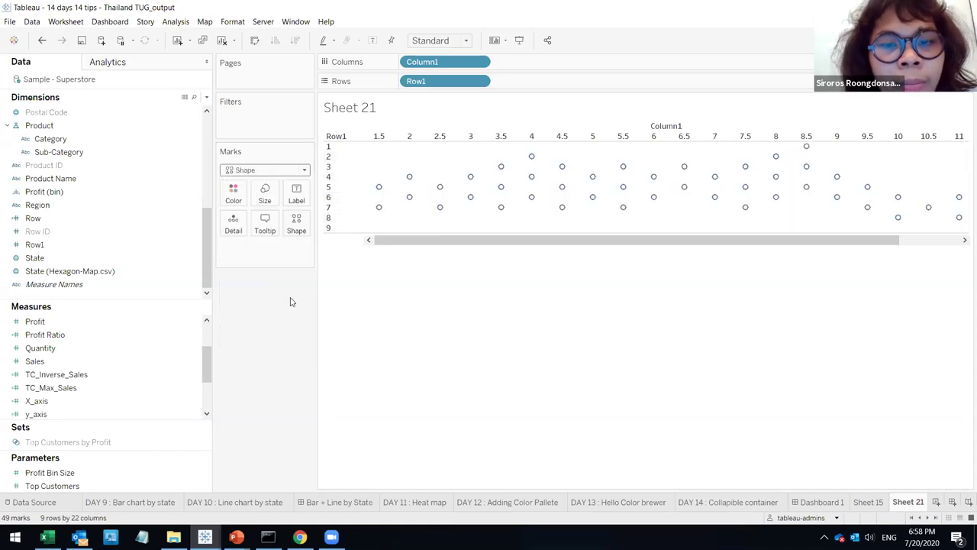
- Assign the outlined hexagon from the T1 shape palette to the marks
{"action": "left_click", "coordinate": [299, 223]}
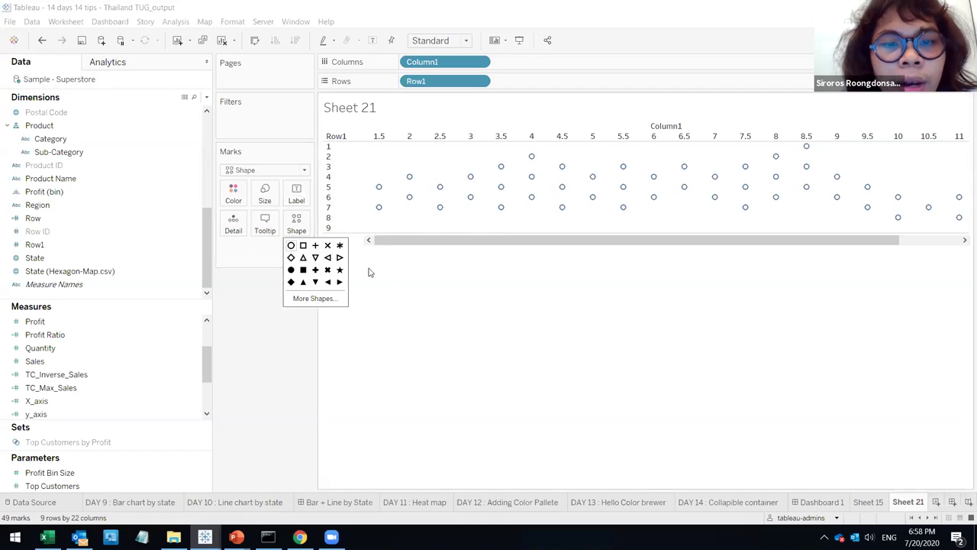
{"action": "left_click", "coordinate": [321, 299]}
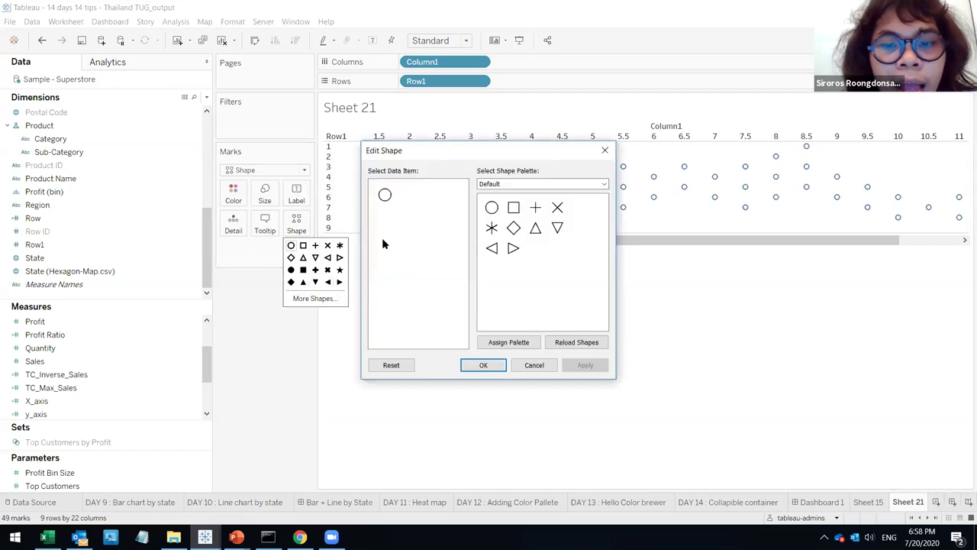
{"action": "left_click", "coordinate": [506, 184]}
{"action": "left_click", "coordinate": [527, 241]}
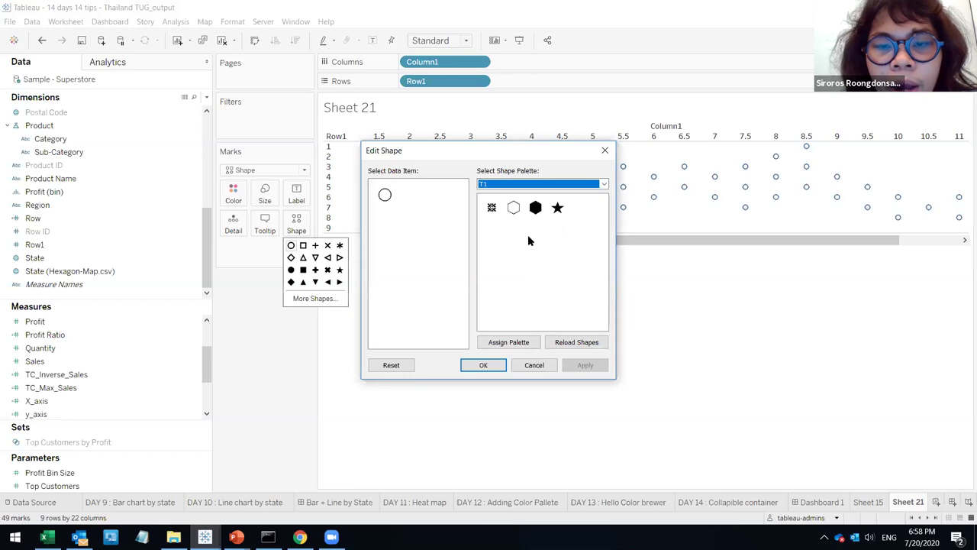
{"action": "left_click", "coordinate": [514, 207]}
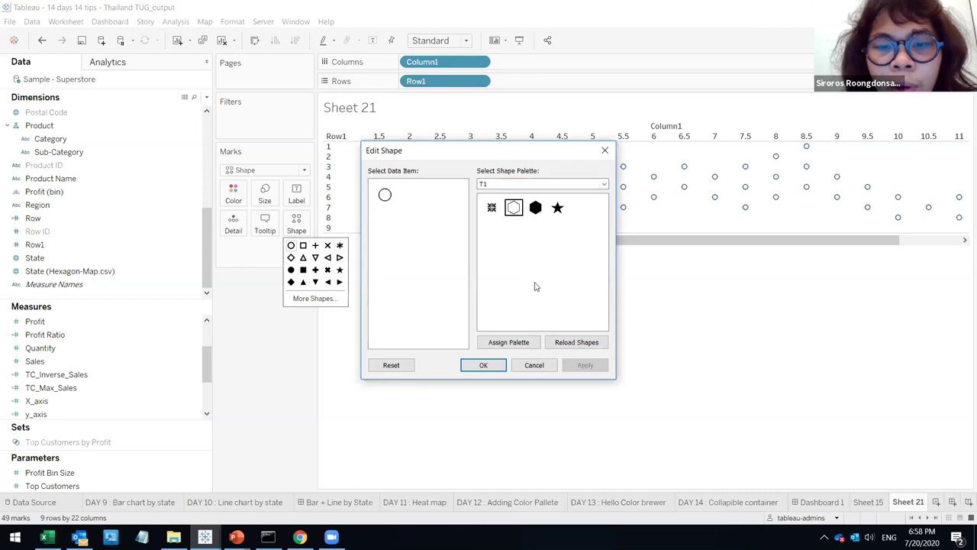
{"action": "left_click", "coordinate": [585, 365]}
{"action": "left_click", "coordinate": [484, 365]}
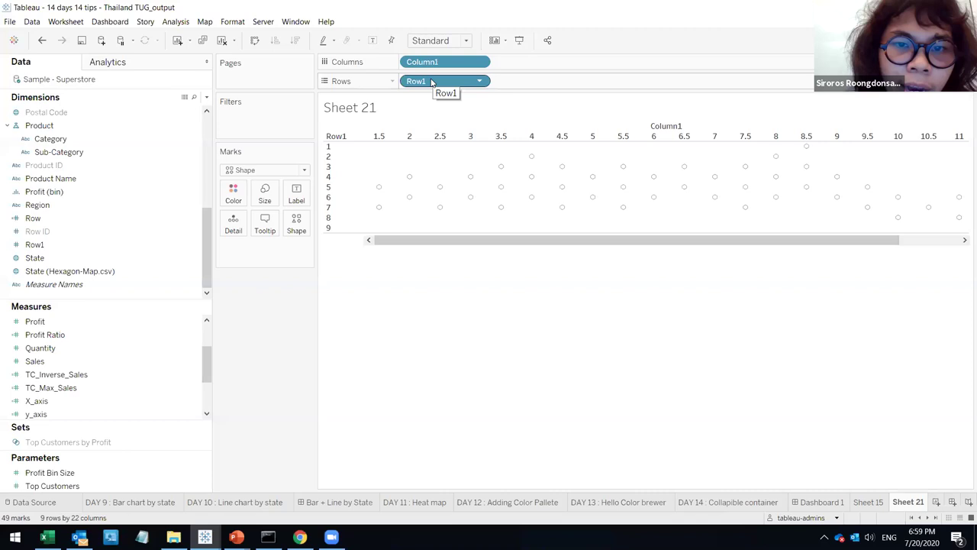
- Move Sheet 21 in the sheet order to just before DAY 9 : Bar chart by state
{"action": "left_click_drag", "start_coordinate": [433, 86], "coordinate": [453, 156]}
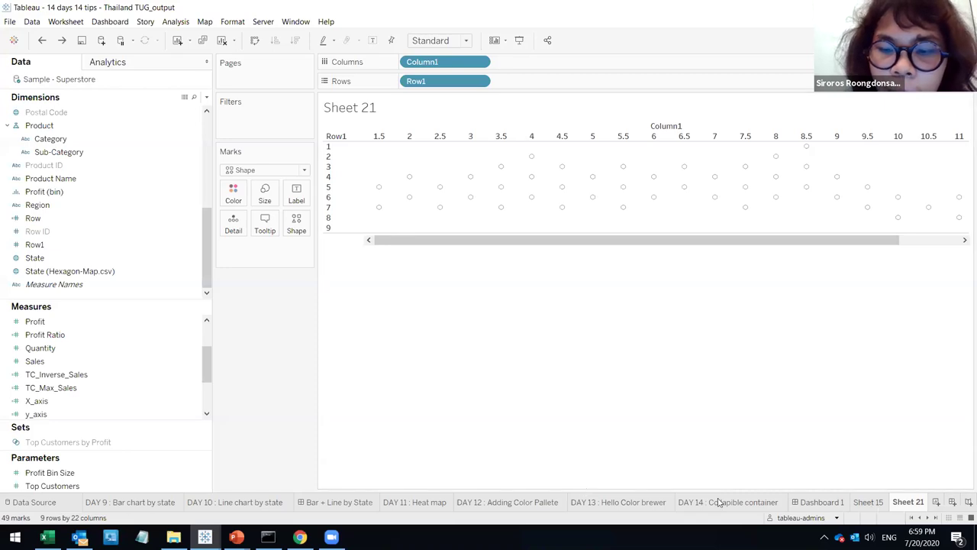
{"action": "mouse_move", "coordinate": [874, 498]}
{"action": "left_mouse_down"}
{"action": "mouse_move", "coordinate": [473, 513]}
{"action": "mouse_move", "coordinate": [187, 503]}
{"action": "left_mouse_up"}
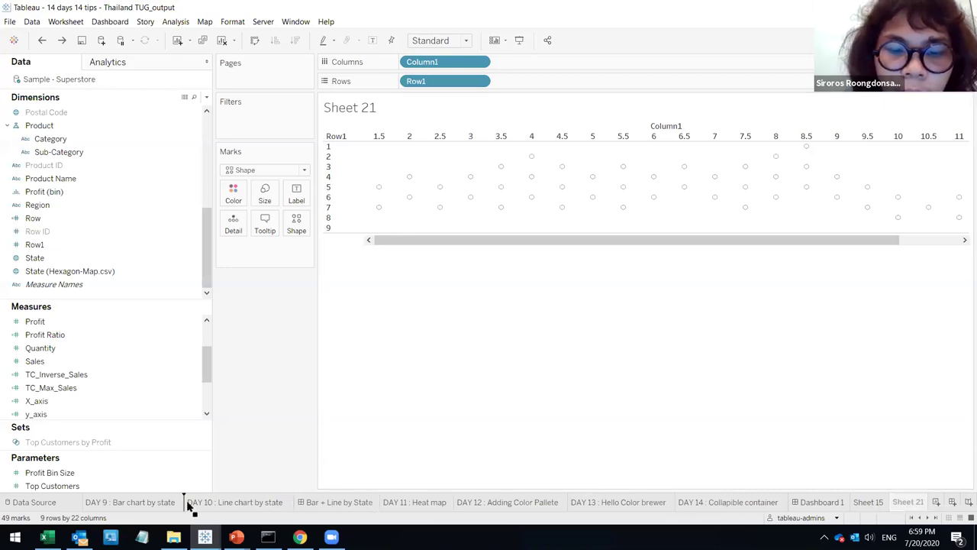
{"action": "left_click_drag", "start_coordinate": [126, 507], "coordinate": [81, 498]}
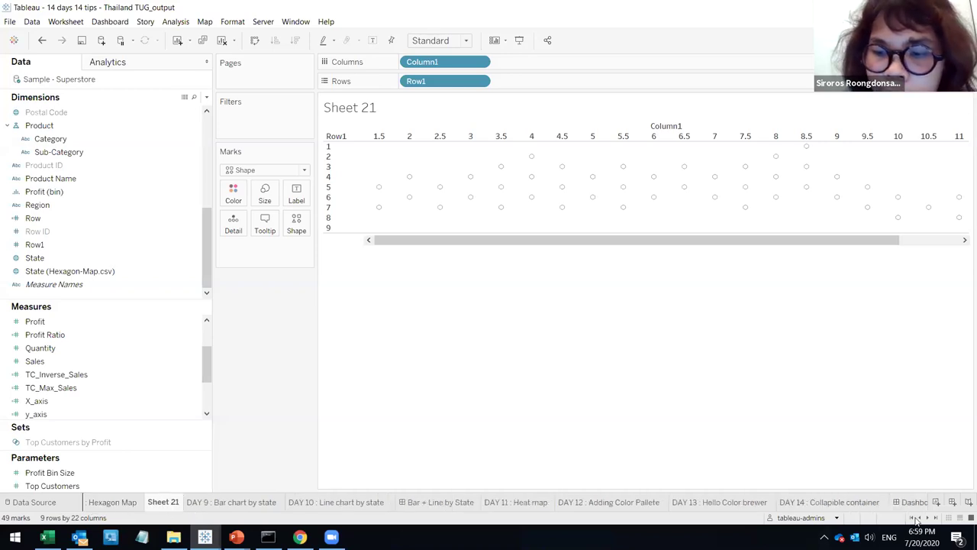
- Check the DAY 8 : Hexagon Map sheet for reference and add State to the marks' detail on Sheet 21
{"action": "left_click", "coordinate": [918, 519]}
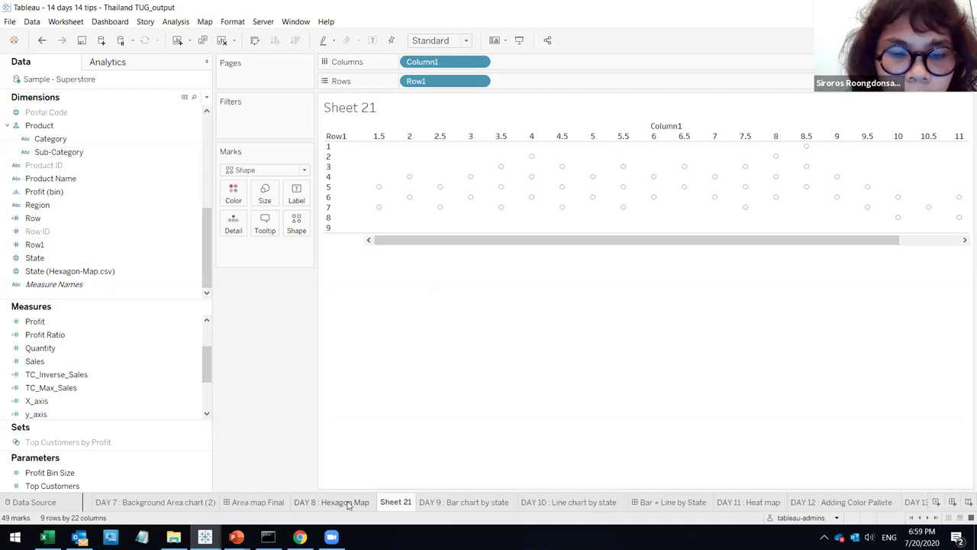
{"action": "left_click", "coordinate": [335, 502]}
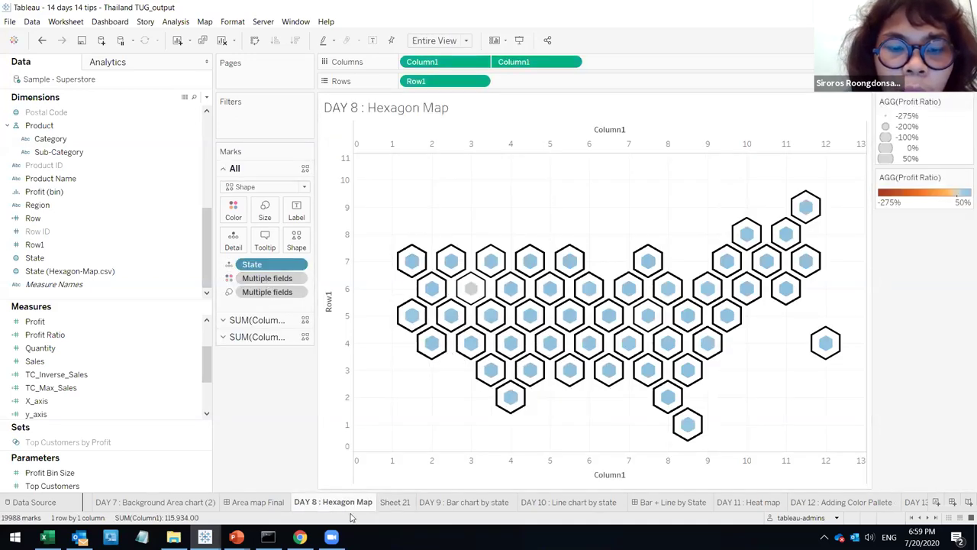
{"action": "left_click", "coordinate": [394, 502]}
{"action": "left_click_drag", "start_coordinate": [84, 265], "coordinate": [234, 226]}
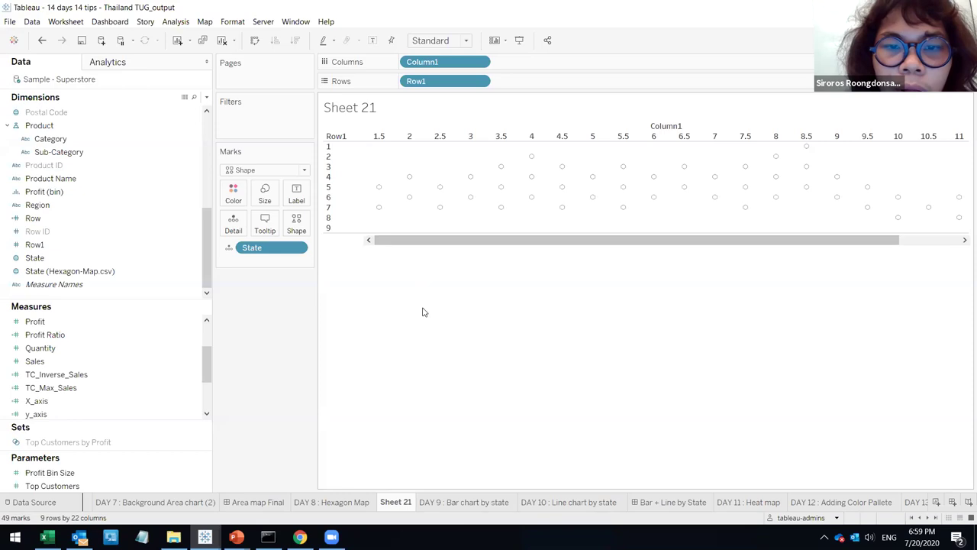
- Convert the Row1 field on the rows and the Column1 field on the columns to continuous
{"action": "left_click_drag", "start_coordinate": [439, 62], "coordinate": [514, 94]}
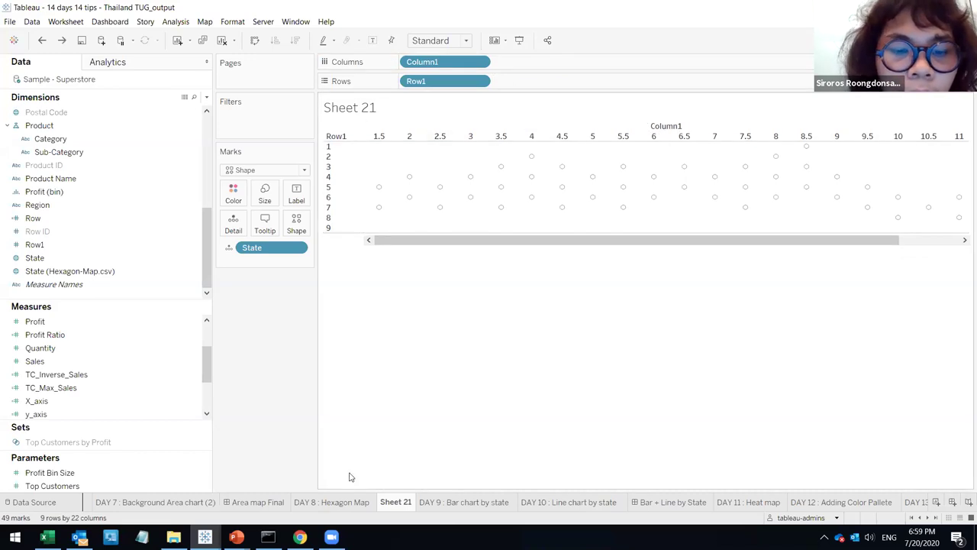
{"action": "left_click", "coordinate": [349, 502]}
{"action": "left_click", "coordinate": [402, 503]}
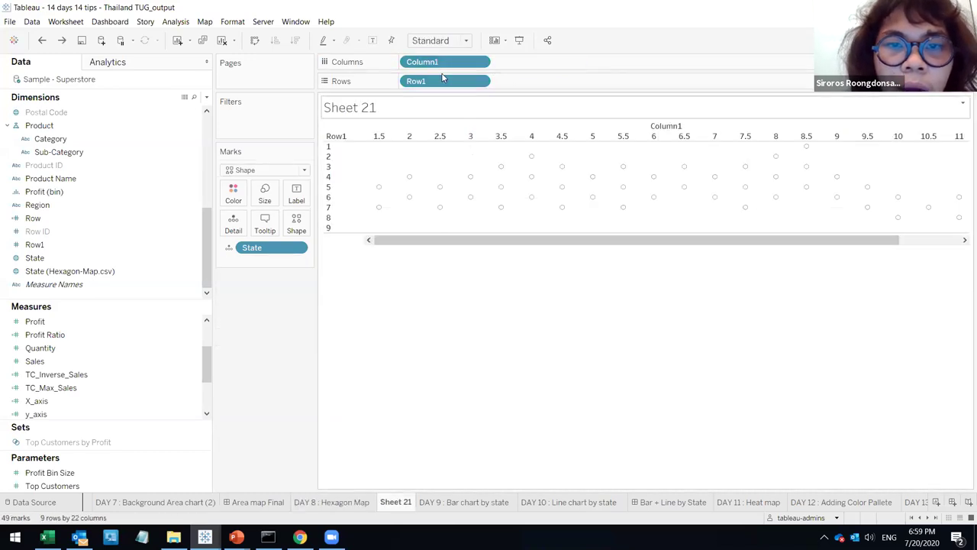
{"action": "right_click", "coordinate": [447, 63]}
{"action": "key", "text": "Escape"}
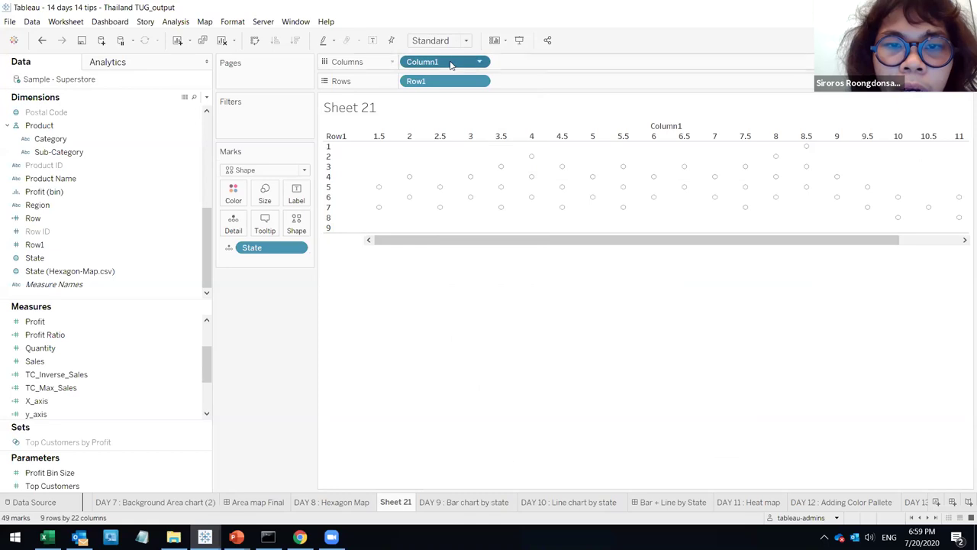
{"action": "right_click", "coordinate": [437, 82]}
{"action": "left_click", "coordinate": [436, 96]}
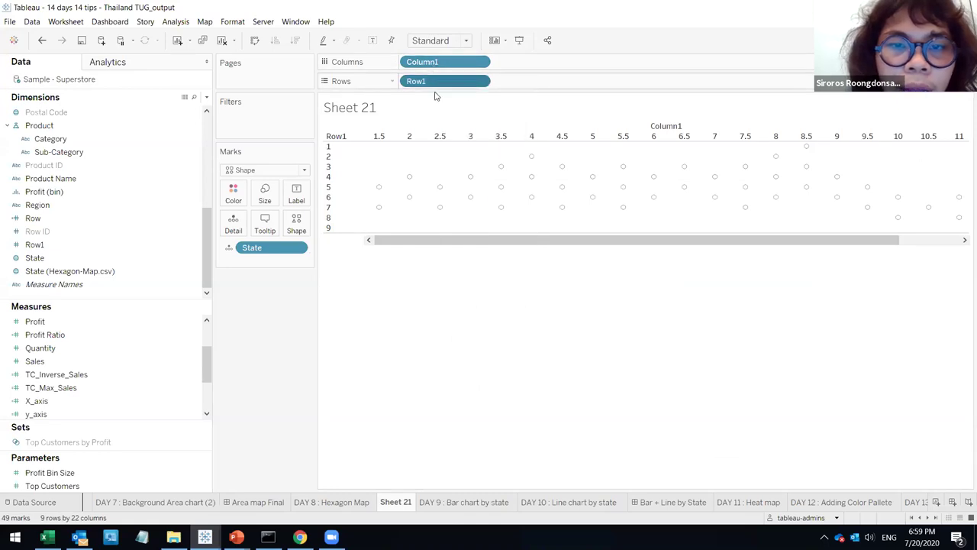
{"action": "right_click", "coordinate": [439, 80]}
{"action": "left_click", "coordinate": [481, 257]}
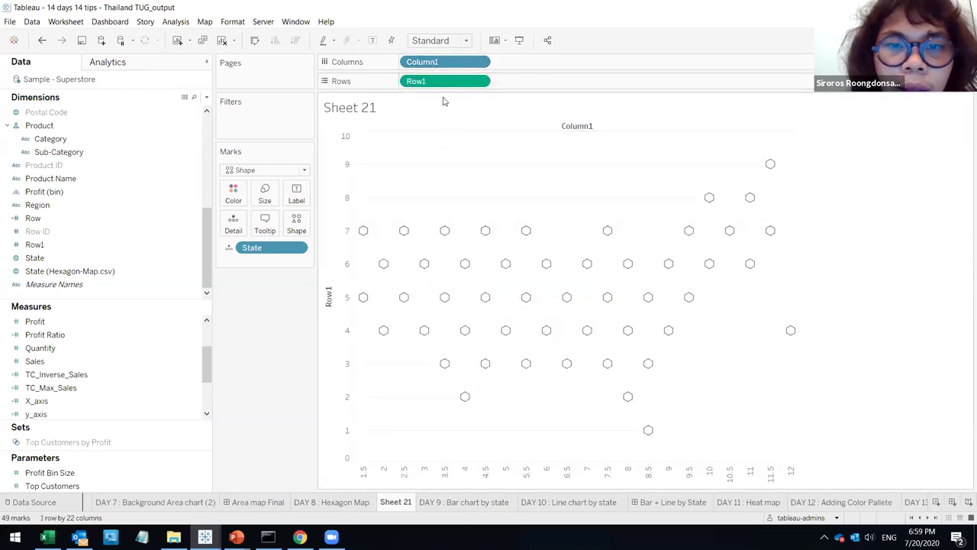
{"action": "right_click", "coordinate": [440, 63]}
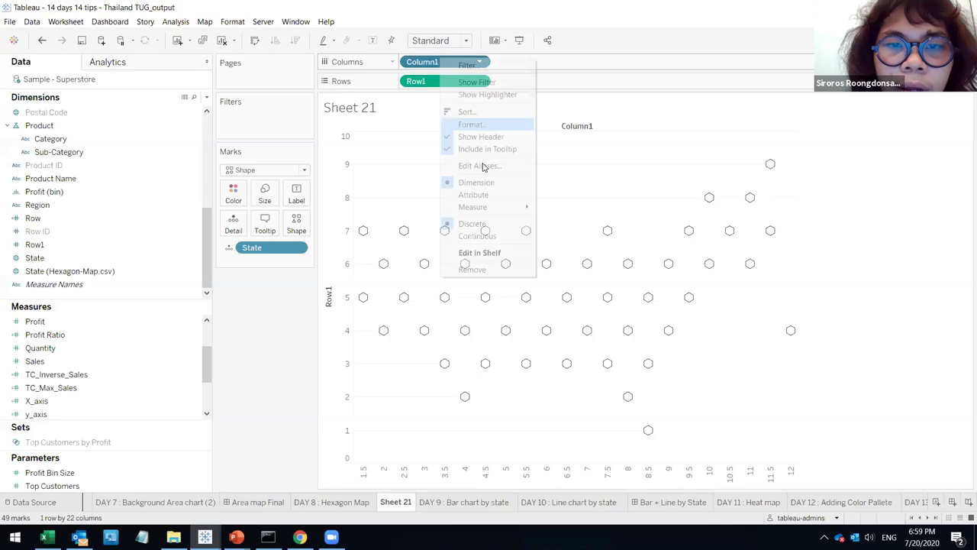
{"action": "left_click", "coordinate": [485, 237]}
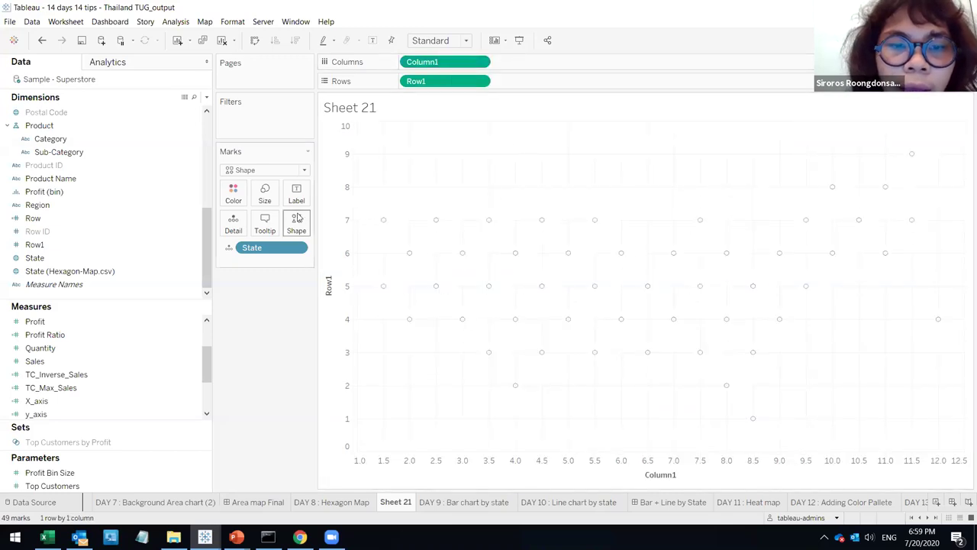
- Enlarge the hexagon marks until neighbouring hexagons almost touch
{"action": "left_click", "coordinate": [268, 195]}
{"action": "left_click_drag", "start_coordinate": [303, 229], "coordinate": [325, 227]}
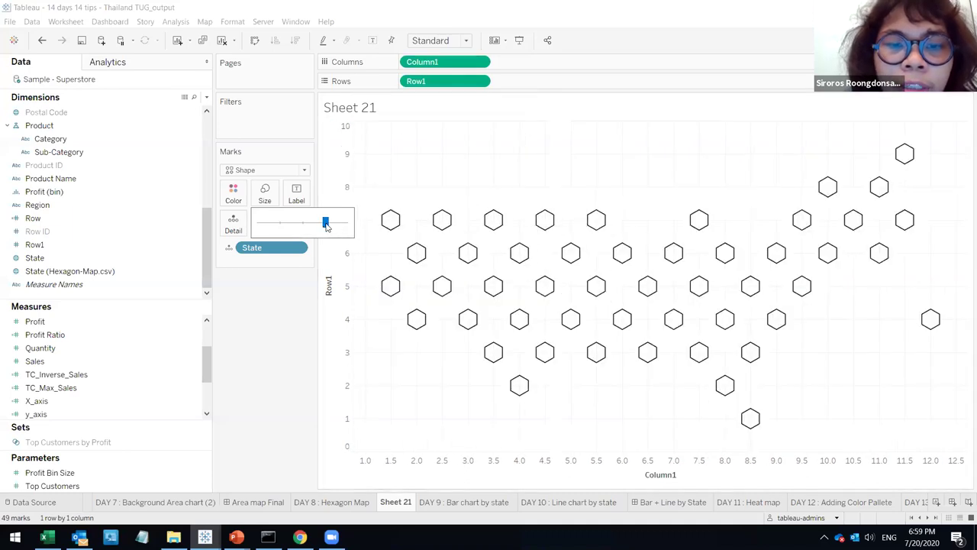
{"action": "left_click_drag", "start_coordinate": [331, 226], "coordinate": [333, 226]}
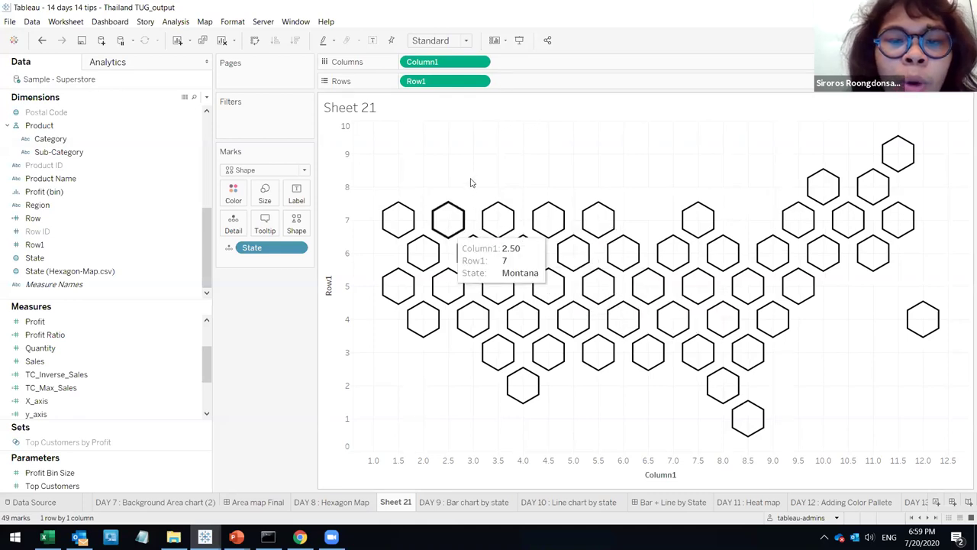
- Add a second Column1 to the columns and give its marks the filled hexagon shape from the T1 palette
{"action": "left_click_drag", "start_coordinate": [600, 107], "coordinate": [644, 166]}
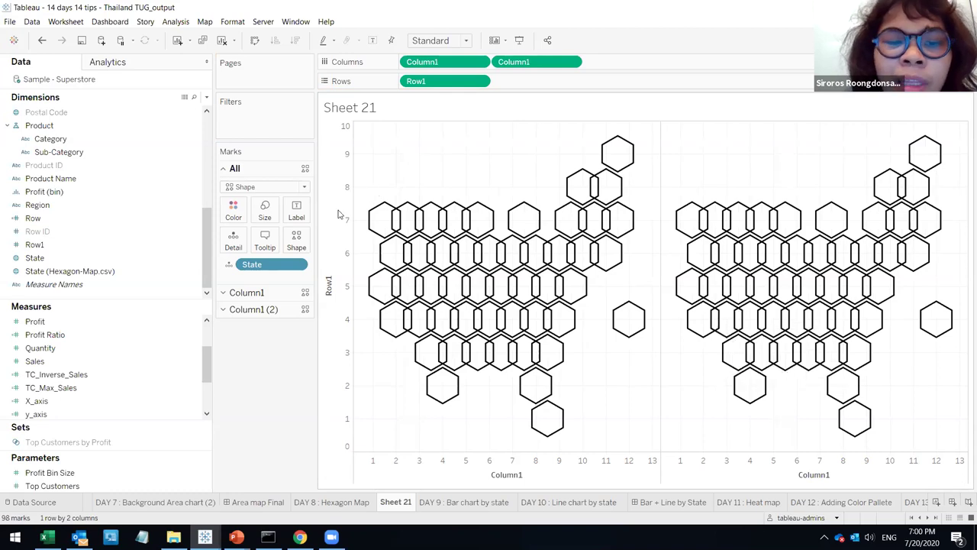
{"action": "left_click", "coordinate": [298, 309]}
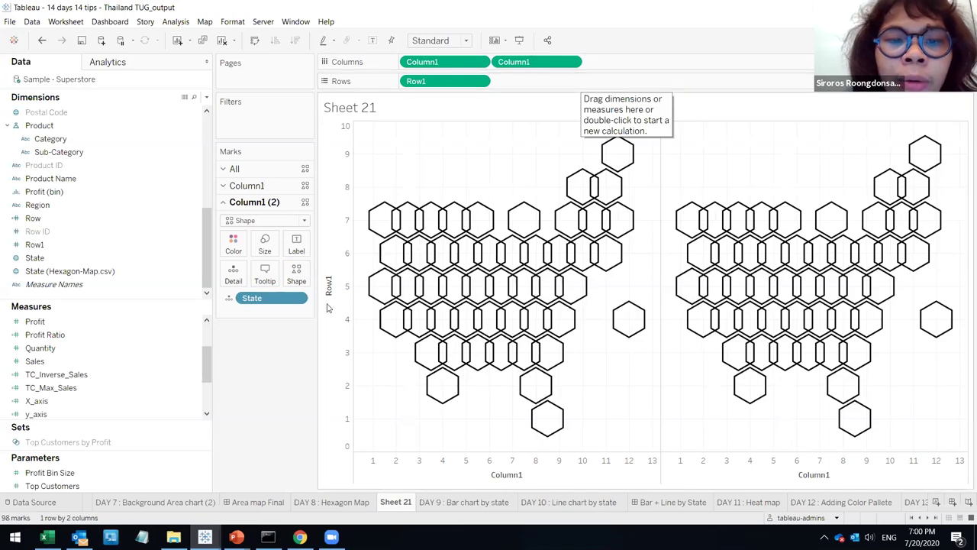
{"action": "left_click", "coordinate": [296, 273]}
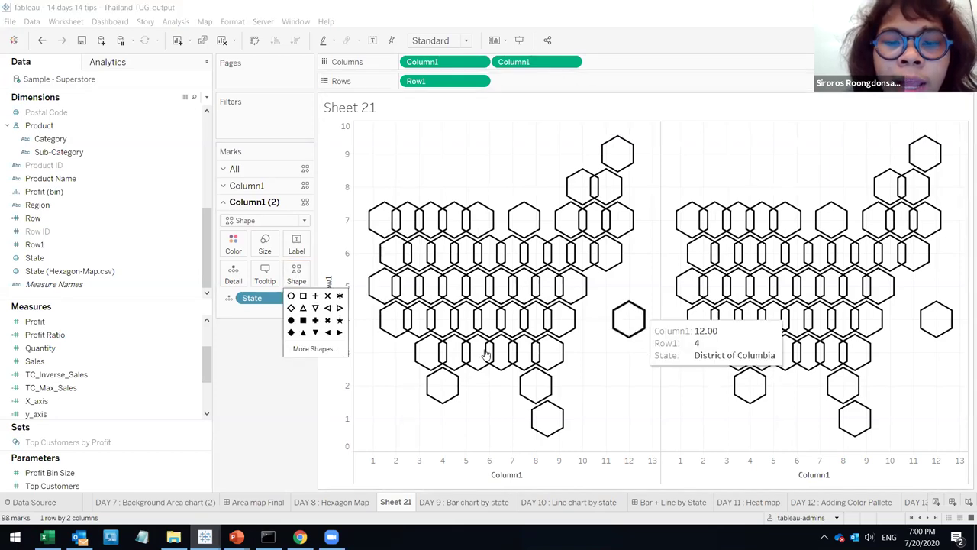
{"action": "left_click", "coordinate": [327, 349]}
{"action": "left_click", "coordinate": [535, 207]}
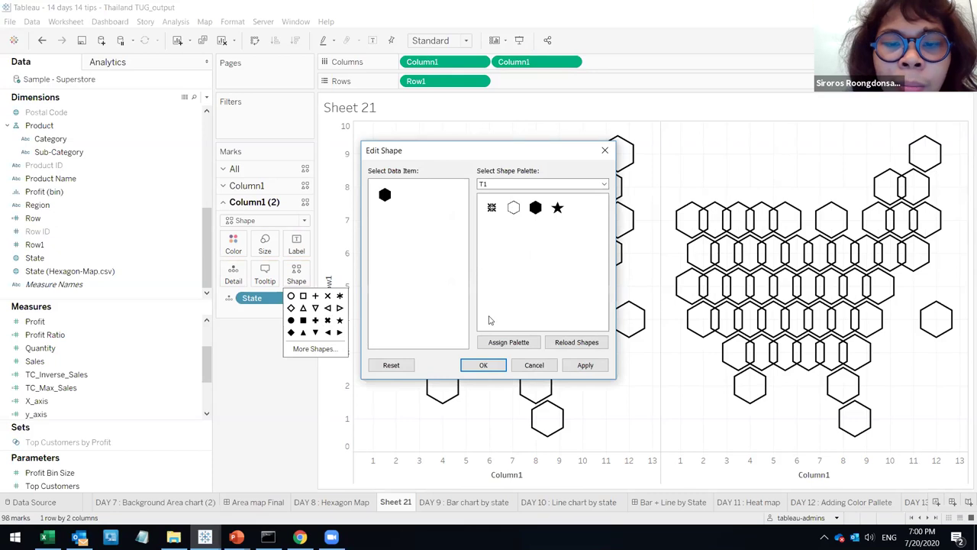
{"action": "left_click", "coordinate": [489, 365]}
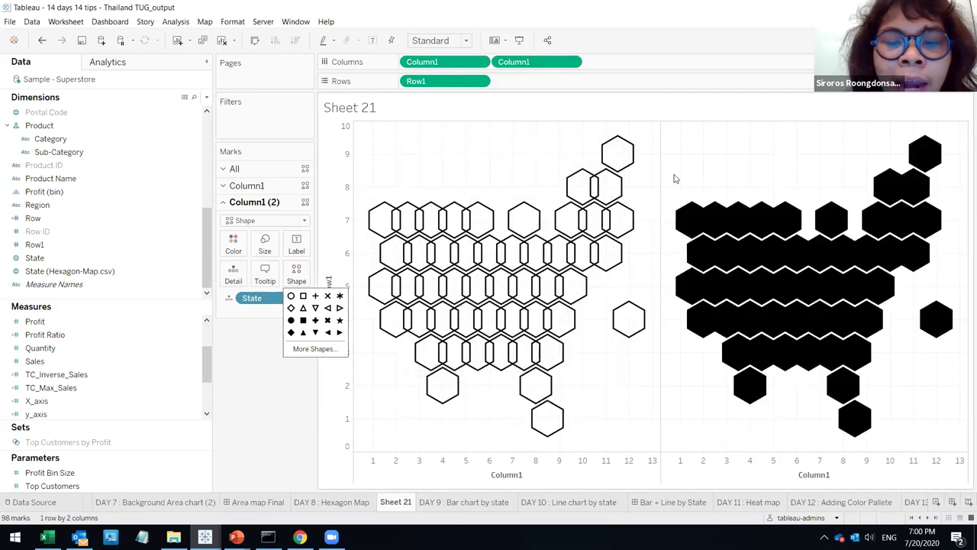
- Combine the two Column1 fields into a synchronized dual axis, shrinking the filled hexagons to sit inside the outlined ones
{"action": "right_click", "coordinate": [545, 58]}
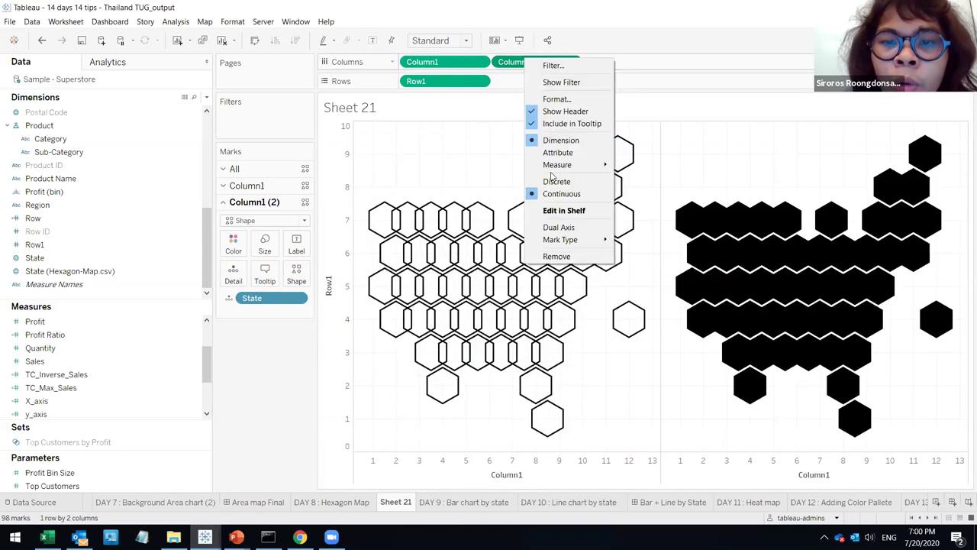
{"action": "left_click", "coordinate": [558, 226]}
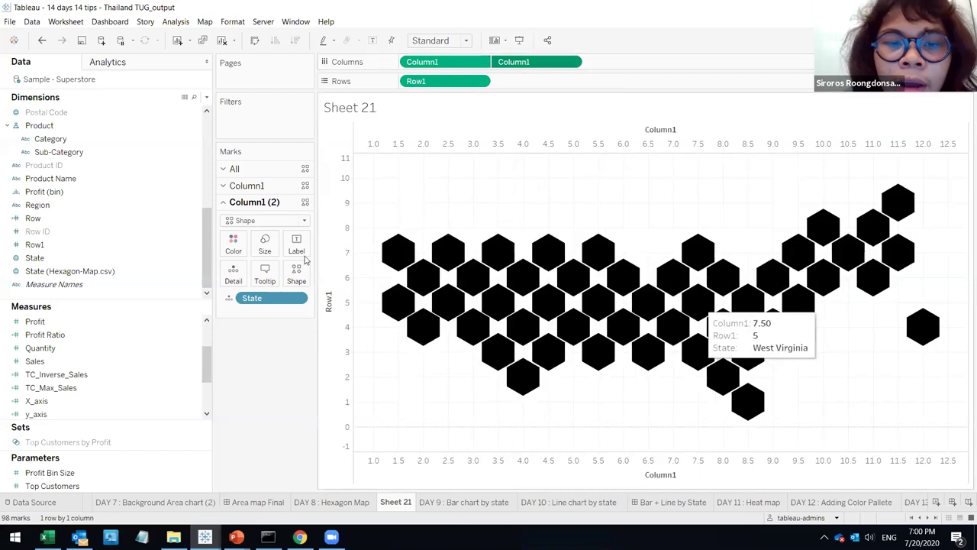
{"action": "left_click", "coordinate": [321, 273]}
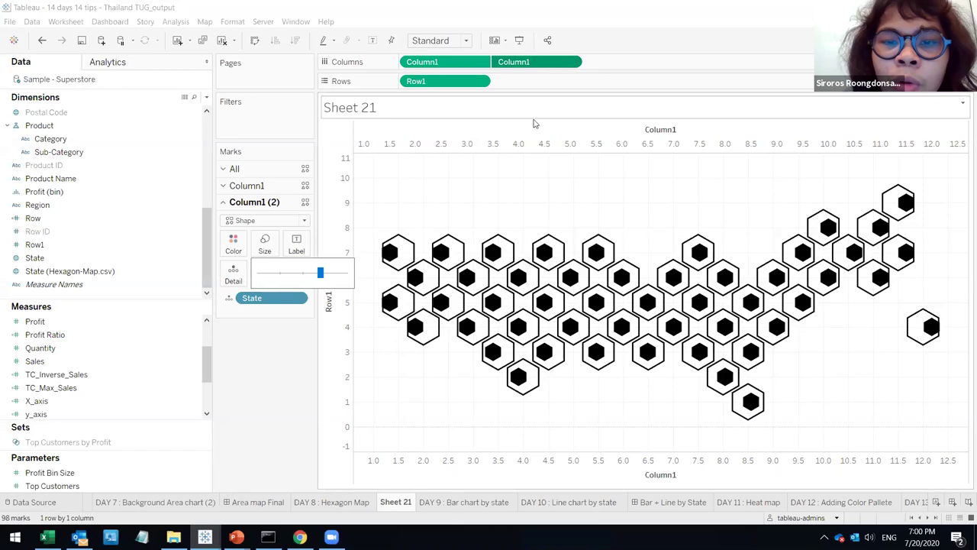
{"action": "right_click", "coordinate": [513, 143]}
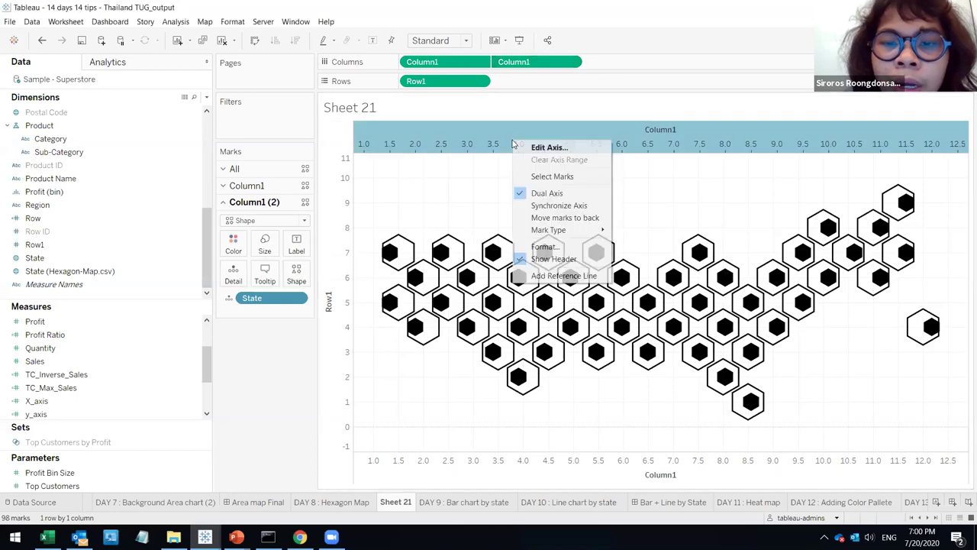
{"action": "left_click", "coordinate": [565, 217]}
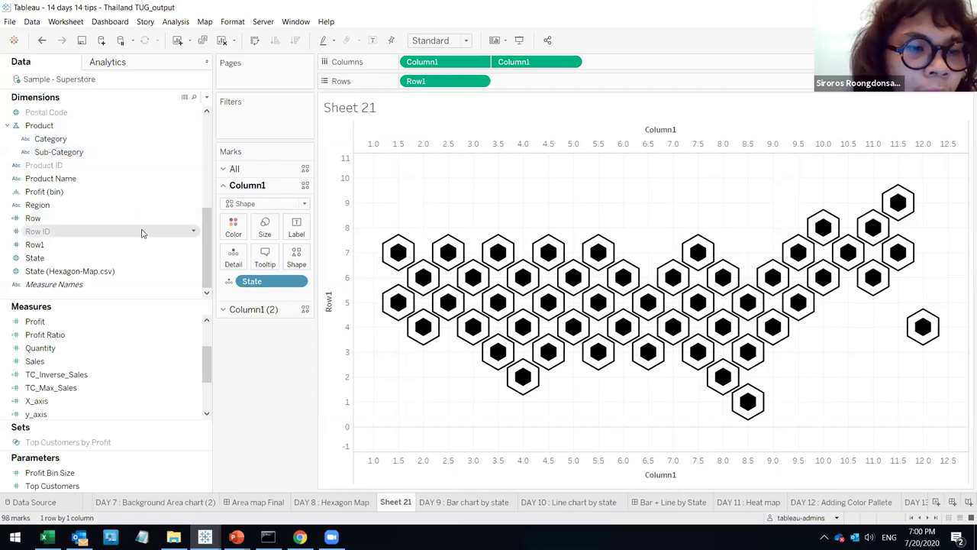
- Color the filled hexagons of the second Column1 marks by Profit Ratio
{"action": "left_click_drag", "start_coordinate": [67, 334], "coordinate": [236, 244]}
{"action": "left_click", "coordinate": [247, 310]}
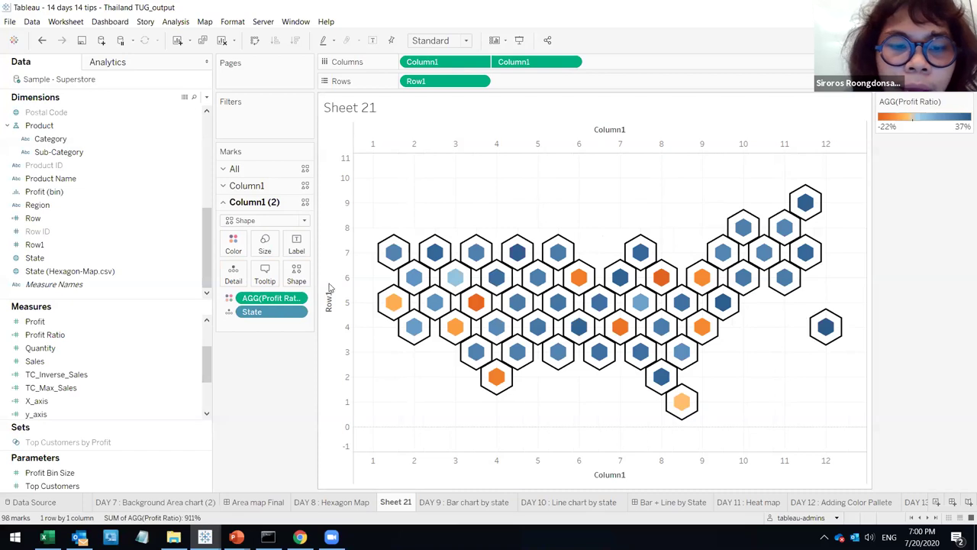
{"action": "right_click", "coordinate": [538, 150]}
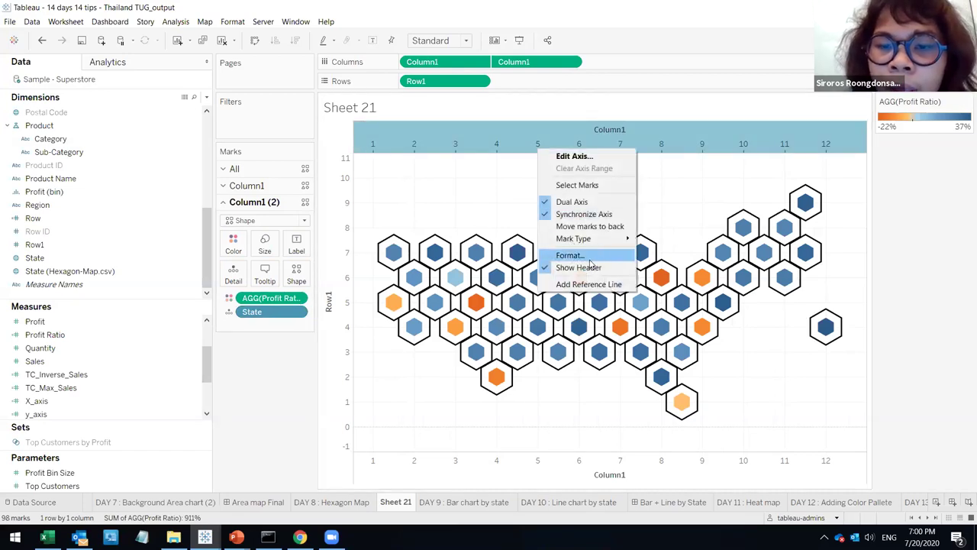
{"action": "left_click", "coordinate": [590, 217]}
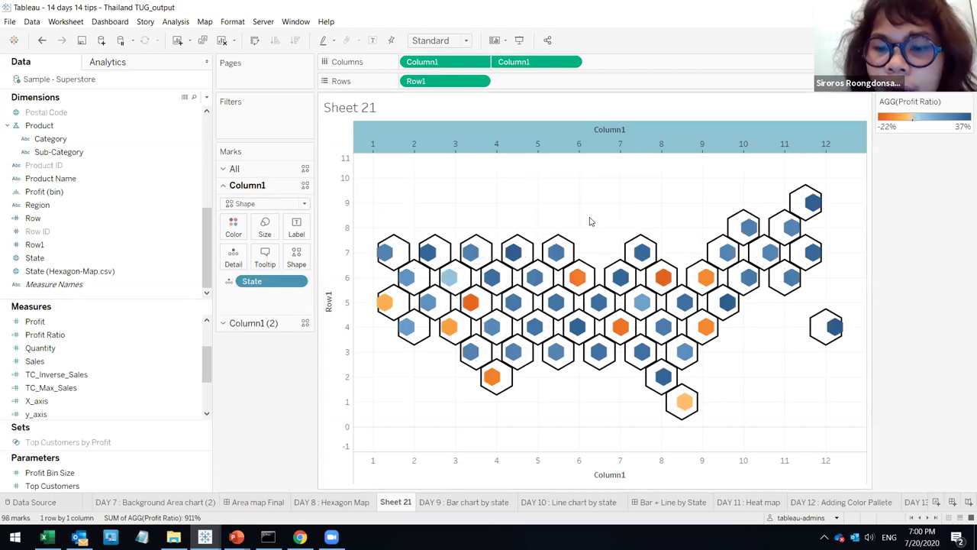
{"action": "right_click", "coordinate": [541, 139]}
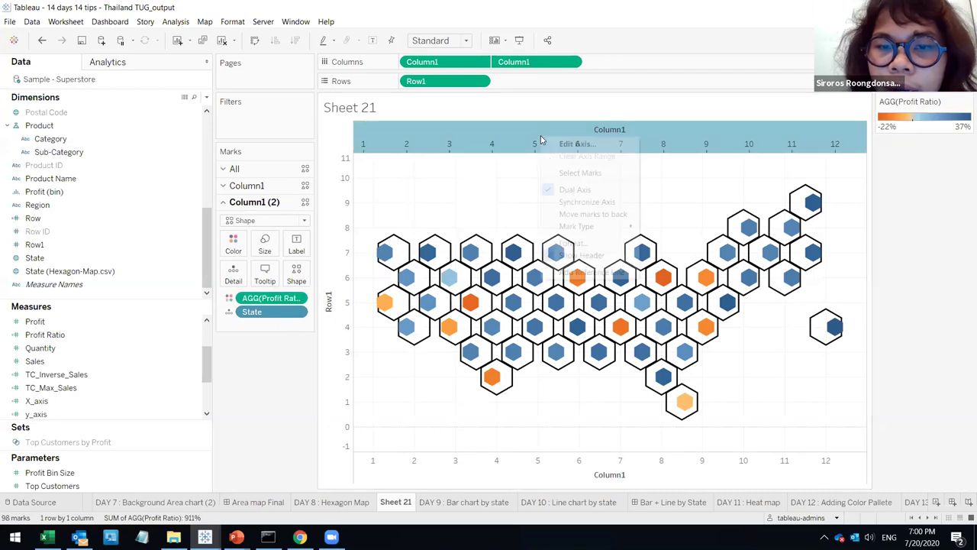
{"action": "left_click", "coordinate": [561, 208]}
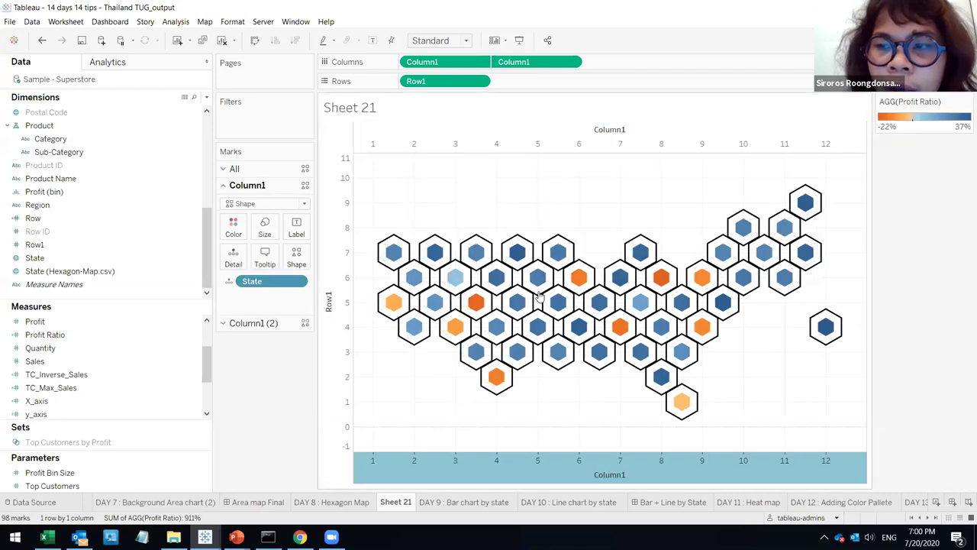
{"action": "right_click", "coordinate": [337, 178]}
{"action": "key", "text": "Escape"}
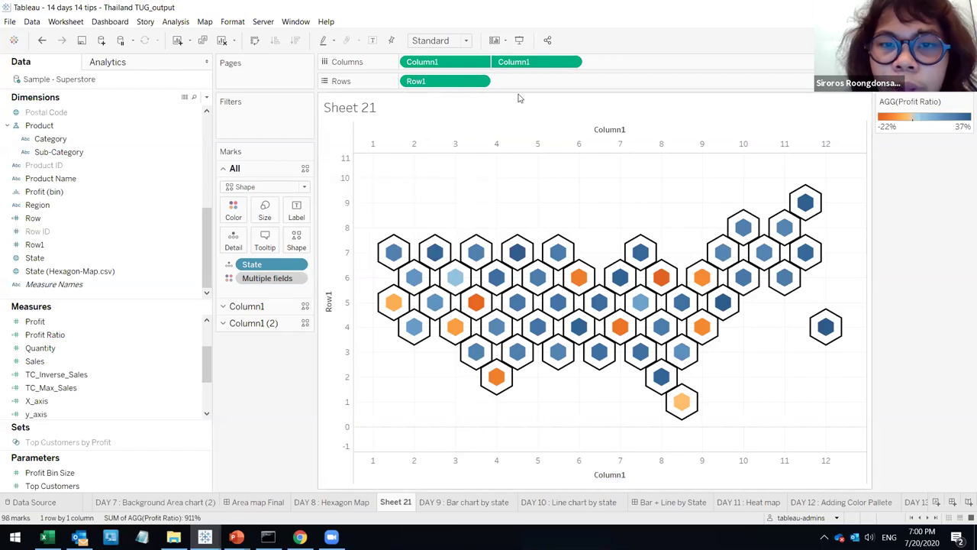
- Hide the headers of the secondary Column1 axis and the Row1 axis
{"action": "right_click", "coordinate": [488, 142]}
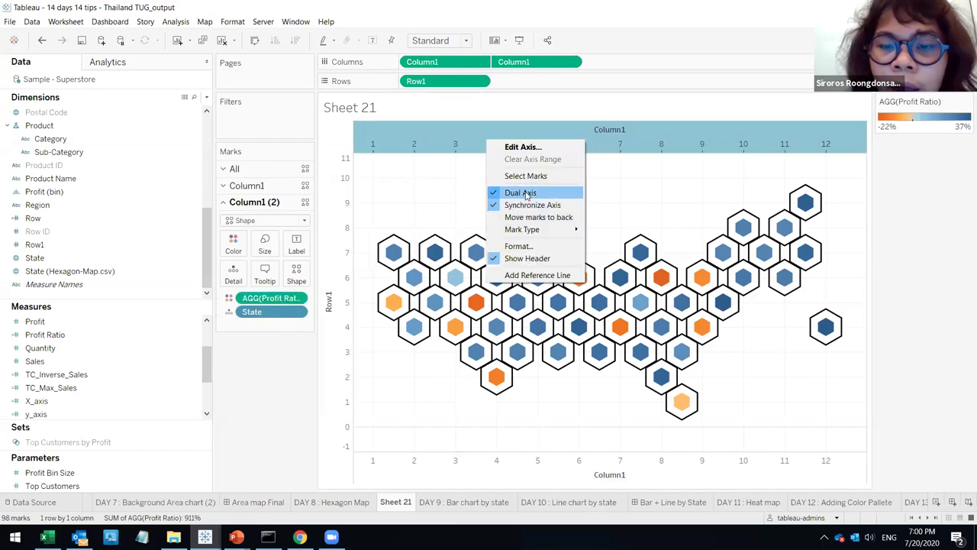
{"action": "left_click", "coordinate": [529, 258]}
{"action": "right_click", "coordinate": [335, 269]}
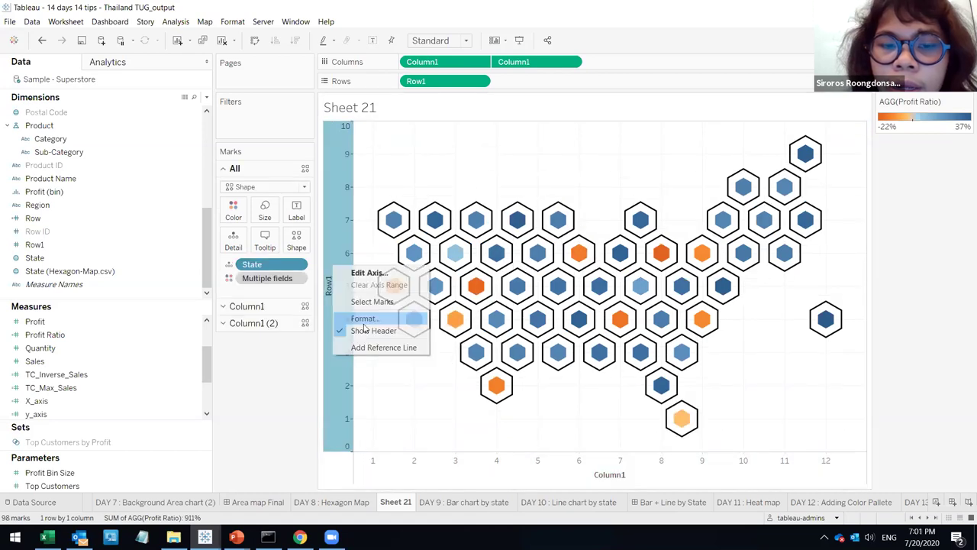
{"action": "left_click", "coordinate": [373, 331]}
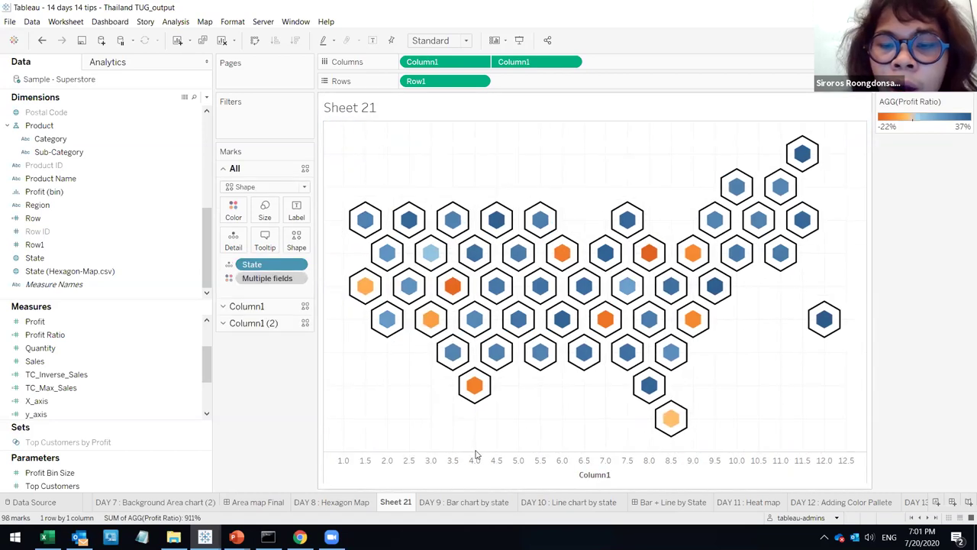
{"action": "right_click", "coordinate": [476, 452]}
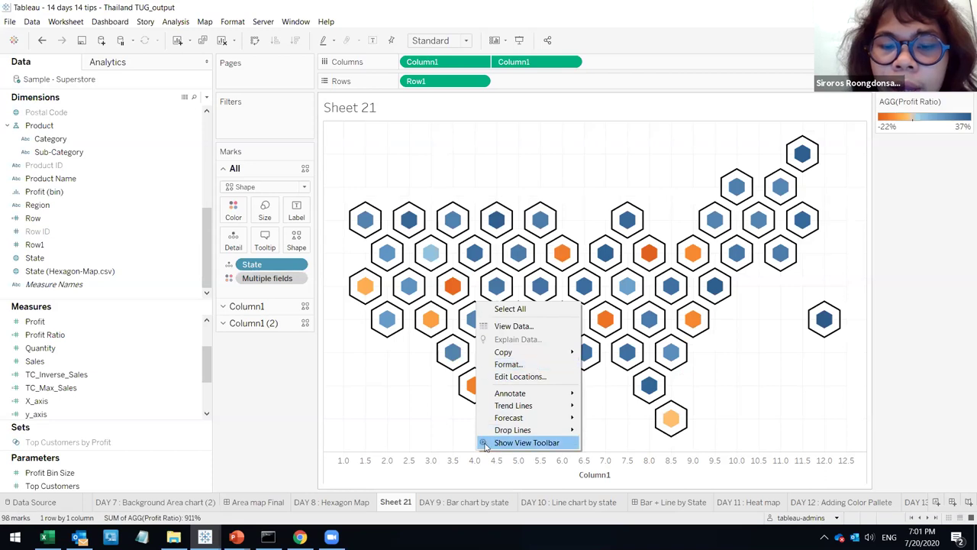
{"action": "right_click", "coordinate": [462, 465]}
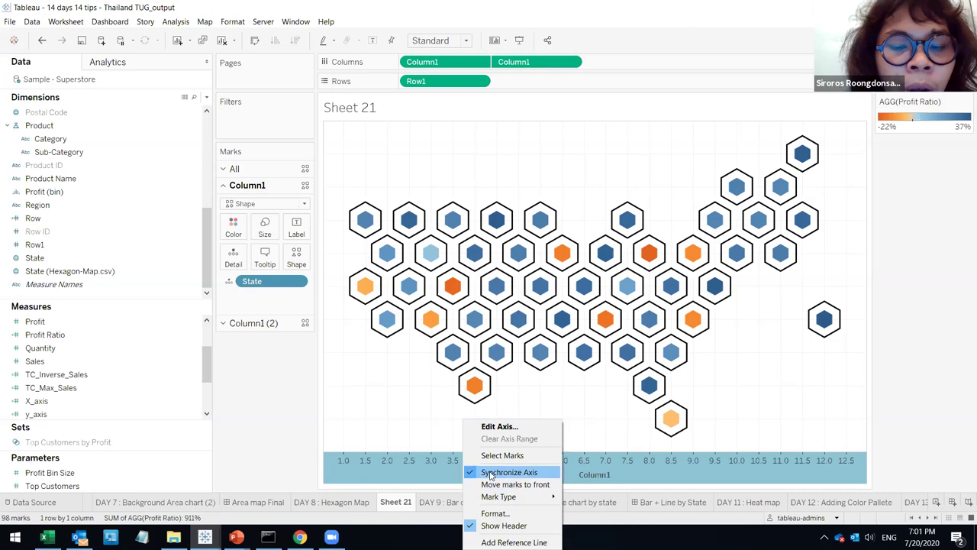
{"action": "left_click", "coordinate": [492, 473]}
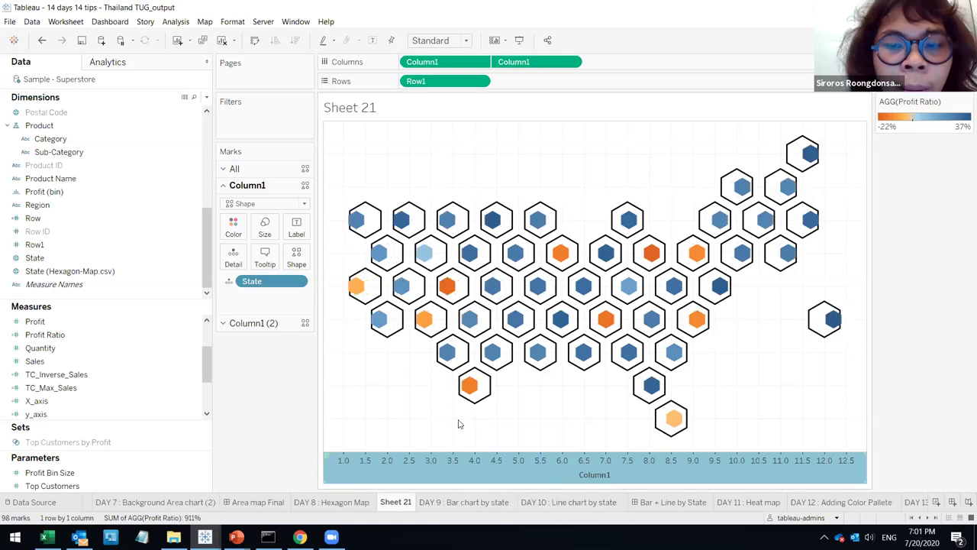
{"action": "right_click", "coordinate": [481, 472]}
{"action": "left_click", "coordinate": [517, 443]}
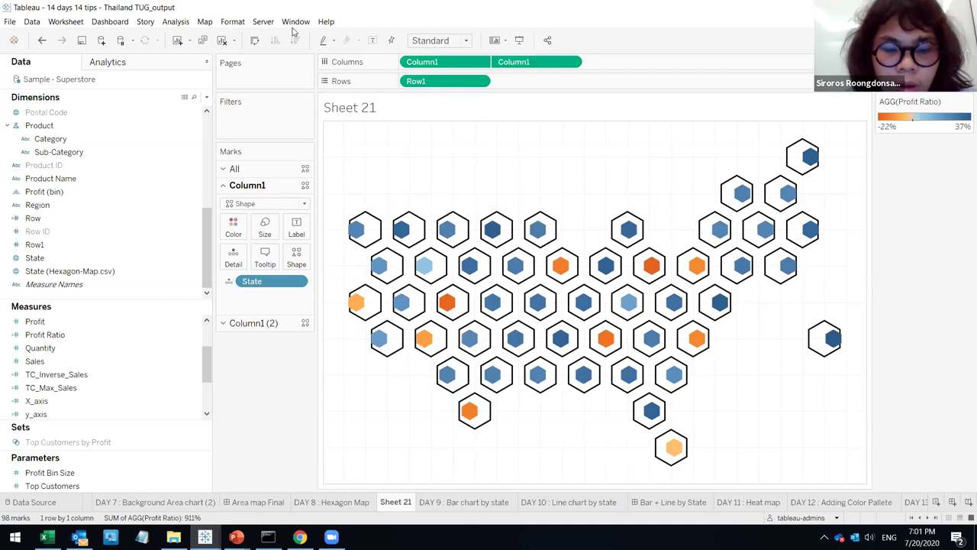
{"action": "key", "text": "ctrl+z"}
{"action": "right_click", "coordinate": [481, 462]}
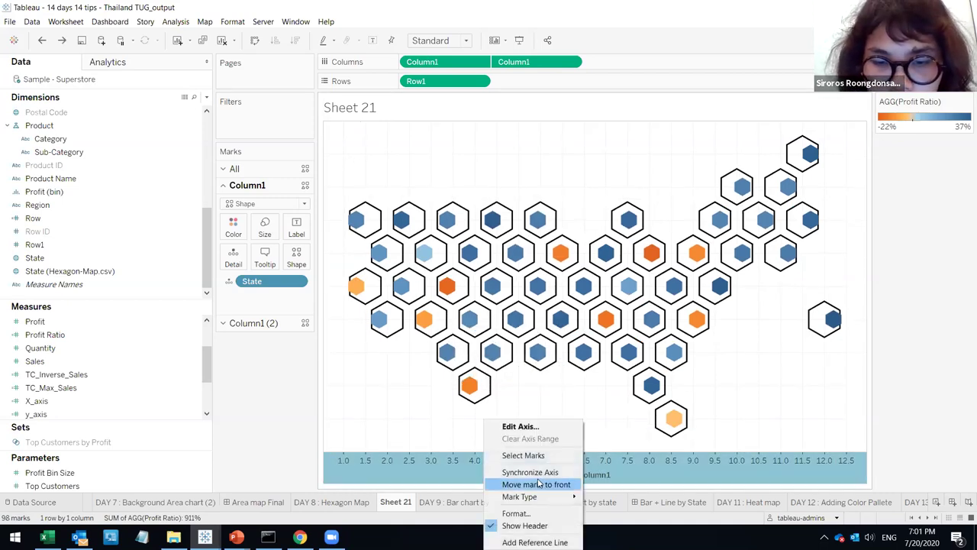
{"action": "left_click", "coordinate": [538, 484]}
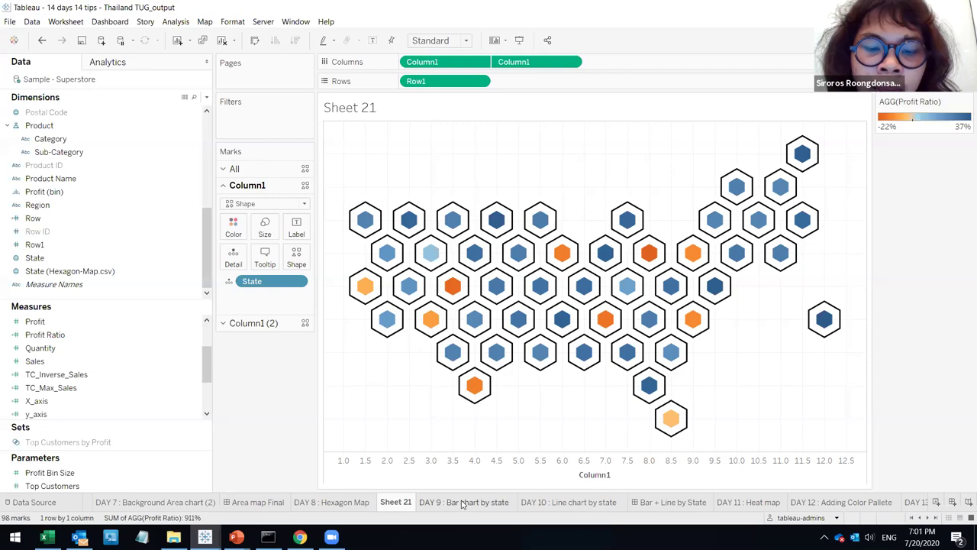
- Compare the DAY 9 : Bar chart by state and DAY 10 : Line chart by state sheets, referring back to DAY 8 : Hexagon Map
{"action": "mouse_move", "coordinate": [462, 506]}
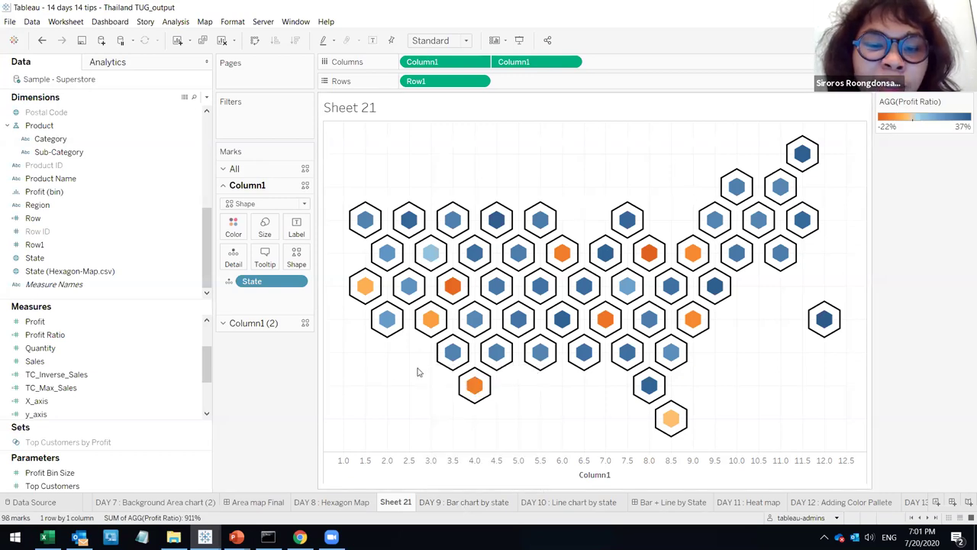
{"action": "left_click", "coordinate": [465, 503]}
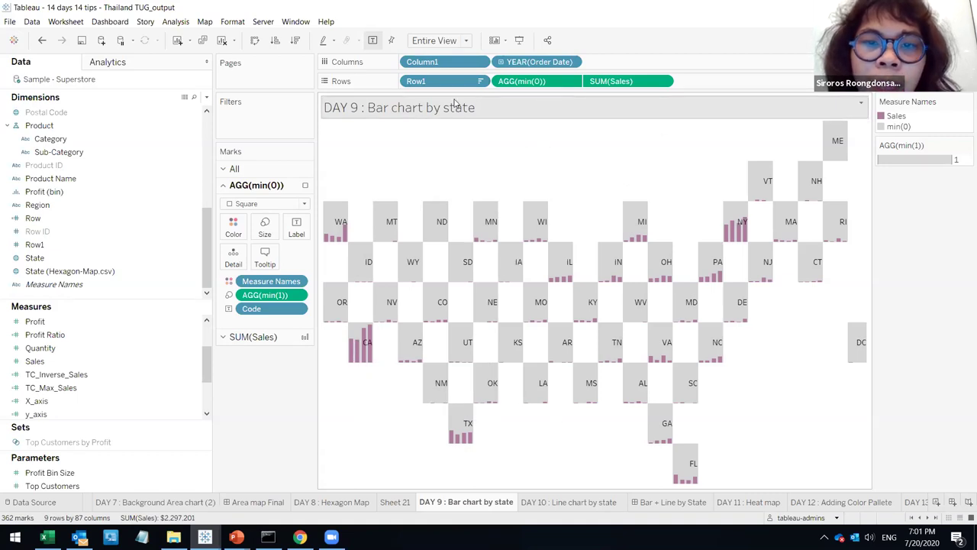
{"action": "left_click", "coordinate": [561, 503]}
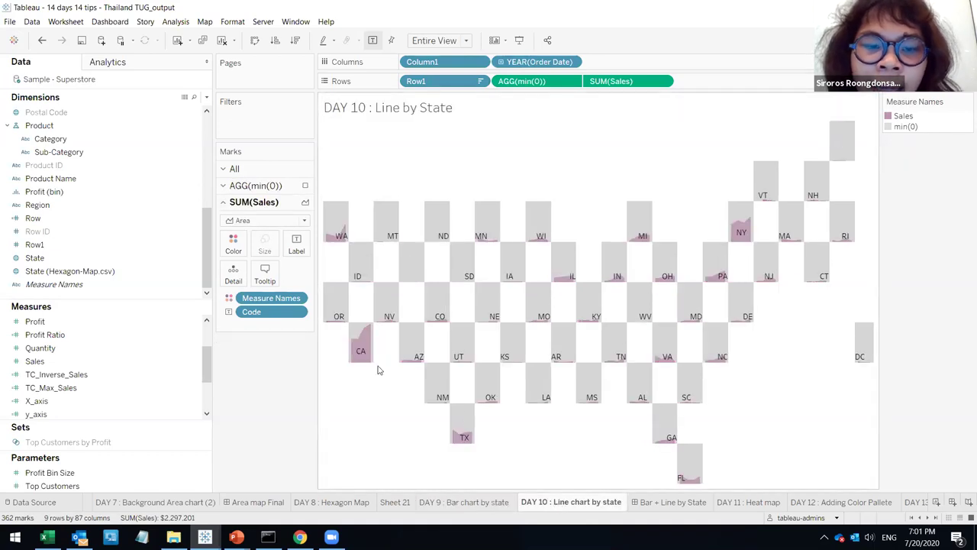
{"action": "mouse_move", "coordinate": [345, 296]}
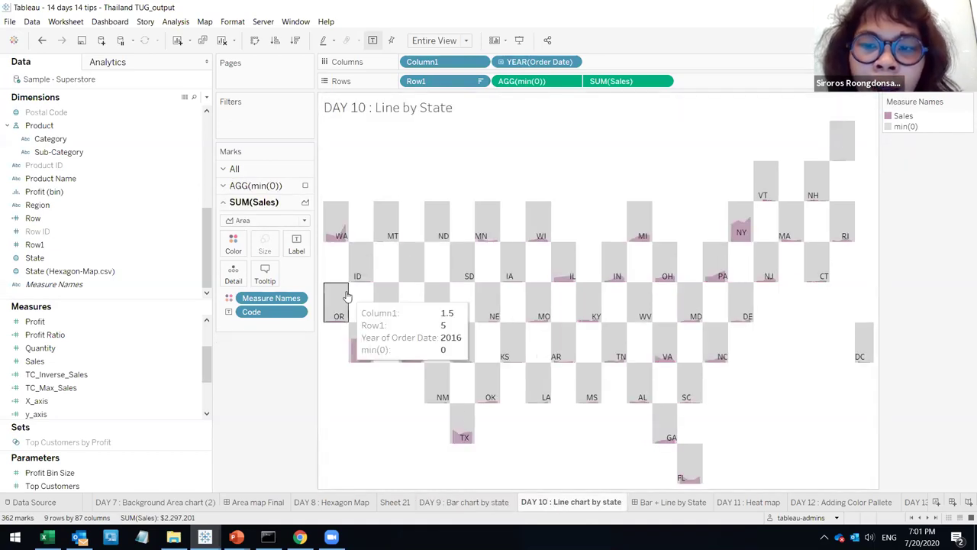
{"action": "left_click", "coordinate": [441, 502]}
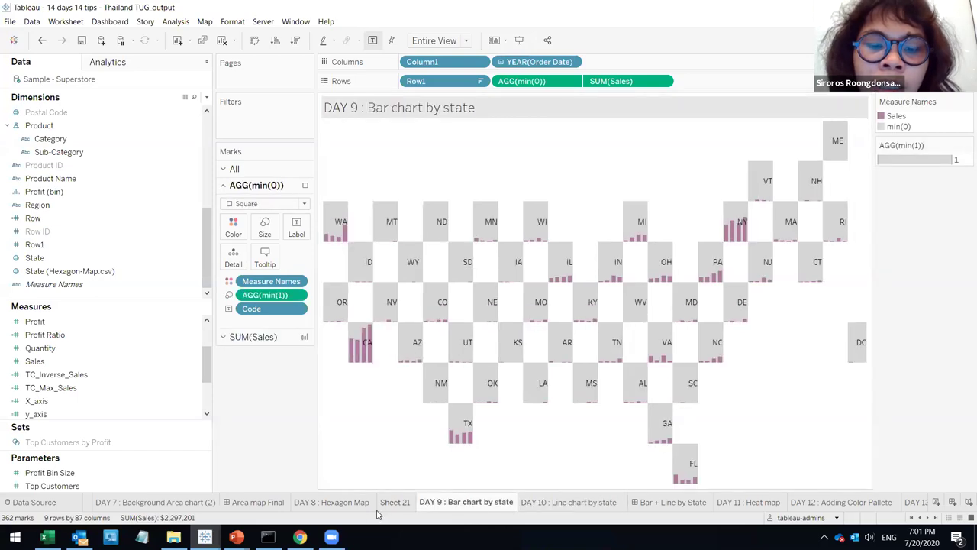
{"action": "left_click", "coordinate": [355, 502]}
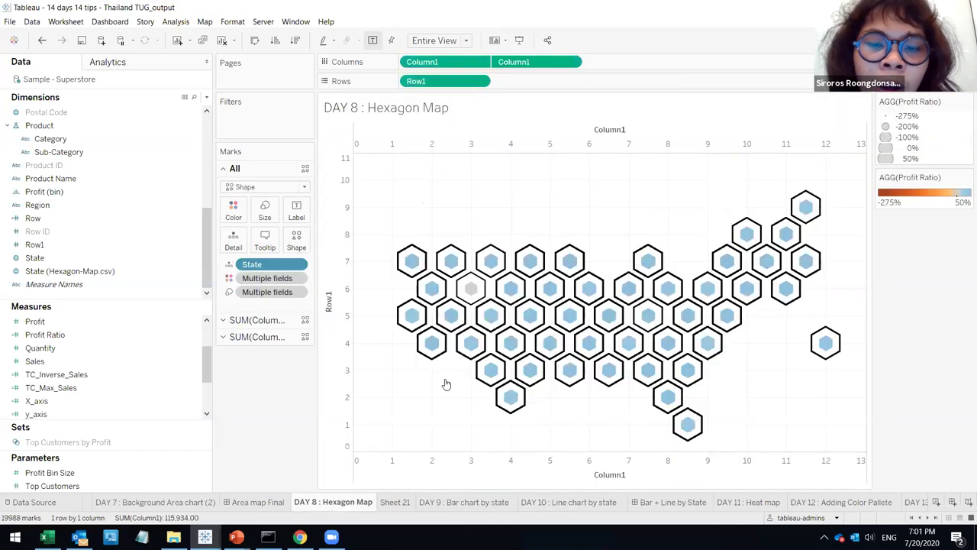
{"action": "left_click", "coordinate": [467, 502]}
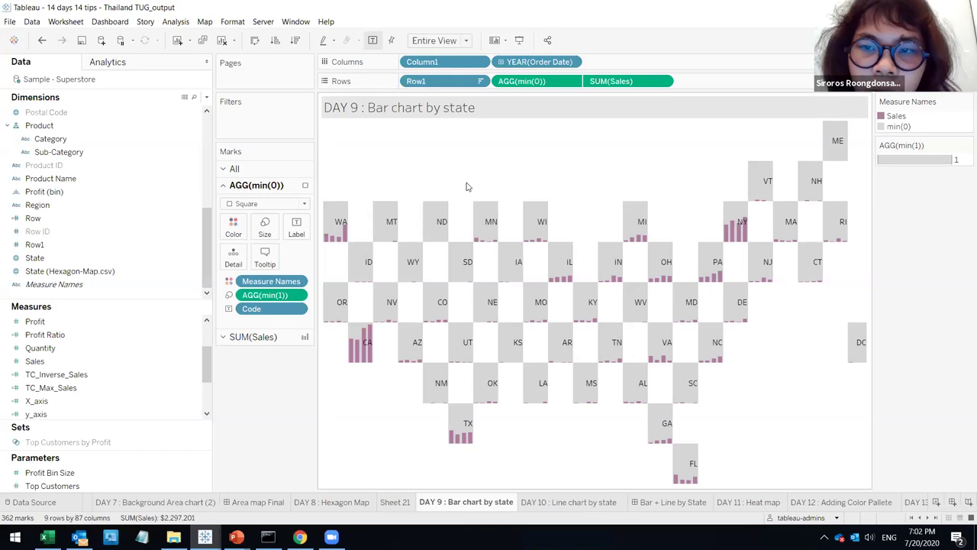
{"action": "left_click", "coordinate": [547, 504]}
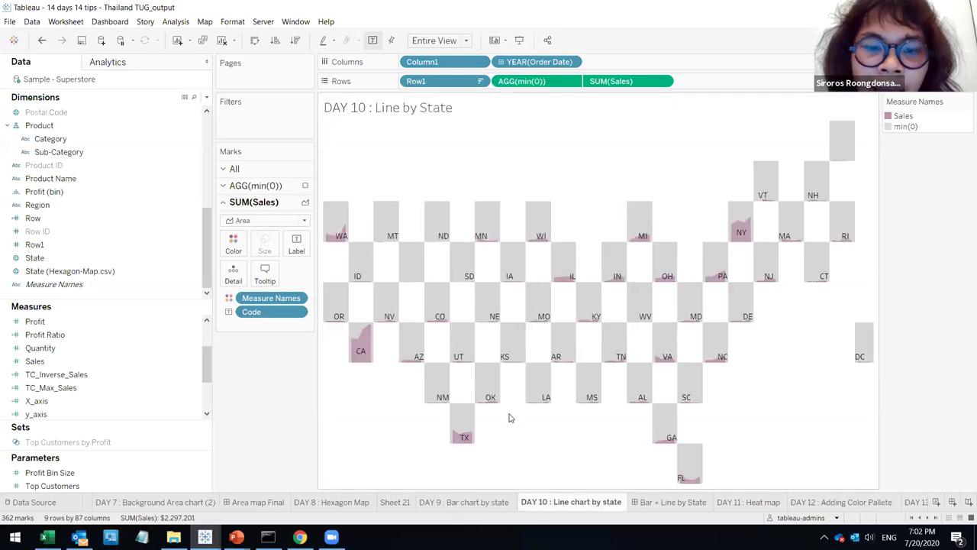
{"action": "left_click", "coordinate": [481, 503]}
{"action": "left_click", "coordinate": [559, 507]}
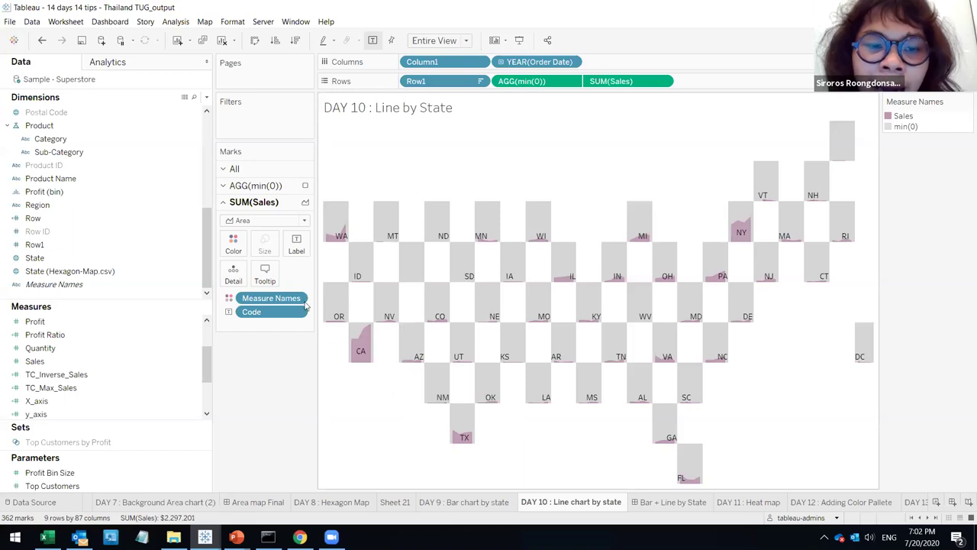
{"action": "left_click", "coordinate": [480, 502]}
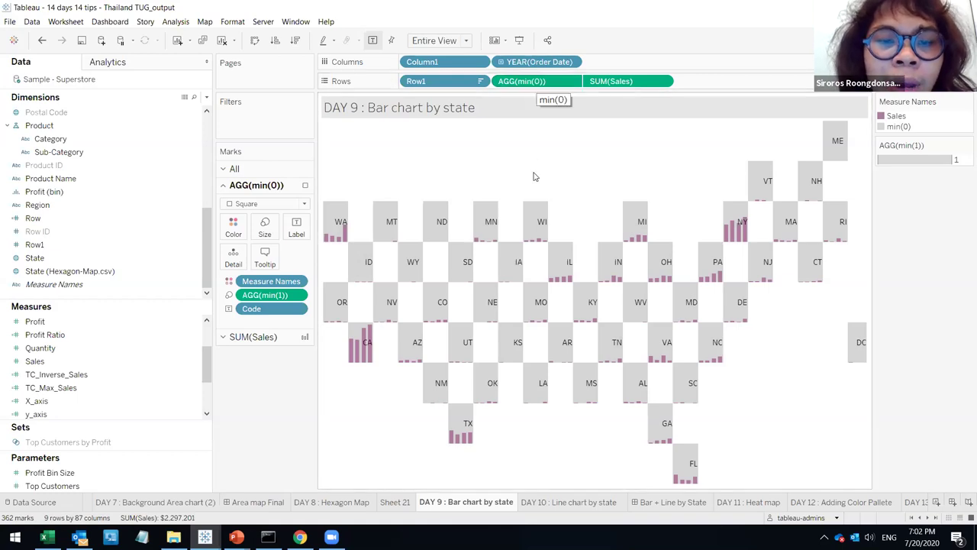
- Take SUM(Sales) and AGG(min(0)) off Rows in turn to show each layer alone, restoring the combined chart
{"action": "mouse_move", "coordinate": [538, 210]}
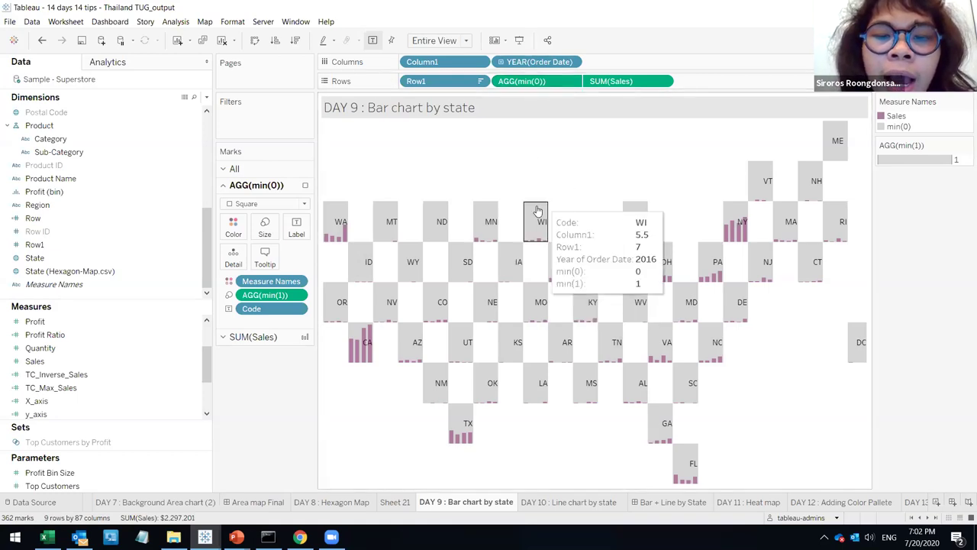
{"action": "left_click_drag", "start_coordinate": [616, 82], "coordinate": [695, 131]}
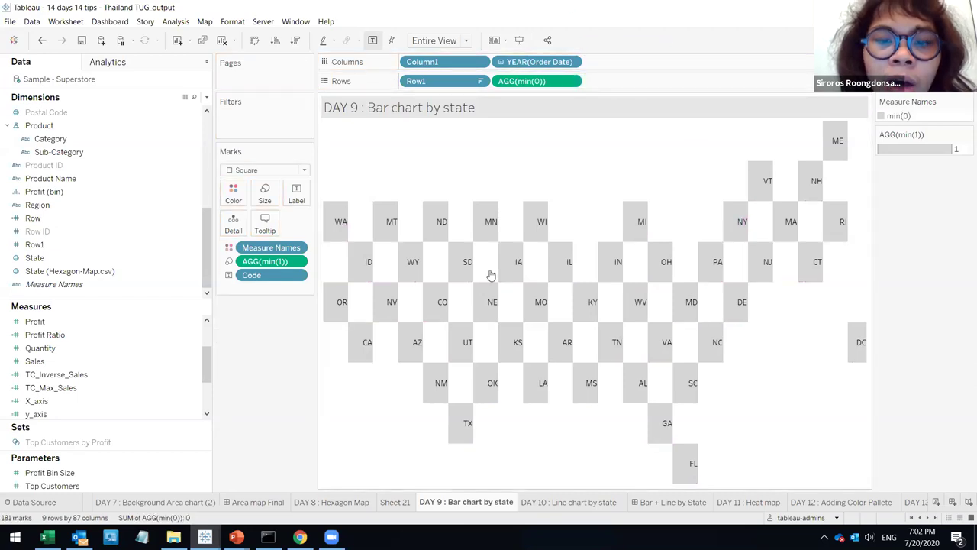
{"action": "mouse_move", "coordinate": [395, 243]}
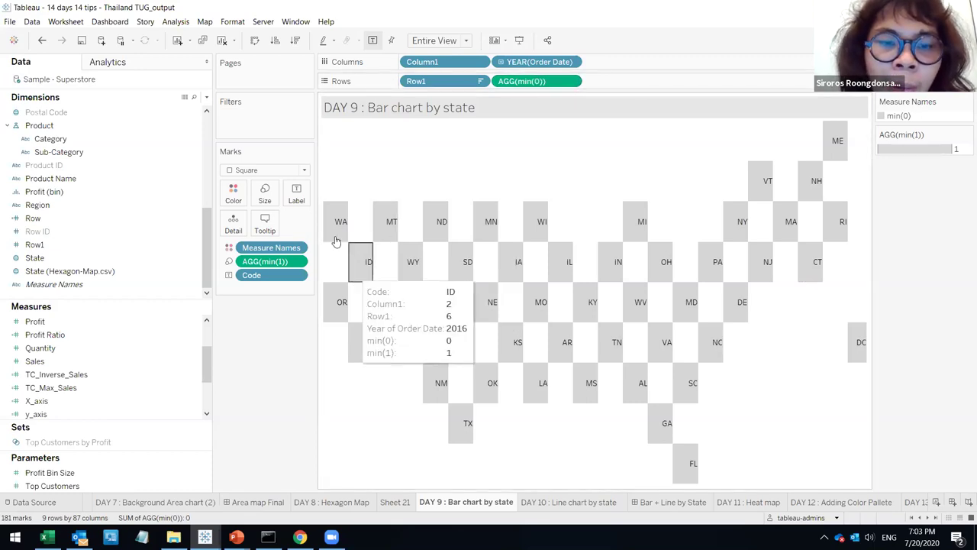
{"action": "mouse_move", "coordinate": [480, 216]}
{"action": "key", "text": "ctrl+y"}
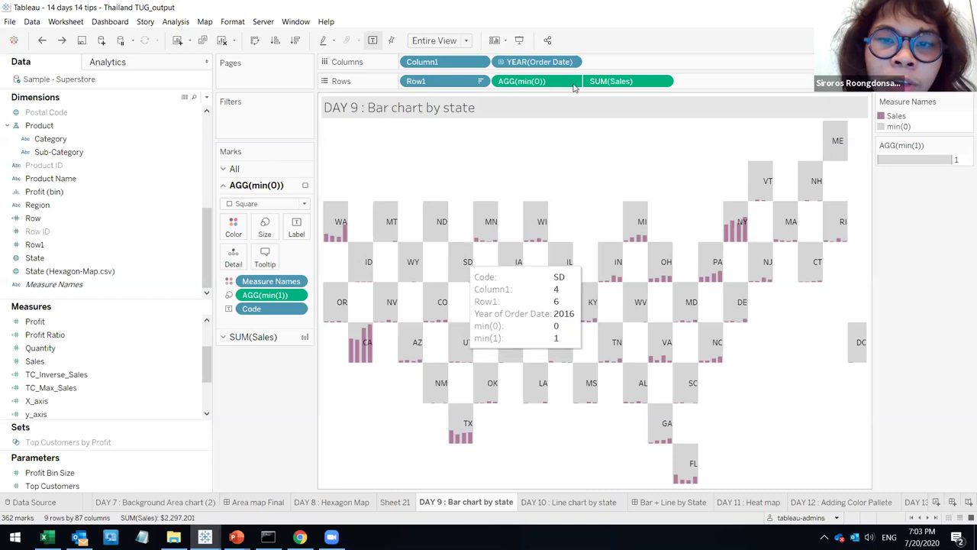
{"action": "key", "text": "ctrl+y"}
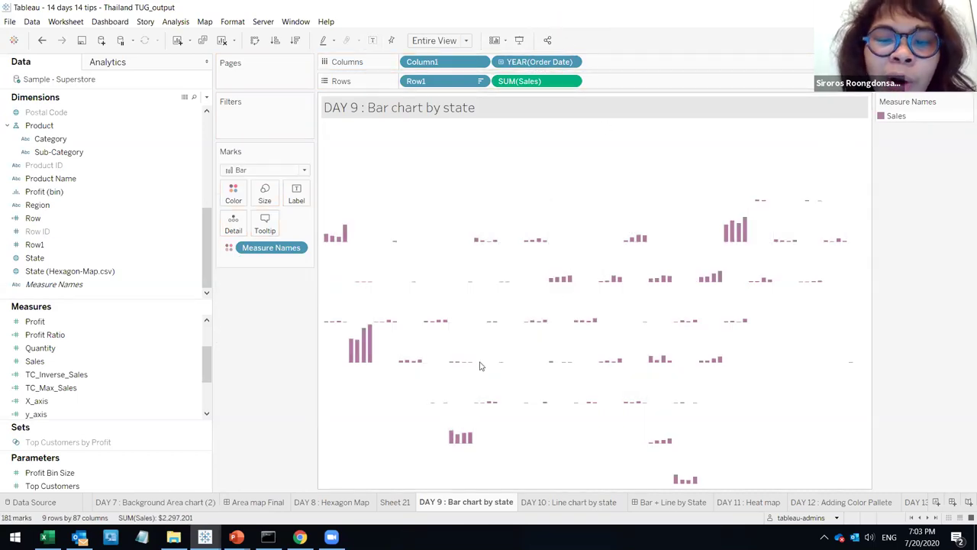
{"action": "key", "text": "ctrl+z"}
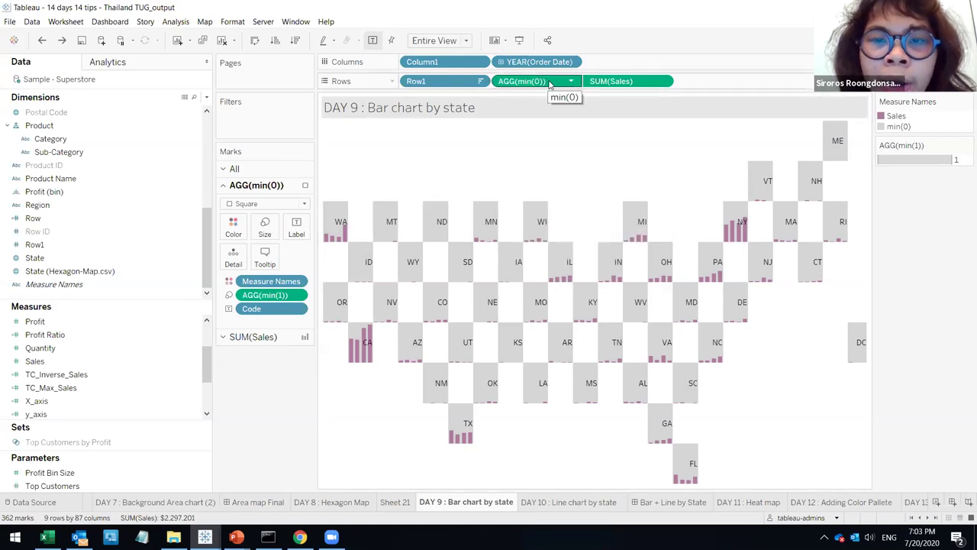
- Try the SUM(Sales) marks of the DAY 9 chart as Line, Square and Area in place of bars
{"action": "mouse_move", "coordinate": [431, 237]}
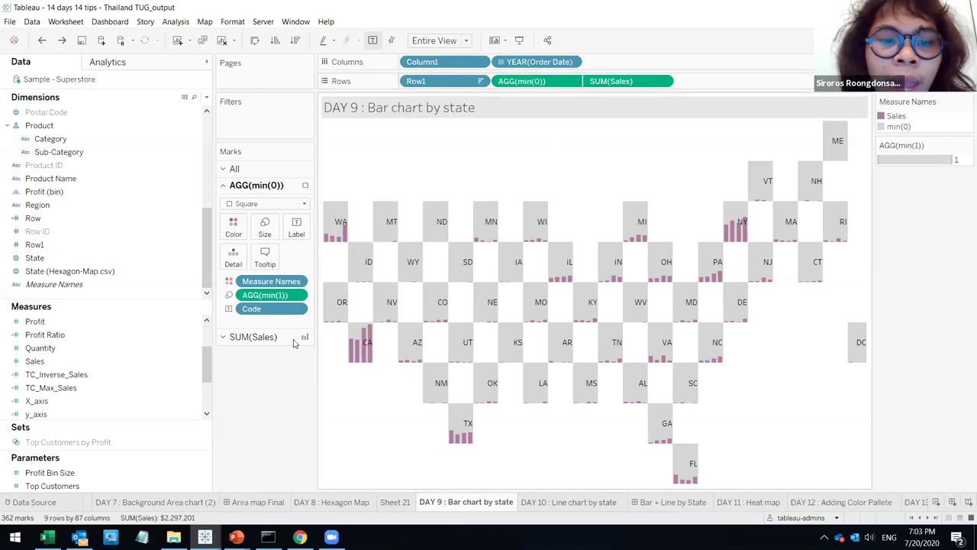
{"action": "left_click", "coordinate": [253, 337]}
{"action": "left_click", "coordinate": [241, 220]}
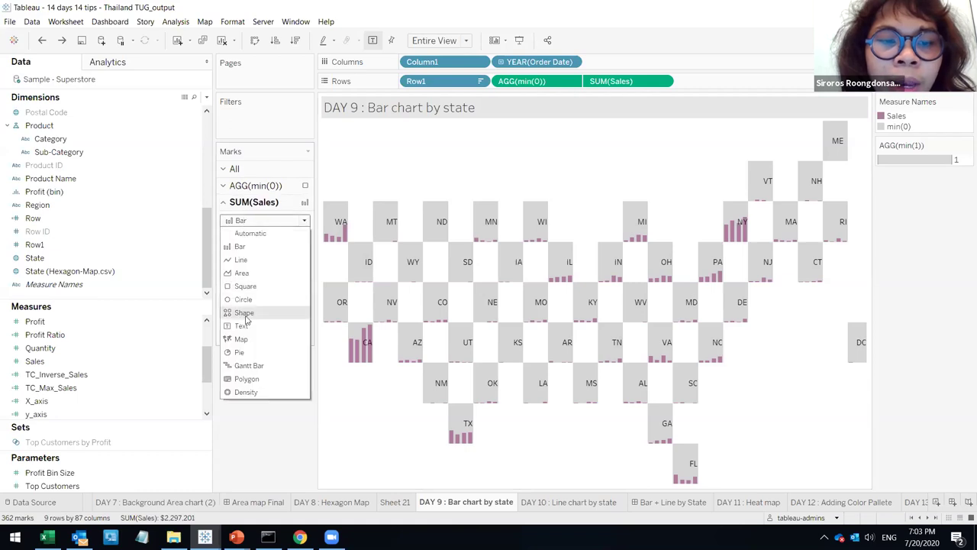
{"action": "left_click", "coordinate": [248, 262]}
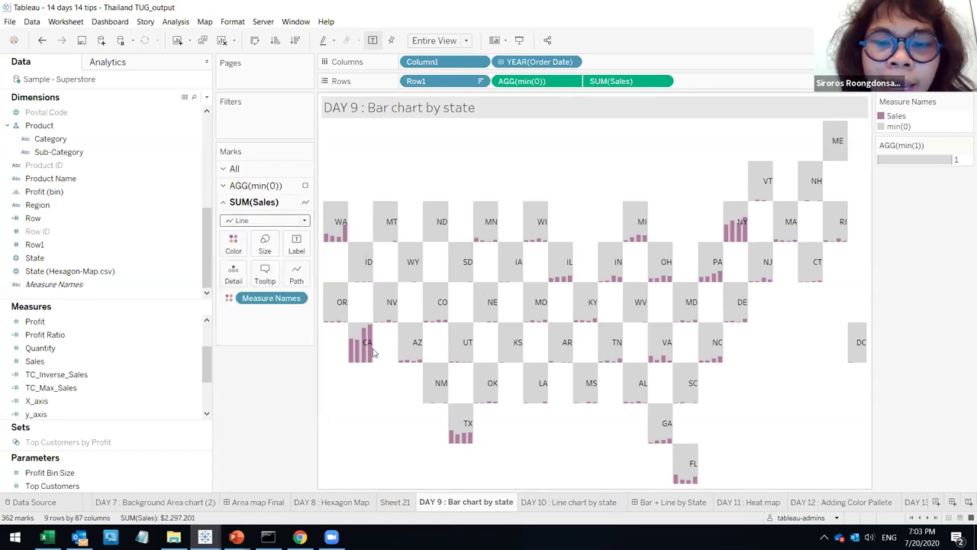
{"action": "left_click", "coordinate": [280, 221]}
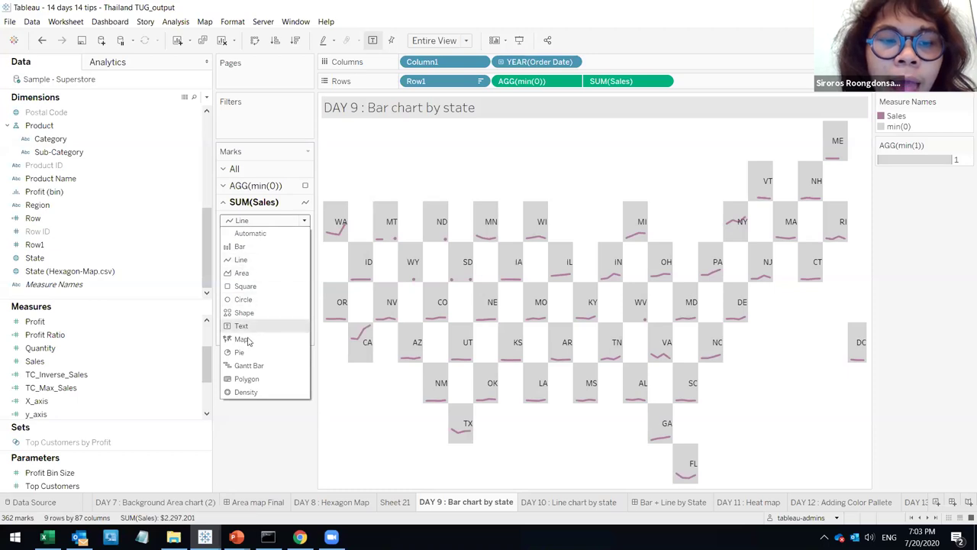
{"action": "left_click", "coordinate": [244, 286]}
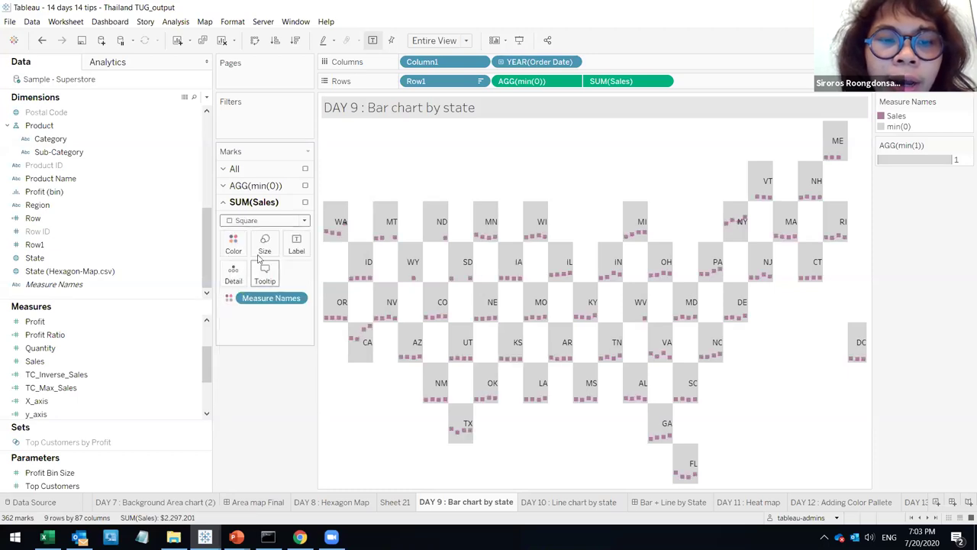
{"action": "left_click", "coordinate": [261, 221]}
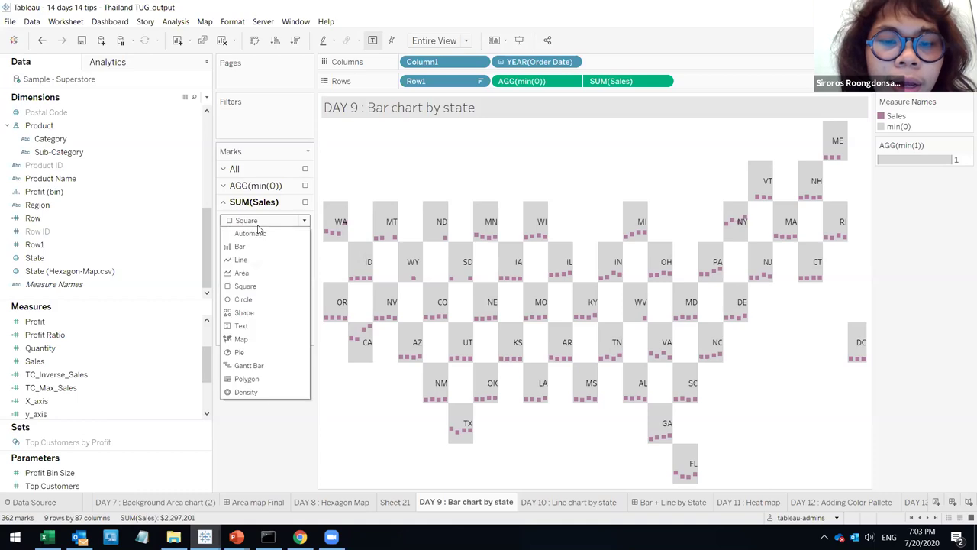
{"action": "left_click", "coordinate": [267, 273]}
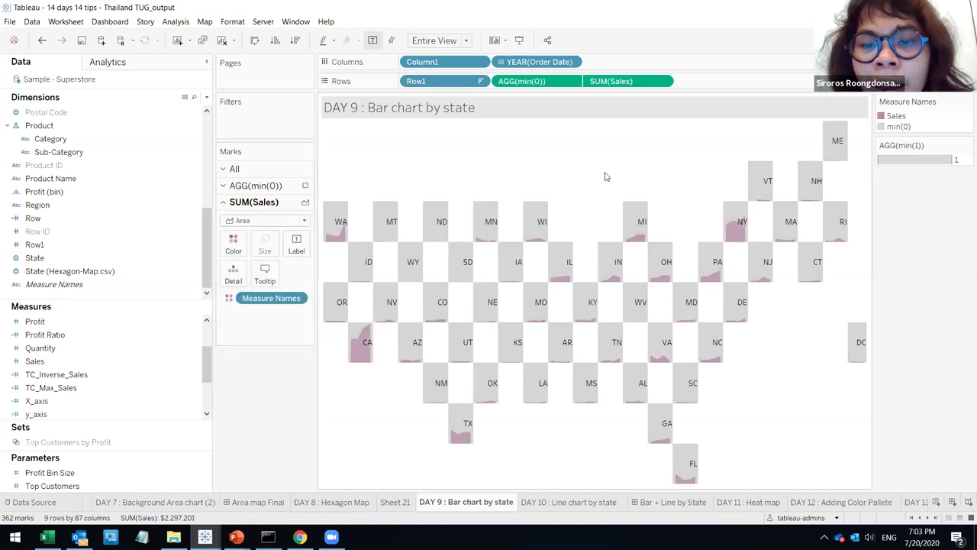
- View the DAY 10 : Line chart by state sheet and compare both state maps on the Bar + Line by State dashboard
{"action": "left_click", "coordinate": [595, 510]}
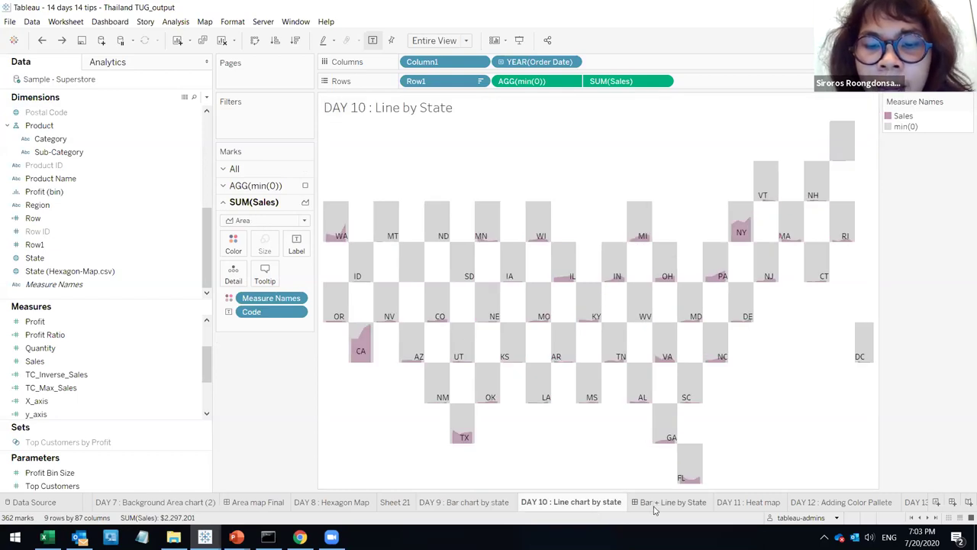
{"action": "left_click", "coordinate": [654, 506]}
{"action": "scroll", "coordinate": [507, 326], "scroll_direction": "up", "scroll_amount": 3}
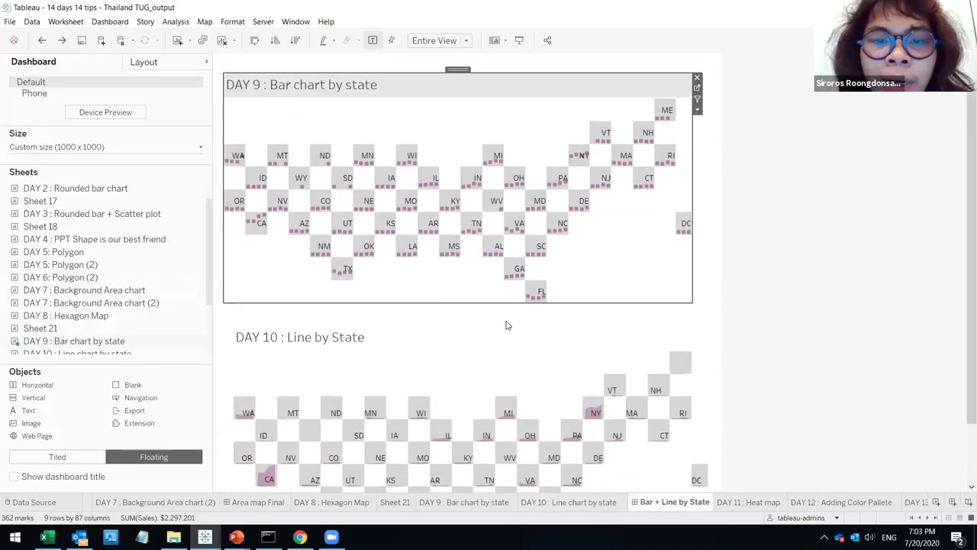
{"action": "scroll", "coordinate": [508, 333], "scroll_direction": "down", "scroll_amount": 2}
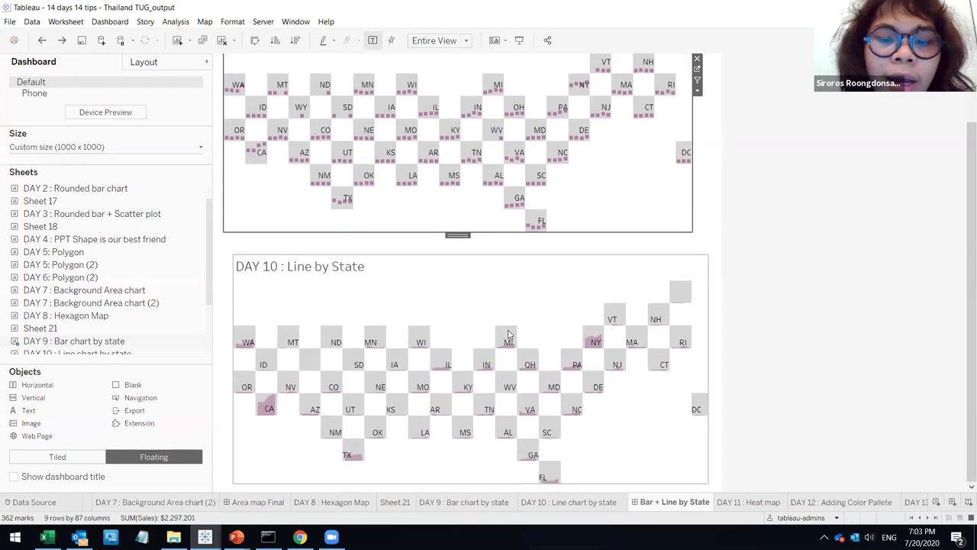
{"action": "scroll", "coordinate": [506, 331], "scroll_direction": "up", "scroll_amount": 1}
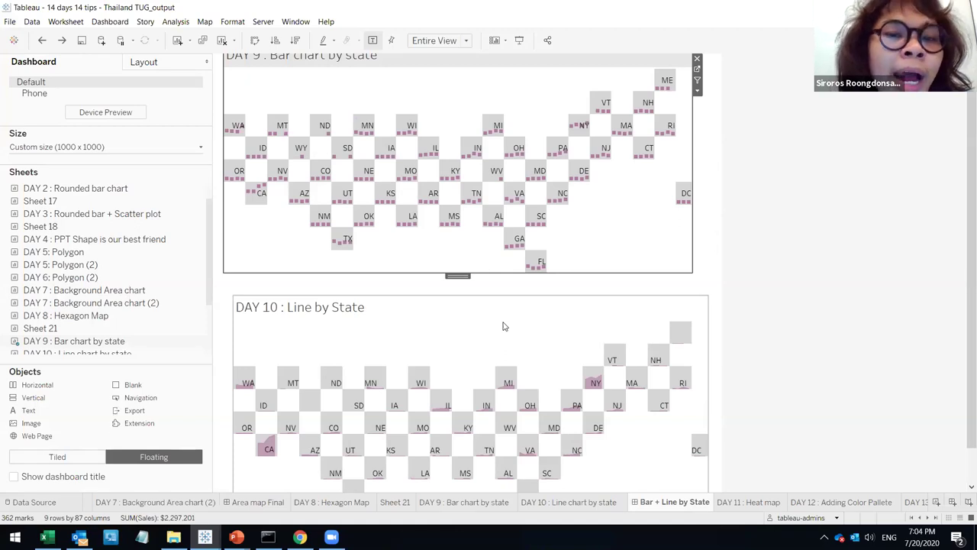
- Make the DAY 9 chart slightly taller on the dashboard by extending its lower edge toward the DAY 10 chart
{"action": "left_click_drag", "start_coordinate": [585, 274], "coordinate": [588, 280]}
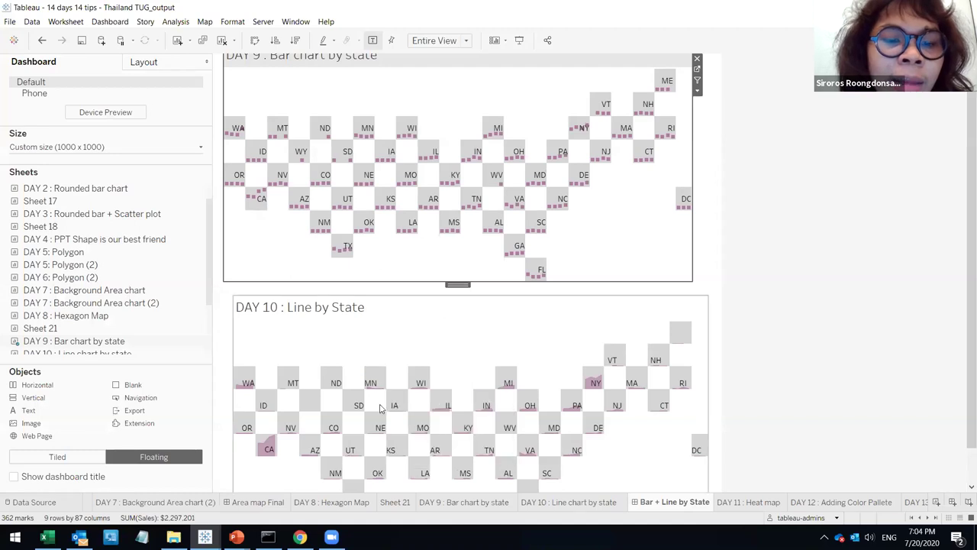
{"action": "scroll", "coordinate": [381, 406], "scroll_direction": "down", "scroll_amount": 1}
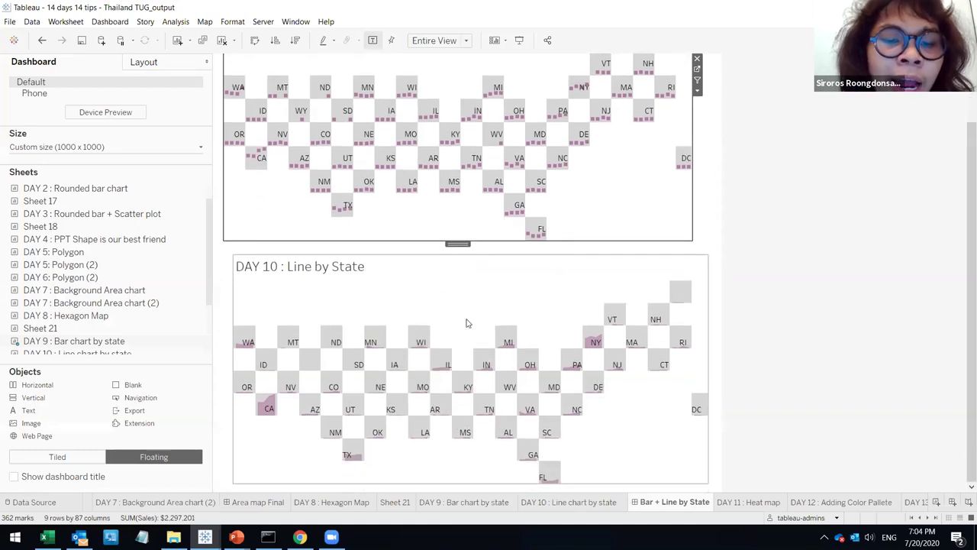
{"action": "left_click", "coordinate": [467, 323]}
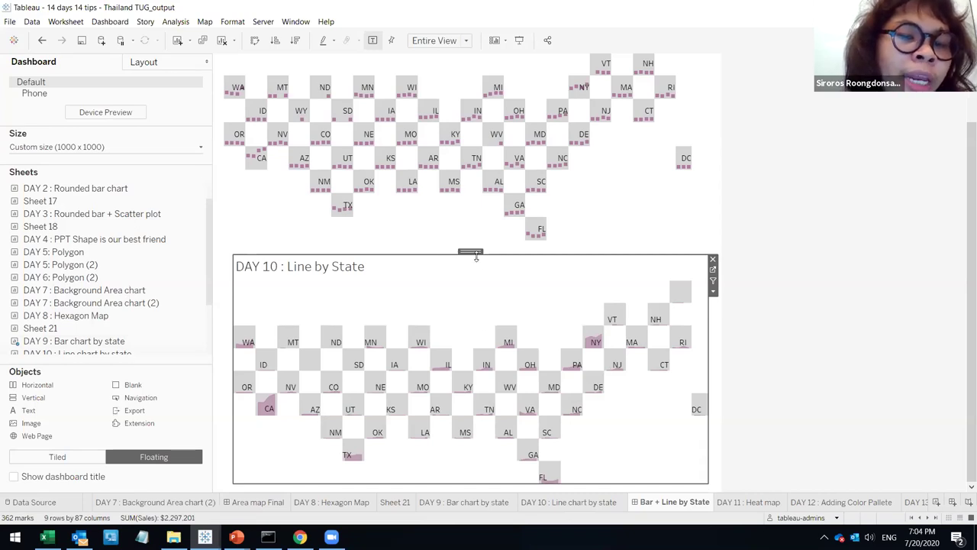
{"action": "left_click", "coordinate": [834, 314]}
{"action": "scroll", "coordinate": [585, 316], "scroll_direction": "up", "scroll_amount": 4}
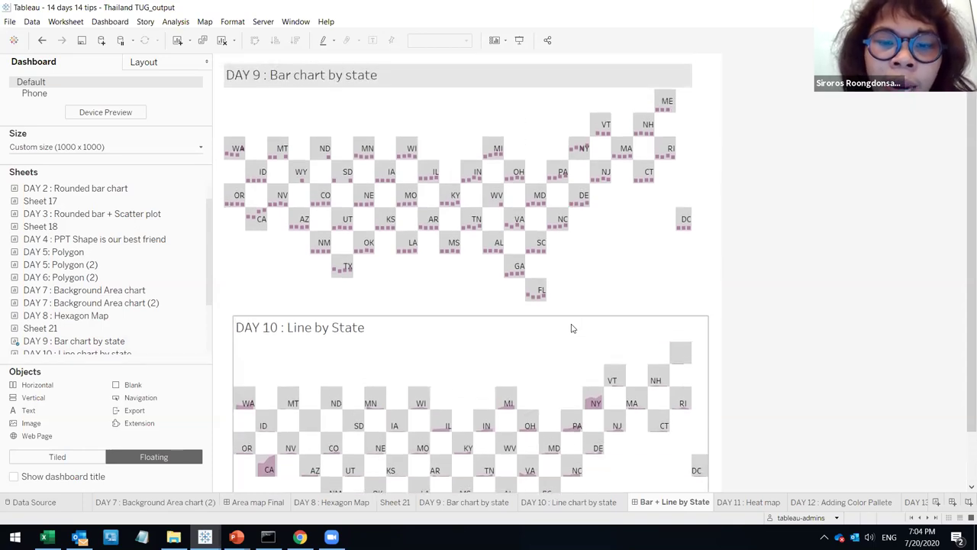
{"action": "scroll", "coordinate": [577, 326], "scroll_direction": "down", "scroll_amount": 3}
- Create a new worksheet and place it directly after the DAY 11 : Heat map sheet
{"action": "left_click", "coordinate": [733, 503]}
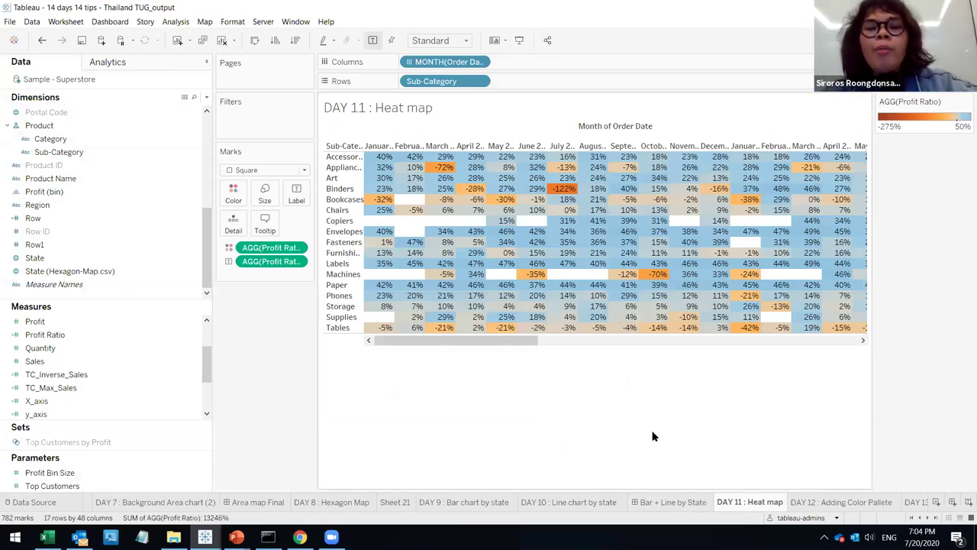
{"action": "left_click", "coordinate": [932, 518]}
{"action": "mouse_move", "coordinate": [909, 506]}
{"action": "left_mouse_down"}
{"action": "mouse_move", "coordinate": [333, 511]}
{"action": "mouse_move", "coordinate": [536, 517]}
{"action": "mouse_move", "coordinate": [458, 510]}
{"action": "left_mouse_up"}
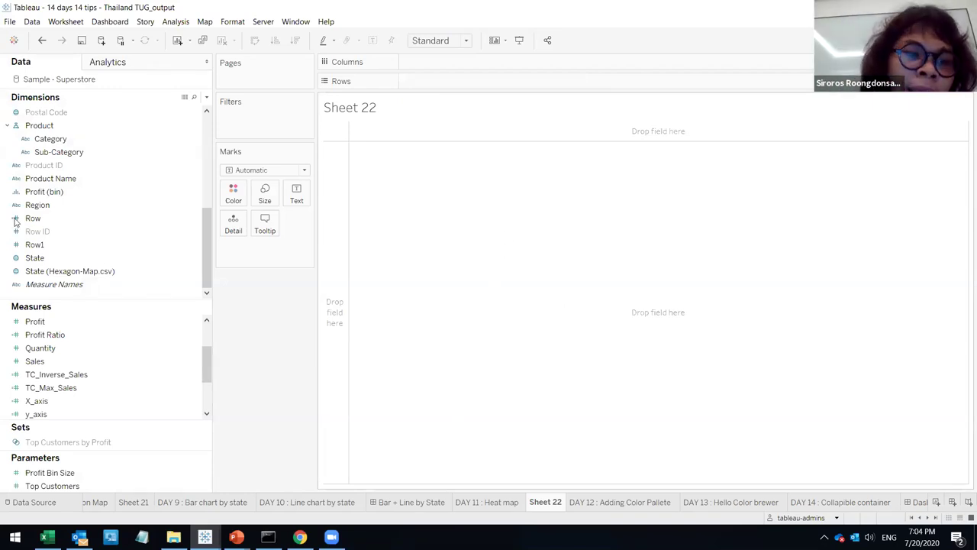
- Add Order Date to Rows, set it to continuous Day, and move it to Columns
{"action": "left_click", "coordinate": [52, 126]}
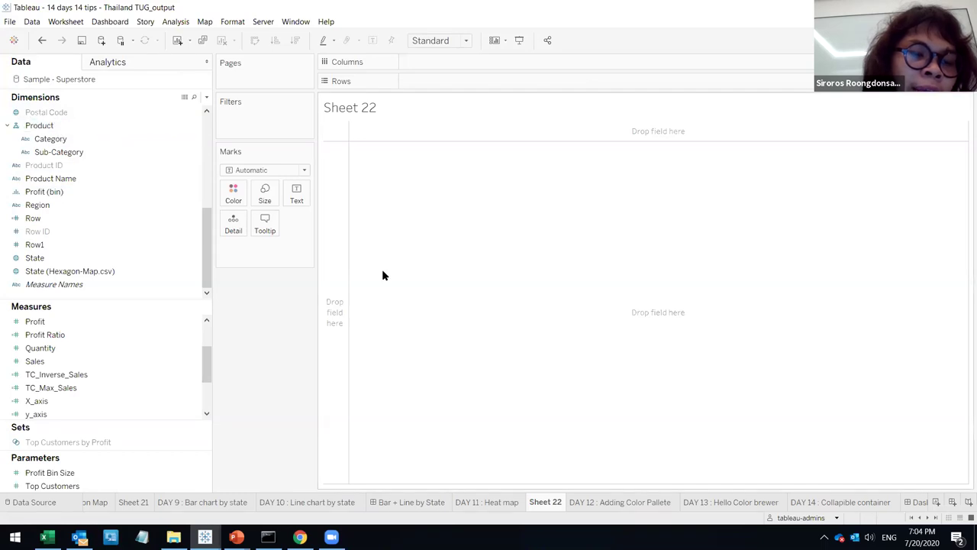
{"action": "scroll", "coordinate": [136, 221], "scroll_direction": "up", "scroll_amount": 5}
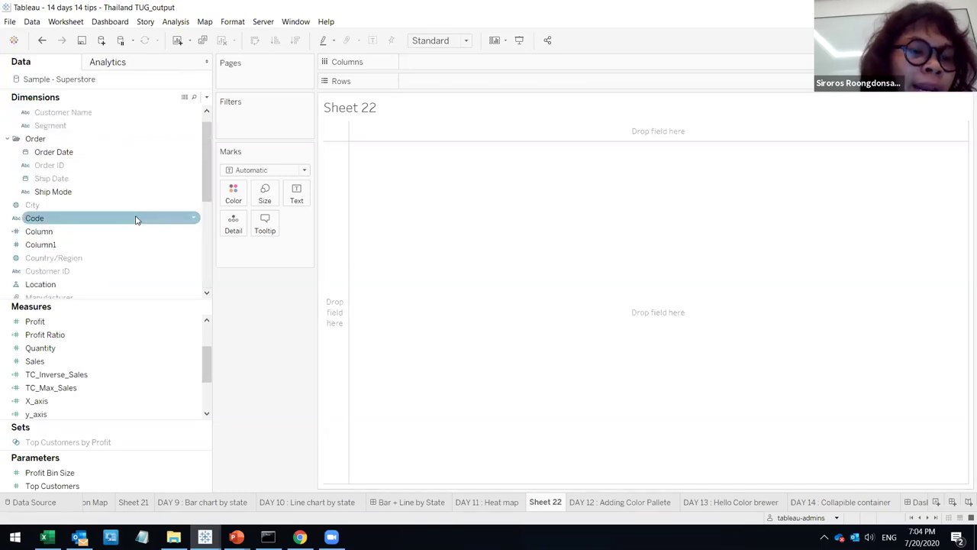
{"action": "scroll", "coordinate": [136, 220], "scroll_direction": "down", "scroll_amount": 3}
{"action": "left_click", "coordinate": [92, 115]}
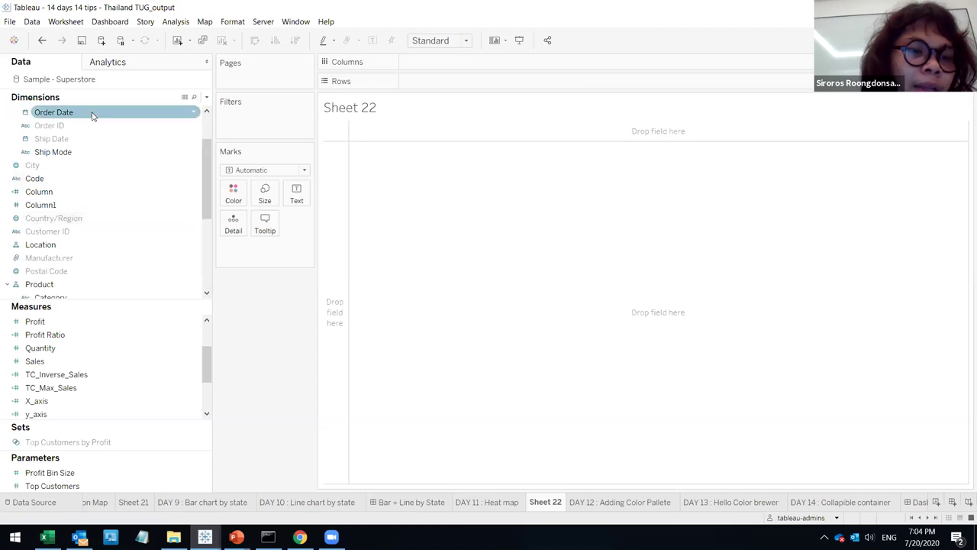
{"action": "left_click_drag", "start_coordinate": [97, 116], "coordinate": [475, 82]}
{"action": "right_click", "coordinate": [447, 84]}
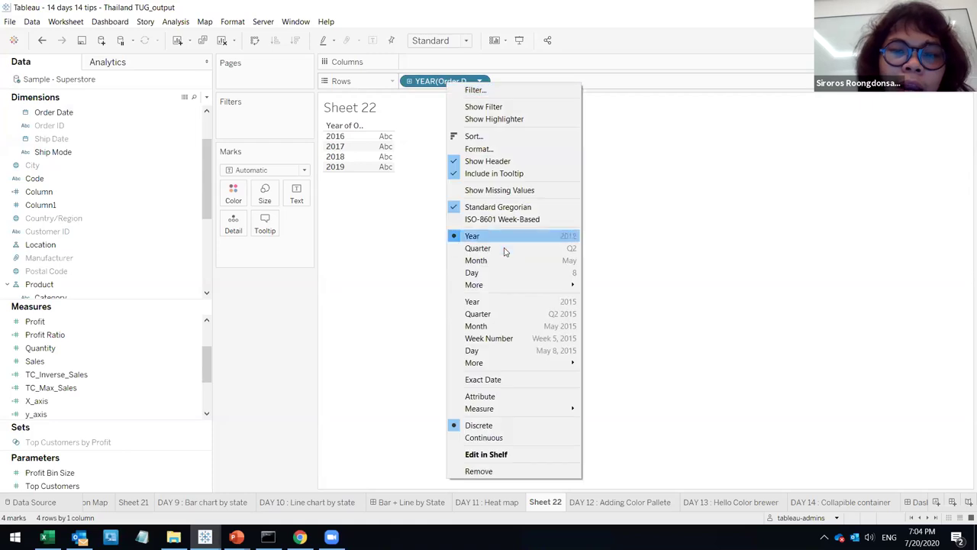
{"action": "left_click", "coordinate": [514, 351]}
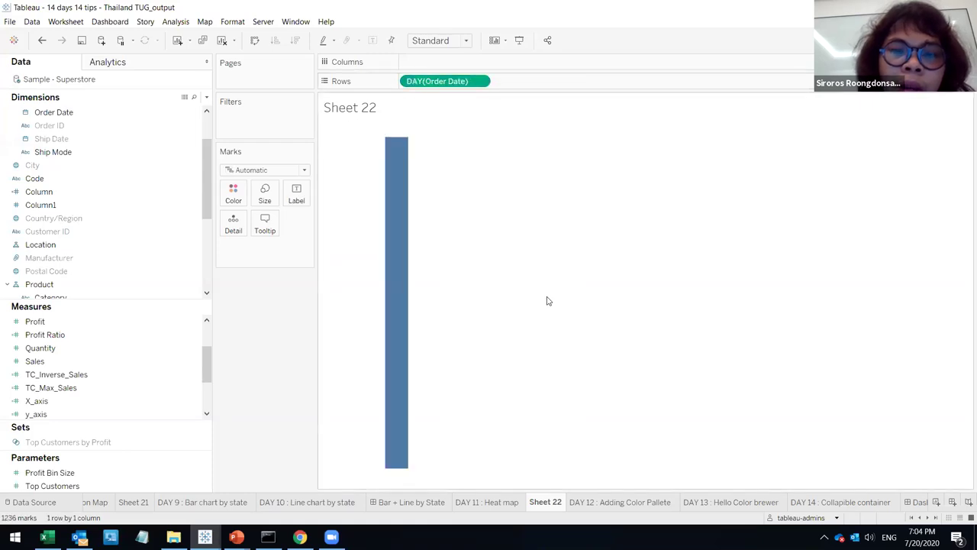
{"action": "left_click_drag", "start_coordinate": [454, 82], "coordinate": [453, 66]}
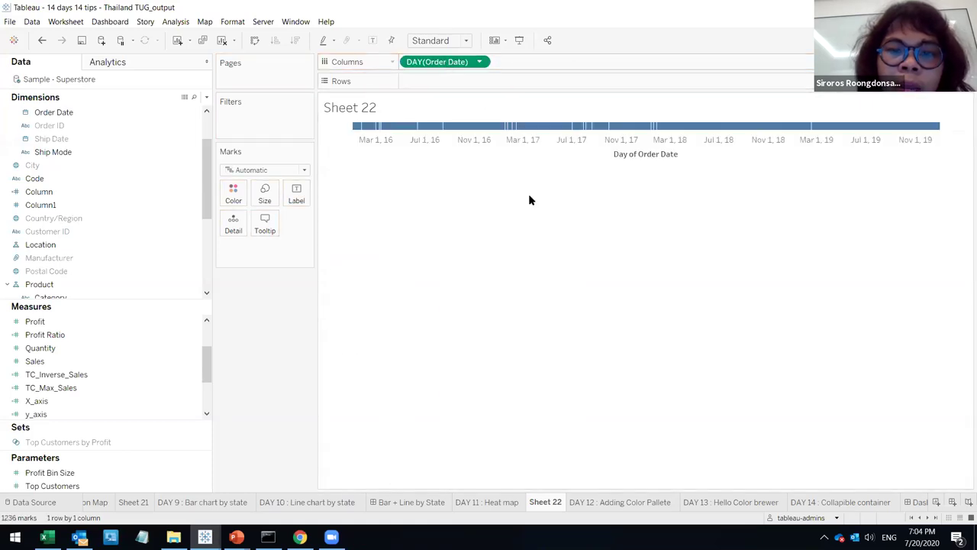
- Set Order Date on Columns to the month-and-year level and convert it to discrete
{"action": "right_click", "coordinate": [449, 64]}
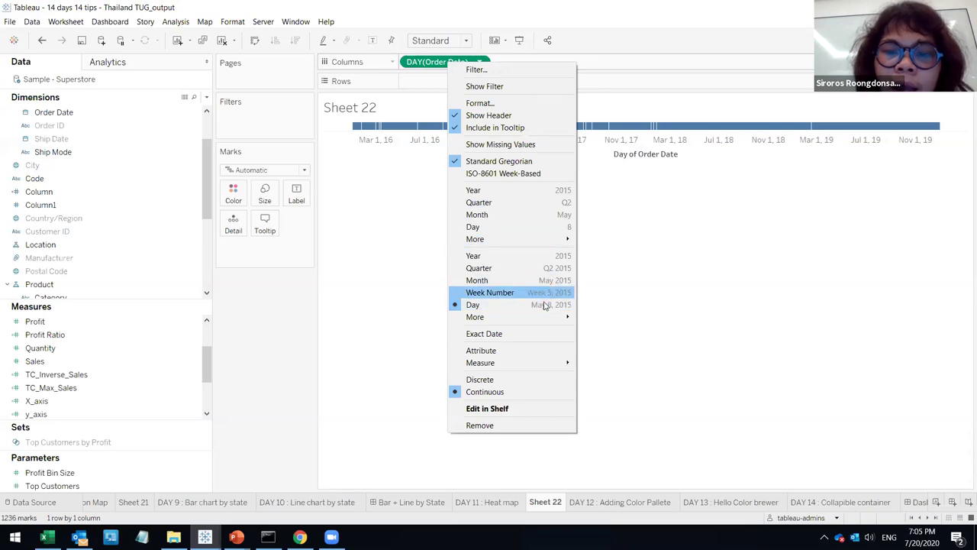
{"action": "left_click", "coordinate": [544, 285]}
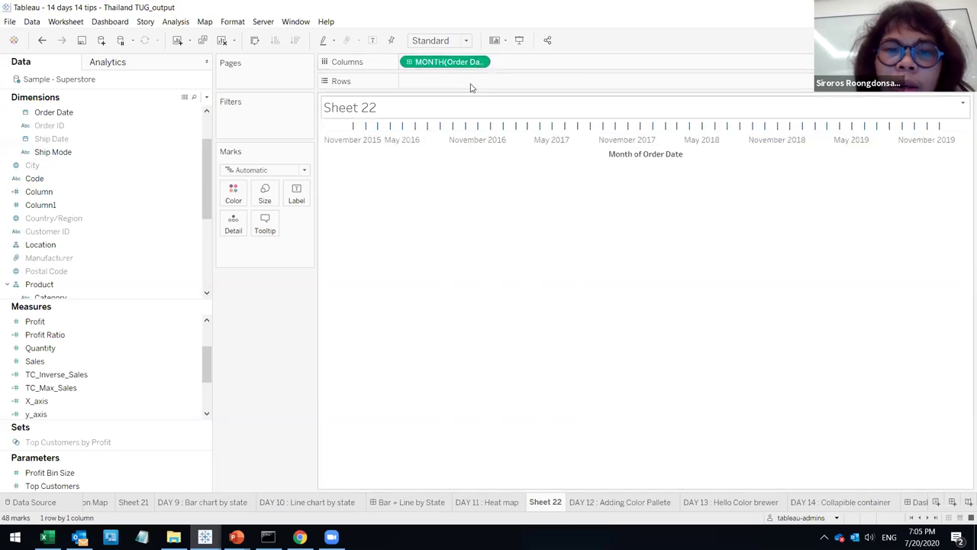
{"action": "right_click", "coordinate": [460, 63]}
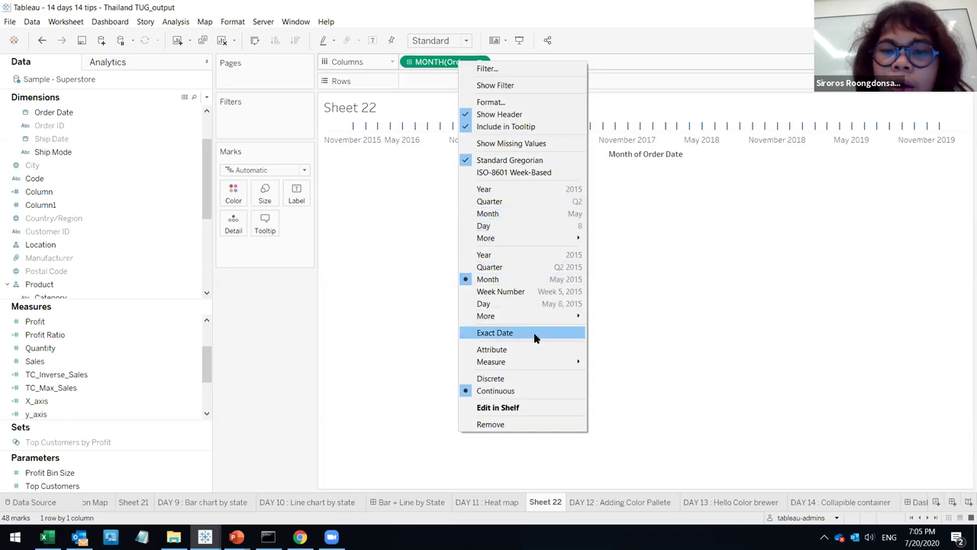
{"action": "left_click", "coordinate": [515, 379]}
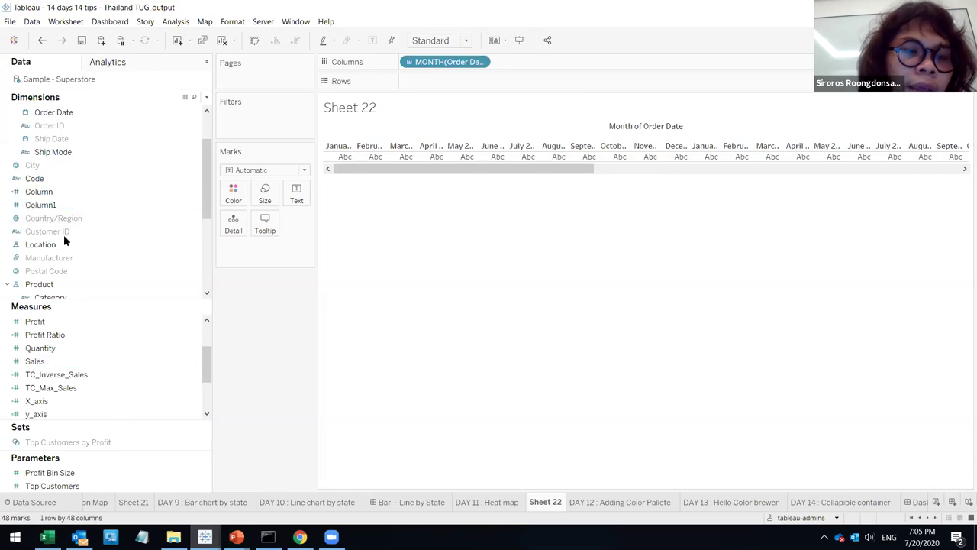
- Color the monthly marks by Profit Ratio, leaving the mark type on Automatic
{"action": "scroll", "coordinate": [80, 382], "scroll_direction": "up", "scroll_amount": 1}
{"action": "left_click_drag", "start_coordinate": [66, 348], "coordinate": [229, 195]}
{"action": "left_click", "coordinate": [267, 169]}
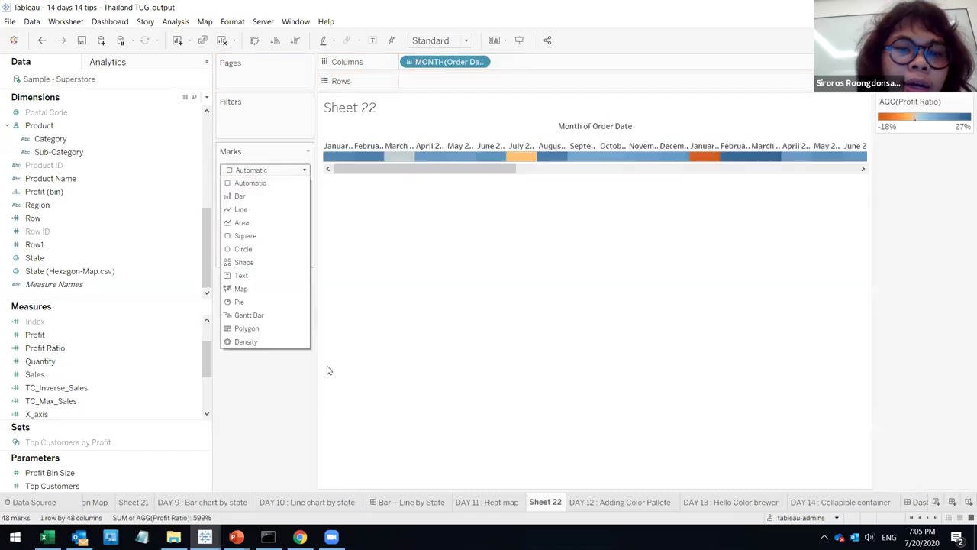
{"action": "left_click", "coordinate": [438, 339]}
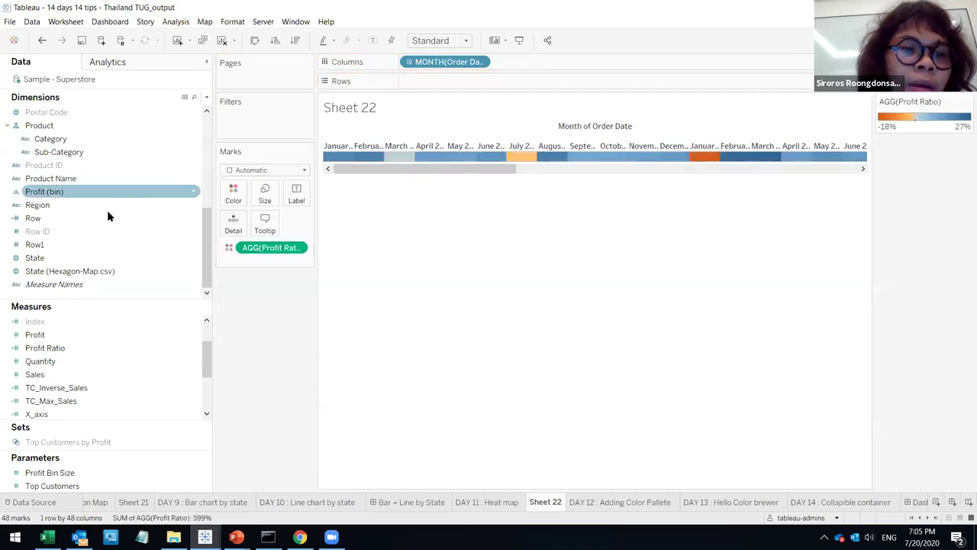
- Break the monthly heat map into rows by Sub-Category and show the mark labels in its cells
{"action": "left_click_drag", "start_coordinate": [81, 180], "coordinate": [504, 81]}
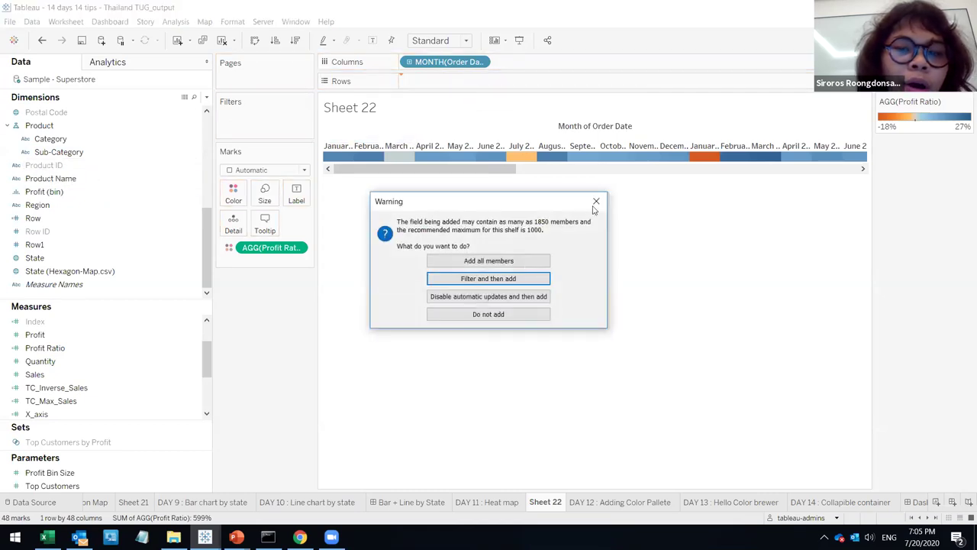
{"action": "left_click", "coordinate": [596, 201]}
{"action": "left_click_drag", "start_coordinate": [84, 153], "coordinate": [464, 84]}
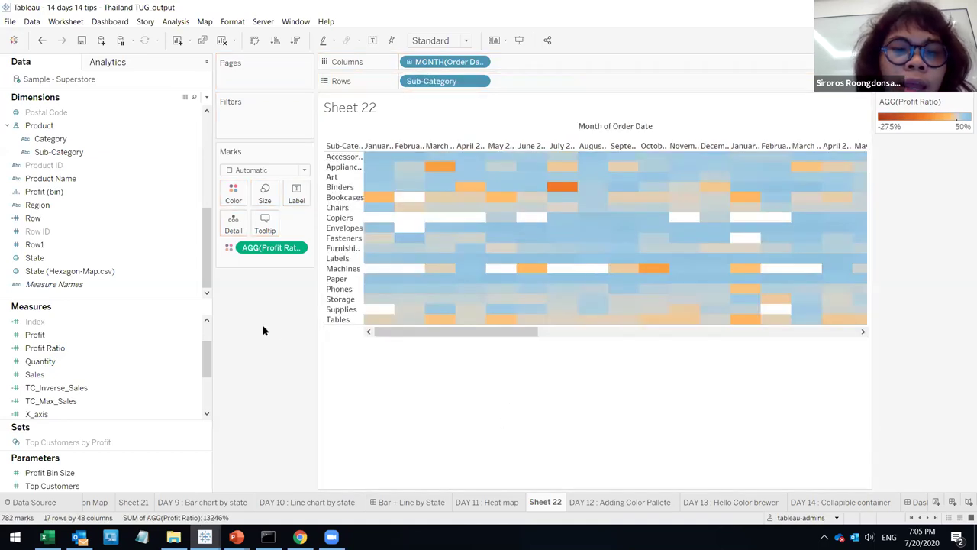
{"action": "left_click", "coordinate": [372, 41]}
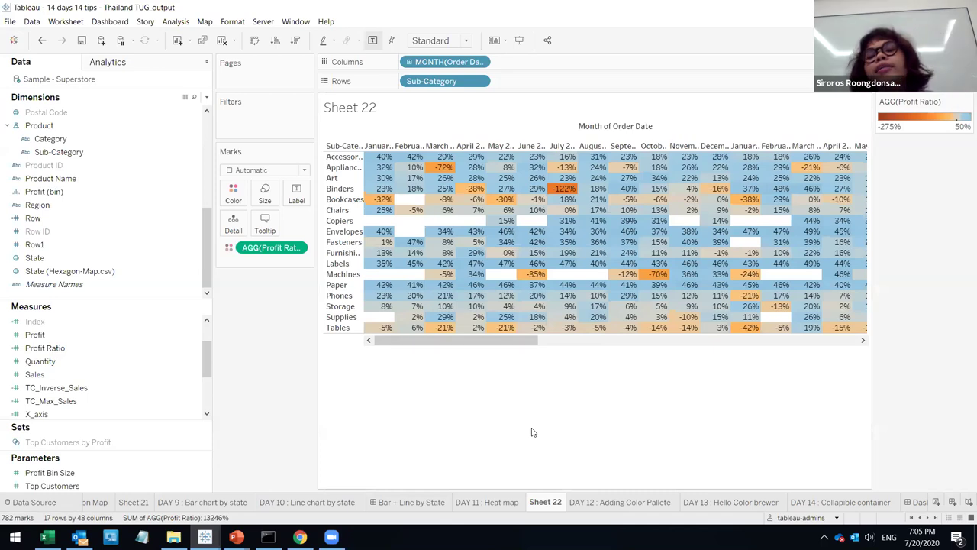
- Widen the month columns of the heat map slightly and return to the first months
{"action": "left_click_drag", "start_coordinate": [469, 342], "coordinate": [429, 332]}
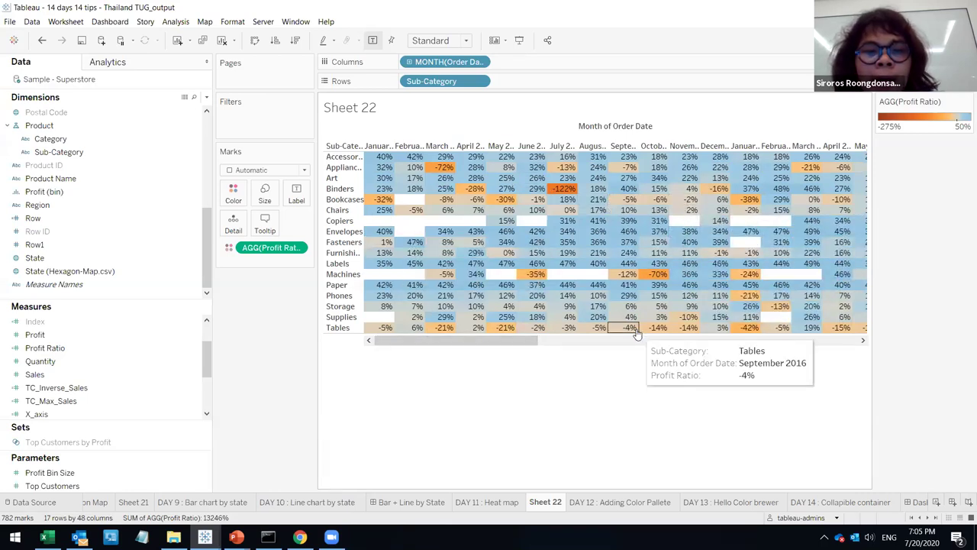
{"action": "scroll", "coordinate": [586, 333], "scroll_direction": "right", "scroll_amount": 3}
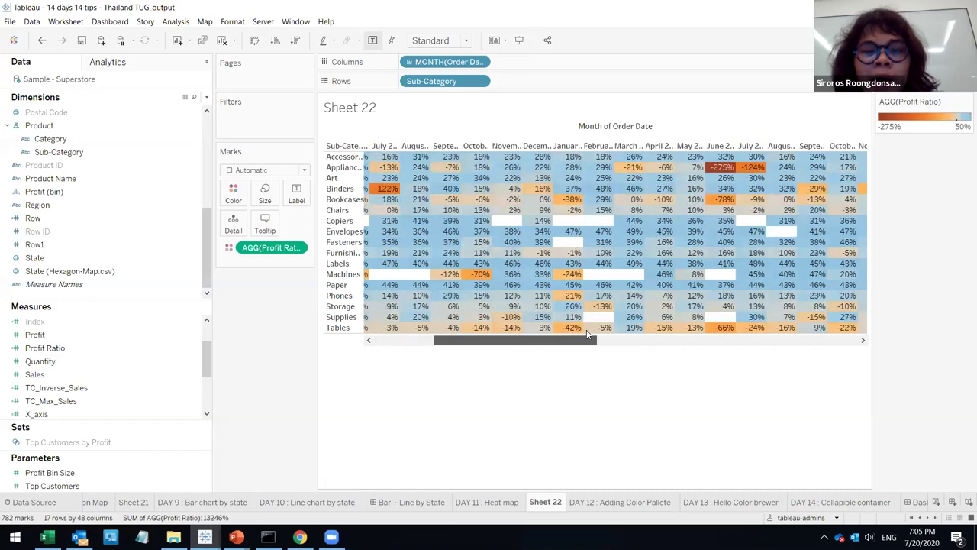
{"action": "left_click_drag", "start_coordinate": [587, 334], "coordinate": [608, 317]}
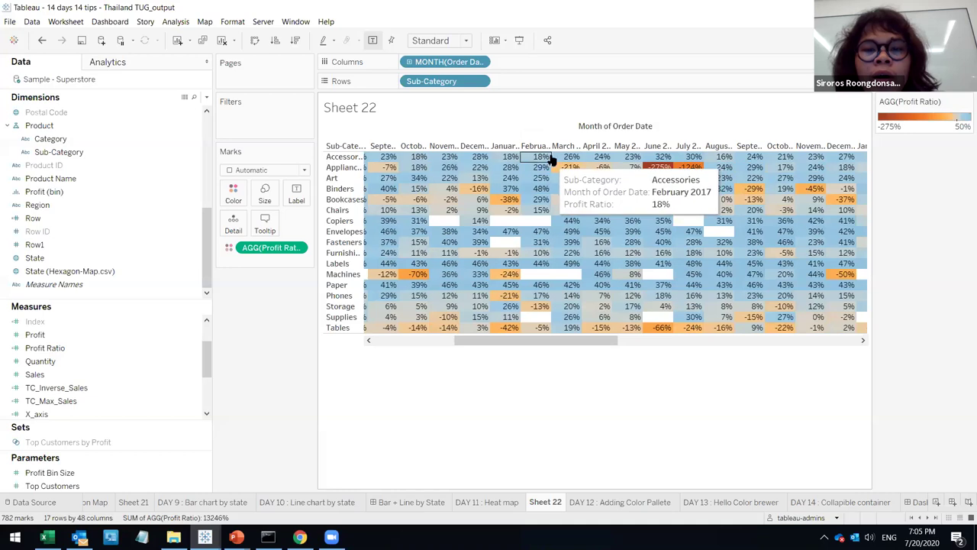
{"action": "left_click_drag", "start_coordinate": [547, 147], "coordinate": [539, 149]}
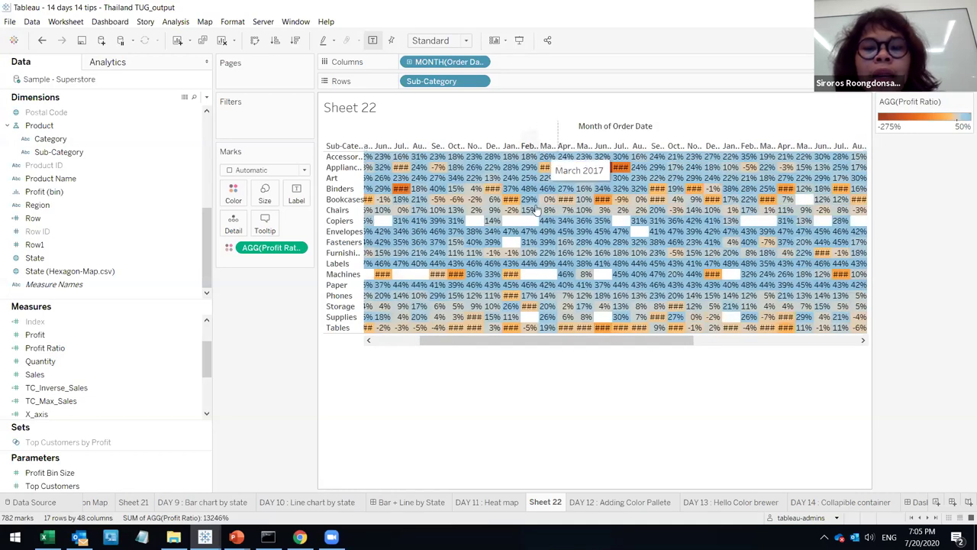
{"action": "key", "text": "ctrl+z"}
{"action": "left_click_drag", "start_coordinate": [549, 341], "coordinate": [404, 341]}
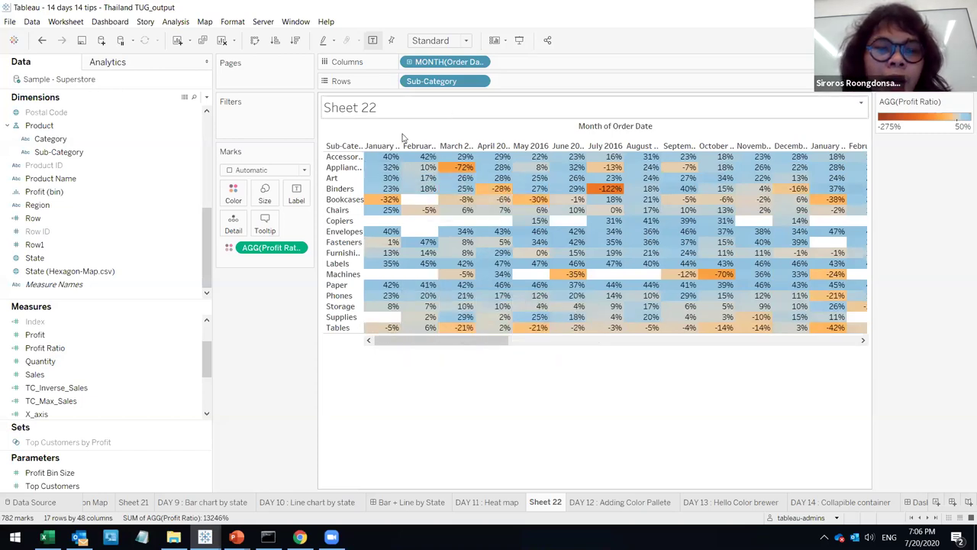
- Turn the heat map into a line chart of Profit by month, colored by Sub-Category instead of Profit Ratio
{"action": "left_click", "coordinate": [252, 170]}
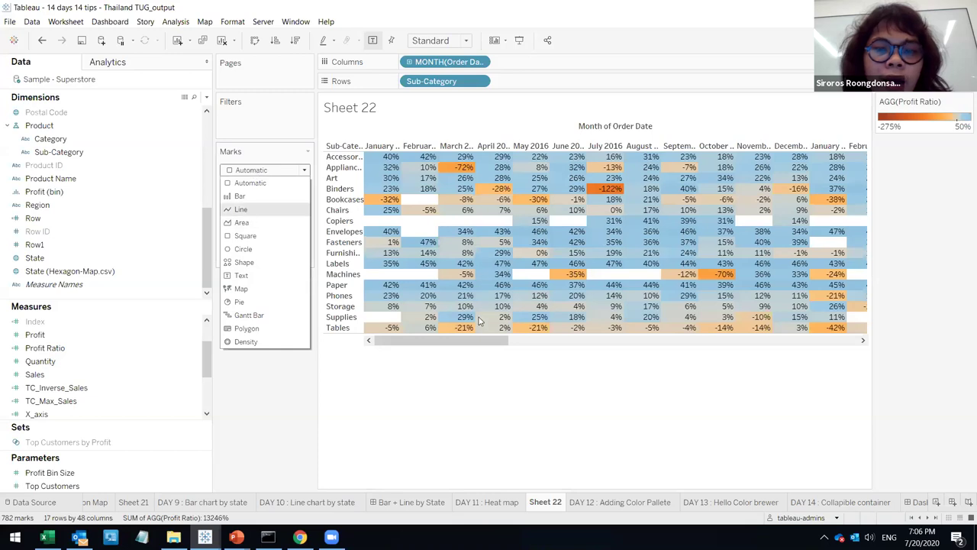
{"action": "key", "text": "Return"}
{"action": "left_click_drag", "start_coordinate": [271, 247], "coordinate": [234, 193]}
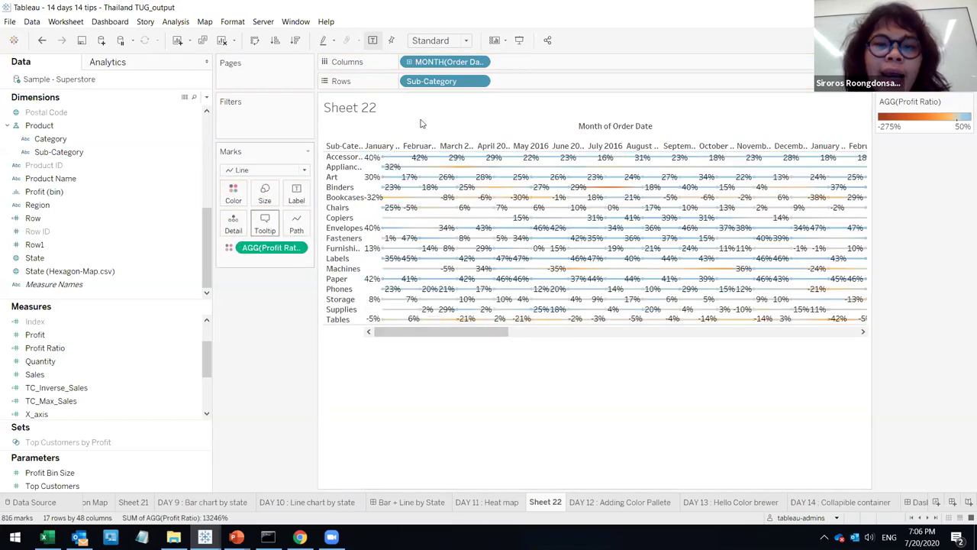
{"action": "left_click_drag", "start_coordinate": [432, 81], "coordinate": [233, 192]}
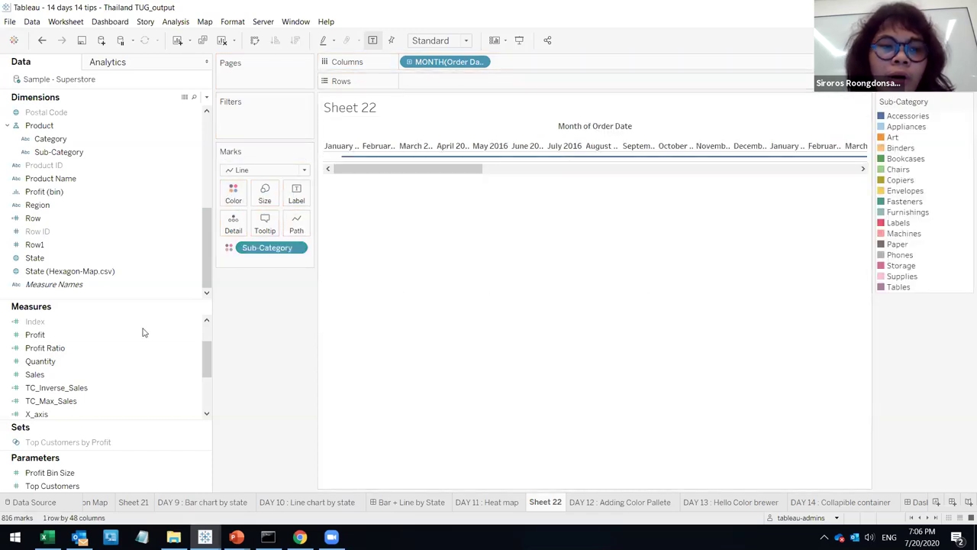
{"action": "mouse_move", "coordinate": [93, 343]}
{"action": "left_mouse_down"}
{"action": "mouse_move", "coordinate": [451, 100]}
{"action": "mouse_move", "coordinate": [447, 81]}
{"action": "left_mouse_up"}
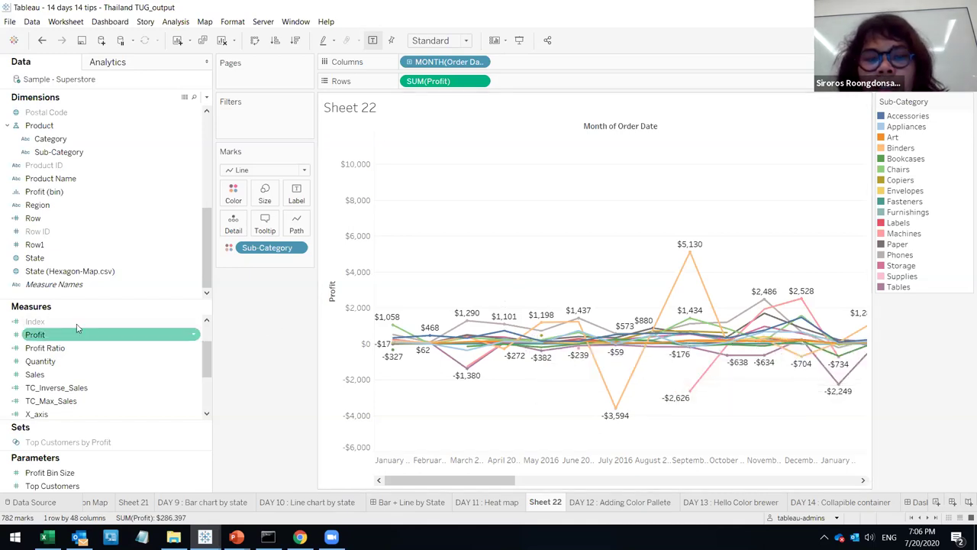
- Compare the DAY 11 : Heat map sheet with the line chart on Sheet 22
{"action": "left_click", "coordinate": [489, 502]}
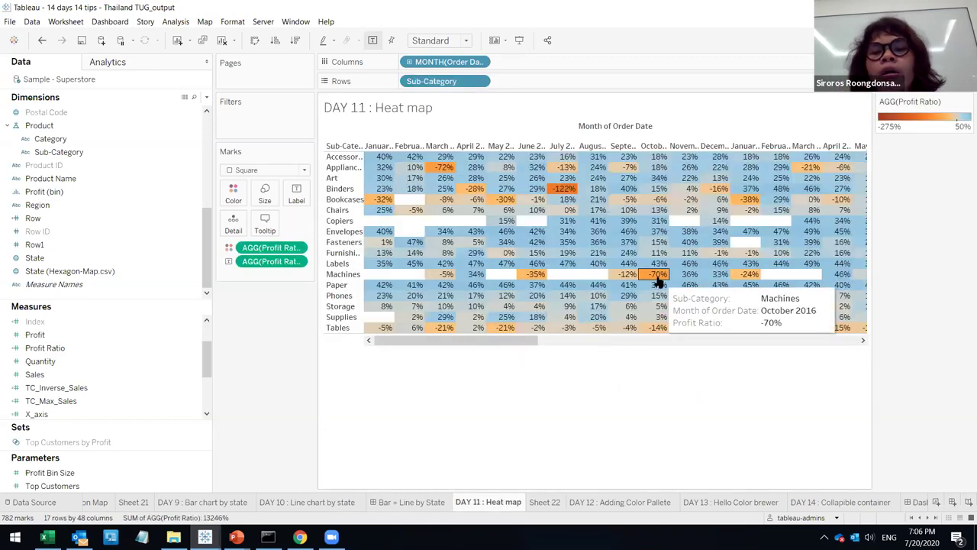
{"action": "left_click", "coordinate": [544, 501]}
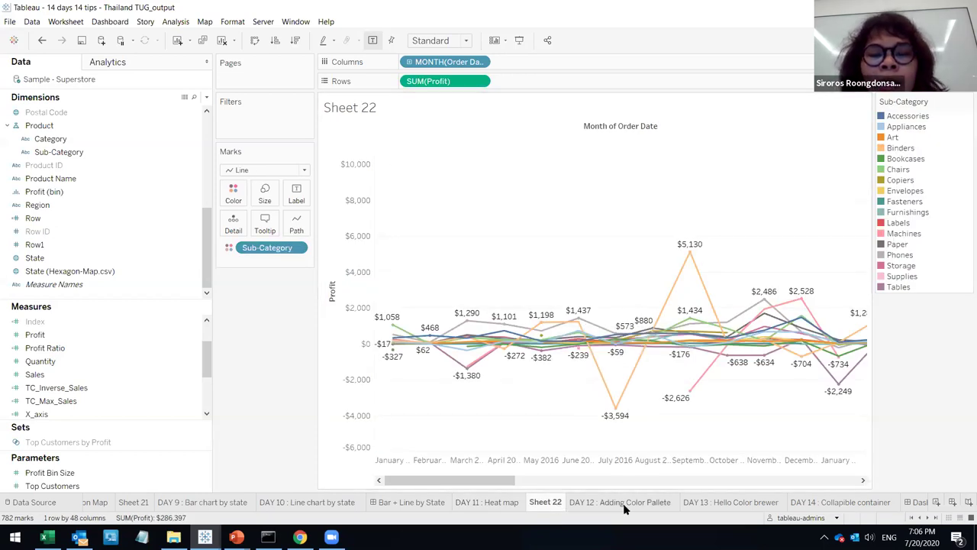
- Go to the DAY 12 : Adding Color Pallete sheet and view the default mark color choices without changing them
{"action": "mouse_move", "coordinate": [622, 503]}
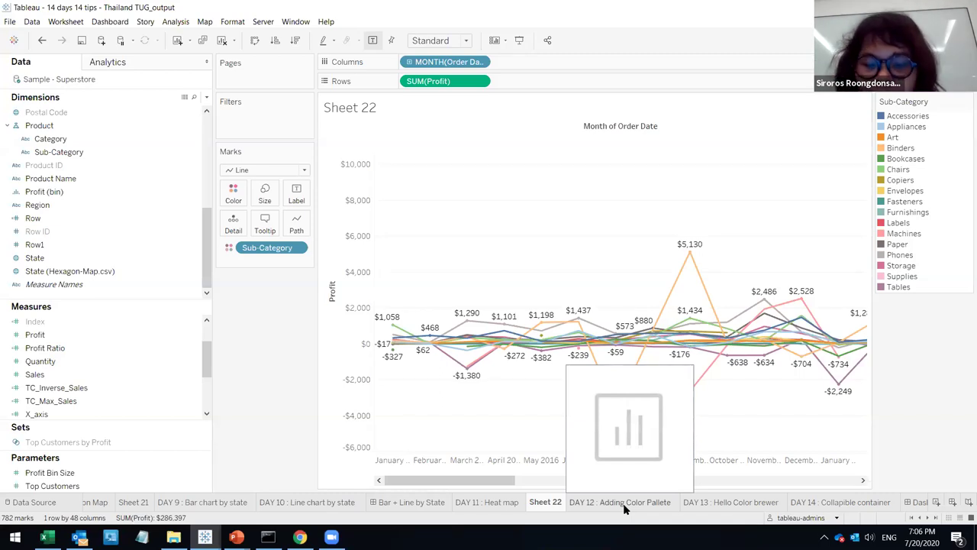
{"action": "left_click", "coordinate": [623, 503]}
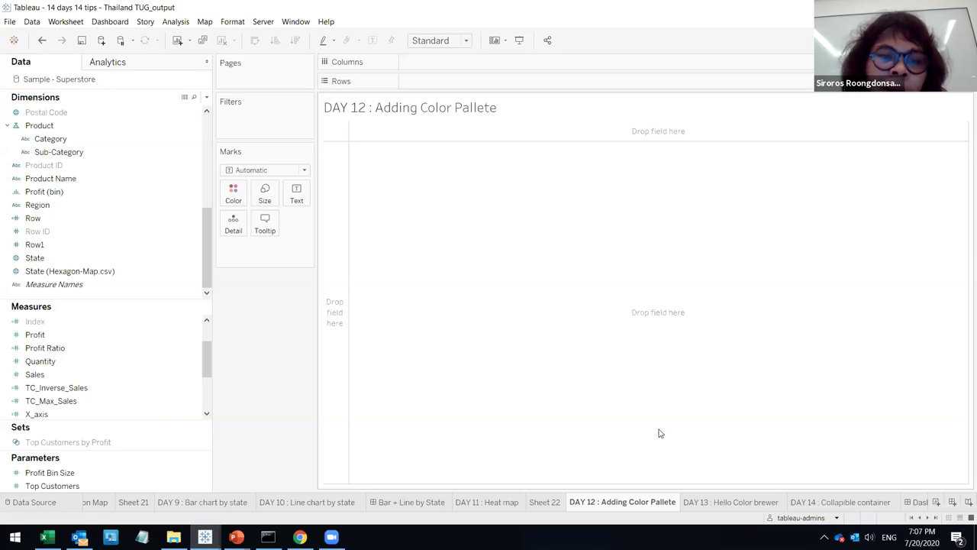
{"action": "left_click", "coordinate": [233, 194]}
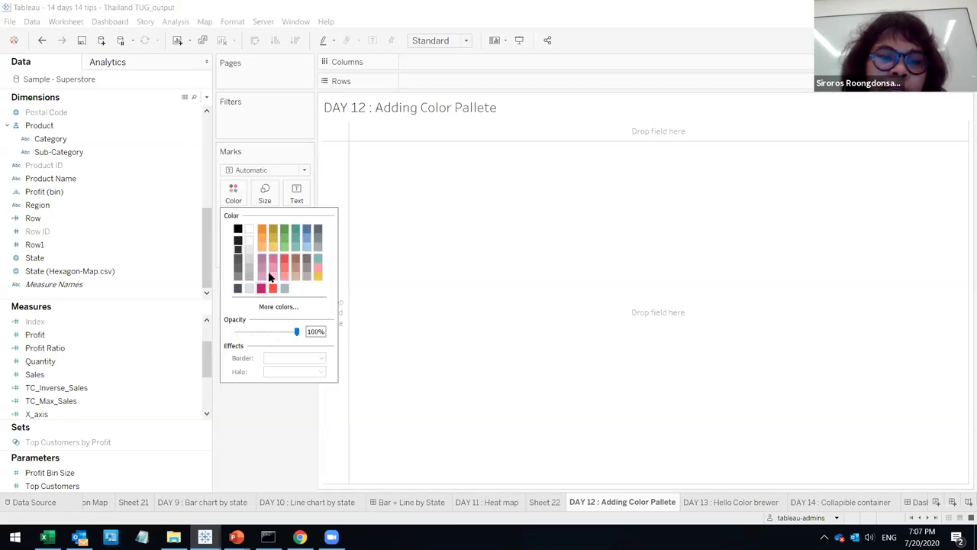
{"action": "left_click", "coordinate": [484, 268]}
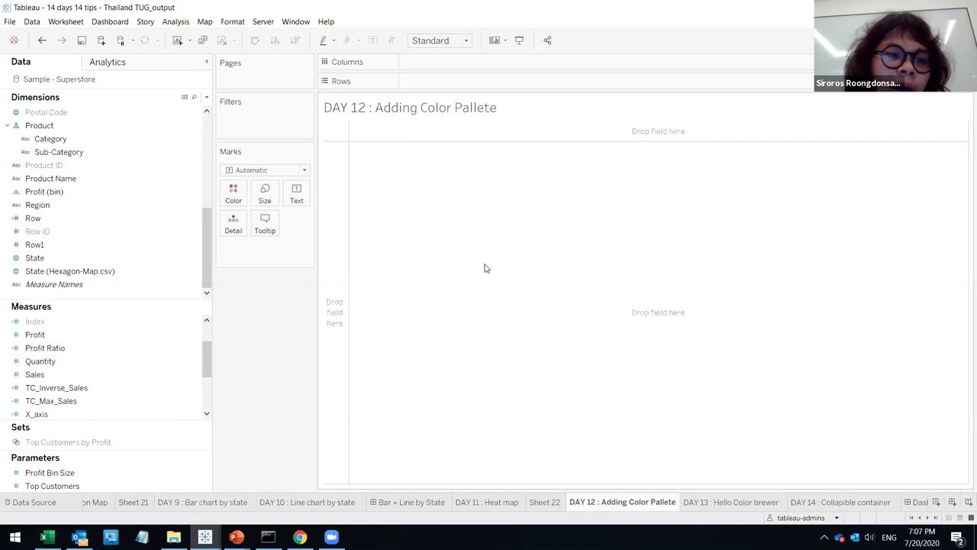
- Build a horizontal bar chart with Sub-Category on Rows and Profit Ratio on Columns
{"action": "left_click_drag", "start_coordinate": [58, 152], "coordinate": [587, 366]}
{"action": "key", "text": "Down"}
{"action": "key", "text": "Return"}
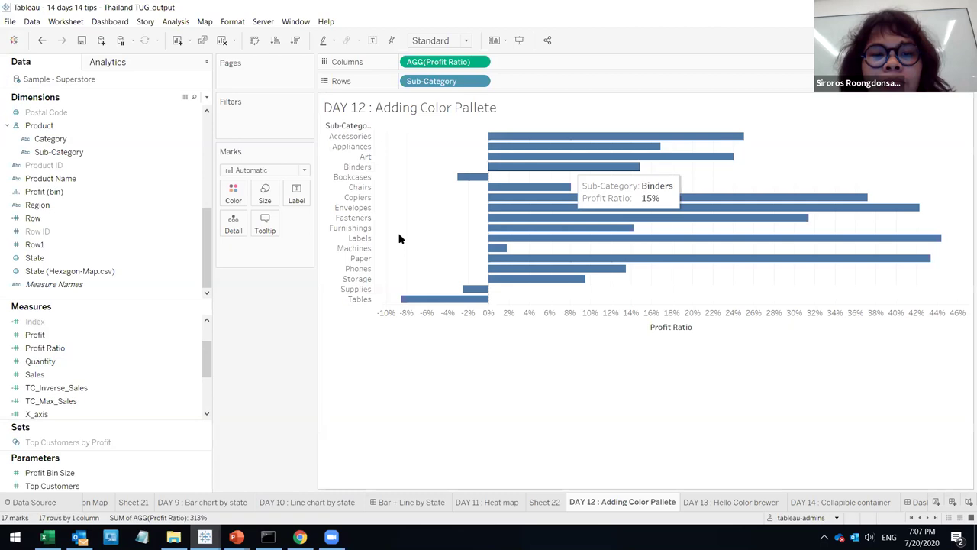
- Color the Profit Ratio bars by Category
{"action": "key", "text": "Up"}
{"action": "key", "text": "Up"}
{"action": "key", "text": "Up"}
{"action": "key", "text": "Up"}
{"action": "key", "text": "Up"}
{"action": "key", "text": "Up"}
{"action": "key", "text": "Up"}
{"action": "key", "text": "Up"}
{"action": "key", "text": "Up"}
{"action": "key", "text": "Up"}
{"action": "left_click_drag", "start_coordinate": [61, 178], "coordinate": [232, 193]}
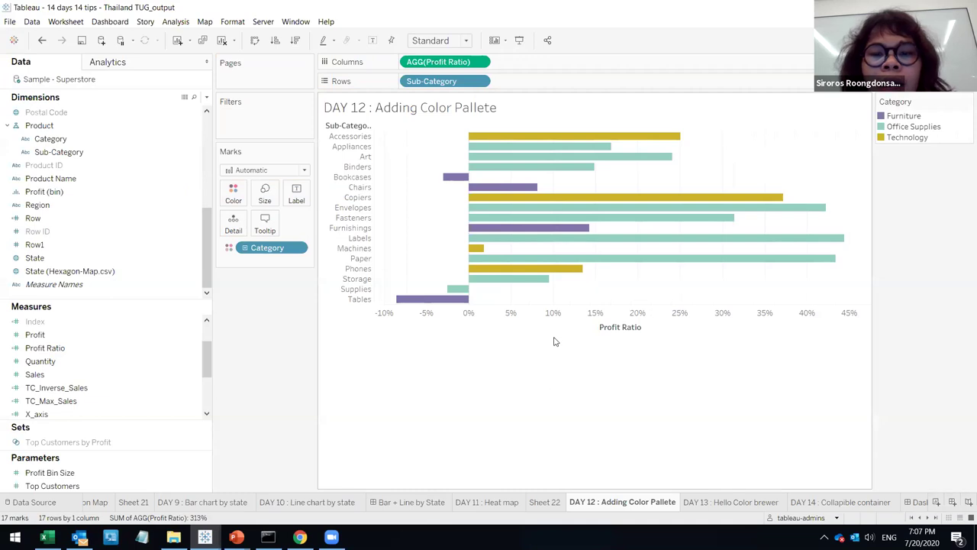
- Edit the Category colors and choose the custom "purple kaki ordered-sequential" palette
{"action": "left_click", "coordinate": [233, 192]}
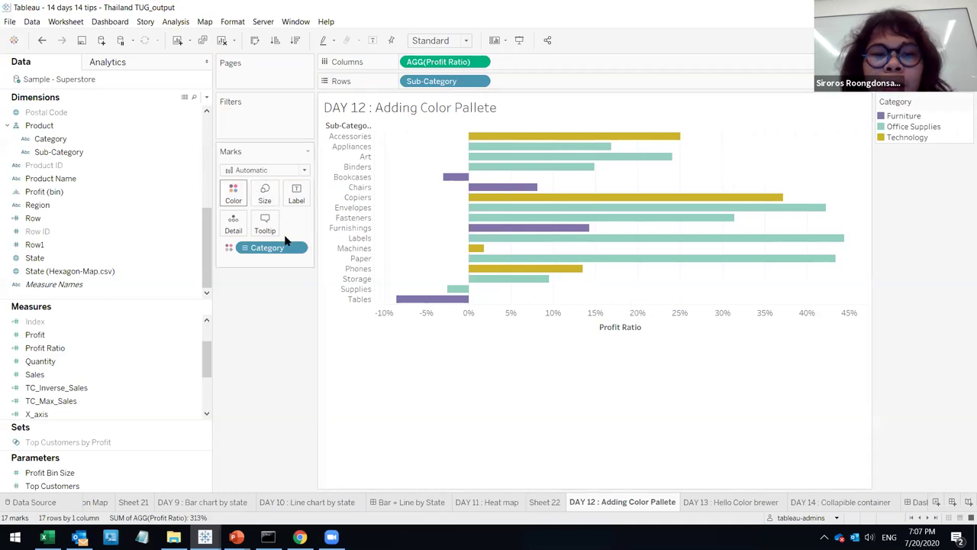
{"action": "left_click", "coordinate": [267, 230]}
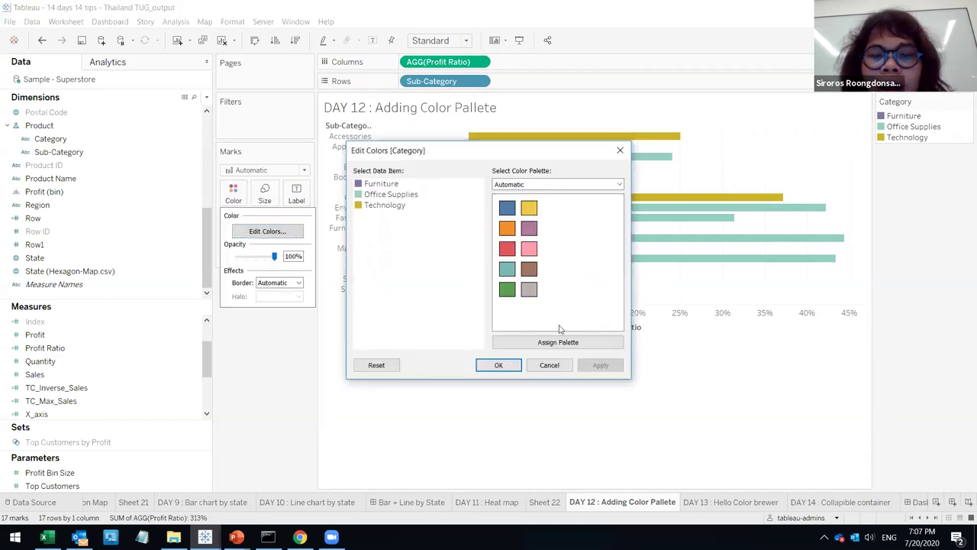
{"action": "left_click", "coordinate": [542, 185]}
{"action": "scroll", "coordinate": [527, 443], "scroll_direction": "down", "scroll_amount": 5}
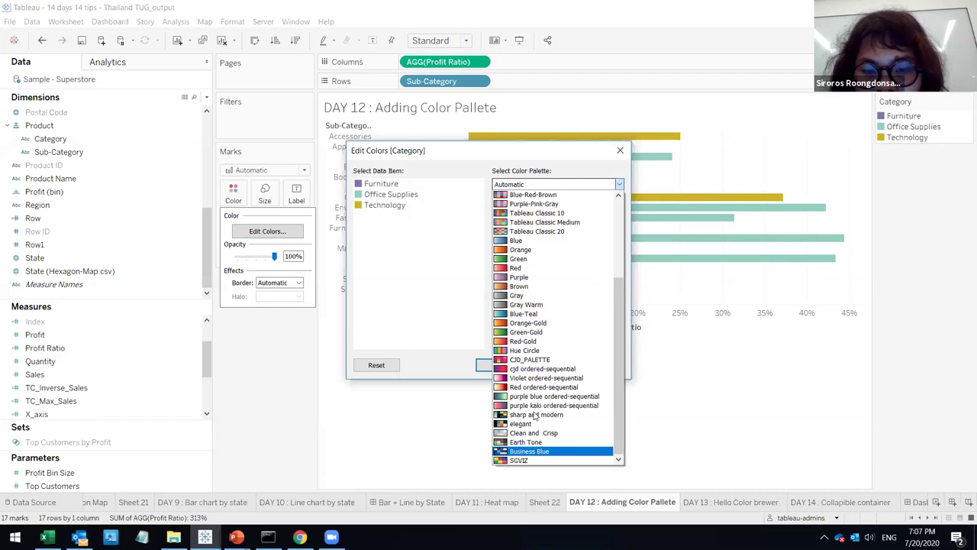
{"action": "key", "text": "Return"}
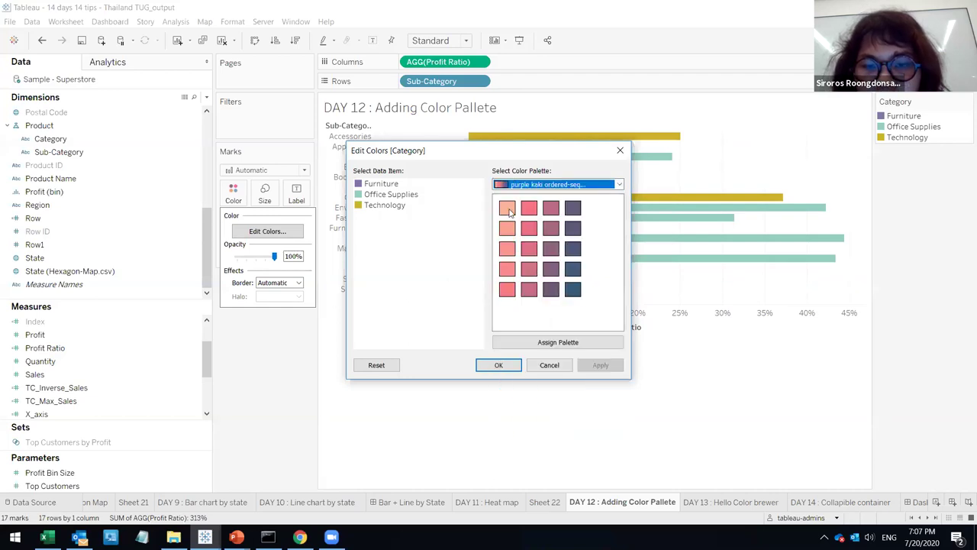
- Assign peach to Furniture, pink-red to Office Supplies and dark purple to Technology, and apply the colors to the bars
{"action": "left_click", "coordinate": [381, 183]}
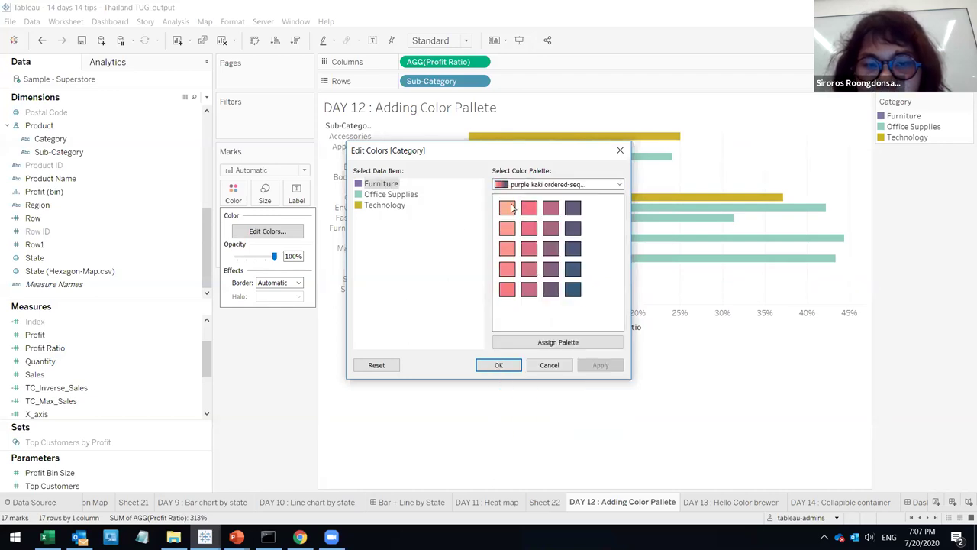
{"action": "left_click", "coordinate": [507, 206]}
{"action": "left_click", "coordinate": [529, 207]}
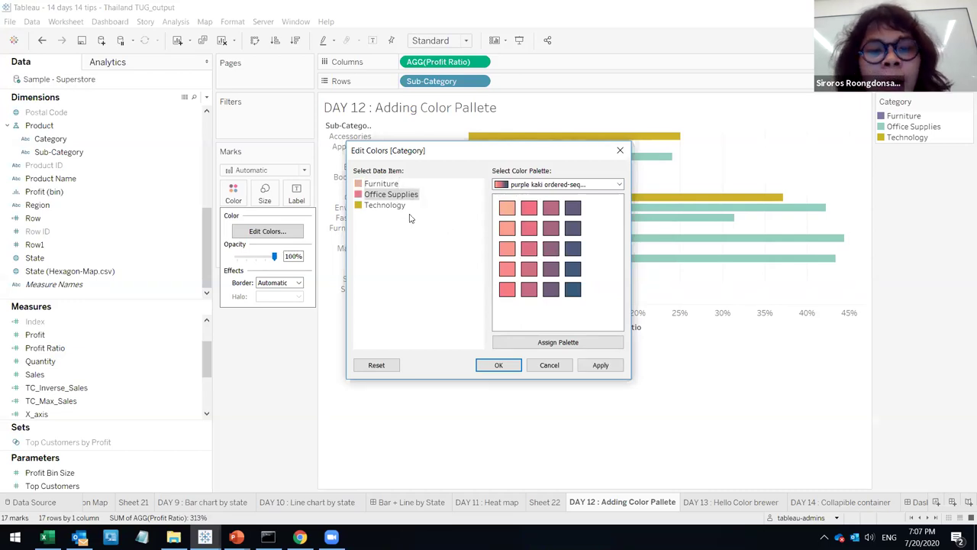
{"action": "left_click", "coordinate": [529, 248]}
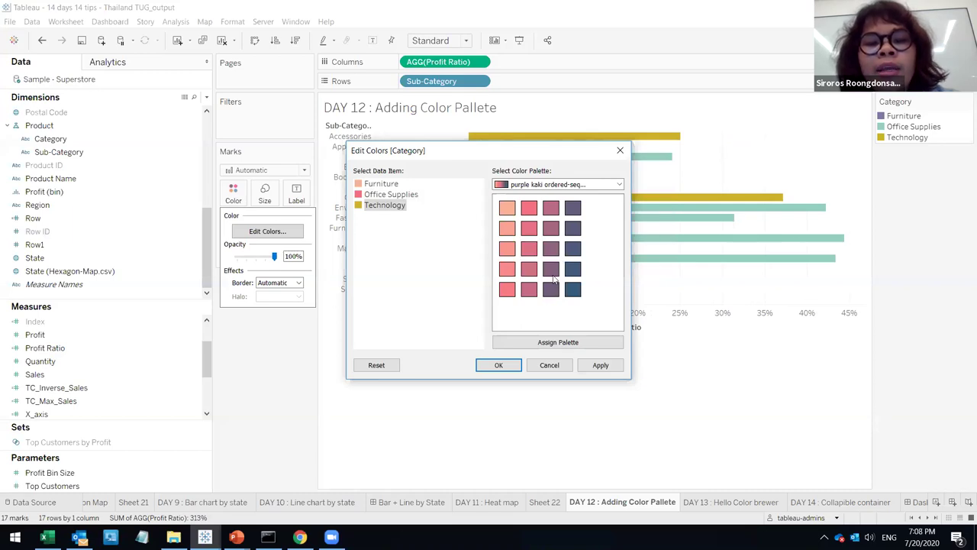
{"action": "left_click", "coordinate": [529, 289]}
{"action": "left_click", "coordinate": [600, 364]}
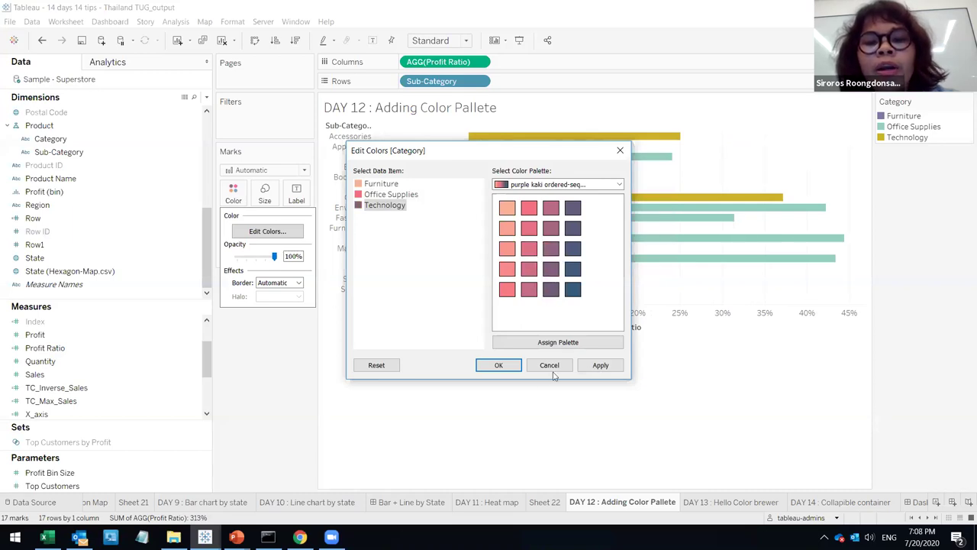
{"action": "key", "text": "Return"}
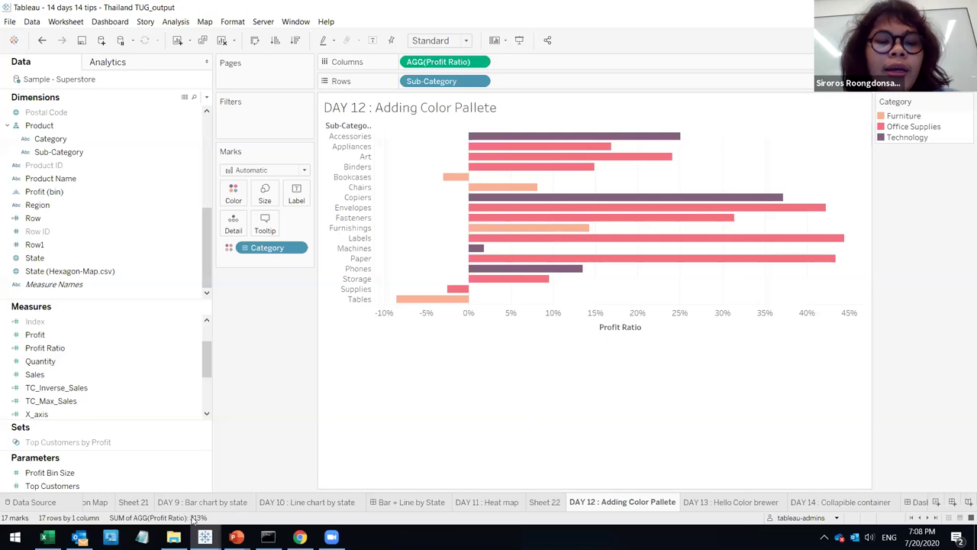
- Switch to File Explorer and open Preferences.tps from the My Tableau Repository folder in Notepad, showing its color palette definitions
{"action": "left_click", "coordinate": [173, 537]}
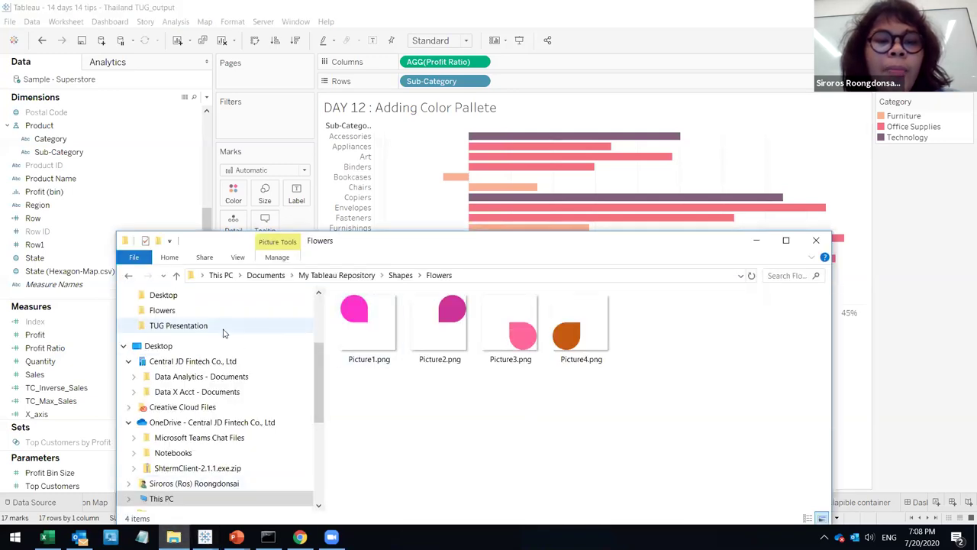
{"action": "left_click", "coordinate": [337, 275]}
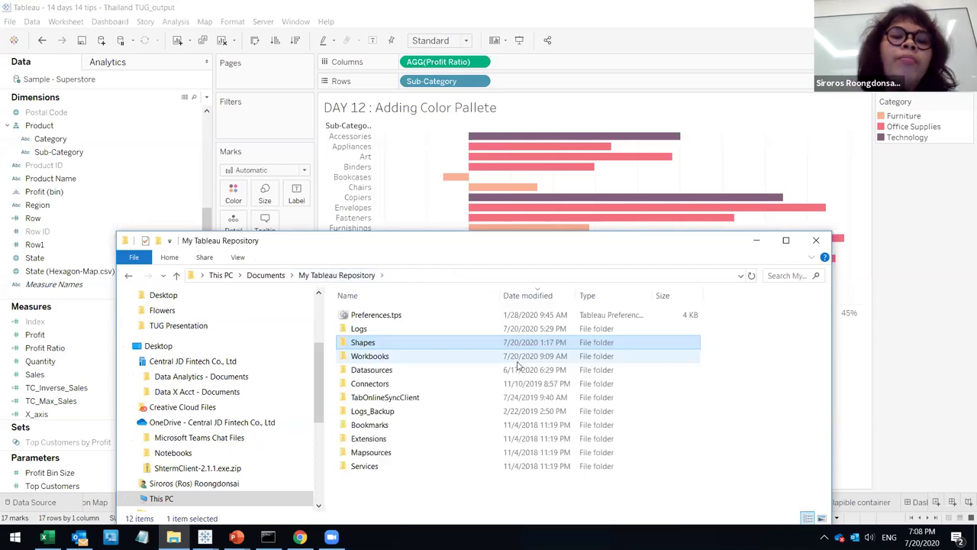
{"action": "left_click", "coordinate": [405, 321]}
{"action": "right_click", "coordinate": [404, 321]}
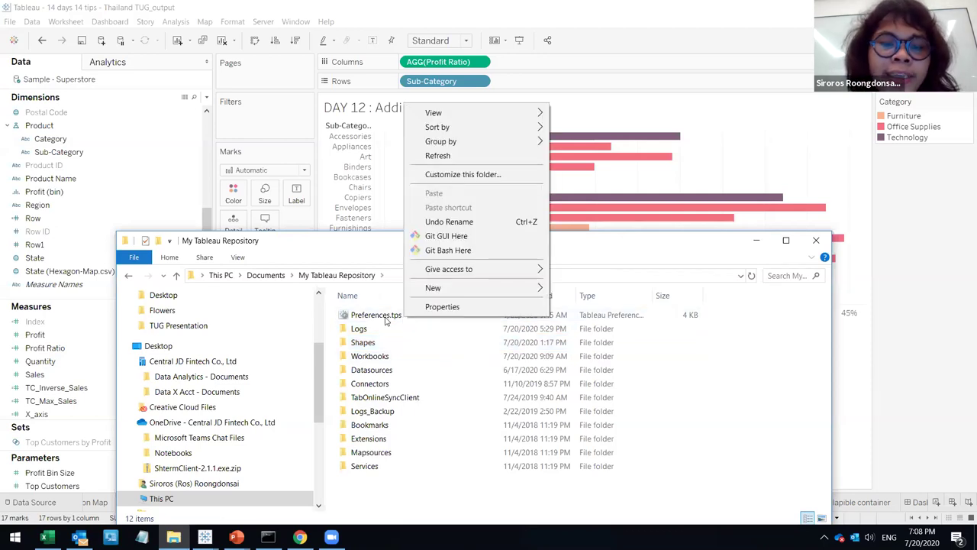
{"action": "right_click", "coordinate": [385, 320]}
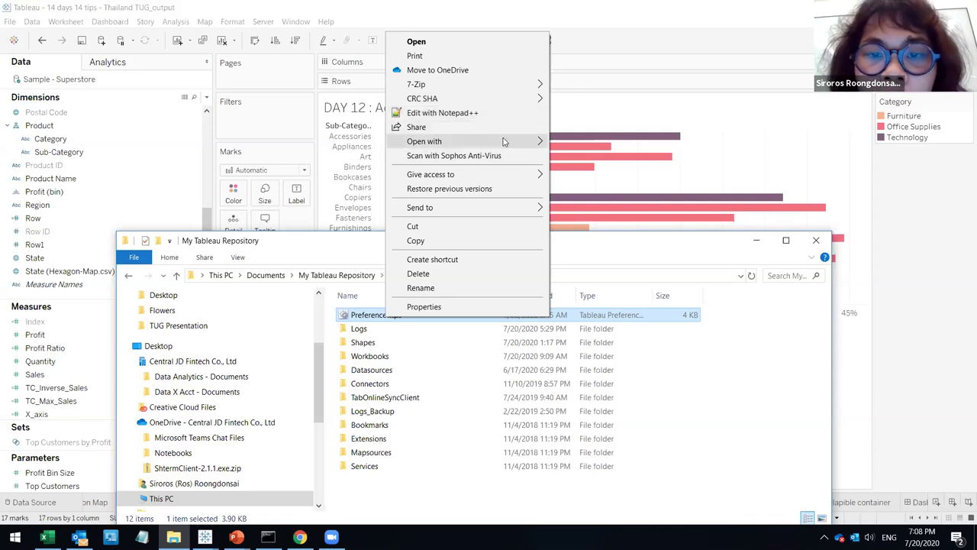
{"action": "mouse_move", "coordinate": [506, 142]}
{"action": "left_click", "coordinate": [578, 143]}
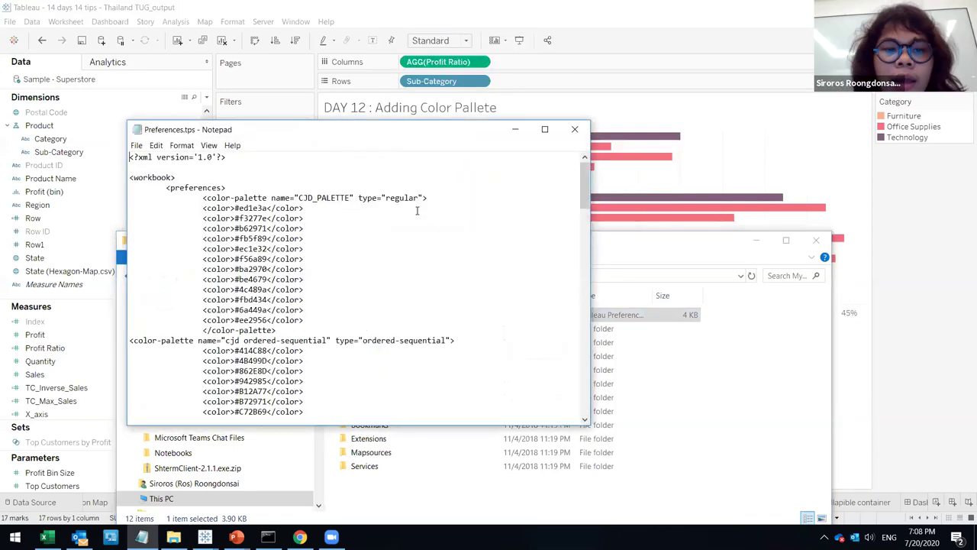
{"action": "scroll", "coordinate": [323, 221], "scroll_direction": "down", "scroll_amount": 1}
{"action": "scroll", "coordinate": [301, 217], "scroll_direction": "up", "scroll_amount": 1}
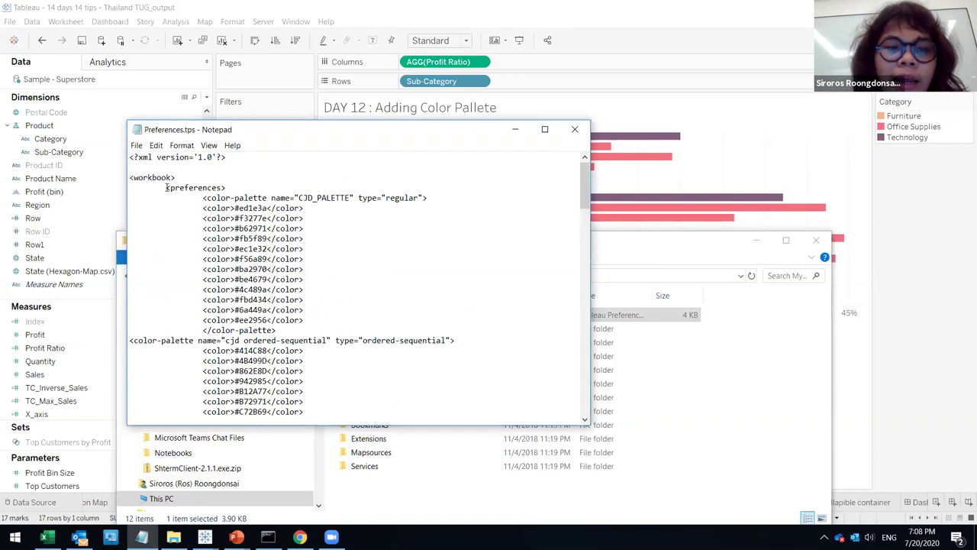
- Highlight the CJD_PALETTE definition with its regular type and list of hex colors in Preferences.tps
{"action": "left_click_drag", "start_coordinate": [167, 187], "coordinate": [556, 301]}
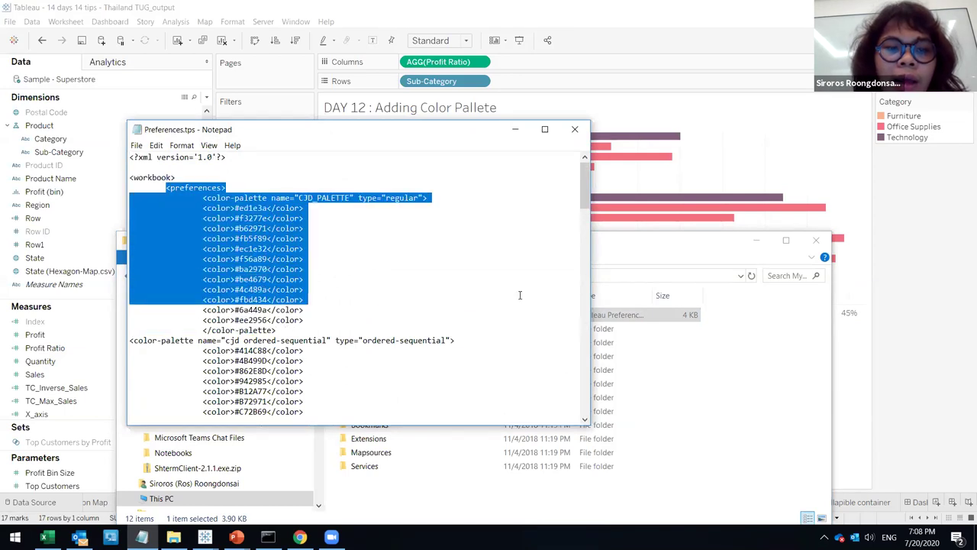
{"action": "left_click", "coordinate": [519, 293]}
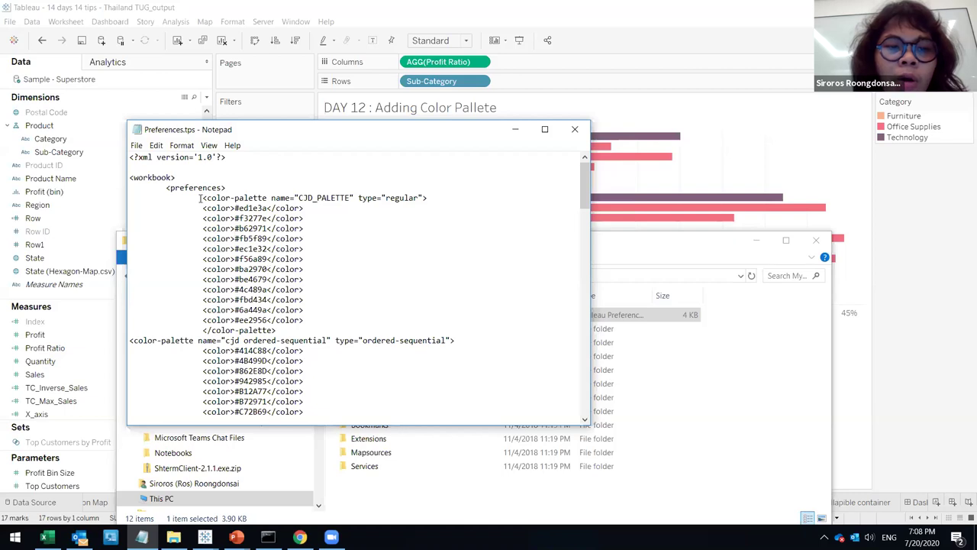
{"action": "left_click_drag", "start_coordinate": [165, 188], "coordinate": [369, 329]}
{"action": "left_click", "coordinate": [379, 298]}
{"action": "left_click_drag", "start_coordinate": [200, 200], "coordinate": [309, 326]}
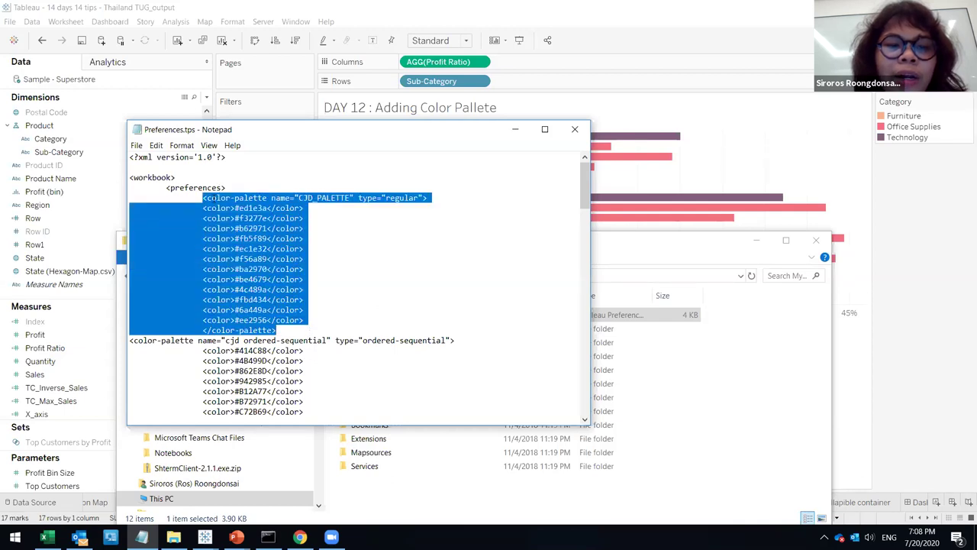
{"action": "left_click", "coordinate": [221, 200]}
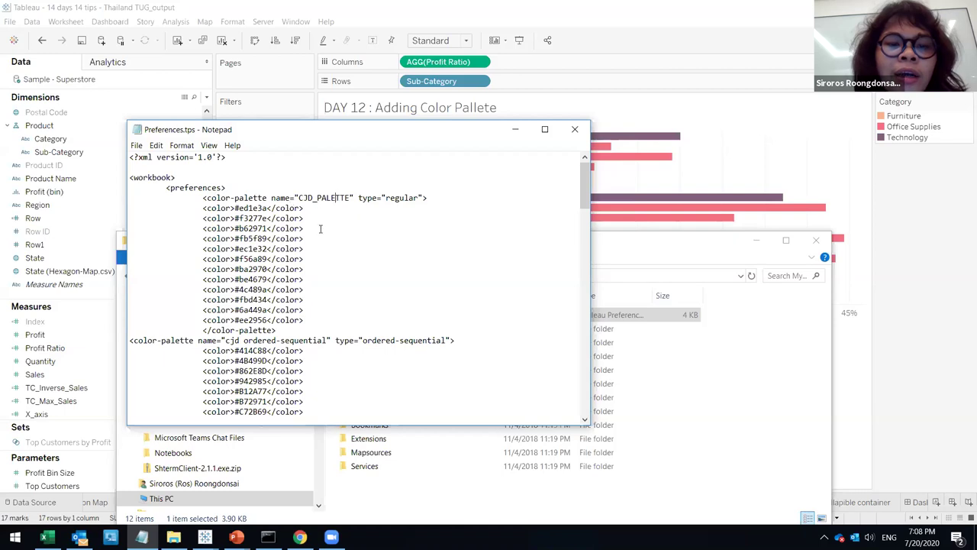
- Examine the ordered-sequential palette definitions in the file, highlighting the header line of the Red palette
{"action": "scroll", "coordinate": [321, 229], "scroll_direction": "down", "scroll_amount": 4}
{"action": "scroll", "coordinate": [321, 276], "scroll_direction": "down", "scroll_amount": 8}
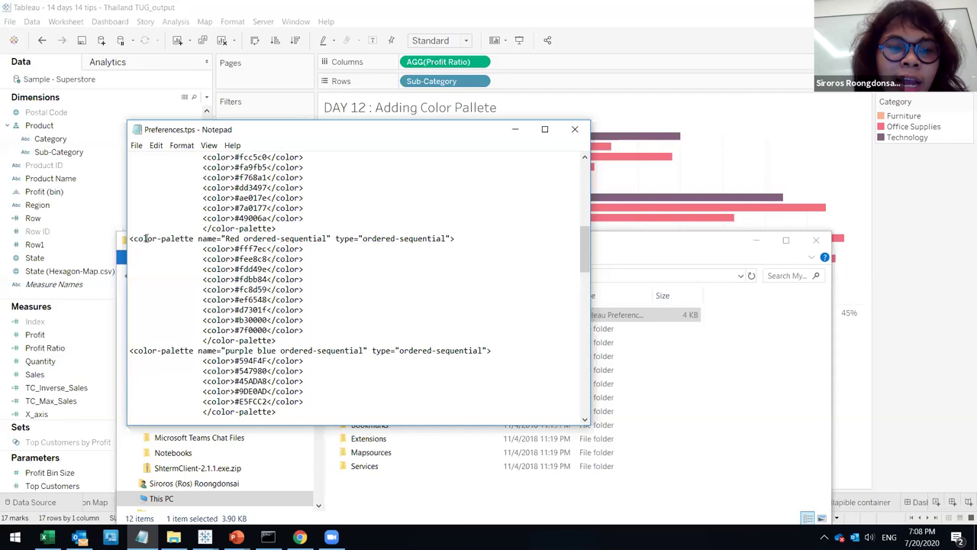
{"action": "left_click_drag", "start_coordinate": [132, 239], "coordinate": [423, 246]}
{"action": "left_click", "coordinate": [338, 264]}
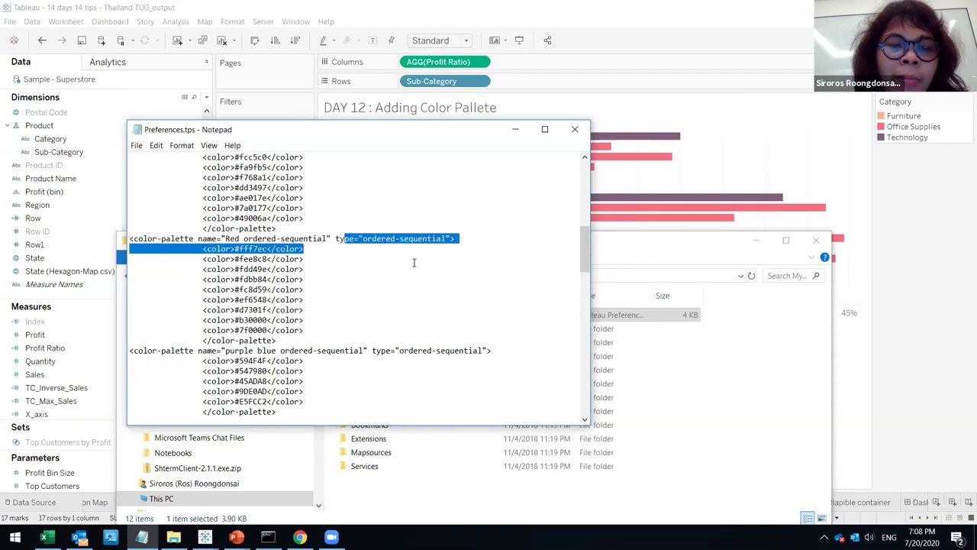
{"action": "left_click", "coordinate": [413, 263]}
{"action": "scroll", "coordinate": [412, 268], "scroll_direction": "up", "scroll_amount": 5}
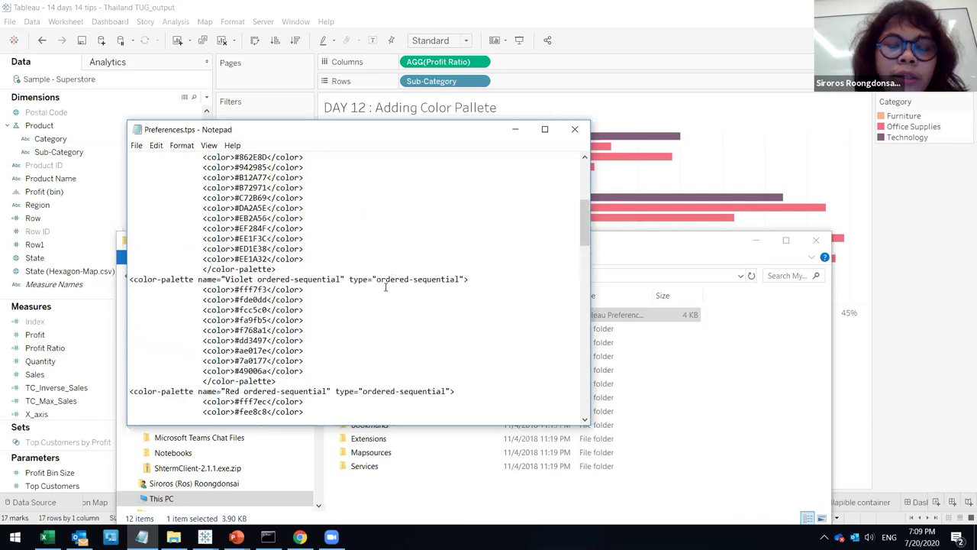
{"action": "scroll", "coordinate": [393, 287], "scroll_direction": "up", "scroll_amount": 3}
{"action": "scroll", "coordinate": [394, 287], "scroll_direction": "down", "scroll_amount": 15}
{"action": "left_click", "coordinate": [343, 227]}
- Highlight the five hex colors of the "purple kaki ordered-sequential" palette, from #F8B195 to #355C7D
{"action": "scroll", "coordinate": [343, 294], "scroll_direction": "up", "scroll_amount": 5}
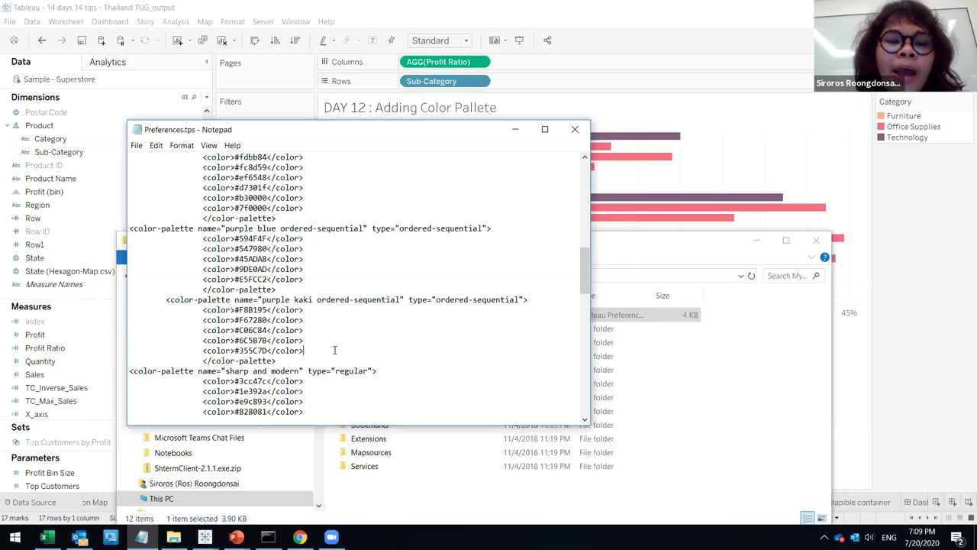
{"action": "left_click_drag", "start_coordinate": [334, 350], "coordinate": [193, 311]}
{"action": "scroll", "coordinate": [458, 305], "scroll_direction": "down", "scroll_amount": 2}
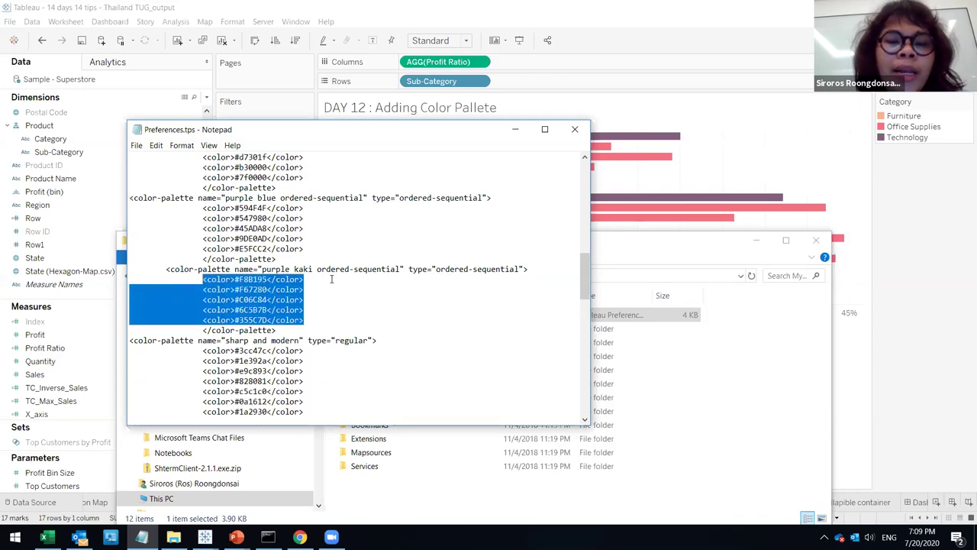
{"action": "left_click", "coordinate": [307, 305]}
{"action": "scroll", "coordinate": [318, 314], "scroll_direction": "down", "scroll_amount": 1}
{"action": "left_click_drag", "start_coordinate": [295, 362], "coordinate": [288, 361]}
- Highlight the whole "elegant" regular palette block, from its opening tag to its closing tag
{"action": "scroll", "coordinate": [237, 329], "scroll_direction": "down", "scroll_amount": 6}
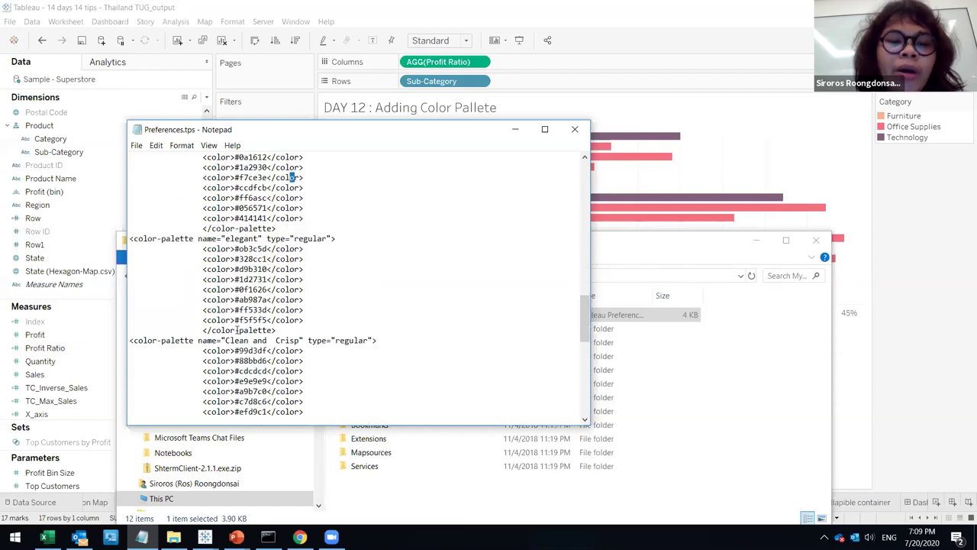
{"action": "left_click_drag", "start_coordinate": [132, 241], "coordinate": [338, 238]}
{"action": "left_click_drag", "start_coordinate": [289, 329], "coordinate": [131, 240]}
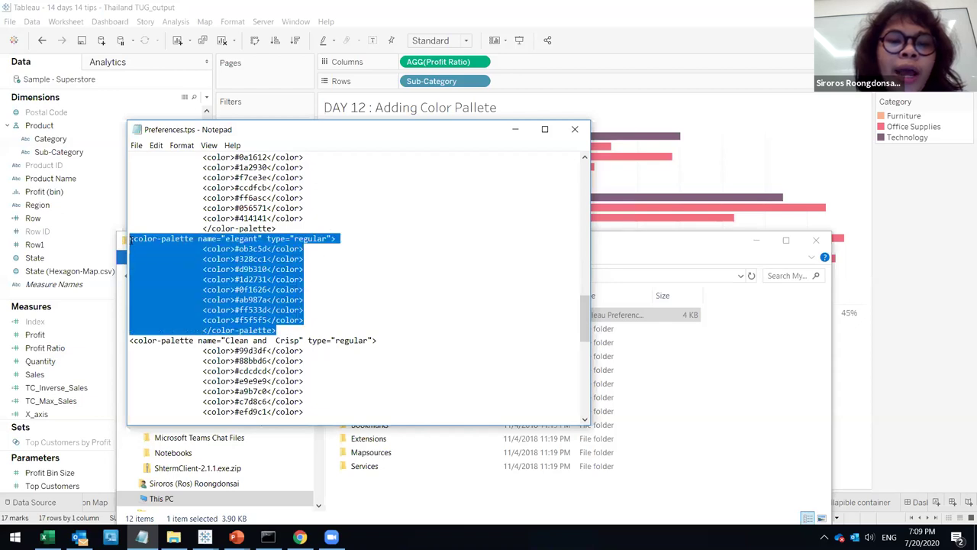
{"action": "left_click", "coordinate": [324, 269]}
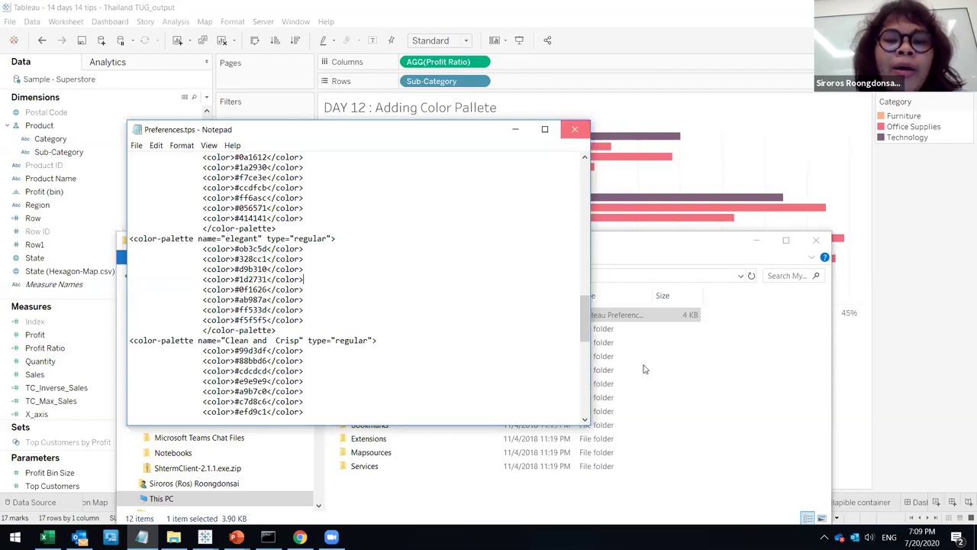
- Close Preferences.tps and the File Explorer window, and open the "DAY 13 : Hello Color brewer" worksheet in Tableau
{"action": "left_click", "coordinate": [575, 130]}
{"action": "key", "text": "alt+F4"}
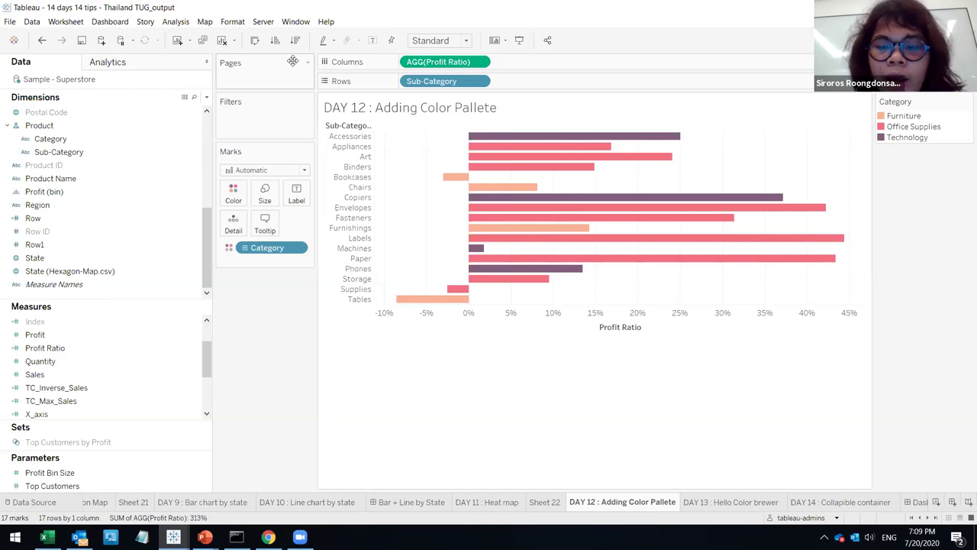
{"action": "left_click", "coordinate": [717, 505]}
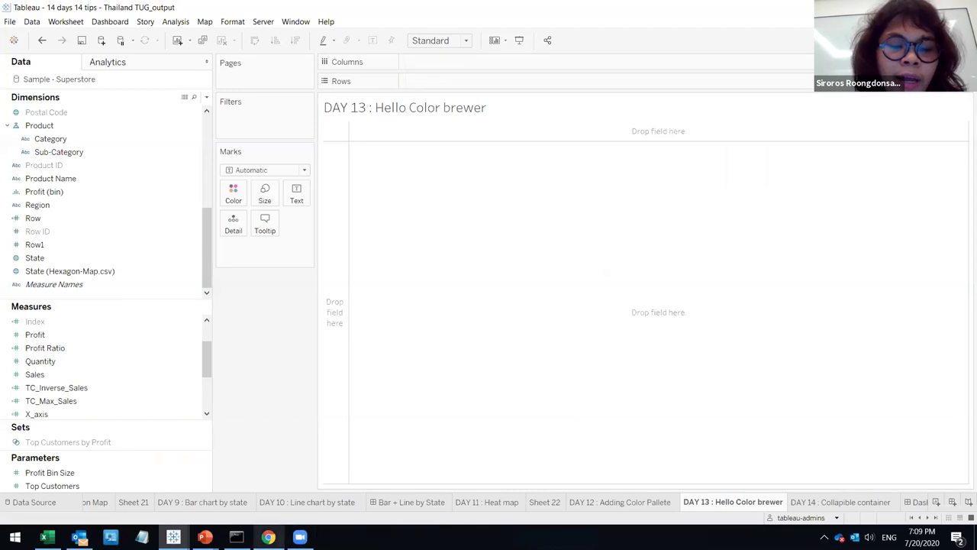
- Switch to Chrome and search Google for "color brewer"
{"action": "left_click", "coordinate": [268, 536]}
{"action": "left_click", "coordinate": [239, 167]}
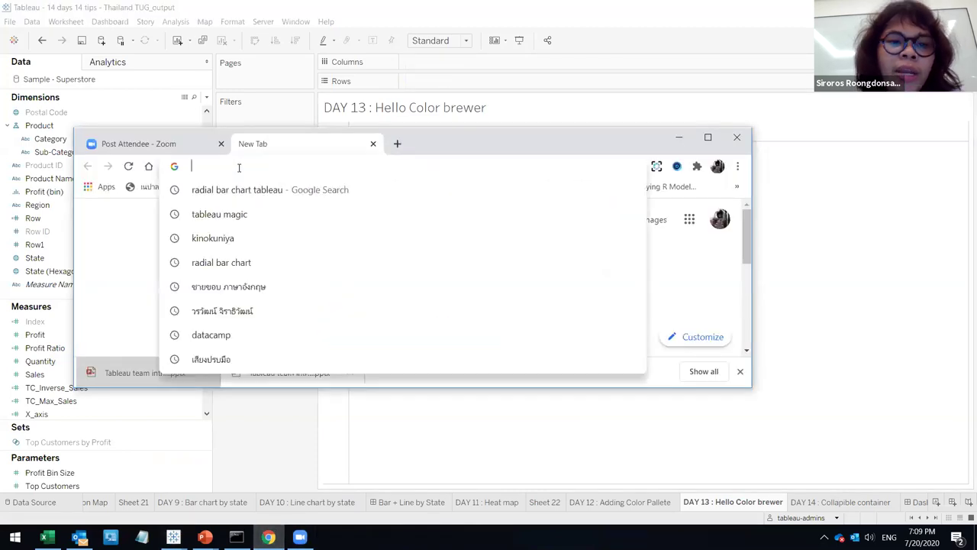
{"action": "type", "text": "co"}
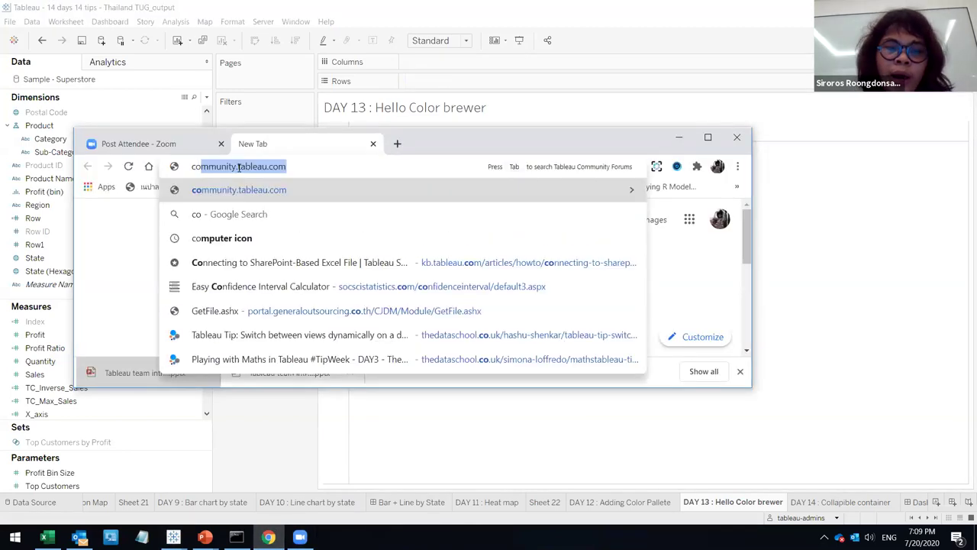
{"action": "type", "text": "lor bre"}
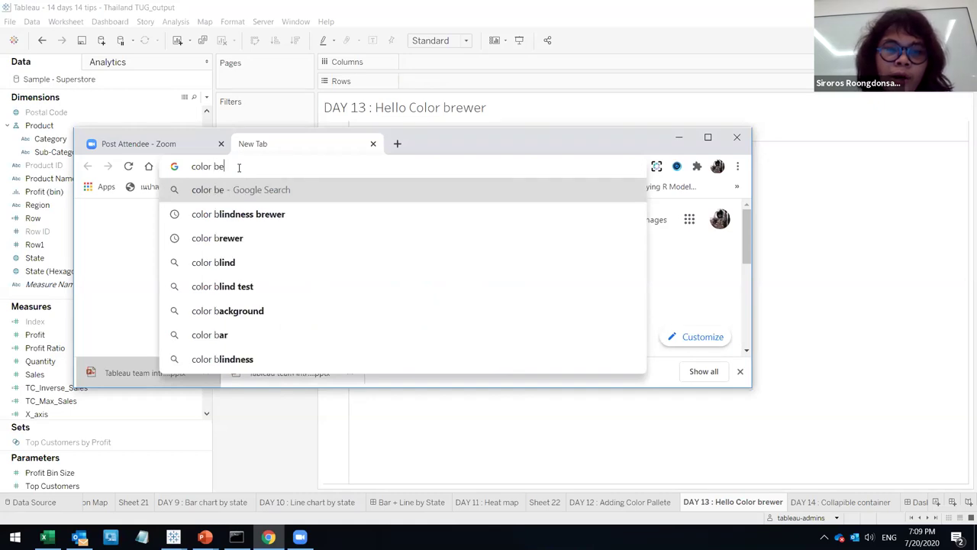
{"action": "key", "text": "Down"}
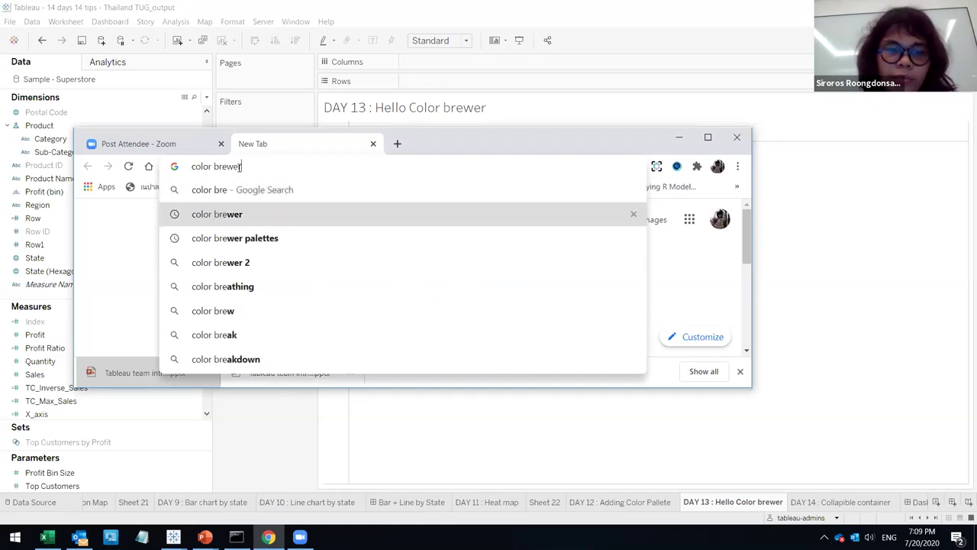
{"action": "key", "text": "Return"}
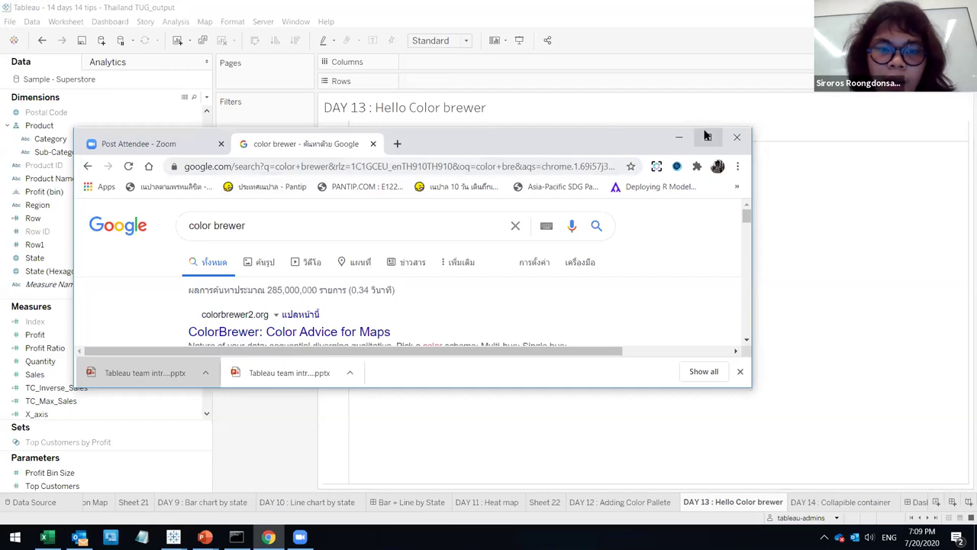
- Maximize the browser and open the "ColorBrewer: Color Advice for Maps" result in a new tab, bringing that tab forward
{"action": "left_click", "coordinate": [706, 135]}
{"action": "right_click", "coordinate": [276, 203]}
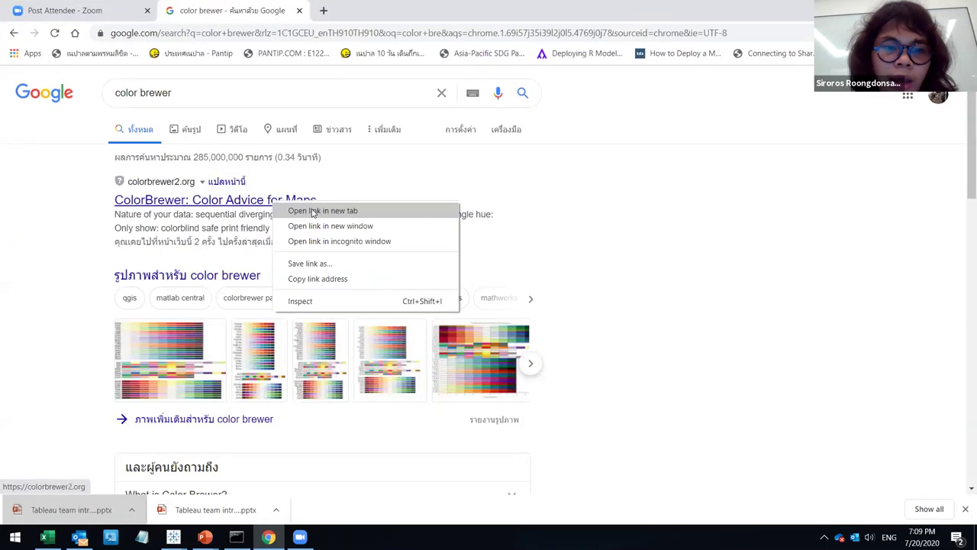
{"action": "left_click", "coordinate": [313, 211]}
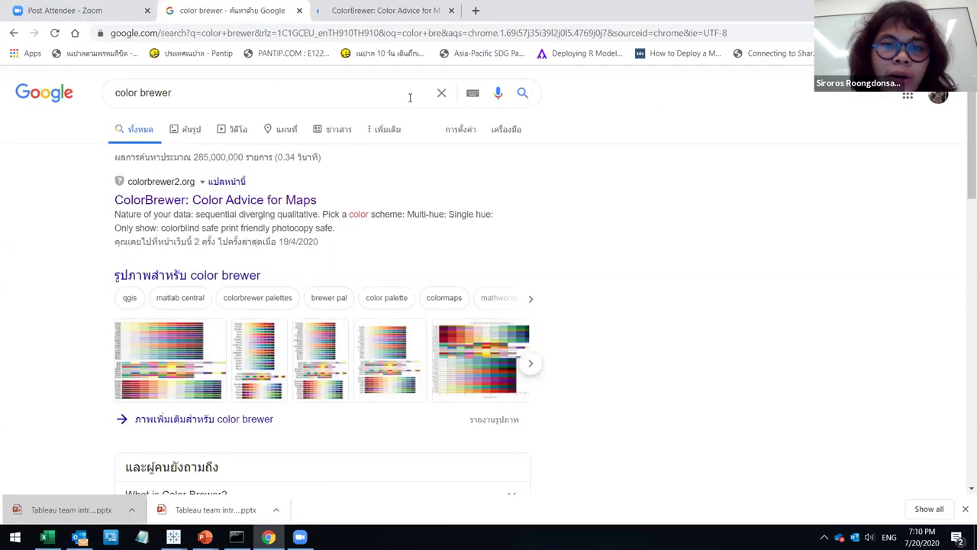
{"action": "left_click", "coordinate": [393, 10]}
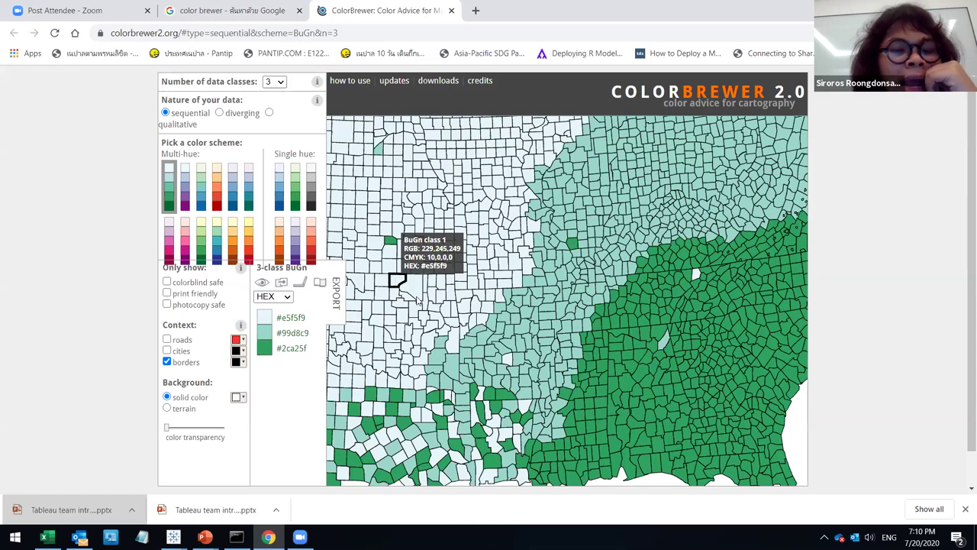
- Set ColorBrewer to 9 data classes and choose the multi-hue sequential YlOrRd color scheme
{"action": "scroll", "coordinate": [677, 350], "scroll_direction": "down", "scroll_amount": 1}
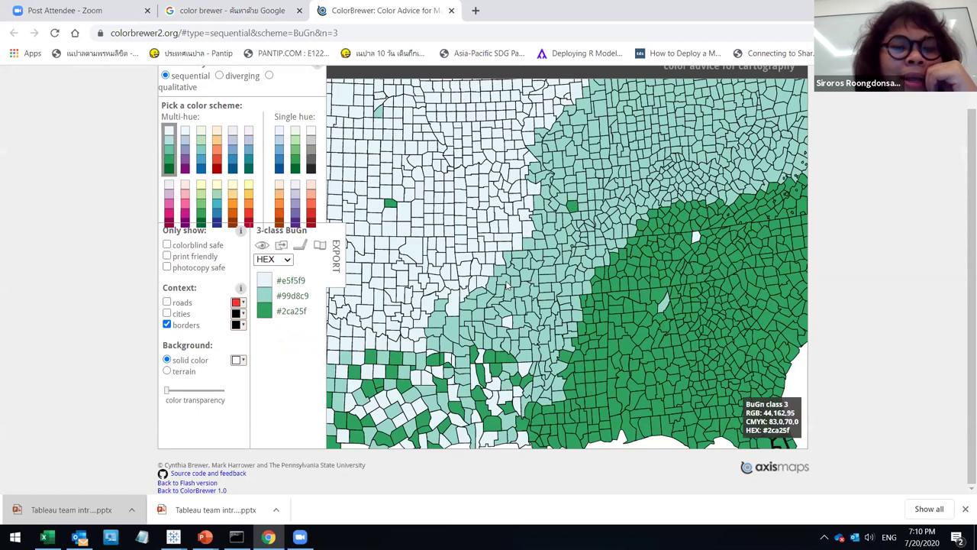
{"action": "scroll", "coordinate": [191, 229], "scroll_direction": "up", "scroll_amount": 1}
{"action": "left_click", "coordinate": [274, 81]}
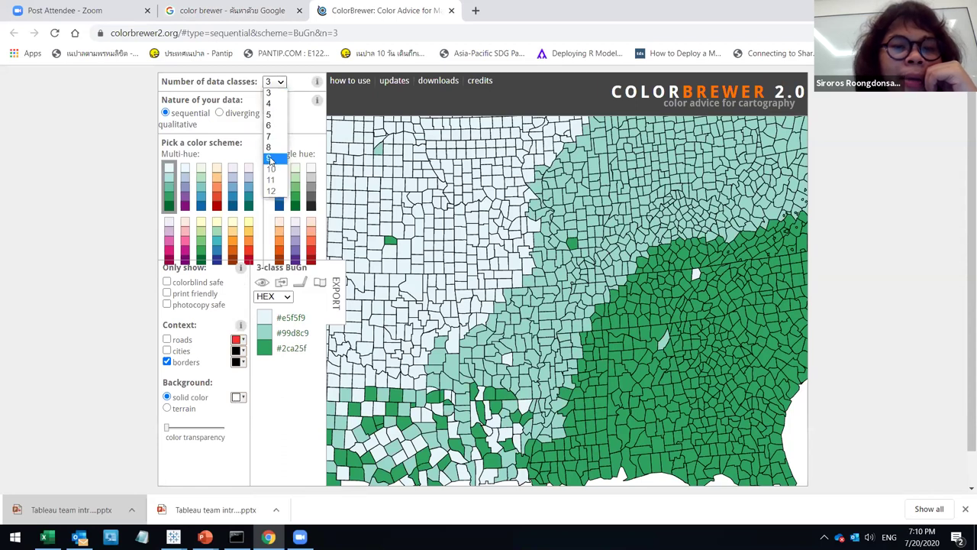
{"action": "left_click", "coordinate": [269, 159]}
{"action": "left_click", "coordinate": [250, 239]}
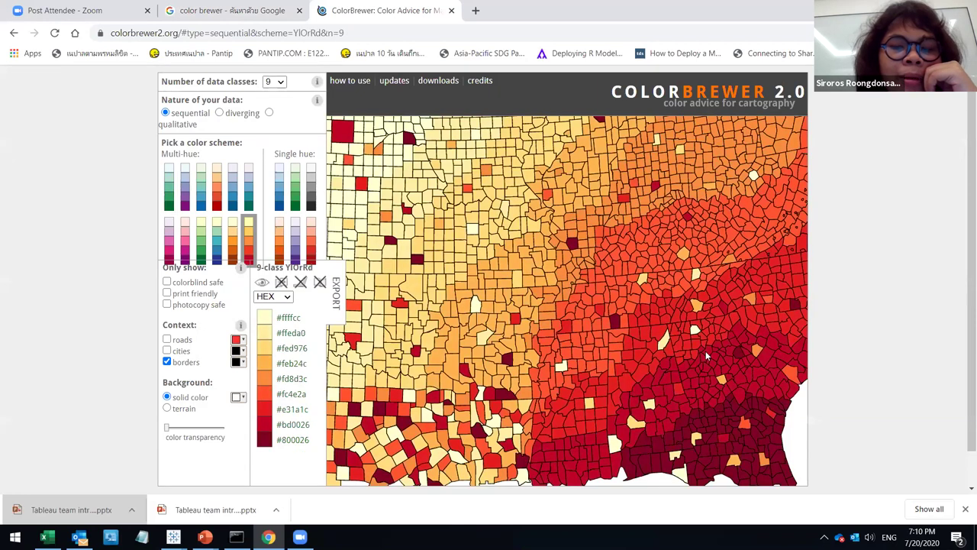
- Highlight all nine YlOrRd hex codes, from #ffffcc to #800026
{"action": "mouse_move", "coordinate": [707, 352]}
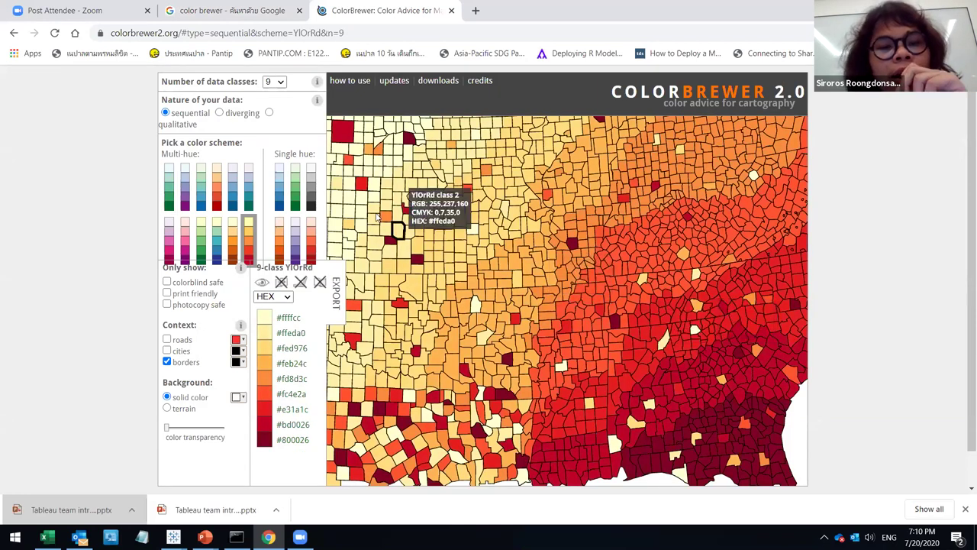
{"action": "left_click_drag", "start_coordinate": [279, 317], "coordinate": [310, 440]}
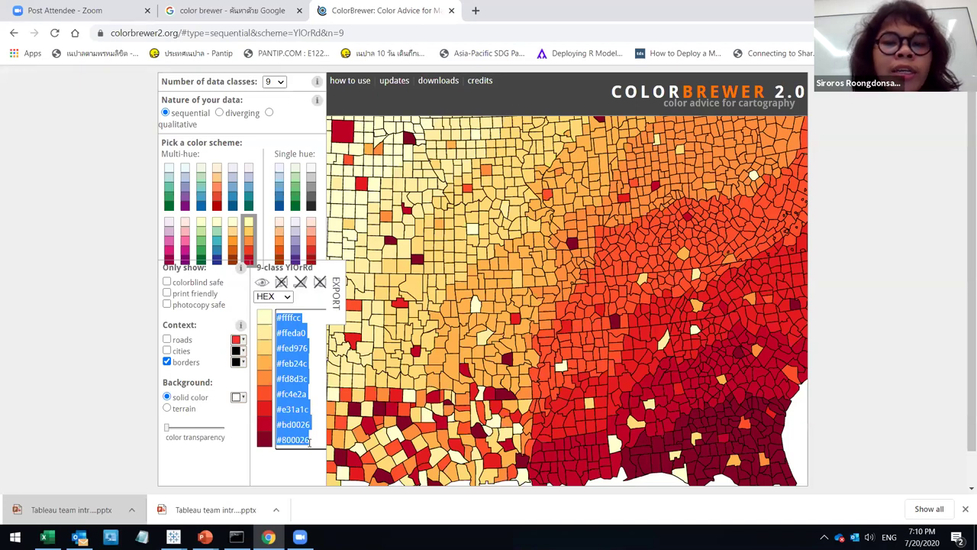
{"action": "scroll", "coordinate": [341, 487], "scroll_direction": "down", "scroll_amount": 1}
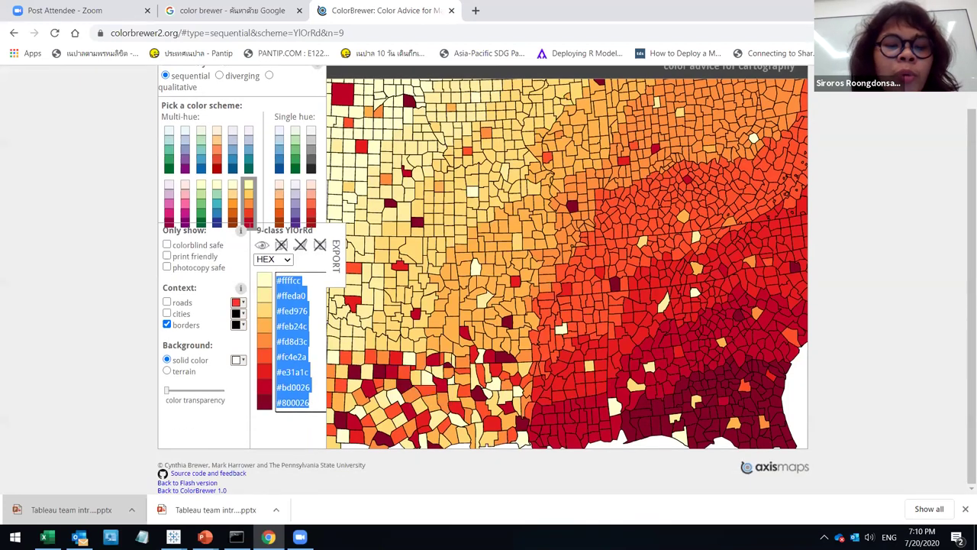
- Switch back to Tableau and chart Profit Ratio by Sub-Category as horizontal bars on the DAY 13 worksheet
{"action": "key", "text": "alt+Tab"}
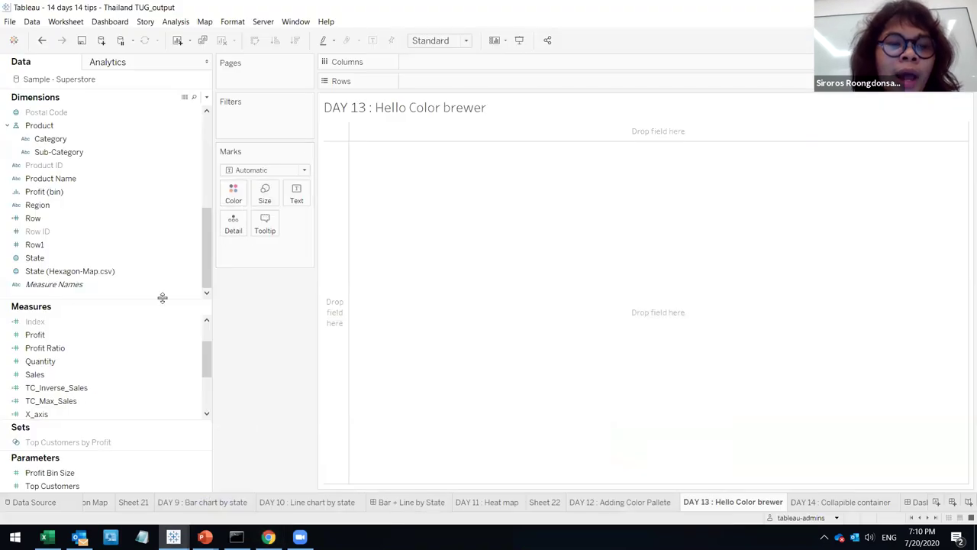
{"action": "left_click_drag", "start_coordinate": [51, 139], "coordinate": [500, 90]}
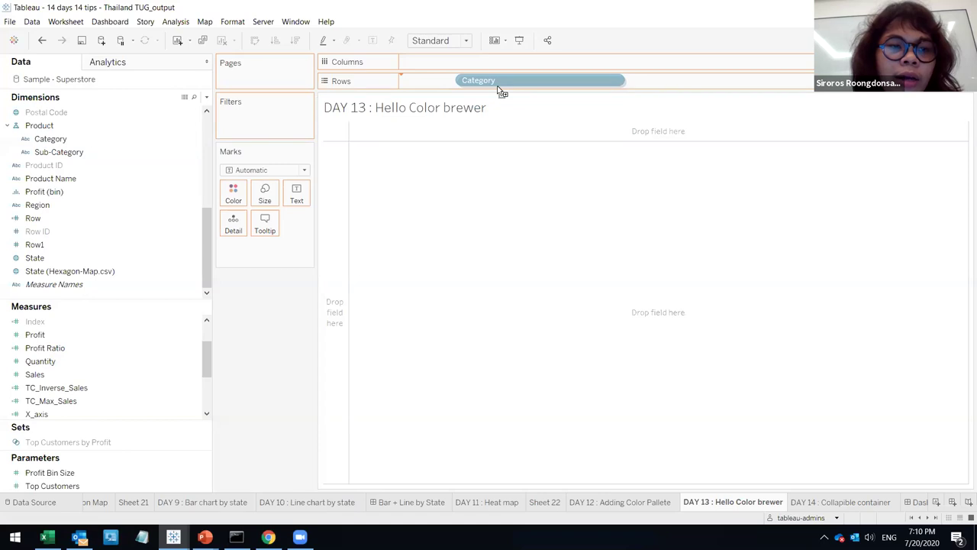
{"action": "left_click_drag", "start_coordinate": [500, 90], "coordinate": [15, 269]}
{"action": "left_click_drag", "start_coordinate": [58, 152], "coordinate": [441, 141]}
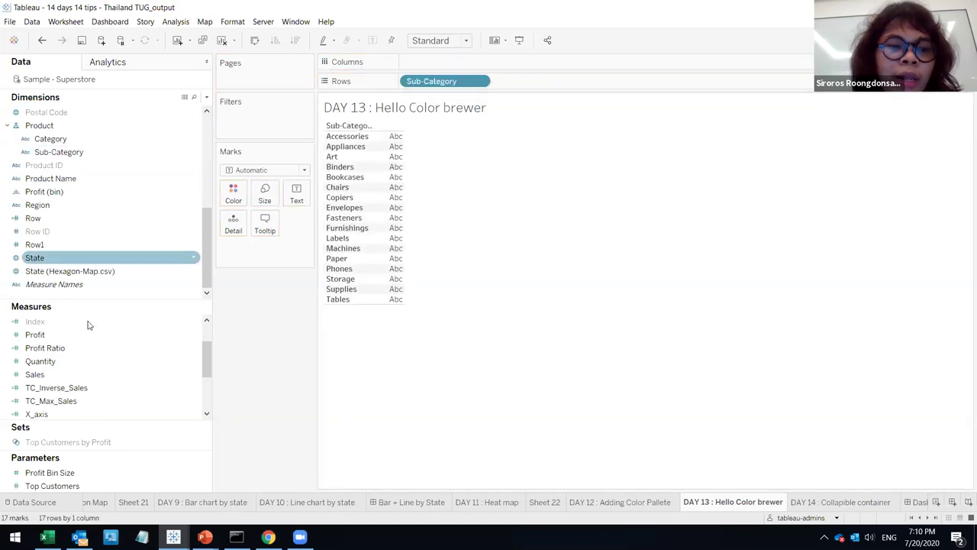
{"action": "left_click_drag", "start_coordinate": [70, 352], "coordinate": [392, 218]}
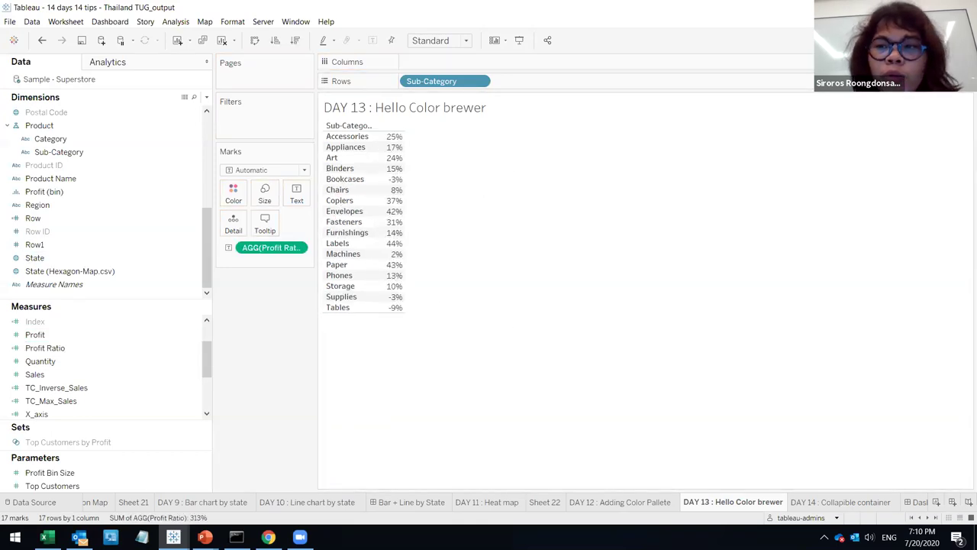
{"action": "left_click", "coordinate": [946, 41]}
{"action": "left_click", "coordinate": [871, 134]}
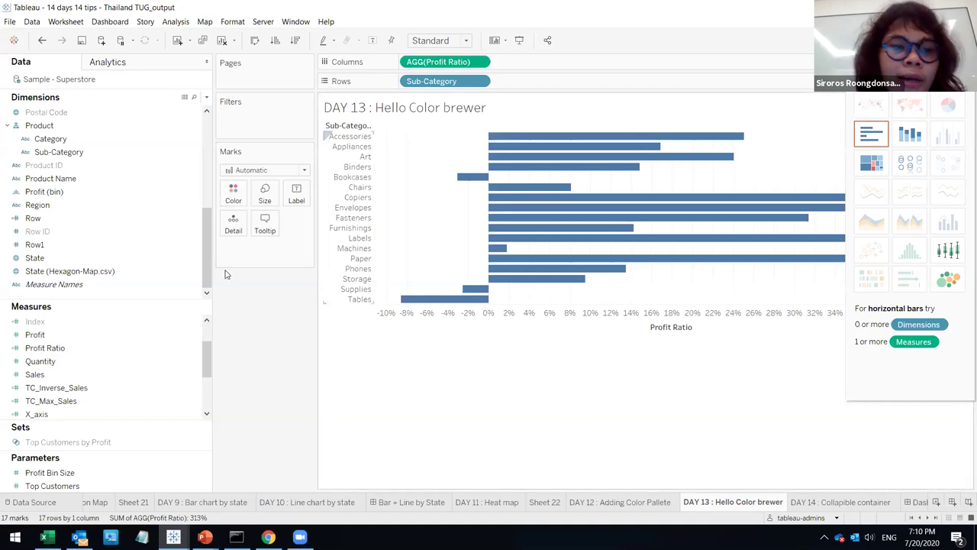
- Color the Profit Ratio bars by Sales and assign the purple blue ordered-sequential palette
{"action": "mouse_move", "coordinate": [84, 374]}
{"action": "left_mouse_down"}
{"action": "mouse_move", "coordinate": [207, 201]}
{"action": "mouse_move", "coordinate": [180, 189]}
{"action": "mouse_move", "coordinate": [316, 227]}
{"action": "left_mouse_up"}
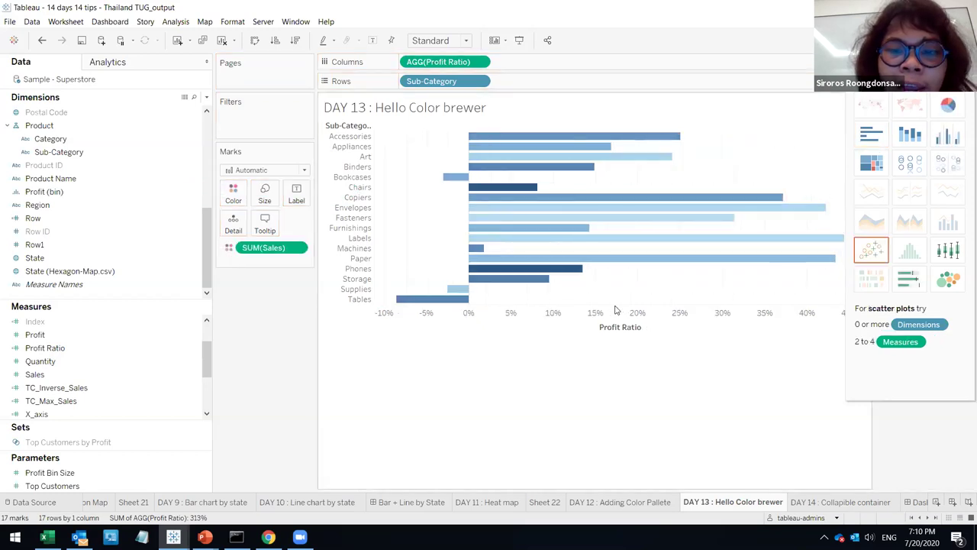
{"action": "left_click", "coordinate": [234, 194]}
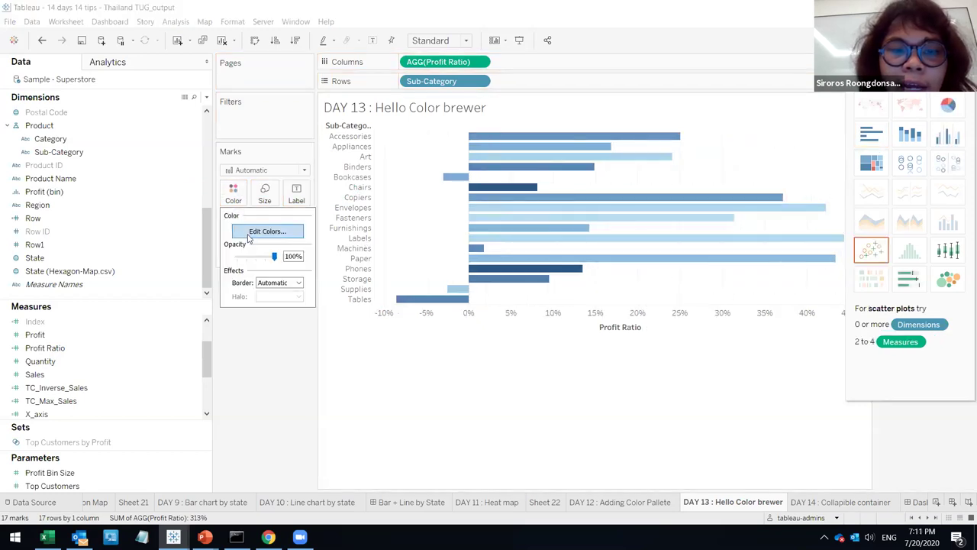
{"action": "left_click", "coordinate": [267, 230]}
{"action": "left_click", "coordinate": [581, 238]}
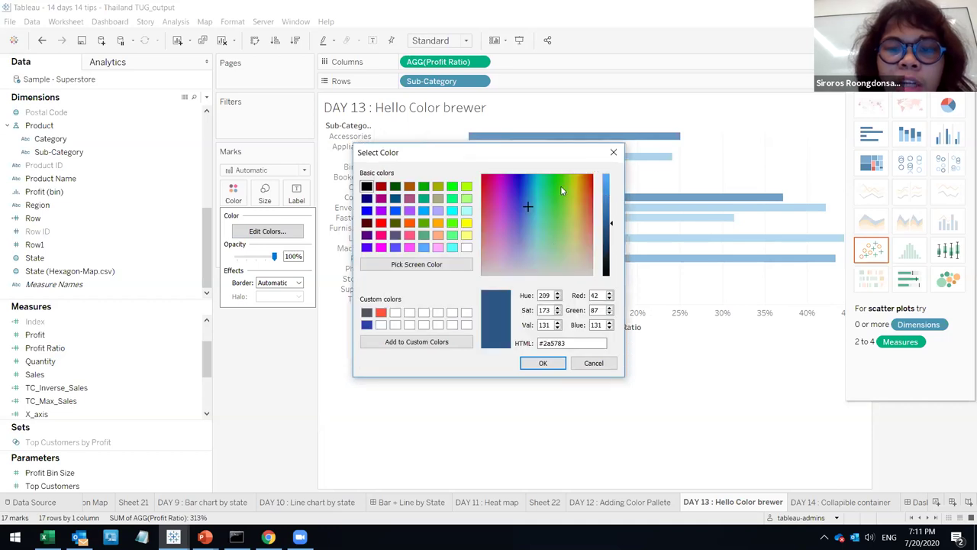
{"action": "key", "text": "Escape"}
{"action": "left_click", "coordinate": [514, 219]}
{"action": "scroll", "coordinate": [481, 382], "scroll_direction": "down", "scroll_amount": 5}
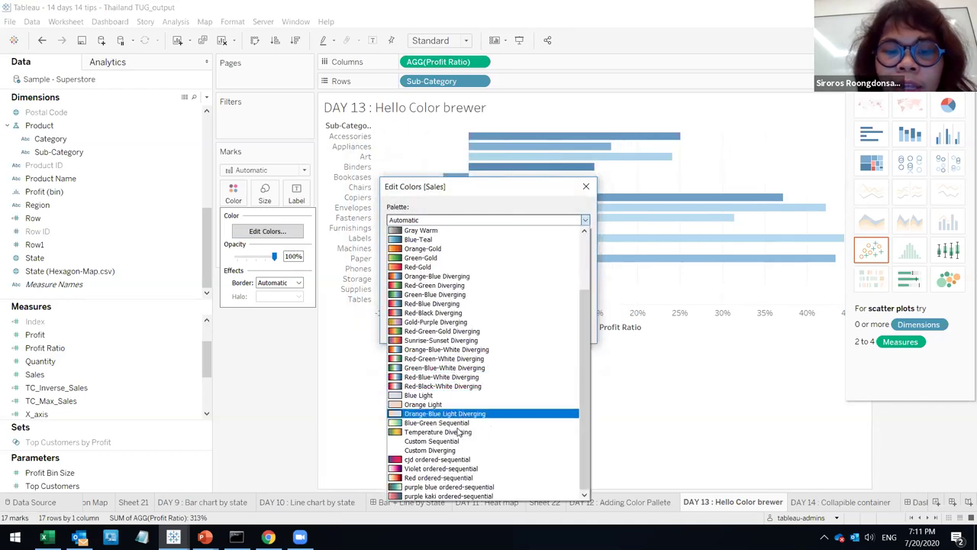
{"action": "left_click", "coordinate": [452, 487]}
{"action": "left_click", "coordinate": [566, 328]}
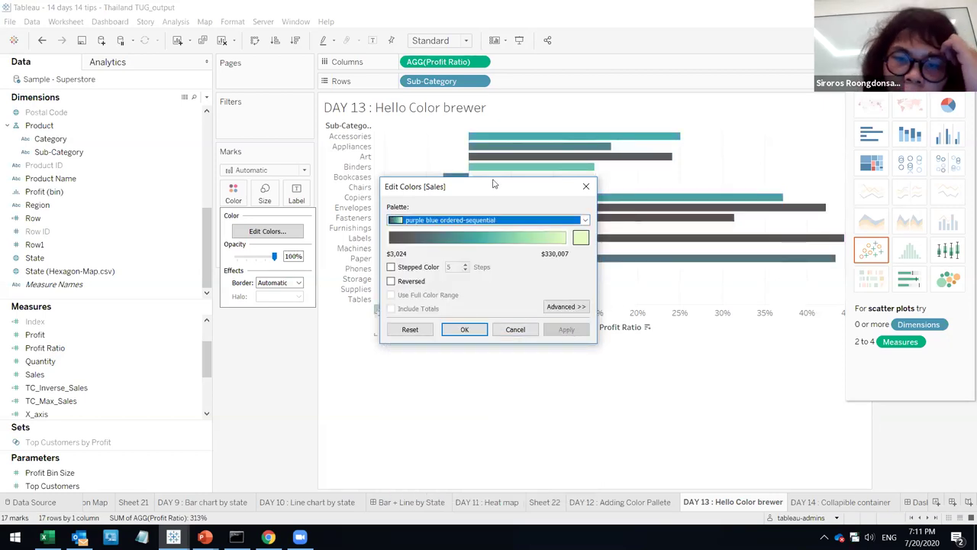
{"action": "left_click_drag", "start_coordinate": [494, 183], "coordinate": [500, 282]}
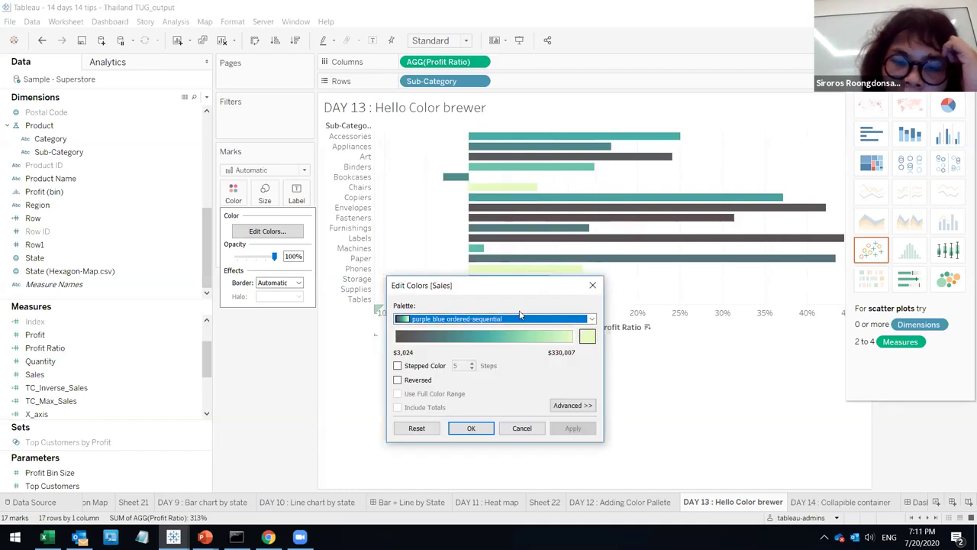
{"action": "left_click", "coordinate": [241, 200]}
{"action": "left_click", "coordinate": [233, 193]}
{"action": "left_click", "coordinate": [414, 136]}
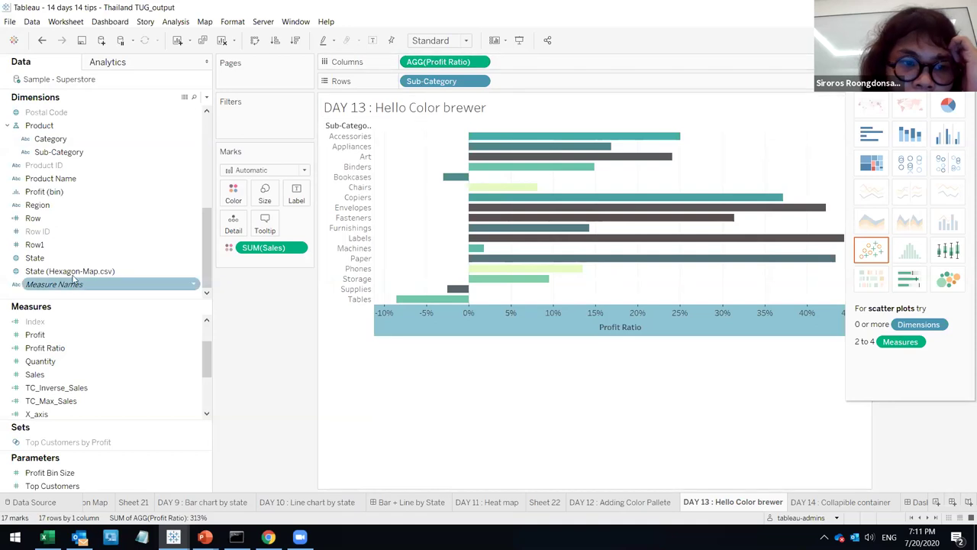
- Replace Sales with Category as the color of the Profit Ratio bars
{"action": "scroll", "coordinate": [69, 155], "scroll_direction": "up", "scroll_amount": 2}
{"action": "left_click", "coordinate": [54, 178]}
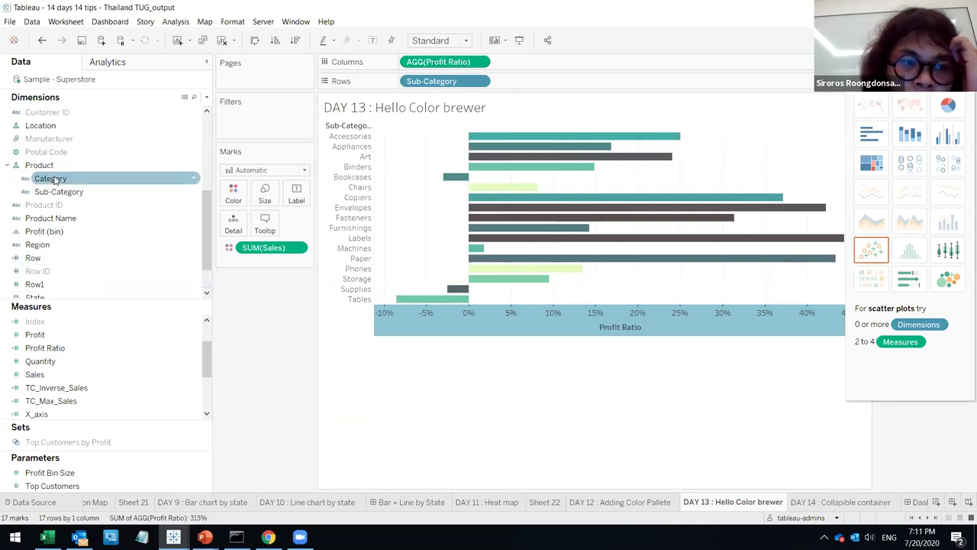
{"action": "left_click_drag", "start_coordinate": [54, 179], "coordinate": [264, 248]}
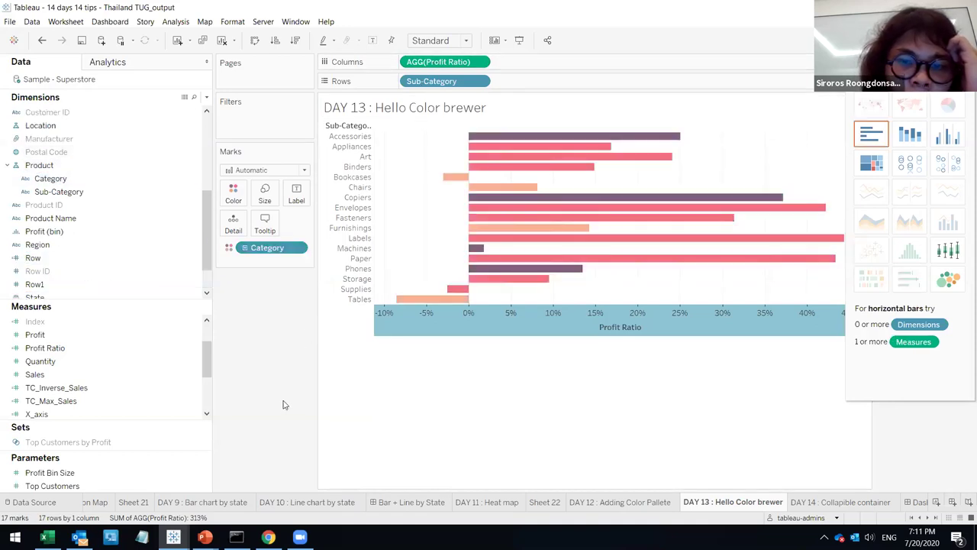
- Examine the custom palettes available for the Category colors, from CJD_PALETTE to SGVIZ, without assigning one
{"action": "left_click", "coordinate": [234, 193]}
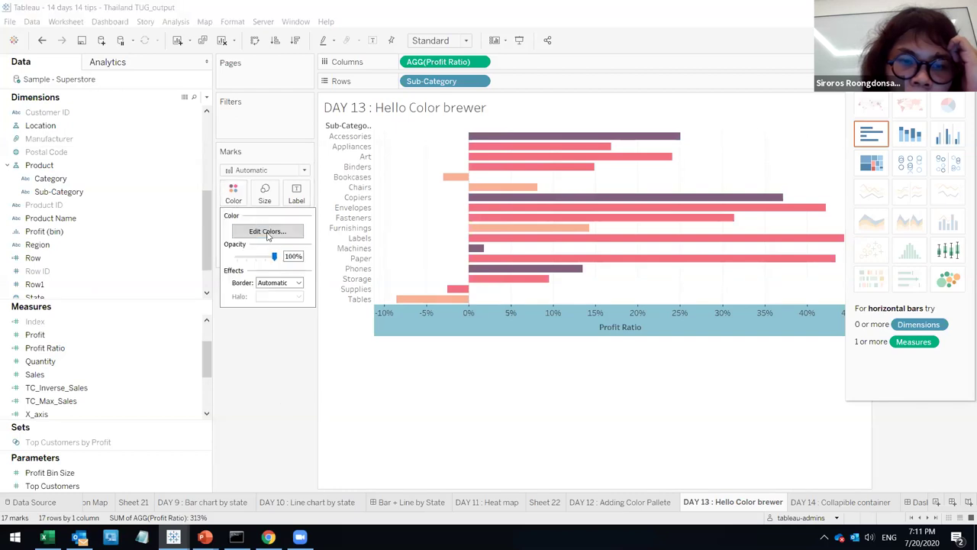
{"action": "left_click", "coordinate": [267, 230]}
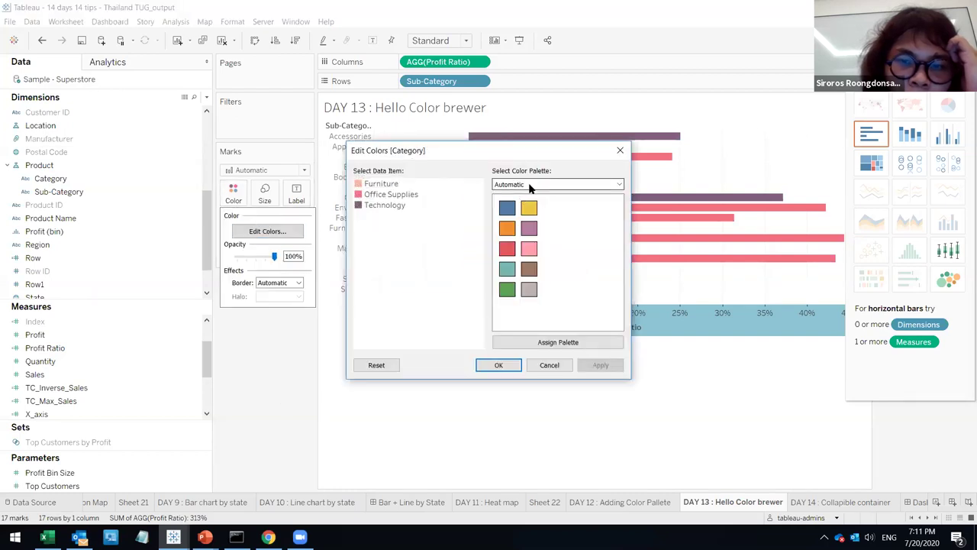
{"action": "left_click", "coordinate": [532, 187]}
{"action": "scroll", "coordinate": [538, 328], "scroll_direction": "down", "scroll_amount": 5}
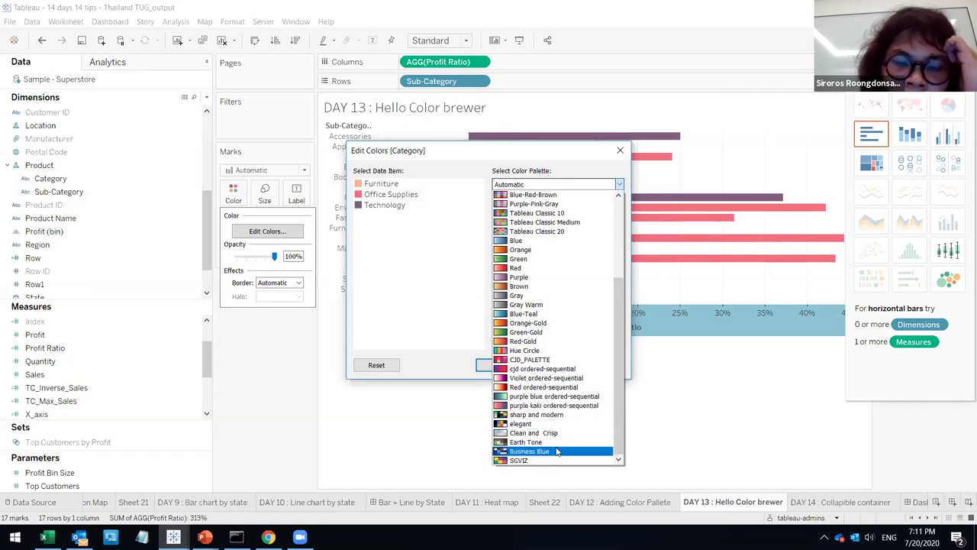
{"action": "left_click", "coordinate": [411, 242]}
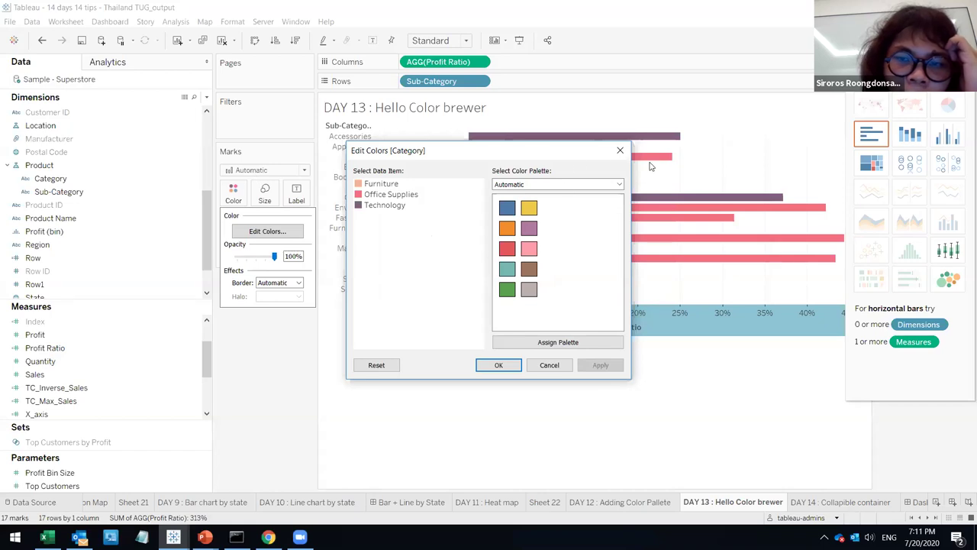
{"action": "left_click", "coordinate": [620, 150]}
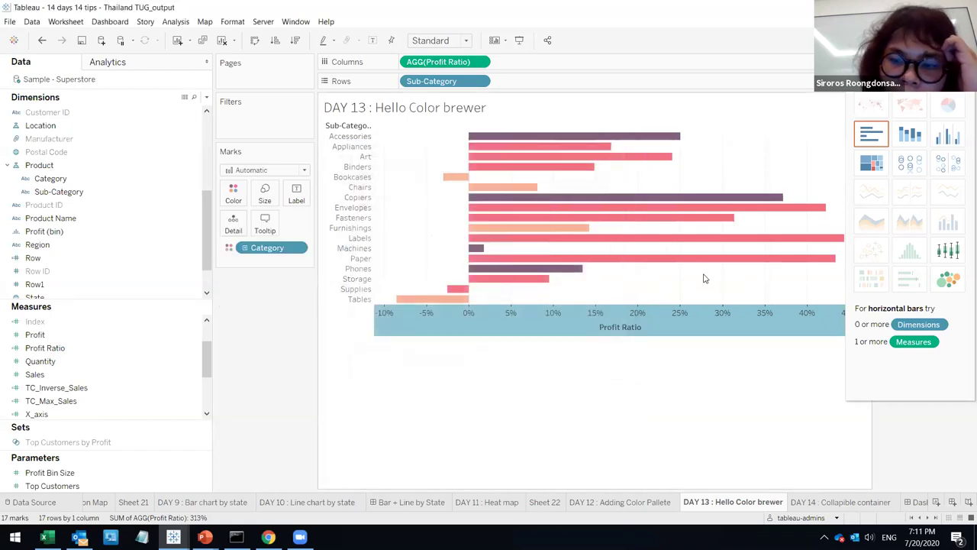
- Visit the DAY 14 worksheet and Dashboard 1, and open the Bar + Line by State dashboard
{"action": "left_click", "coordinate": [806, 506]}
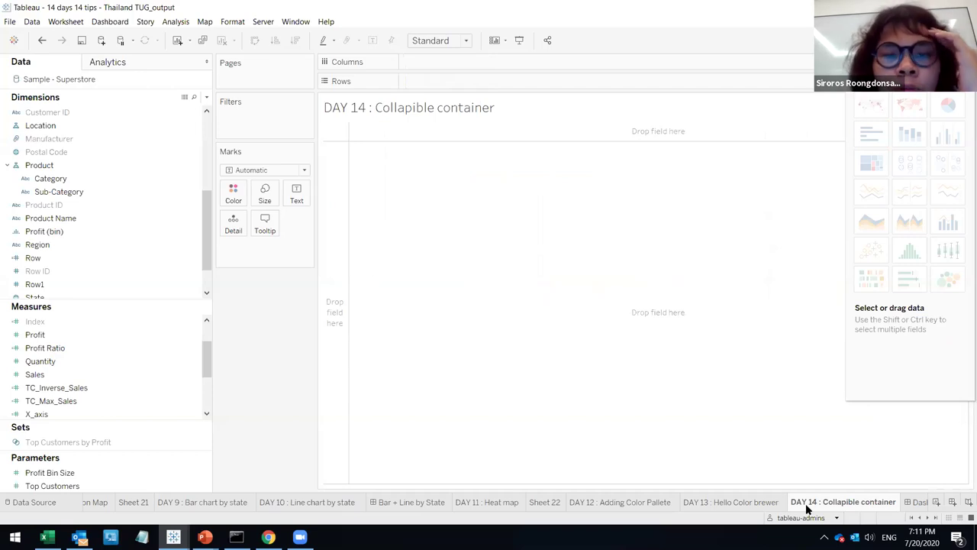
{"action": "left_click", "coordinate": [914, 506]}
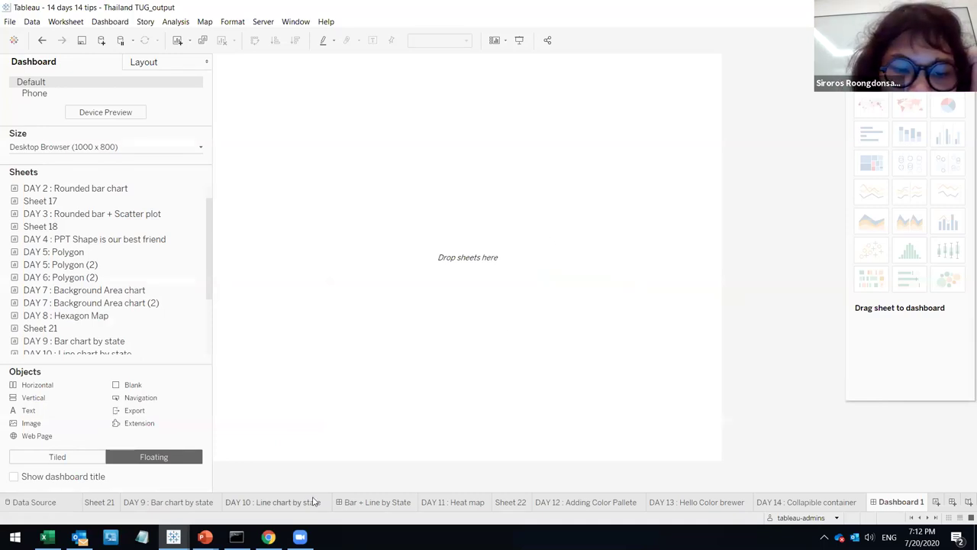
{"action": "left_click", "coordinate": [913, 517]}
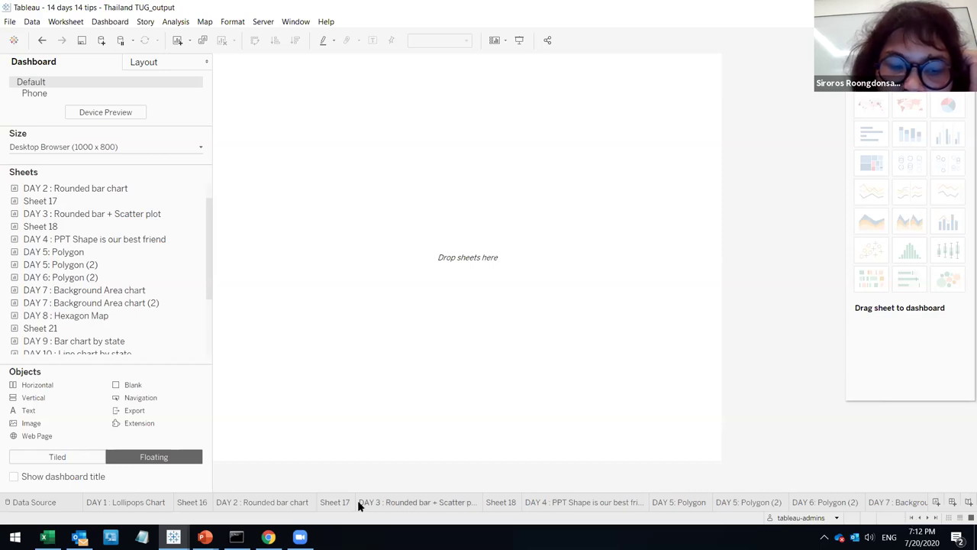
{"action": "left_click", "coordinate": [931, 517]}
{"action": "left_click", "coordinate": [931, 518]}
{"action": "left_click", "coordinate": [931, 518]}
{"action": "left_click", "coordinate": [931, 518]}
{"action": "left_click", "coordinate": [931, 517]}
{"action": "left_click", "coordinate": [931, 517]}
{"action": "left_click", "coordinate": [932, 518]}
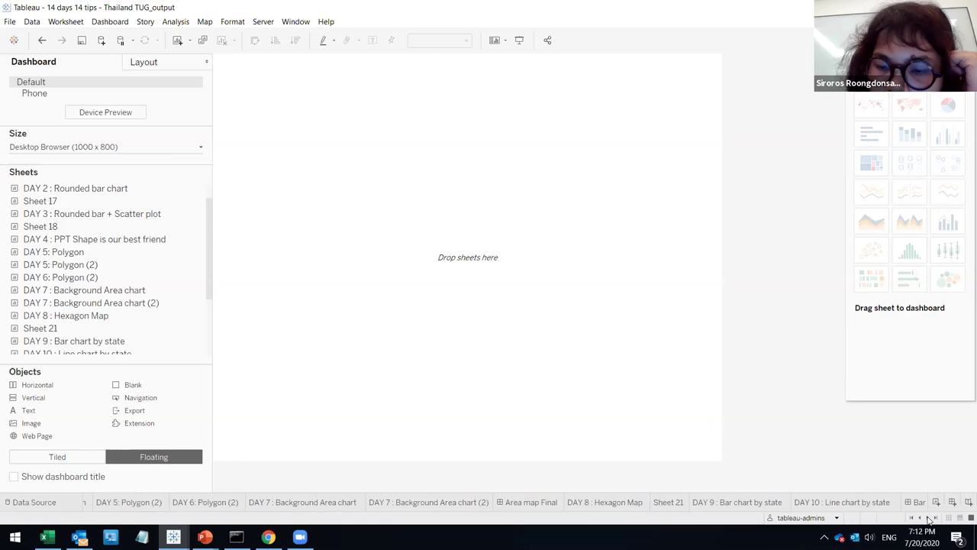
{"action": "left_click", "coordinate": [931, 518]}
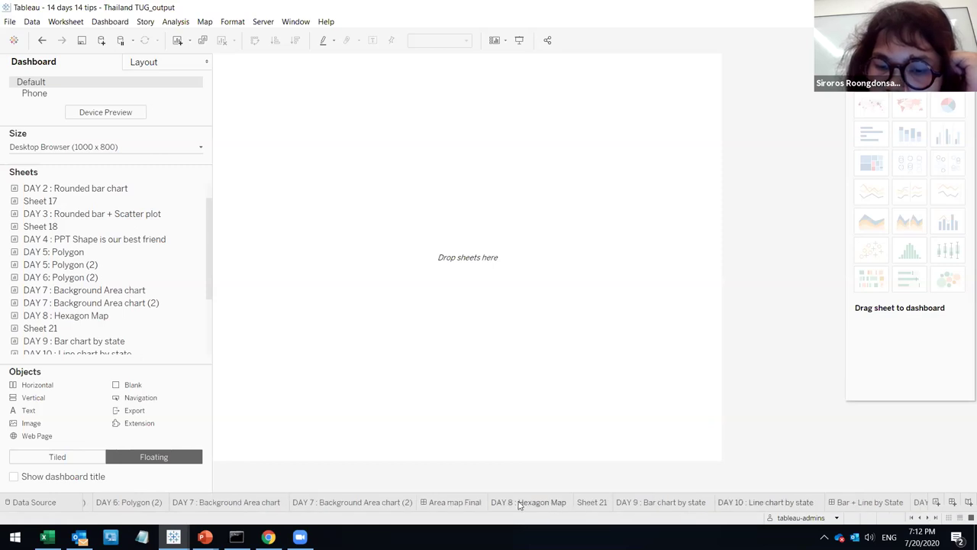
{"action": "left_click", "coordinate": [870, 501]}
{"action": "left_click", "coordinate": [523, 303]}
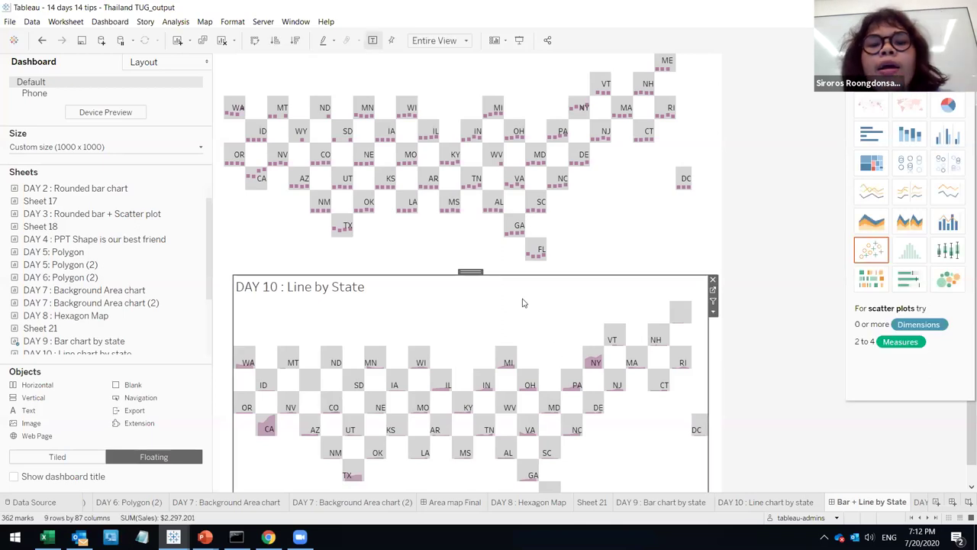
{"action": "scroll", "coordinate": [478, 264], "scroll_direction": "up", "scroll_amount": 3}
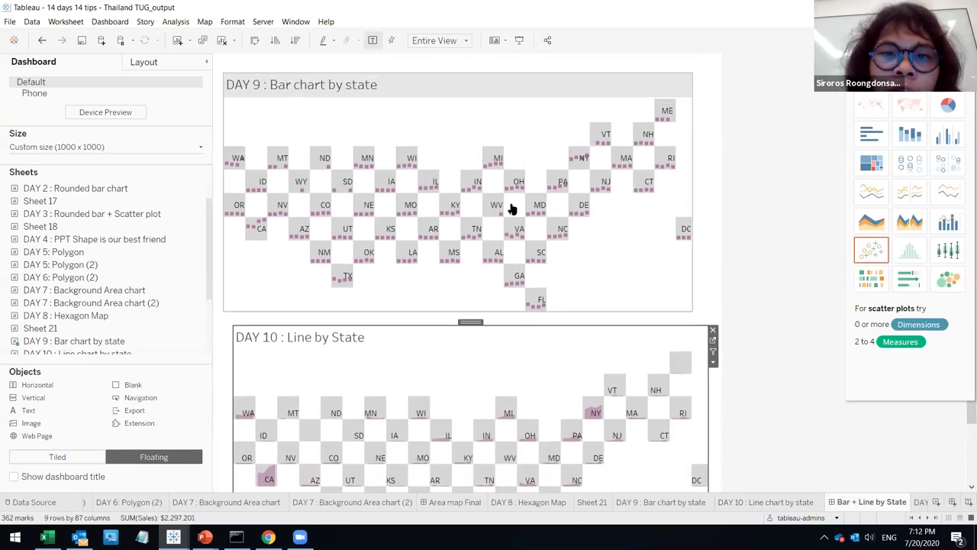
- Add a floating vertical container over the DAY 9 chart and size it to cover most of that chart
{"action": "left_click", "coordinate": [560, 124]}
{"action": "left_click", "coordinate": [517, 333]}
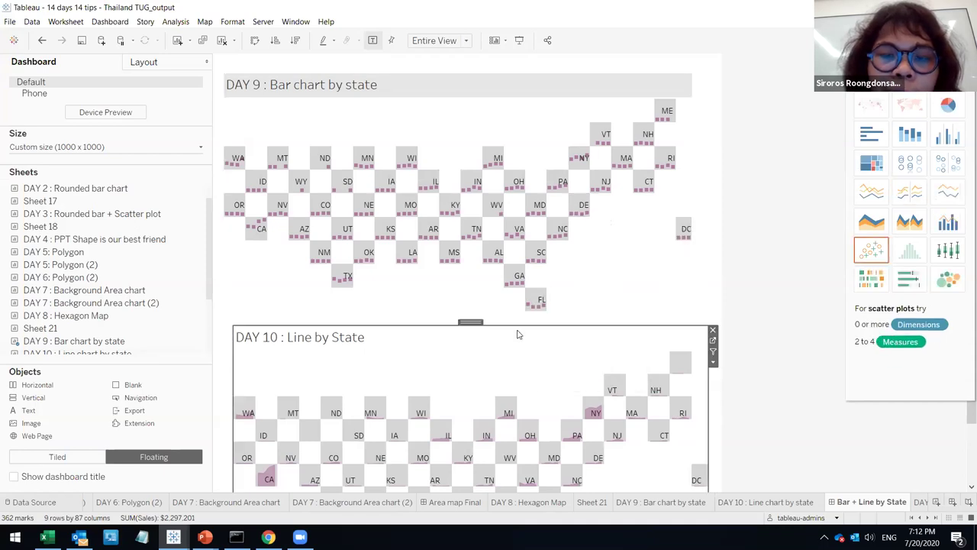
{"action": "left_click", "coordinate": [504, 99]}
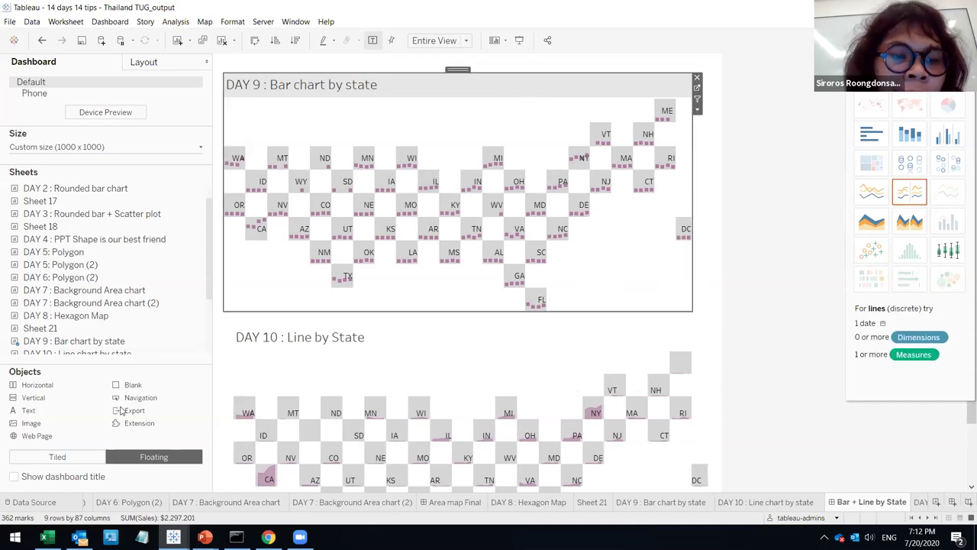
{"action": "left_click_drag", "start_coordinate": [49, 390], "coordinate": [85, 398]}
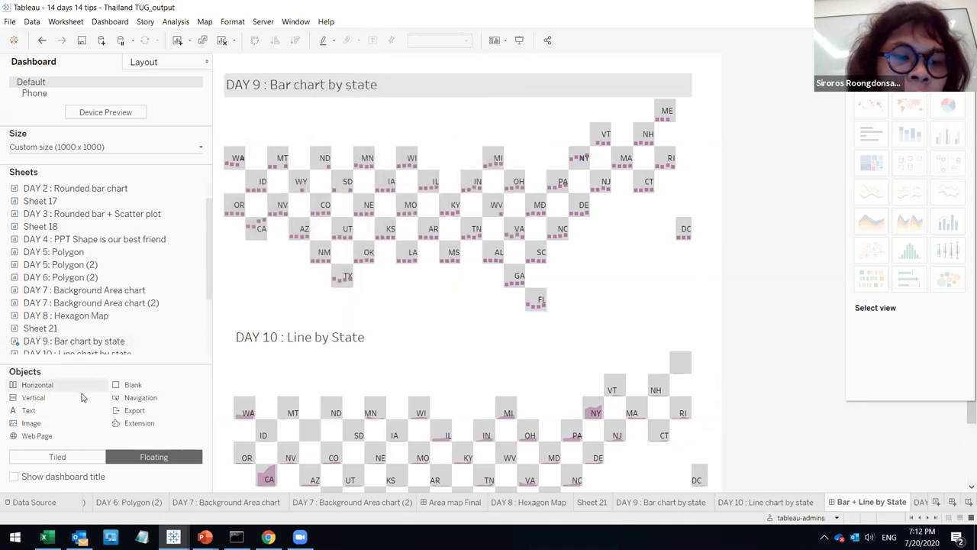
{"action": "mouse_move", "coordinate": [294, 113]}
{"action": "left_mouse_down"}
{"action": "mouse_move", "coordinate": [224, 72]}
{"action": "mouse_move", "coordinate": [387, 227]}
{"action": "mouse_move", "coordinate": [558, 297]}
{"action": "mouse_move", "coordinate": [590, 296]}
{"action": "left_mouse_up"}
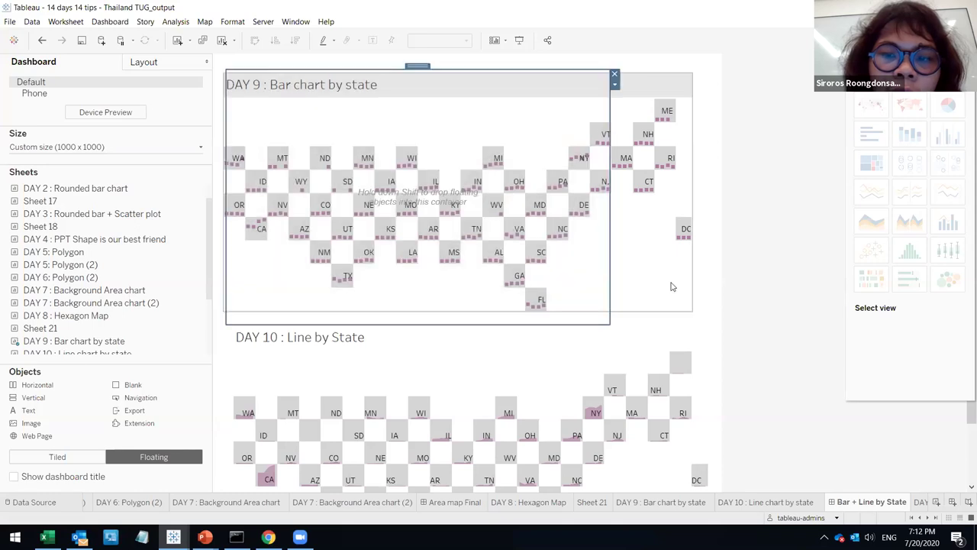
- Turn off floating for the DAY 9 : Bar chart by state sheet so it sits inside the vertical container
{"action": "left_click", "coordinate": [640, 156]}
{"action": "left_click", "coordinate": [697, 109]}
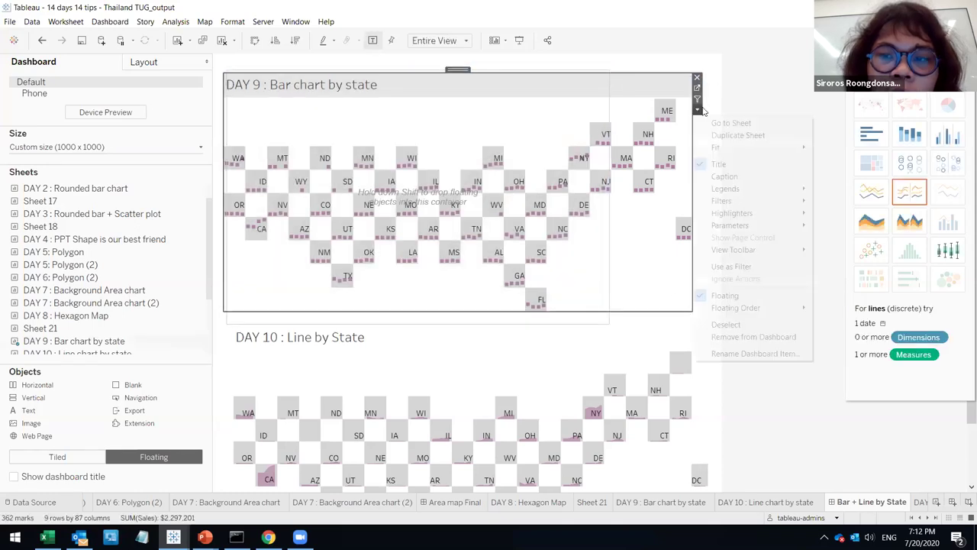
{"action": "left_click", "coordinate": [761, 297]}
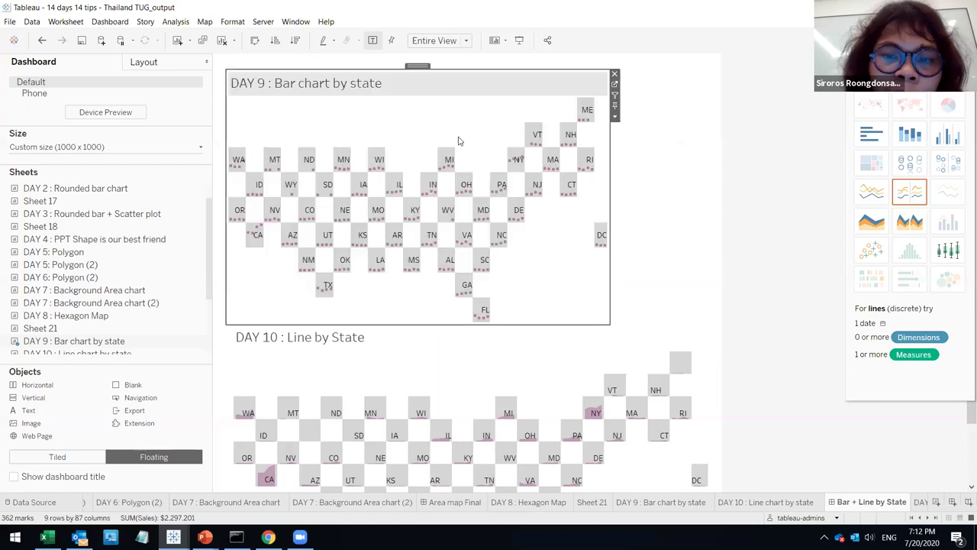
- Select the vertical container around the DAY 9 : Bar chart by state sheet and add a show/hide button to it
{"action": "left_click", "coordinate": [614, 116]}
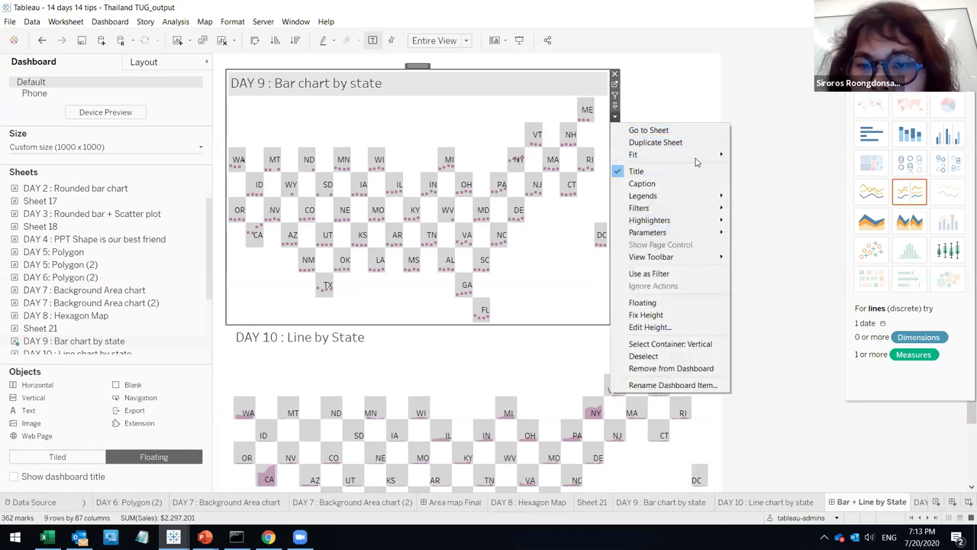
{"action": "left_click", "coordinate": [692, 347]}
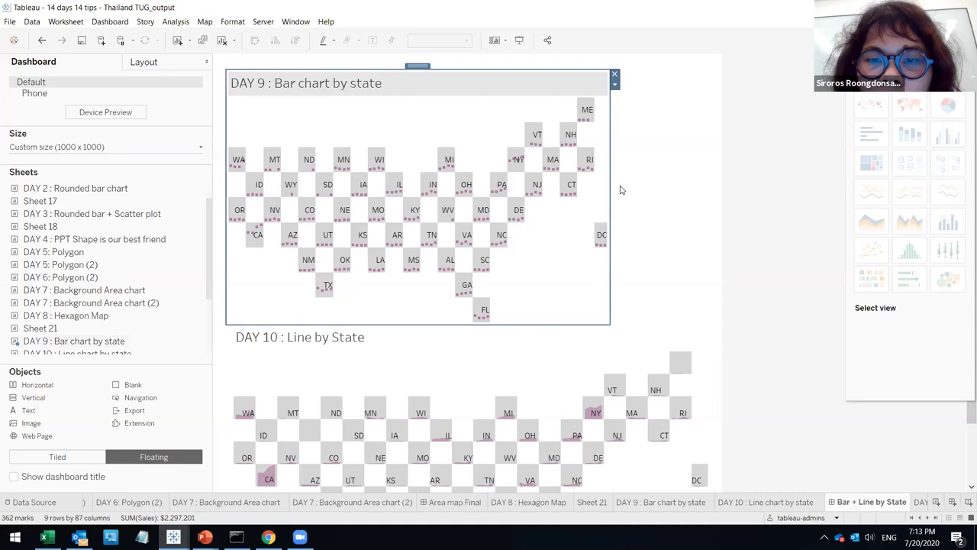
{"action": "left_click", "coordinate": [614, 84]}
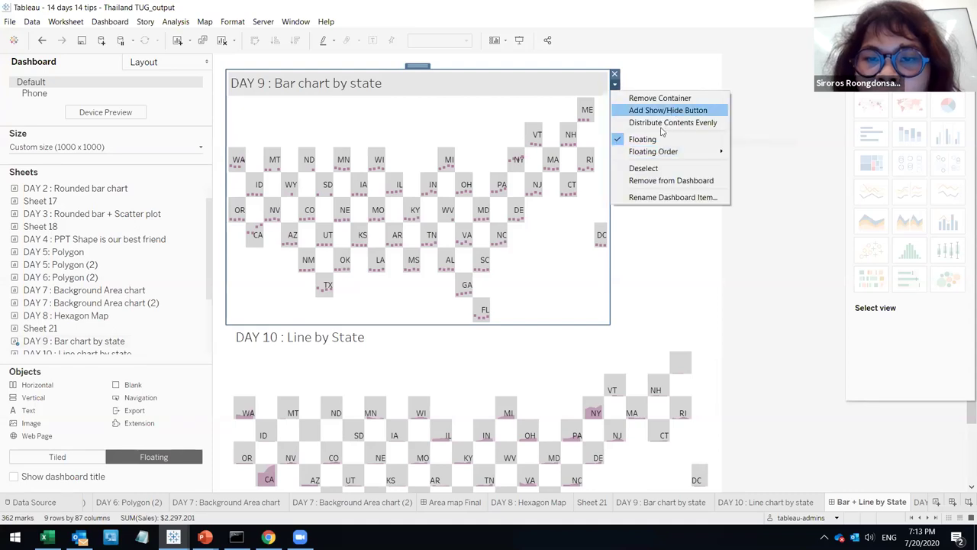
{"action": "left_click", "coordinate": [662, 112]}
{"action": "left_click", "coordinate": [467, 79]}
{"action": "left_click", "coordinate": [615, 76]}
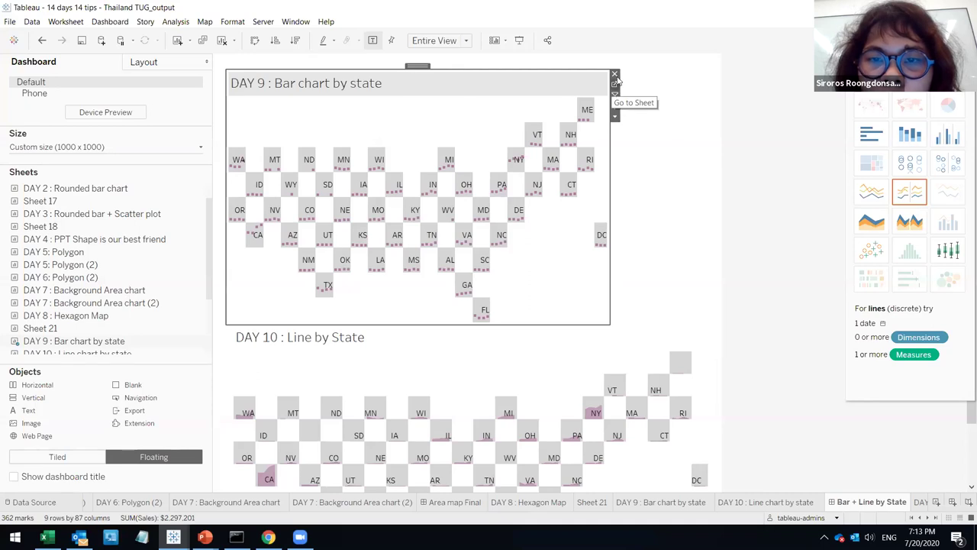
{"action": "left_click", "coordinate": [445, 95]}
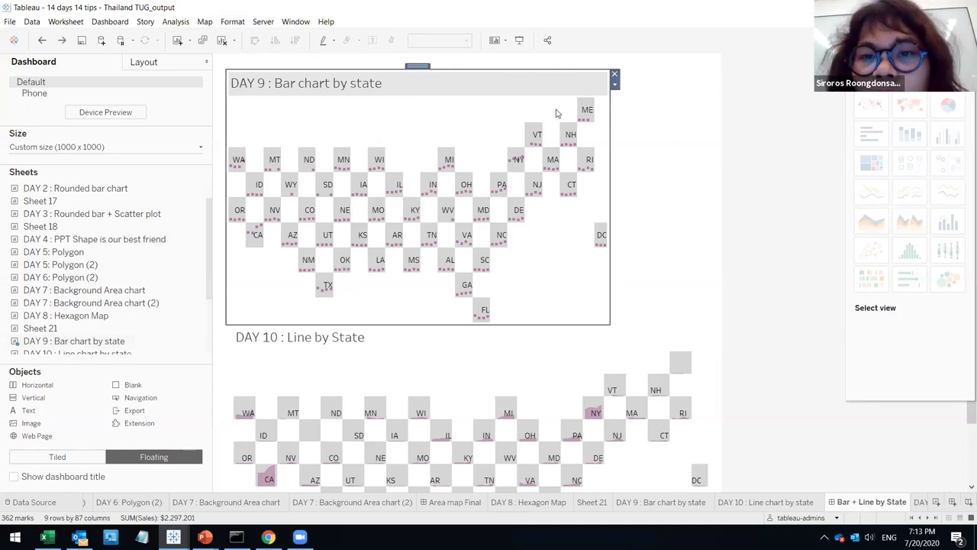
{"action": "left_click", "coordinate": [615, 85]}
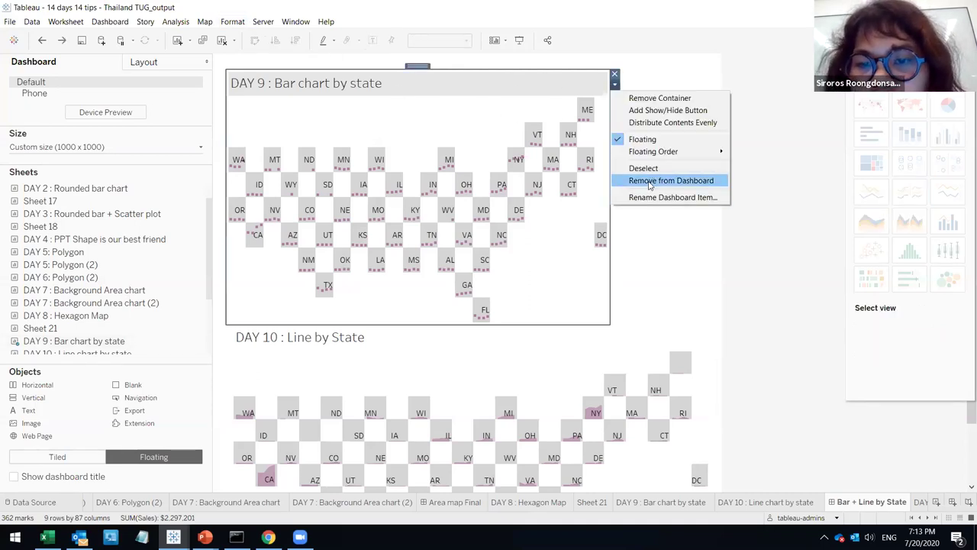
{"action": "left_click", "coordinate": [661, 112]}
{"action": "left_click", "coordinate": [485, 108]}
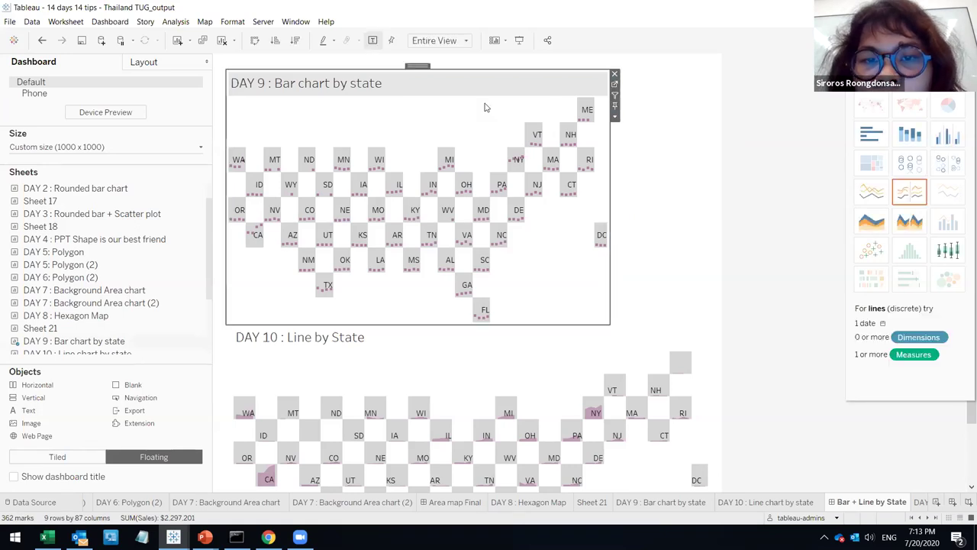
{"action": "left_click", "coordinate": [615, 116]}
{"action": "left_click", "coordinate": [443, 89]}
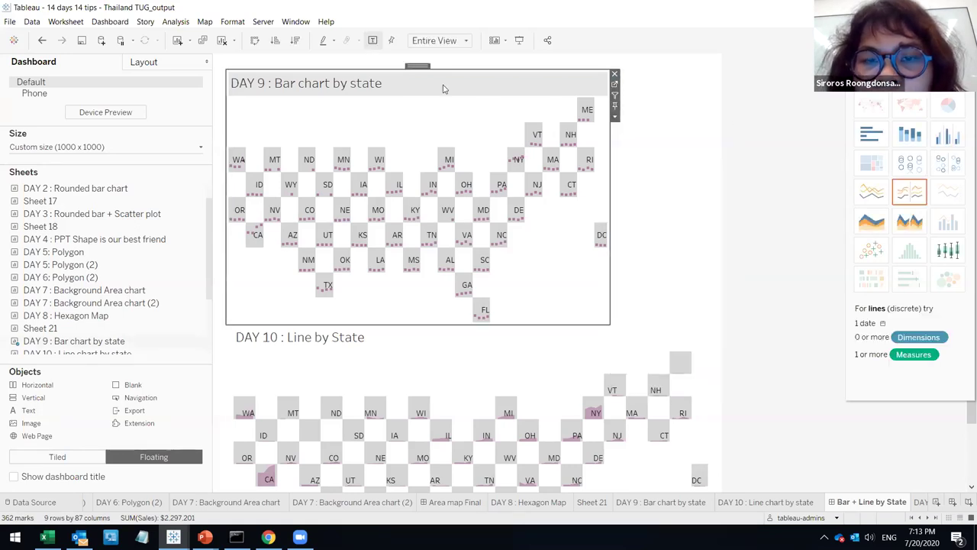
- Move the DAY 9 : Bar chart by state sheet lower on the dashboard and enlarge it to nearly the full dashboard width
{"action": "scroll", "coordinate": [317, 110], "scroll_direction": "down", "scroll_amount": 1}
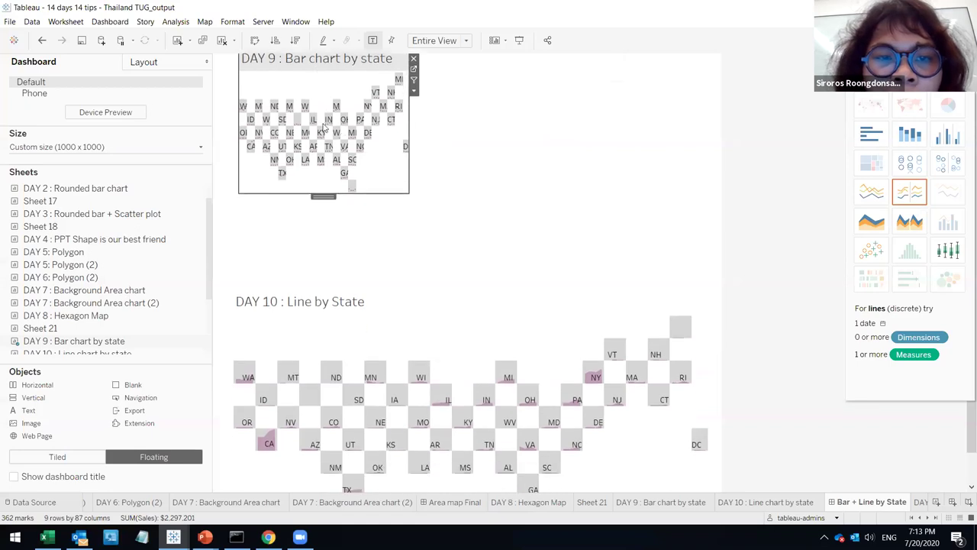
{"action": "left_click_drag", "start_coordinate": [322, 61], "coordinate": [316, 313]}
{"action": "scroll", "coordinate": [395, 336], "scroll_direction": "down", "scroll_amount": 1}
{"action": "left_click_drag", "start_coordinate": [395, 400], "coordinate": [713, 498]}
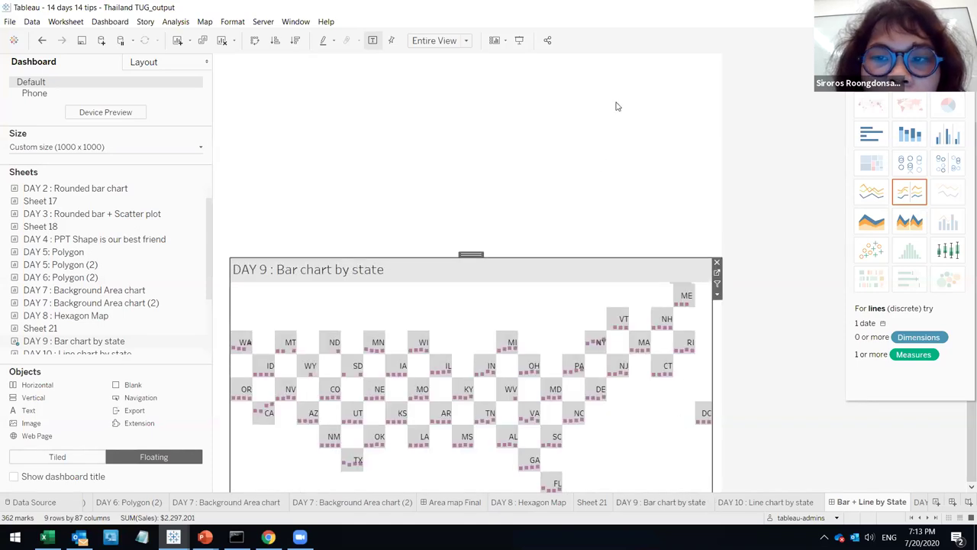
- Move the show/hide button onto the right end of the DAY 9 chart's title and set its style to Text Button
{"action": "left_click", "coordinate": [658, 151]}
{"action": "scroll", "coordinate": [658, 152], "scroll_direction": "up", "scroll_amount": 3}
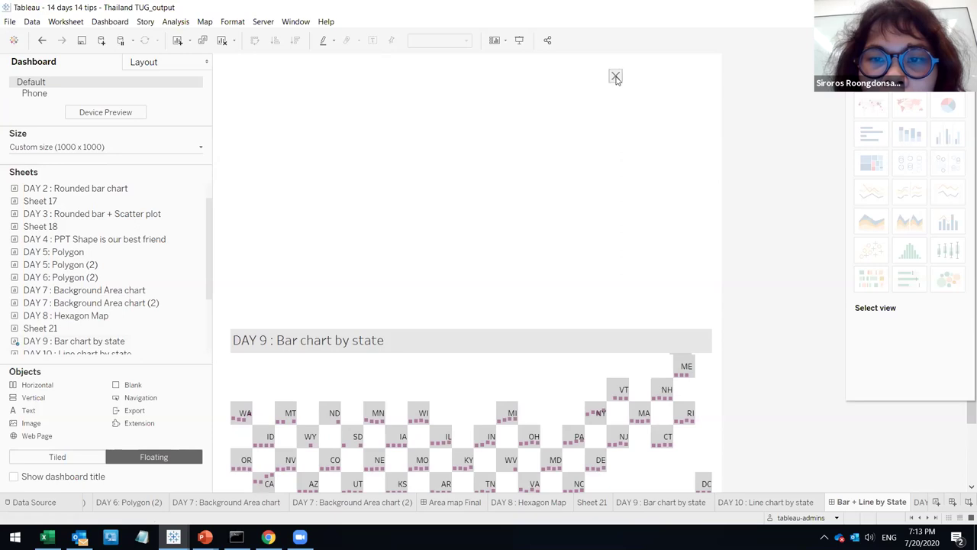
{"action": "left_click", "coordinate": [709, 350]}
{"action": "left_click", "coordinate": [729, 366]}
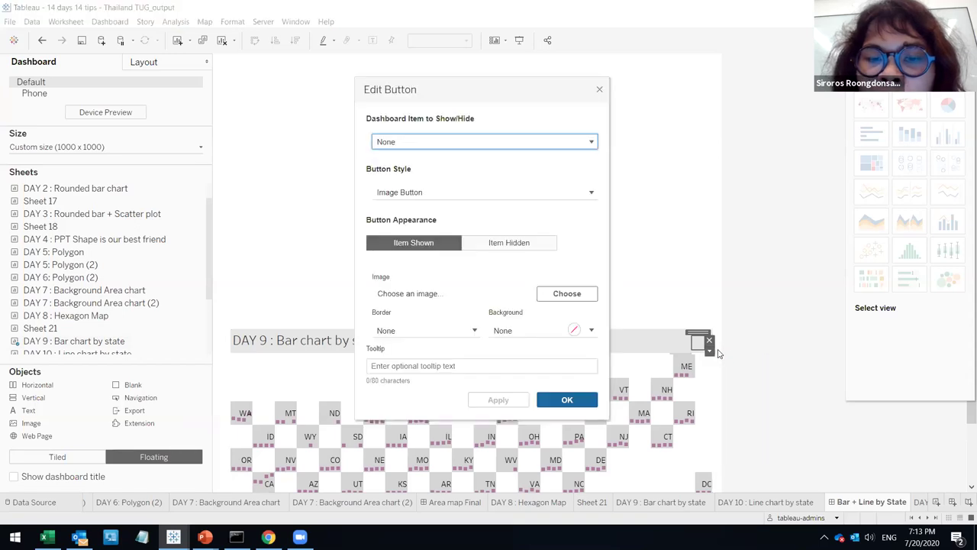
{"action": "left_click", "coordinate": [441, 193]}
{"action": "left_click", "coordinate": [440, 194]}
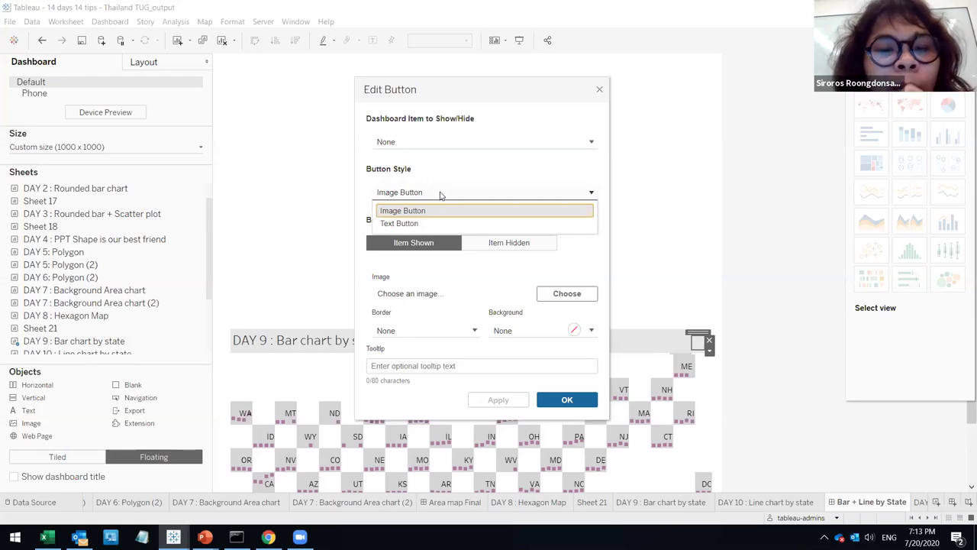
{"action": "left_click", "coordinate": [440, 194]}
{"action": "left_click", "coordinate": [441, 193]}
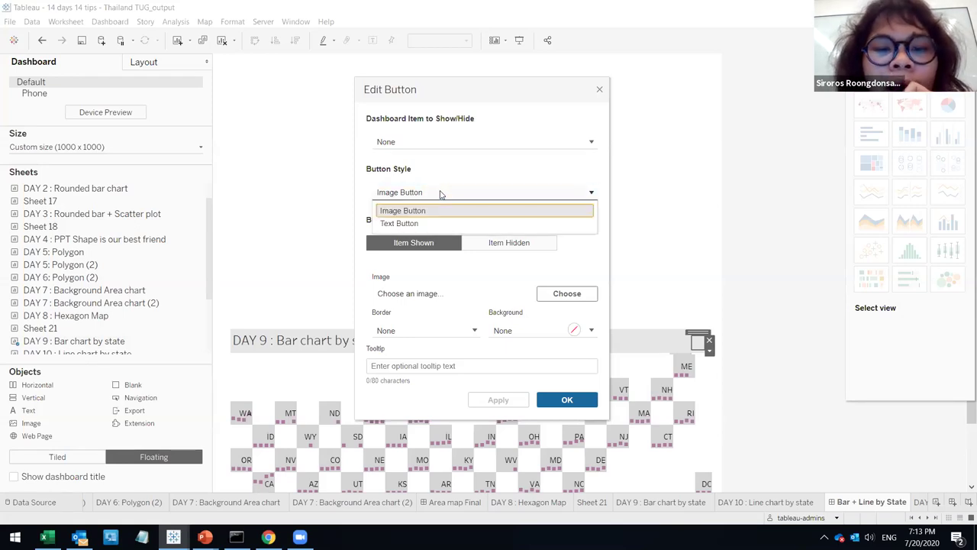
{"action": "left_click", "coordinate": [412, 224]}
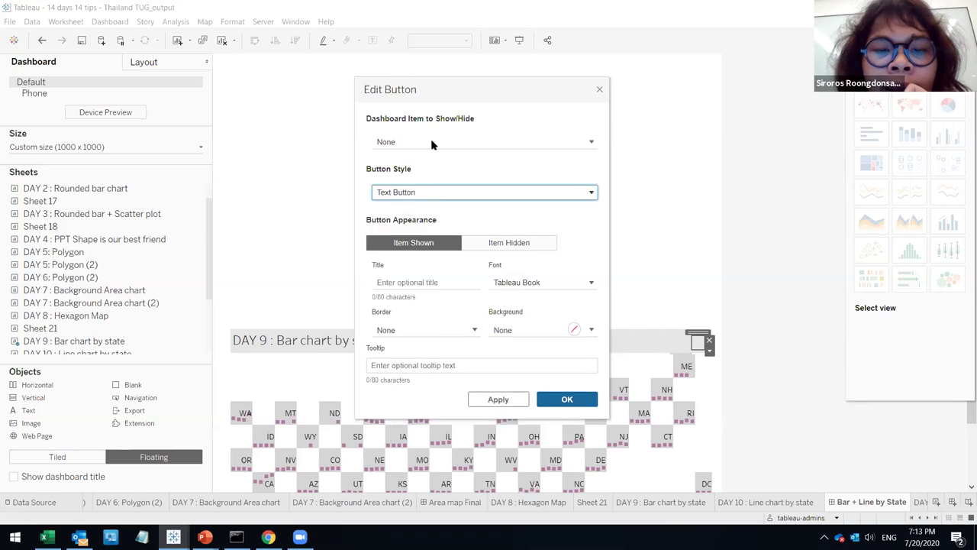
{"action": "left_click", "coordinate": [432, 144]}
{"action": "left_click", "coordinate": [436, 139]}
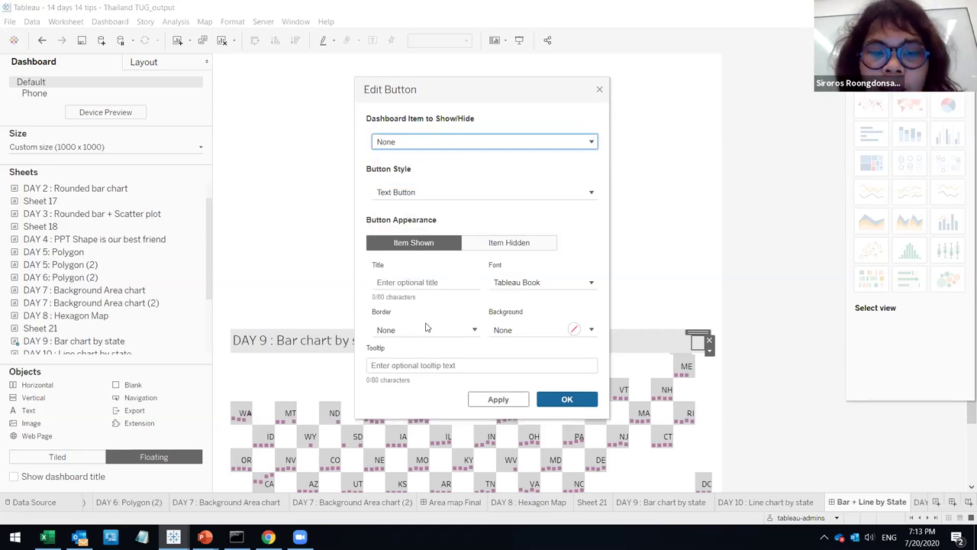
- Set the button's title for the Item Shown state to "Close Day 9" and apply it
{"action": "left_click", "coordinate": [423, 281]}
{"action": "type", "text": "S"}
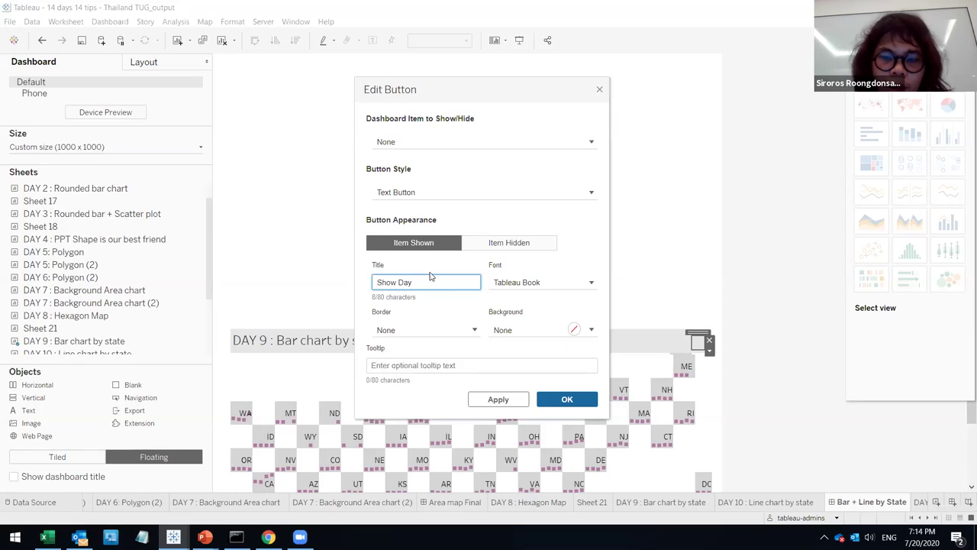
{"action": "type", "text": "how Da"}
{"action": "key", "text": "ctrl+a"}
{"action": "type", "text": "Clo"}
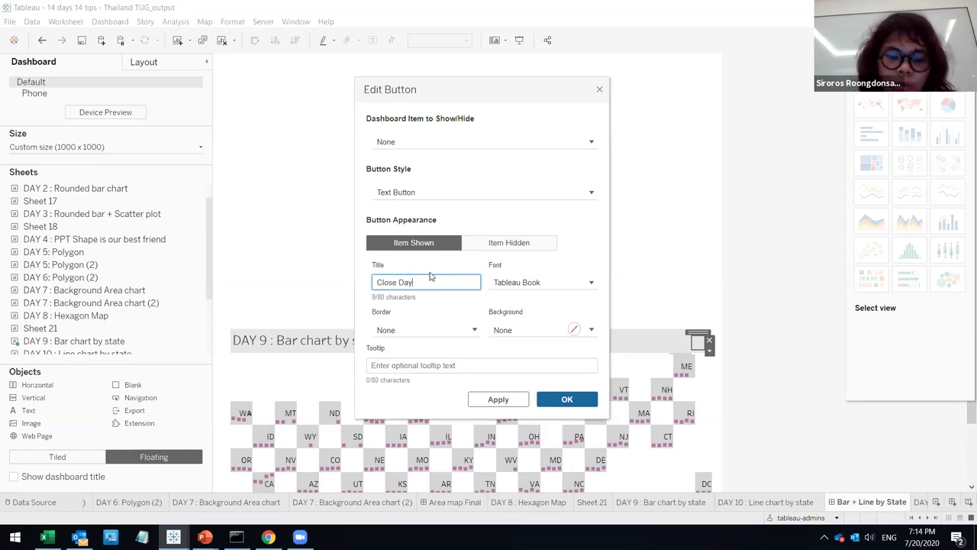
{"action": "left_click", "coordinate": [508, 403]}
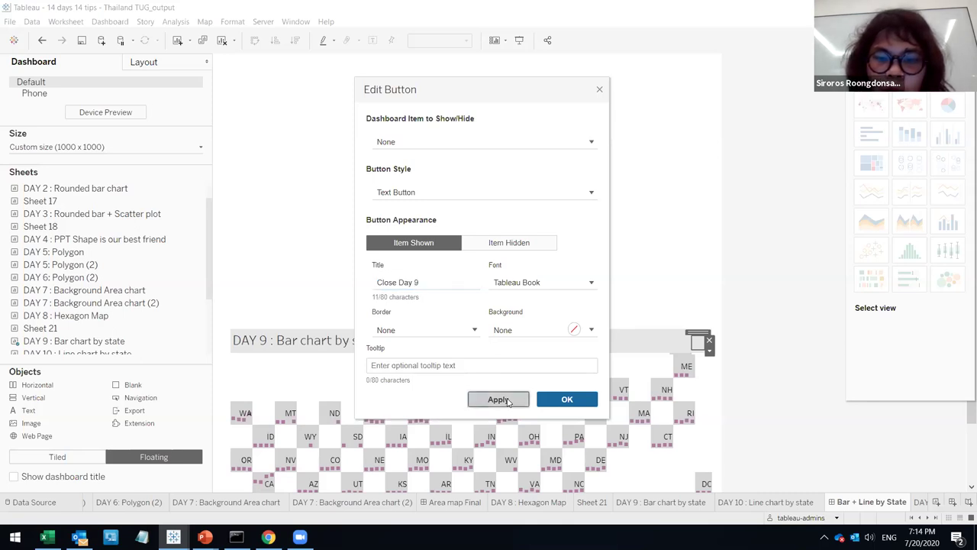
- Give the button the thinnest solid border and save the button settings
{"action": "left_click", "coordinate": [534, 283]}
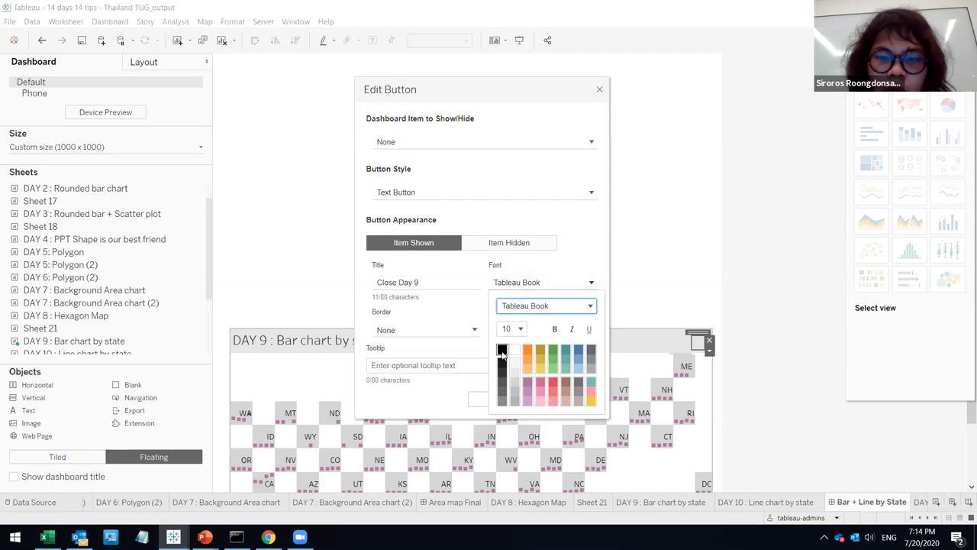
{"action": "left_click", "coordinate": [466, 329]}
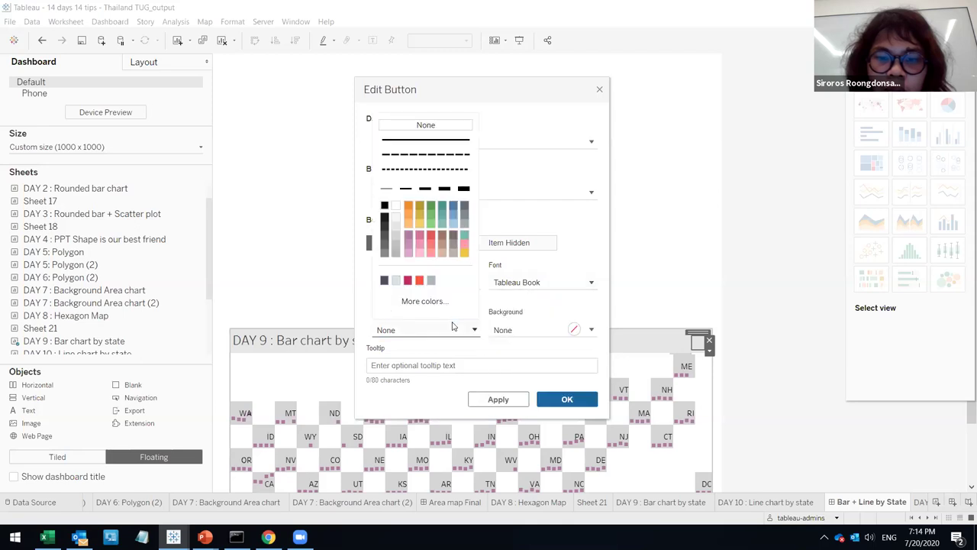
{"action": "left_click", "coordinate": [388, 189]}
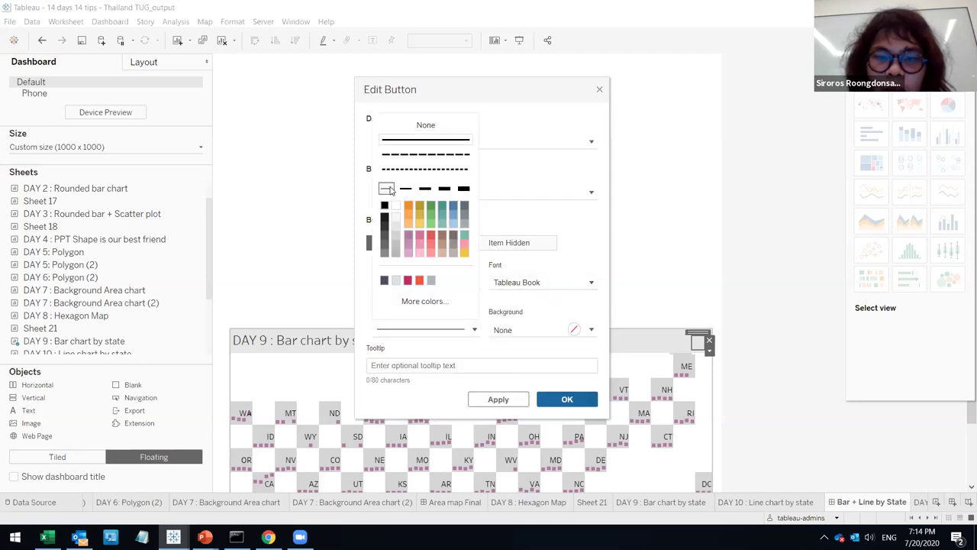
{"action": "left_click", "coordinate": [511, 417]}
{"action": "left_click", "coordinate": [498, 399]}
{"action": "left_click", "coordinate": [566, 398]}
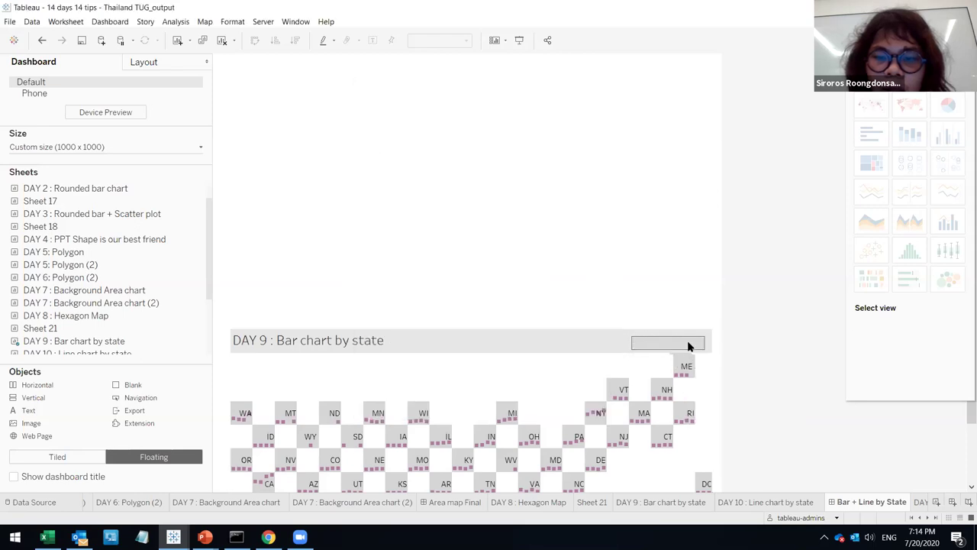
- Resize the Close Day 9 button to a single-line box and place it just above the right end of the DAY 9 title
{"action": "mouse_move", "coordinate": [672, 330]}
{"action": "left_mouse_down"}
{"action": "mouse_move", "coordinate": [670, 301]}
{"action": "mouse_move", "coordinate": [672, 313]}
{"action": "left_mouse_up"}
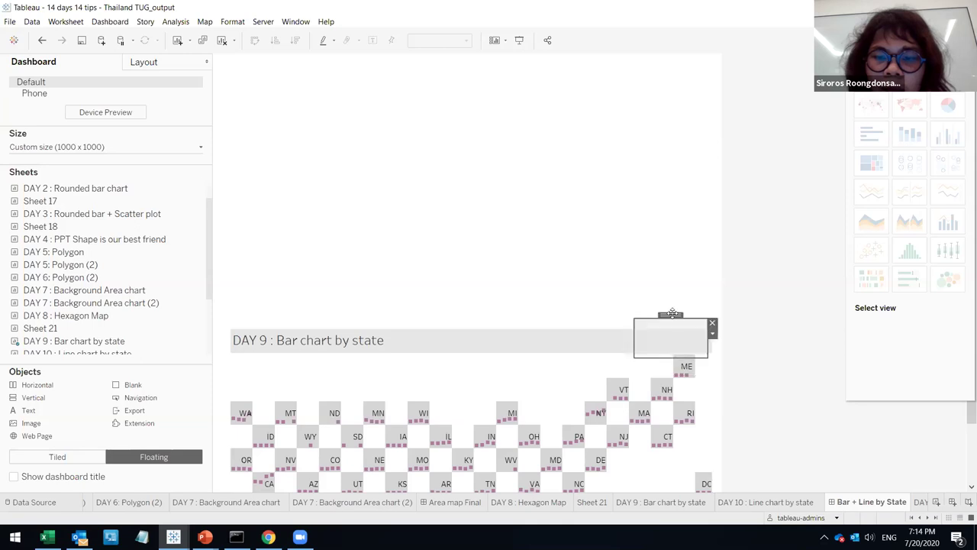
{"action": "left_click", "coordinate": [712, 329]}
{"action": "left_click", "coordinate": [673, 306]}
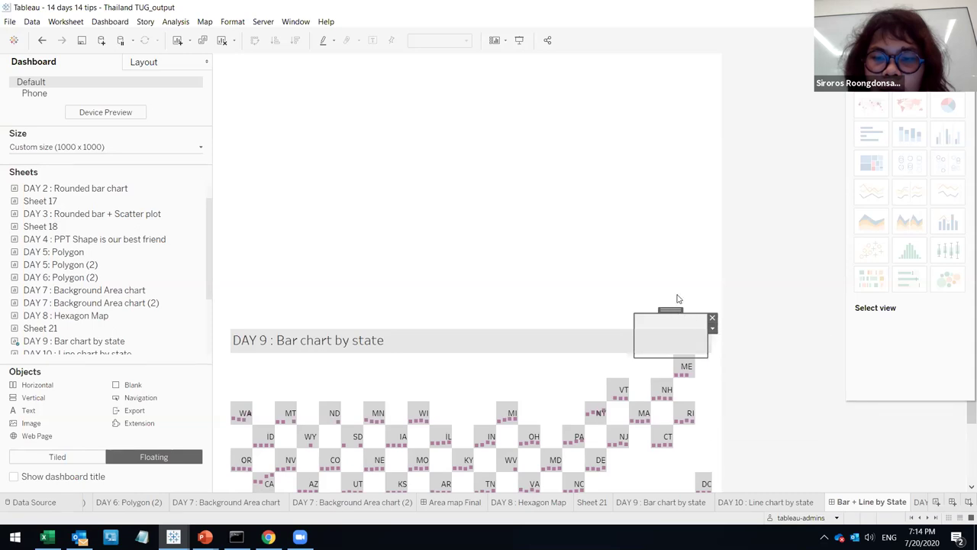
{"action": "left_click_drag", "start_coordinate": [675, 357], "coordinate": [675, 326]}
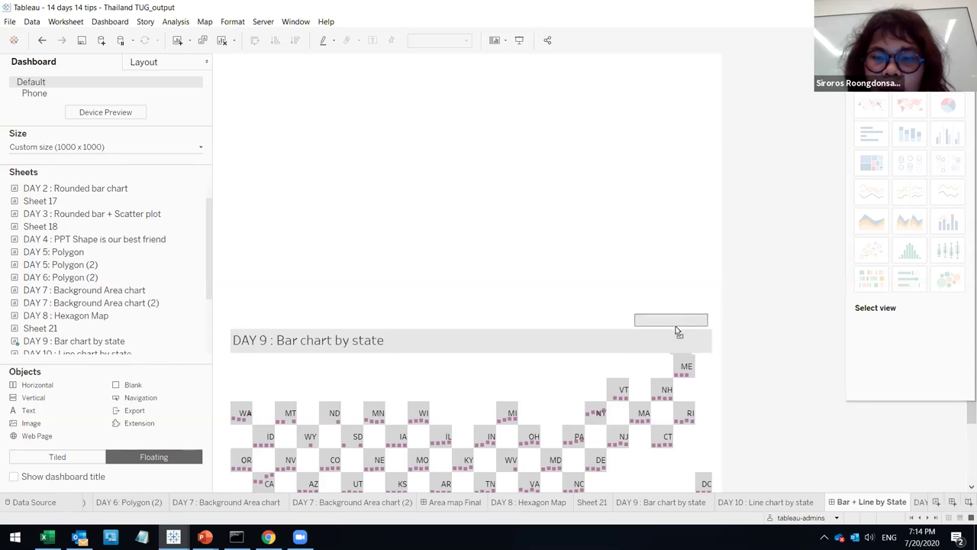
{"action": "left_click", "coordinate": [649, 283]}
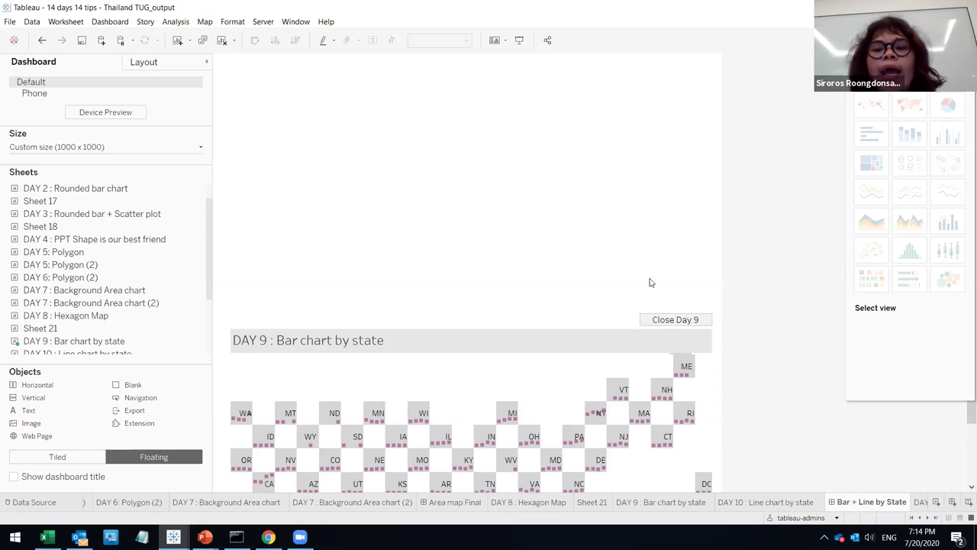
- Try the Close Day 9 button in presentation mode, and check in its settings which dashboard item it shows or hides
{"action": "left_click", "coordinate": [518, 44]}
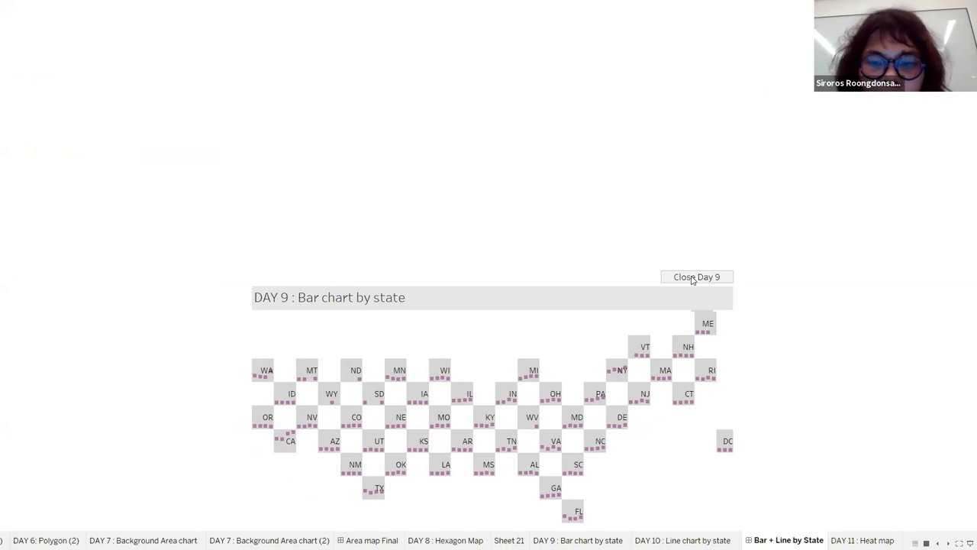
{"action": "key", "text": "Escape"}
{"action": "left_click", "coordinate": [718, 328]}
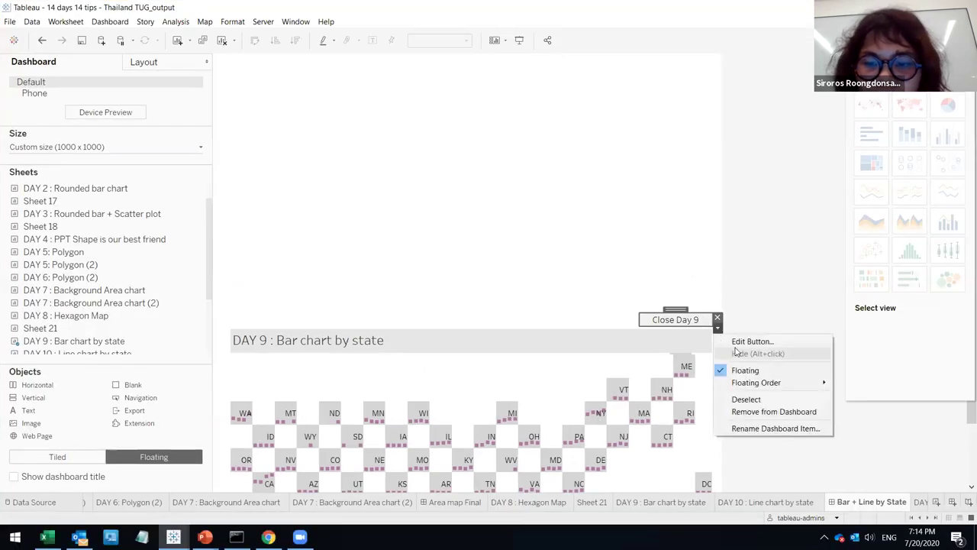
{"action": "left_click", "coordinate": [735, 346]}
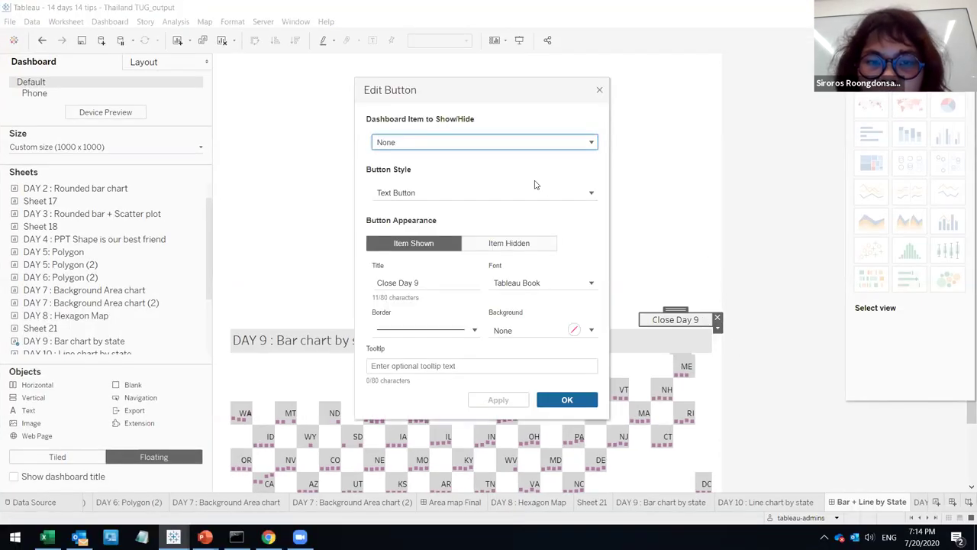
{"action": "left_click", "coordinate": [519, 145]}
{"action": "left_click", "coordinate": [577, 122]}
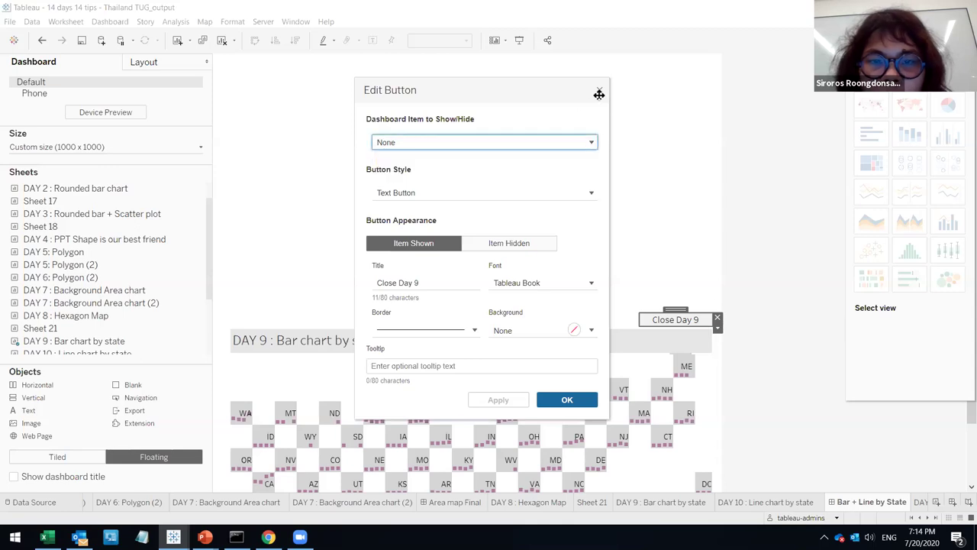
{"action": "left_click", "coordinate": [599, 91]}
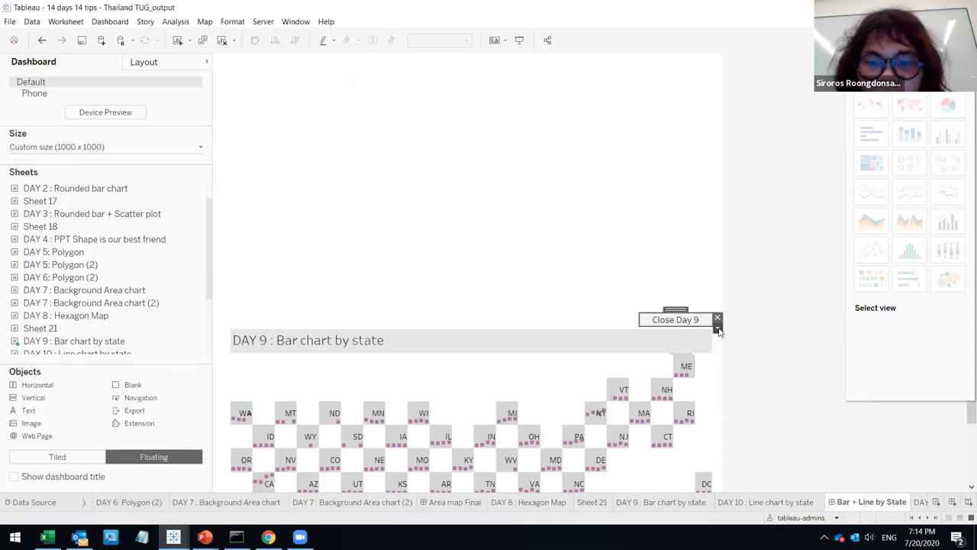
- Examine the options of the Close Day 9 button and the DAY 9 chart, including the chart's floating order
{"action": "left_click", "coordinate": [718, 328]}
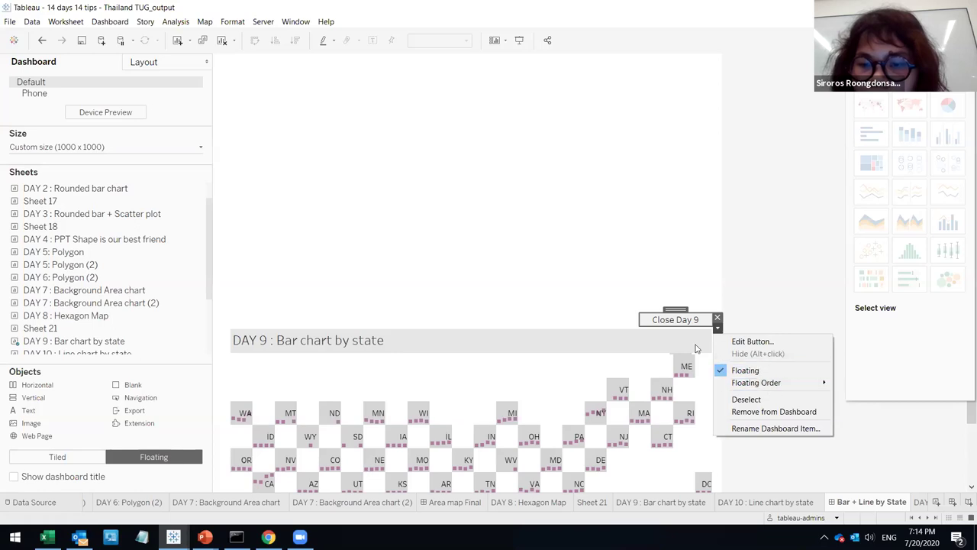
{"action": "left_click", "coordinate": [707, 349]}
{"action": "left_click", "coordinate": [701, 347]}
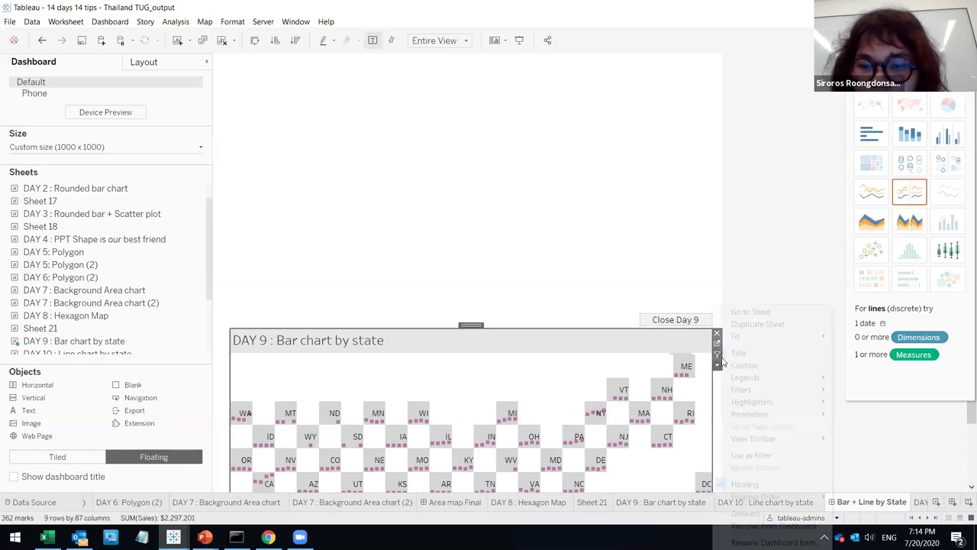
{"action": "left_click", "coordinate": [718, 354]}
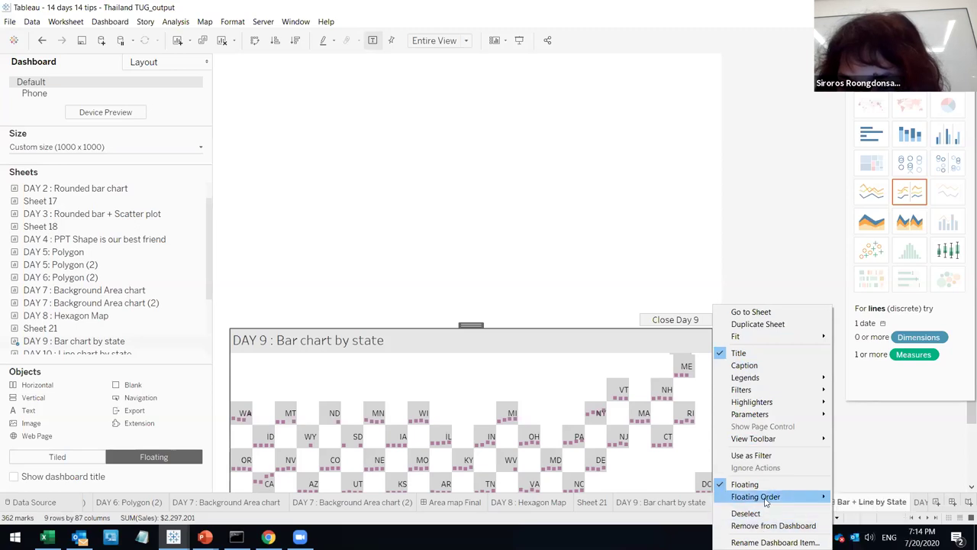
{"action": "mouse_move", "coordinate": [765, 500]}
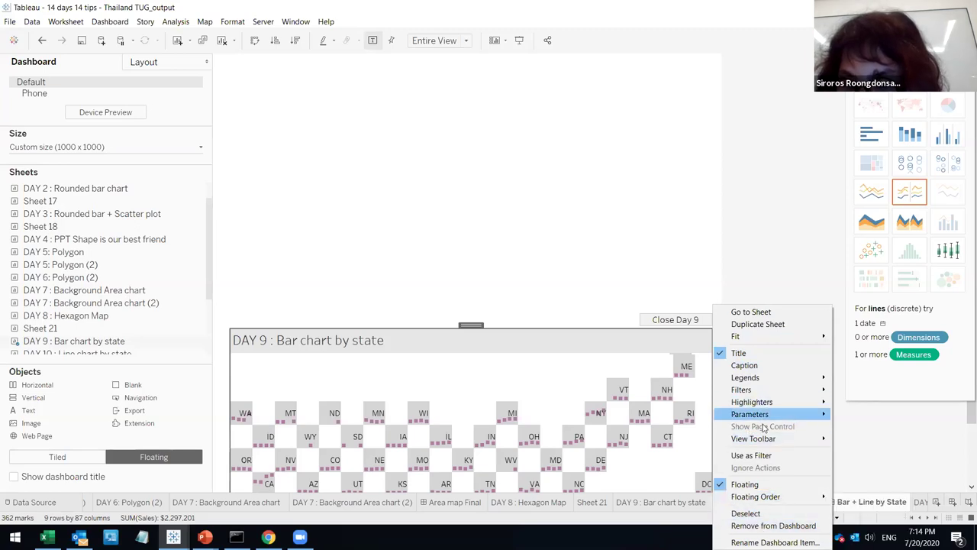
{"action": "left_click", "coordinate": [680, 348]}
{"action": "mouse_move", "coordinate": [473, 324]}
{"action": "left_mouse_down"}
{"action": "mouse_move", "coordinate": [471, 278]}
{"action": "mouse_move", "coordinate": [462, 316]}
{"action": "mouse_move", "coordinate": [474, 310]}
{"action": "mouse_move", "coordinate": [474, 374]}
{"action": "mouse_move", "coordinate": [475, 326]}
{"action": "left_mouse_up"}
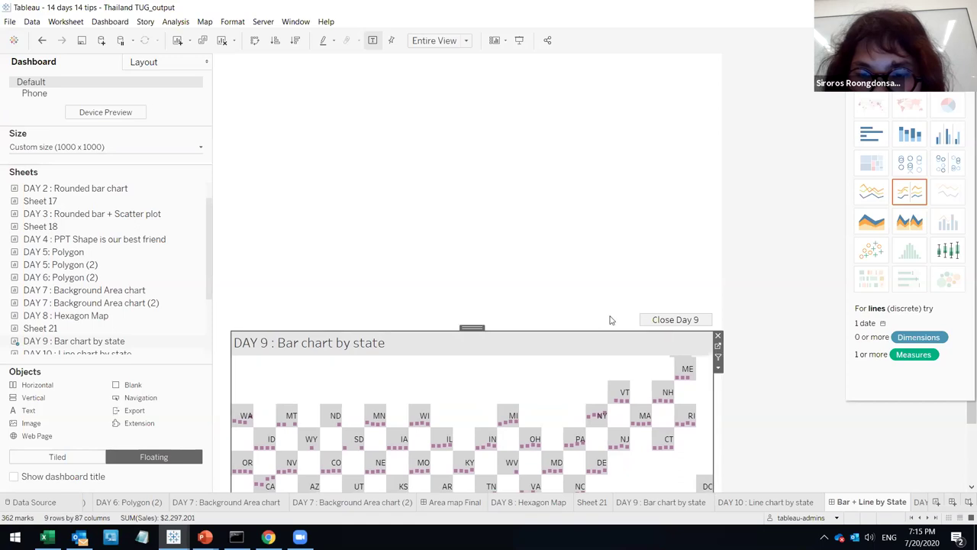
{"action": "left_click", "coordinate": [718, 368]}
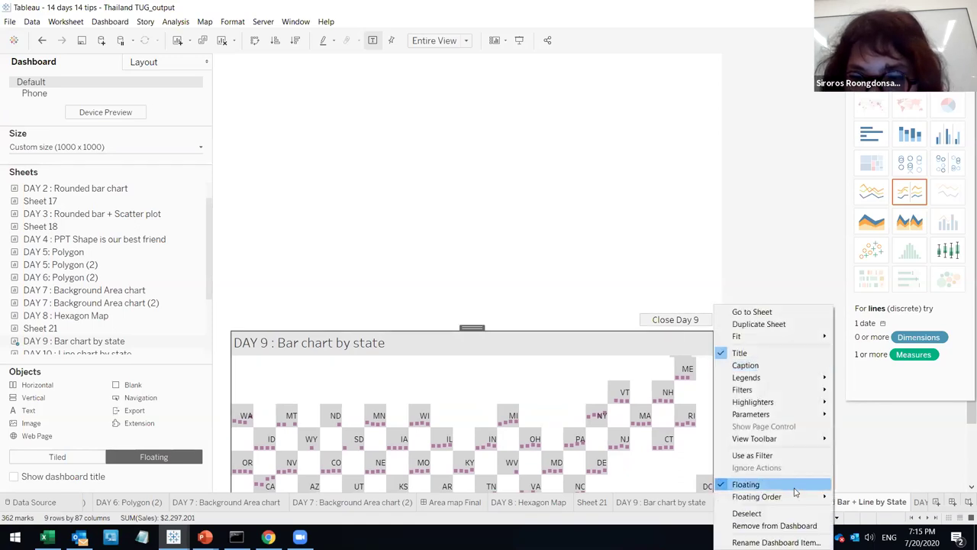
{"action": "left_click", "coordinate": [690, 327]}
{"action": "left_click", "coordinate": [690, 327]}
- Set the Close Day 9 button's Item Hidden title to "Show Day 10", save it, and try the button in presentation mode
{"action": "left_click", "coordinate": [718, 329]}
{"action": "left_click", "coordinate": [748, 344]}
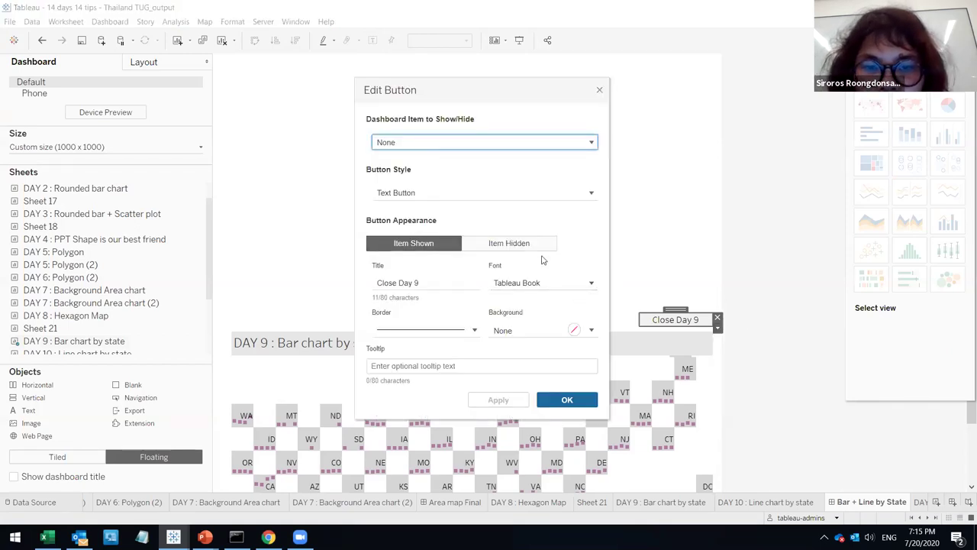
{"action": "left_click", "coordinate": [531, 246]}
{"action": "left_click", "coordinate": [446, 283]}
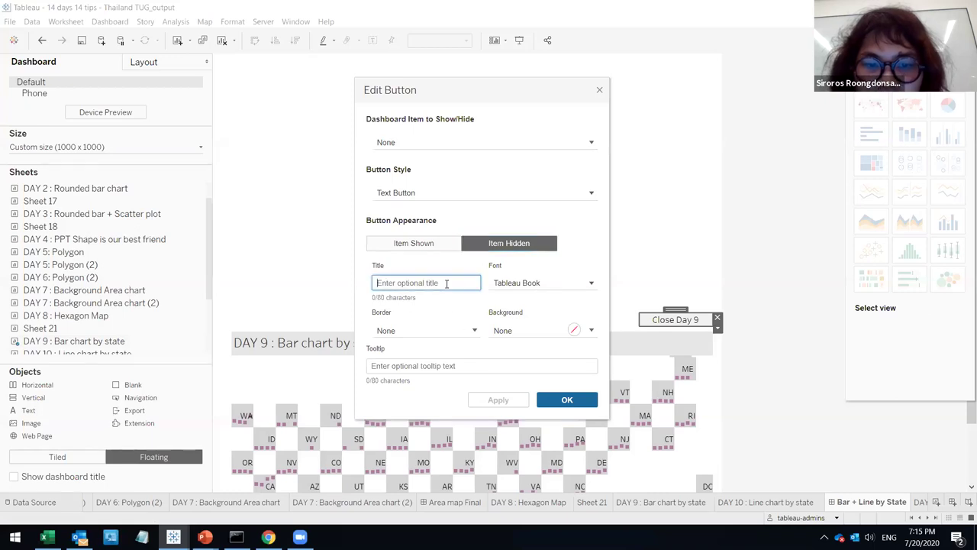
{"action": "type", "text": "Hide Day 9"}
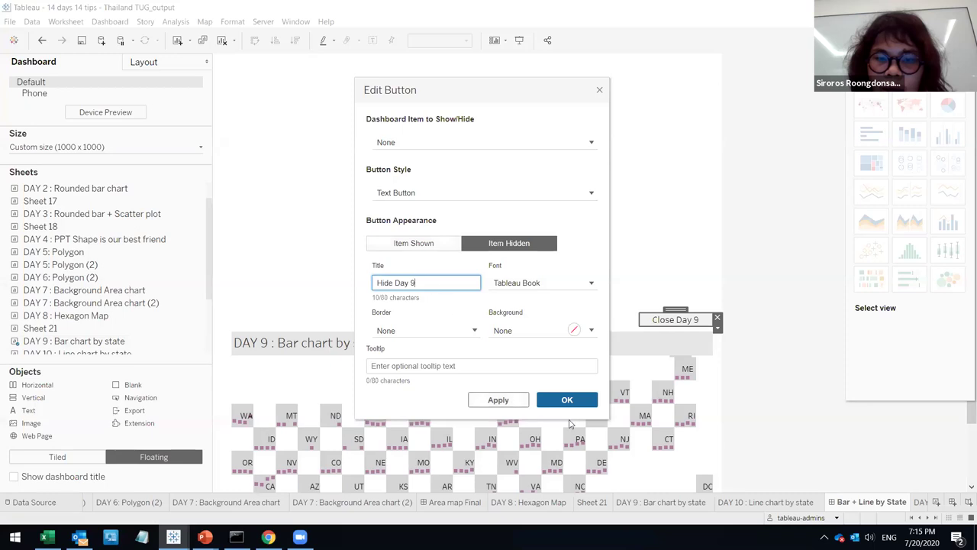
{"action": "triple_click", "coordinate": [405, 283]}
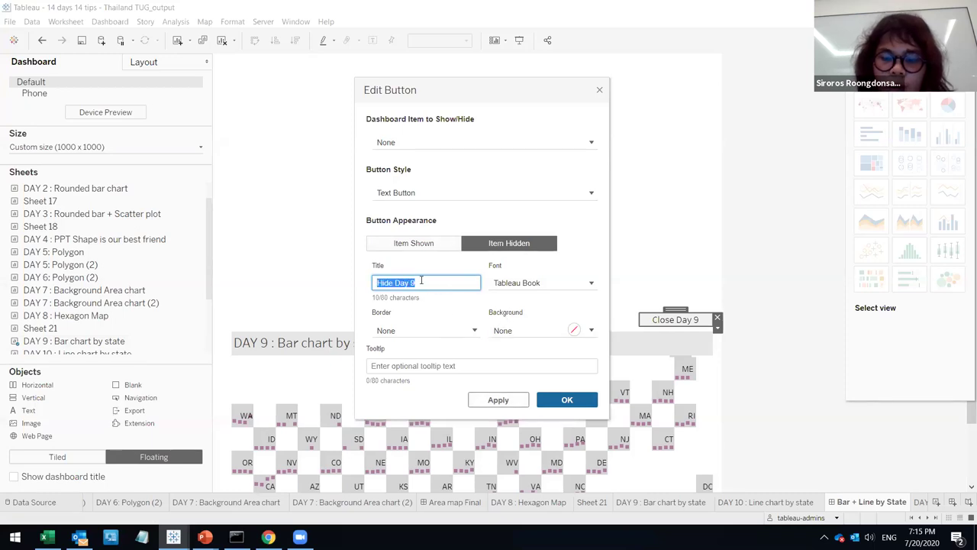
{"action": "type", "text": "Show"}
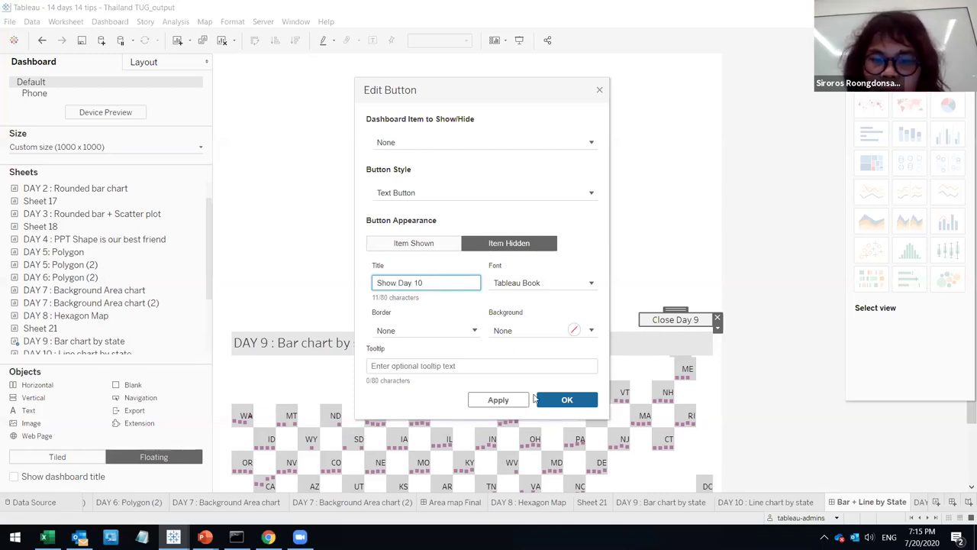
{"action": "left_click", "coordinate": [516, 405]}
{"action": "left_click", "coordinate": [555, 407]}
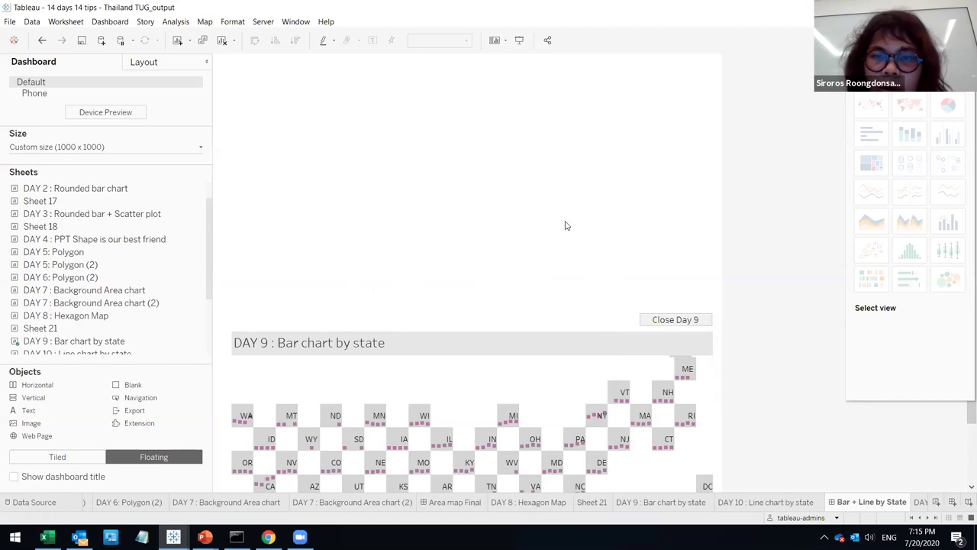
{"action": "left_click", "coordinate": [519, 40]}
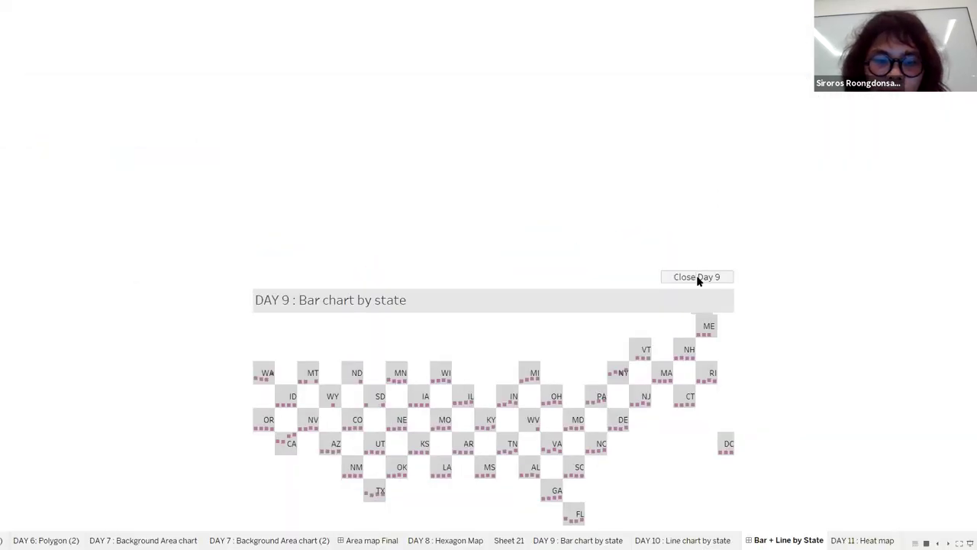
{"action": "key", "text": "Escape"}
- Move the DAY 9 chart up clear of the DAY 10 chart, and adjust the DAY 10 chart's floating order
{"action": "left_click_drag", "start_coordinate": [472, 329], "coordinate": [461, 171]}
{"action": "left_click", "coordinate": [545, 435]}
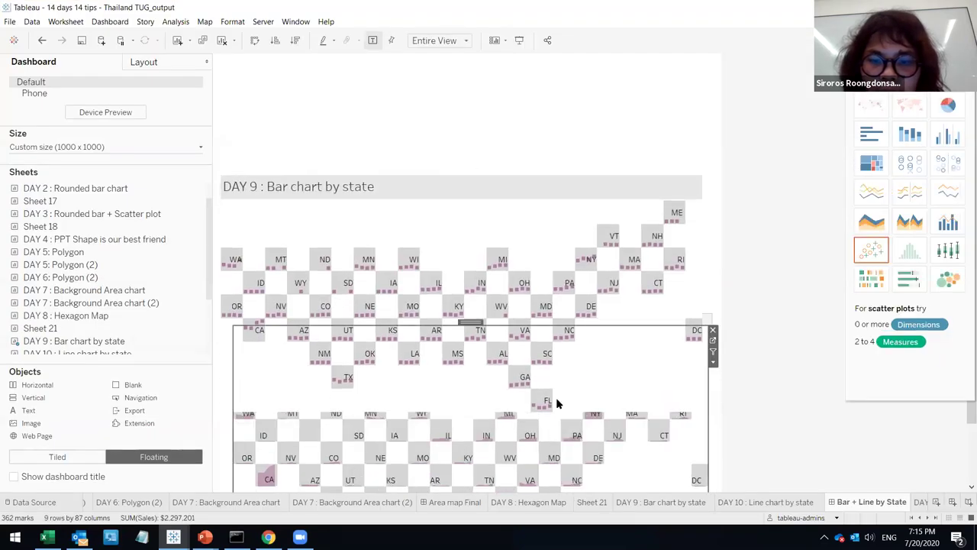
{"action": "left_click", "coordinate": [708, 367]}
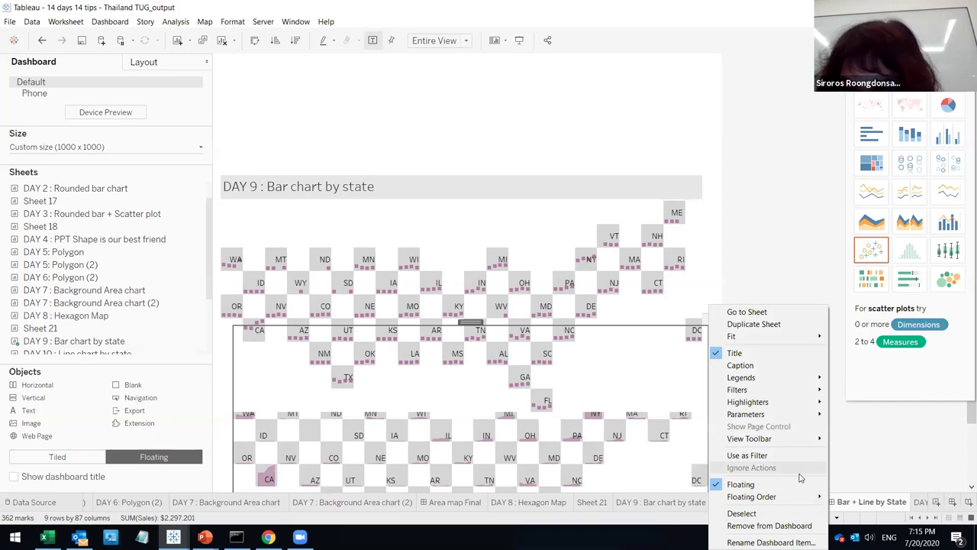
{"action": "mouse_move", "coordinate": [764, 497]}
{"action": "left_click", "coordinate": [866, 535]}
{"action": "left_click", "coordinate": [474, 198]}
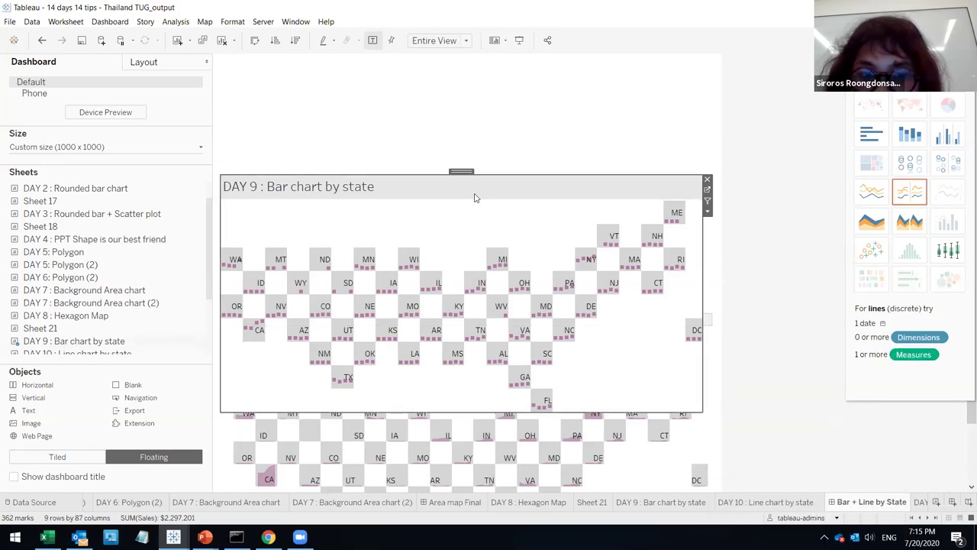
{"action": "left_click_drag", "start_coordinate": [457, 172], "coordinate": [475, 67]}
- Check the DAY 10 chart's floating options and nudge the chart up slightly
{"action": "left_click", "coordinate": [598, 329]}
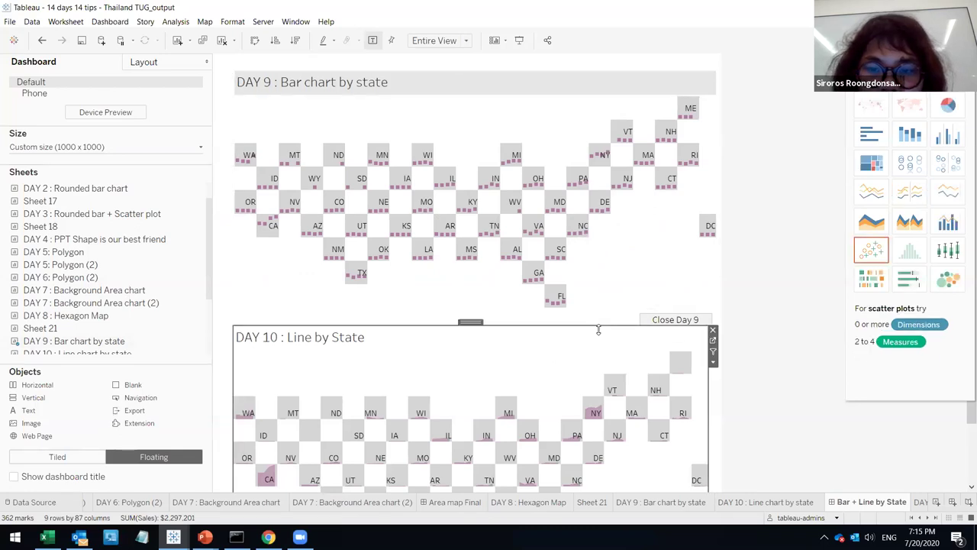
{"action": "left_click", "coordinate": [714, 365]}
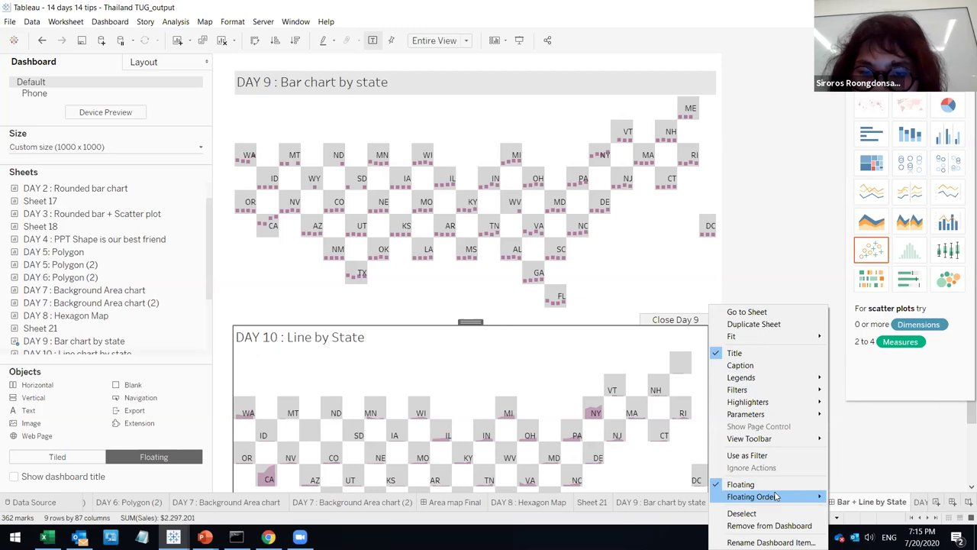
{"action": "left_click", "coordinate": [481, 334]}
{"action": "mouse_move", "coordinate": [478, 325]}
{"action": "left_mouse_down"}
{"action": "mouse_move", "coordinate": [488, 268]}
{"action": "mouse_move", "coordinate": [481, 399]}
{"action": "mouse_move", "coordinate": [478, 322]}
{"action": "left_mouse_up"}
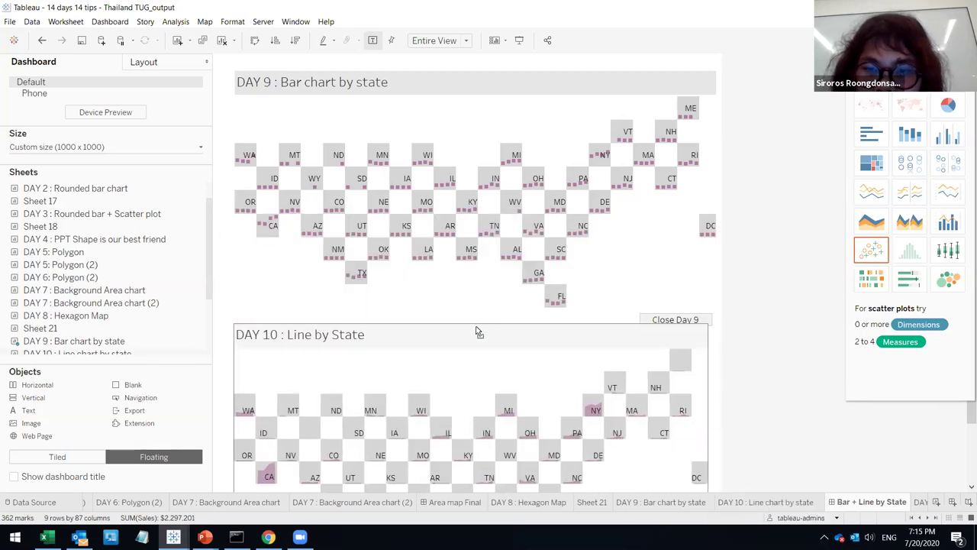
- Move the DAY 9 chart back over the DAY 10 chart, just below the Close Day 9 button, and check its options
{"action": "left_click", "coordinate": [511, 154]}
{"action": "left_click_drag", "start_coordinate": [471, 71], "coordinate": [464, 333]}
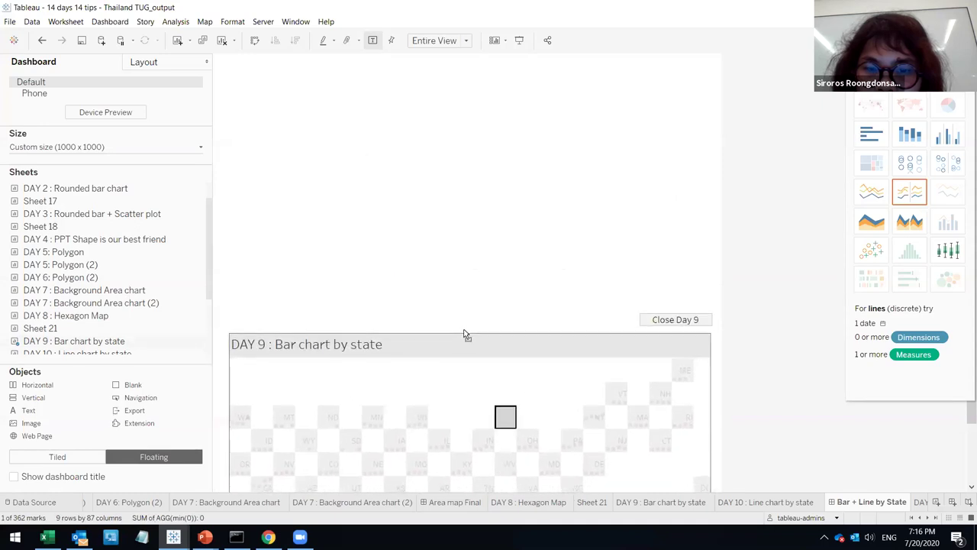
{"action": "left_click", "coordinate": [672, 321]}
{"action": "left_click", "coordinate": [695, 355]}
{"action": "left_click", "coordinate": [718, 372]}
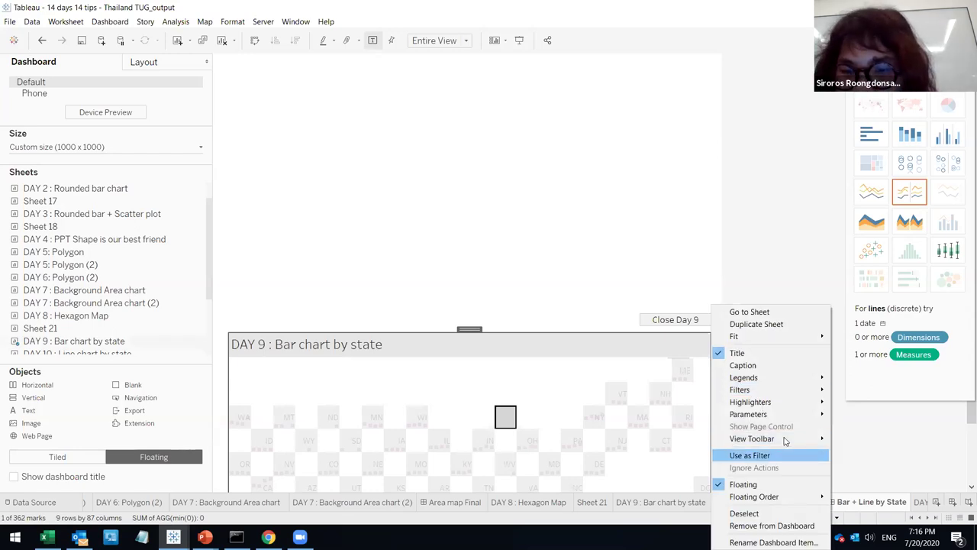
{"action": "left_click", "coordinate": [661, 356]}
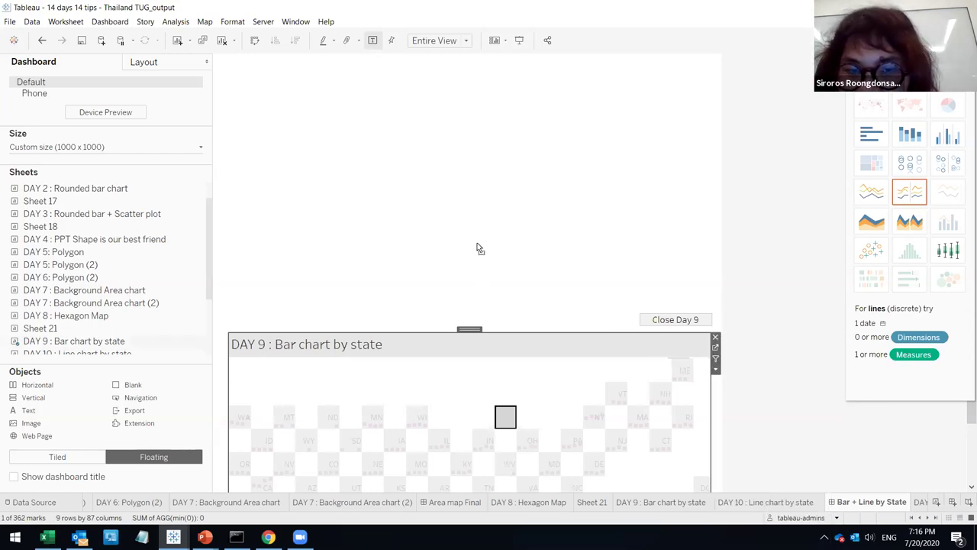
- Remove the floating DAY 9 chart and the Close Day 9 button from the dashboard
{"action": "left_click_drag", "start_coordinate": [478, 248], "coordinate": [476, 186]}
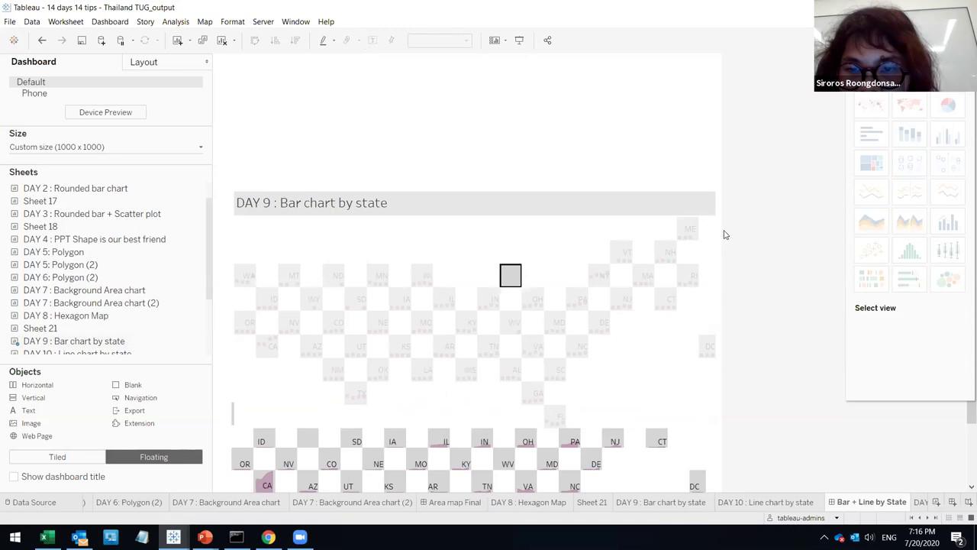
{"action": "left_click", "coordinate": [687, 228]}
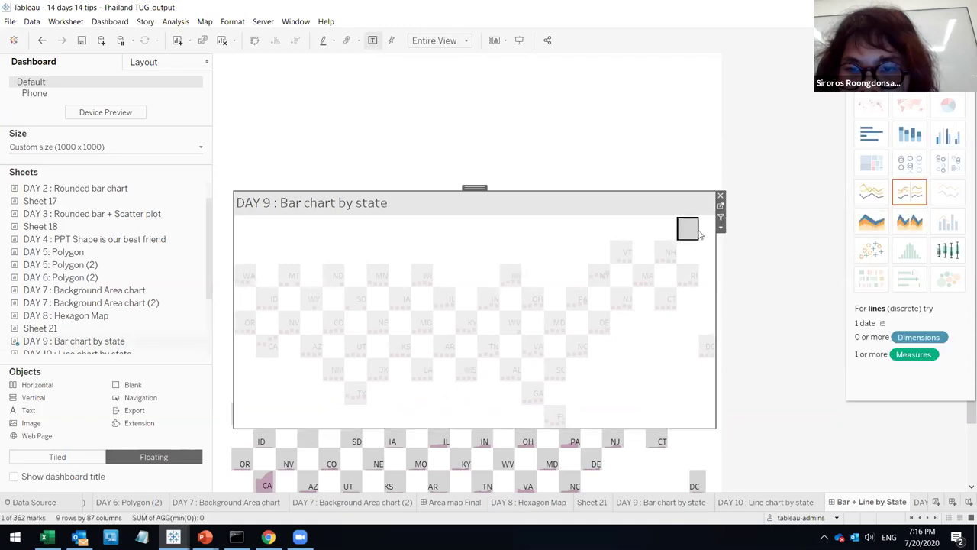
{"action": "left_click", "coordinate": [675, 219]}
{"action": "left_click", "coordinate": [721, 227]}
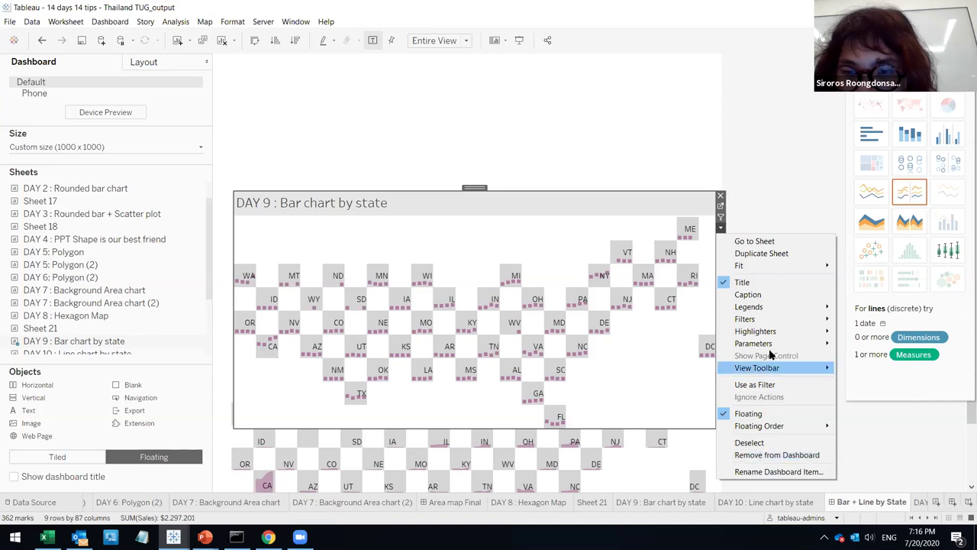
{"action": "key", "text": "Escape"}
{"action": "left_click", "coordinate": [721, 198]}
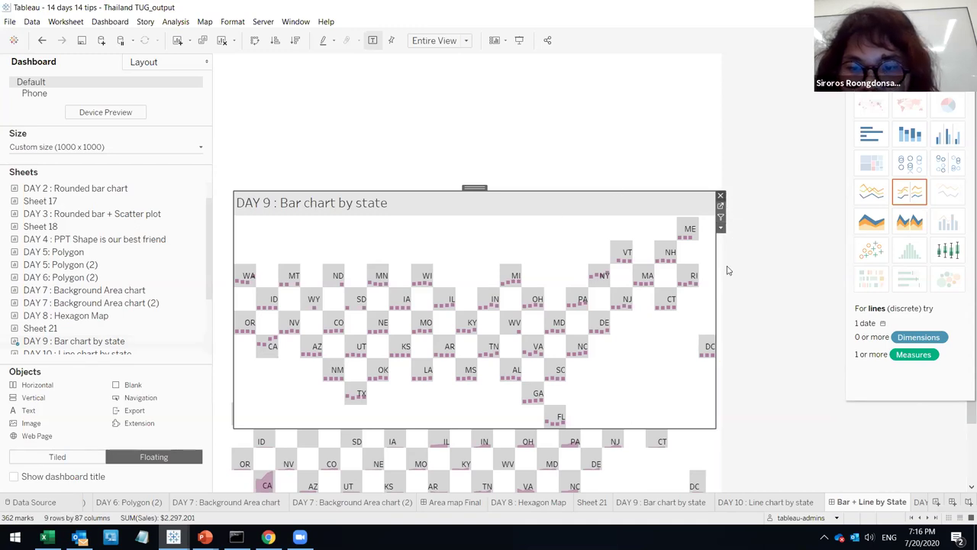
{"action": "left_click", "coordinate": [718, 319]}
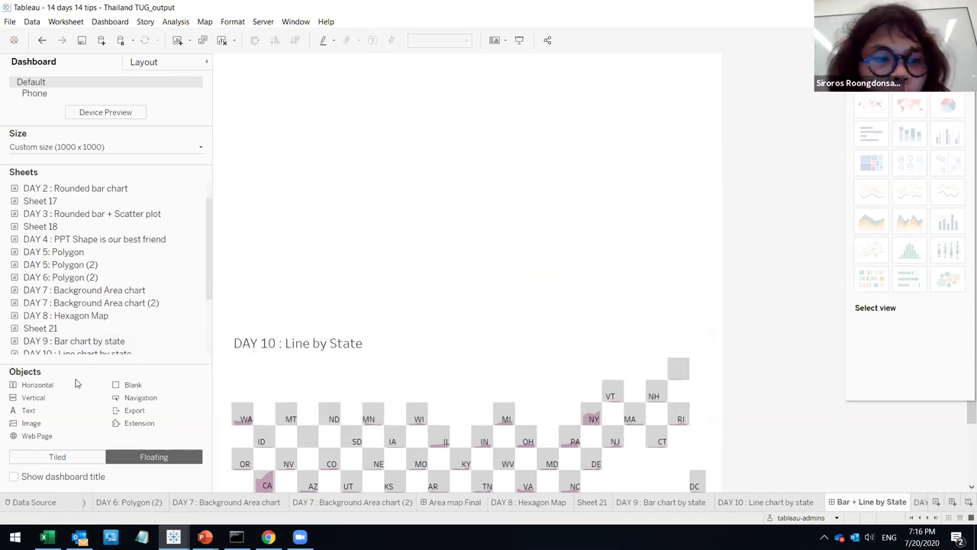
- Add a floating vertical container above the DAY 10 chart and place the DAY 9 : Bar chart by state sheet inside it as tiled
{"action": "left_click_drag", "start_coordinate": [46, 404], "coordinate": [291, 113]}
{"action": "left_click_drag", "start_coordinate": [461, 263], "coordinate": [621, 302]}
{"action": "left_click", "coordinate": [94, 461]}
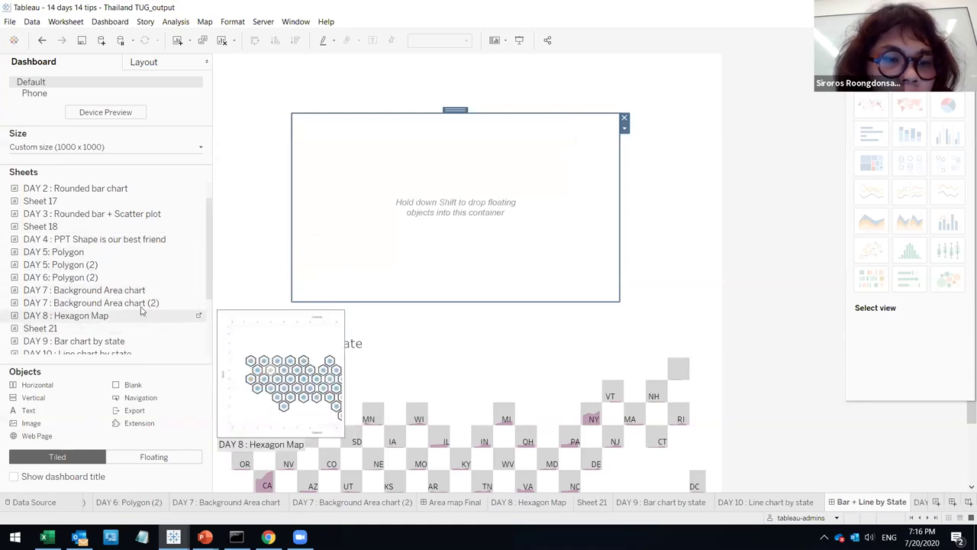
{"action": "left_click", "coordinate": [300, 425]}
{"action": "scroll", "coordinate": [117, 299], "scroll_direction": "down", "scroll_amount": 1}
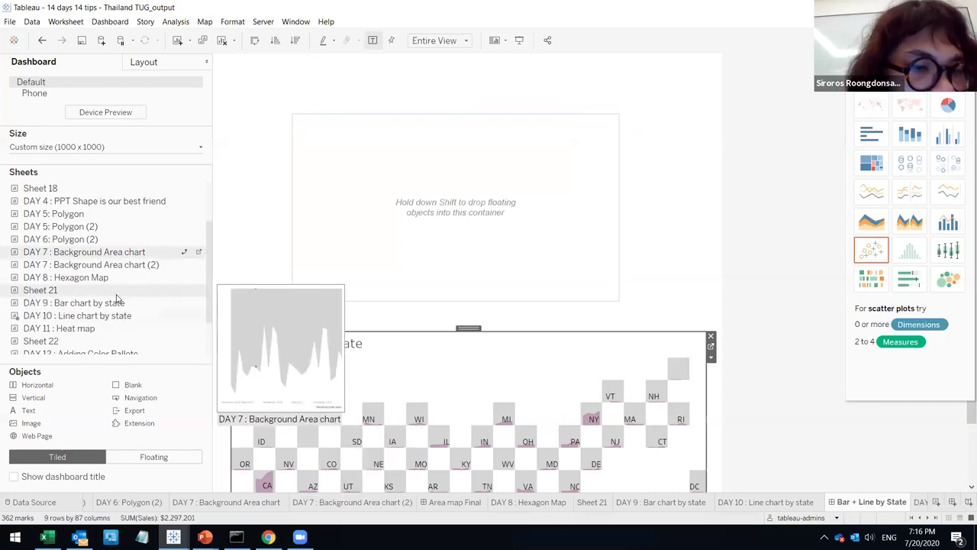
{"action": "left_click", "coordinate": [413, 190]}
{"action": "left_click_drag", "start_coordinate": [414, 191], "coordinate": [456, 240]}
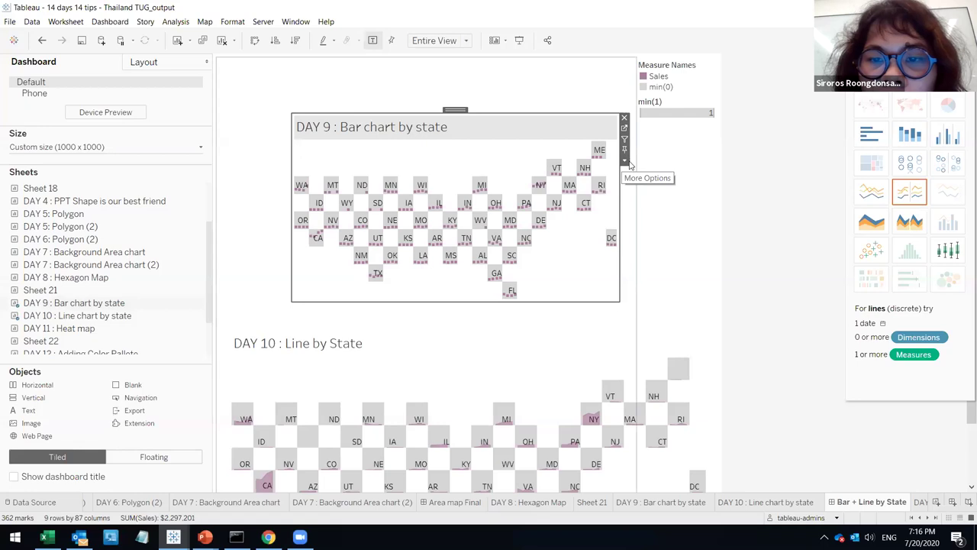
- Remove the Measure Names and min(1) legends that came with the DAY 9 chart
{"action": "left_click", "coordinate": [624, 160]}
{"action": "left_click", "coordinate": [654, 94]}
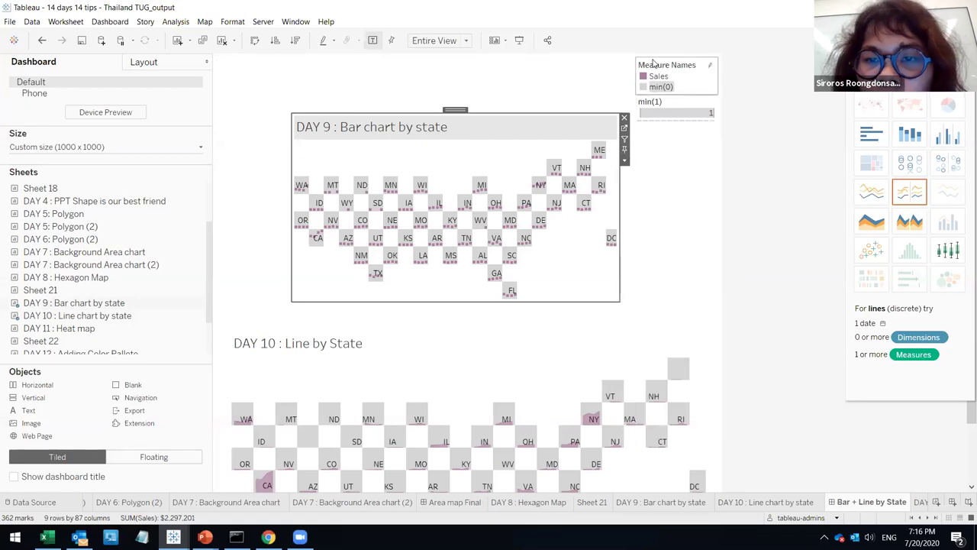
{"action": "left_click", "coordinate": [652, 64]}
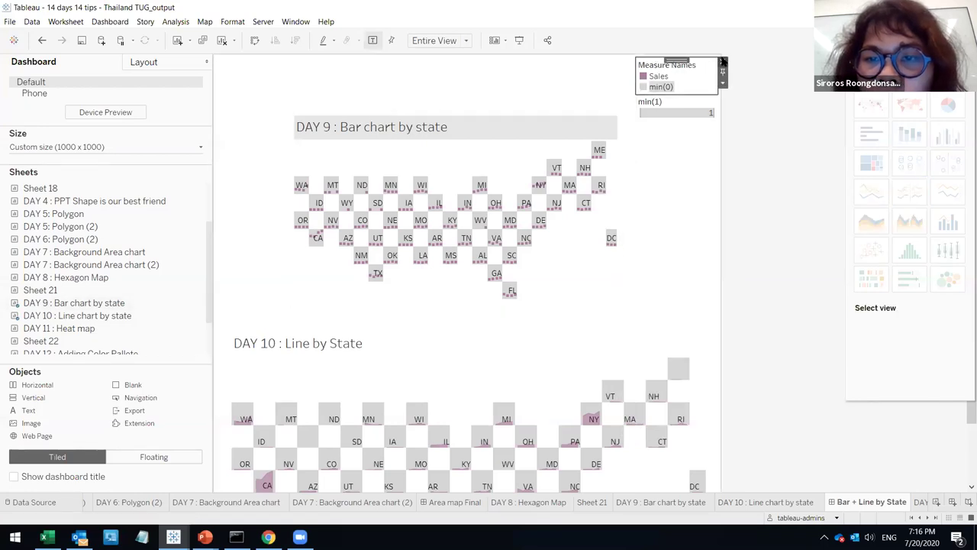
{"action": "left_click", "coordinate": [722, 61]}
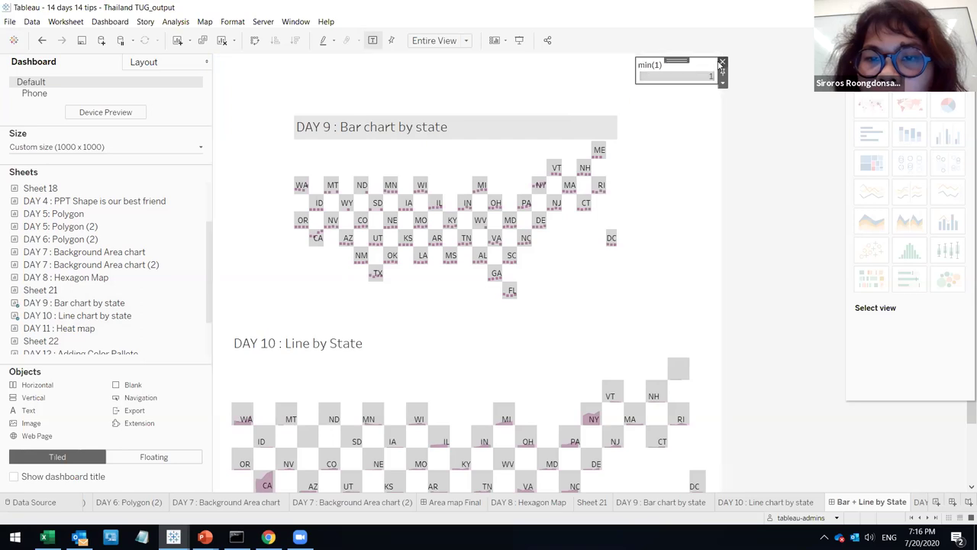
{"action": "left_click", "coordinate": [721, 63]}
- Select the vertical container holding the DAY 9 chart and add a show/hide button to it
{"action": "left_click", "coordinate": [625, 161]}
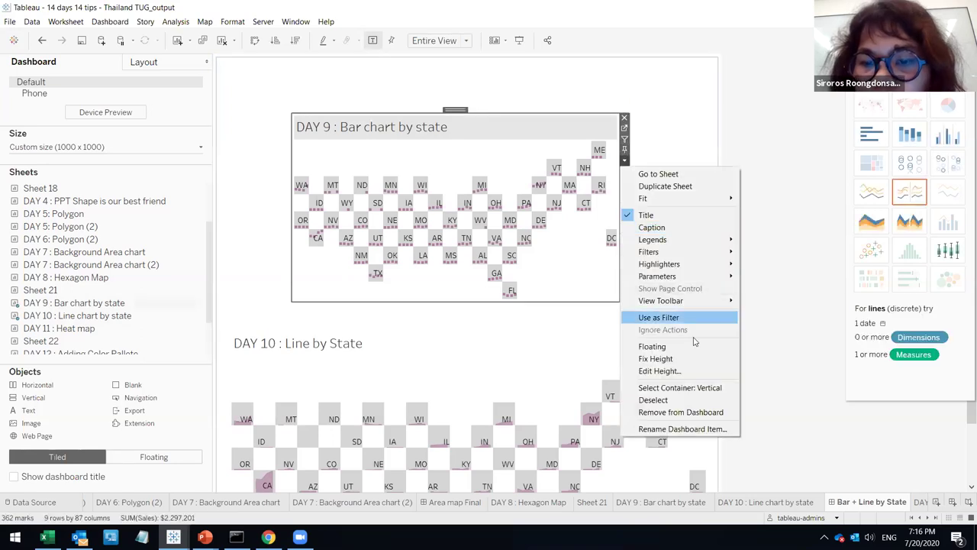
{"action": "left_click", "coordinate": [678, 387]}
{"action": "left_click", "coordinate": [625, 127]}
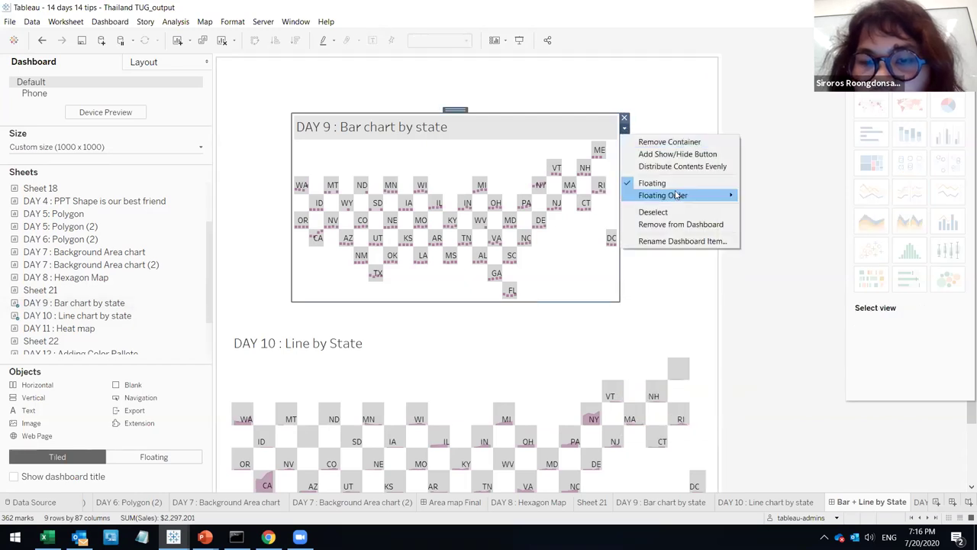
{"action": "left_click", "coordinate": [678, 154]}
{"action": "left_click", "coordinate": [587, 124]}
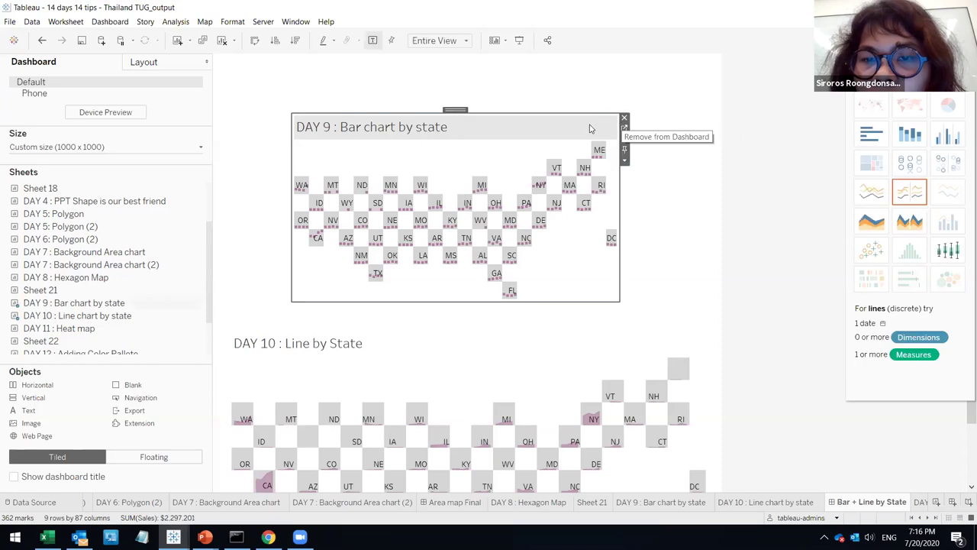
{"action": "left_click", "coordinate": [603, 93]}
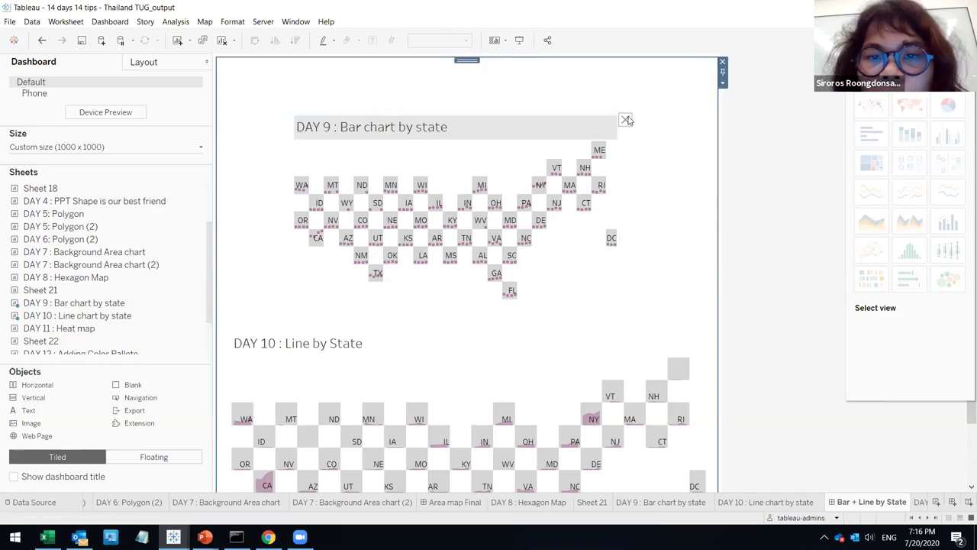
- Try the container's show/hide button in presentation mode to collapse the DAY 9 chart, and return to editing the dashboard
{"action": "left_click", "coordinate": [489, 121]}
{"action": "left_click_drag", "start_coordinate": [455, 109], "coordinate": [481, 302]}
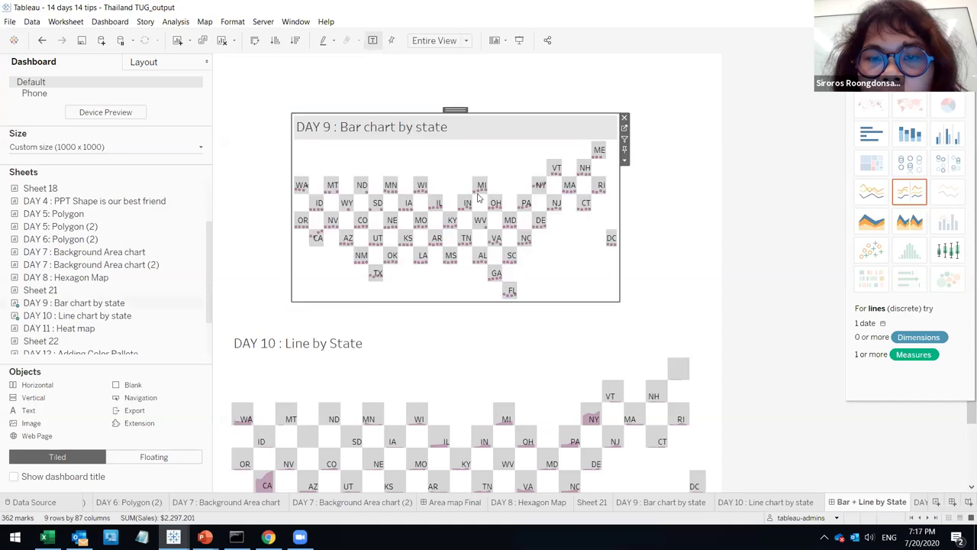
{"action": "left_click", "coordinate": [686, 167]}
{"action": "key", "text": "F7"}
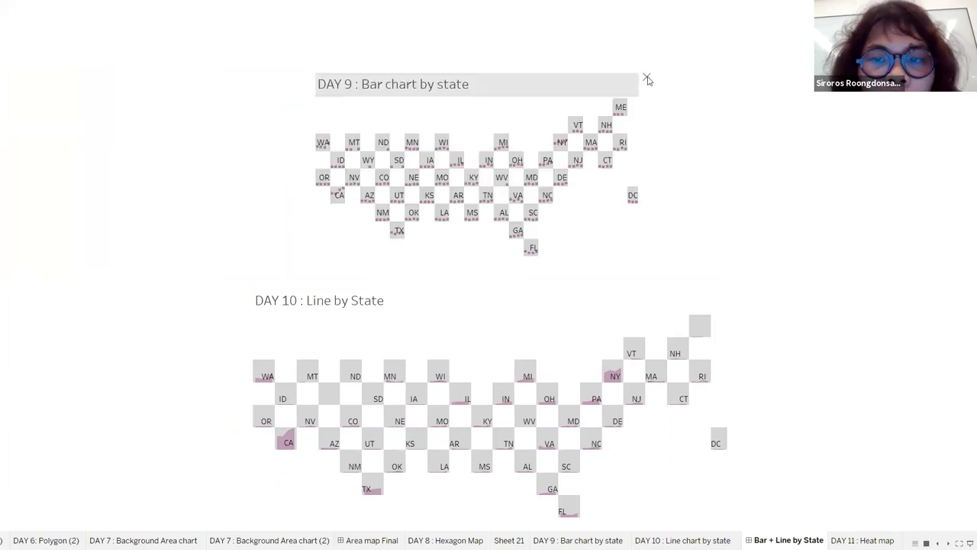
{"action": "key", "text": "Escape"}
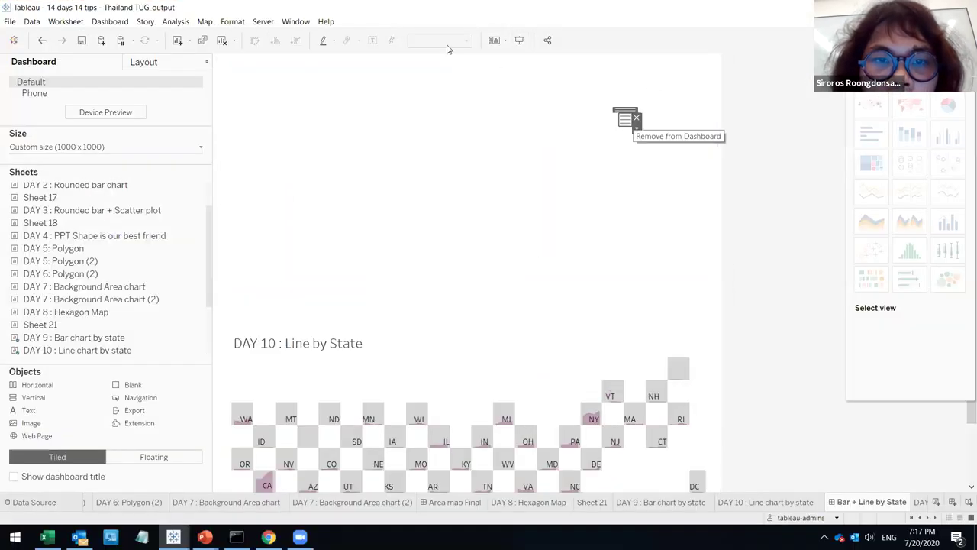
- Show the hidden DAY 9 bar chart again by testing its show/hide button in presentation mode
{"action": "left_click", "coordinate": [519, 40]}
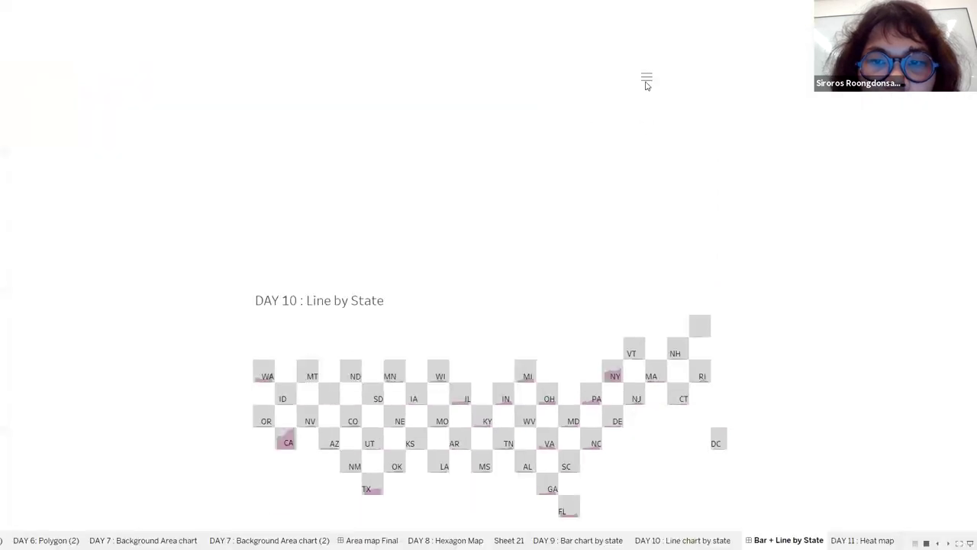
{"action": "key", "text": "Escape"}
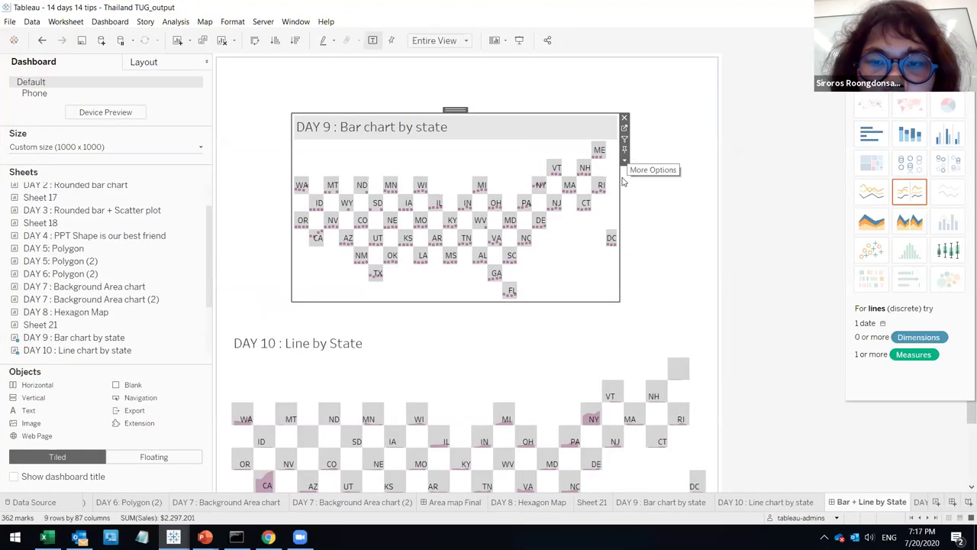
- Try placing the DAY 9 bar chart as a floating item over the DAY 10 line chart, enlarged to cover it
{"action": "left_click", "coordinate": [624, 160]}
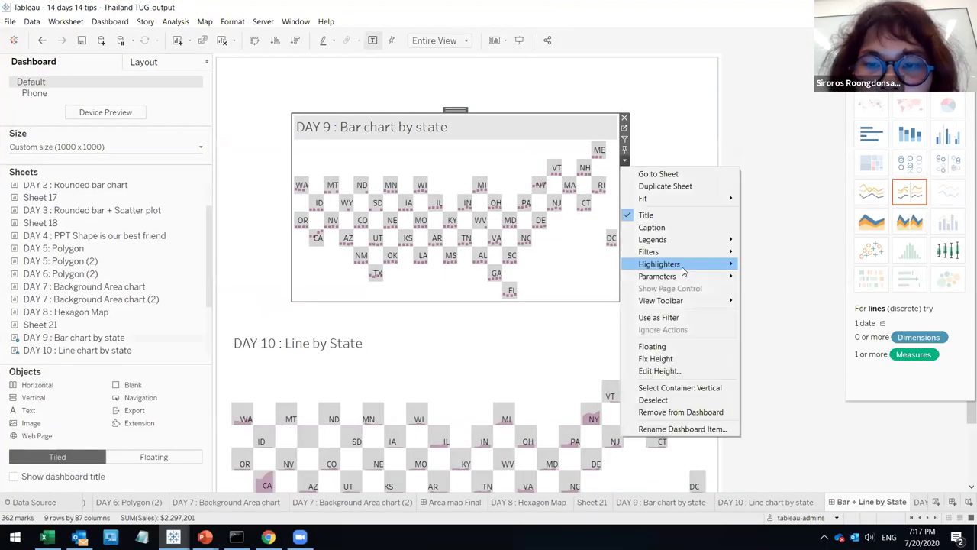
{"action": "left_click", "coordinate": [691, 349]}
{"action": "left_click_drag", "start_coordinate": [403, 119], "coordinate": [312, 335]}
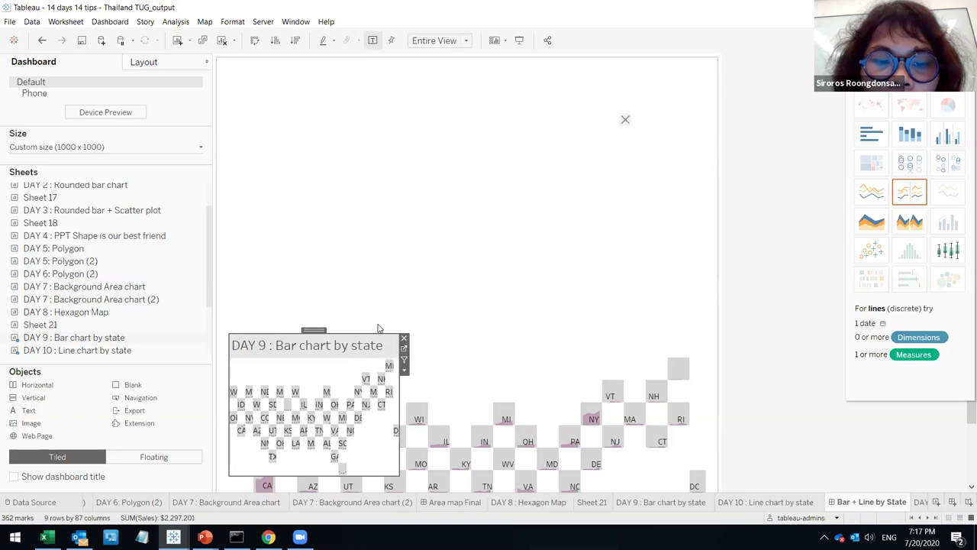
{"action": "key", "text": "Delete"}
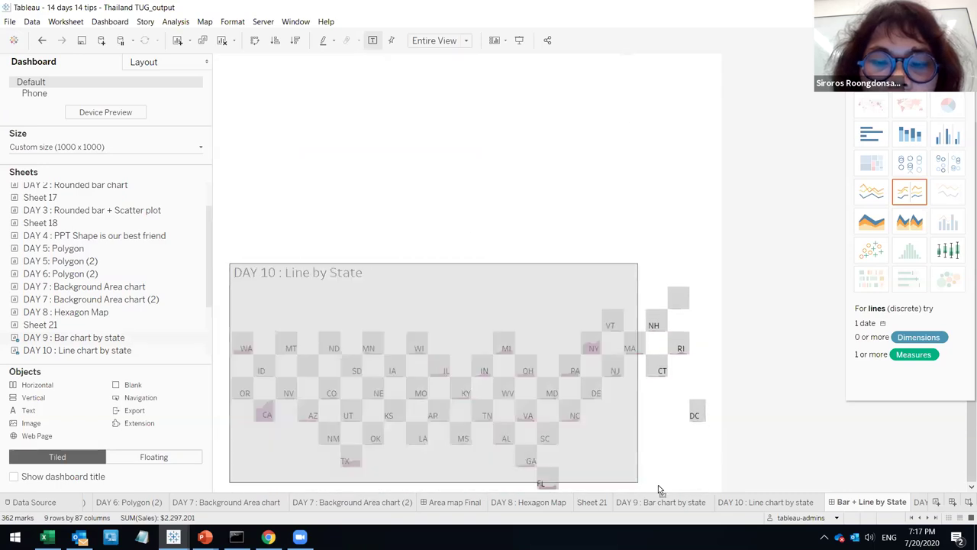
{"action": "key", "text": "ctrl+z"}
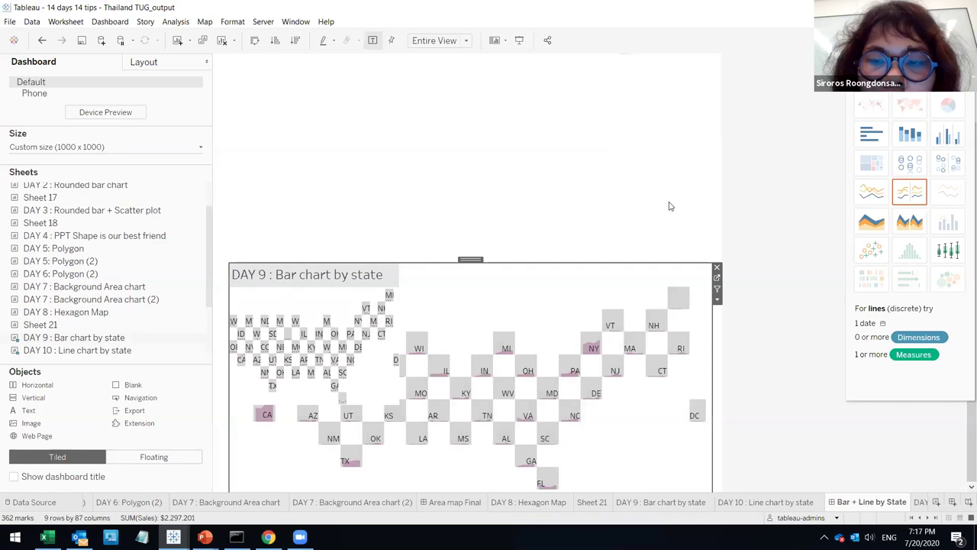
{"action": "left_click", "coordinate": [633, 96]}
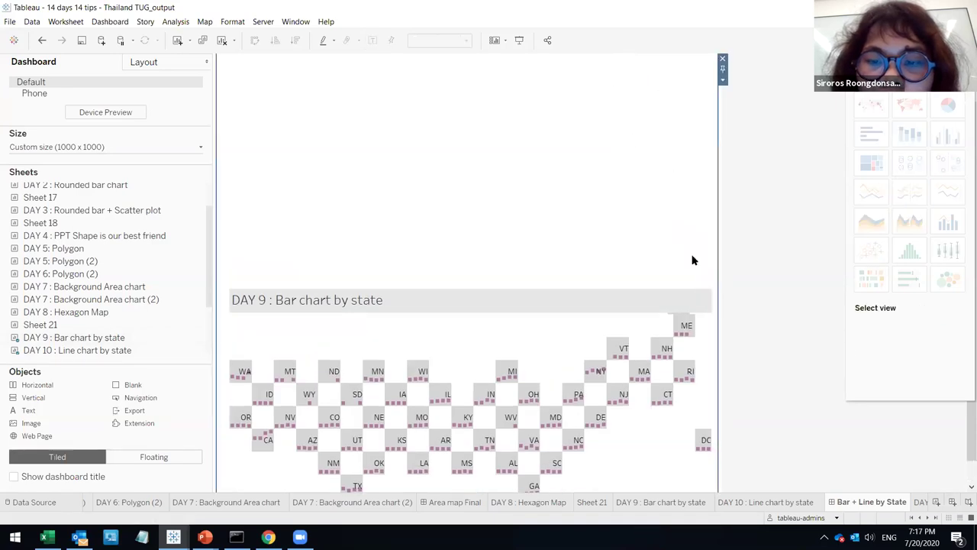
{"action": "left_click", "coordinate": [699, 300]}
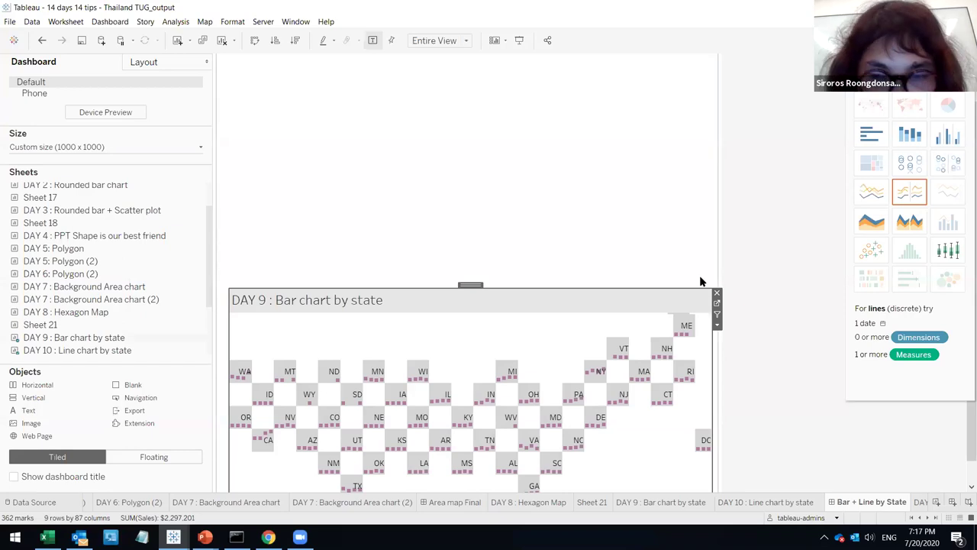
{"action": "left_click", "coordinate": [699, 278]}
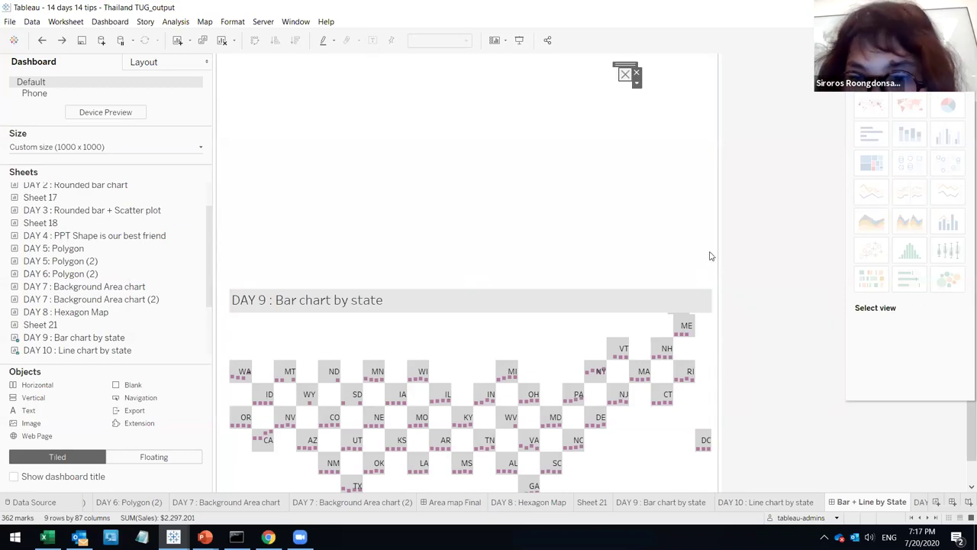
- Change the show/hide button to a text button titled "Hide" for its item-shown state
{"action": "left_click", "coordinate": [637, 82]}
{"action": "left_click", "coordinate": [658, 97]}
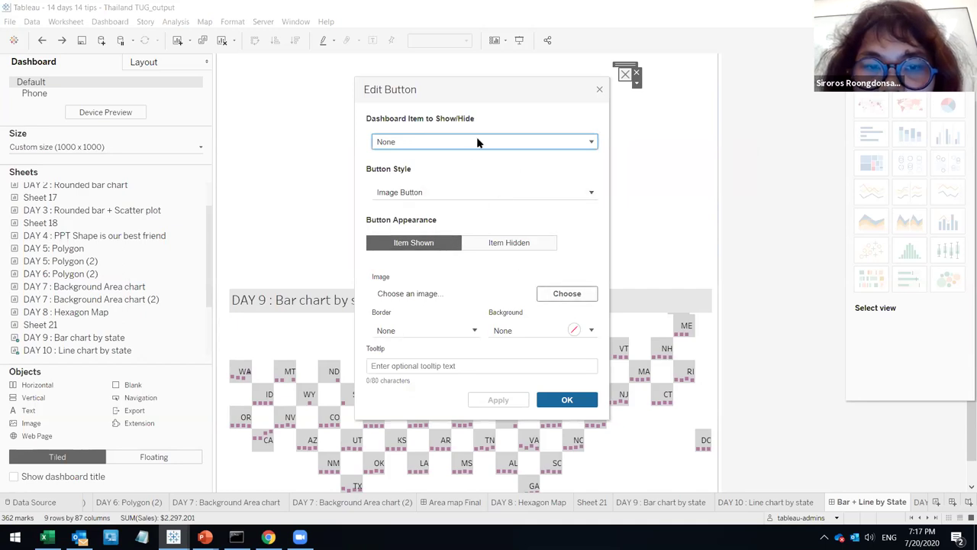
{"action": "left_click", "coordinate": [458, 195]}
{"action": "left_click", "coordinate": [439, 226]}
{"action": "left_click", "coordinate": [451, 283]}
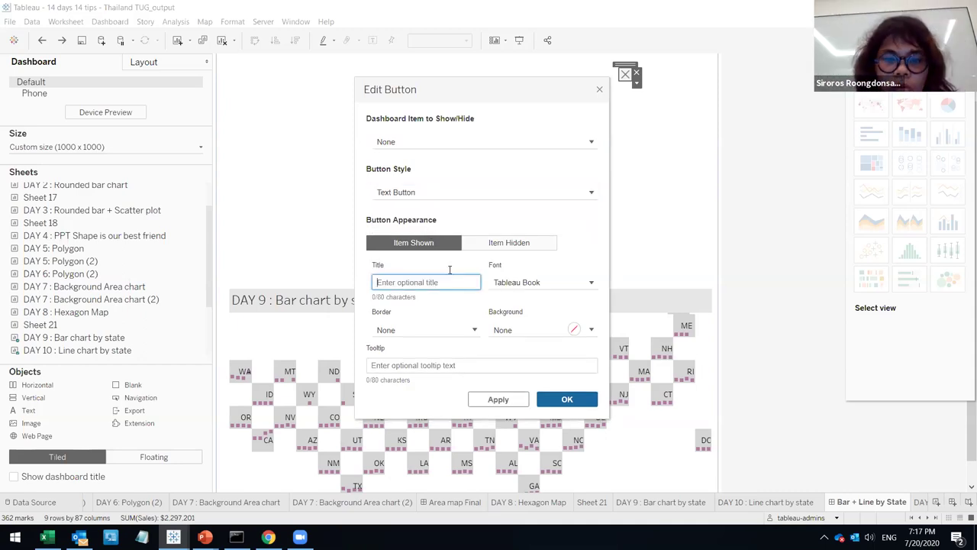
{"action": "type", "text": "Hide"}
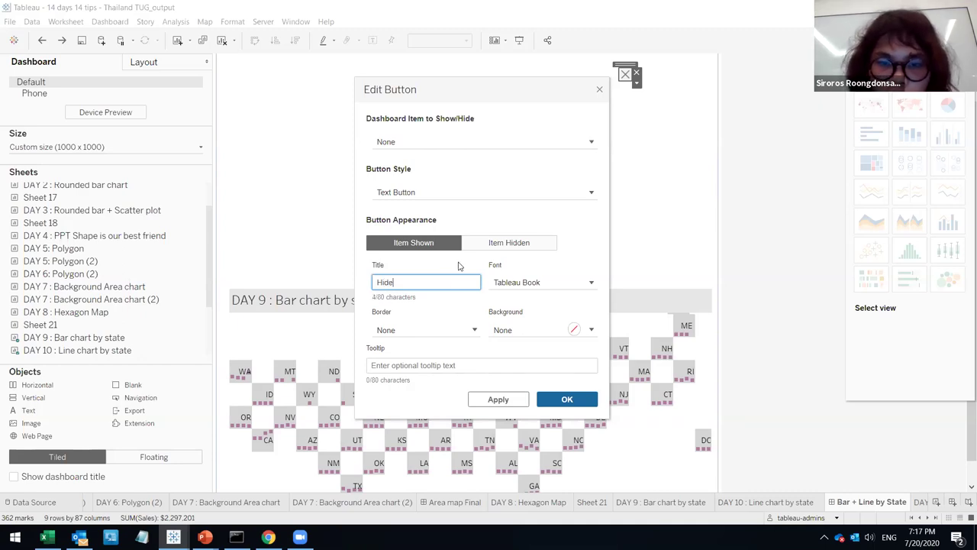
{"action": "left_click", "coordinate": [509, 399]}
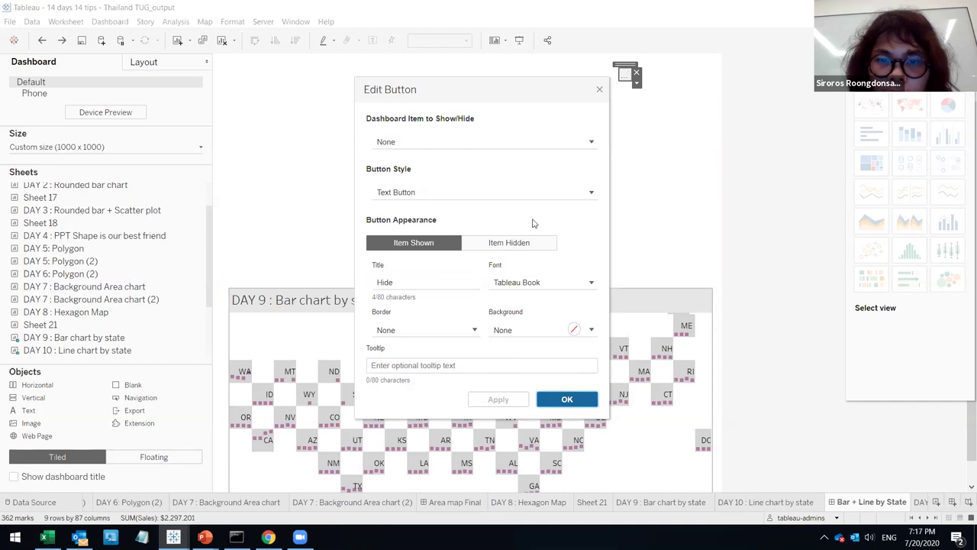
- Give the Hide button a light background colour and confirm the button settings
{"action": "left_click", "coordinate": [525, 327]}
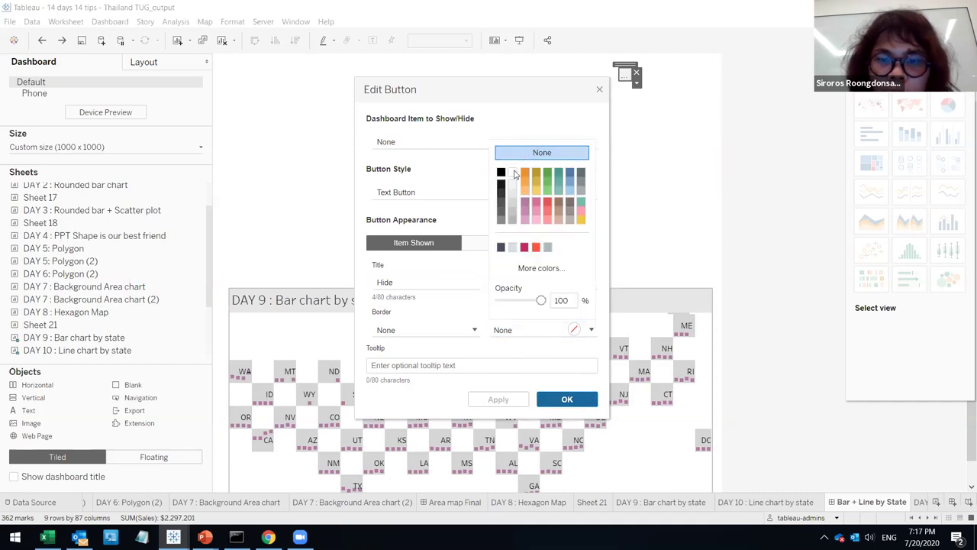
{"action": "left_click", "coordinate": [515, 173]}
{"action": "left_click", "coordinate": [566, 399]}
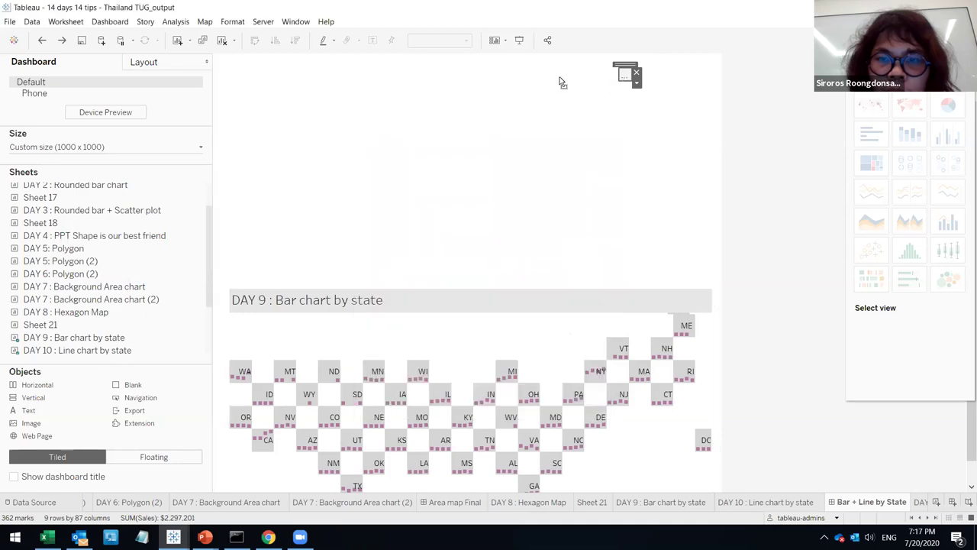
- Widen the Hide button, place it just above the right end of the DAY 9 title and preview it in presentation mode
{"action": "left_click", "coordinate": [586, 69]}
{"action": "left_click_drag", "start_coordinate": [586, 69], "coordinate": [665, 272]}
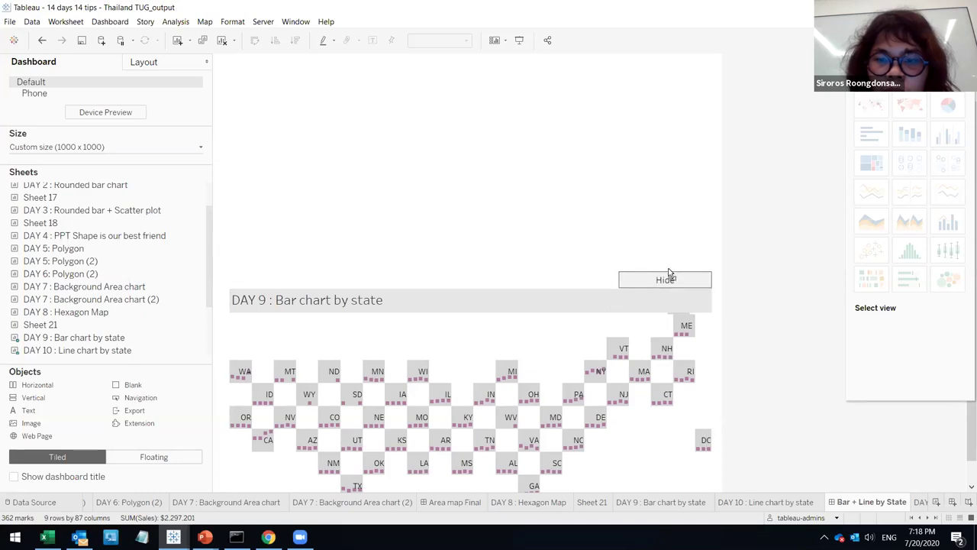
{"action": "left_click", "coordinate": [657, 239]}
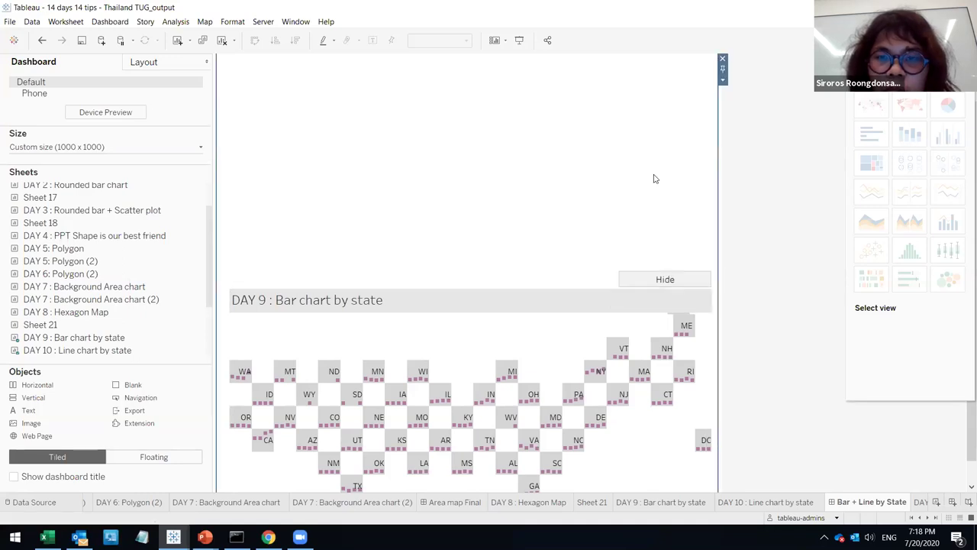
{"action": "left_click", "coordinate": [519, 40]}
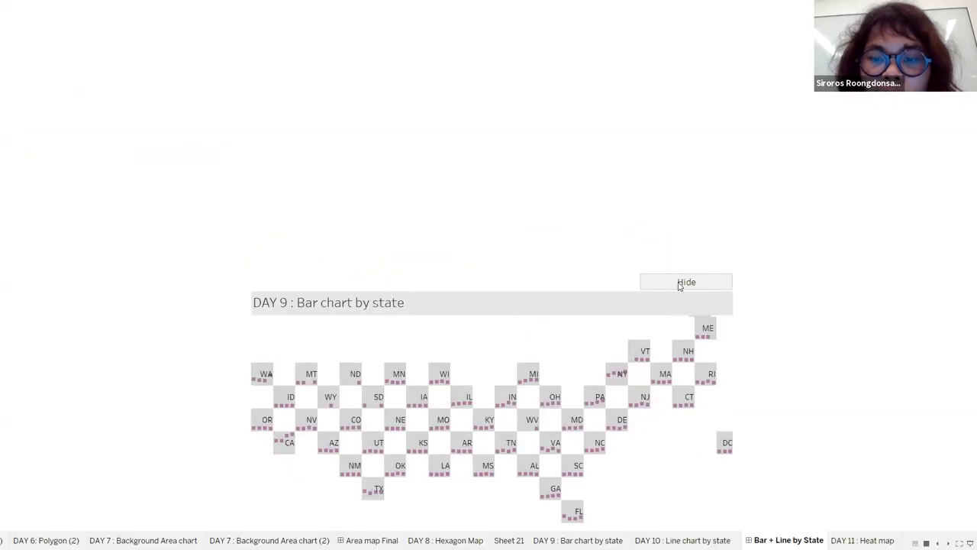
{"action": "key", "text": "Escape"}
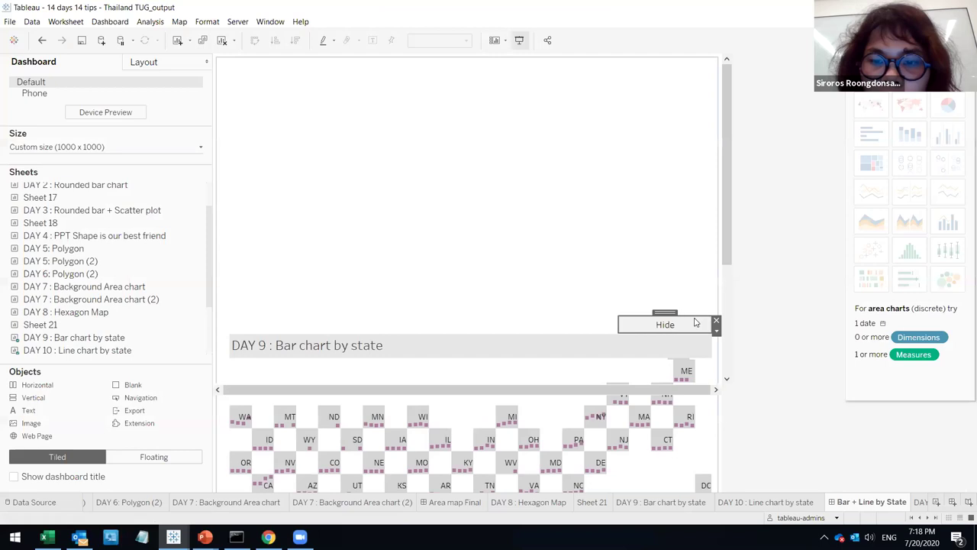
- Undo the Hide button restyling and return the DAY 9 bar chart to its original place above the DAY 10 chart
{"action": "left_click", "coordinate": [716, 332]}
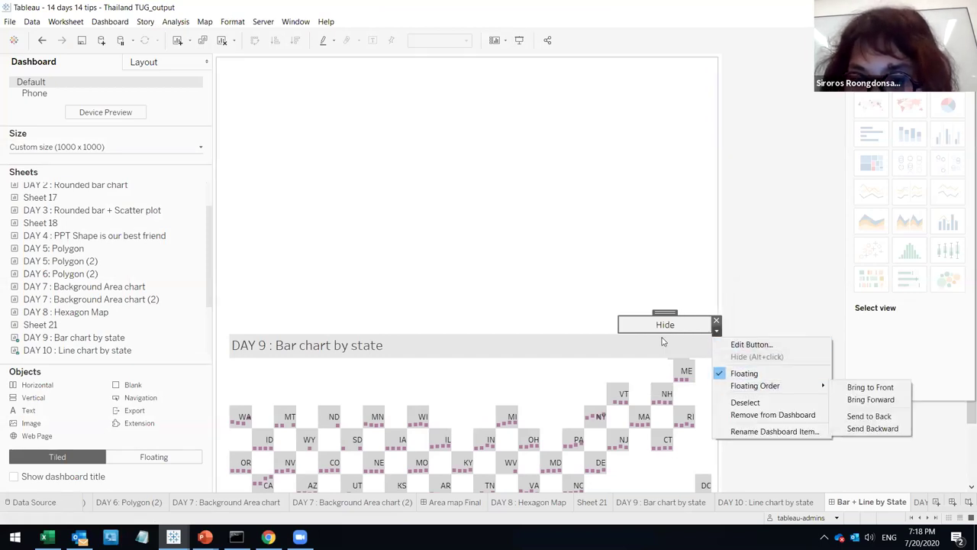
{"action": "left_click", "coordinate": [746, 403]}
{"action": "left_click", "coordinate": [664, 345]}
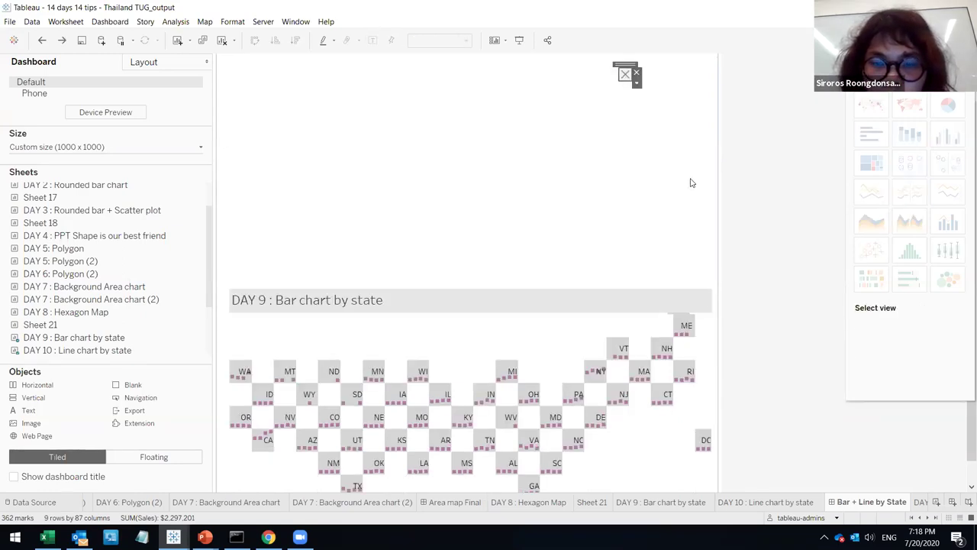
{"action": "left_click", "coordinate": [526, 294]}
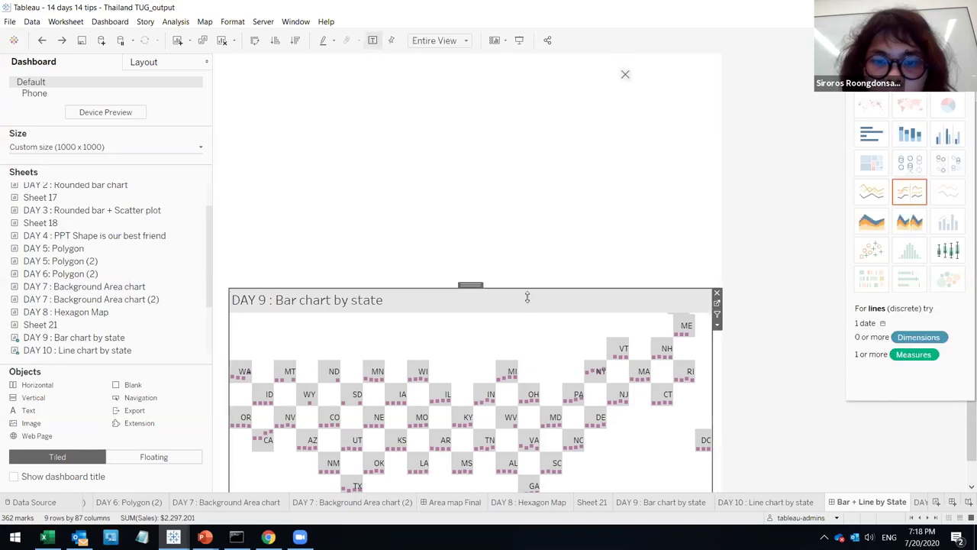
{"action": "left_click_drag", "start_coordinate": [473, 284], "coordinate": [325, 276]}
- Preview the dashboard in presentation mode and test hiding and showing the DAY 9 bar chart
{"action": "left_click", "coordinate": [519, 41]}
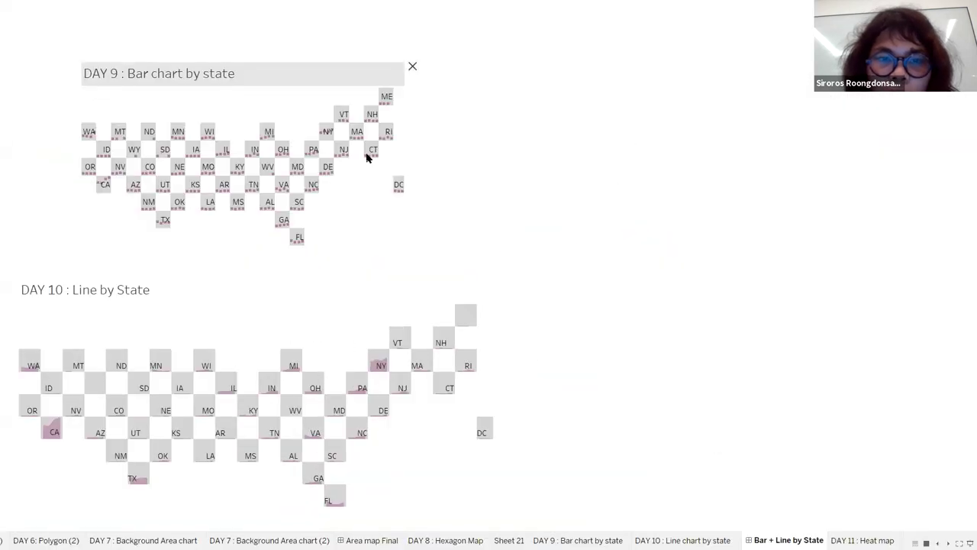
{"action": "left_click", "coordinate": [412, 68]}
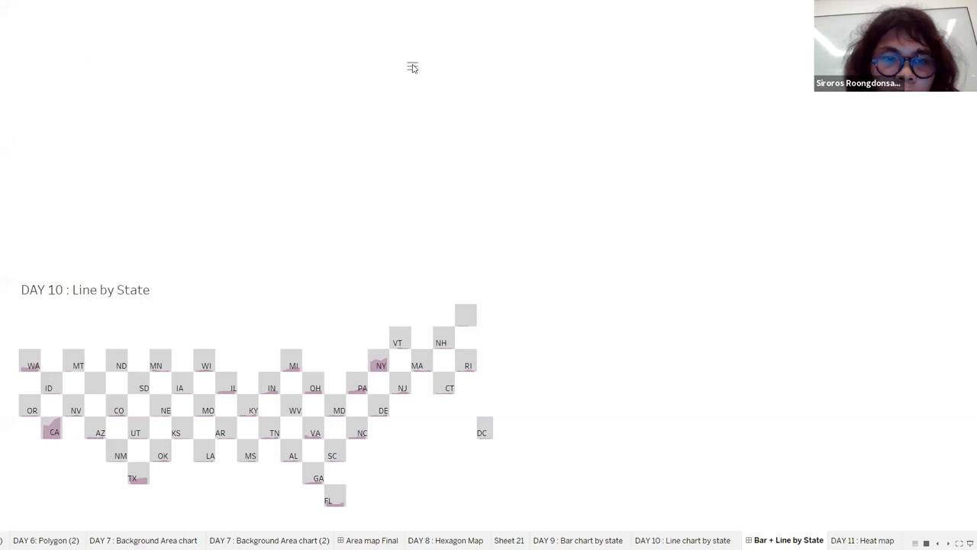
{"action": "key", "text": "ctrl+z"}
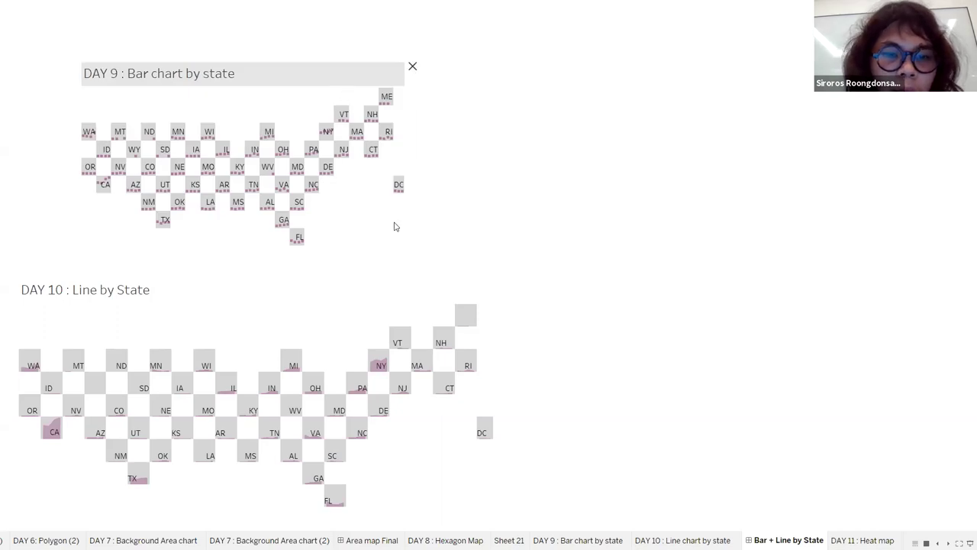
{"action": "key", "text": "Escape"}
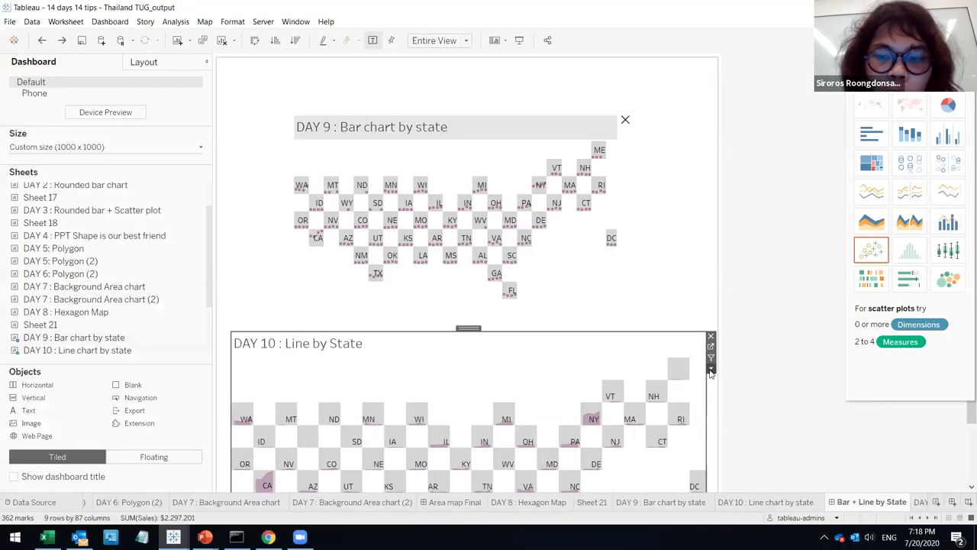
- Look through the floating order options of the DAY 10 line chart
{"action": "left_click", "coordinate": [710, 370]}
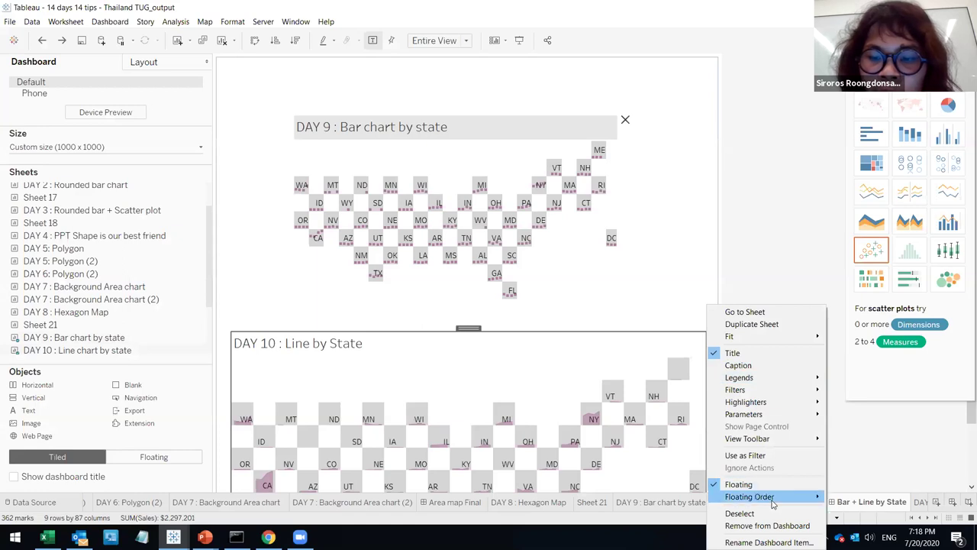
{"action": "mouse_move", "coordinate": [773, 504]}
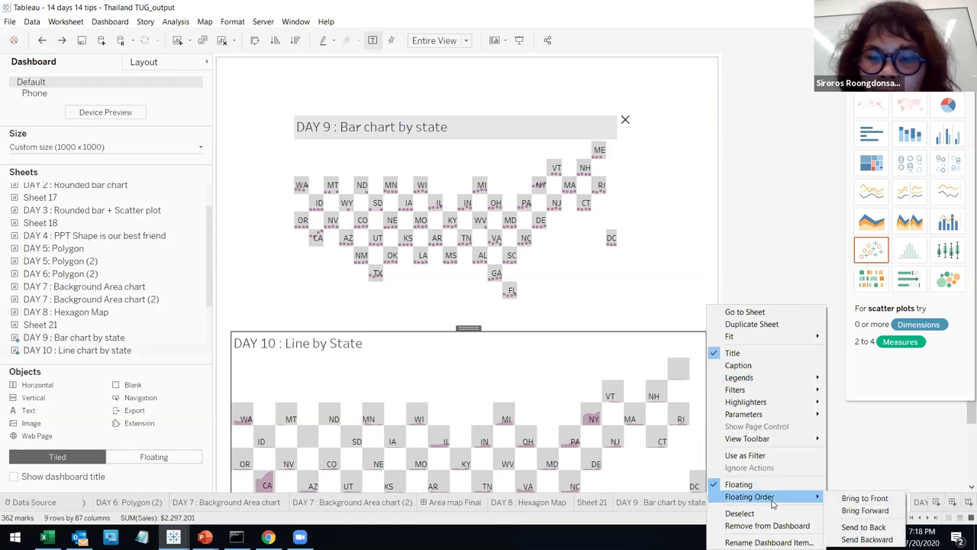
{"action": "left_click", "coordinate": [588, 374]}
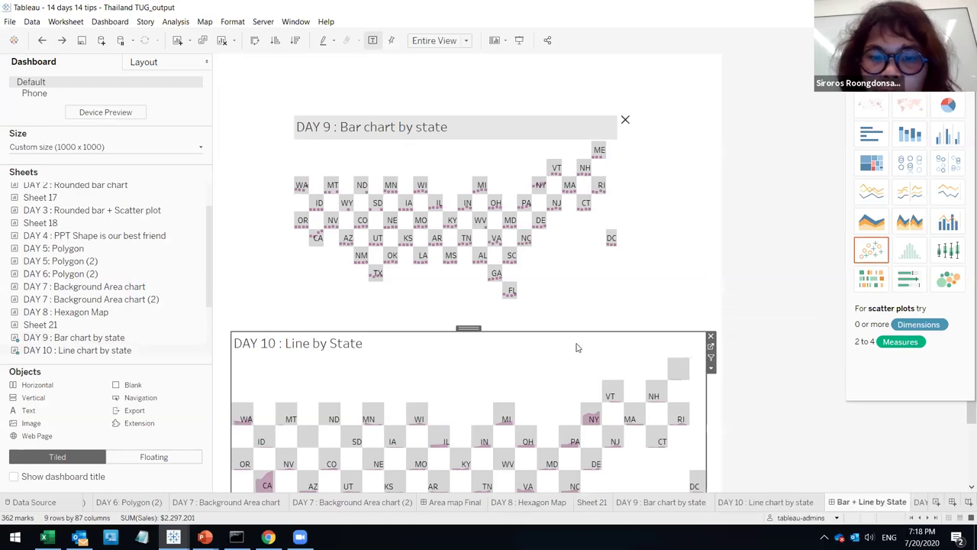
{"action": "left_click", "coordinate": [713, 371]}
{"action": "left_click", "coordinate": [559, 148]}
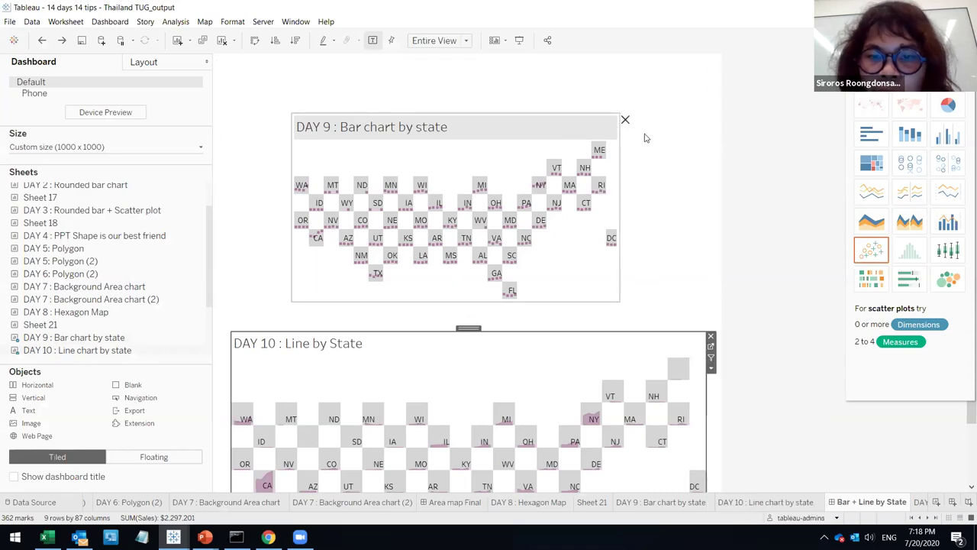
- Move the floating DAY 10 line chart up so it overlaps the DAY 9 bar chart with aligned upper-left corners
{"action": "left_click", "coordinate": [711, 368]}
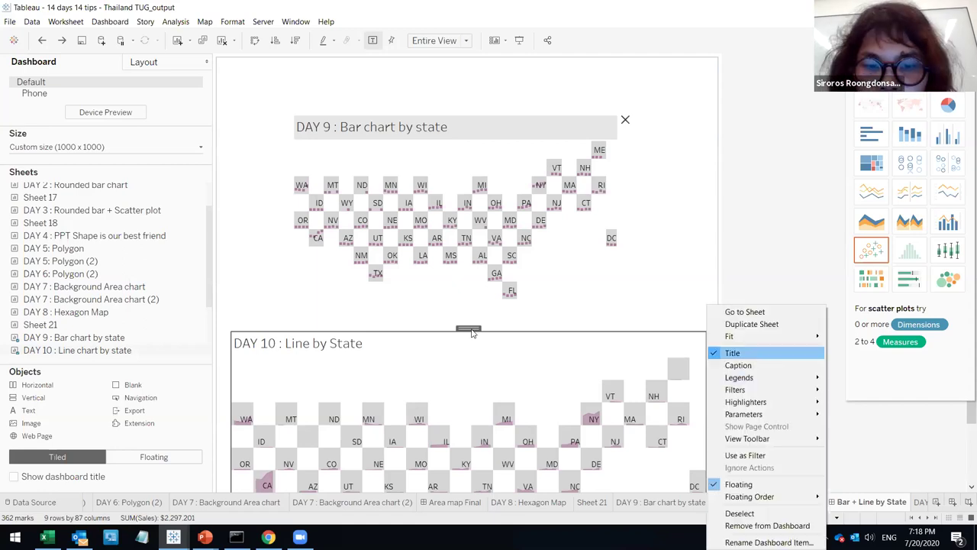
{"action": "left_click", "coordinate": [733, 484]}
{"action": "left_click_drag", "start_coordinate": [481, 133], "coordinate": [482, 127]}
{"action": "left_click_drag", "start_coordinate": [314, 171], "coordinate": [298, 192]}
{"action": "left_click_drag", "start_coordinate": [497, 120], "coordinate": [493, 117]}
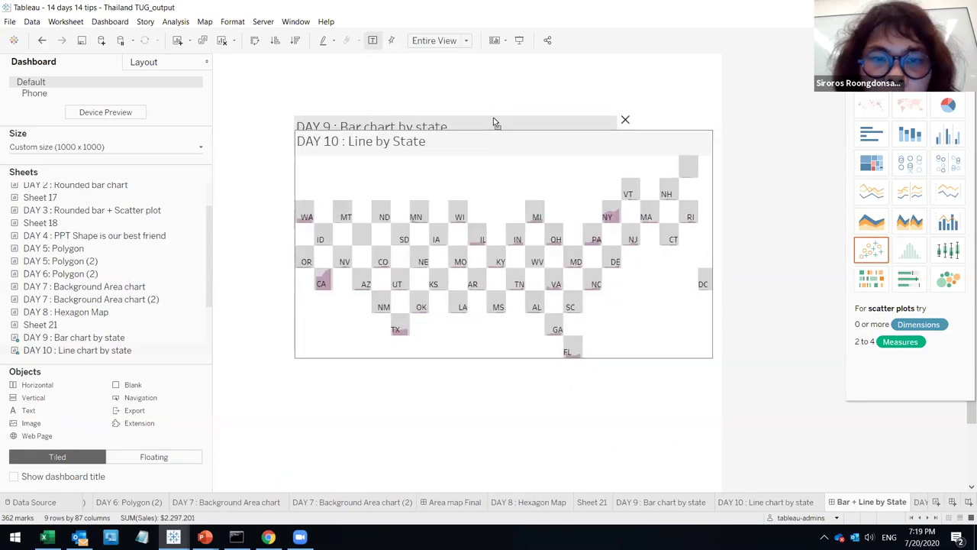
- Reduce the DAY 10 line chart's width and height to match the DAY 9 bar chart
{"action": "left_click_drag", "start_coordinate": [682, 183], "coordinate": [616, 175]}
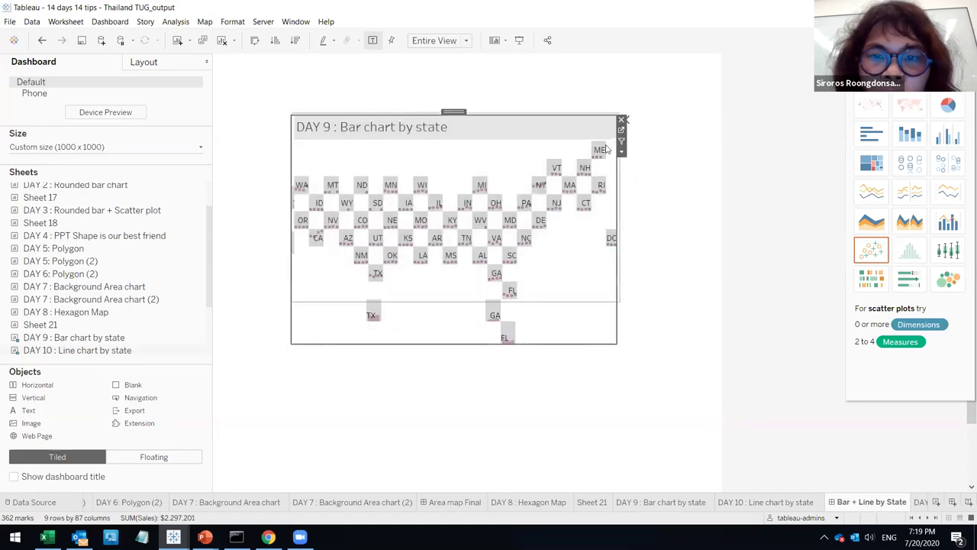
{"action": "left_click_drag", "start_coordinate": [574, 343], "coordinate": [556, 299]}
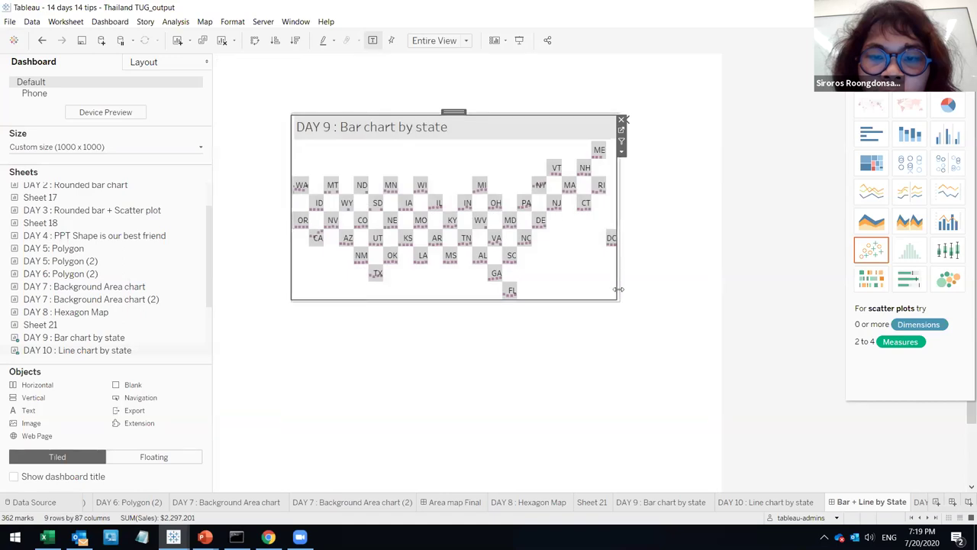
{"action": "left_click", "coordinate": [653, 300]}
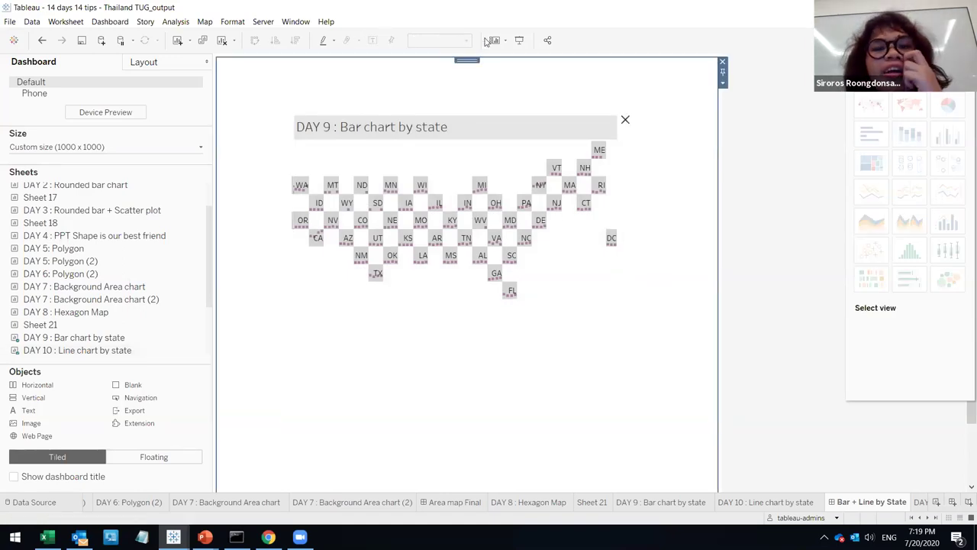
- Preview the dashboard in presentation mode, hide the DAY 9 bar chart, and inspect state tooltips on the DAY 10 line chart
{"action": "left_click", "coordinate": [519, 39]}
{"action": "left_click", "coordinate": [646, 79]}
{"action": "left_click", "coordinate": [647, 79]}
{"action": "left_click", "coordinate": [647, 79]}
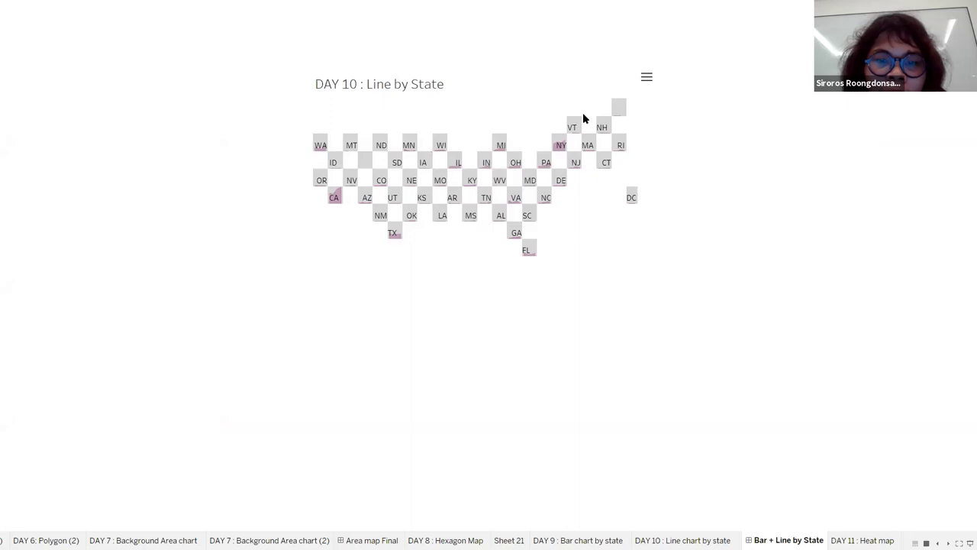
{"action": "mouse_move", "coordinate": [565, 151]}
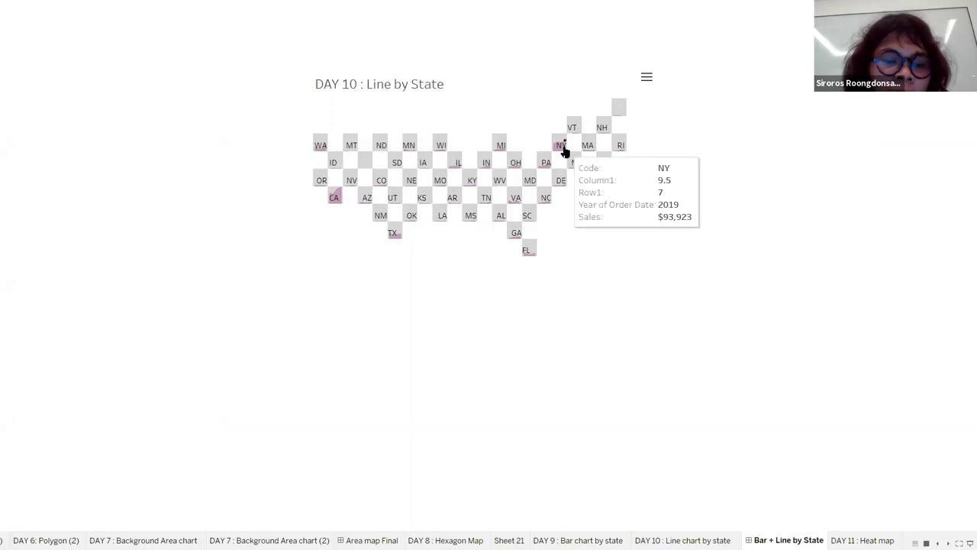
{"action": "key", "text": "Escape"}
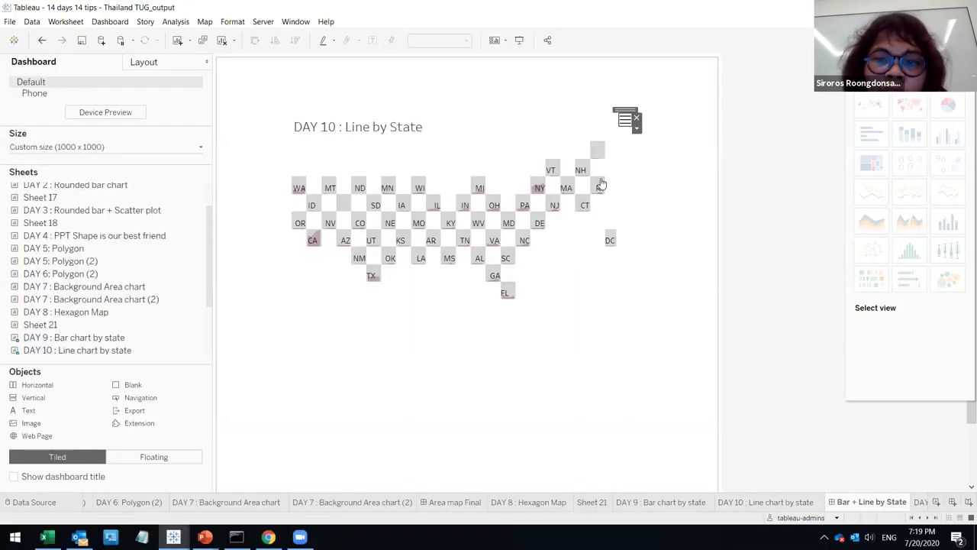
{"action": "left_click", "coordinate": [536, 143]}
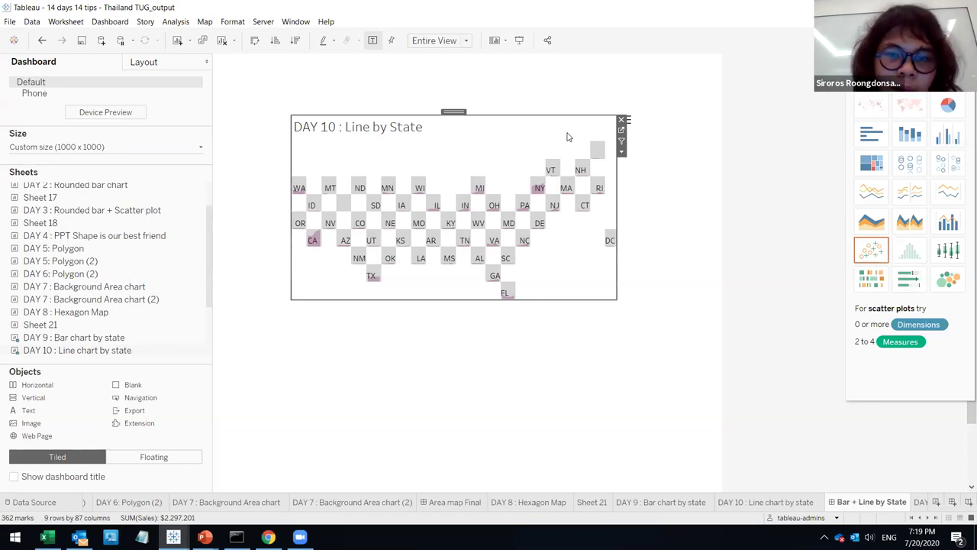
{"action": "key", "text": "Escape"}
{"action": "mouse_move", "coordinate": [584, 175]}
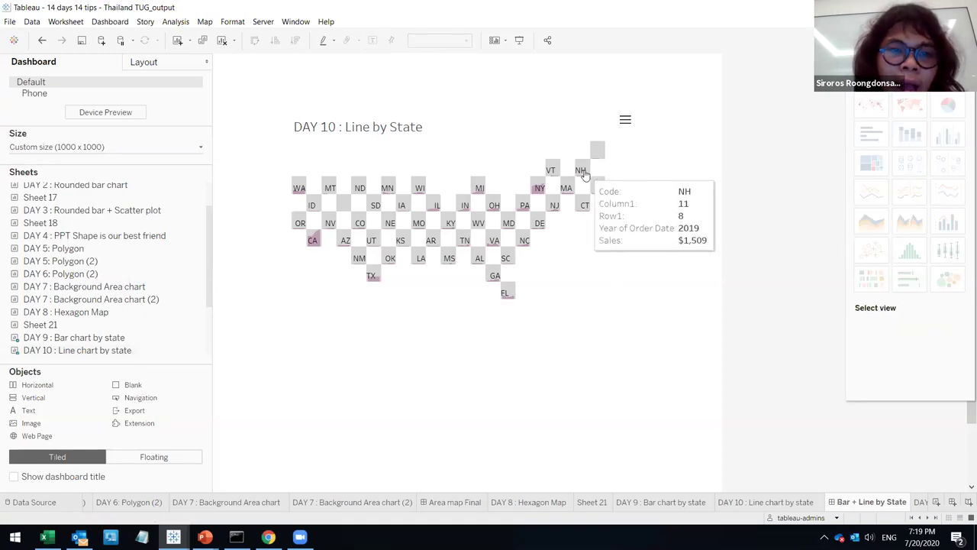
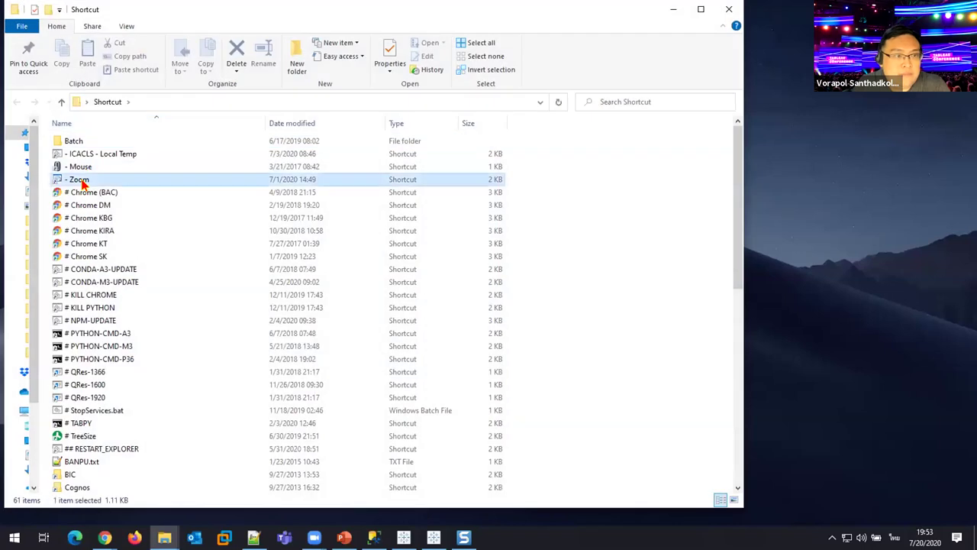
- Dismiss the Zoom launch error and retry launching the Zoom shortcut from the Shortcut folder
{"action": "key", "text": "super+m"}
{"action": "left_click", "coordinate": [562, 308]}
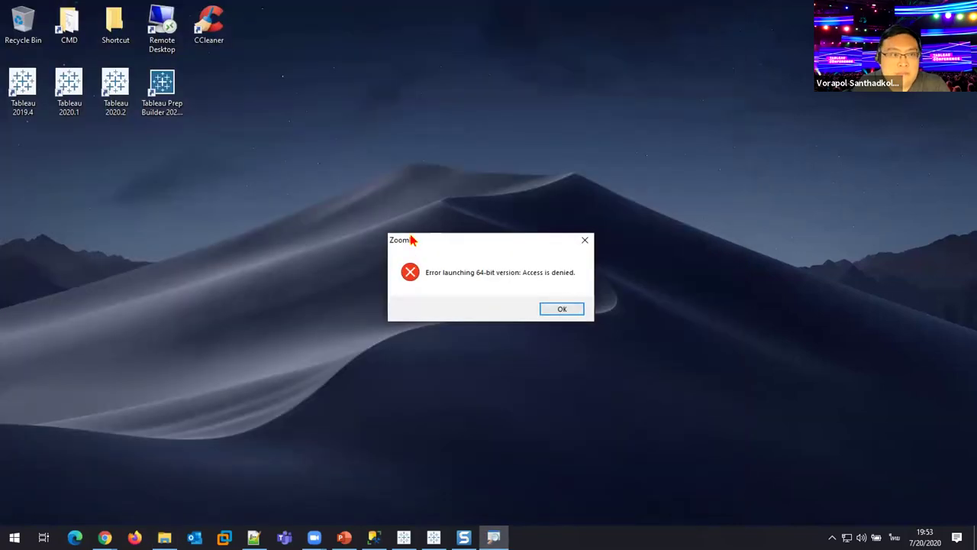
{"action": "key", "text": "alt+Tab"}
{"action": "right_click", "coordinate": [89, 181]}
{"action": "left_click", "coordinate": [174, 241]}
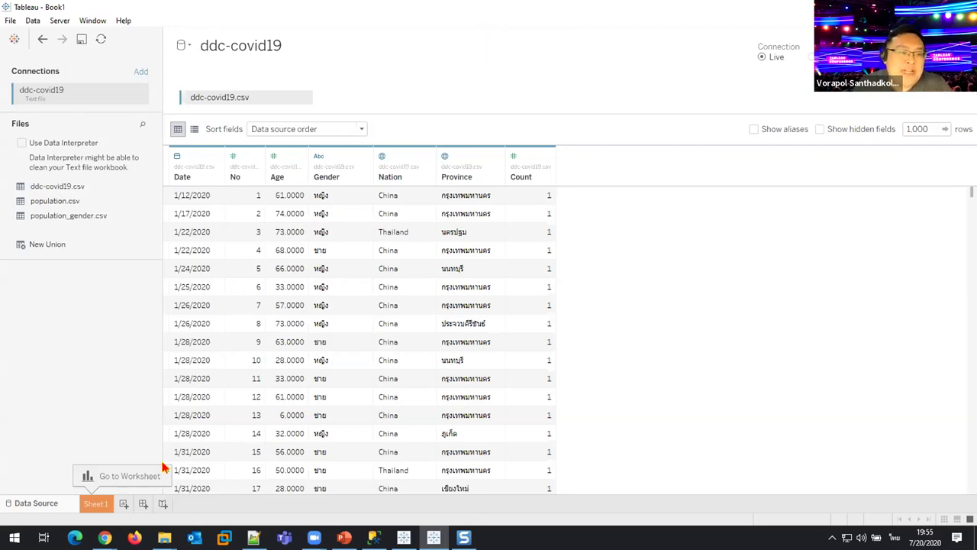
- View the data in population.csv in an enlarged window, examine the province and region columns, and close the preview
{"action": "left_click", "coordinate": [140, 201]}
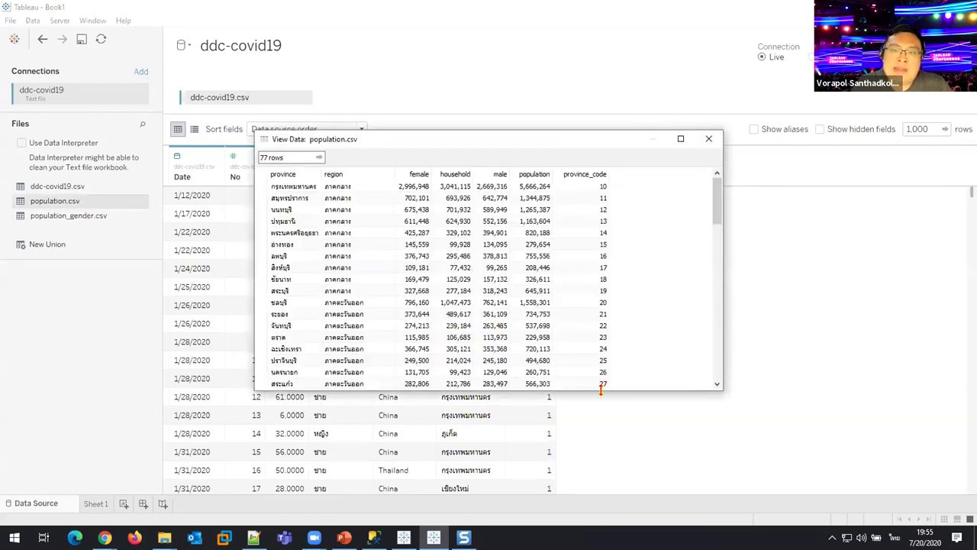
{"action": "left_click_drag", "start_coordinate": [601, 389], "coordinate": [600, 491]}
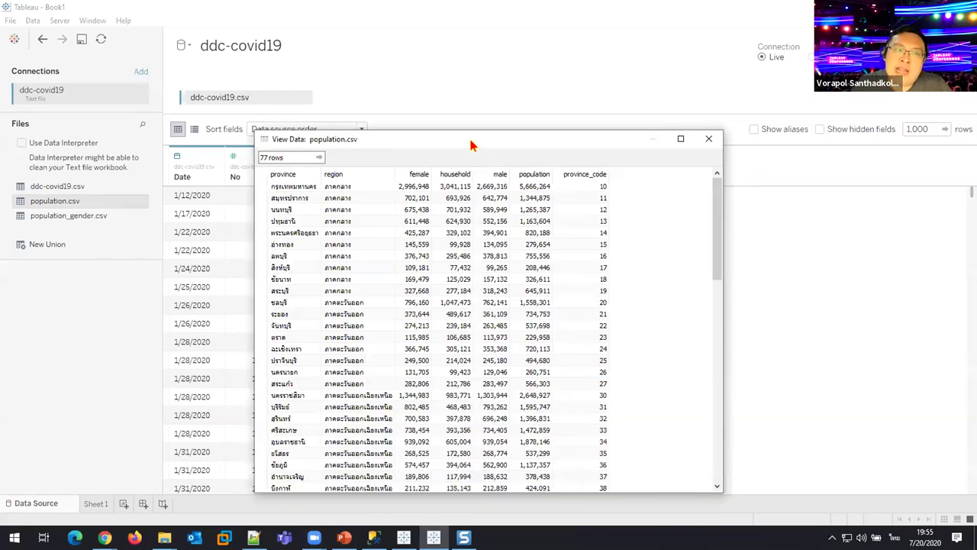
{"action": "left_click_drag", "start_coordinate": [471, 141], "coordinate": [381, 96]}
{"action": "left_click_drag", "start_coordinate": [197, 142], "coordinate": [206, 449]}
{"action": "scroll", "coordinate": [306, 305], "scroll_direction": "up", "scroll_amount": 1}
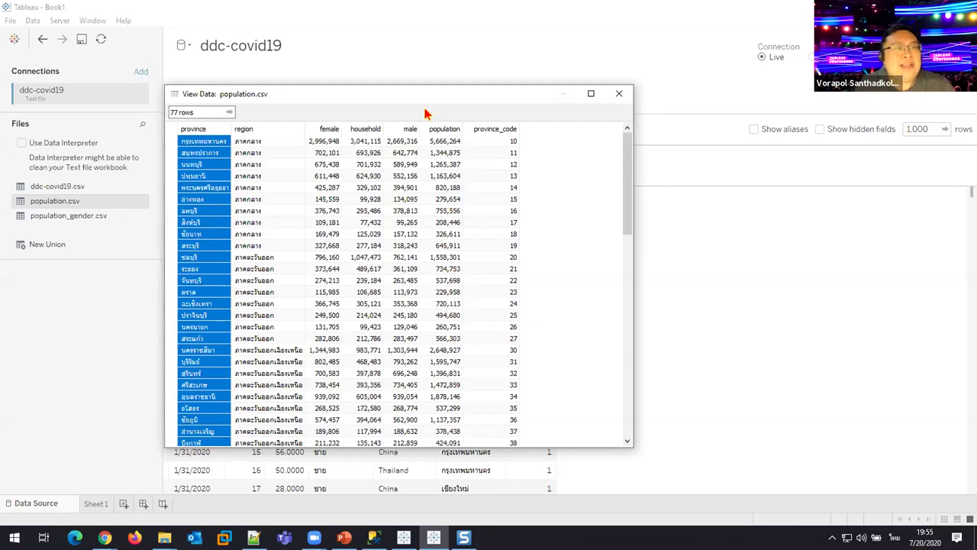
{"action": "left_click", "coordinate": [200, 291]}
{"action": "left_click_drag", "start_coordinate": [259, 142], "coordinate": [248, 327]}
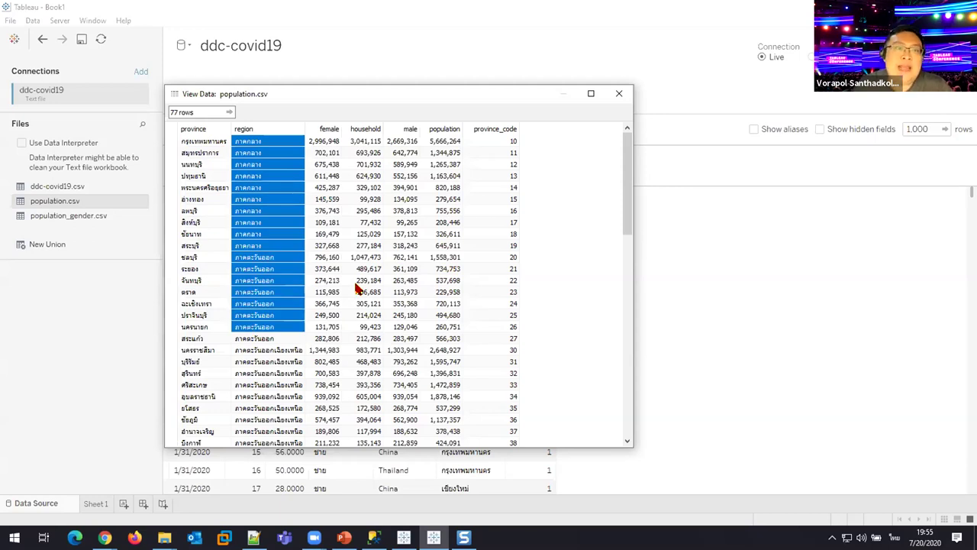
{"action": "left_click", "coordinate": [620, 98]}
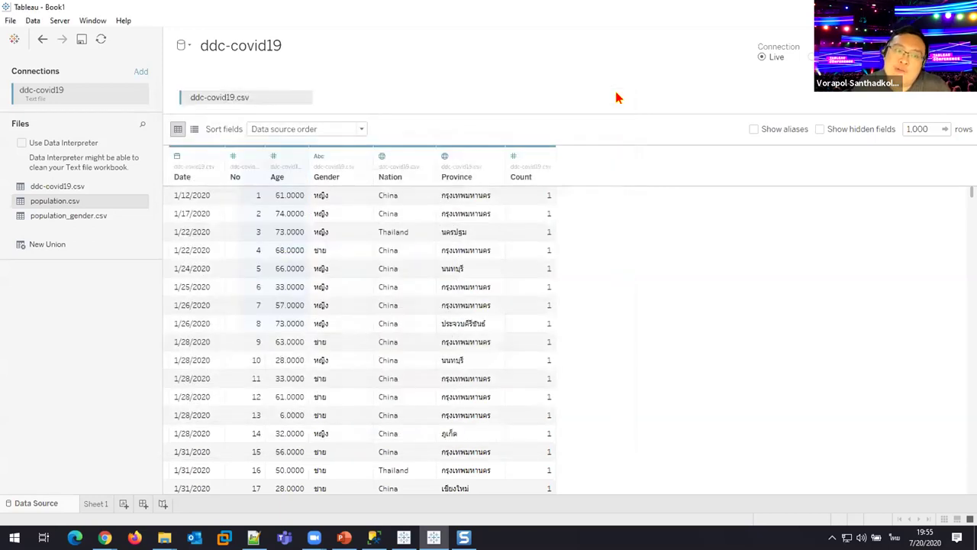
- Build a text table on Sheet 1 with Province as rows and the sum of Count as values
{"action": "left_click", "coordinate": [111, 500]}
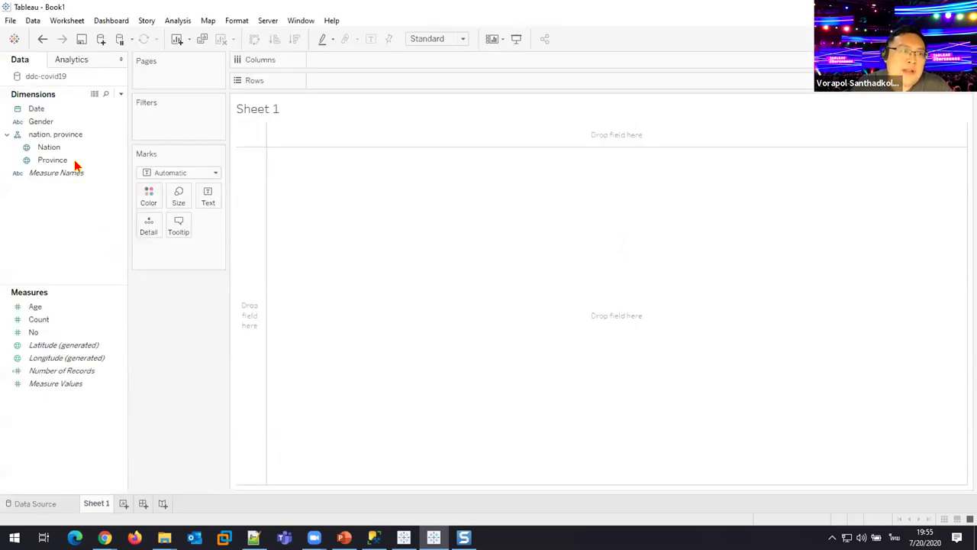
{"action": "left_click_drag", "start_coordinate": [73, 162], "coordinate": [362, 88]}
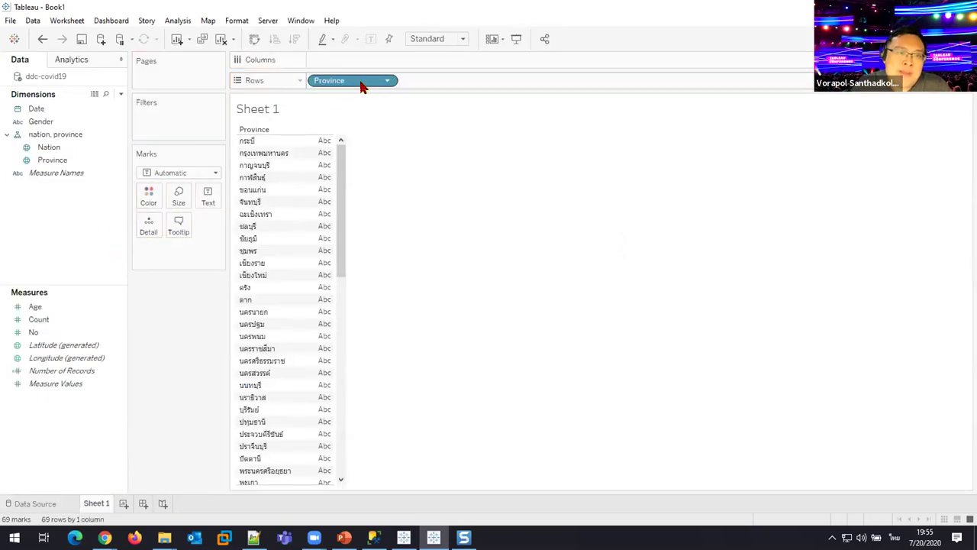
{"action": "left_click_drag", "start_coordinate": [54, 327], "coordinate": [385, 260]}
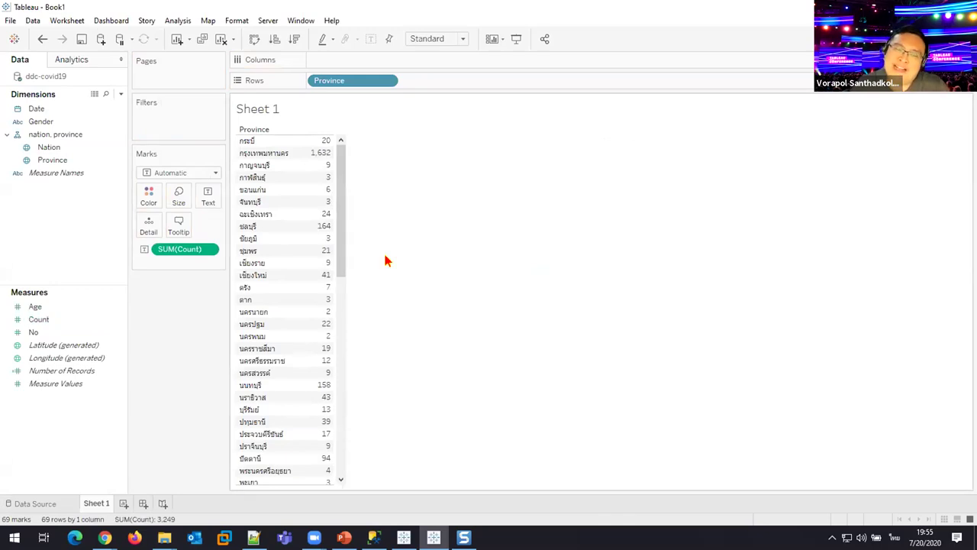
- Edit the ddc-covid19 data source and join population.csv to ddc-covid19.csv
{"action": "right_click", "coordinate": [73, 78]}
{"action": "left_click", "coordinate": [438, 195]}
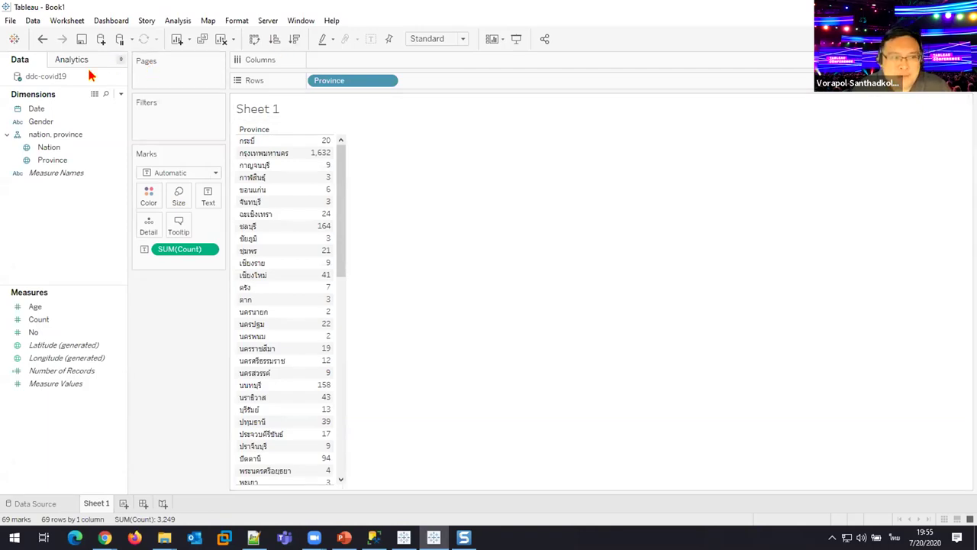
{"action": "right_click", "coordinate": [54, 77]}
{"action": "left_click", "coordinate": [92, 84]}
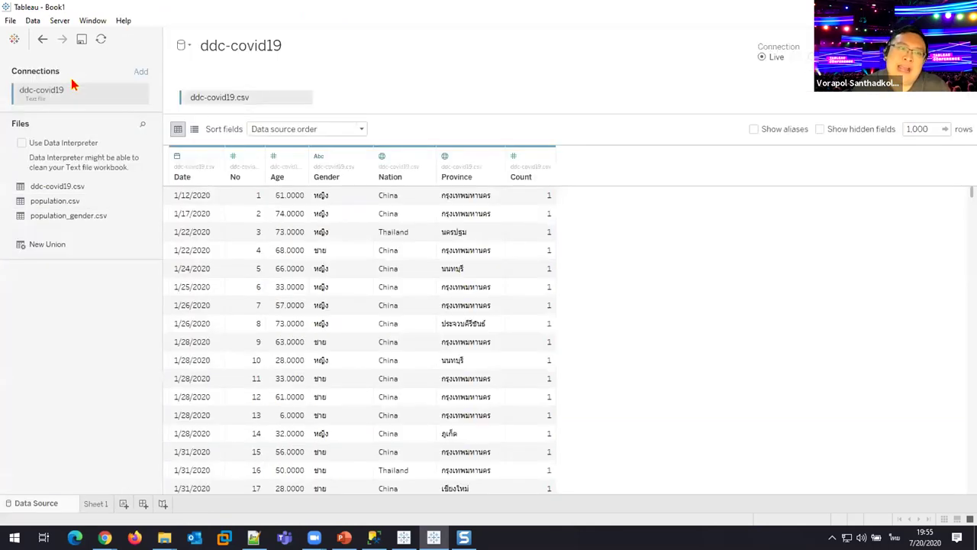
{"action": "left_click_drag", "start_coordinate": [63, 202], "coordinate": [389, 92]}
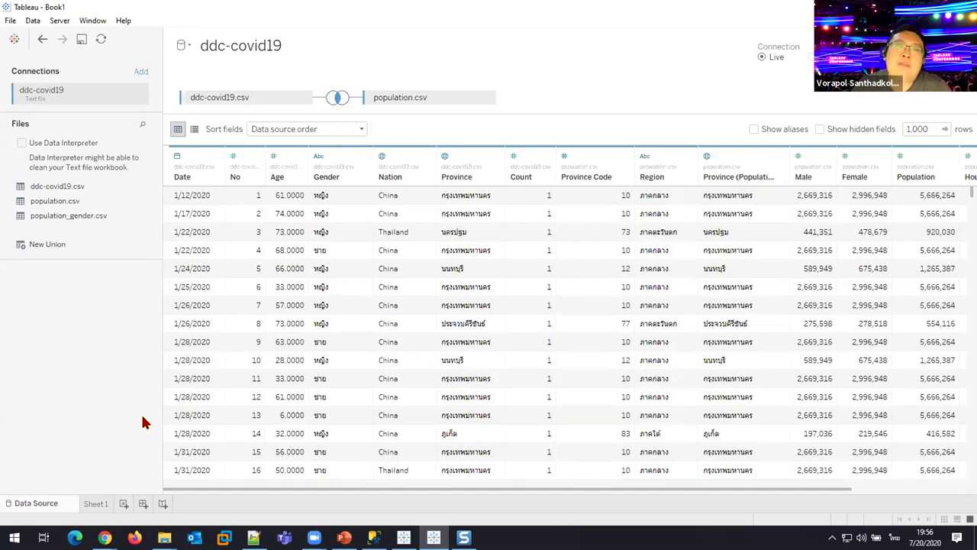
- Add Region before Province in the Sheet 1 table's rows and widen the Count column
{"action": "left_click", "coordinate": [105, 503]}
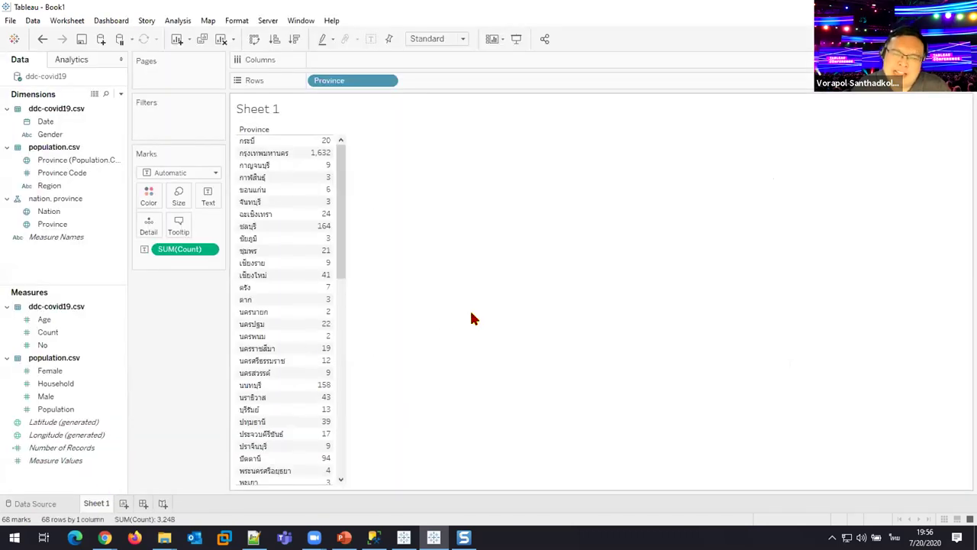
{"action": "left_click_drag", "start_coordinate": [61, 188], "coordinate": [313, 83]}
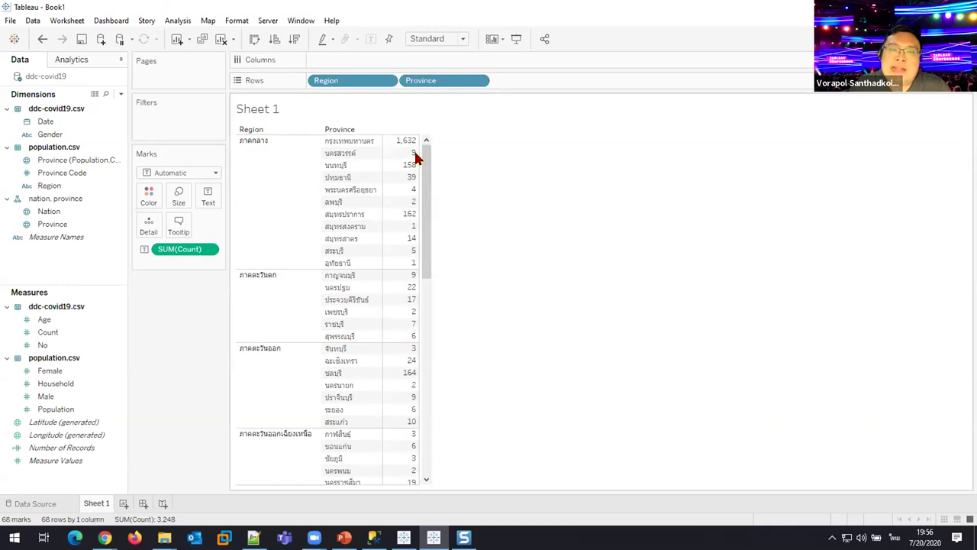
{"action": "left_click_drag", "start_coordinate": [420, 153], "coordinate": [429, 167]}
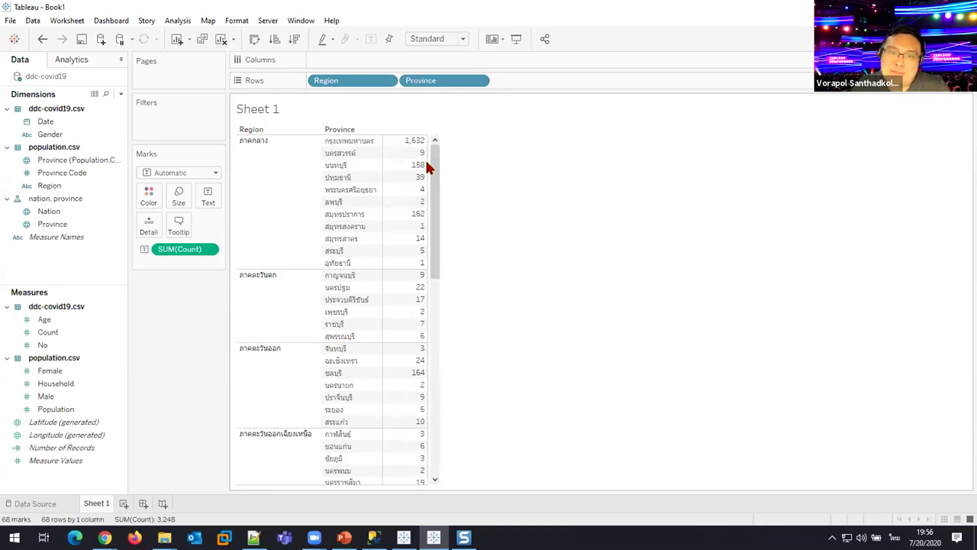
- Add the Population measure beside Count and widen the value columns to fit the full numbers
{"action": "left_click", "coordinate": [80, 413]}
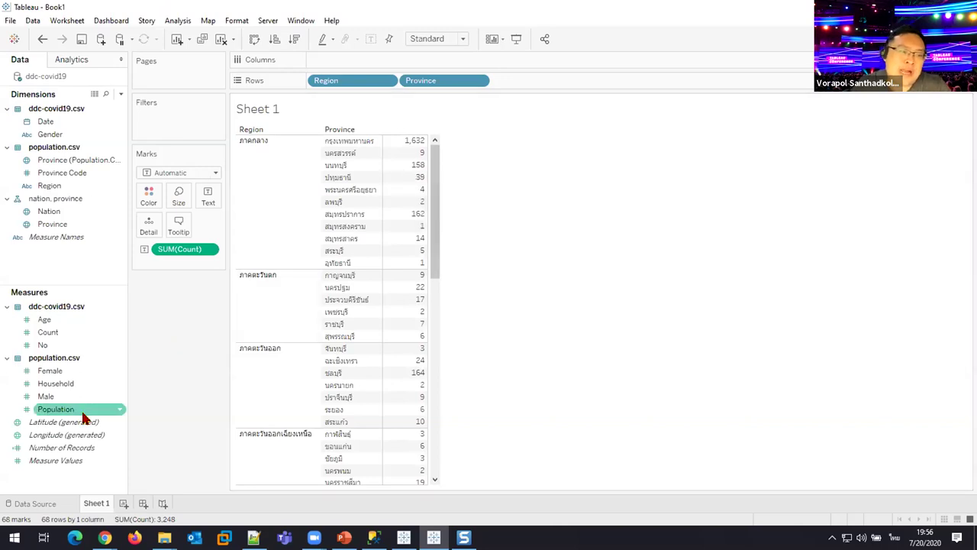
{"action": "double_click", "coordinate": [65, 410]}
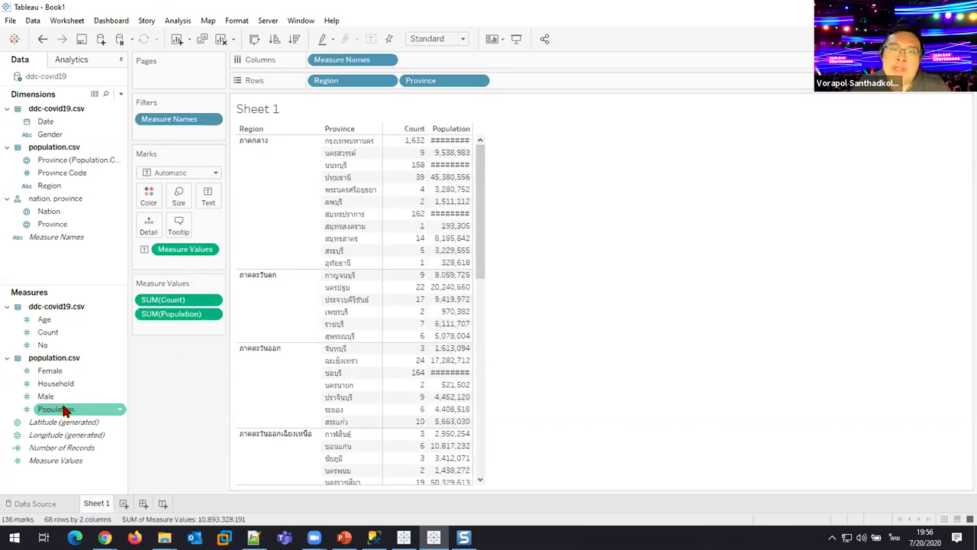
{"action": "left_click_drag", "start_coordinate": [468, 148], "coordinate": [492, 149]}
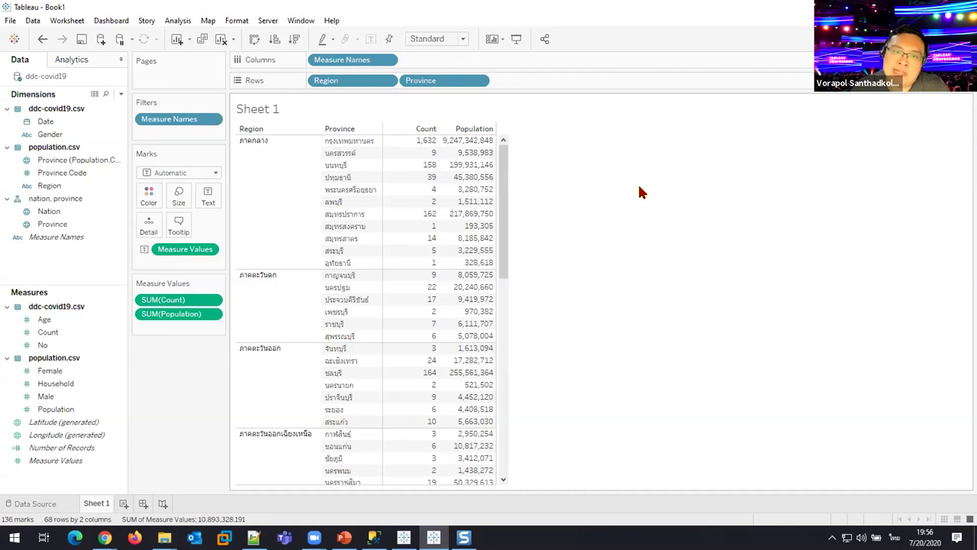
- Show column grand totals and widen the value columns to fit the Population grand total
{"action": "left_click", "coordinate": [176, 21]}
{"action": "mouse_move", "coordinate": [242, 141]}
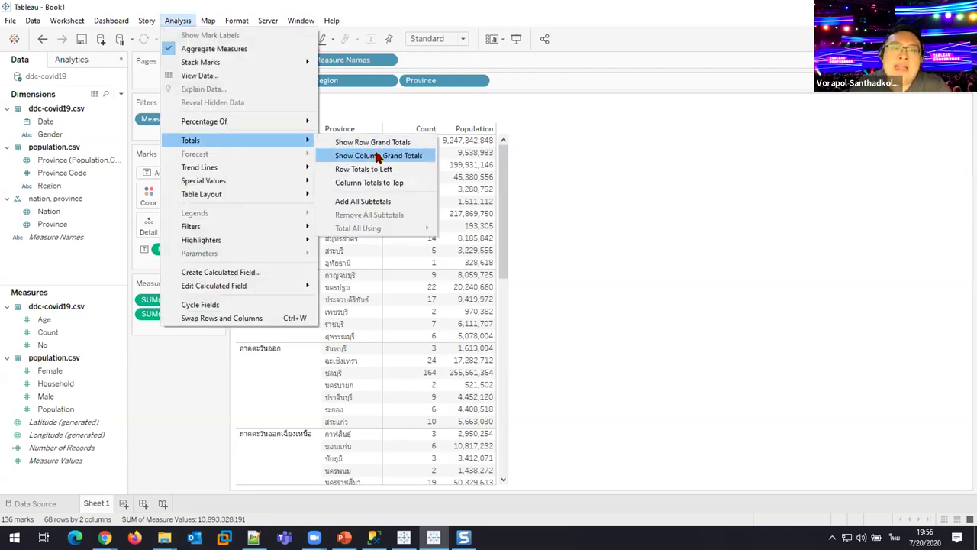
{"action": "left_click", "coordinate": [375, 153]}
{"action": "left_click_drag", "start_coordinate": [503, 183], "coordinate": [519, 410]}
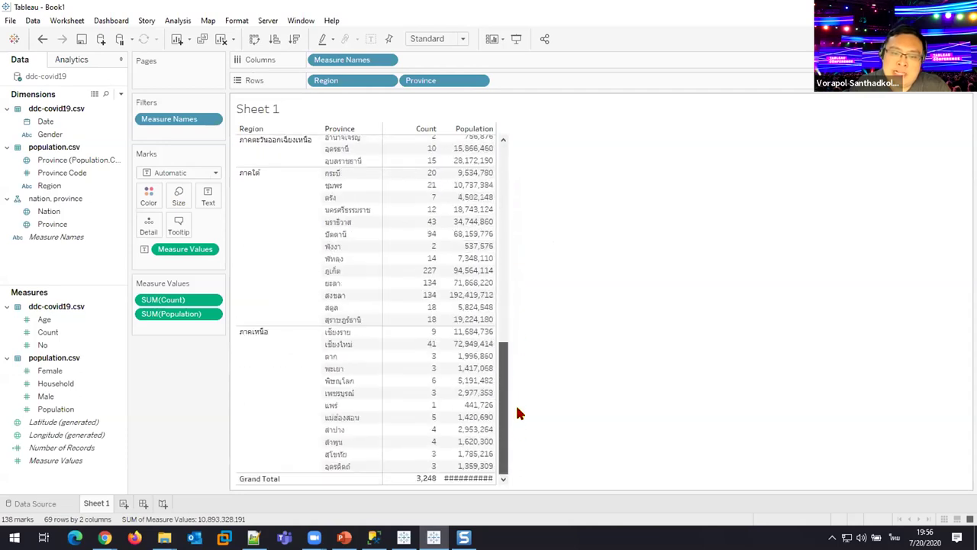
{"action": "left_click_drag", "start_coordinate": [494, 368], "coordinate": [547, 420]}
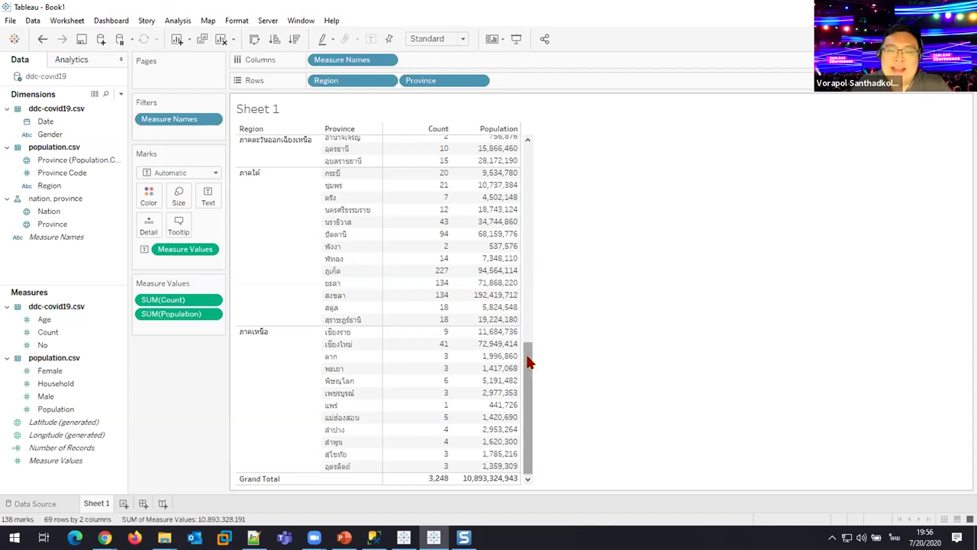
{"action": "left_click_drag", "start_coordinate": [526, 349], "coordinate": [526, 309]}
{"action": "scroll", "coordinate": [539, 148], "scroll_direction": "up", "scroll_amount": 10}
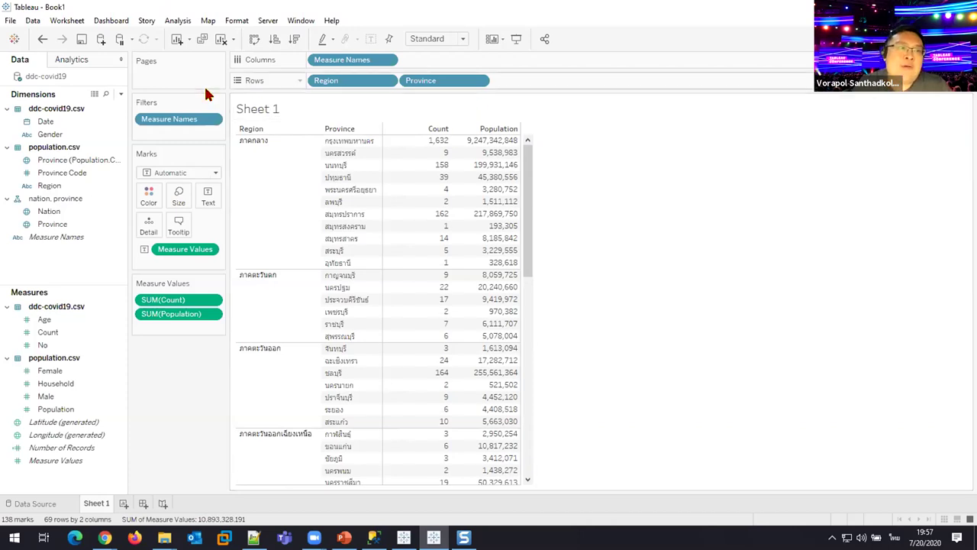
- Collapse the dimension groups and remove Region and SUM(Population) from the table
{"action": "left_click", "coordinate": [7, 109]}
{"action": "left_click", "coordinate": [7, 121]}
{"action": "left_click", "coordinate": [7, 134]}
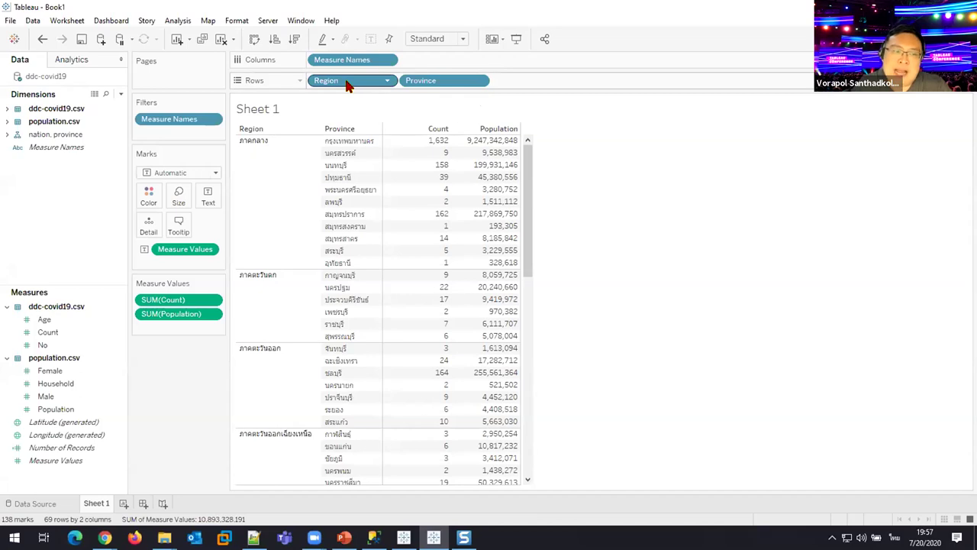
{"action": "left_click_drag", "start_coordinate": [345, 85], "coordinate": [607, 261]}
{"action": "left_click_drag", "start_coordinate": [172, 313], "coordinate": [611, 331]}
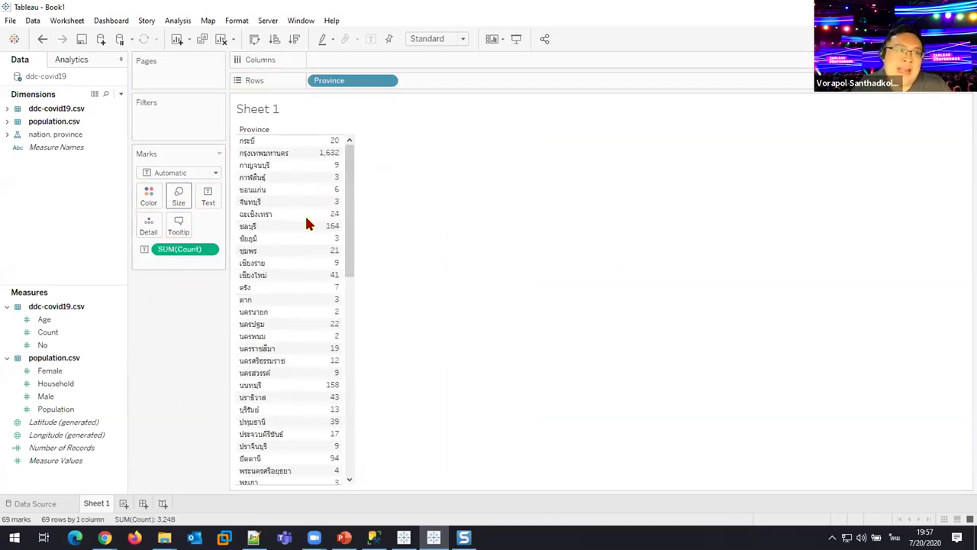
- Connect to the population.csv text file as a separate data source and return to Sheet 1
{"action": "left_click", "coordinate": [101, 41]}
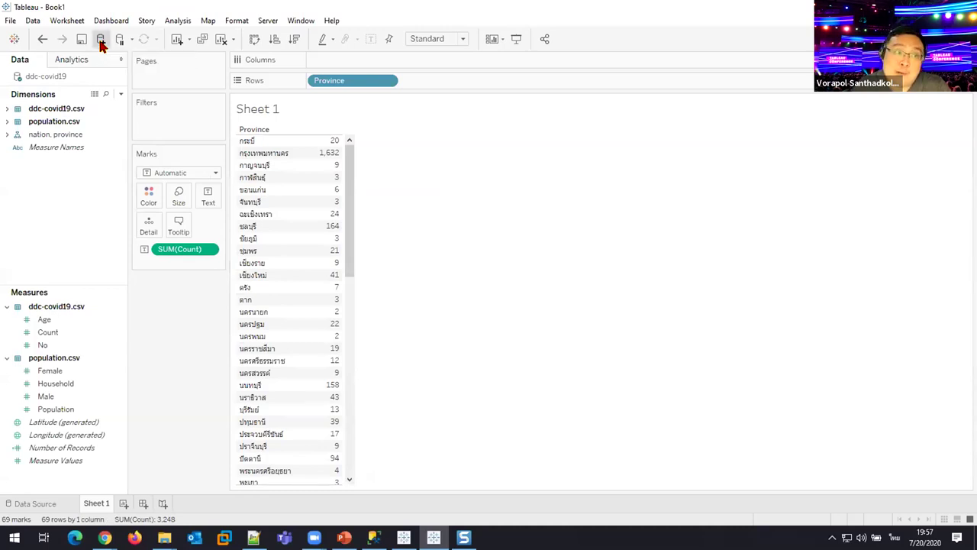
{"action": "left_click", "coordinate": [151, 135]}
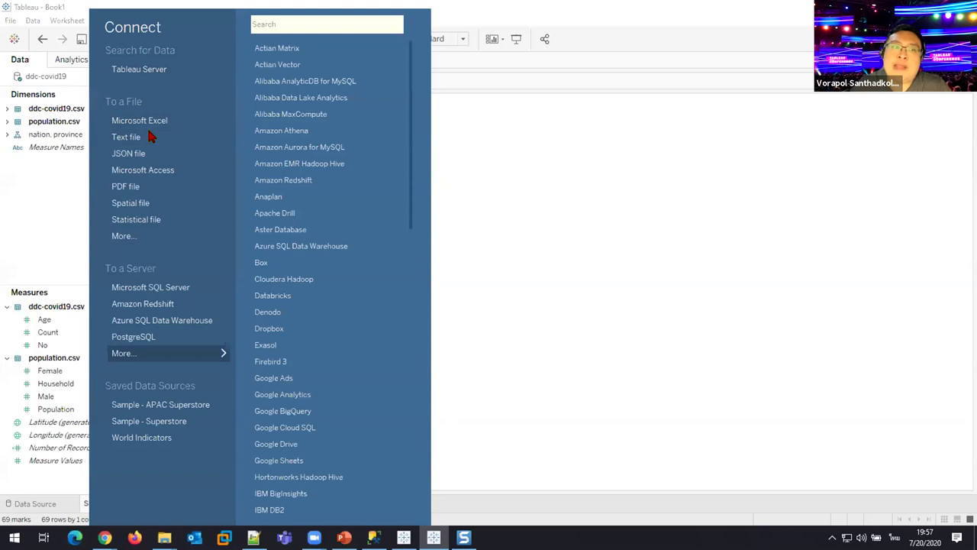
{"action": "double_click", "coordinate": [187, 129]}
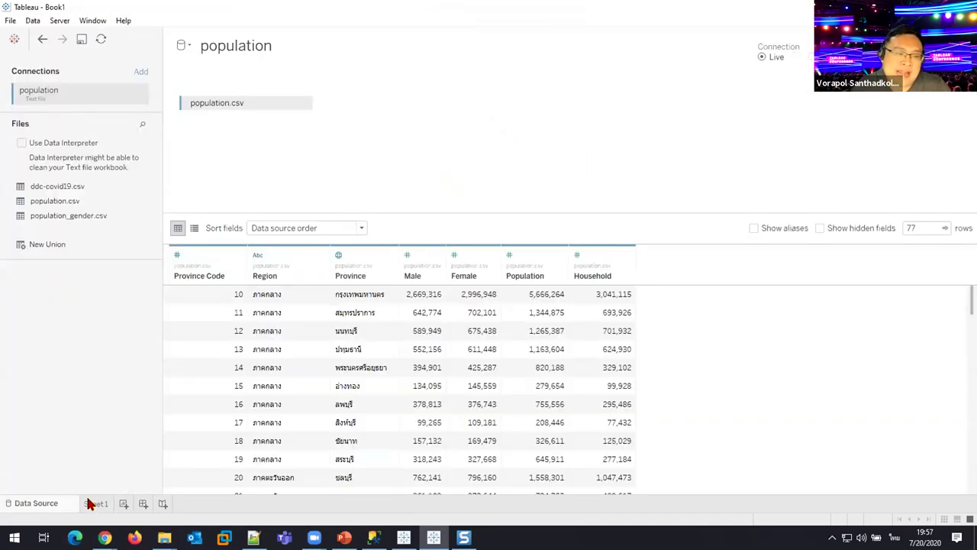
{"action": "left_click", "coordinate": [95, 503]}
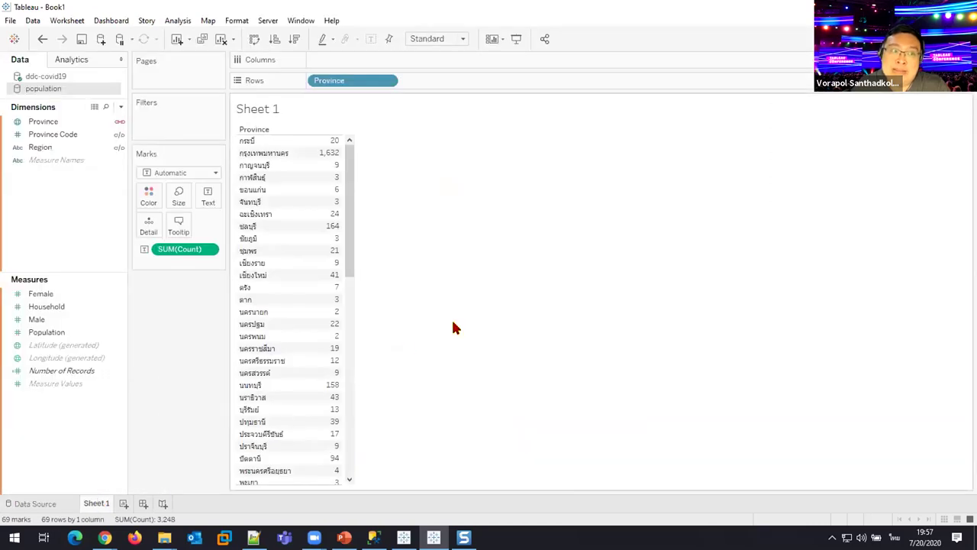
- Add the Population measure from the population data source beside Count in the Sheet 1 table
{"action": "double_click", "coordinate": [81, 332]}
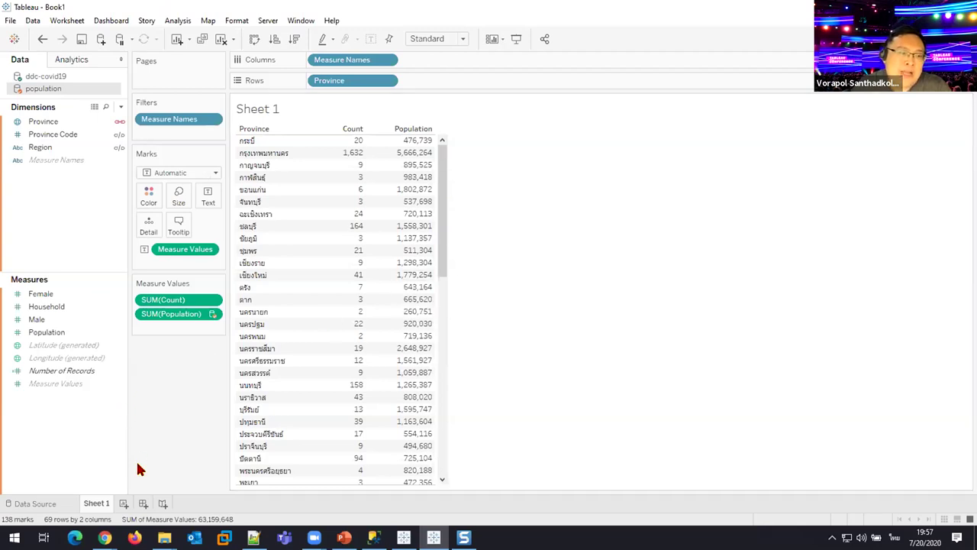
- Create a new worksheet listing Population by Province from the population source, and blend in Count from ddc-covid19
{"action": "left_click", "coordinate": [125, 504]}
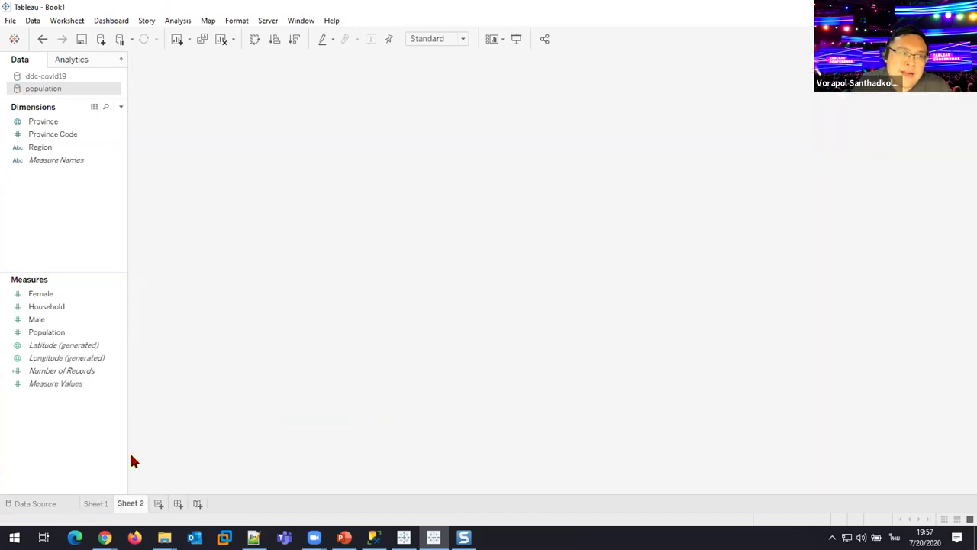
{"action": "left_click_drag", "start_coordinate": [53, 126], "coordinate": [353, 84]}
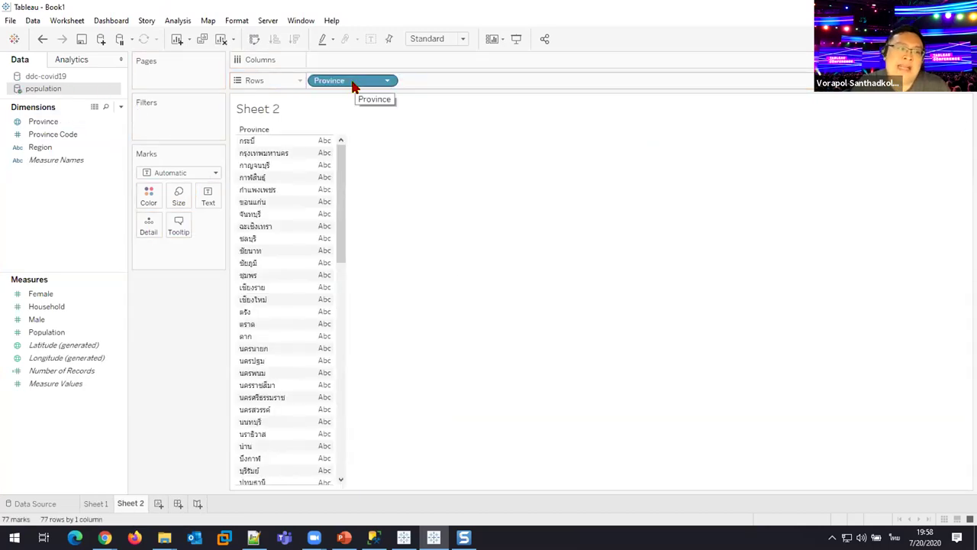
{"action": "double_click", "coordinate": [52, 333]}
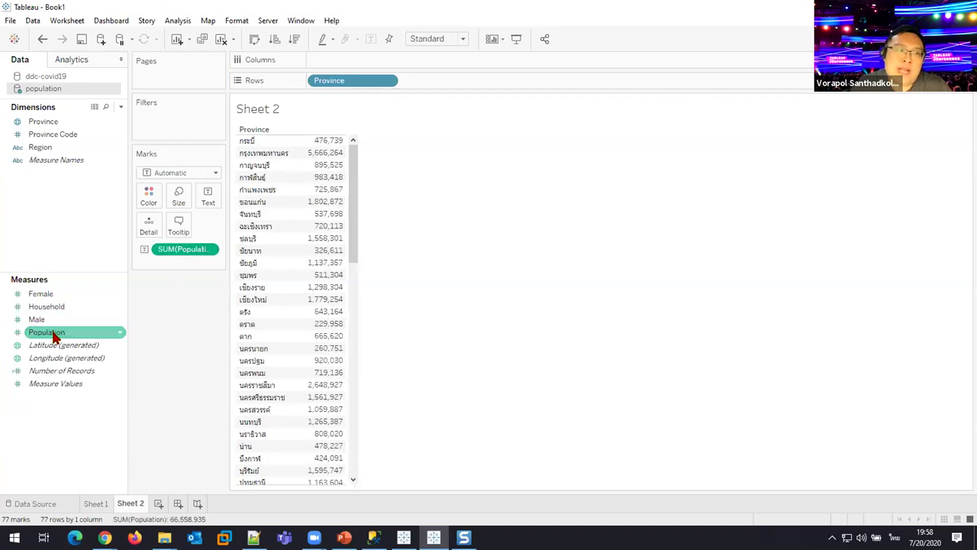
{"action": "left_click", "coordinate": [54, 77]}
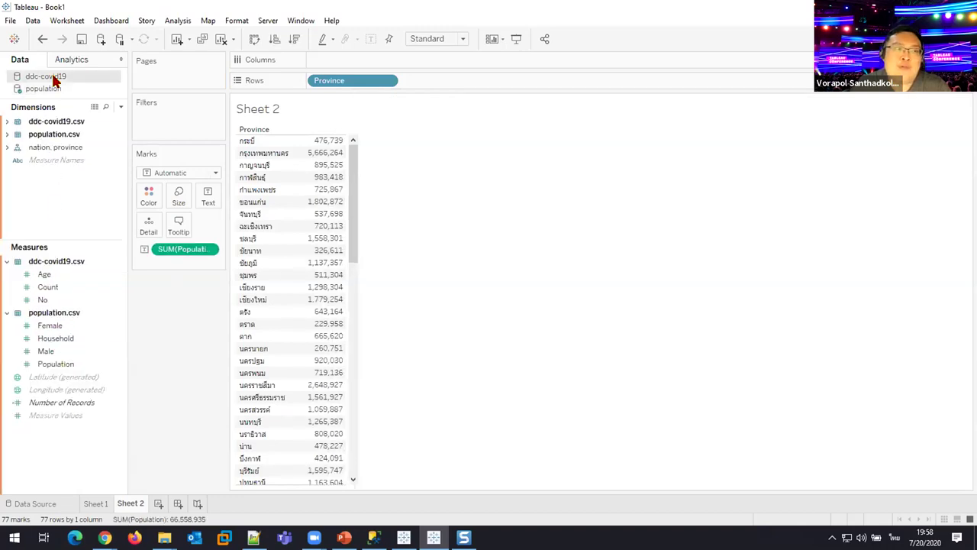
{"action": "double_click", "coordinate": [65, 287]}
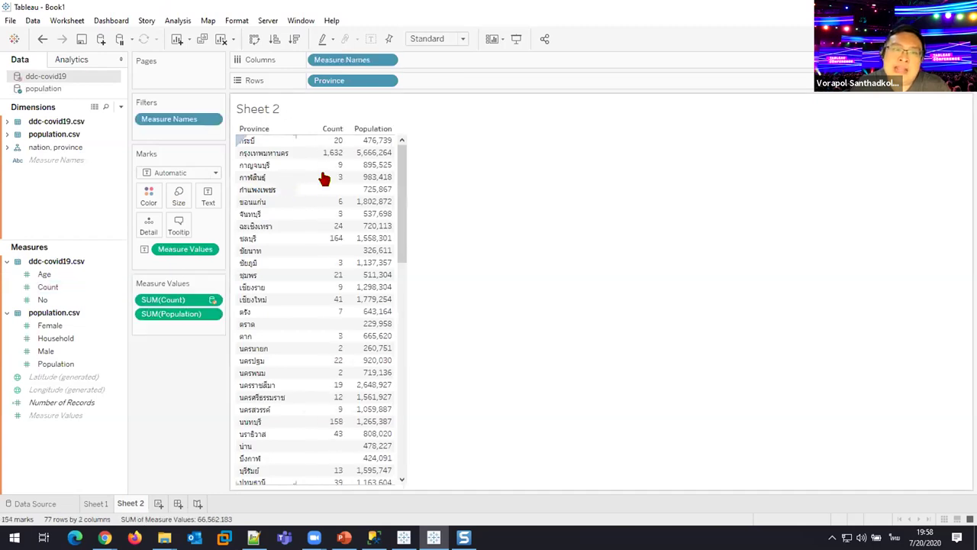
- Sort the provinces in Sheet 2 by Count in ascending order and clear the selection
{"action": "left_click", "coordinate": [332, 128]}
{"action": "left_click", "coordinate": [462, 145]}
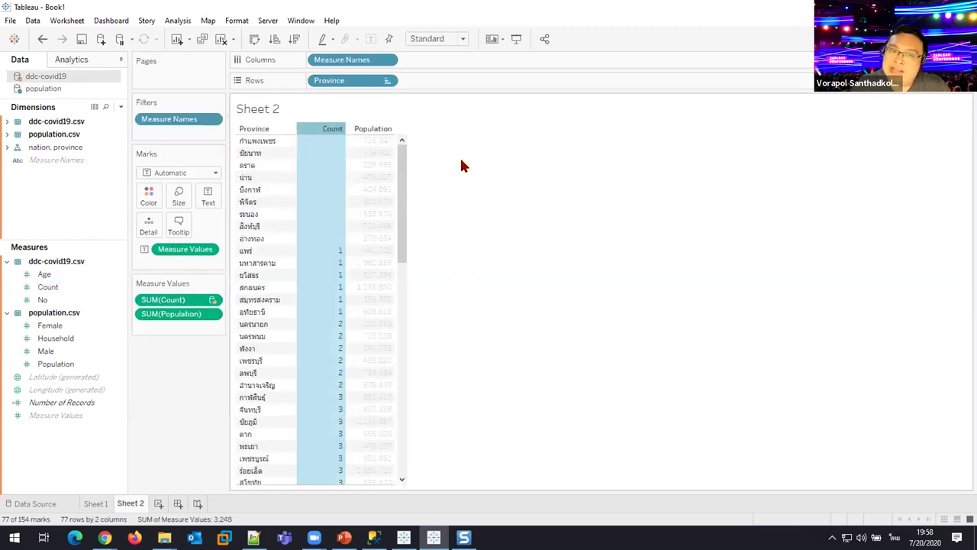
{"action": "left_click", "coordinate": [463, 165]}
{"action": "left_click_drag", "start_coordinate": [340, 242], "coordinate": [270, 144]}
{"action": "left_click", "coordinate": [569, 187]}
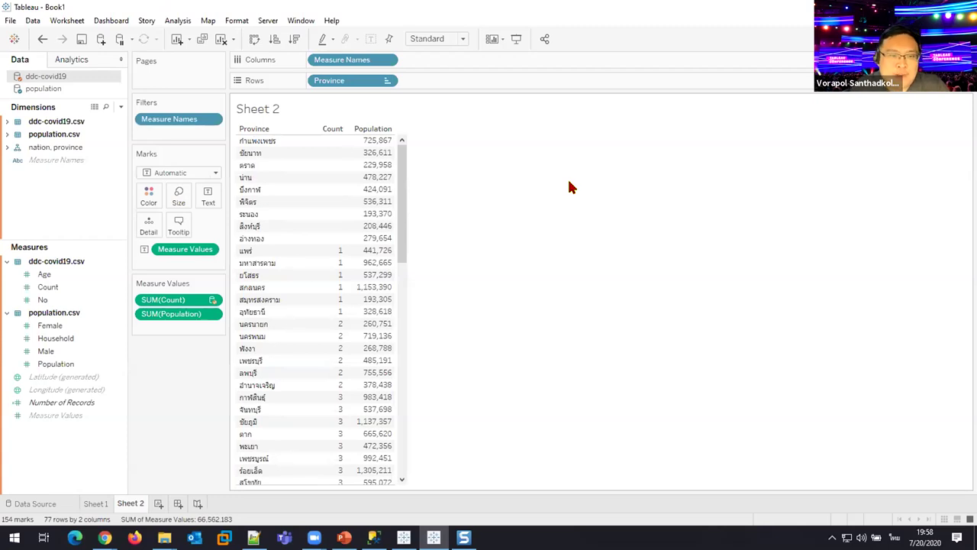
- Sort the provinces in Sheet 2 by Count in descending order
{"action": "left_click", "coordinate": [329, 129]}
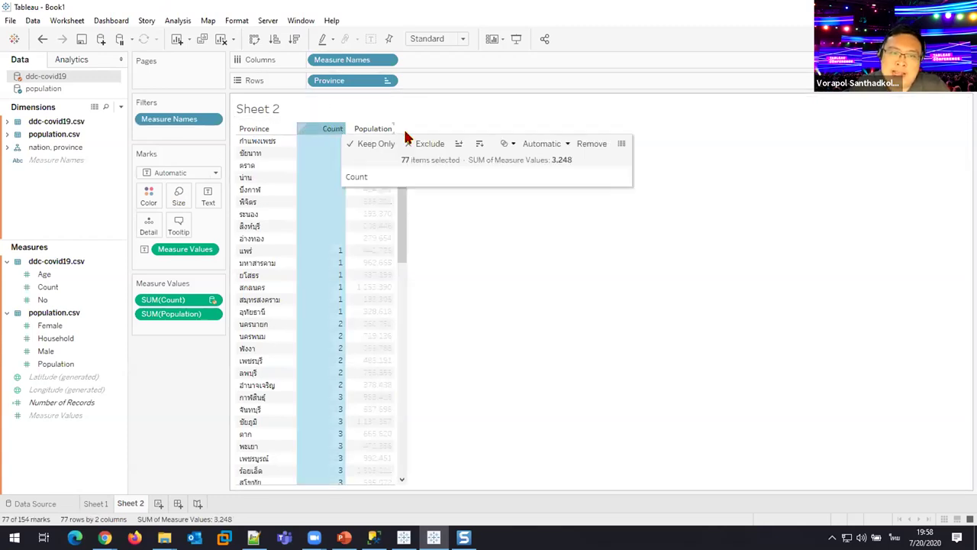
{"action": "left_click", "coordinate": [479, 145]}
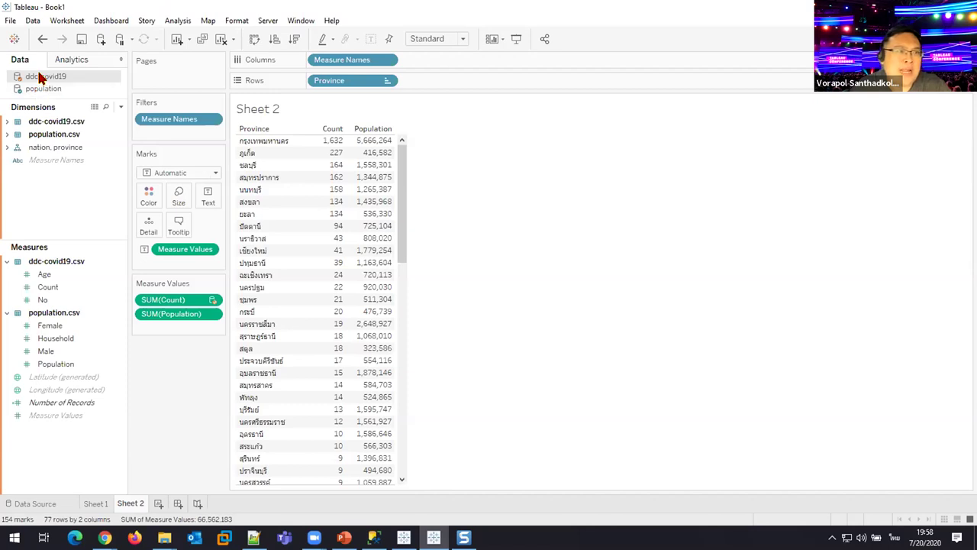
- Expand the ddc-covid19 dimension groups and add Gender after Province on the rows of Sheet 2
{"action": "left_click", "coordinate": [6, 134]}
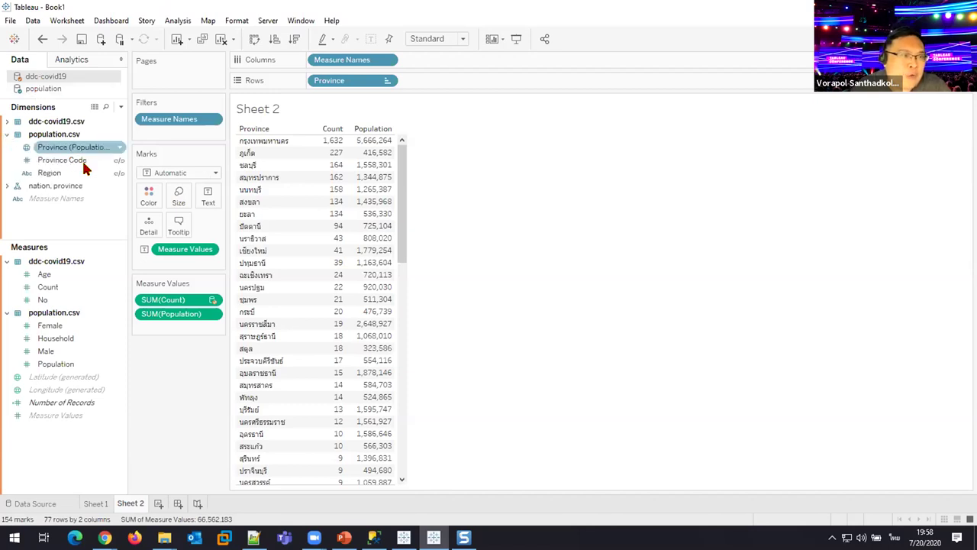
{"action": "left_click", "coordinate": [8, 121]}
{"action": "left_click_drag", "start_coordinate": [60, 146], "coordinate": [456, 82]}
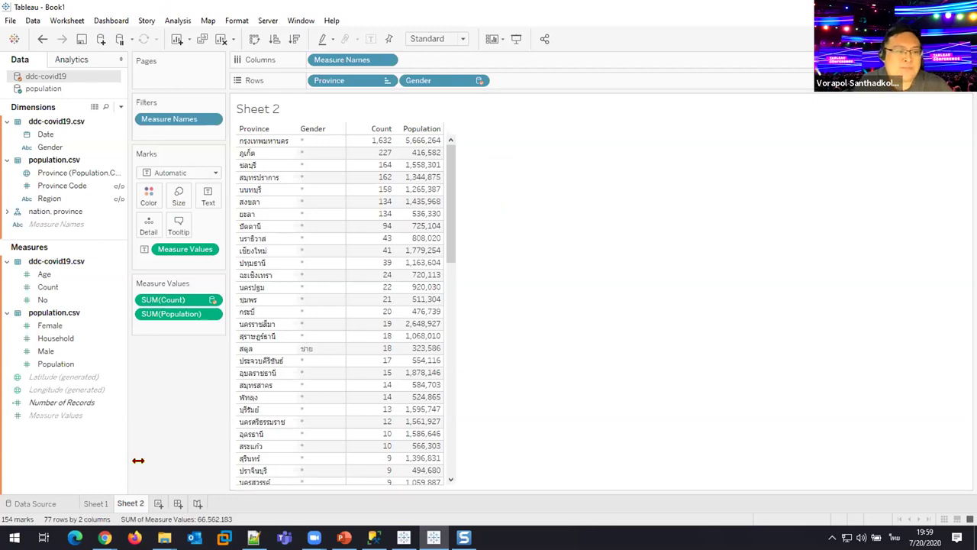
- Return to Sheet 1 and remove the blended Population measure from its table
{"action": "left_click", "coordinate": [96, 503]}
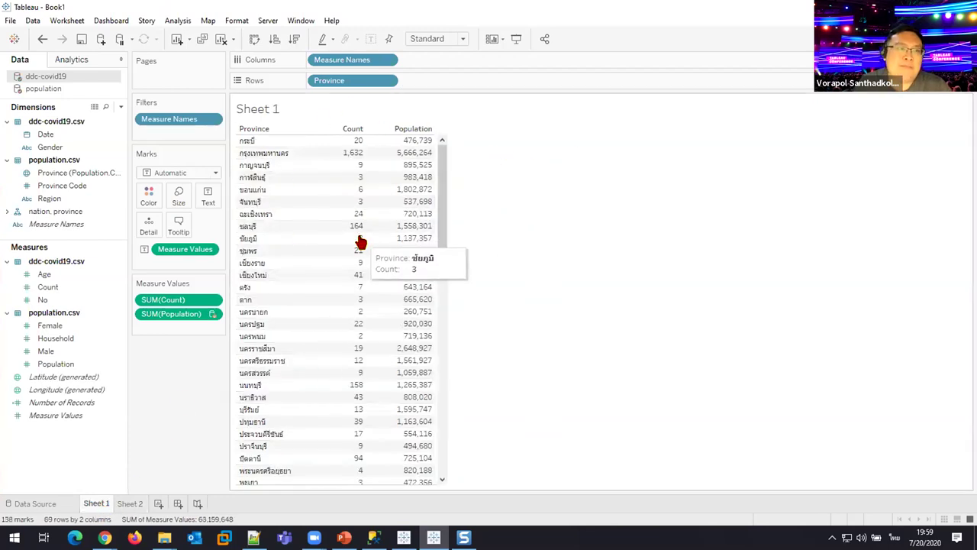
{"action": "left_click_drag", "start_coordinate": [183, 319], "coordinate": [187, 383]}
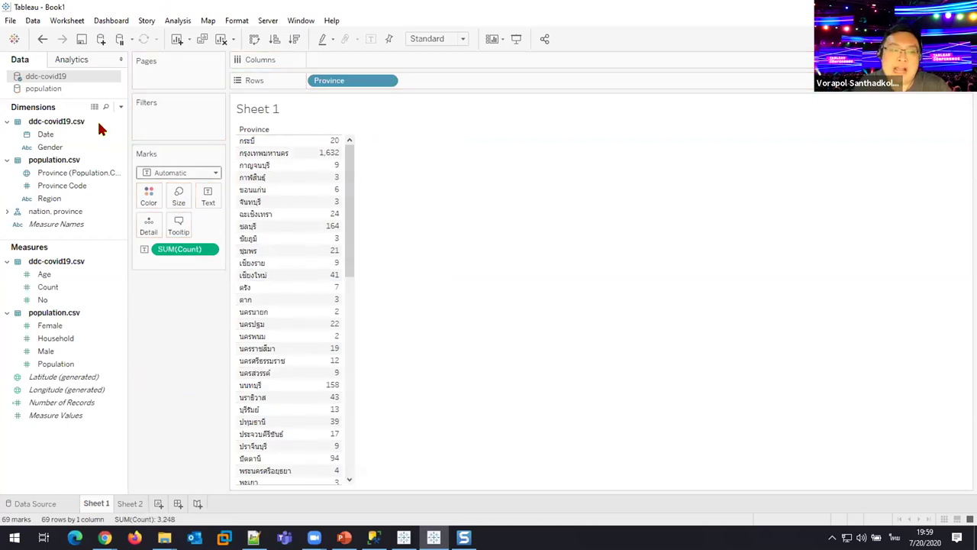
- Try the joined Population measure from the ddc-covid19 source in the Sheet 1 table, and take it out again
{"action": "left_click", "coordinate": [61, 365]}
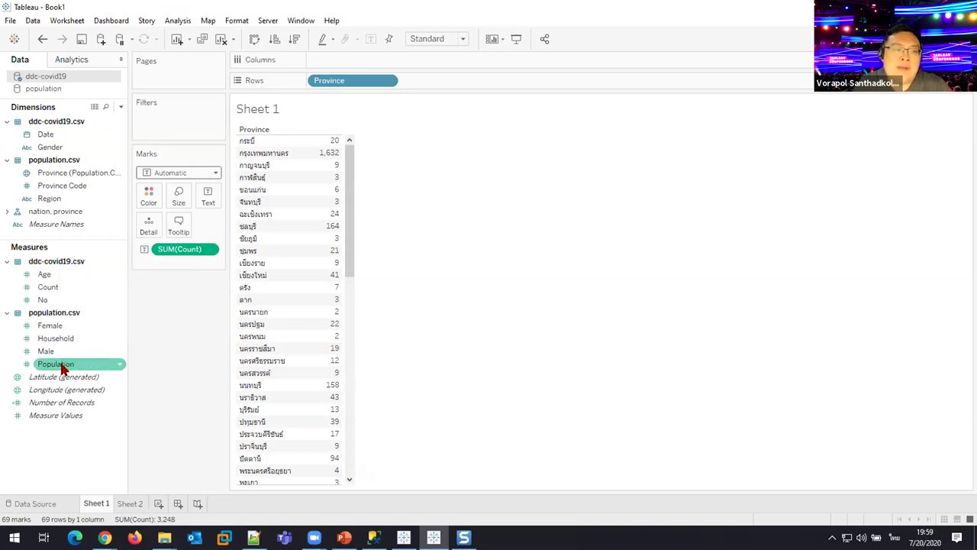
{"action": "left_click", "coordinate": [49, 289]}
{"action": "double_click", "coordinate": [48, 365]}
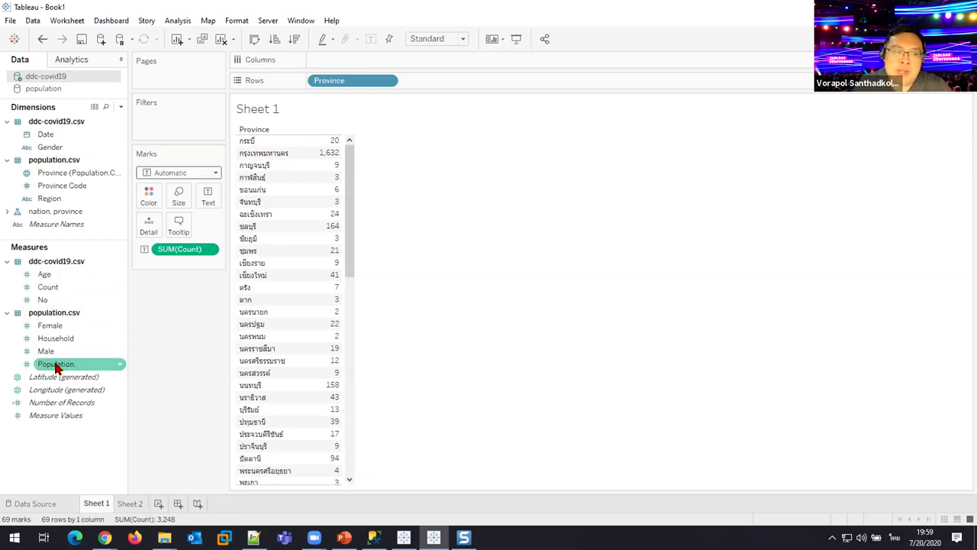
{"action": "left_click_drag", "start_coordinate": [149, 325], "coordinate": [179, 383]}
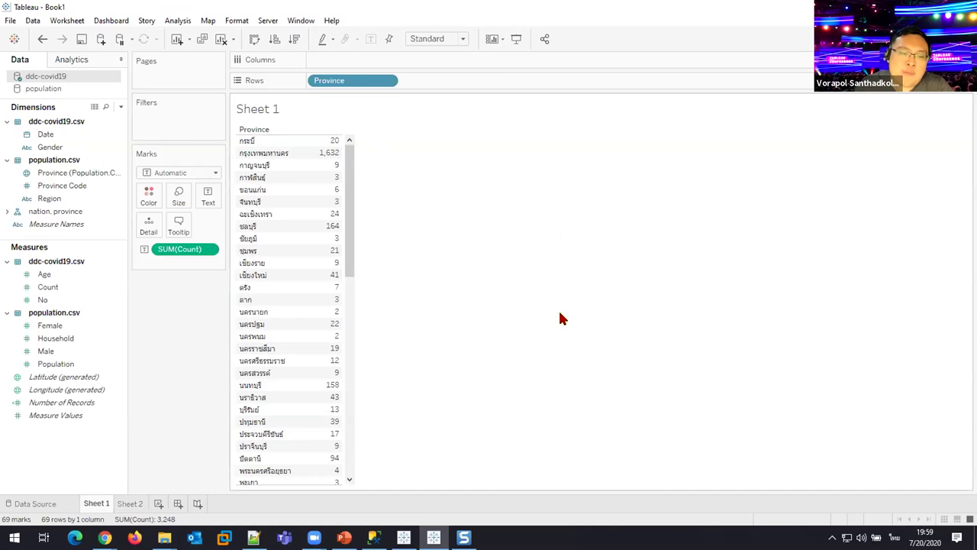
- Switch to the other Tableau window and connect to the ddc-covid19.csv text file
{"action": "key", "text": "ctrl+1"}
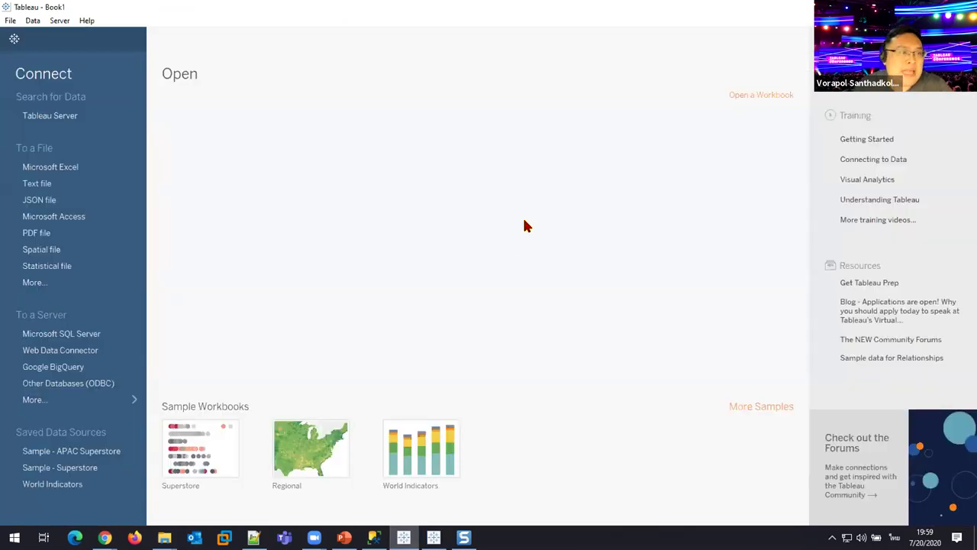
{"action": "left_click", "coordinate": [59, 184]}
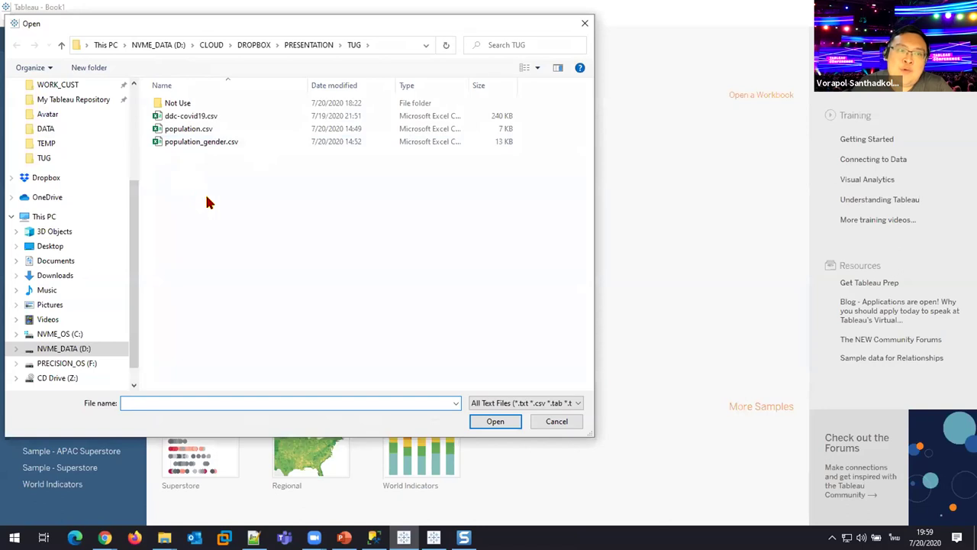
{"action": "double_click", "coordinate": [208, 117]}
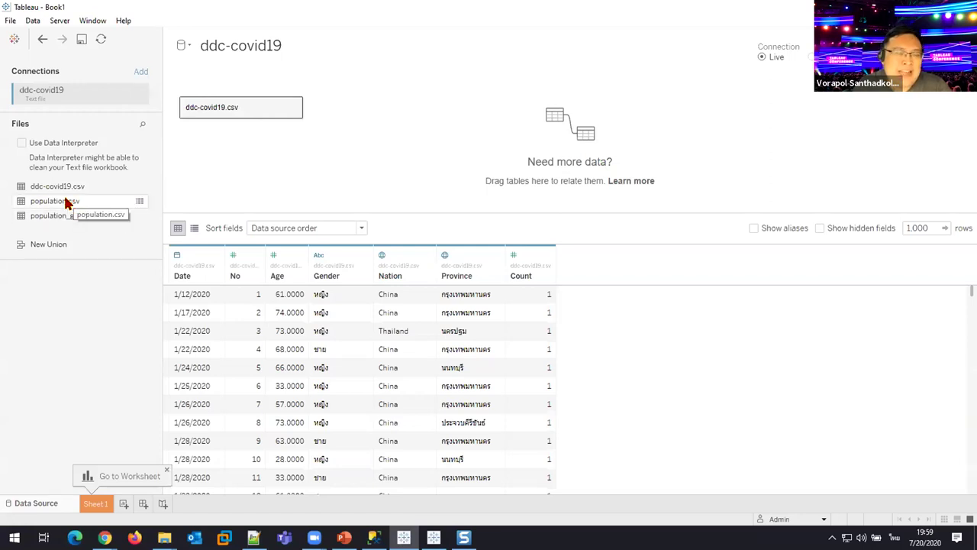
- Relate population.csv to ddc-covid19.csv on the Province fields and close the relationship settings
{"action": "left_click_drag", "start_coordinate": [67, 202], "coordinate": [66, 201]}
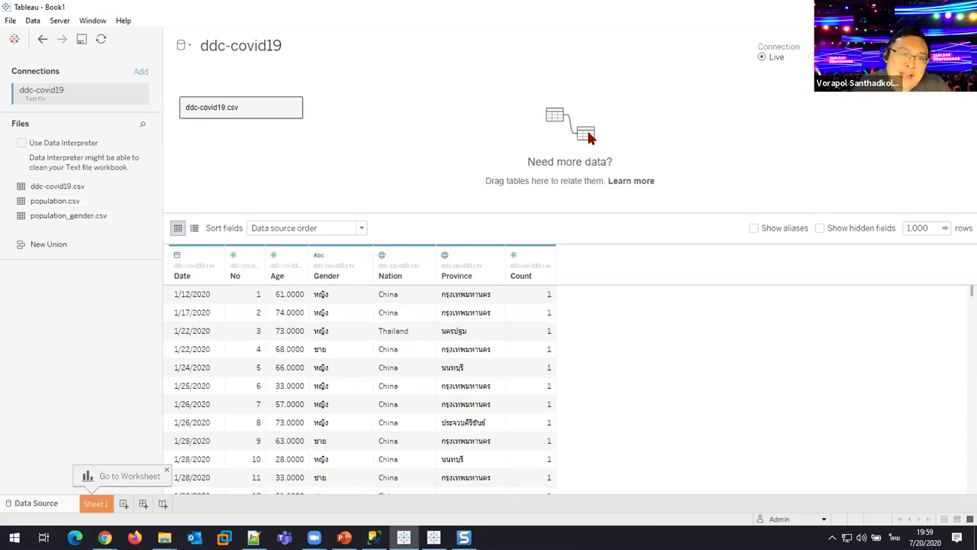
{"action": "left_click_drag", "start_coordinate": [82, 206], "coordinate": [390, 133]}
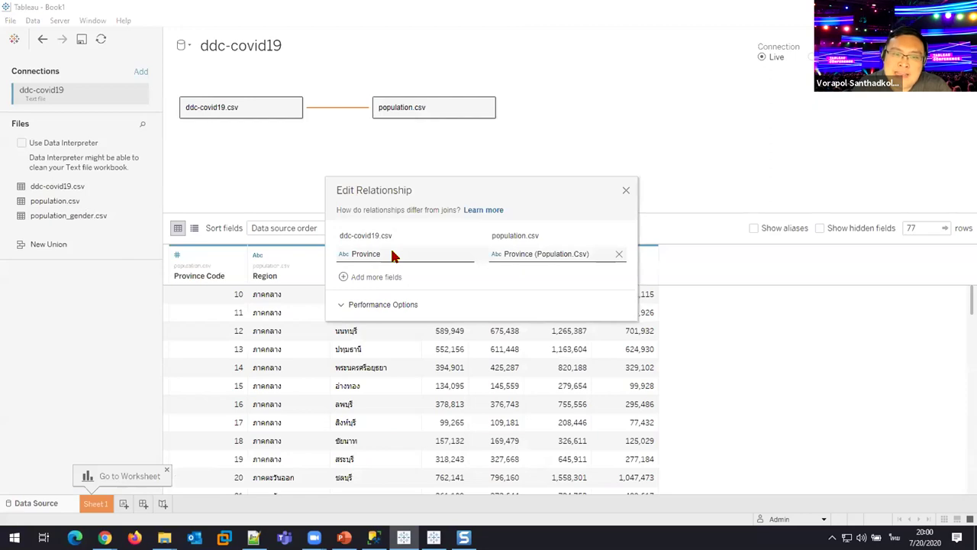
{"action": "left_click", "coordinate": [626, 191]}
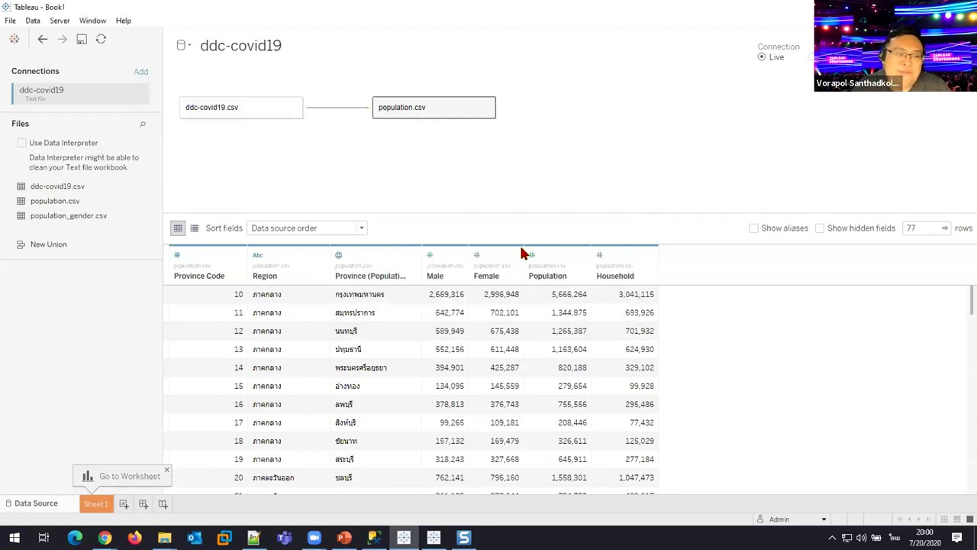
- Build a table in Sheet 1 with Province as rows and the Count and Population measures as values
{"action": "left_click", "coordinate": [95, 503]}
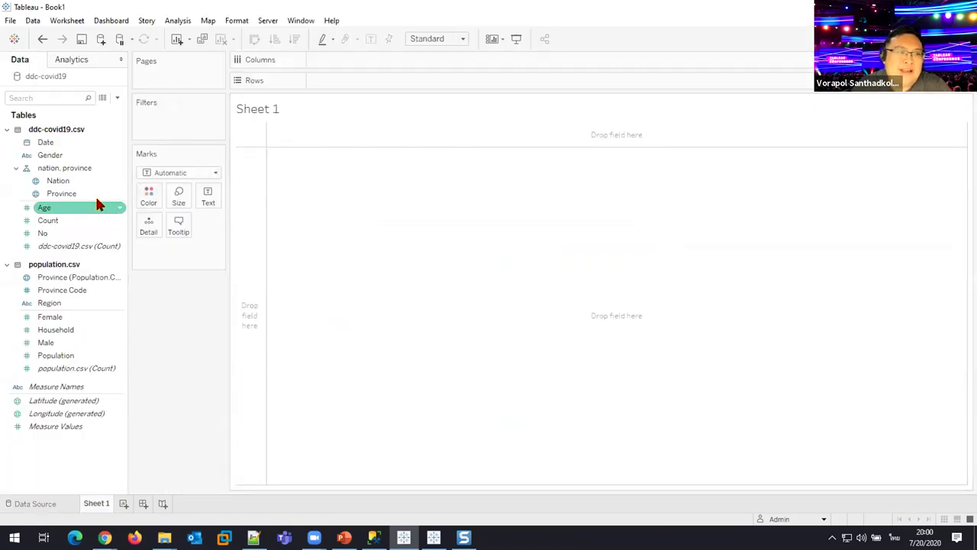
{"action": "left_click_drag", "start_coordinate": [83, 192], "coordinate": [352, 81]}
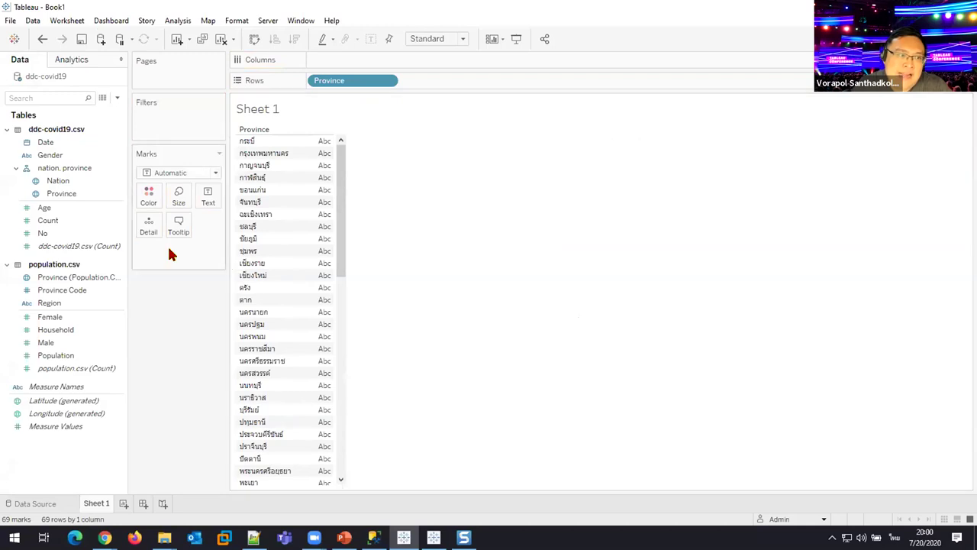
{"action": "left_click", "coordinate": [71, 221]}
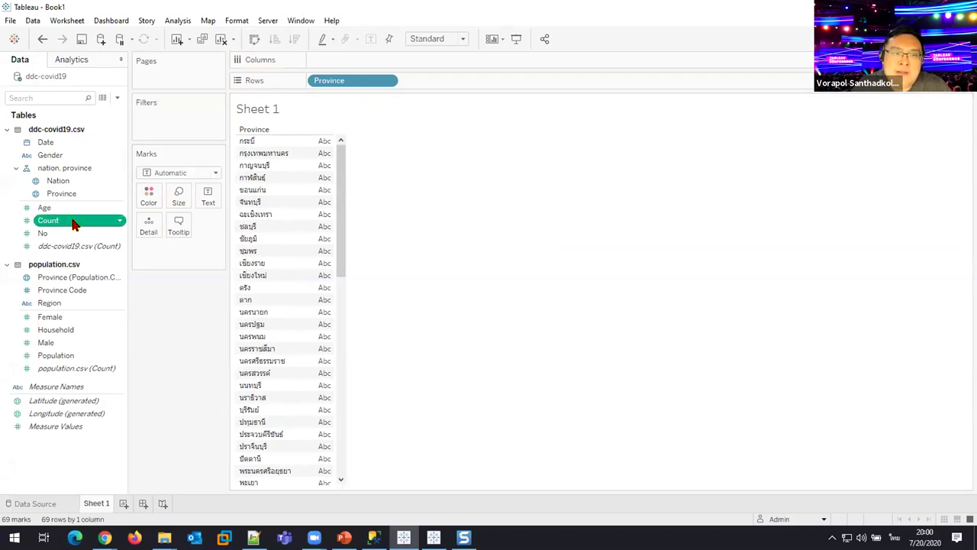
{"action": "double_click", "coordinate": [74, 221]}
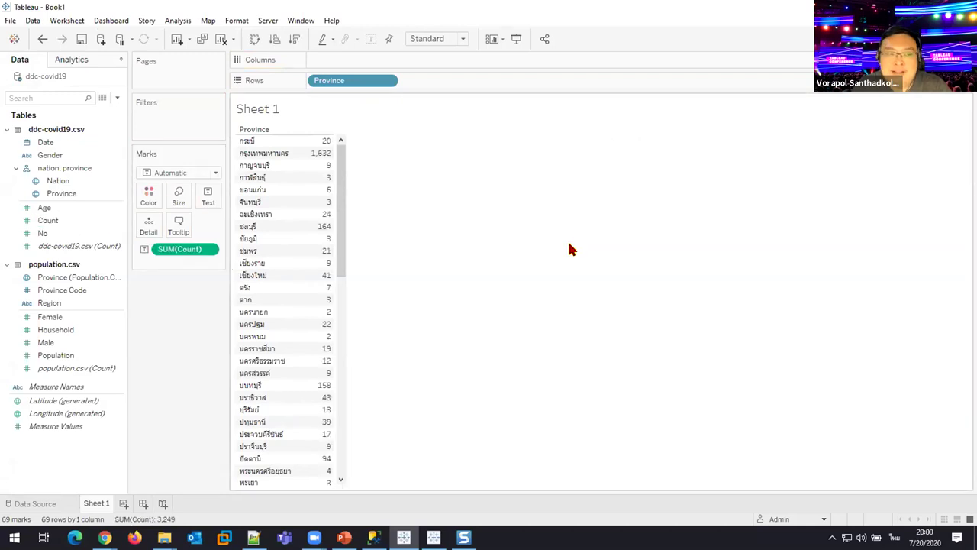
{"action": "double_click", "coordinate": [53, 356]}
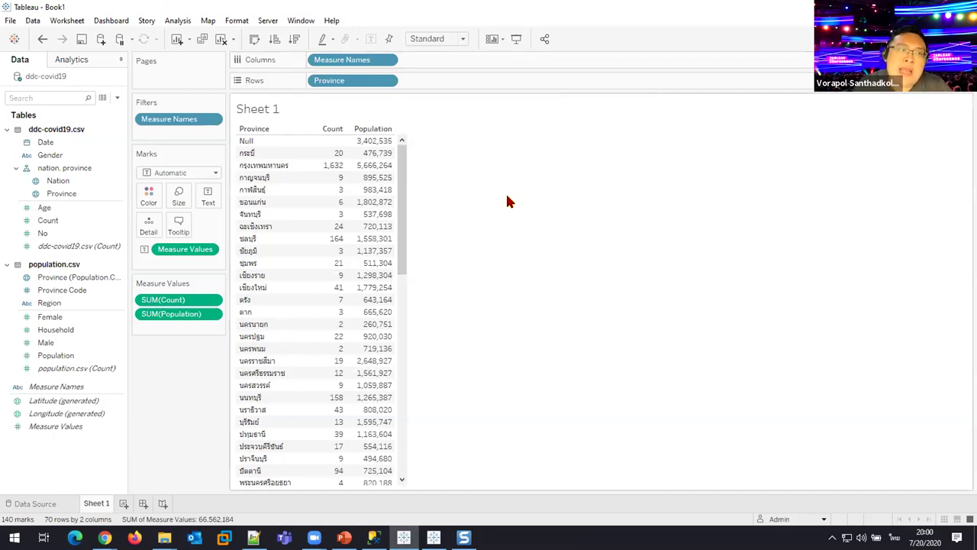
- Collapse the ddc-covid19.csv fields and select the Population field of population.csv
{"action": "left_click", "coordinate": [7, 131]}
{"action": "left_click", "coordinate": [56, 238]}
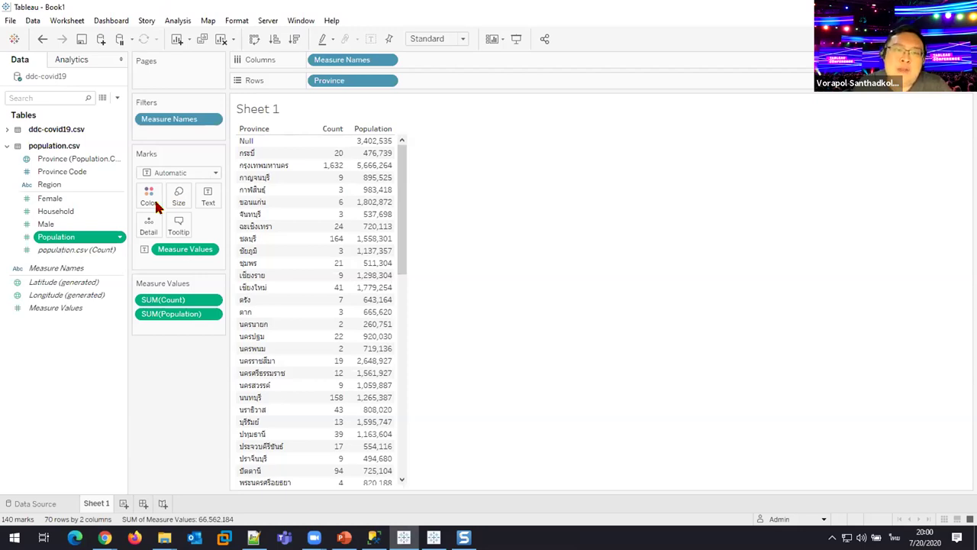
{"action": "mouse_move", "coordinate": [389, 170]}
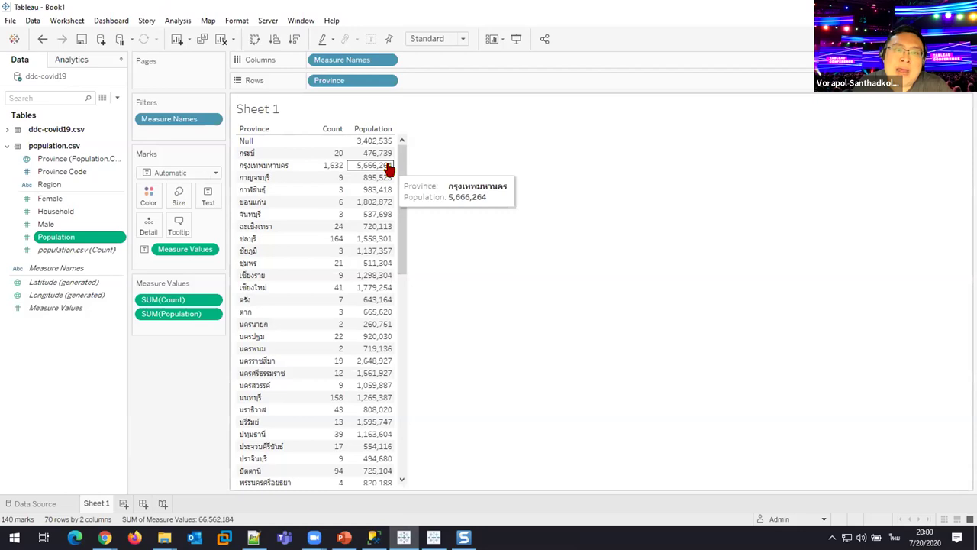
- Edit the data source's relationship so the population.csv side's referential integrity is All records match, and close the settings
{"action": "right_click", "coordinate": [53, 78]}
{"action": "left_click", "coordinate": [72, 78]}
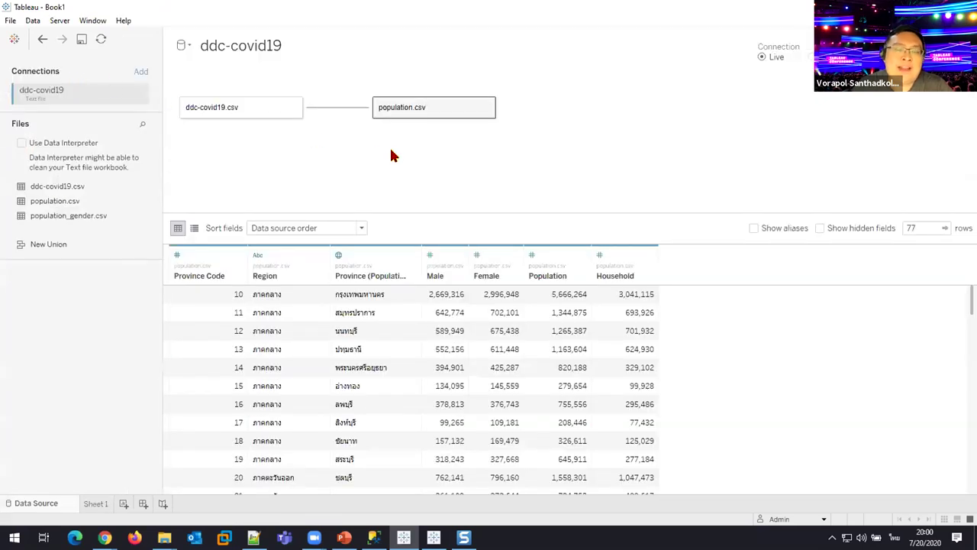
{"action": "right_click", "coordinate": [417, 113]}
{"action": "left_click", "coordinate": [328, 111]}
{"action": "left_click", "coordinate": [329, 107]}
{"action": "left_click", "coordinate": [381, 305]}
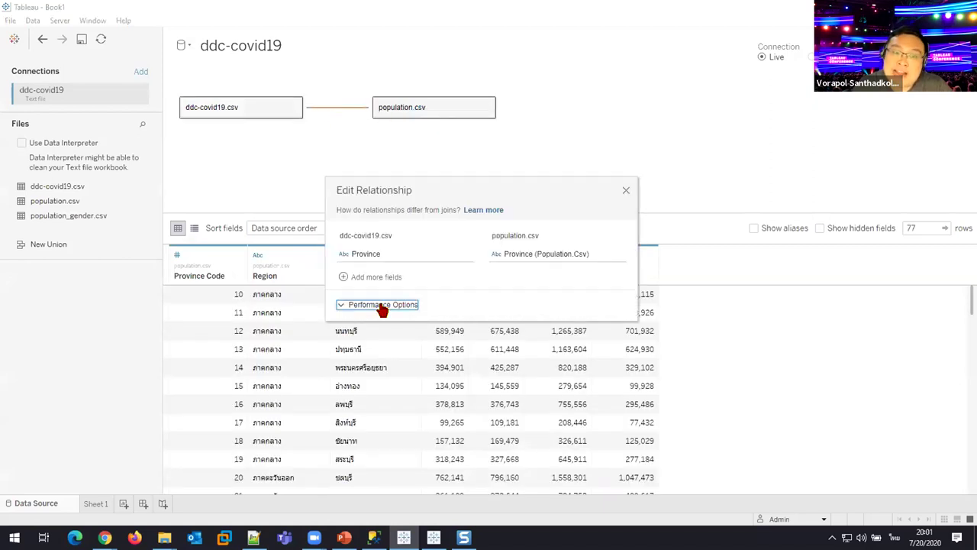
{"action": "left_click", "coordinate": [541, 403]}
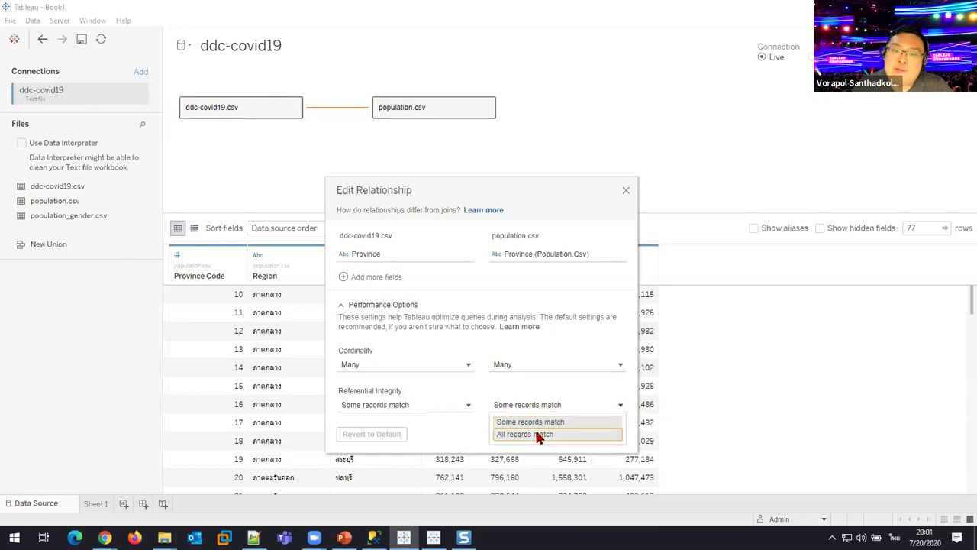
{"action": "left_click", "coordinate": [538, 436]}
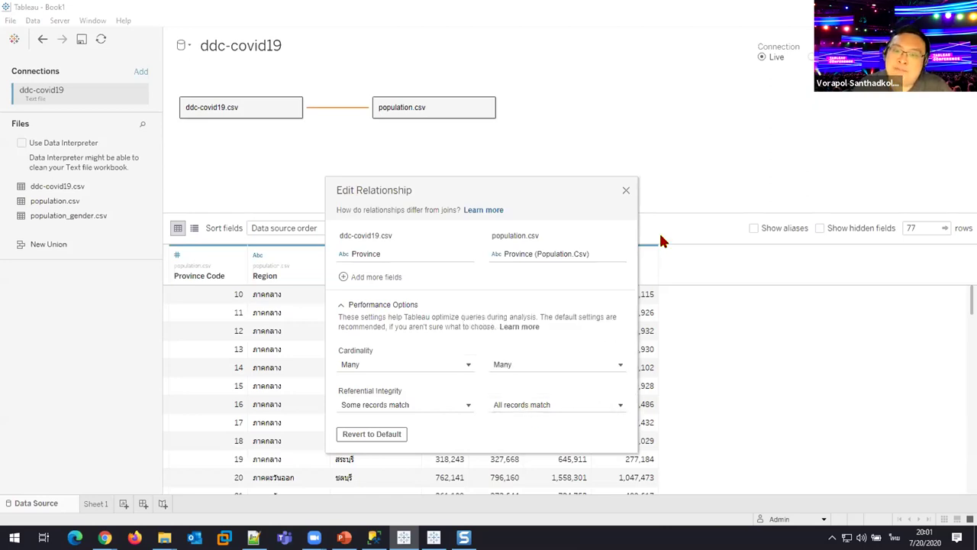
{"action": "left_click", "coordinate": [626, 190]}
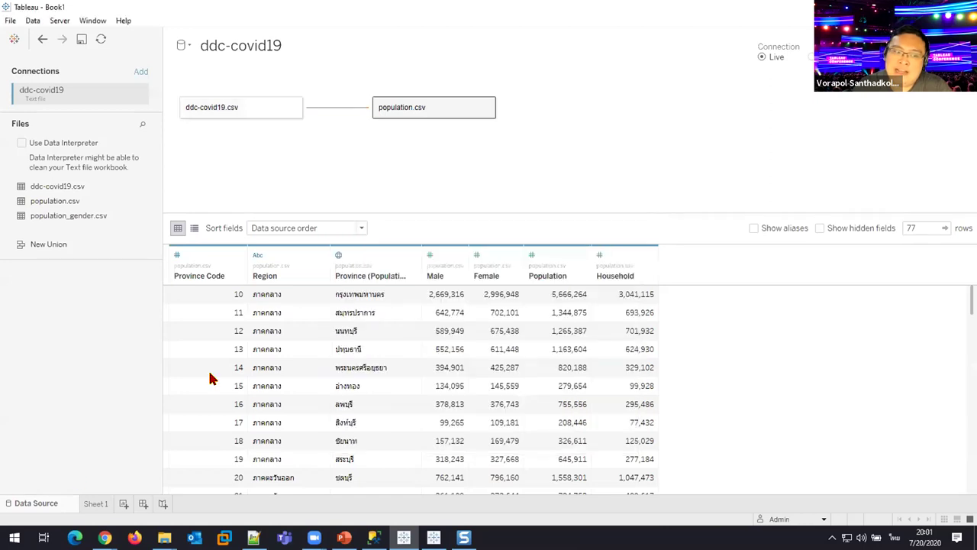
- Open Sheet 1 and remove the Population measure from the table's Measure Values
{"action": "left_click", "coordinate": [95, 503]}
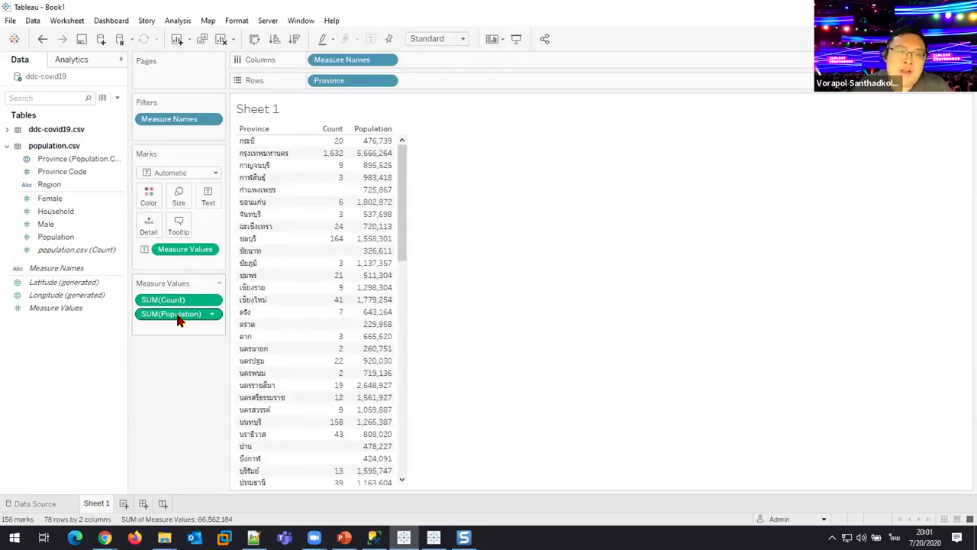
{"action": "left_click_drag", "start_coordinate": [174, 315], "coordinate": [167, 392]}
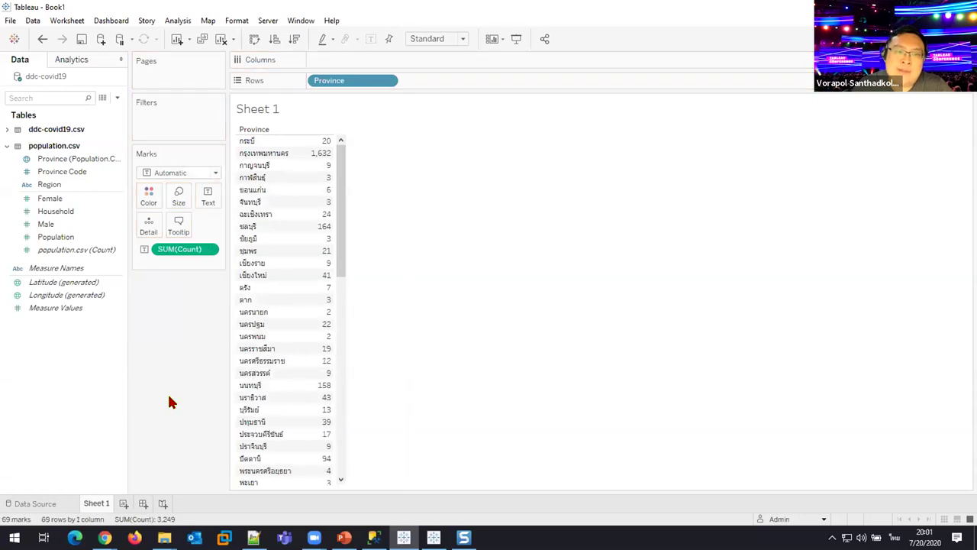
{"action": "left_click_drag", "start_coordinate": [339, 301], "coordinate": [330, 196]}
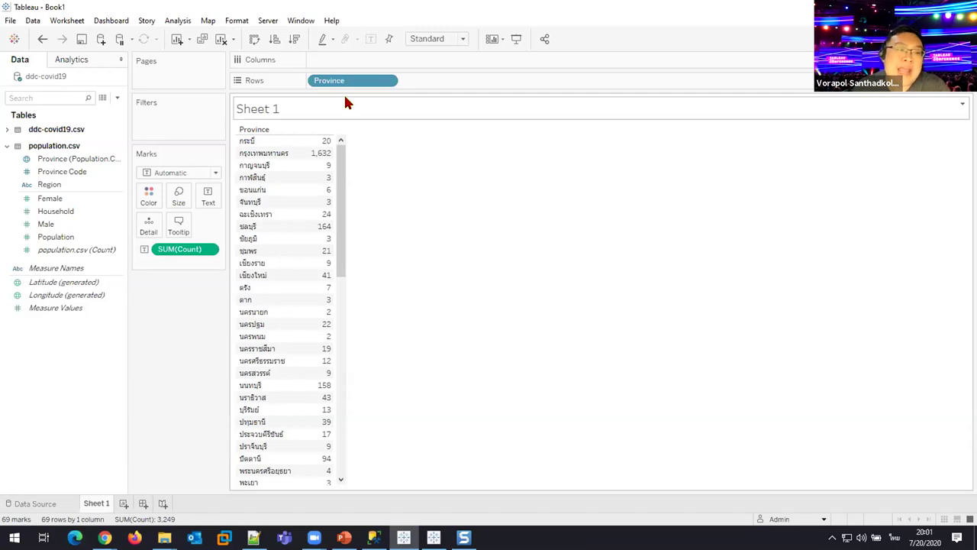
- Add the Population measure of population.csv back to the table and check the values in the กำแพงเพชร row
{"action": "left_click", "coordinate": [81, 237]}
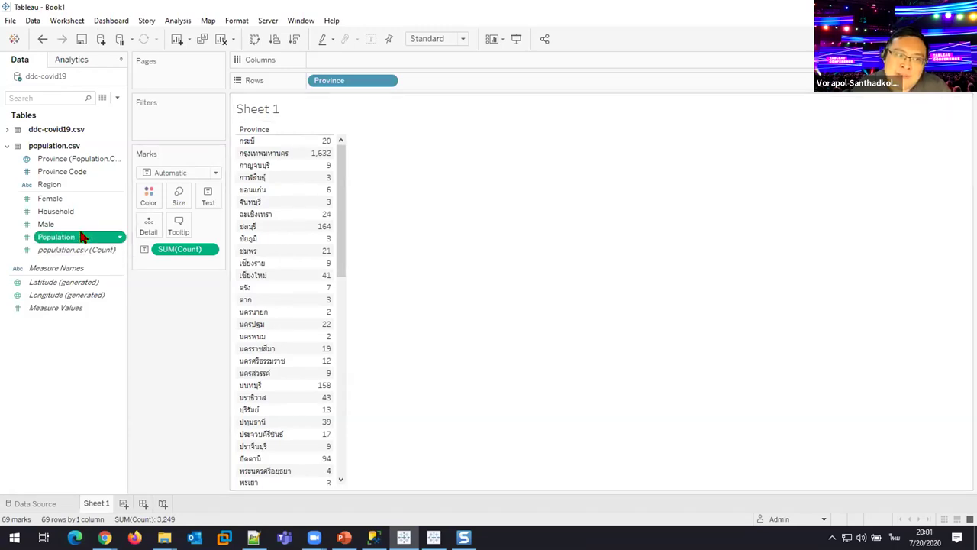
{"action": "double_click", "coordinate": [81, 236]}
{"action": "left_click", "coordinate": [368, 190]}
{"action": "left_click", "coordinate": [676, 167]}
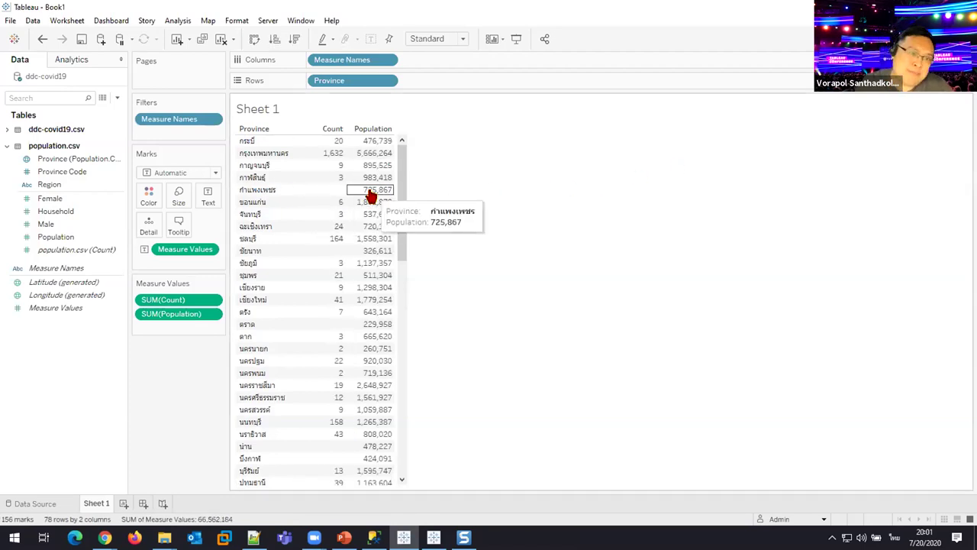
{"action": "left_click", "coordinate": [322, 189]}
{"action": "left_click", "coordinate": [595, 183]}
- Sort the provinces in ascending order of Count and view the end of the table
{"action": "left_click", "coordinate": [330, 128]}
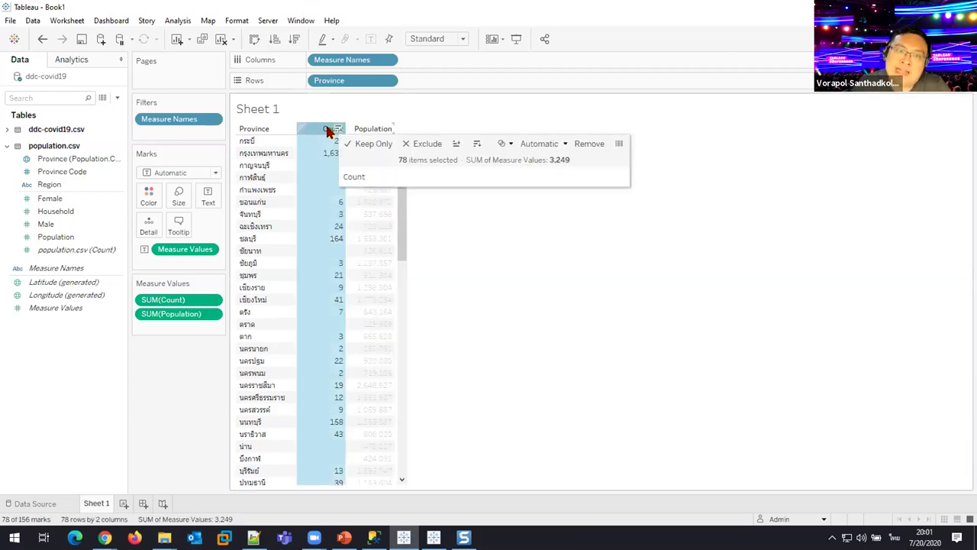
{"action": "left_click", "coordinate": [455, 145]}
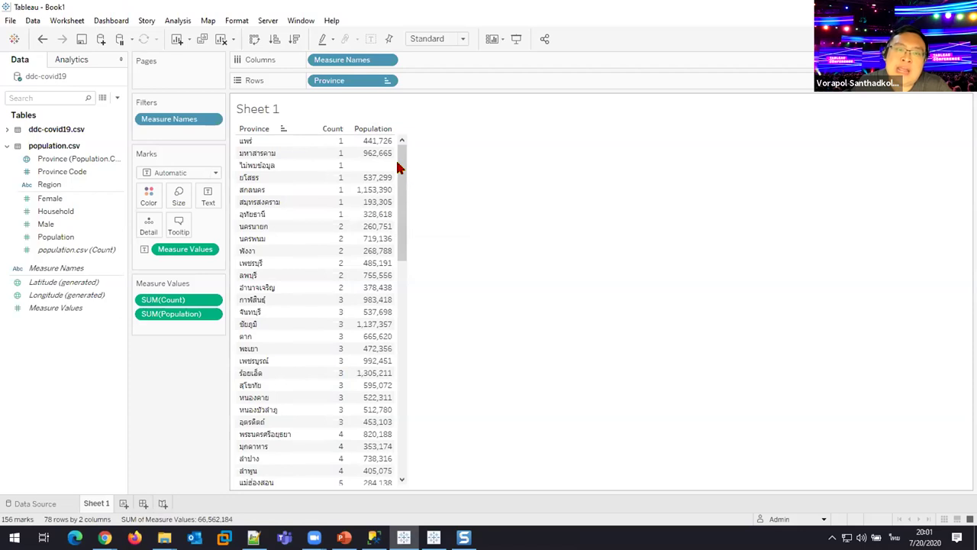
{"action": "left_click", "coordinate": [406, 390]}
{"action": "left_click", "coordinate": [405, 390]}
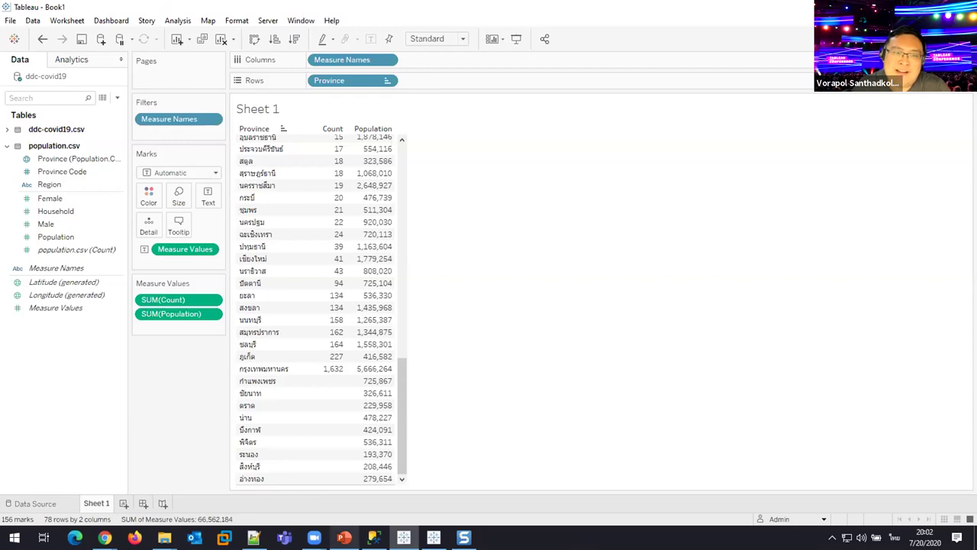
- Switch to the PowerPoint presentation and show slide 12, "Relationship Auto Resolve Level of Detail Problem"
{"action": "mouse_move", "coordinate": [344, 537]}
{"action": "left_click", "coordinate": [355, 518]}
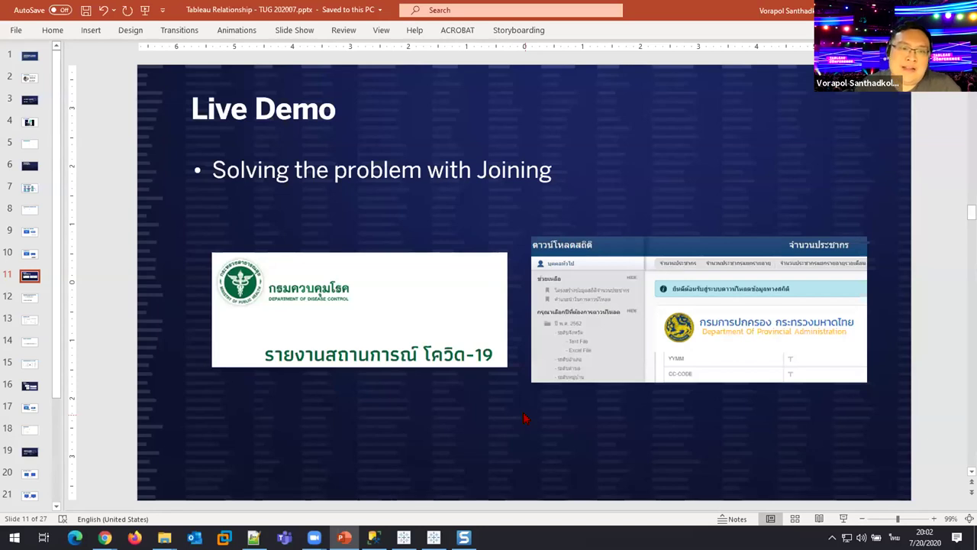
{"action": "scroll", "coordinate": [524, 417], "scroll_direction": "down", "scroll_amount": 1}
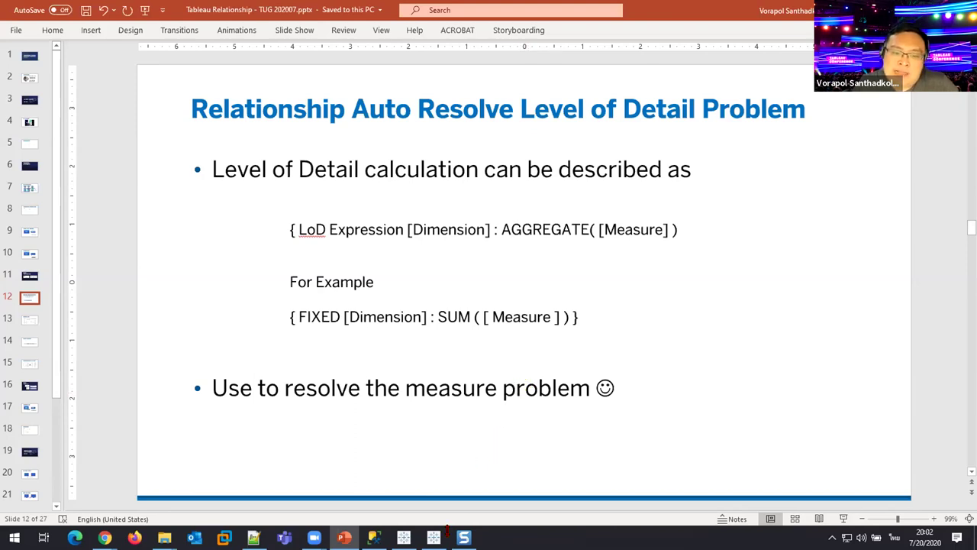
- In the Tableau workbook with separate ddc-covid19 and population sources, create the calculated field { FIXED [Province] : AVG([Population]) } and add it to Sheet 1's table
{"action": "mouse_move", "coordinate": [433, 538]}
{"action": "left_click", "coordinate": [439, 500]}
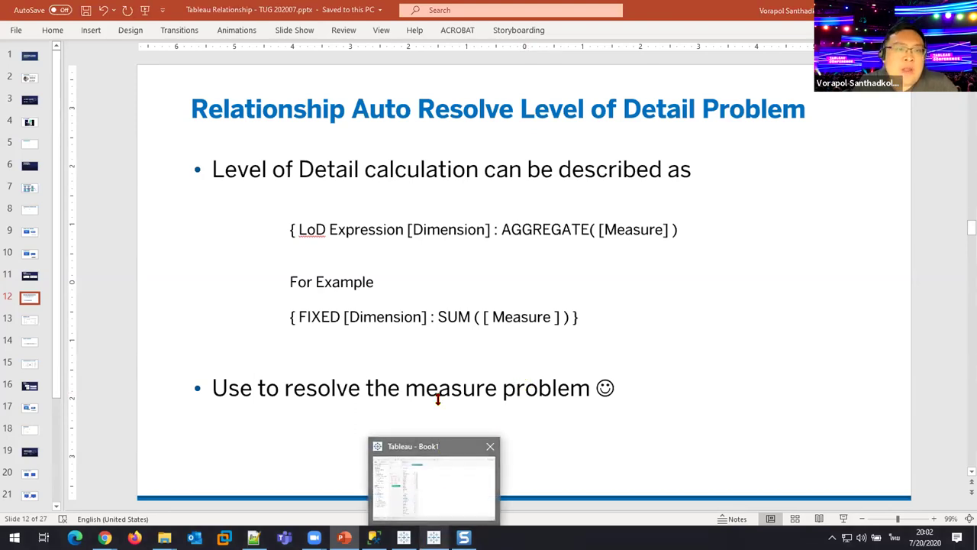
{"action": "left_click", "coordinate": [121, 107]}
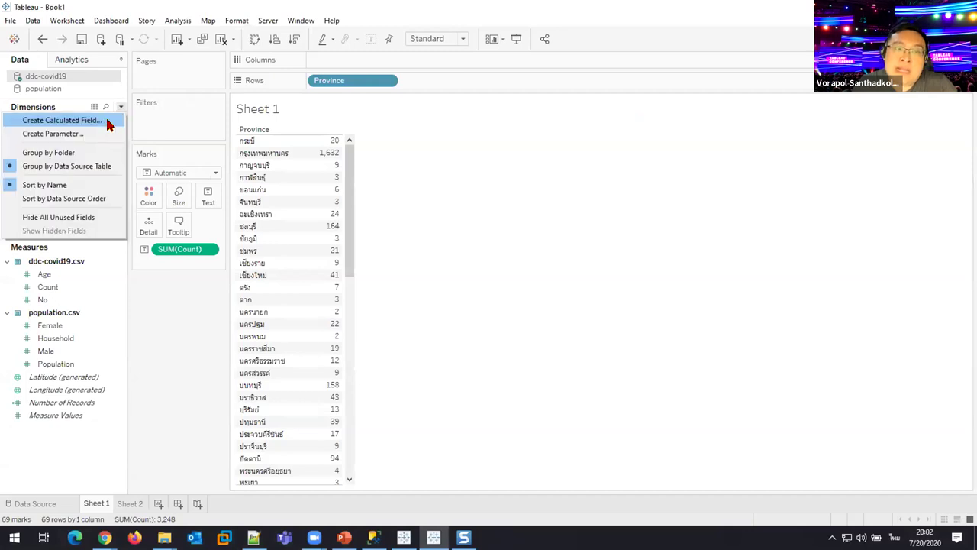
{"action": "left_click", "coordinate": [107, 122]}
{"action": "left_click", "coordinate": [598, 265]}
{"action": "type", "text": "s"}
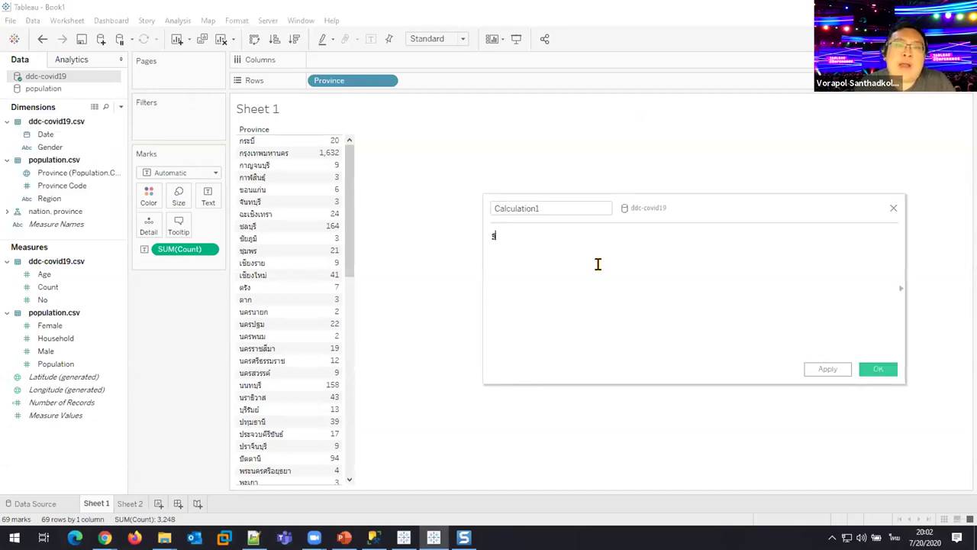
{"action": "type", "text": " F"}
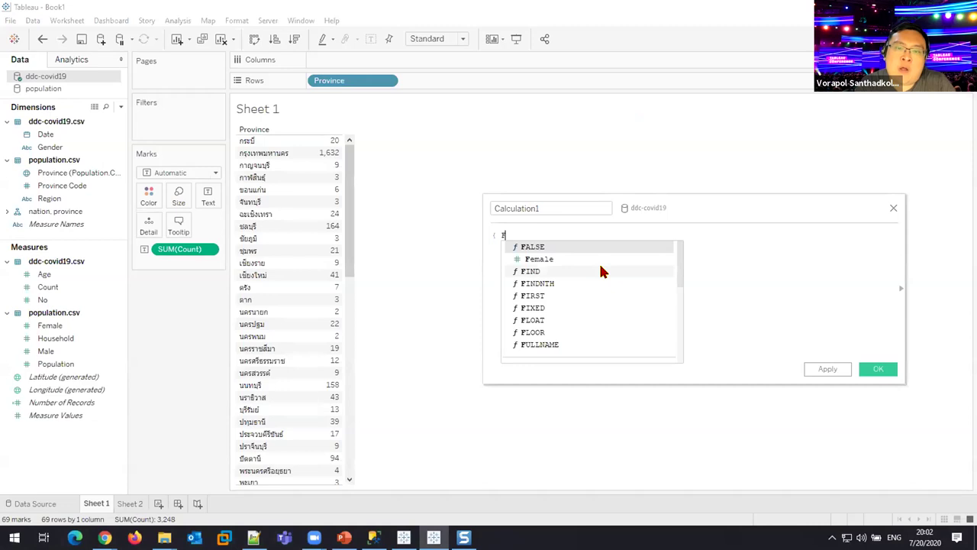
{"action": "type", "text": "IXED Prov"}
{"action": "key", "text": "Return"}
{"action": "type", "text": ": A"}
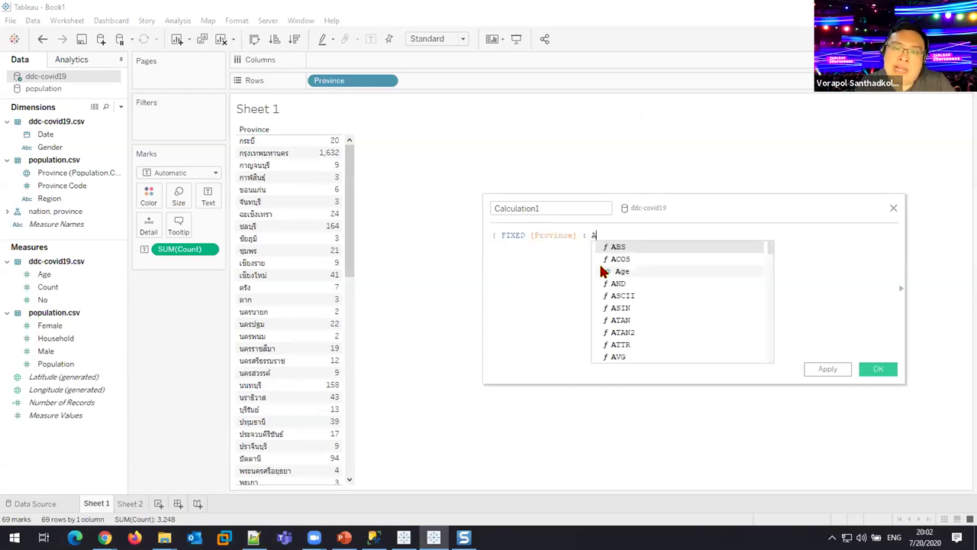
{"action": "type", "text": "VG"}
{"action": "key", "text": "Return"}
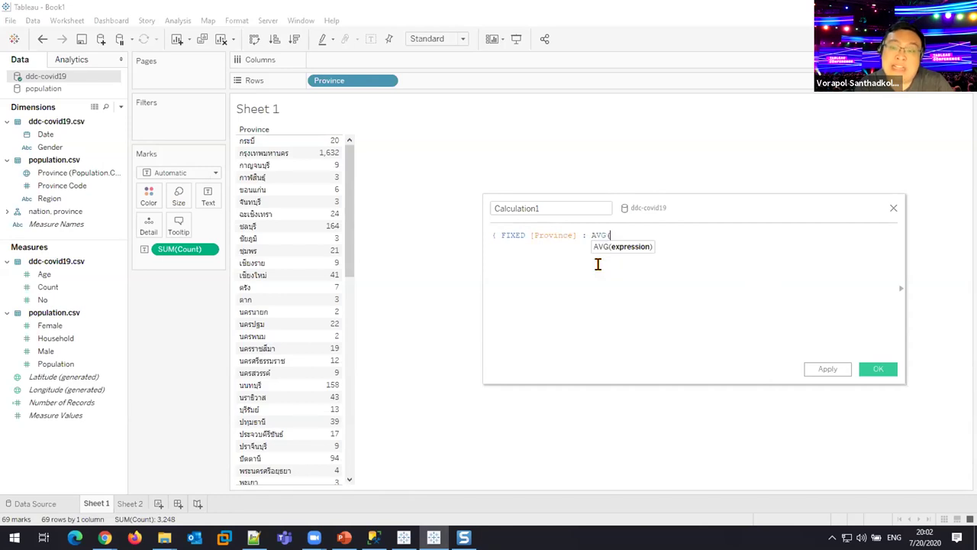
{"action": "type", "text": "[Pop"}
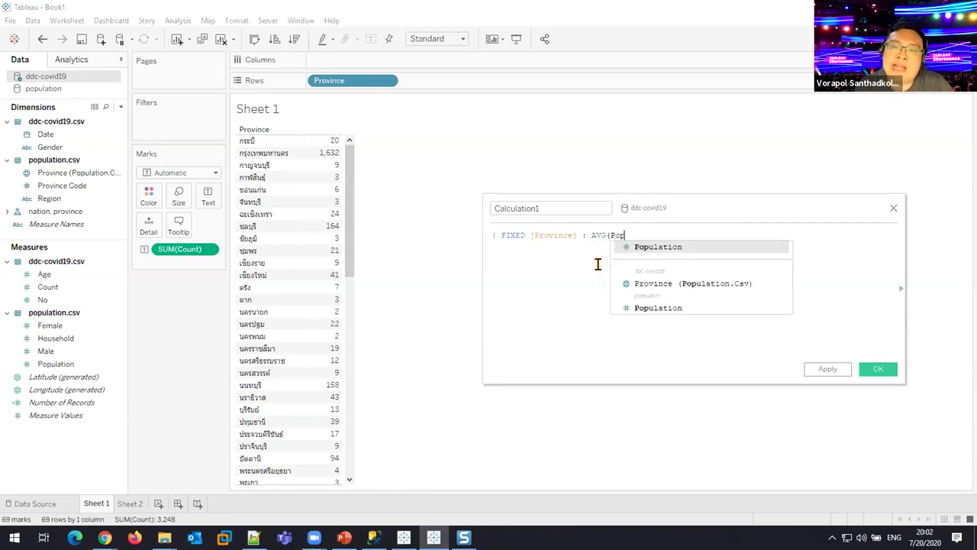
{"action": "key", "text": "Return"}
{"action": "type", "text": ") }"}
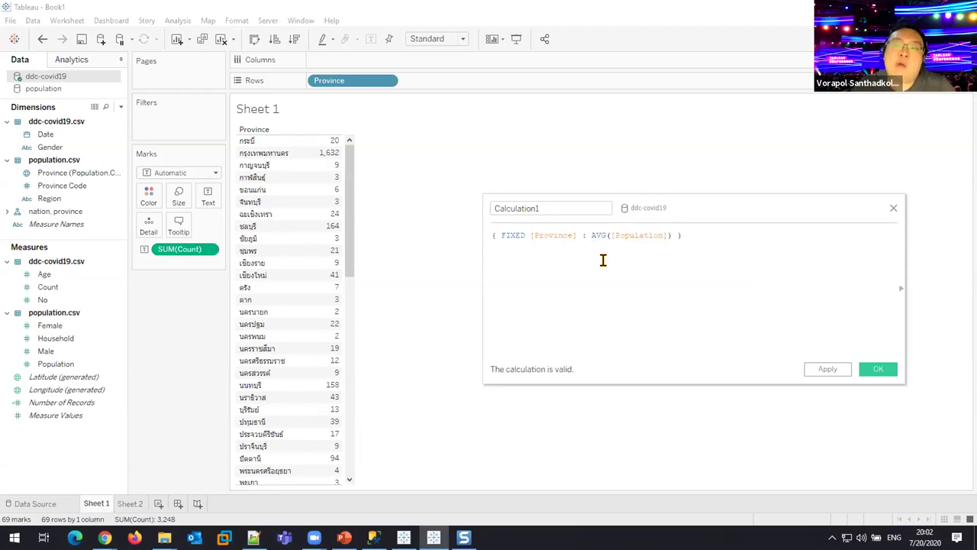
{"action": "left_click", "coordinate": [825, 370]}
{"action": "left_click", "coordinate": [878, 370]}
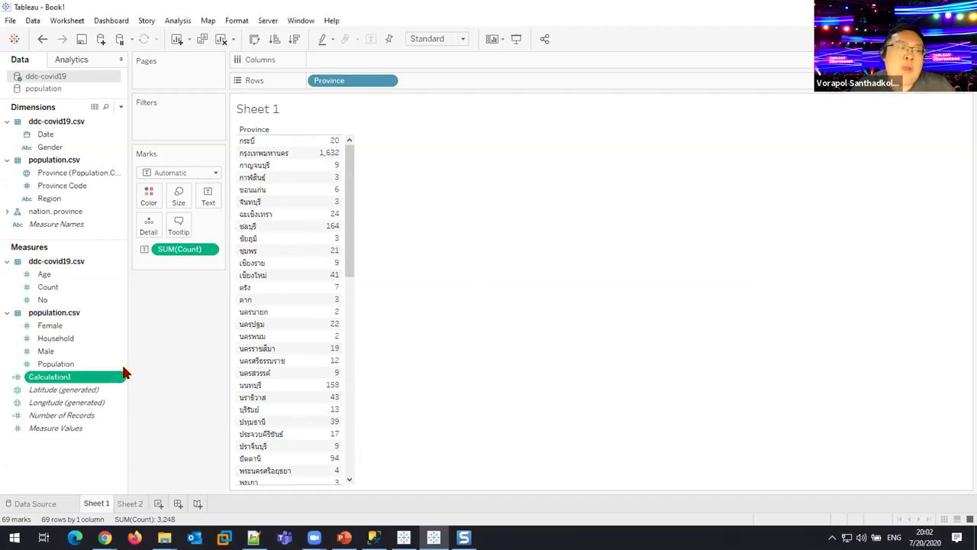
{"action": "double_click", "coordinate": [79, 378]}
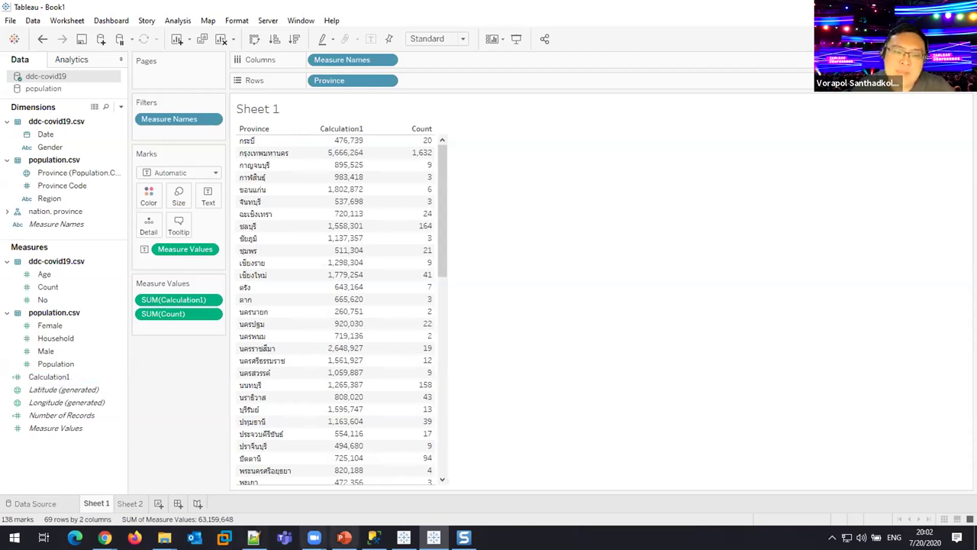
- Switch to the PowerPoint presentation and go through the asterisk problem to slide 14, "The Reason behind the star"
{"action": "left_click", "coordinate": [344, 538]}
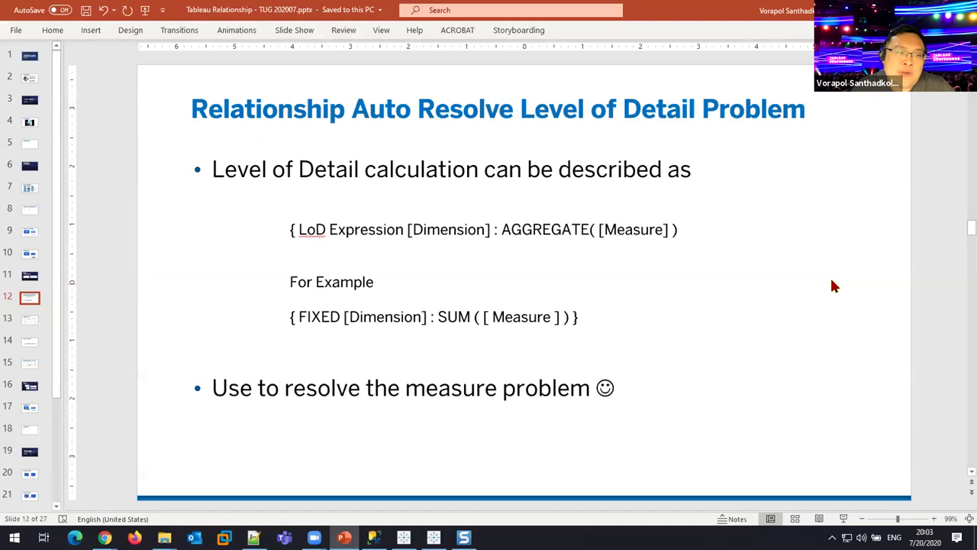
{"action": "scroll", "coordinate": [856, 254], "scroll_direction": "down", "scroll_amount": 1}
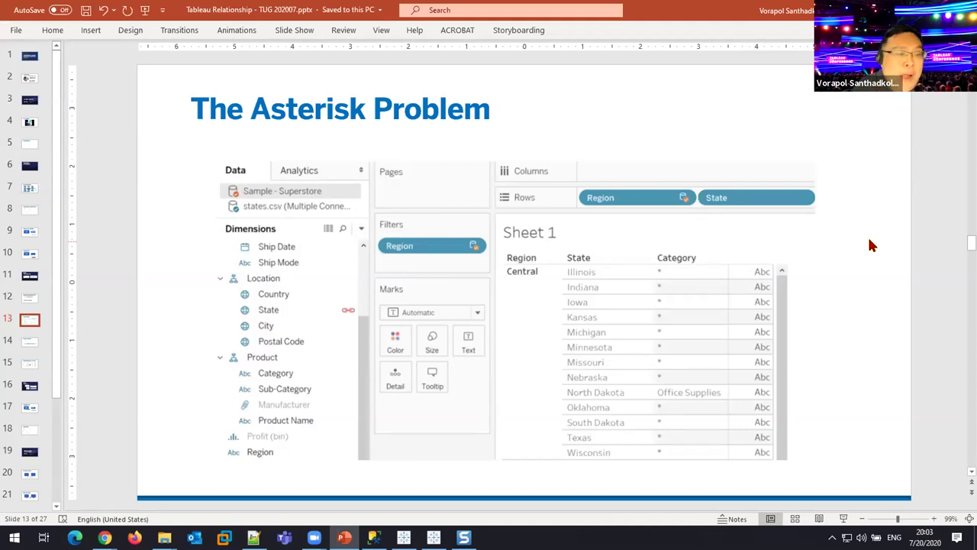
{"action": "key", "text": "Down"}
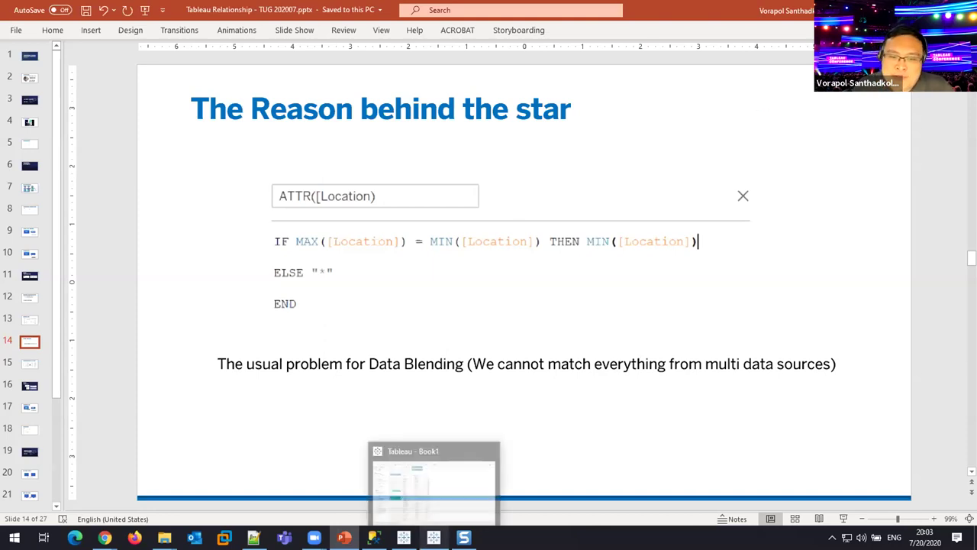
- Switch to the Tableau workbook with the related tables and sort the provinces in descending order of Count
{"action": "left_click", "coordinate": [433, 537]}
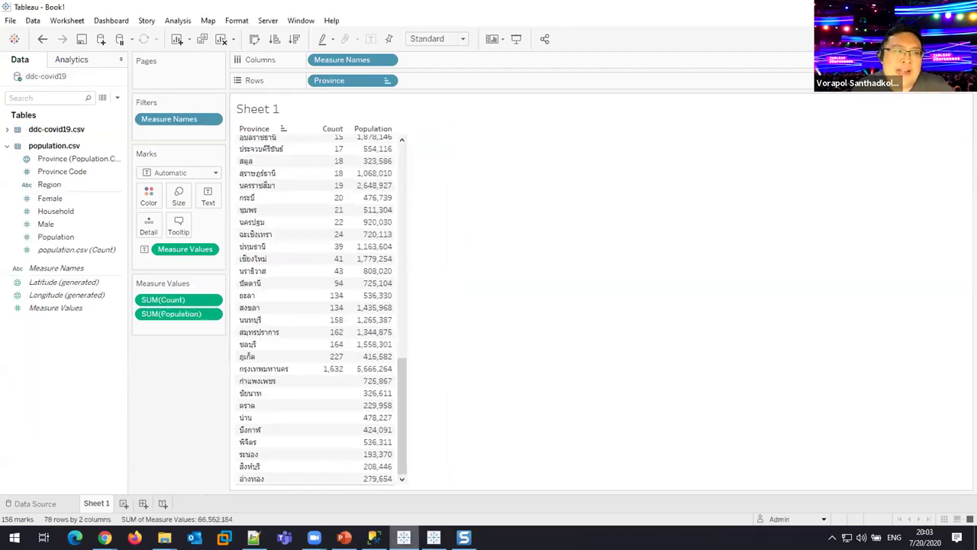
{"action": "scroll", "coordinate": [375, 290], "scroll_direction": "up", "scroll_amount": 10}
{"action": "left_click", "coordinate": [337, 130]}
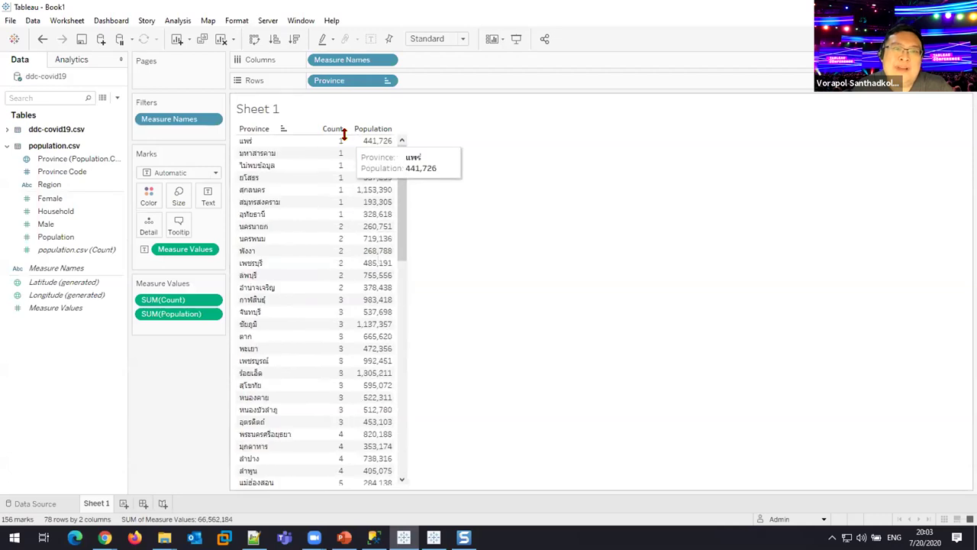
{"action": "left_click", "coordinate": [336, 130]}
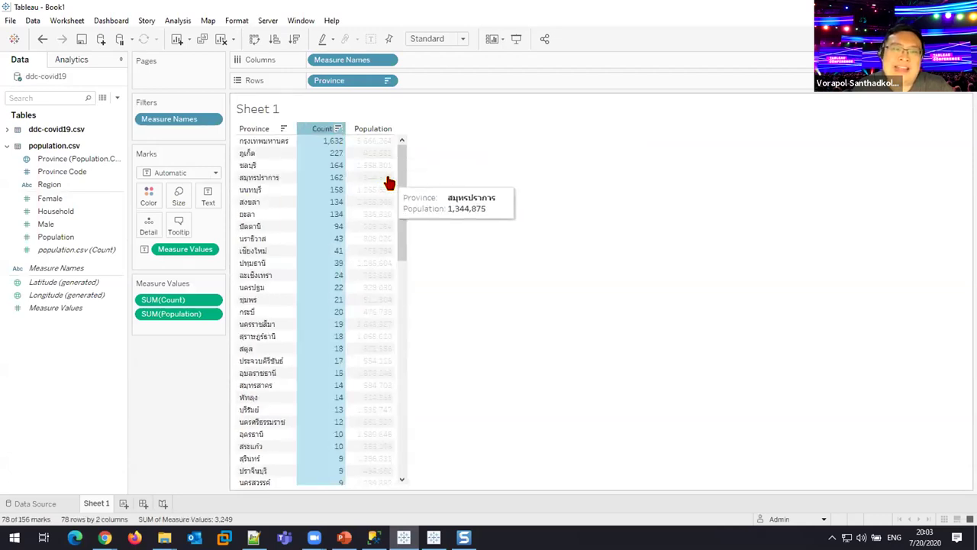
{"action": "left_click", "coordinate": [488, 170]}
- Expand the ddc-covid19.csv fields and add Gender to the rows after Province
{"action": "left_click", "coordinate": [6, 129]}
{"action": "left_click_drag", "start_coordinate": [61, 153], "coordinate": [498, 85]}
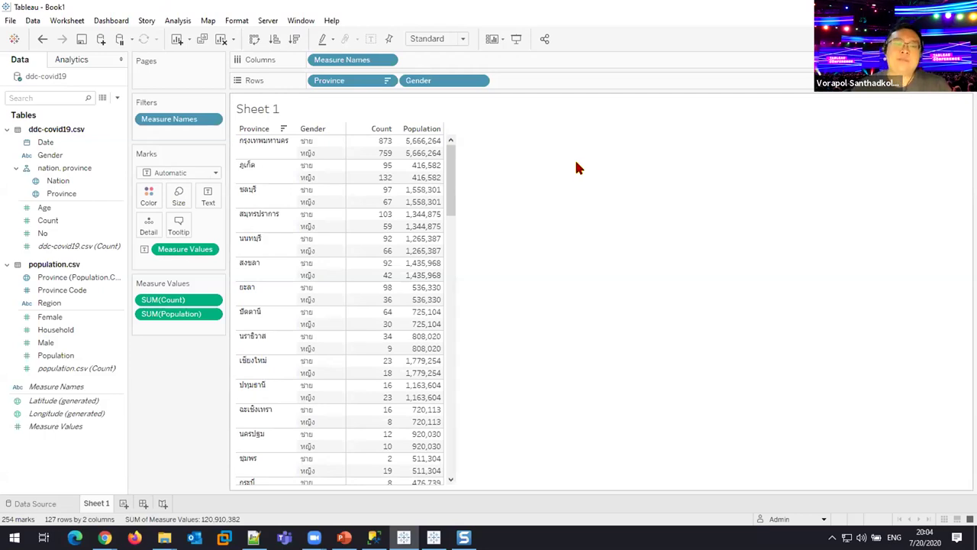
- Switch to the PowerPoint presentation and show slide 16, the Live Demo on "More Analysis Use Case"
{"action": "mouse_move", "coordinate": [345, 537]}
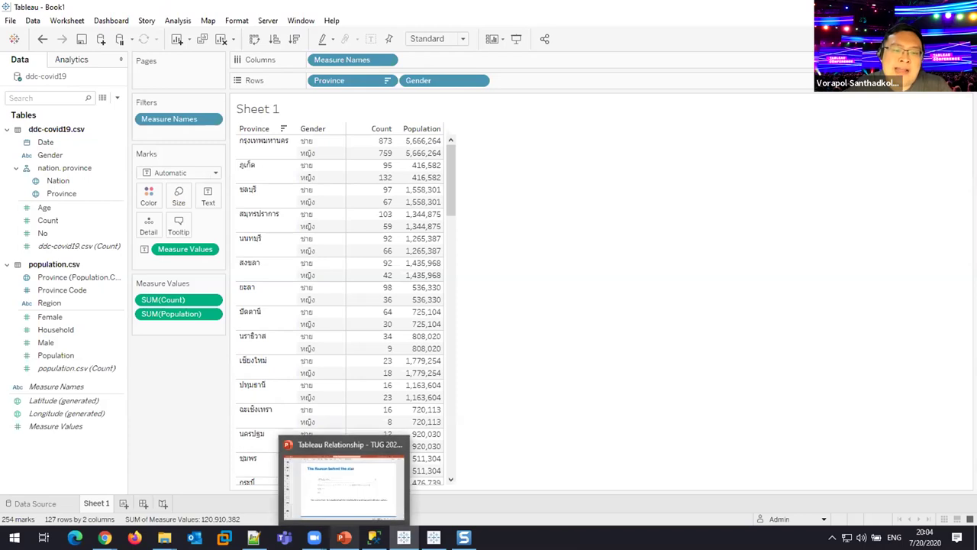
{"action": "left_click", "coordinate": [335, 489]}
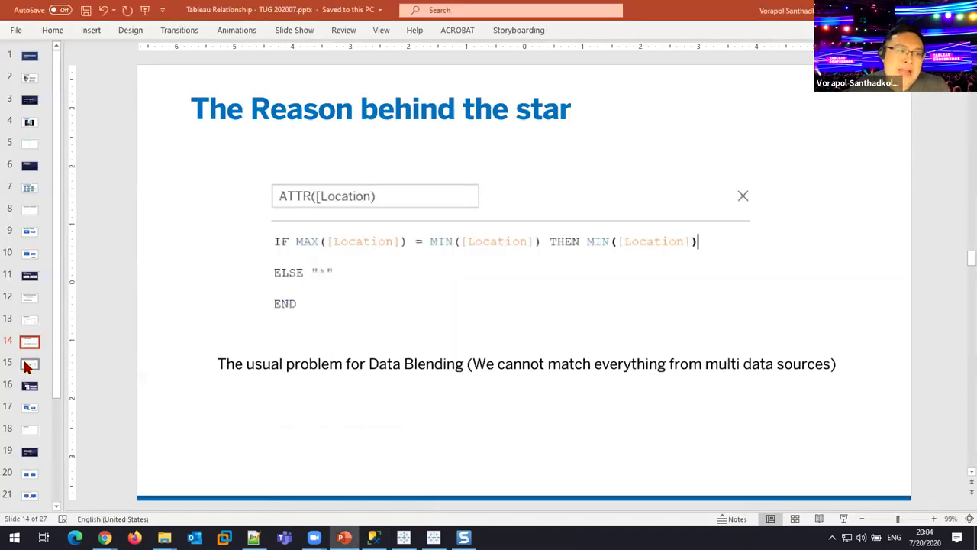
{"action": "left_click", "coordinate": [29, 385]}
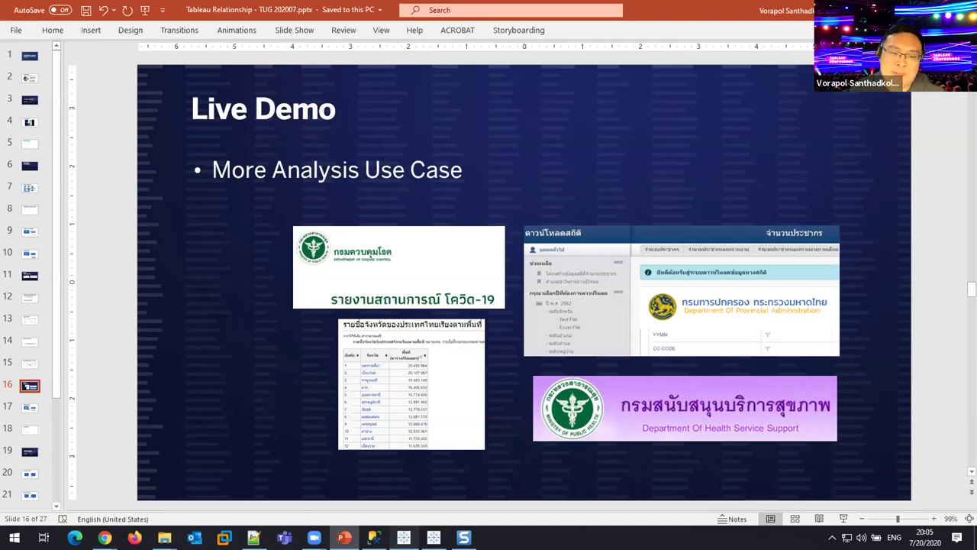
- Switch to the Tableau workbook with the related tables and create a new workbook from it
{"action": "left_click", "coordinate": [404, 538]}
{"action": "left_click", "coordinate": [11, 21]}
{"action": "left_click", "coordinate": [14, 35]}
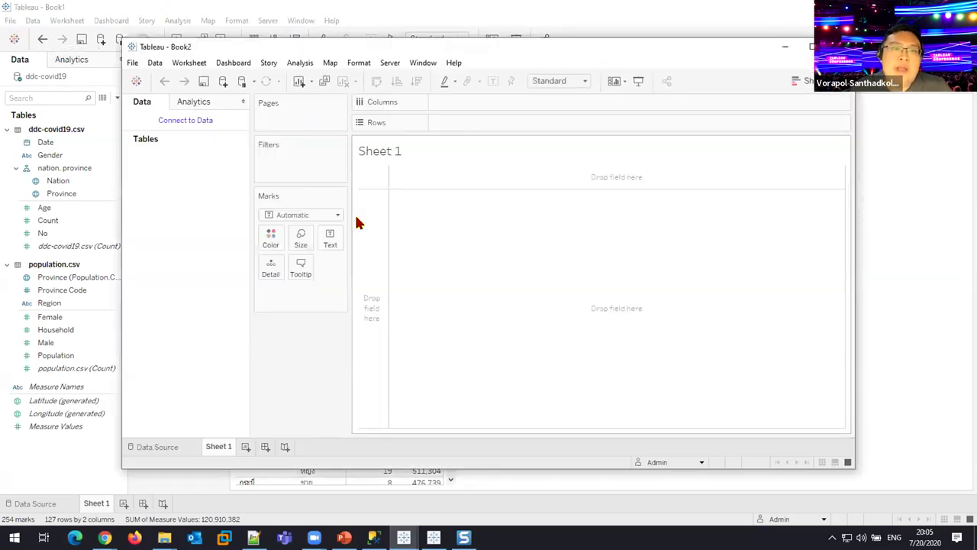
- Connect the new workbook to the text file population_gender.csv, maximize its window and enlarge the data preview
{"action": "left_click", "coordinate": [182, 122]}
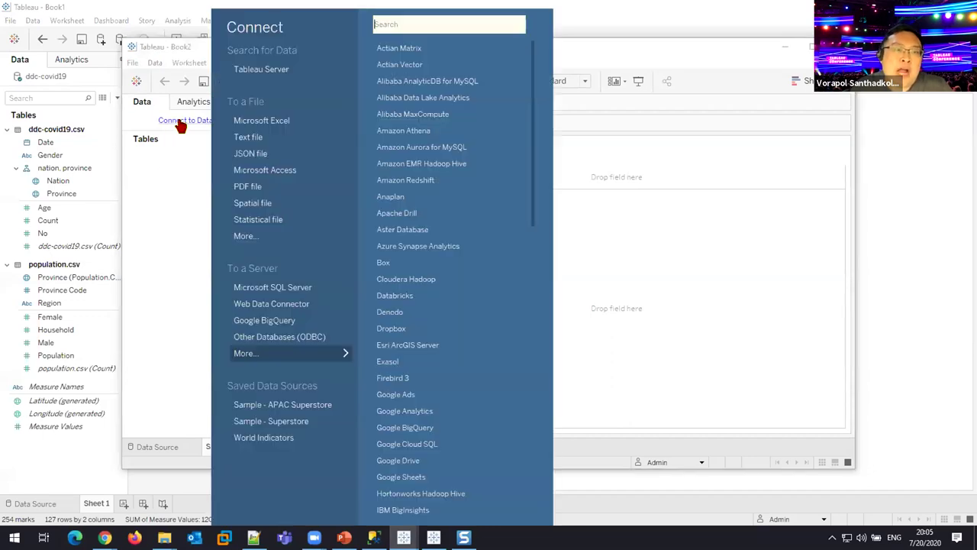
{"action": "left_click", "coordinate": [253, 136]}
{"action": "left_click", "coordinate": [319, 186]}
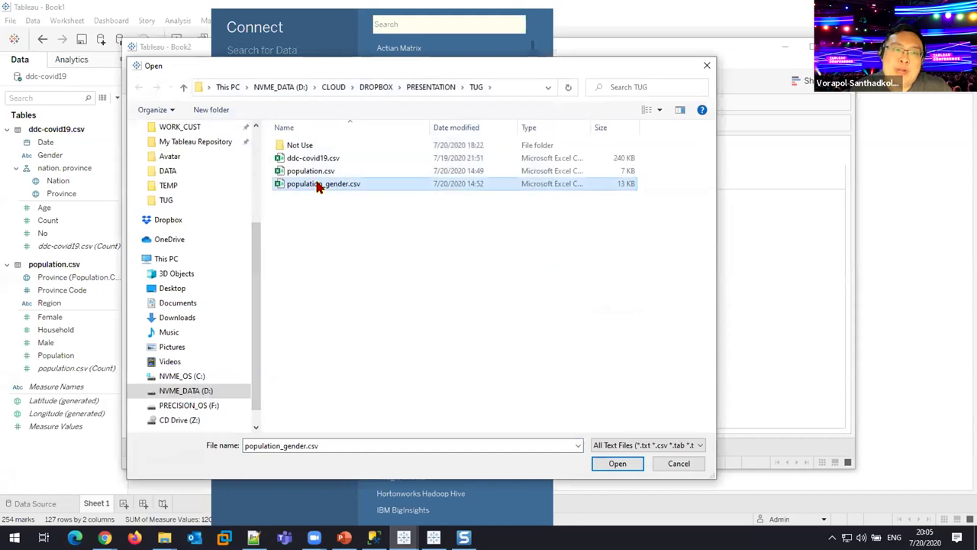
{"action": "double_click", "coordinate": [319, 187]}
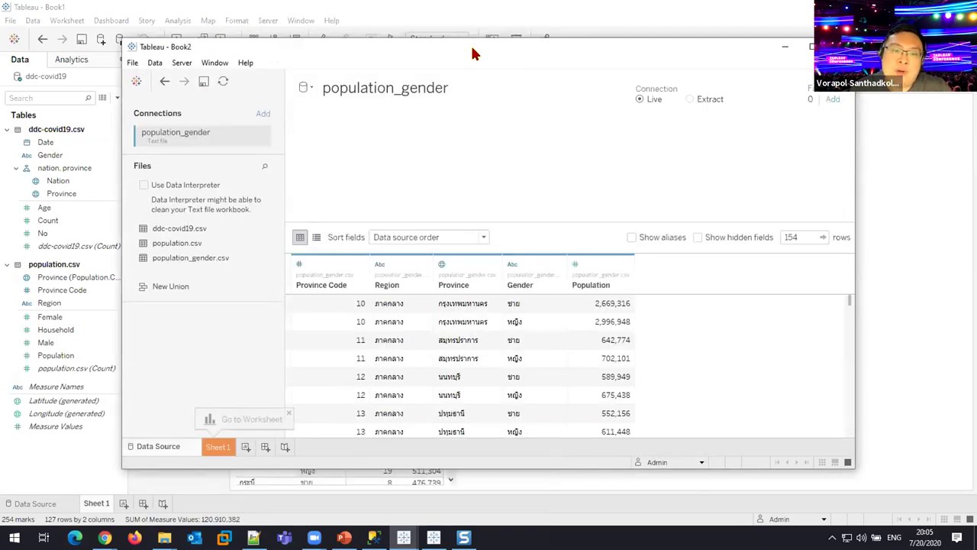
{"action": "double_click", "coordinate": [470, 43]}
{"action": "left_click_drag", "start_coordinate": [412, 218], "coordinate": [438, 122]}
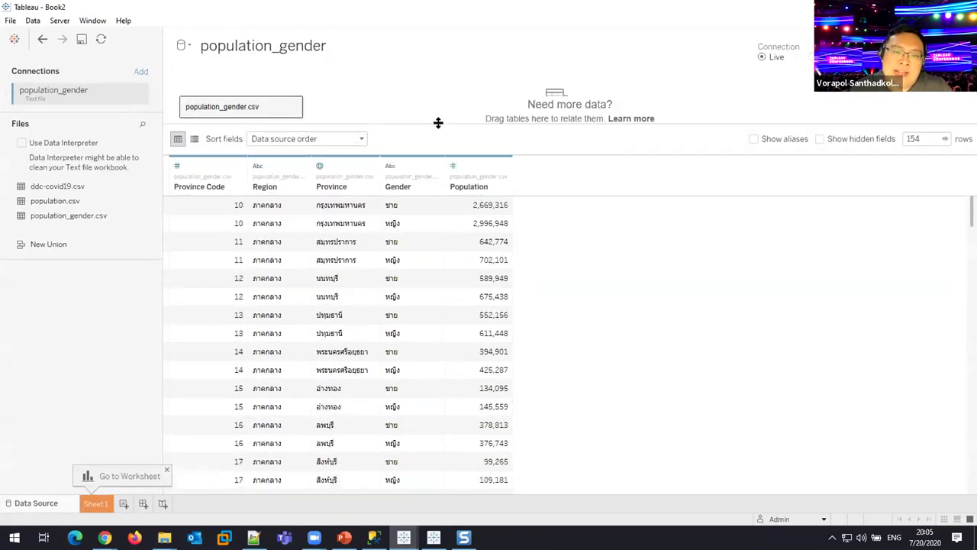
- Examine the Province Code and Region columns in the population_gender.csv preview, and shrink the preview to enlarge the canvas
{"action": "left_click", "coordinate": [212, 212]}
{"action": "left_click_drag", "start_coordinate": [211, 222], "coordinate": [192, 323]}
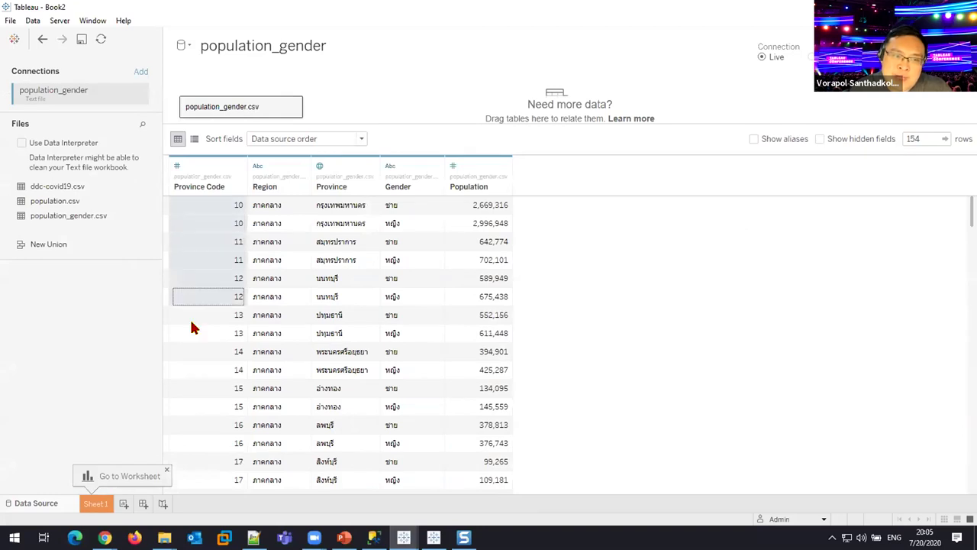
{"action": "key", "text": "Right"}
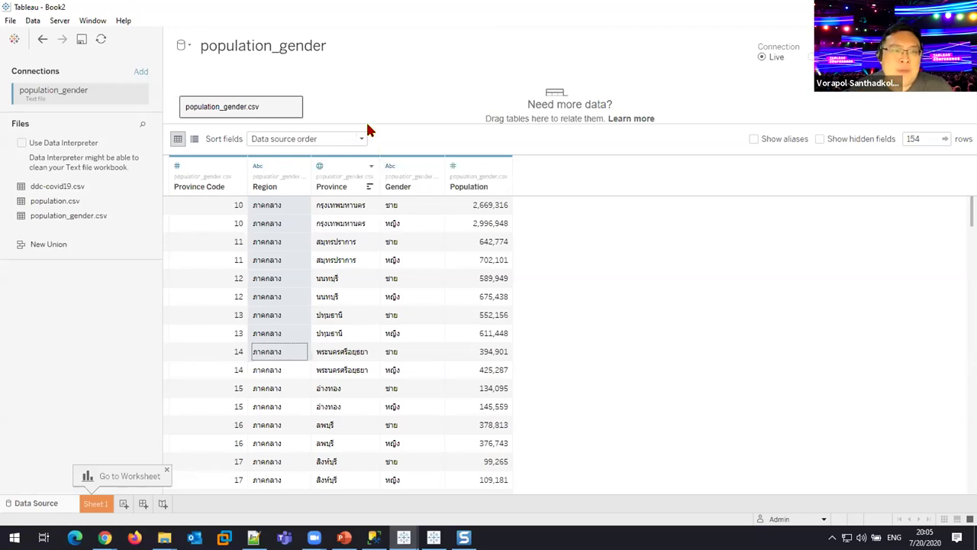
{"action": "left_click_drag", "start_coordinate": [376, 144], "coordinate": [380, 187]}
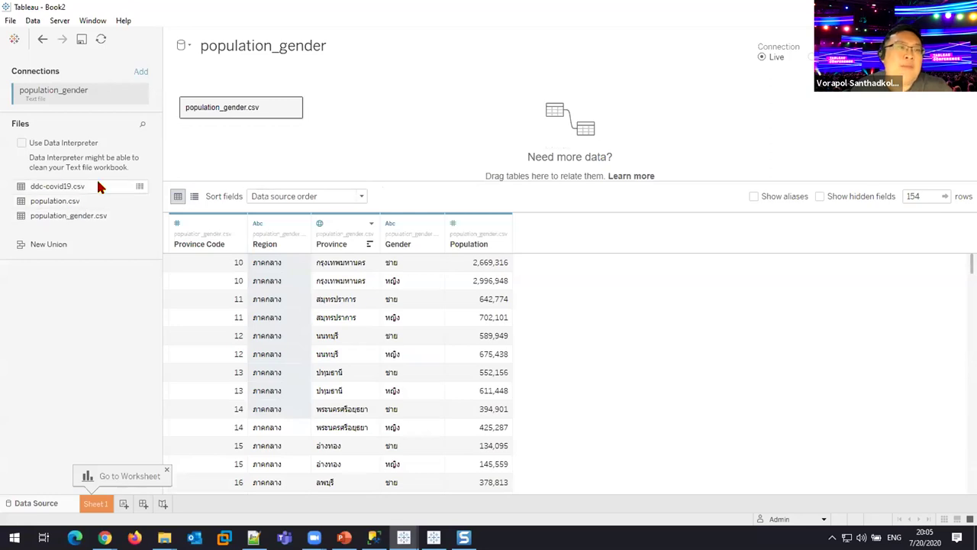
- Relate ddc-covid19.csv to population_gender.csv by matching the Province fields of both tables
{"action": "left_click_drag", "start_coordinate": [55, 187], "coordinate": [404, 116]}
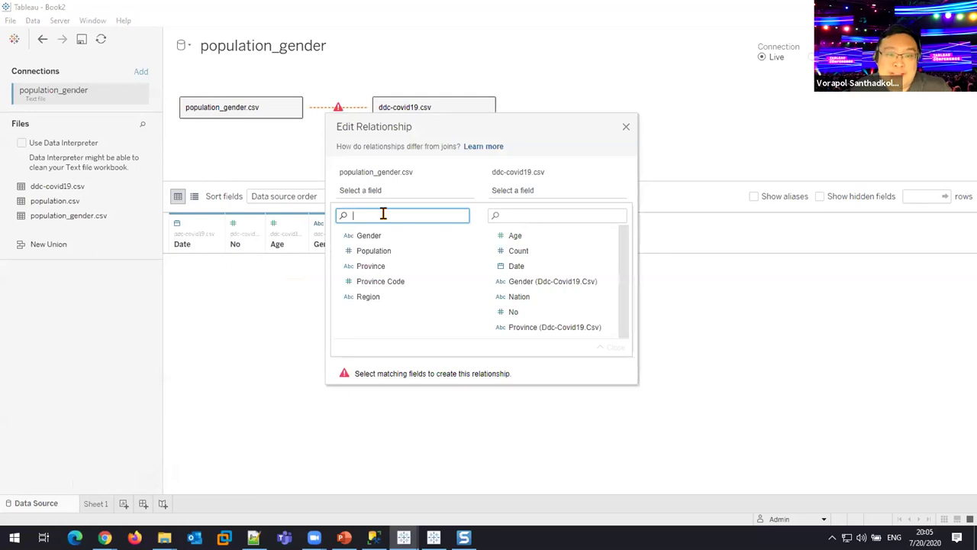
{"action": "left_click", "coordinate": [396, 267]}
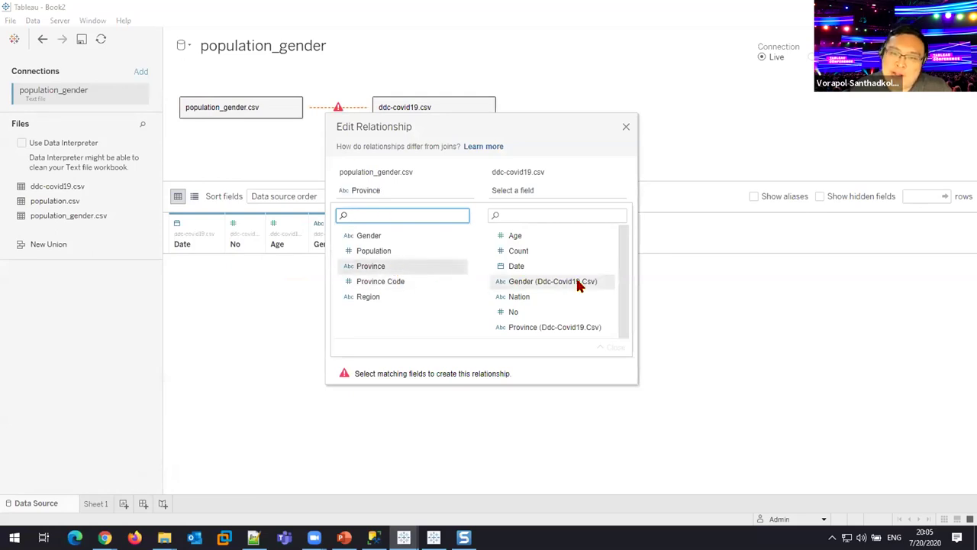
{"action": "left_click", "coordinate": [569, 326]}
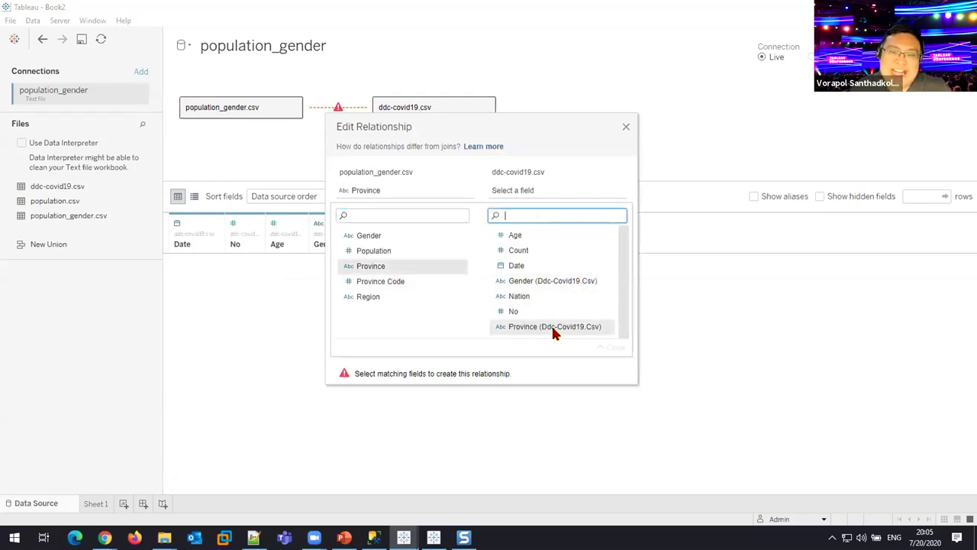
{"action": "left_click", "coordinate": [609, 347]}
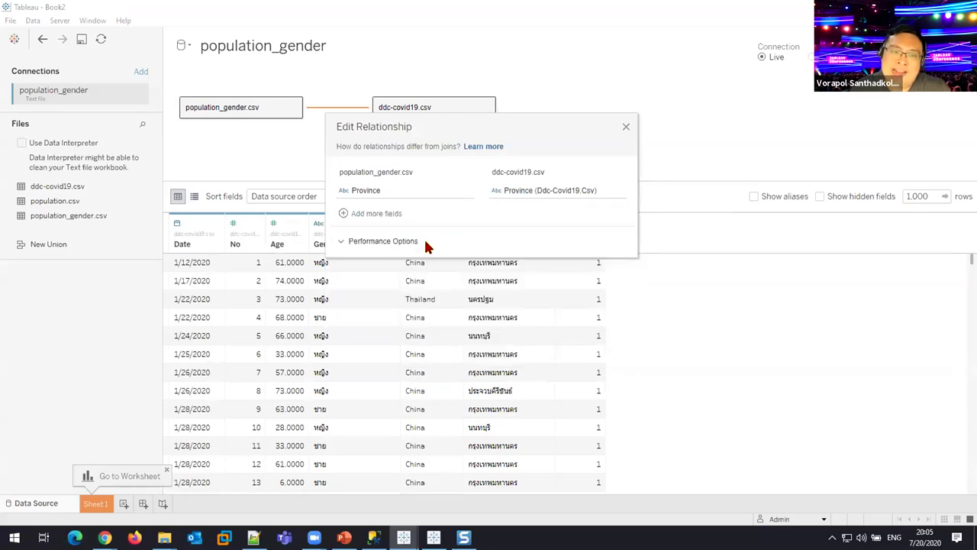
- Add Gender of both tables as a second matching pair in the relationship and close its settings
{"action": "left_click", "coordinate": [395, 216]}
{"action": "left_click", "coordinate": [399, 251]}
{"action": "left_click", "coordinate": [572, 300]}
{"action": "left_click", "coordinate": [611, 365]}
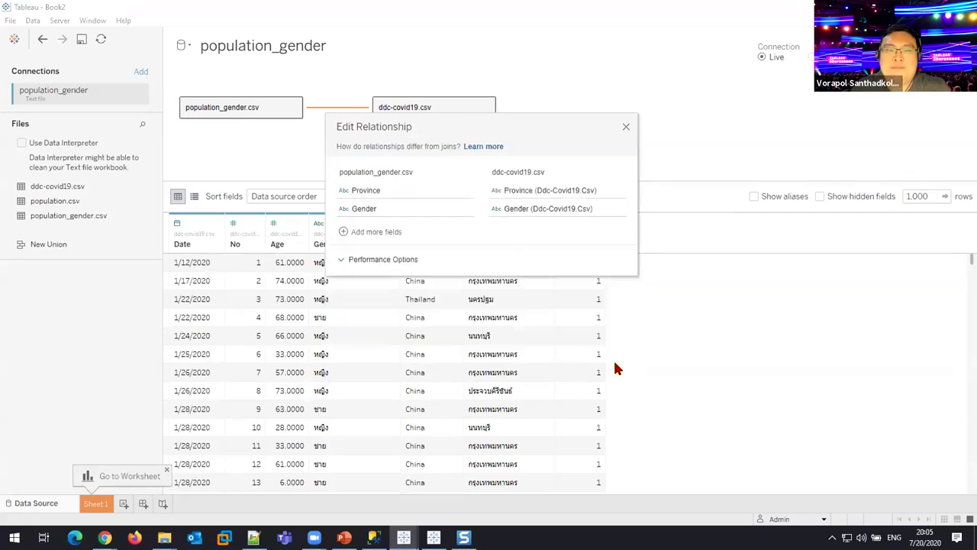
{"action": "left_click", "coordinate": [626, 127]}
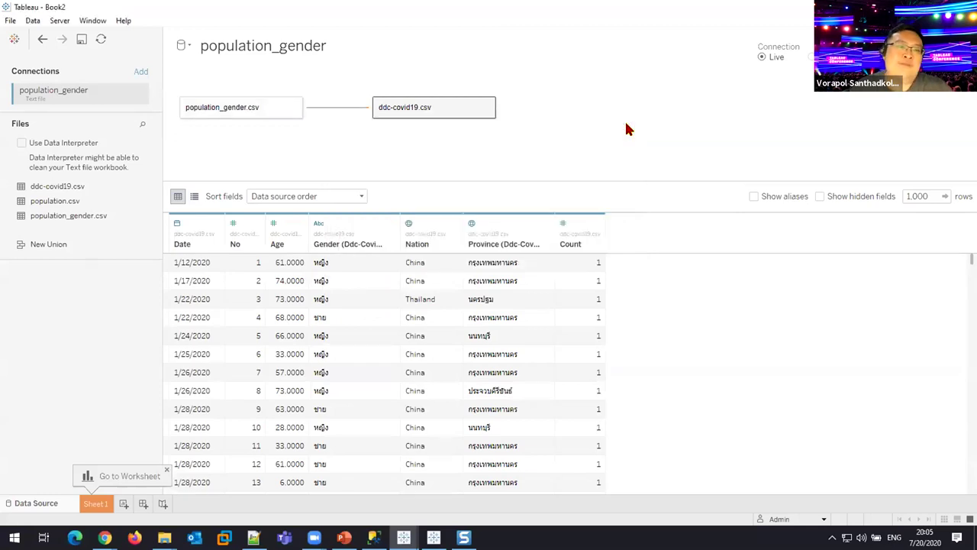
- On Sheet 1, build a table of Count and Population with Province and Gender from population_gender.csv in the rows
{"action": "left_click", "coordinate": [102, 505]}
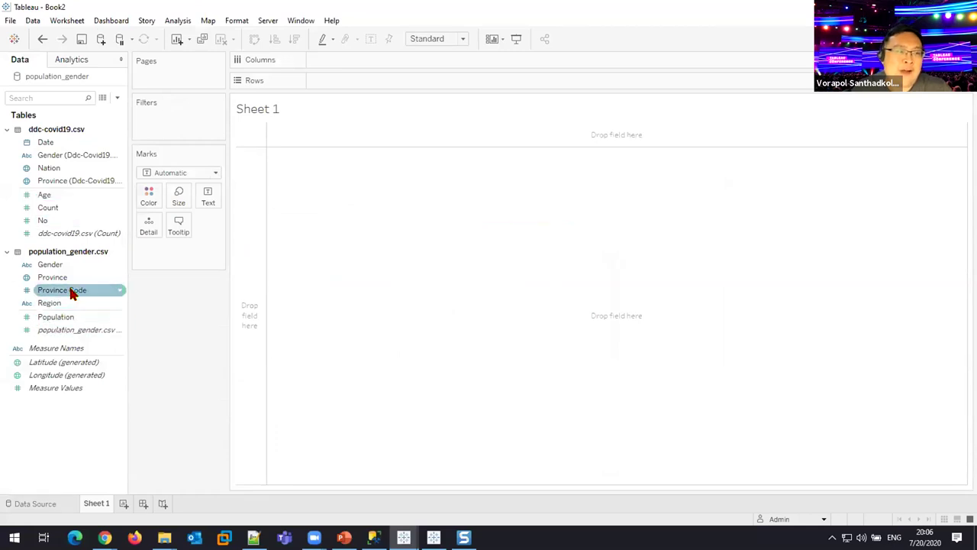
{"action": "left_click_drag", "start_coordinate": [74, 278], "coordinate": [376, 80]}
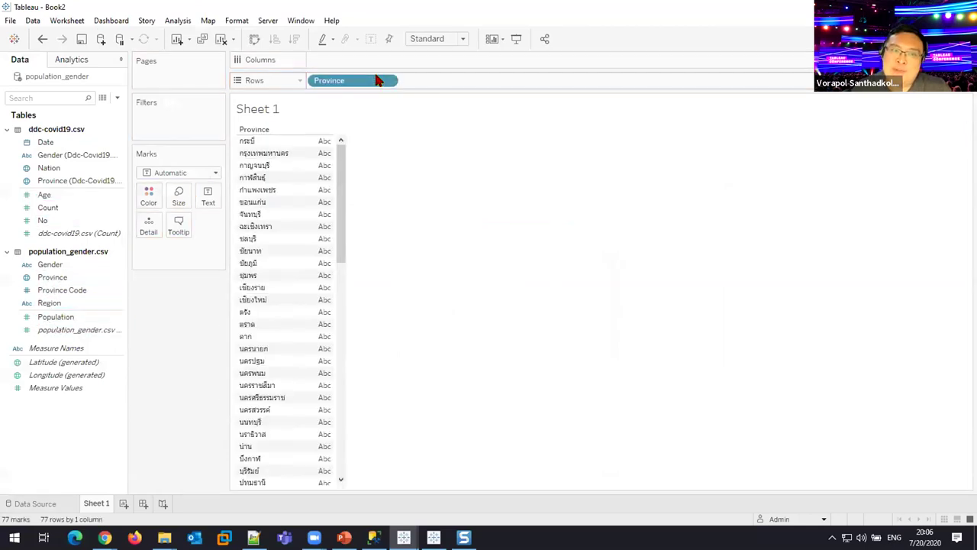
{"action": "left_click", "coordinate": [72, 265]}
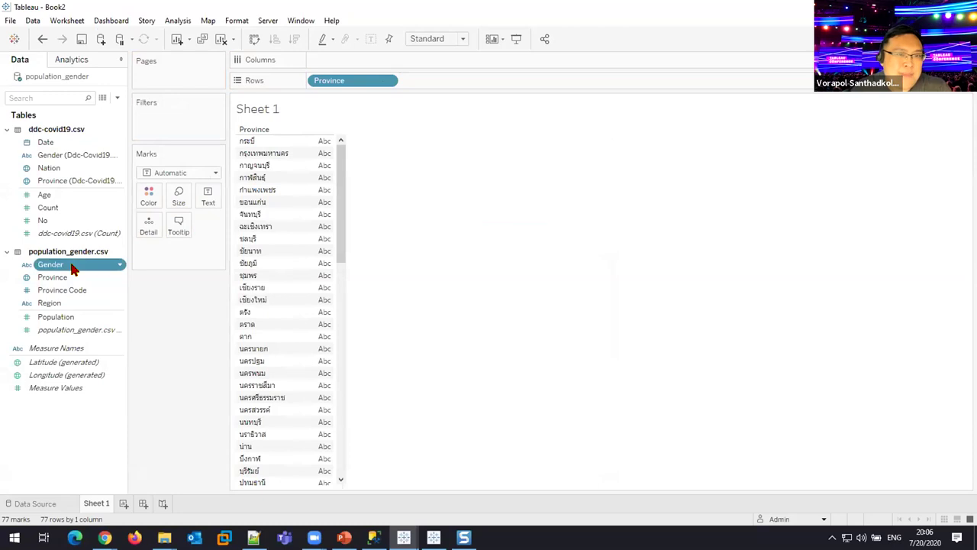
{"action": "double_click", "coordinate": [72, 265]}
{"action": "left_click_drag", "start_coordinate": [327, 60], "coordinate": [423, 83]}
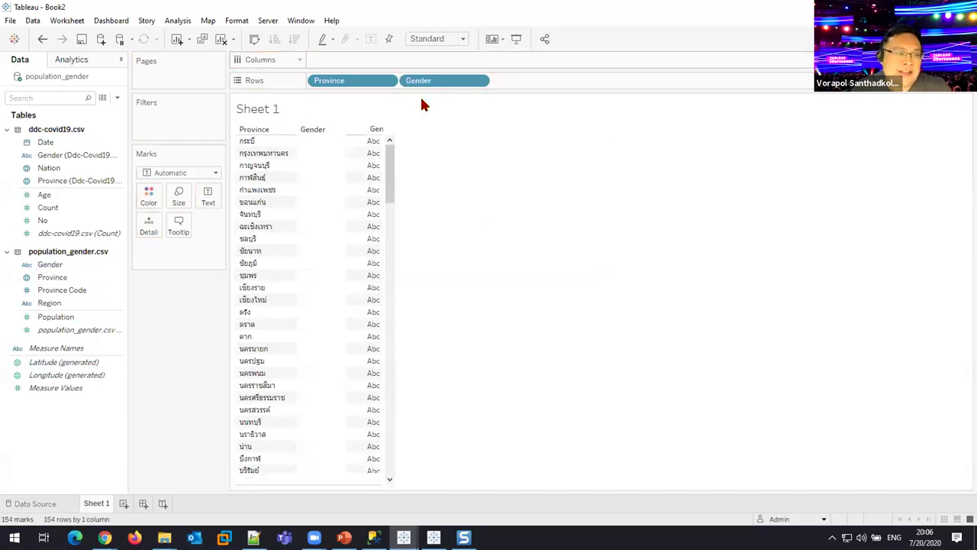
{"action": "double_click", "coordinate": [86, 212]}
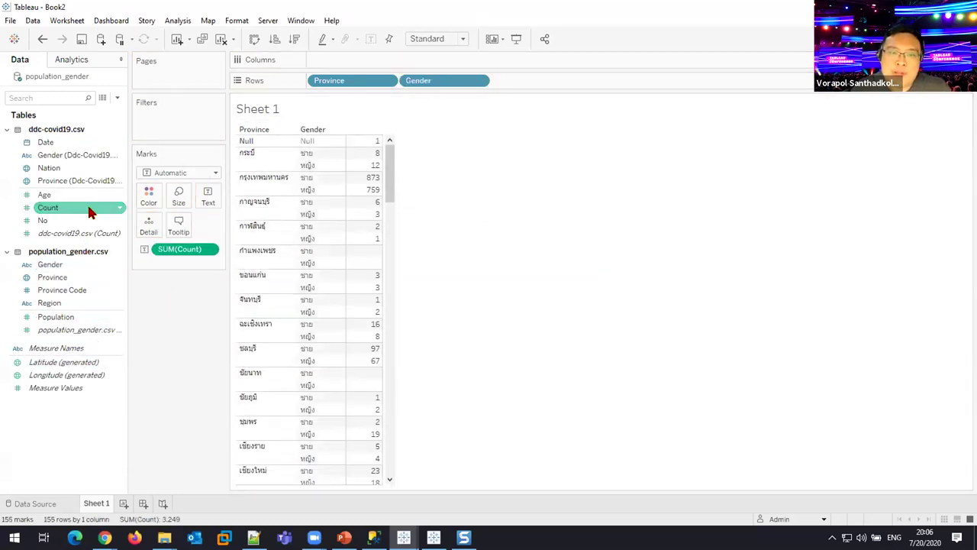
{"action": "double_click", "coordinate": [67, 319]}
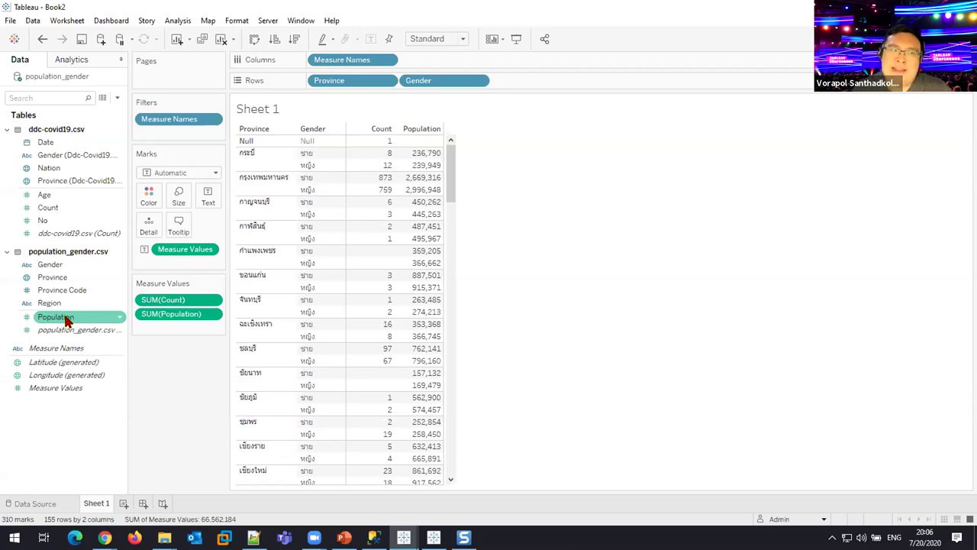
- Reopen the population_gender data source for editing and open hospital.xlsx from the TUG folder in Excel
{"action": "right_click", "coordinate": [53, 75]}
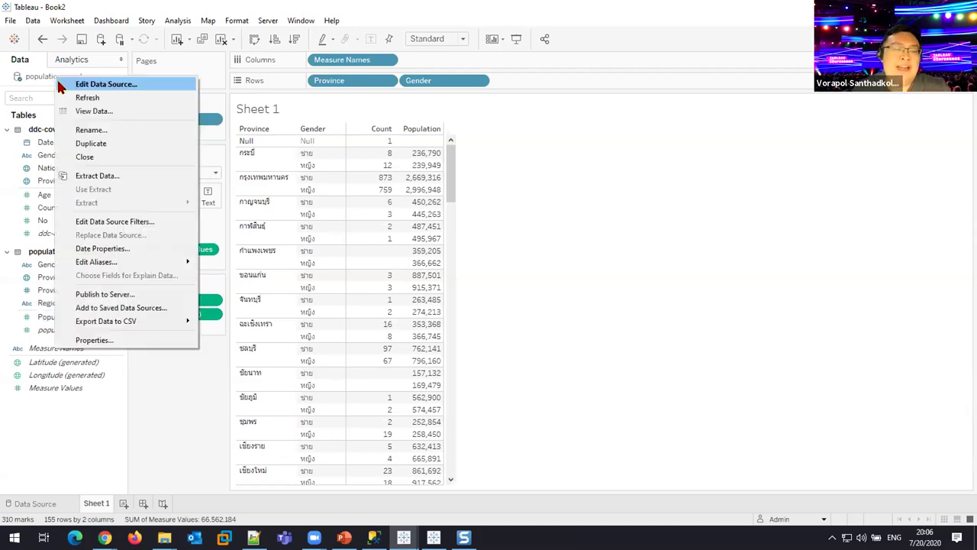
{"action": "left_click", "coordinate": [88, 81]}
{"action": "mouse_move", "coordinate": [164, 538]}
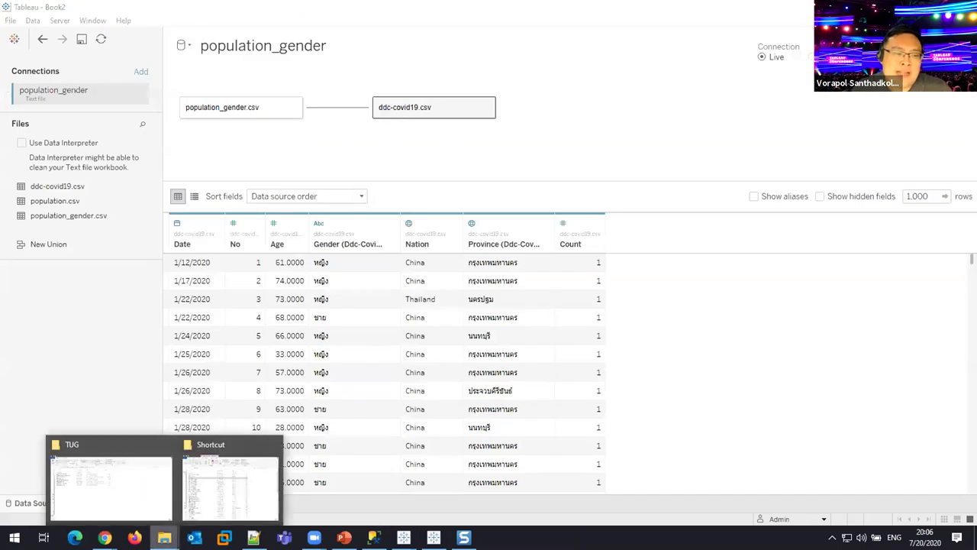
{"action": "left_click", "coordinate": [135, 484]}
{"action": "double_click", "coordinate": [86, 187]}
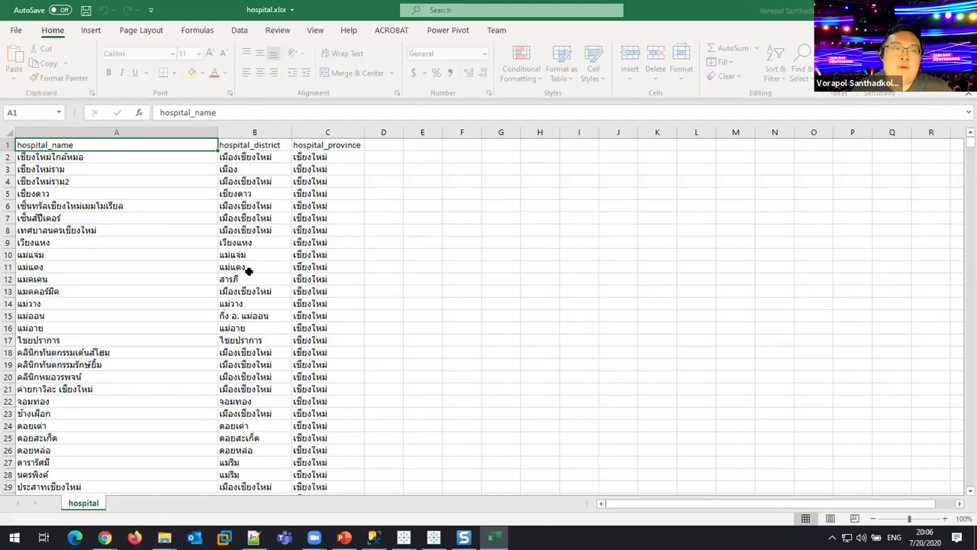
- Examine the hospital rows by district and province in hospital.xlsx, especially the hospital_province column
{"action": "left_click_drag", "start_coordinate": [339, 155], "coordinate": [347, 391]}
{"action": "left_click", "coordinate": [328, 471]}
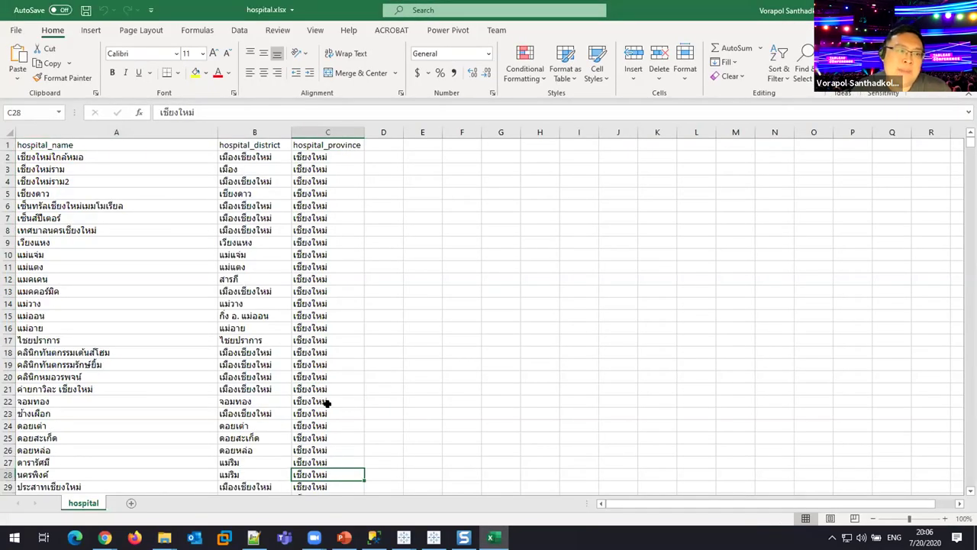
{"action": "scroll", "coordinate": [328, 400], "scroll_direction": "down", "scroll_amount": 10}
{"action": "scroll", "coordinate": [327, 400], "scroll_direction": "down", "scroll_amount": 18}
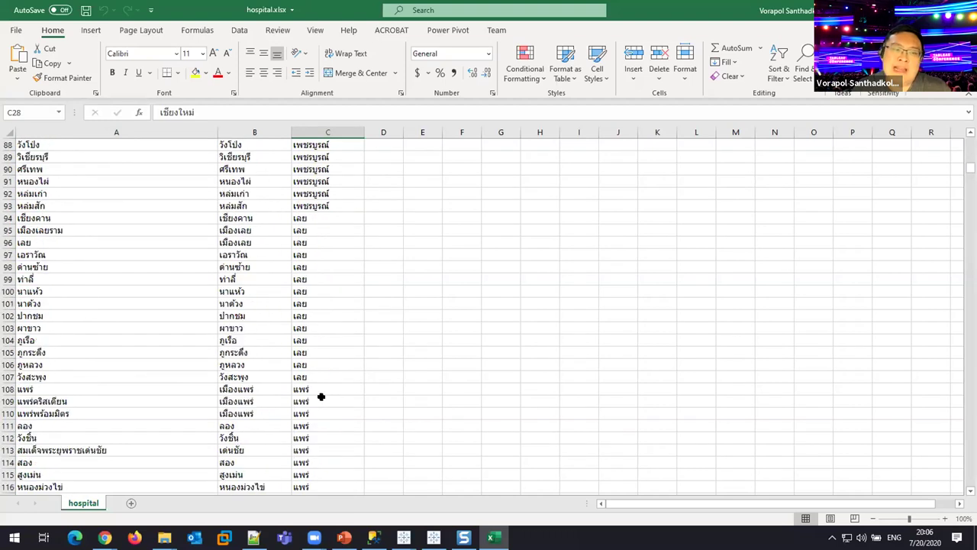
{"action": "scroll", "coordinate": [319, 396], "scroll_direction": "down", "scroll_amount": 20}
{"action": "scroll", "coordinate": [320, 396], "scroll_direction": "down", "scroll_amount": 20}
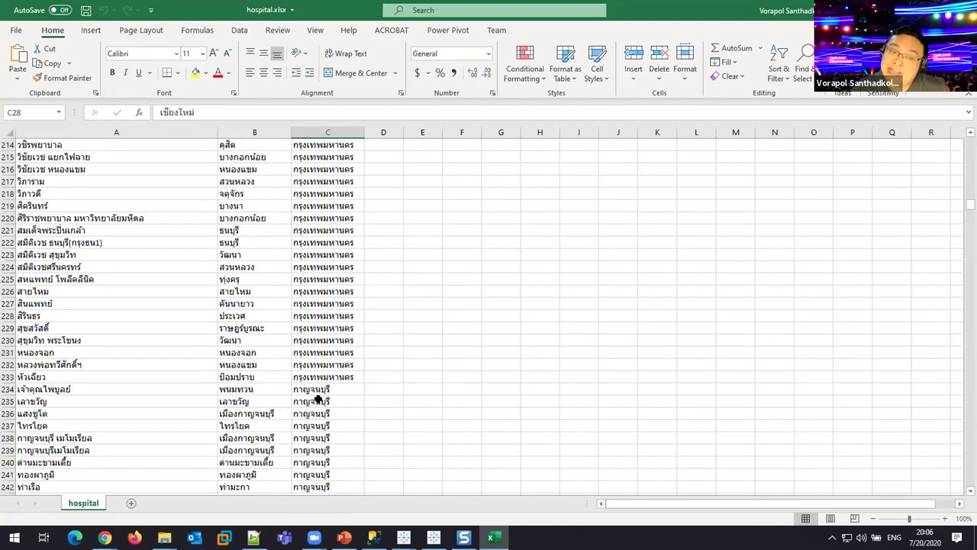
{"action": "scroll", "coordinate": [318, 398], "scroll_direction": "down", "scroll_amount": 2}
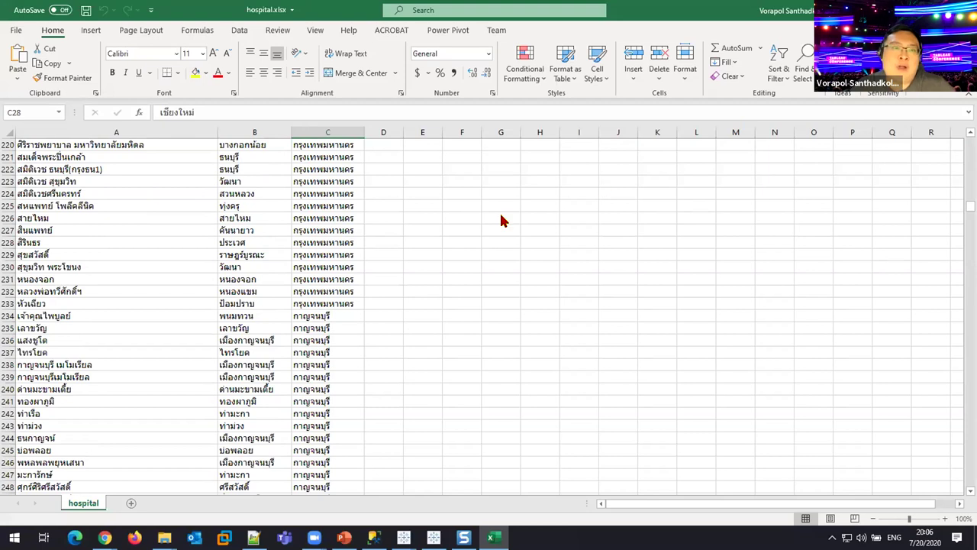
{"action": "key", "text": "alt+Tab"}
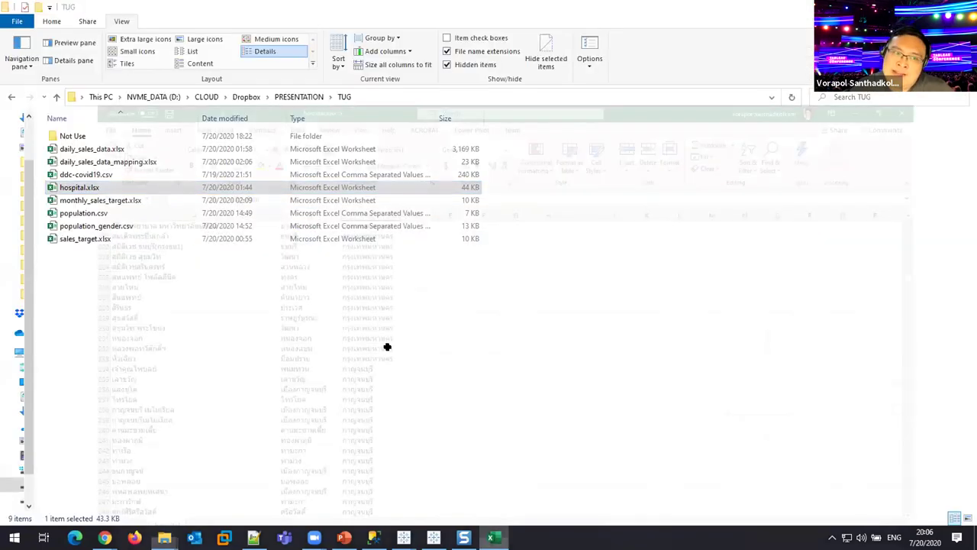
{"action": "key", "text": "alt+Tab"}
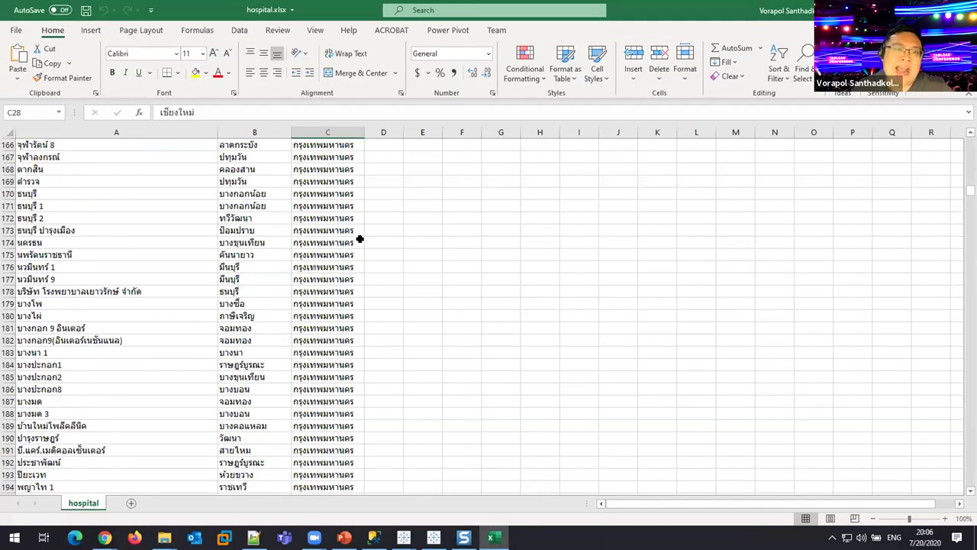
{"action": "scroll", "coordinate": [356, 240], "scroll_direction": "up", "scroll_amount": 20}
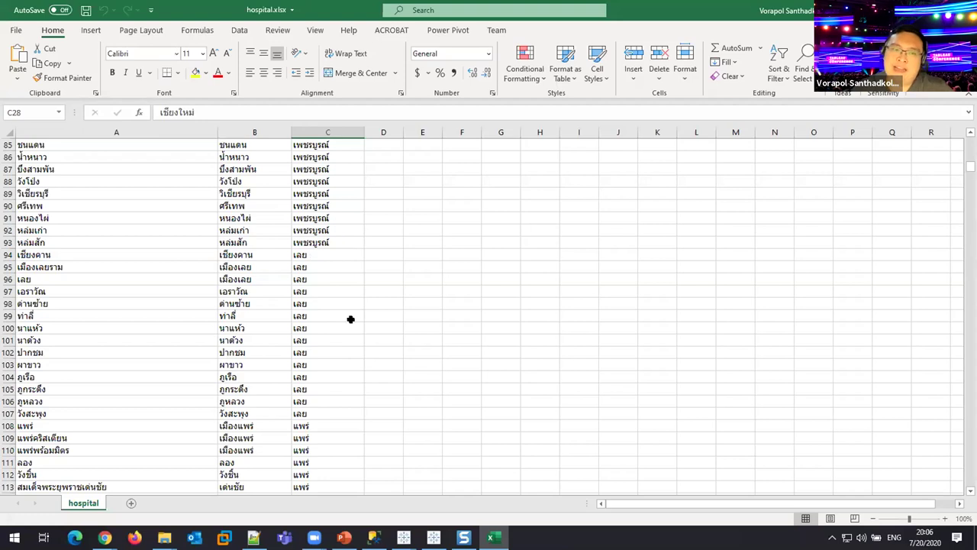
{"action": "scroll", "coordinate": [352, 319], "scroll_direction": "up", "scroll_amount": 20}
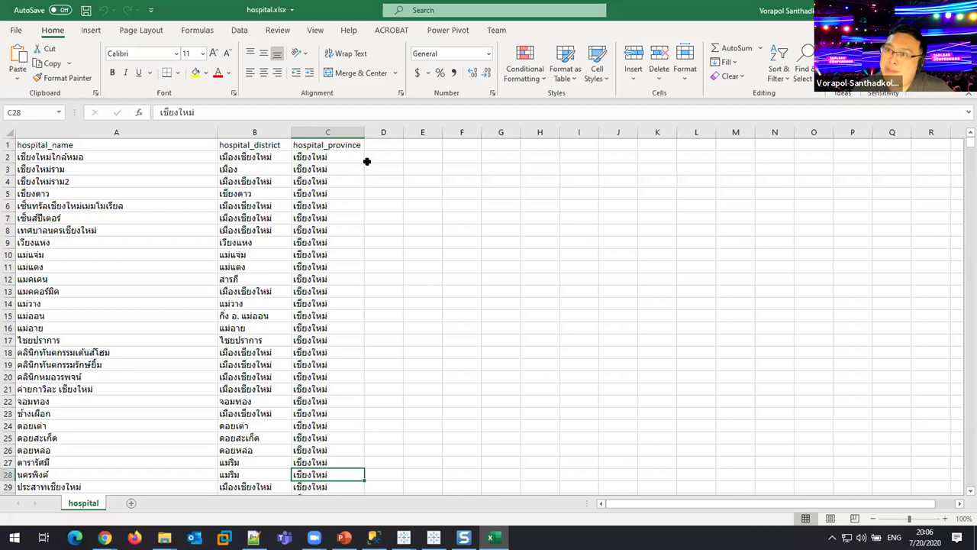
- Switch back to the Tableau Book2 workbook and add a Microsoft Excel connection to hospital.xlsx
{"action": "key", "text": "alt+Tab"}
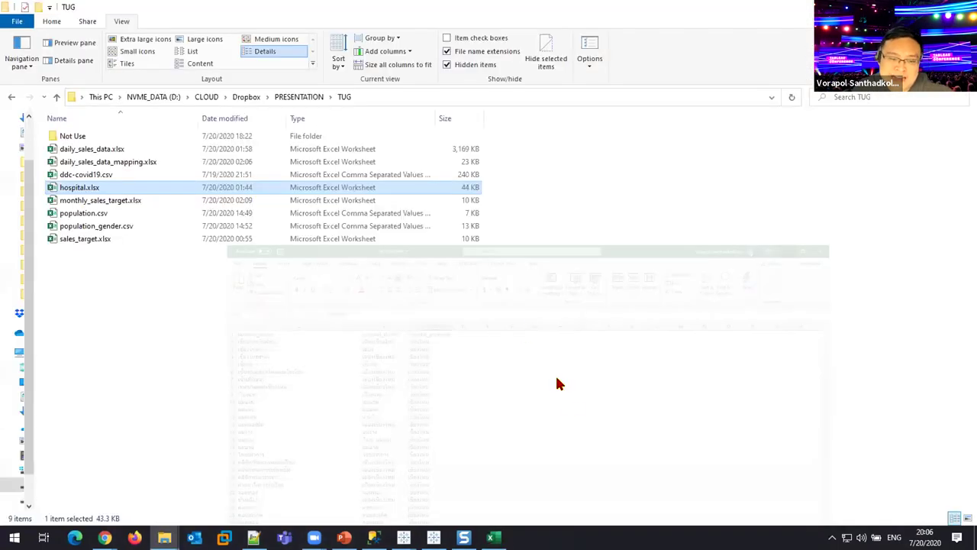
{"action": "mouse_move", "coordinate": [434, 537]}
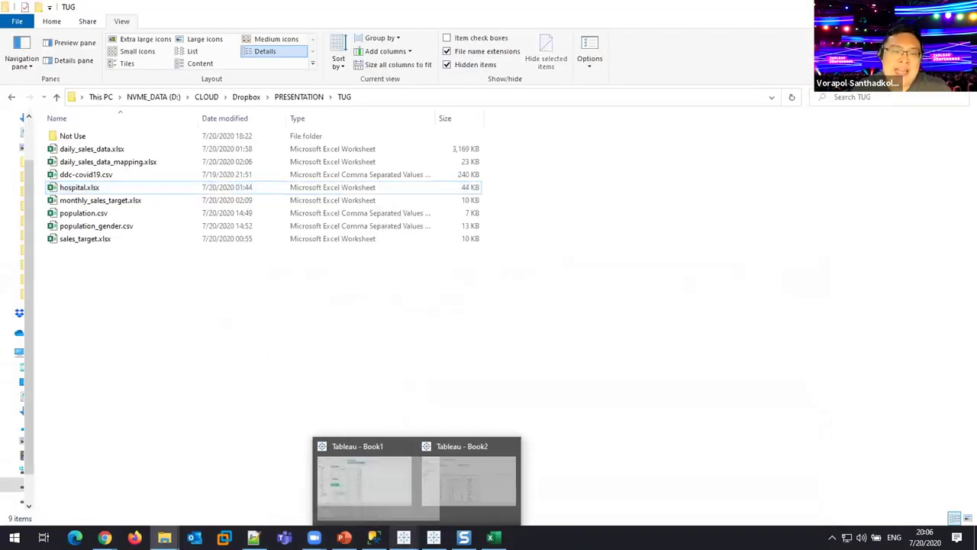
{"action": "left_click", "coordinate": [476, 497]}
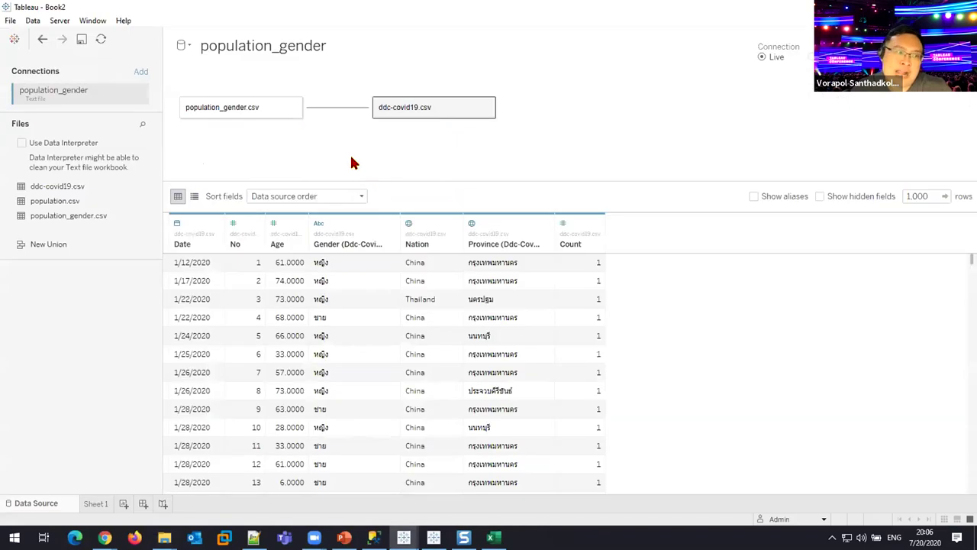
{"action": "left_click", "coordinate": [141, 71]}
{"action": "left_click", "coordinate": [242, 171]}
{"action": "double_click", "coordinate": [201, 140]}
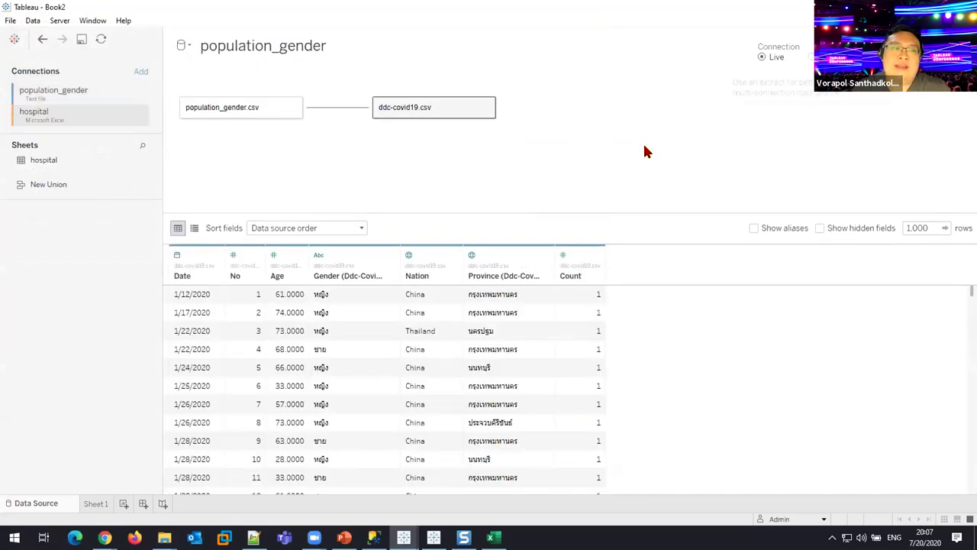
- Relate the hospital sheet to population_gender.csv by matching Province with Hospital Province, and add a new worksheet
{"action": "left_click_drag", "start_coordinate": [23, 159], "coordinate": [242, 180]}
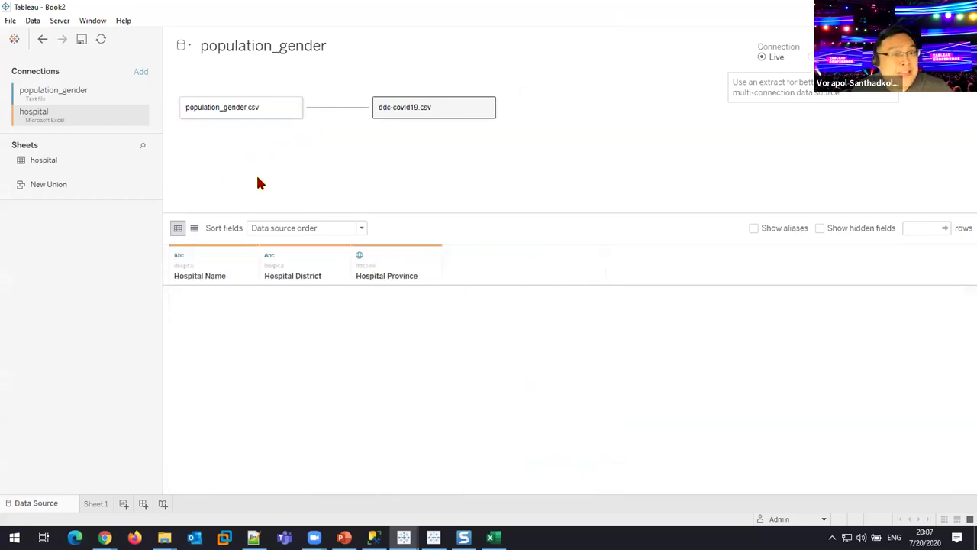
{"action": "left_click", "coordinate": [393, 266]}
{"action": "left_click", "coordinate": [533, 268]}
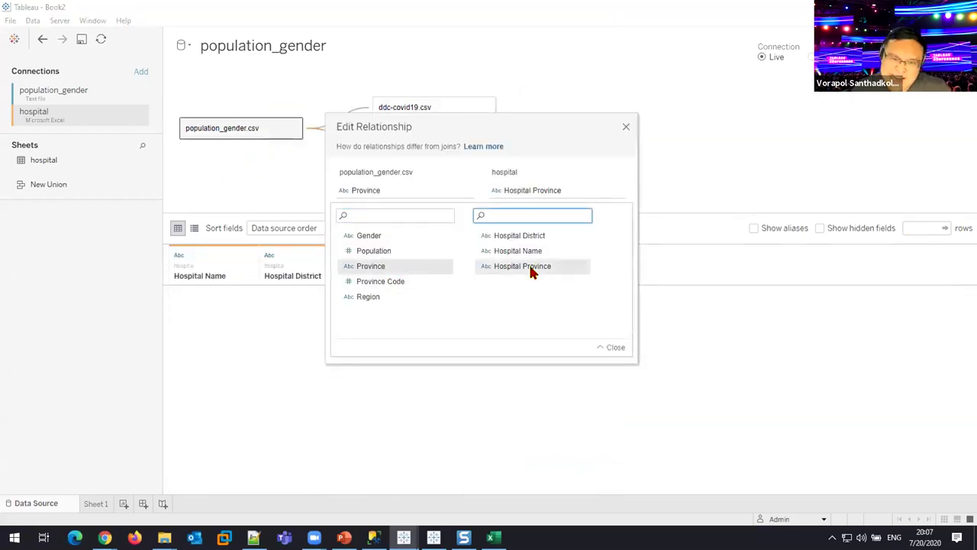
{"action": "left_click", "coordinate": [615, 350]}
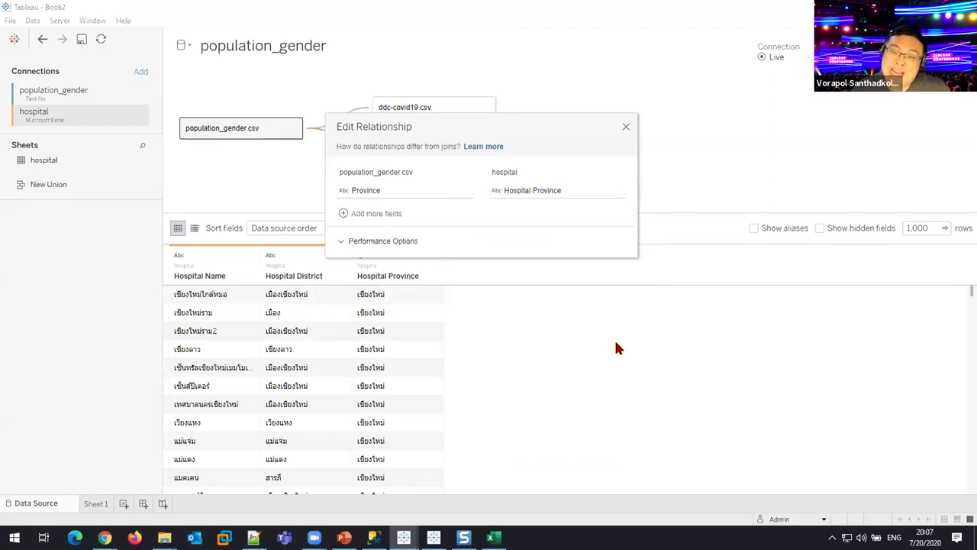
{"action": "left_click", "coordinate": [626, 127]}
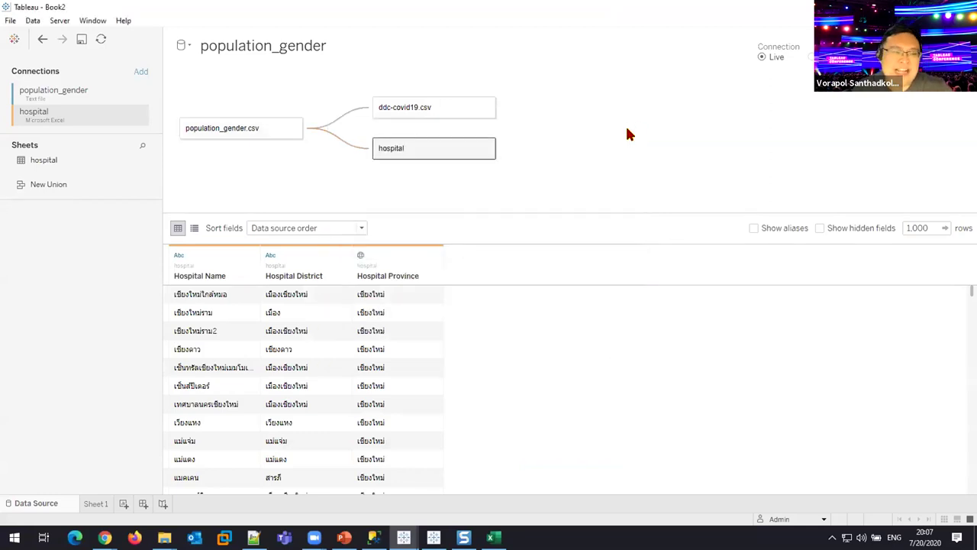
{"action": "left_click", "coordinate": [123, 503]}
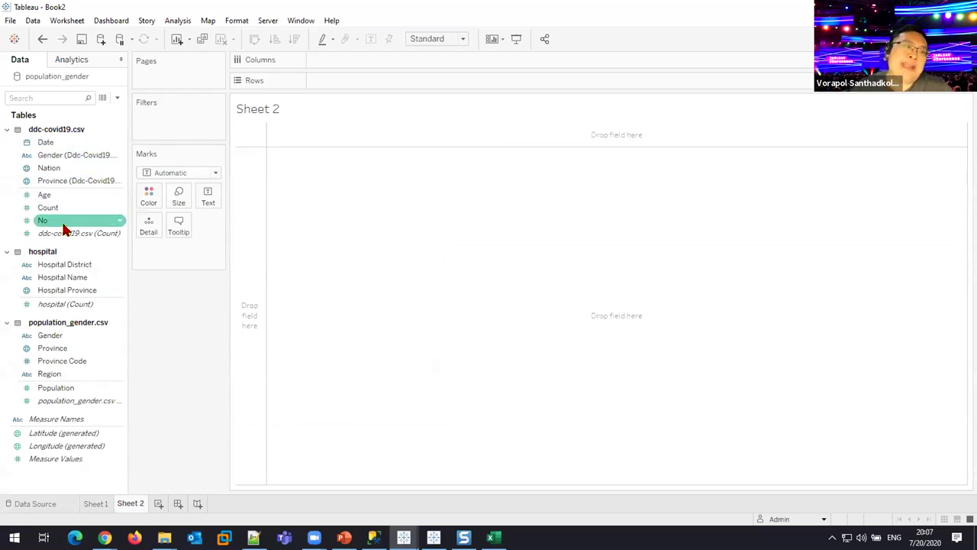
- Build a table on Sheet 2 listing each population_gender Province with the COVID-19 Count and the hospital record count
{"action": "left_click_drag", "start_coordinate": [55, 352], "coordinate": [381, 82]}
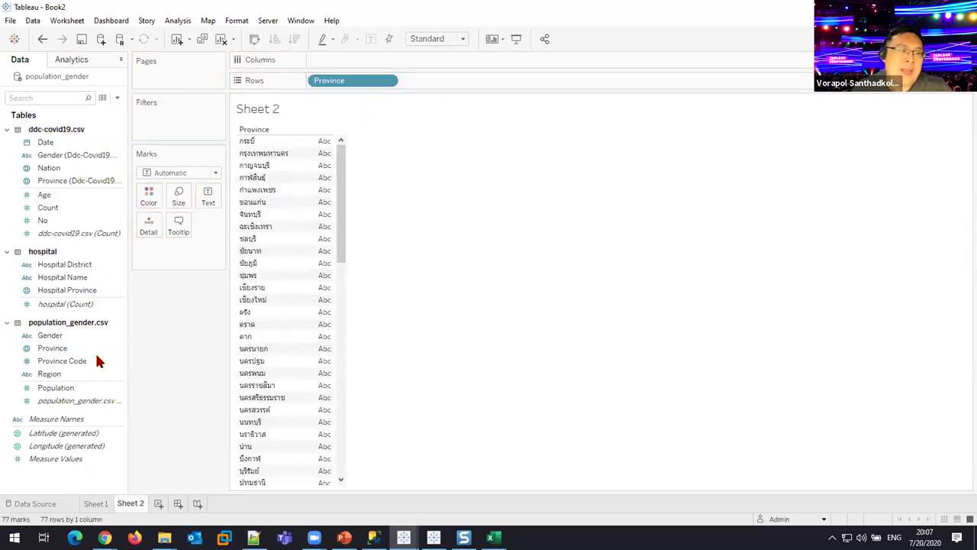
{"action": "left_click", "coordinate": [78, 389]}
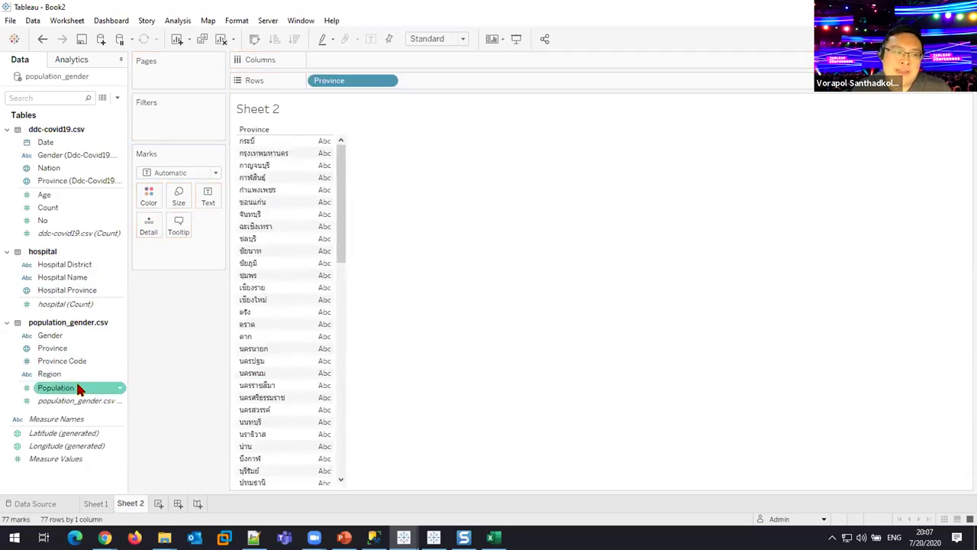
{"action": "double_click", "coordinate": [61, 213]}
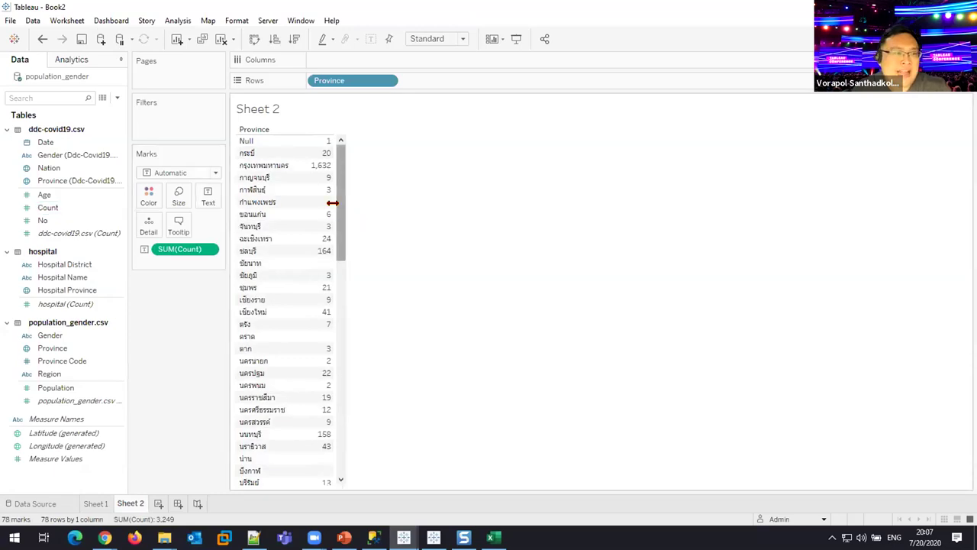
{"action": "double_click", "coordinate": [80, 306]}
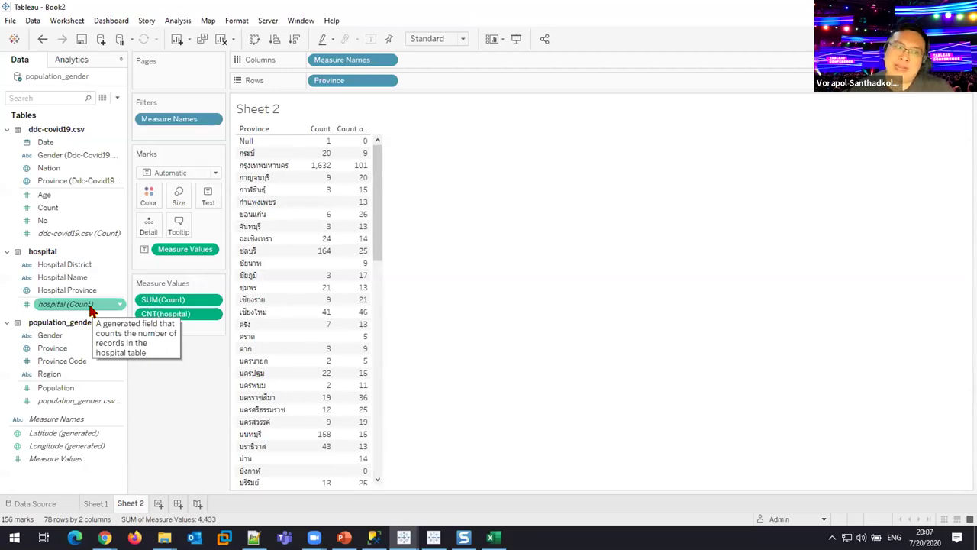
- Return to the population_gender data source and start adding a text file connection, browsing to the Not Use folder
{"action": "right_click", "coordinate": [83, 82]}
{"action": "left_click", "coordinate": [95, 88]}
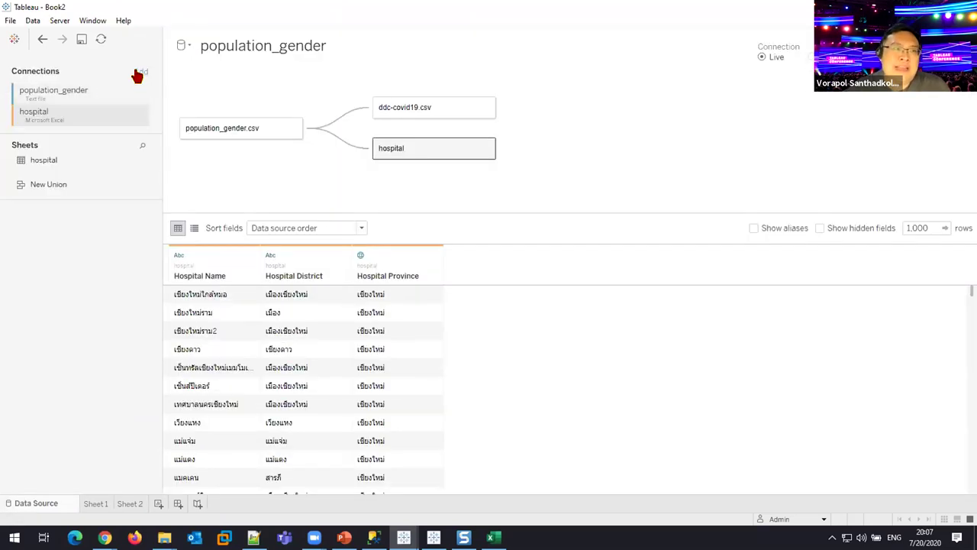
{"action": "left_click", "coordinate": [138, 73]}
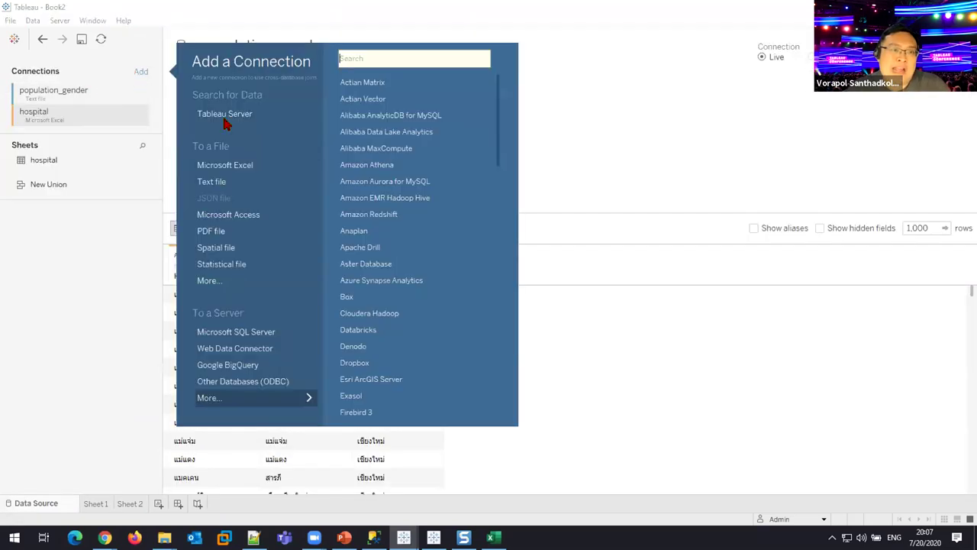
{"action": "left_click", "coordinate": [229, 181]}
{"action": "double_click", "coordinate": [184, 104]}
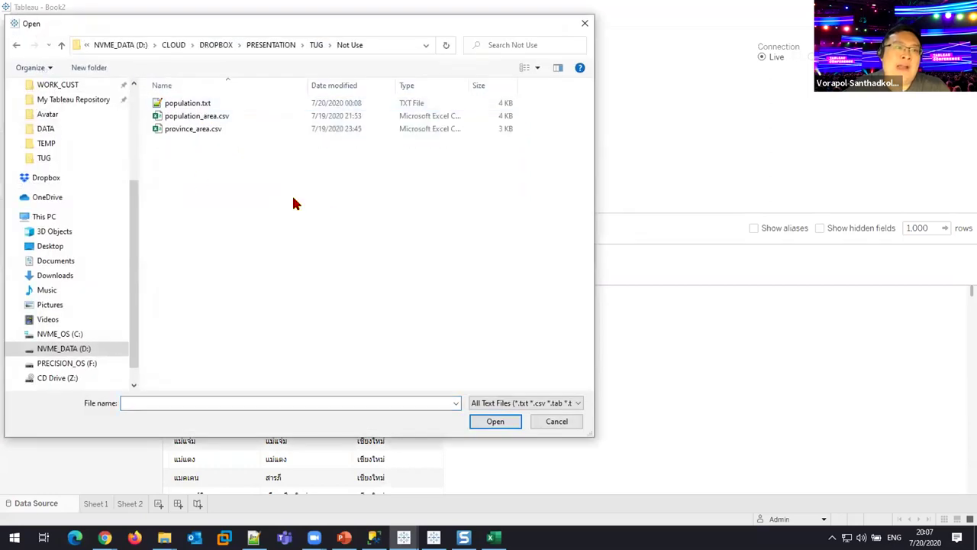
- Show all file types in the TUG folder and connect to province_area.csv inside its Not Use folder
{"action": "left_click", "coordinate": [202, 119]}
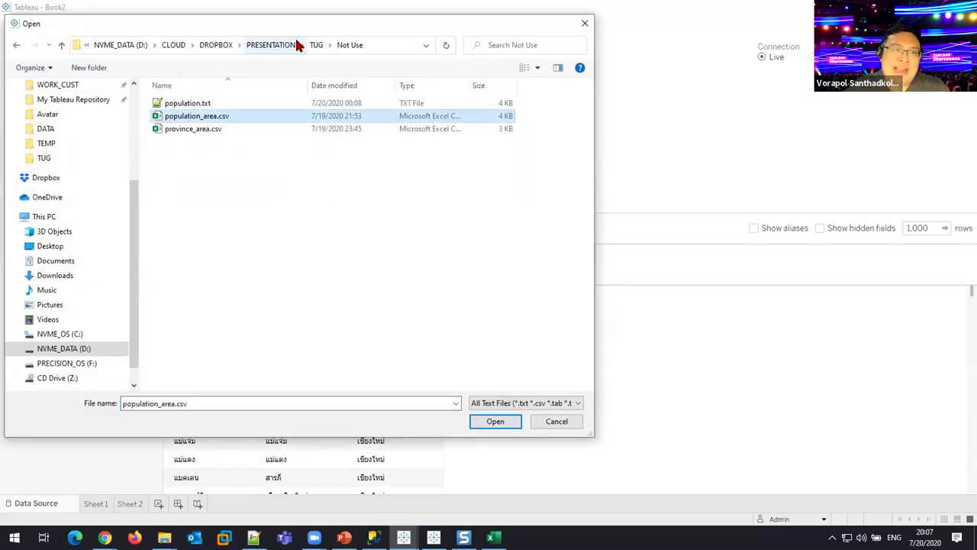
{"action": "left_click", "coordinate": [316, 45]}
{"action": "left_click", "coordinate": [525, 402]}
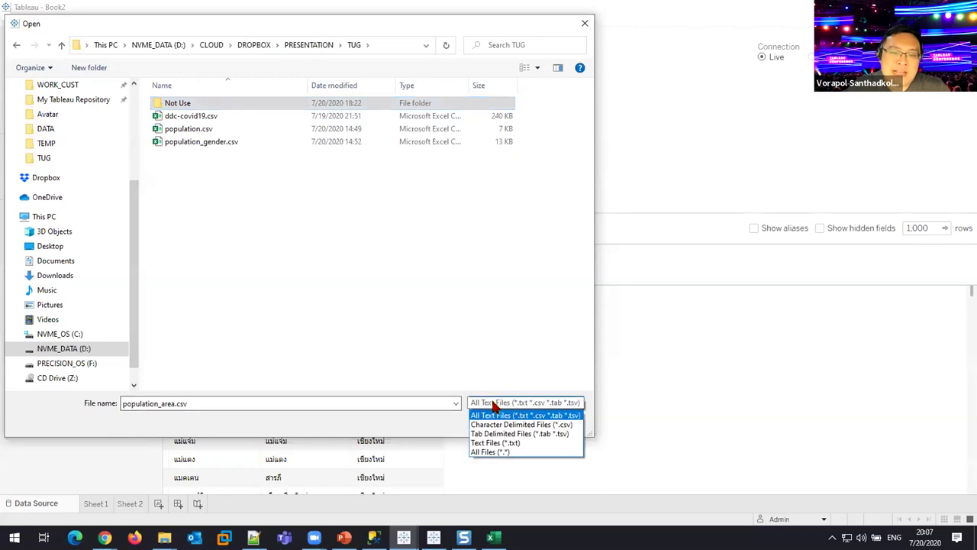
{"action": "left_click", "coordinate": [496, 456]}
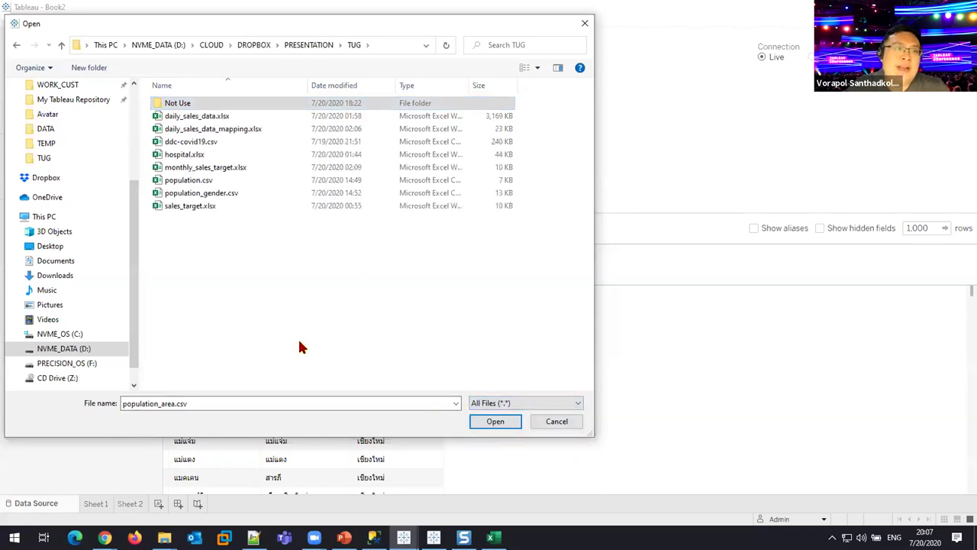
{"action": "double_click", "coordinate": [191, 103]}
{"action": "left_click", "coordinate": [207, 232]}
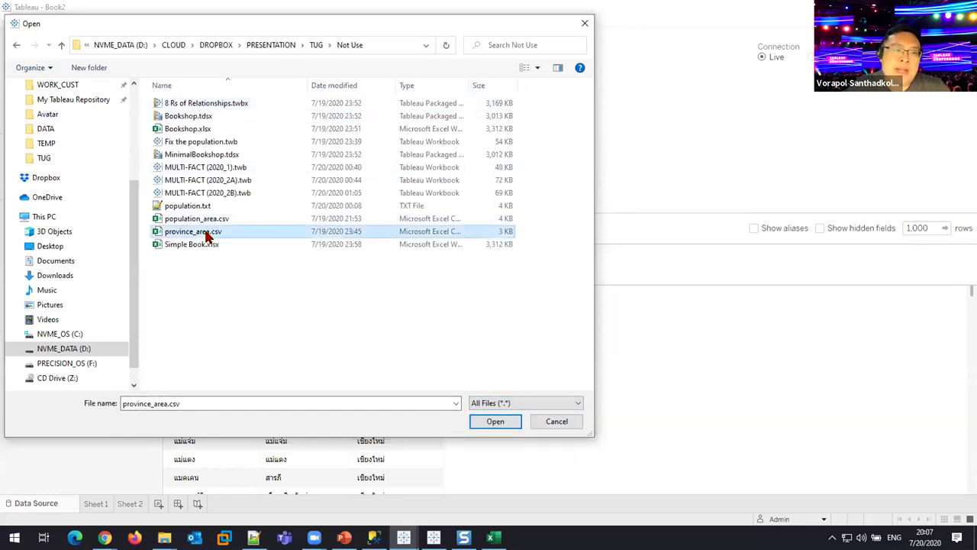
{"action": "key", "text": "Escape"}
{"action": "left_click", "coordinate": [624, 173]}
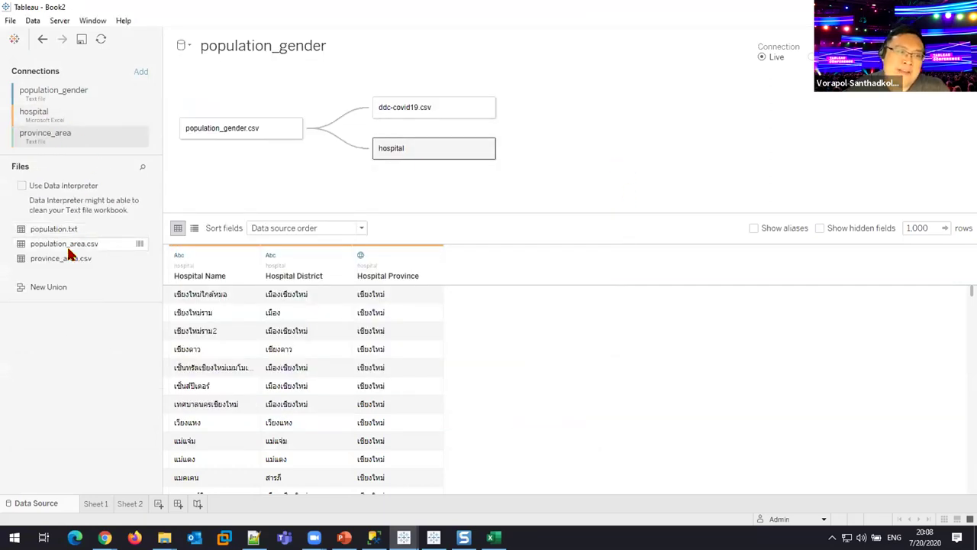
- Relate population_area.csv to population_gender.csv by matching Province with Province (Population Area.Csv)
{"action": "left_click_drag", "start_coordinate": [64, 243], "coordinate": [288, 187]}
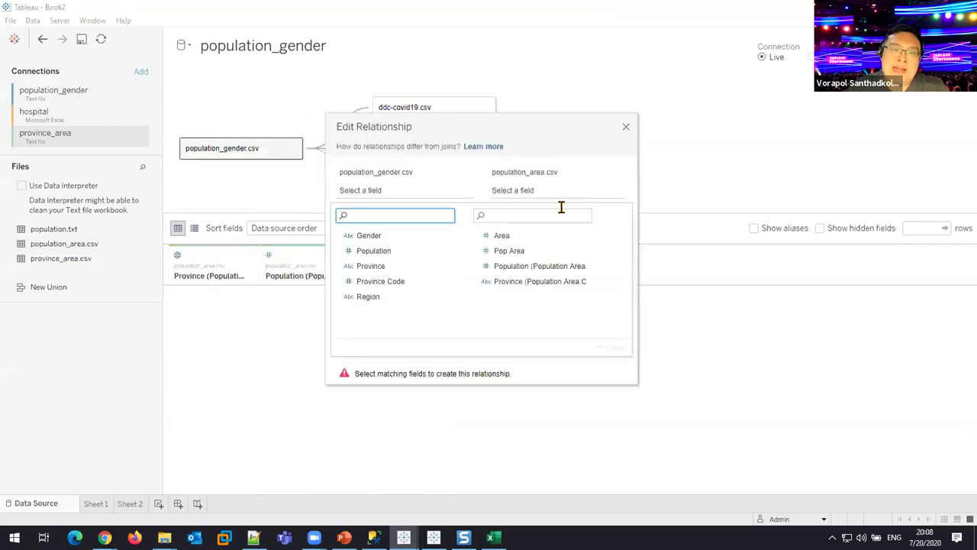
{"action": "left_click_drag", "start_coordinate": [437, 120], "coordinate": [584, 123]}
{"action": "left_click", "coordinate": [536, 267]}
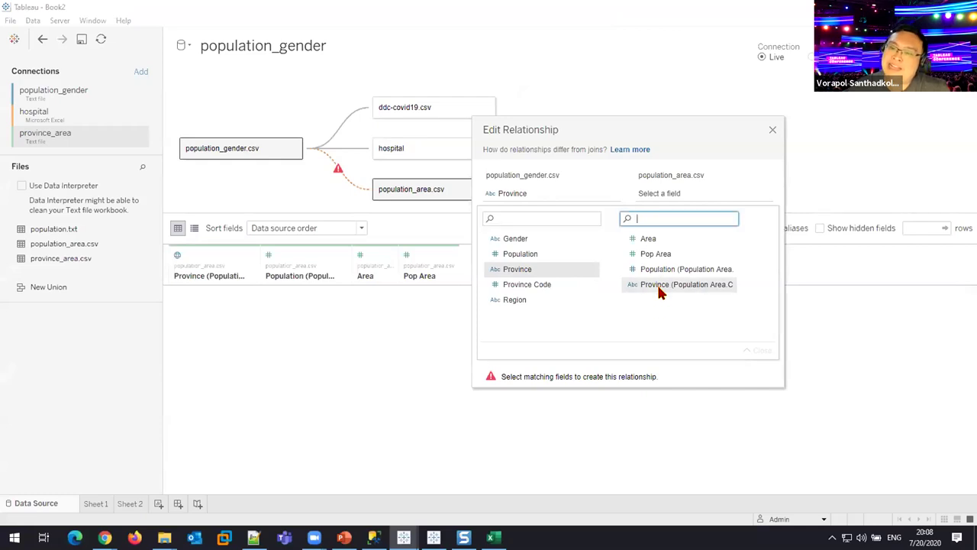
{"action": "left_click", "coordinate": [677, 282]}
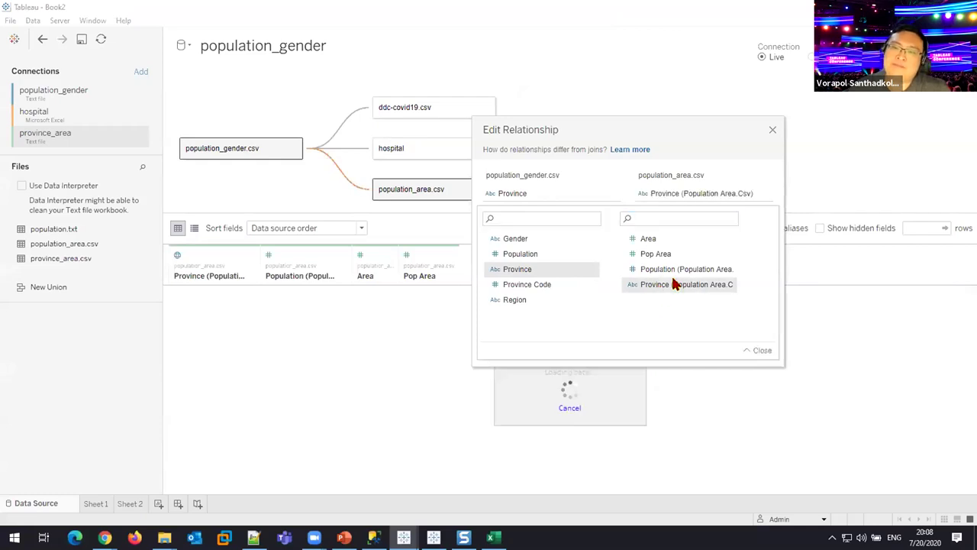
{"action": "left_click", "coordinate": [770, 133]}
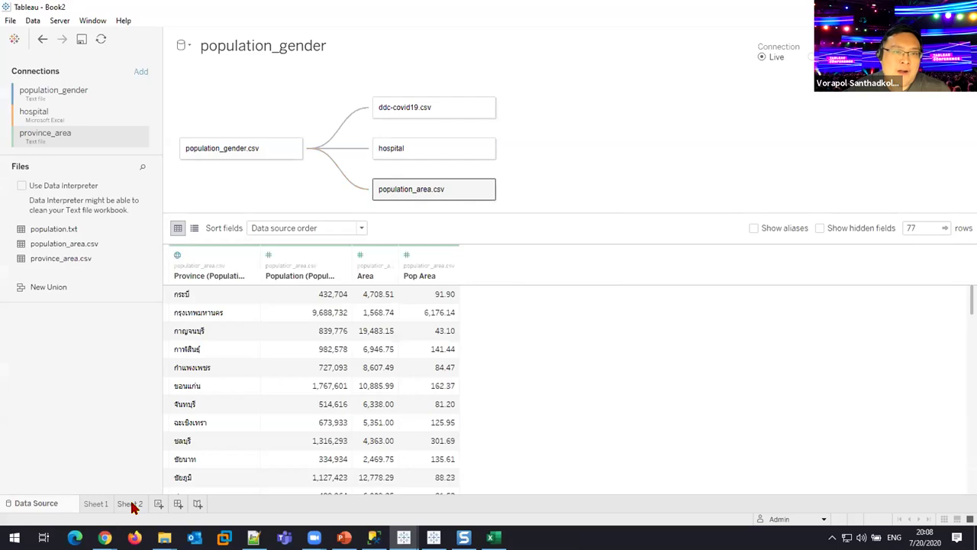
- Add Pop Area from population_area.csv and Population from population_gender.csv as measures in the Sheet 2 table
{"action": "left_click", "coordinate": [132, 504]}
{"action": "left_click", "coordinate": [73, 364]}
{"action": "left_click_drag", "start_coordinate": [75, 369], "coordinate": [538, 391]}
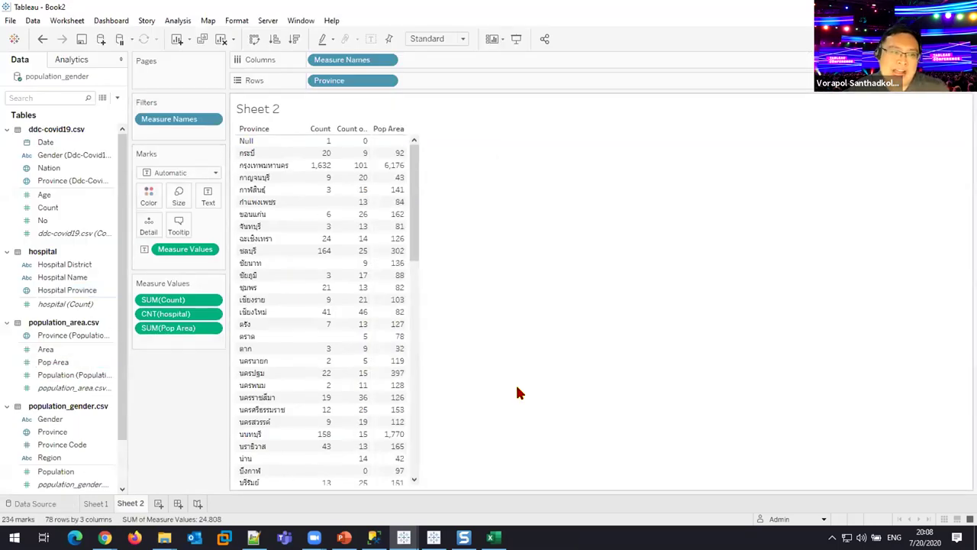
{"action": "scroll", "coordinate": [77, 448], "scroll_direction": "down", "scroll_amount": 2}
{"action": "left_click", "coordinate": [70, 407]}
{"action": "left_click_drag", "start_coordinate": [69, 407], "coordinate": [502, 348]}
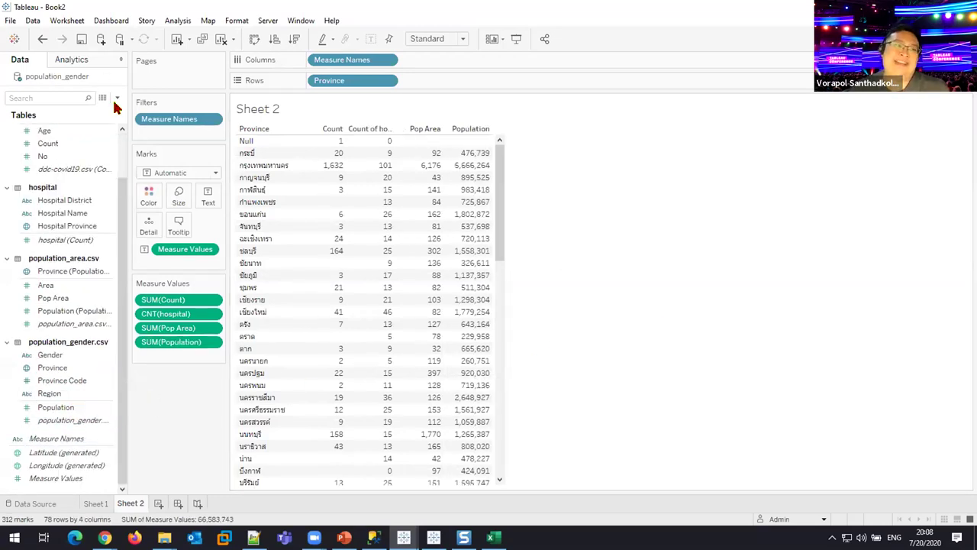
- Create a calculated field named Density as SUM([Population]) / SUM([Pop Area]) and add it to the Sheet 2 table
{"action": "type", "text": "Density"}
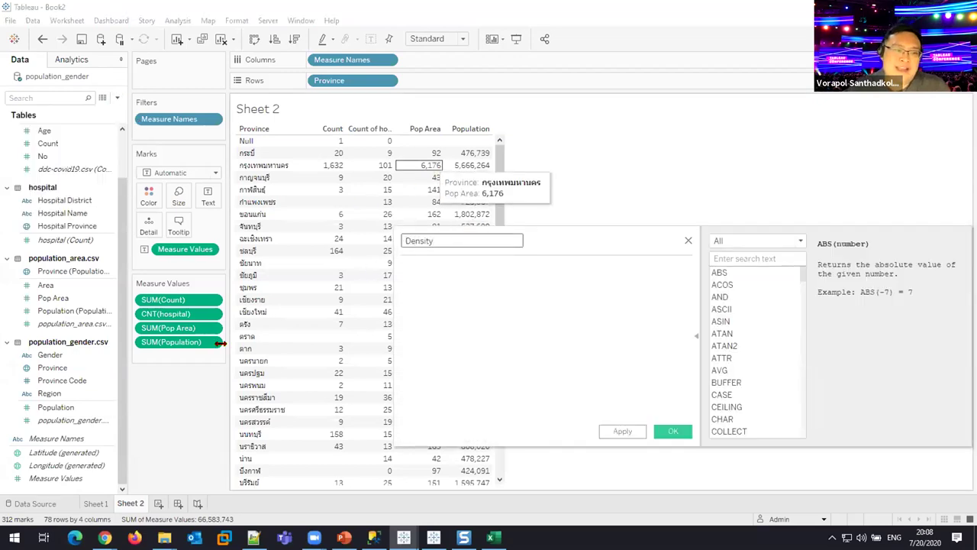
{"action": "left_click_drag", "start_coordinate": [162, 341], "coordinate": [532, 333]}
{"action": "type", "text": "/"}
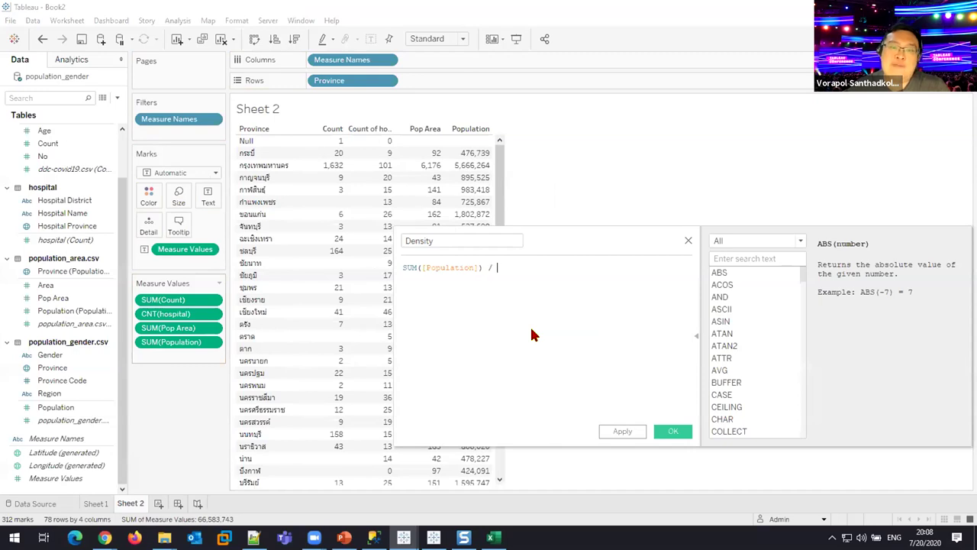
{"action": "left_click_drag", "start_coordinate": [168, 327], "coordinate": [588, 321]}
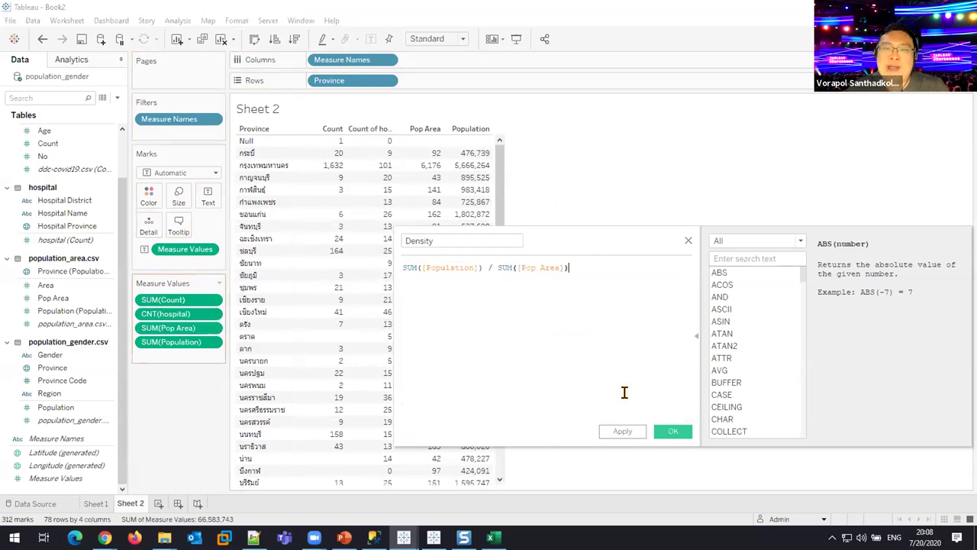
{"action": "left_click", "coordinate": [620, 433]}
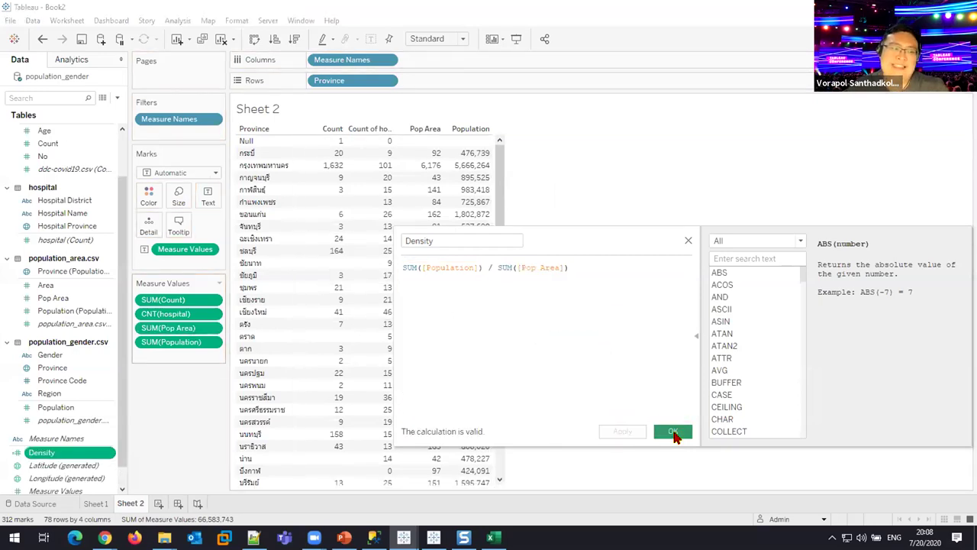
{"action": "left_click", "coordinate": [673, 433]}
{"action": "double_click", "coordinate": [69, 455]}
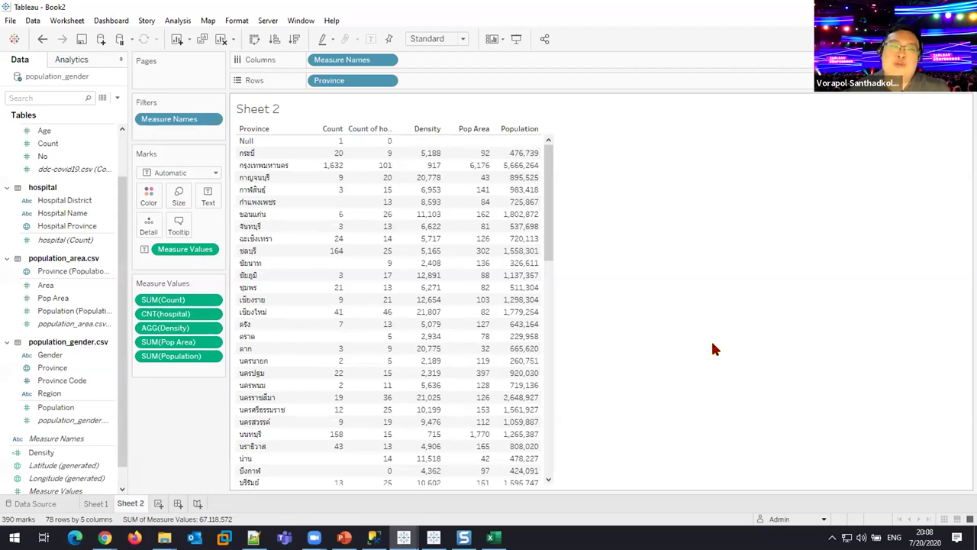
- Change the Density formula to SUM([Pop Area]) / SUM([Population]), and take Density out of the Sheet 2 table
{"action": "right_click", "coordinate": [76, 453]}
{"action": "left_click", "coordinate": [99, 249]}
{"action": "left_click_drag", "start_coordinate": [489, 267], "coordinate": [289, 251]}
{"action": "key", "text": "Delete"}
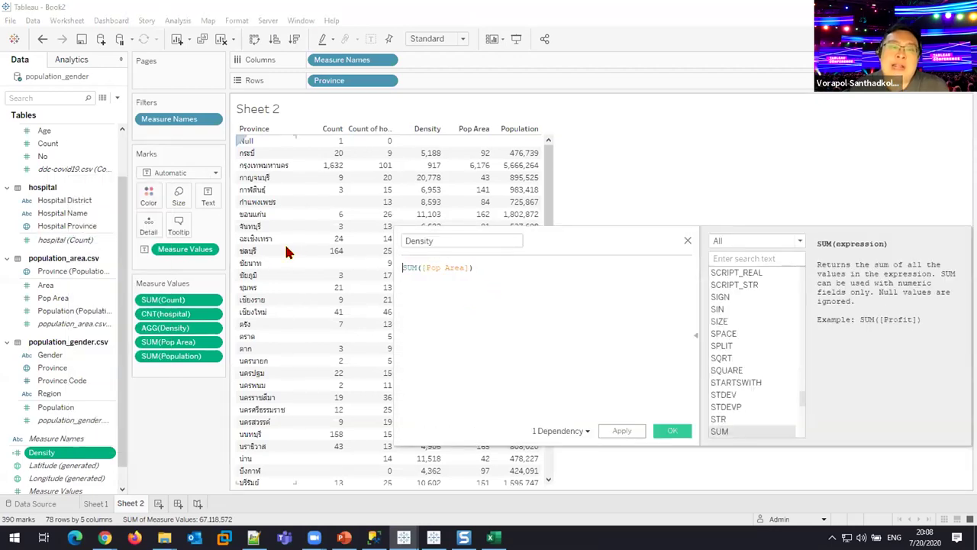
{"action": "type", "text": "/ SUM([Population])"}
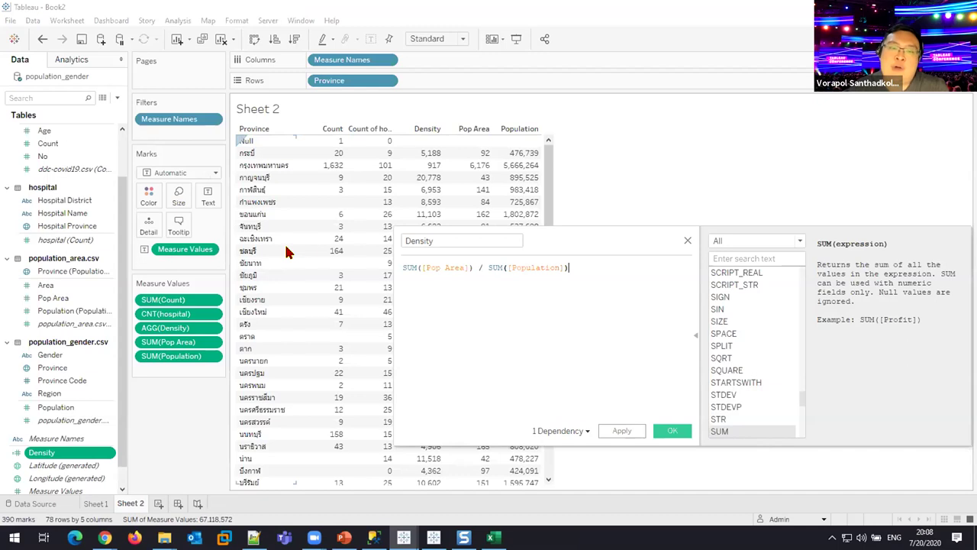
{"action": "left_click", "coordinate": [669, 432]}
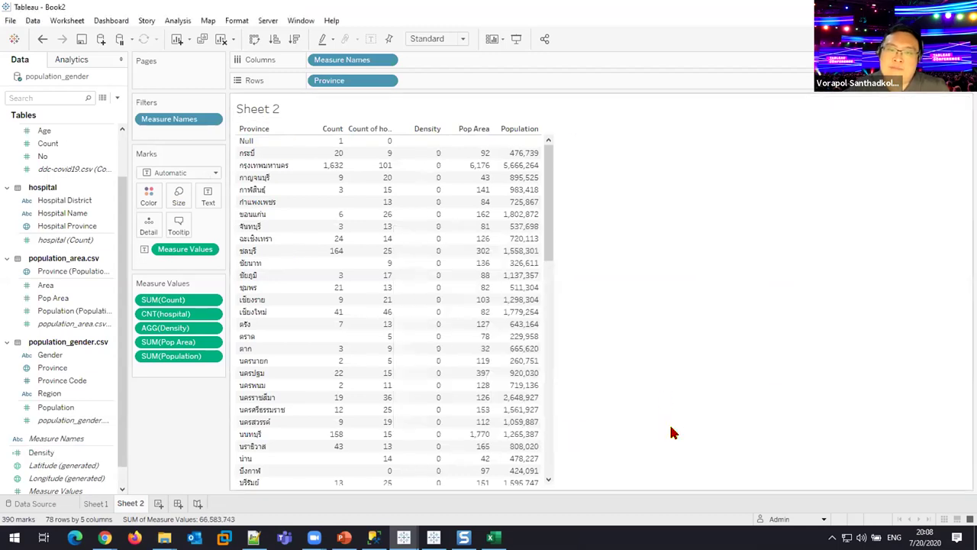
{"action": "key", "text": "Delete"}
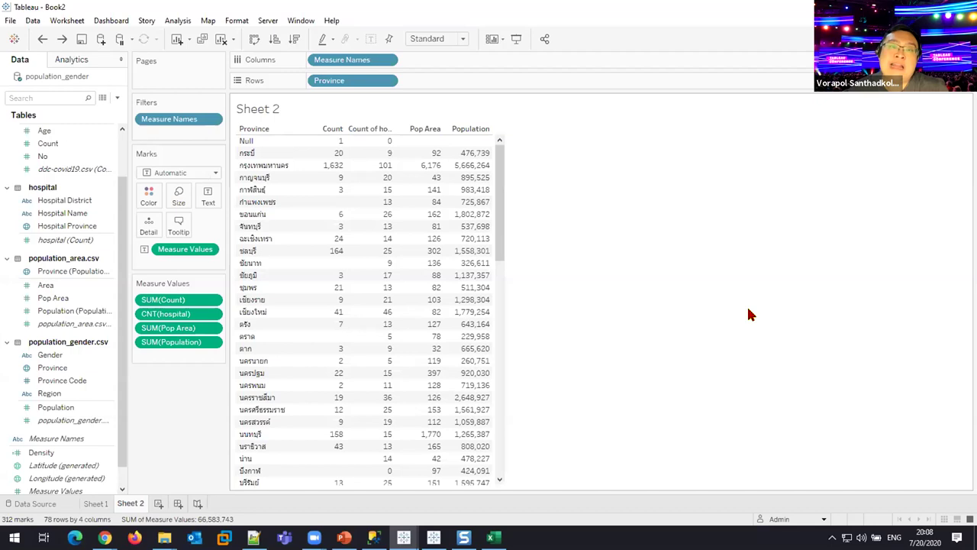
- Add a new worksheet and plot the hospital count against Pop Area, with the population_area Province as detail
{"action": "left_click", "coordinate": [158, 503]}
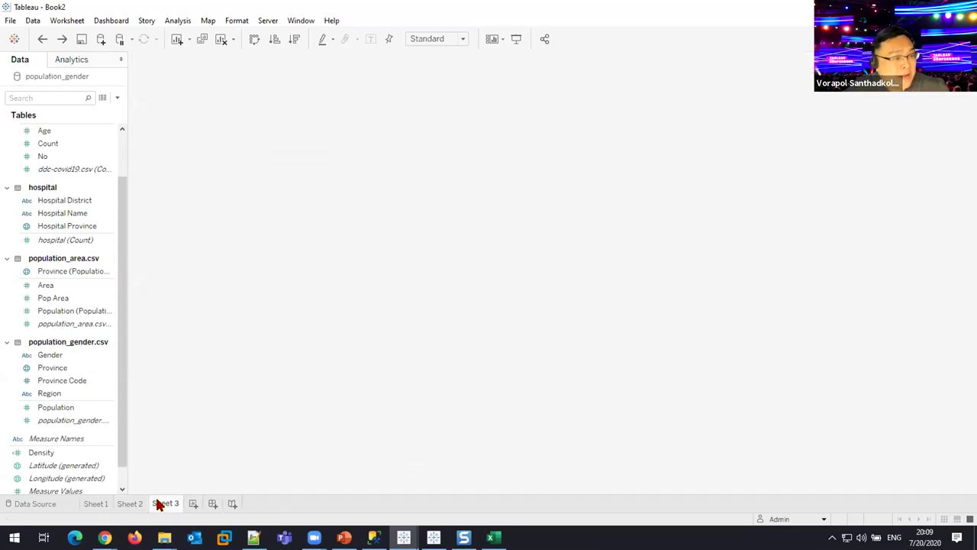
{"action": "double_click", "coordinate": [61, 241]}
{"action": "left_click", "coordinate": [76, 370]}
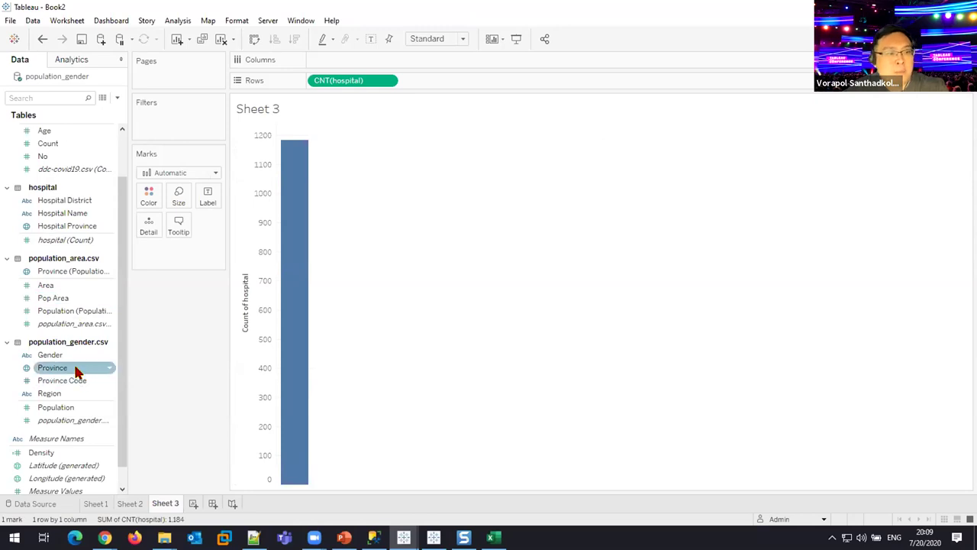
{"action": "left_click_drag", "start_coordinate": [73, 268], "coordinate": [145, 235]}
{"action": "double_click", "coordinate": [54, 297]}
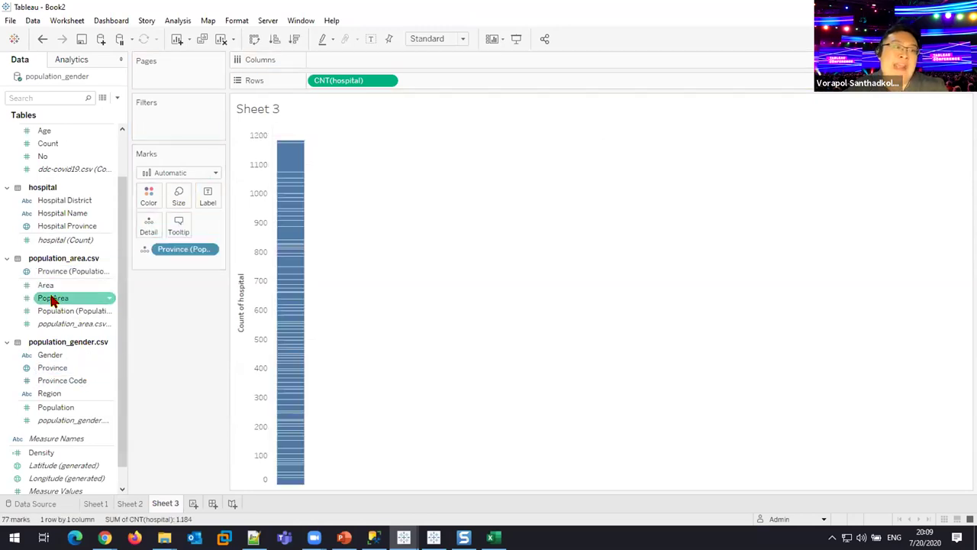
- Swap the rows and columns of the Sheet 3 scatter plot and add a linear trend line
{"action": "left_click", "coordinate": [255, 39]}
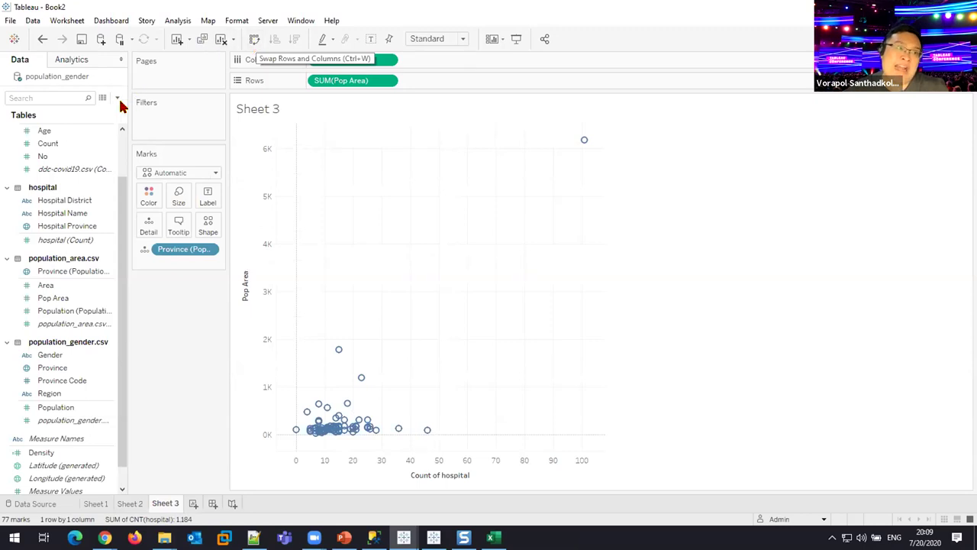
{"action": "left_click", "coordinate": [82, 63]}
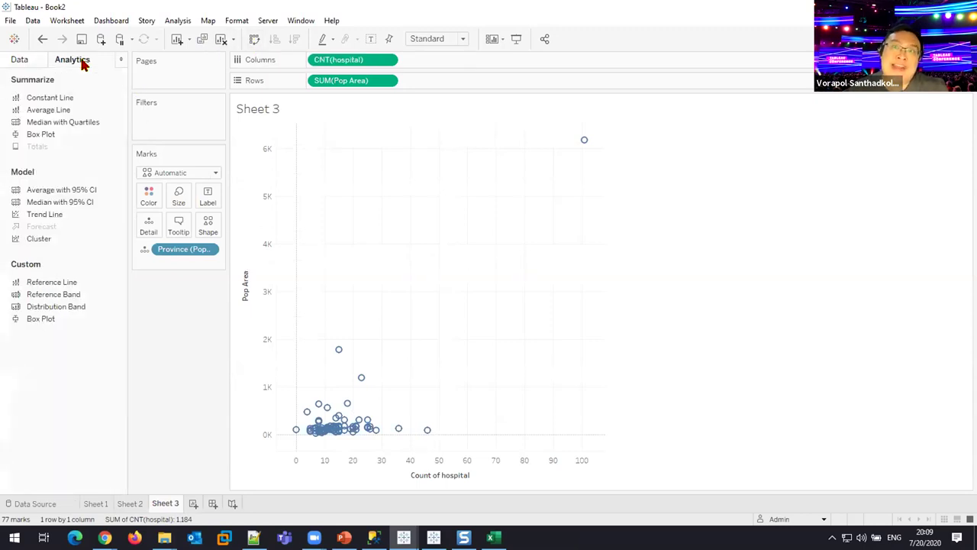
{"action": "left_click_drag", "start_coordinate": [71, 214], "coordinate": [352, 154]}
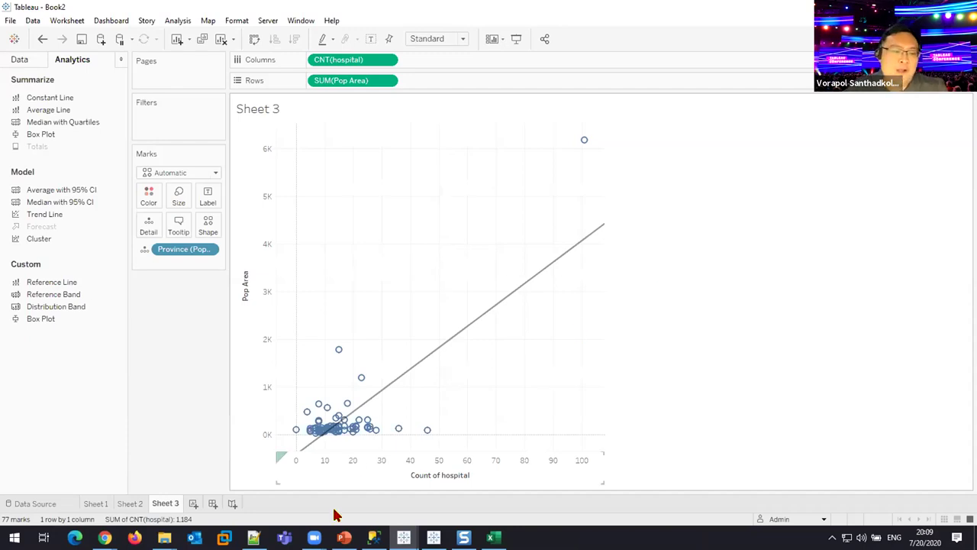
- Switch to the Tableau Relationship presentation in PowerPoint and show slide 17, The Granularity Problem
{"action": "left_click", "coordinate": [344, 537]}
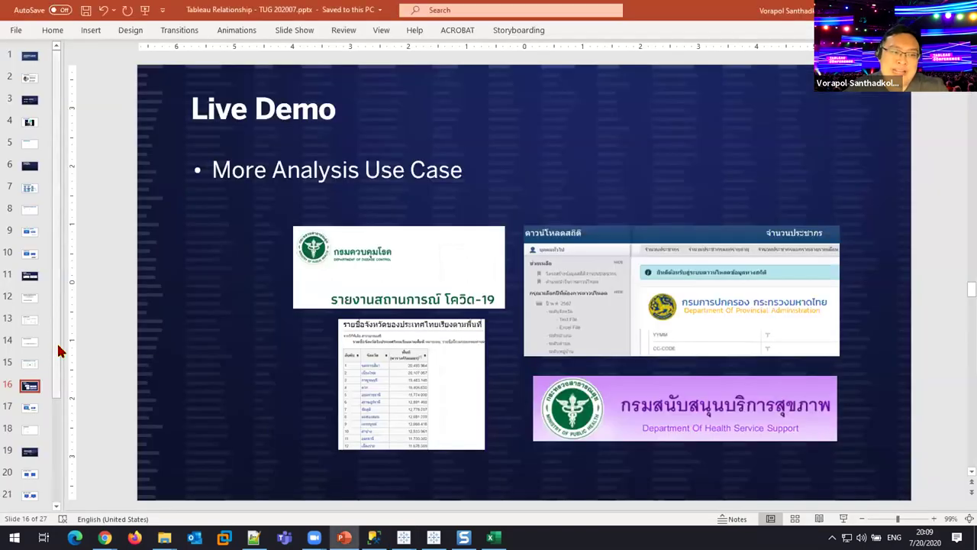
{"action": "scroll", "coordinate": [60, 350], "scroll_direction": "down", "scroll_amount": 1}
{"action": "left_click", "coordinate": [35, 345]}
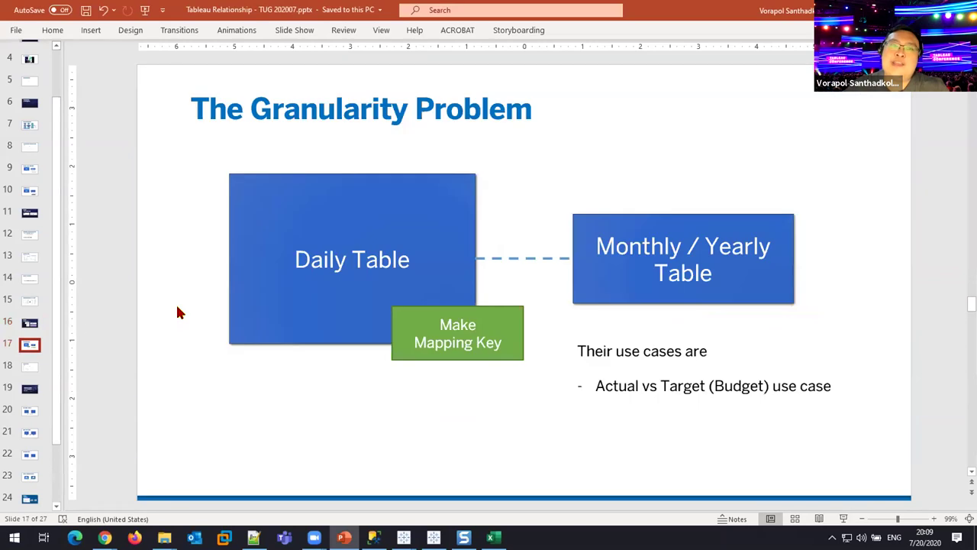
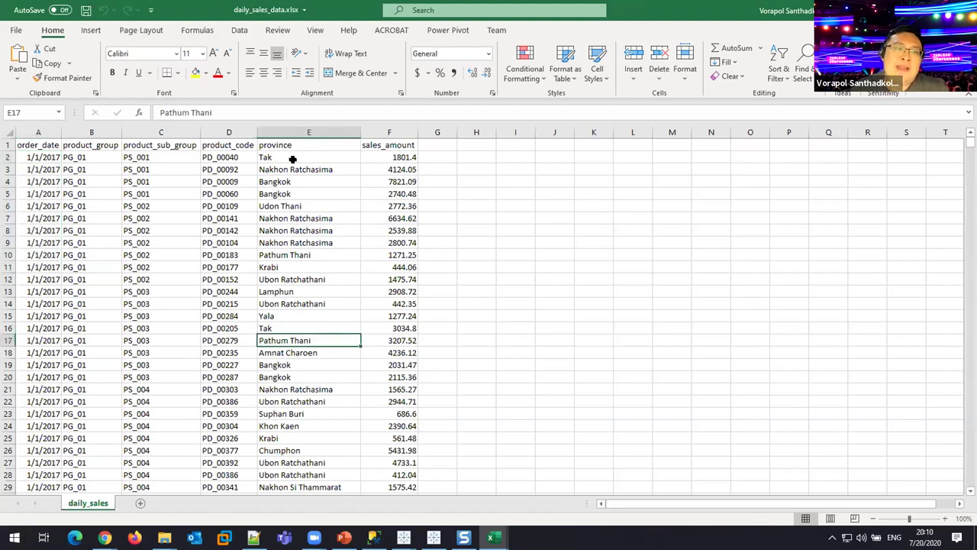
- Examine the order dates, provinces and day-by-day rows of the daily_sales sheet in daily_sales_data.xlsx
{"action": "left_click_drag", "start_coordinate": [292, 158], "coordinate": [279, 375]}
{"action": "left_click", "coordinate": [105, 183]}
{"action": "left_click_drag", "start_coordinate": [35, 155], "coordinate": [36, 351]}
{"action": "scroll", "coordinate": [37, 338], "scroll_direction": "down", "scroll_amount": 5}
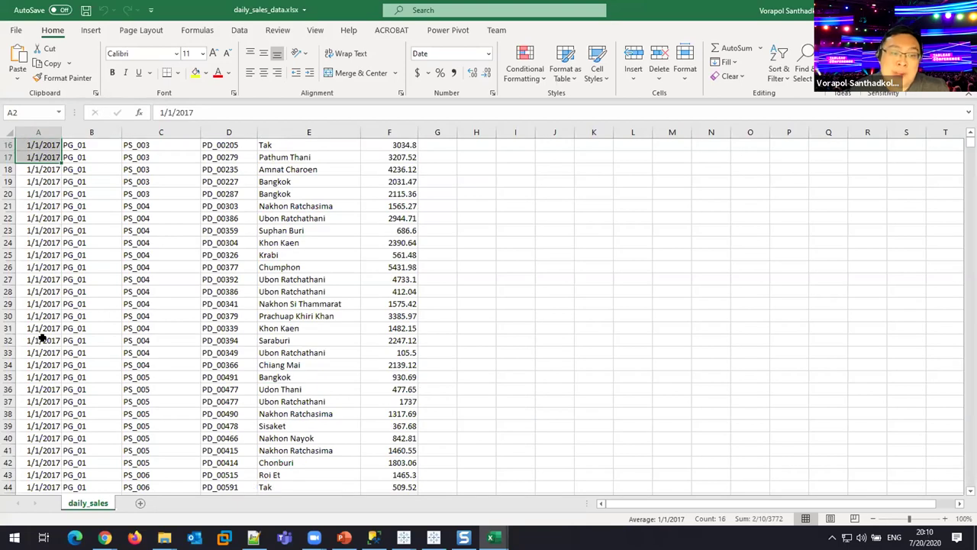
{"action": "scroll", "coordinate": [42, 338], "scroll_direction": "down", "scroll_amount": 17}
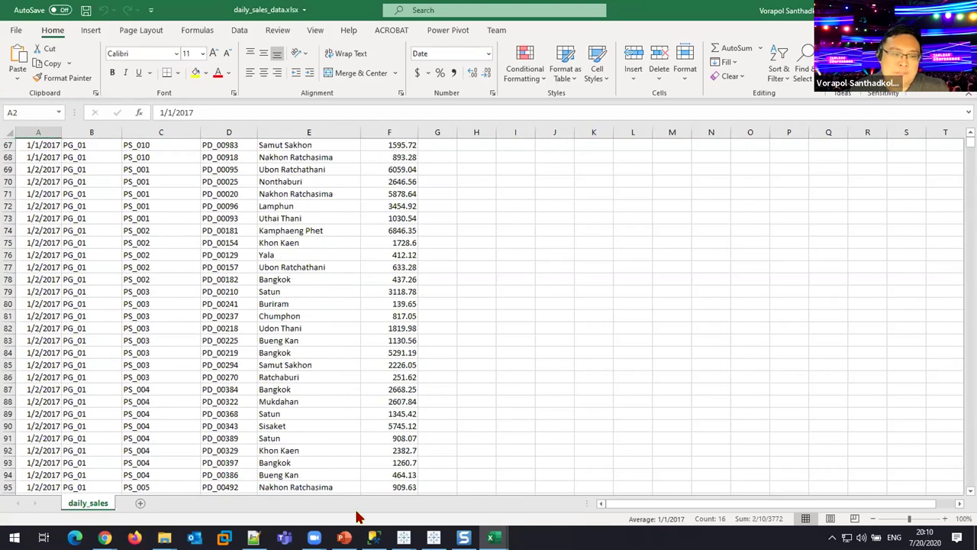
{"action": "scroll", "coordinate": [359, 518], "scroll_direction": "down", "scroll_amount": 4}
{"action": "mouse_move", "coordinate": [314, 538]}
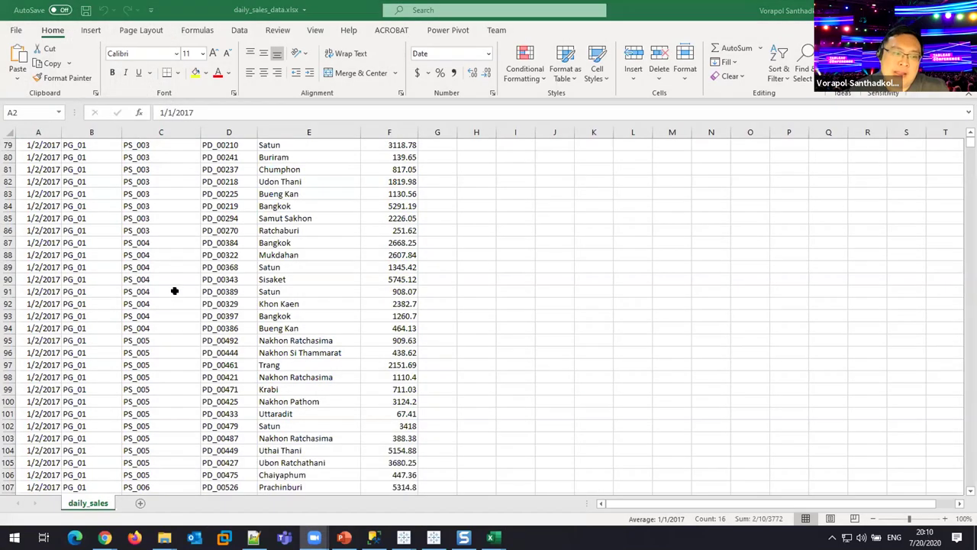
{"action": "left_click", "coordinate": [174, 291]}
{"action": "scroll", "coordinate": [174, 291], "scroll_direction": "up", "scroll_amount": 7}
- Open monthly_sales_target.xlsx from the TUG folder in Excel
{"action": "mouse_move", "coordinate": [164, 537]}
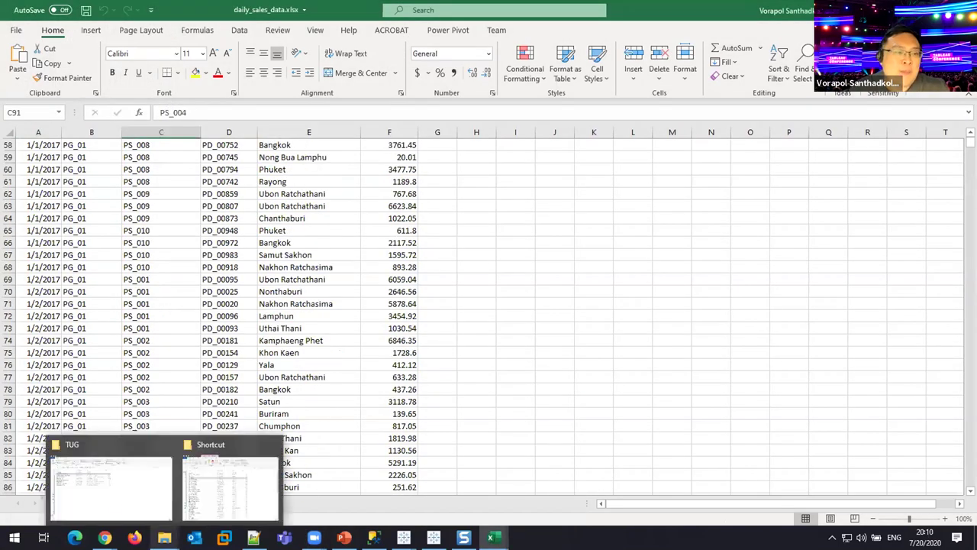
{"action": "left_click", "coordinate": [109, 491]}
{"action": "left_click", "coordinate": [104, 200]}
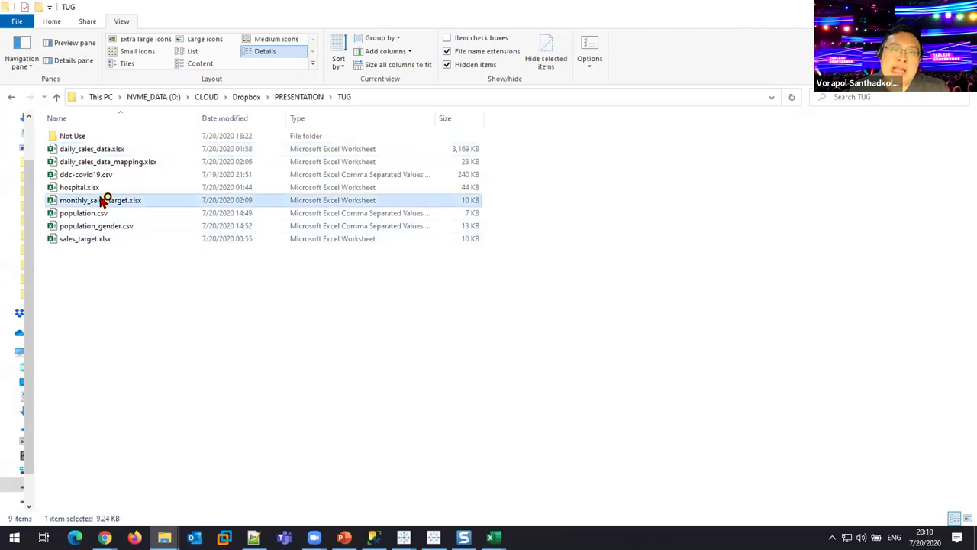
{"action": "key", "text": "alt+Tab"}
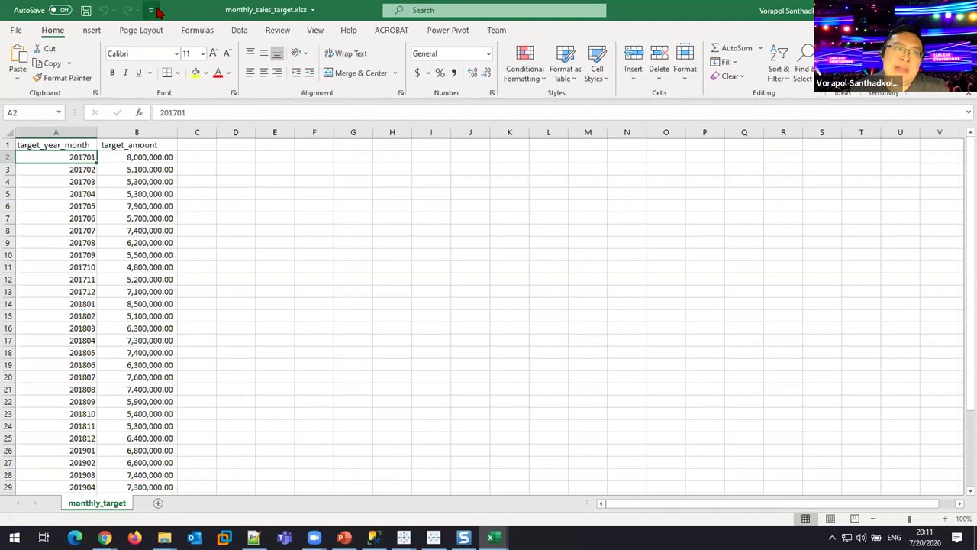
- Shrink the monthly_sales_target.xlsx window and compare its year-month targets with the daily_sales rows
{"action": "key", "text": "super+Down"}
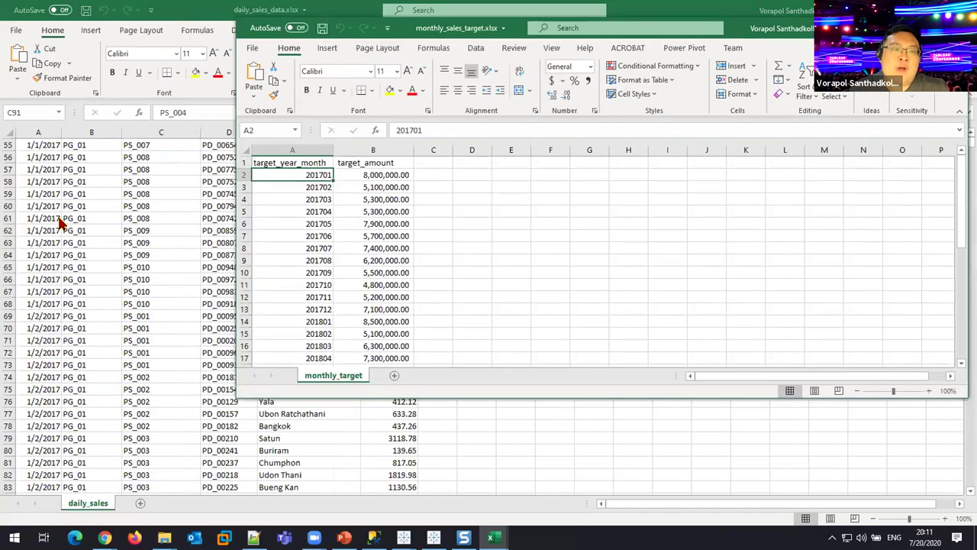
{"action": "key", "text": "super+Down"}
{"action": "scroll", "coordinate": [57, 223], "scroll_direction": "up", "scroll_amount": 12}
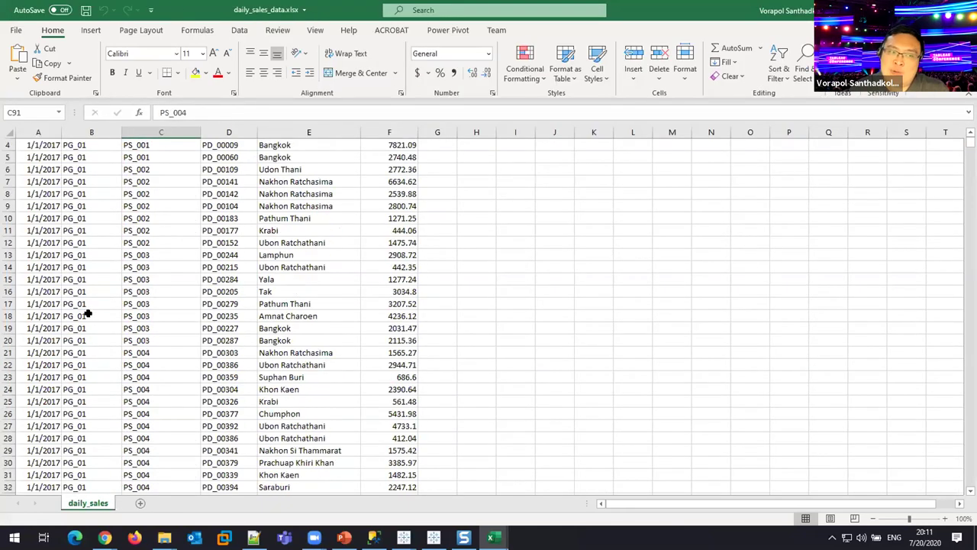
{"action": "mouse_move", "coordinate": [493, 538]}
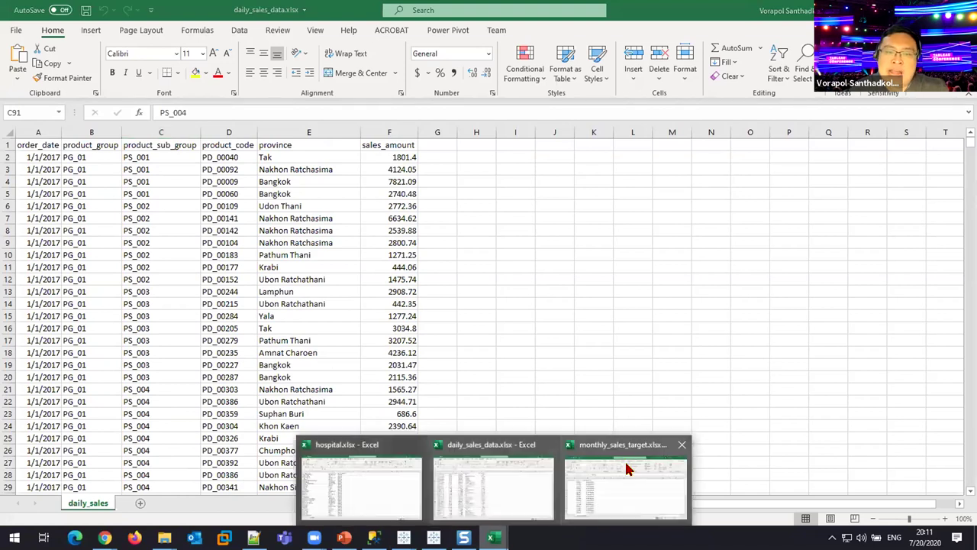
{"action": "left_click", "coordinate": [626, 469]}
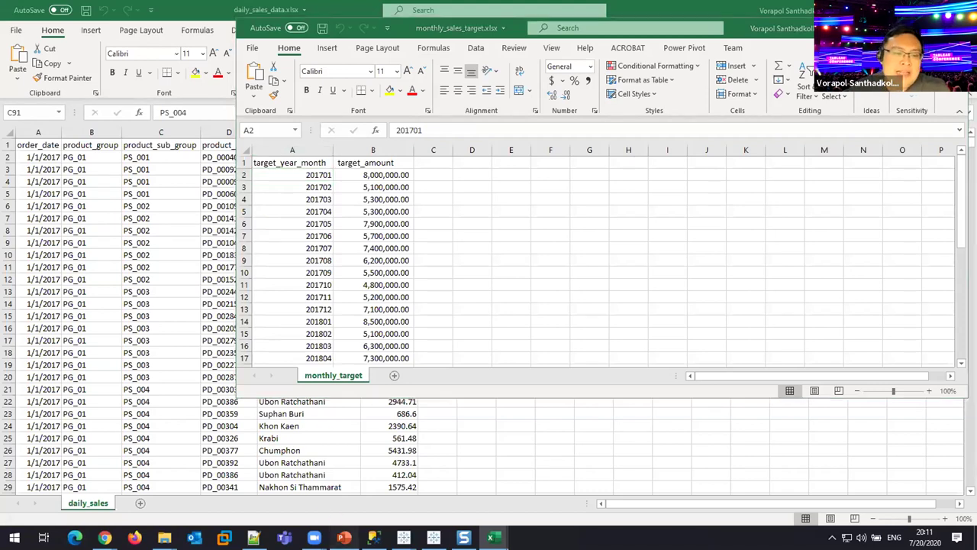
- Switch to the PowerPoint presentation and show slide 18, Revisit this picture
{"action": "left_click", "coordinate": [344, 538]}
{"action": "scroll", "coordinate": [309, 460], "scroll_direction": "down", "scroll_amount": 1}
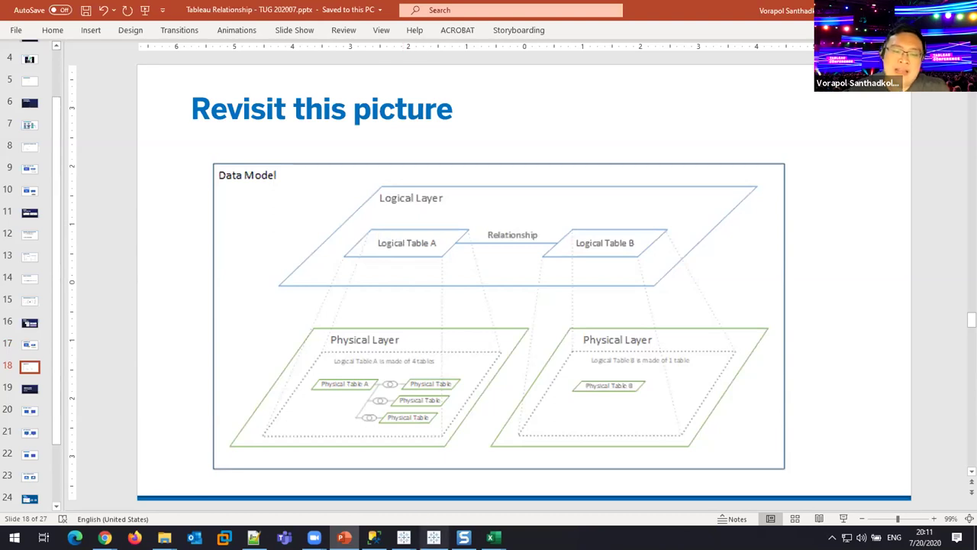
- Switch to the Tableau Book1 workbook with the Calculation1 table, and create a new workbook in a maximized window
{"action": "mouse_move", "coordinate": [433, 538]}
{"action": "left_click", "coordinate": [434, 485]}
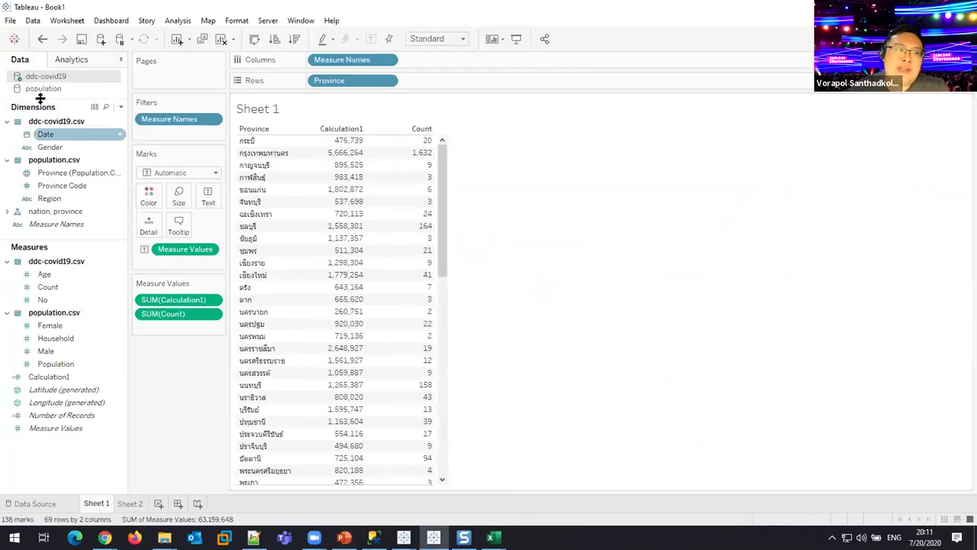
{"action": "left_click", "coordinate": [11, 21]}
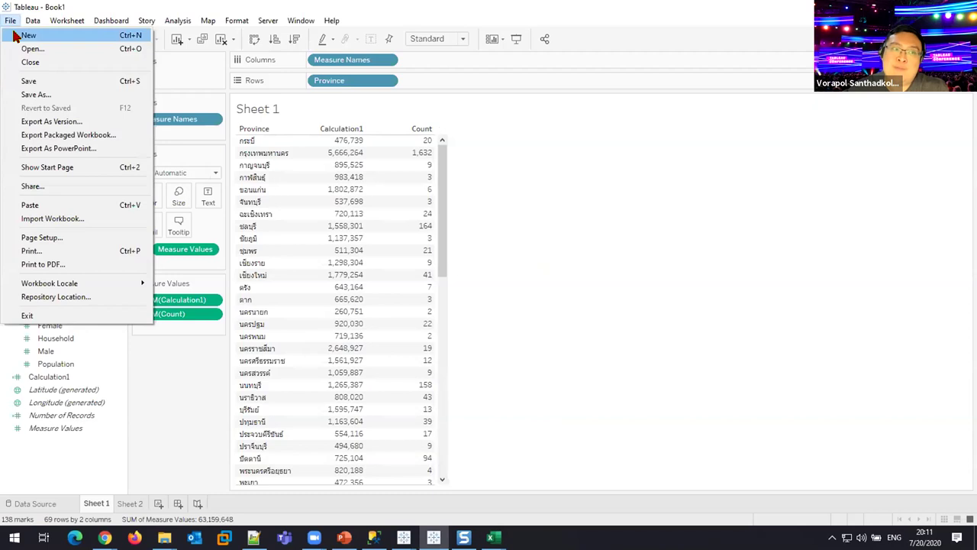
{"action": "key", "text": "Escape"}
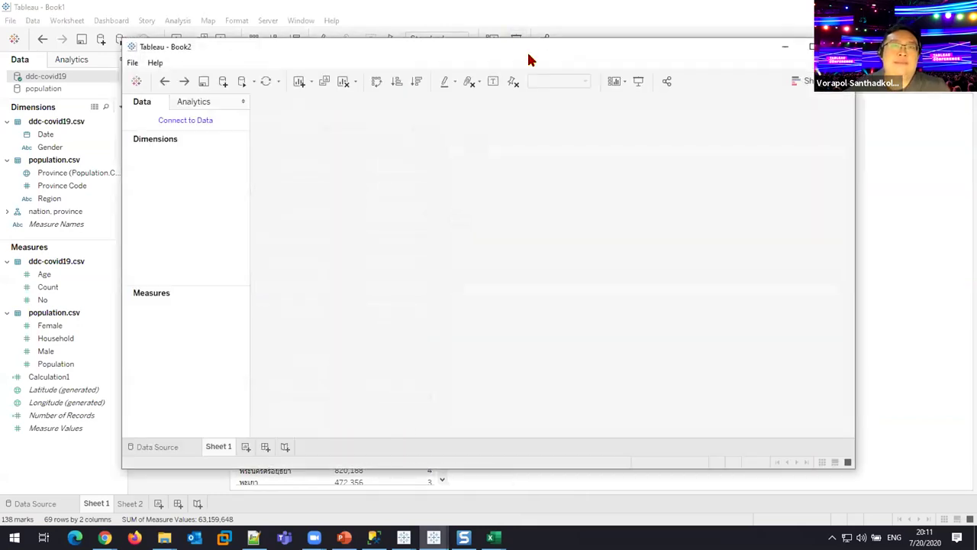
{"action": "double_click", "coordinate": [524, 54]}
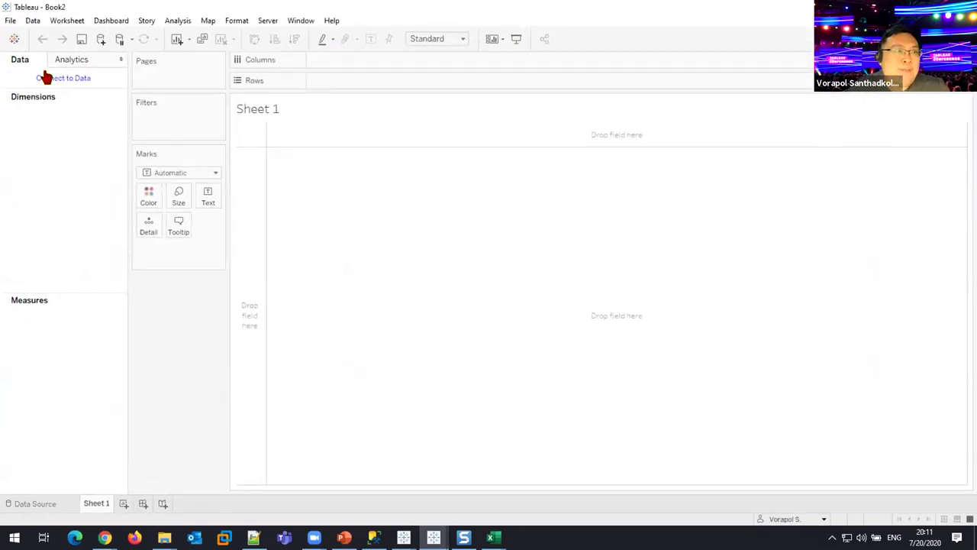
- Connect the new workbook to the Excel file daily_sales_data.xlsx and enlarge the data preview
{"action": "left_click", "coordinate": [47, 79]}
{"action": "left_click", "coordinate": [130, 119]}
{"action": "left_click", "coordinate": [215, 114]}
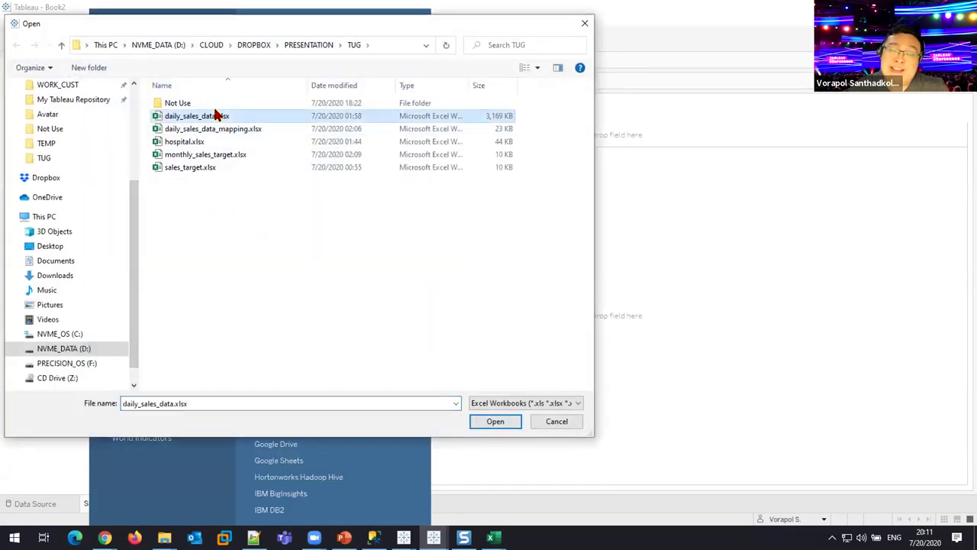
{"action": "double_click", "coordinate": [216, 114]}
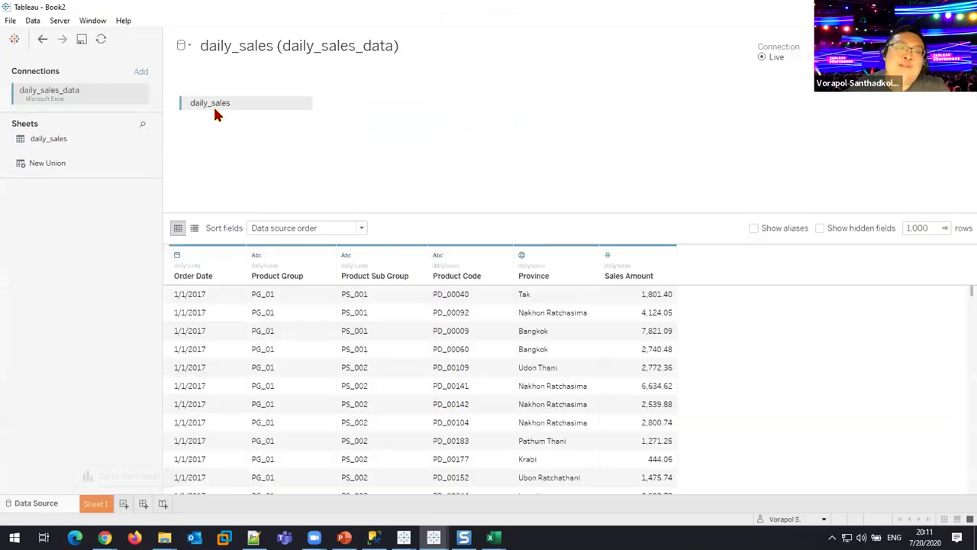
{"action": "left_click_drag", "start_coordinate": [363, 210], "coordinate": [381, 124]}
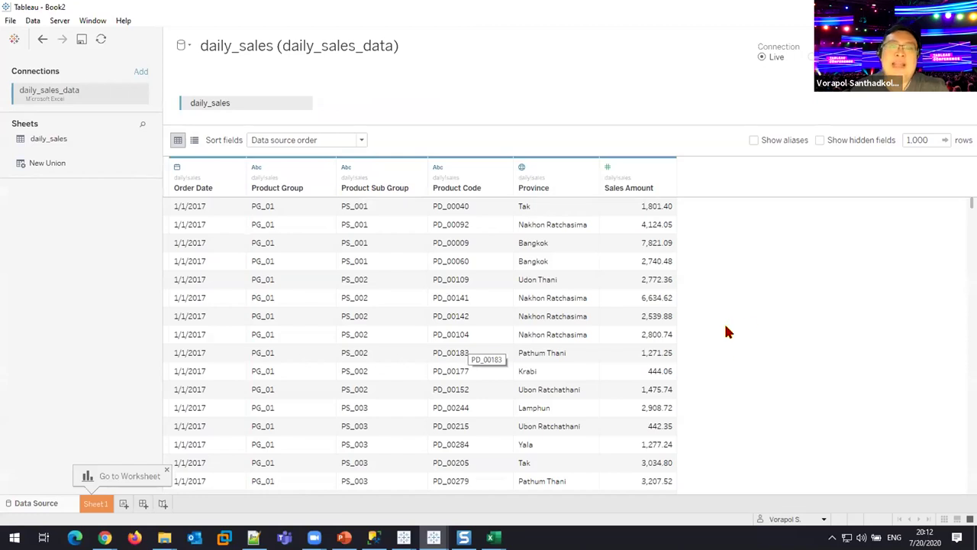
- Add a connection to the Excel file monthly_sales_target.xlsx and review the fields available for joining daily_sales with monthly_target
{"action": "left_click", "coordinate": [141, 72]}
{"action": "left_click", "coordinate": [264, 171]}
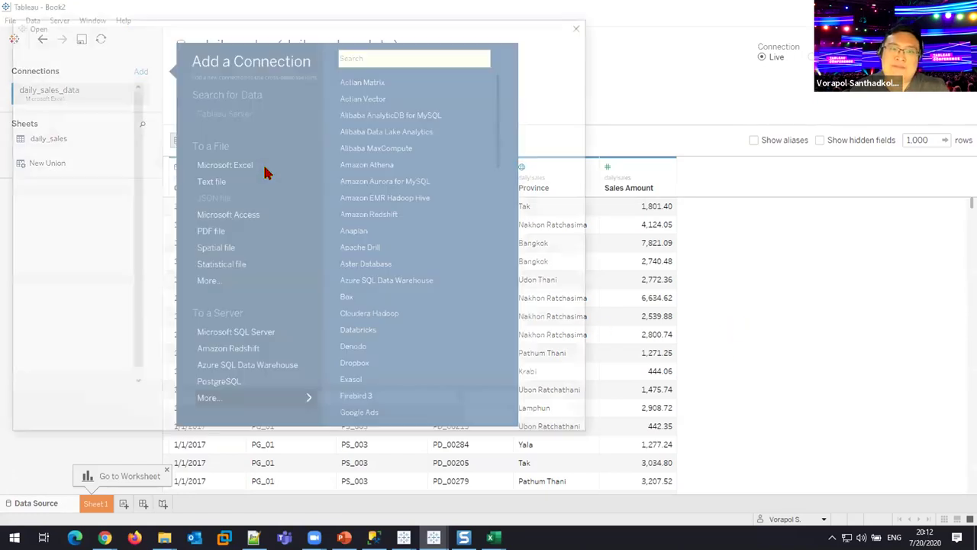
{"action": "left_click", "coordinate": [239, 155]}
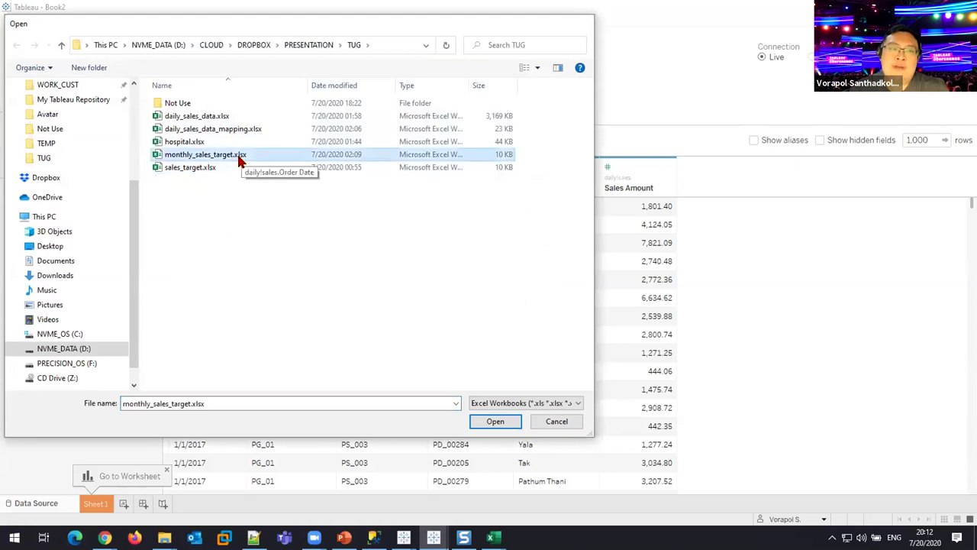
{"action": "double_click", "coordinate": [238, 155]}
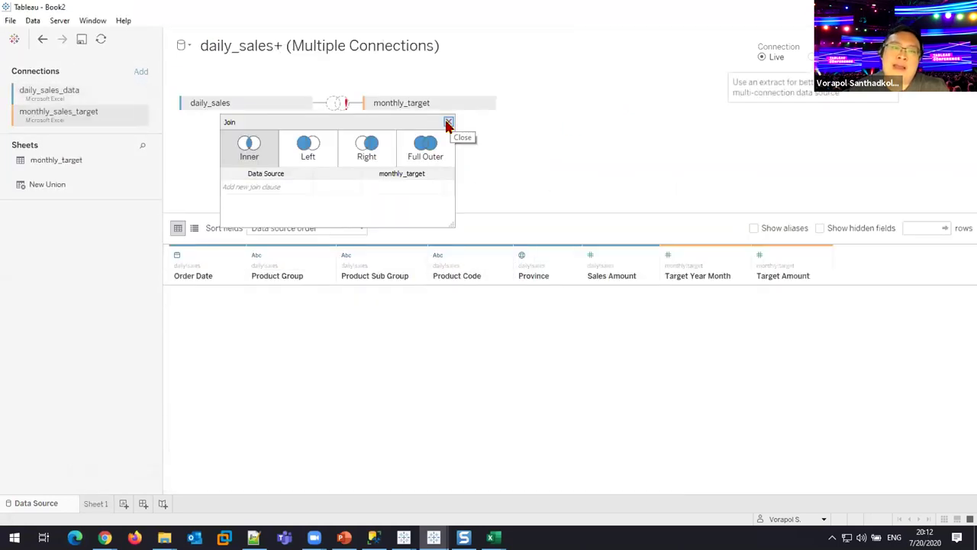
{"action": "left_click", "coordinate": [449, 122]}
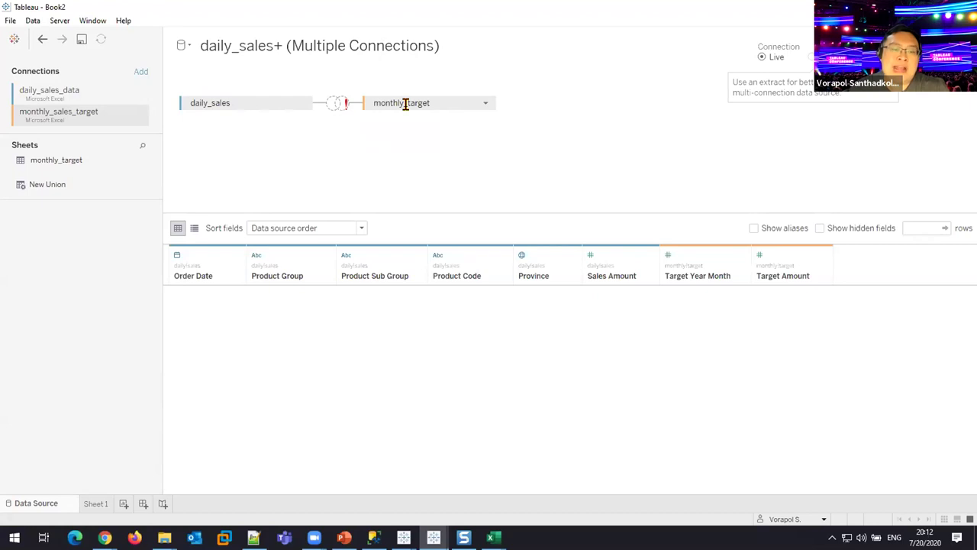
{"action": "left_click", "coordinate": [334, 107]}
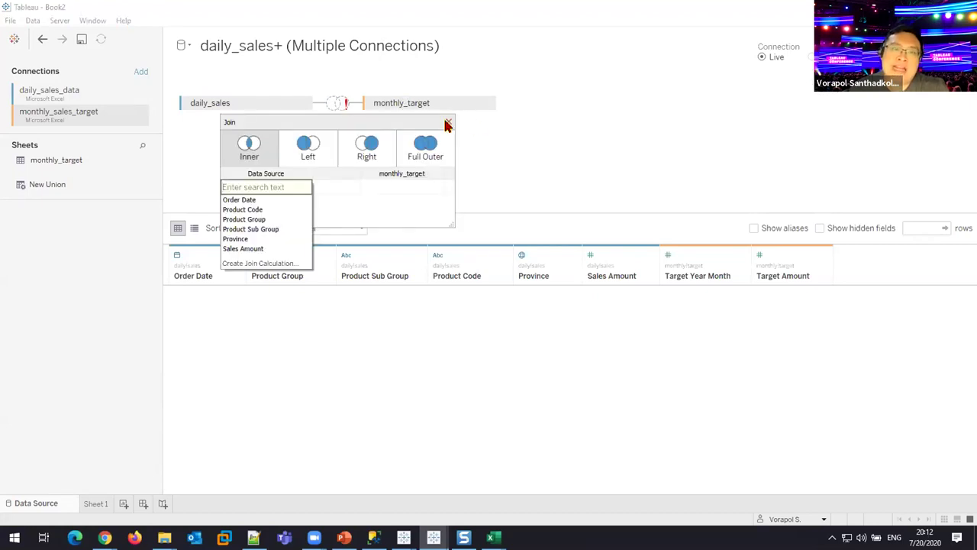
- Switch to the other Tableau version's workbook with the hospital scatter plot, and create a new workbook in a maximized window
{"action": "left_click", "coordinate": [404, 537]}
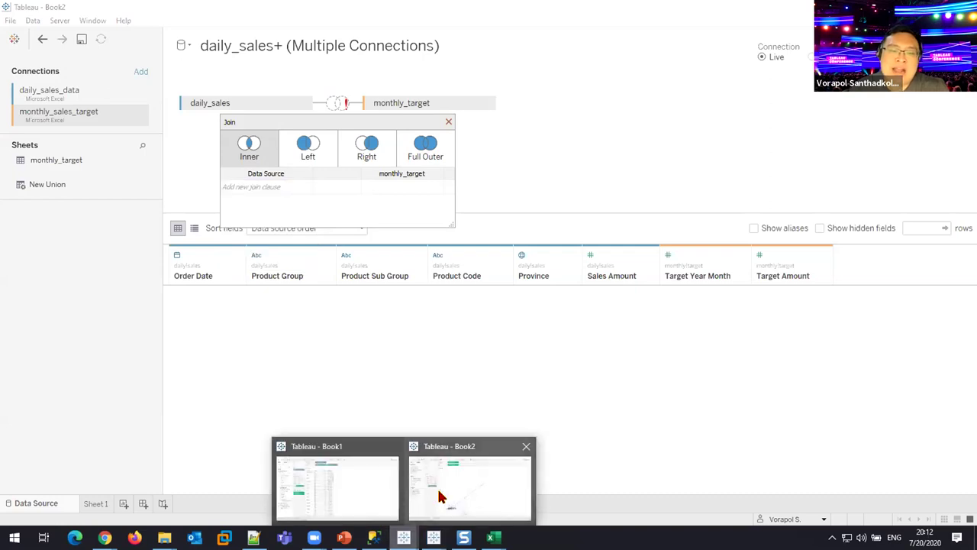
{"action": "left_click", "coordinate": [336, 487]}
{"action": "left_click", "coordinate": [10, 21]}
{"action": "left_click", "coordinate": [10, 20]}
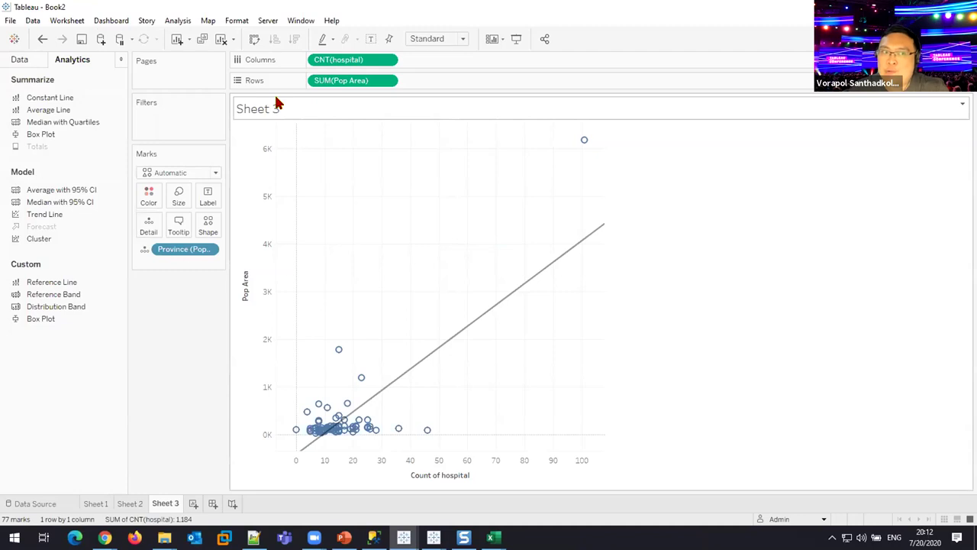
{"action": "key", "text": "ctrl+n"}
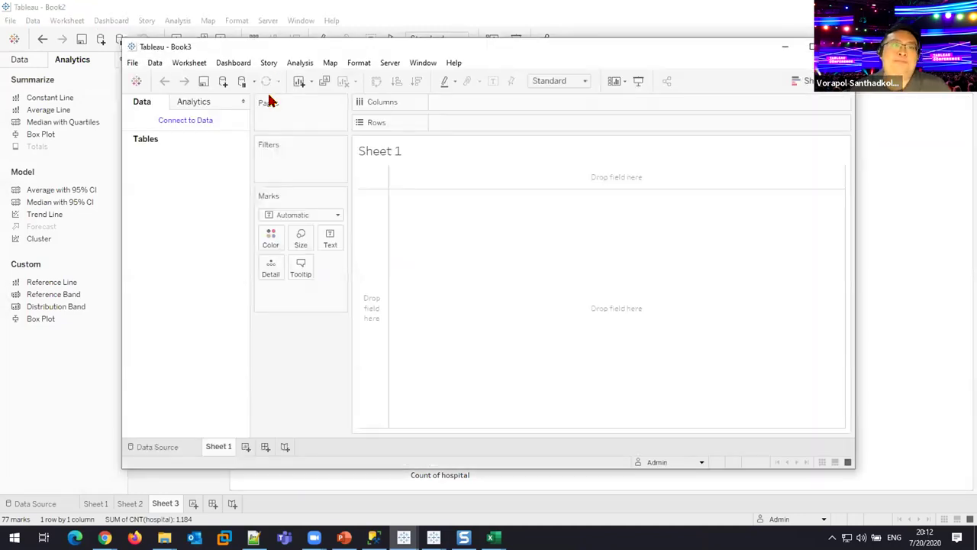
{"action": "double_click", "coordinate": [276, 44]}
- Connect the new workbook to the Excel file daily_sales_data.xlsx in the TUG folder
{"action": "left_click", "coordinate": [76, 80]}
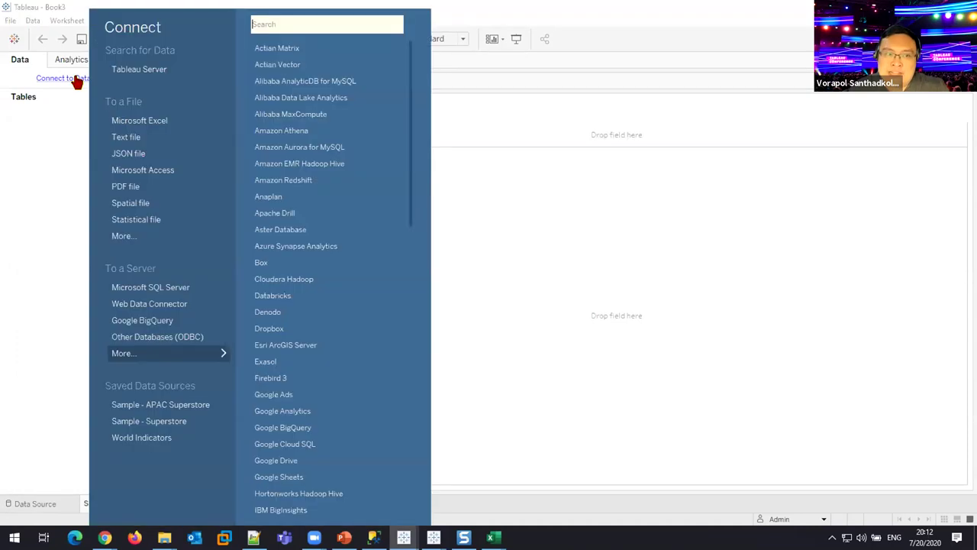
{"action": "left_click", "coordinate": [129, 119]}
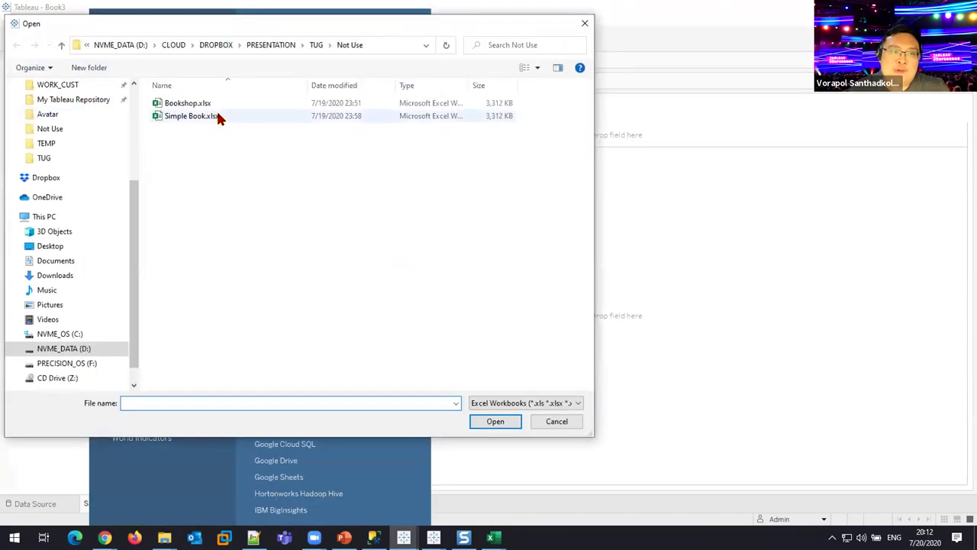
{"action": "left_click", "coordinate": [316, 44]}
{"action": "double_click", "coordinate": [218, 118]}
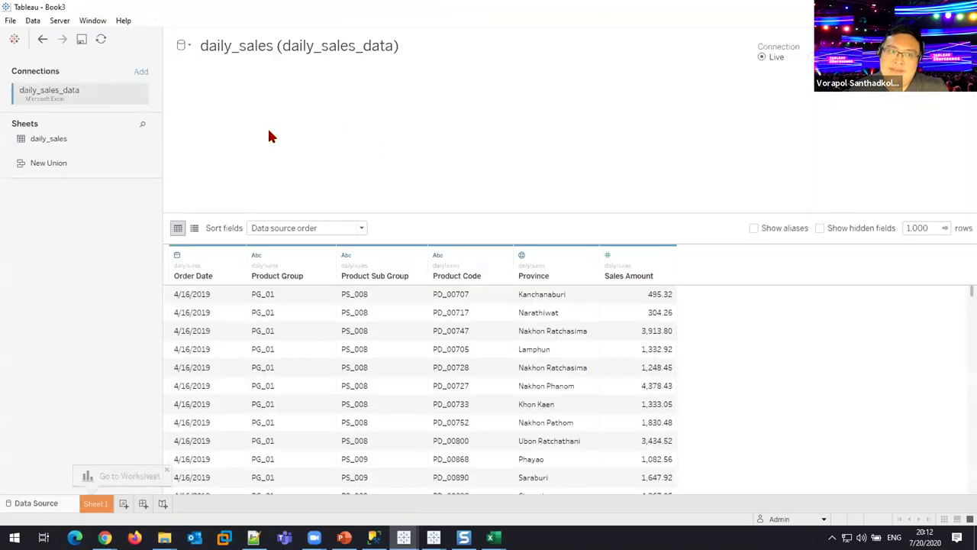
- Add a connection to monthly_sales_target.xlsx and place monthly_target beside daily_sales as a related table, leaving the matching fields unset
{"action": "left_click", "coordinate": [137, 74]}
{"action": "left_click", "coordinate": [213, 163]}
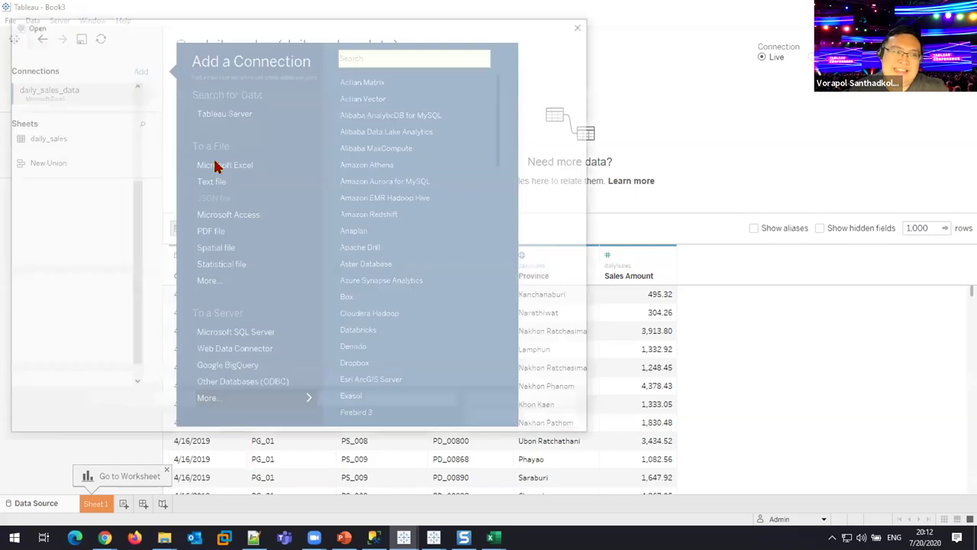
{"action": "left_click", "coordinate": [218, 155]}
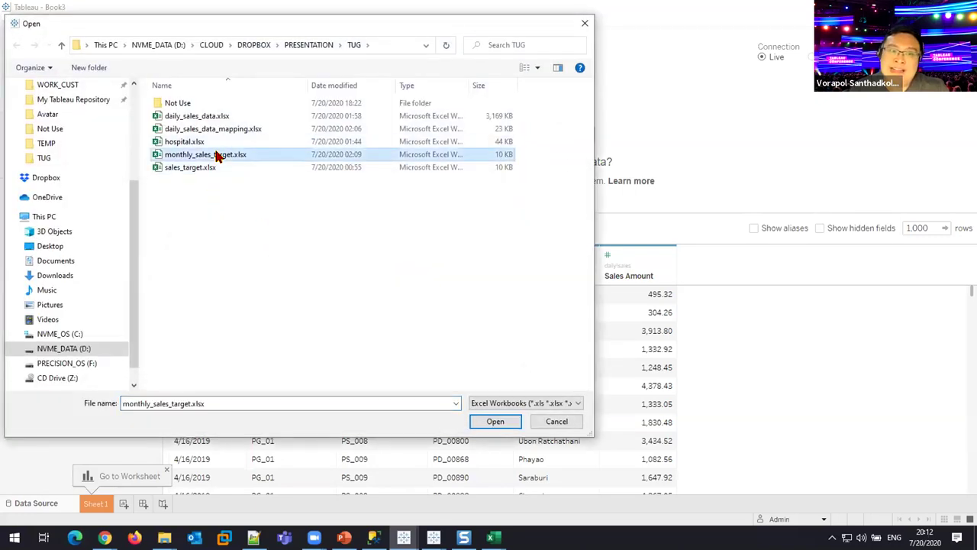
{"action": "double_click", "coordinate": [218, 155]}
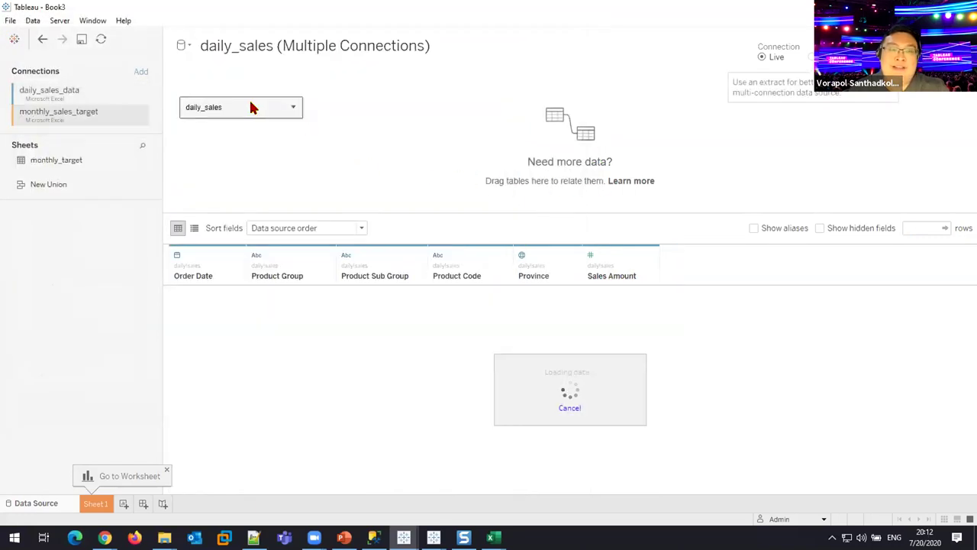
{"action": "left_click_drag", "start_coordinate": [44, 159], "coordinate": [406, 129]}
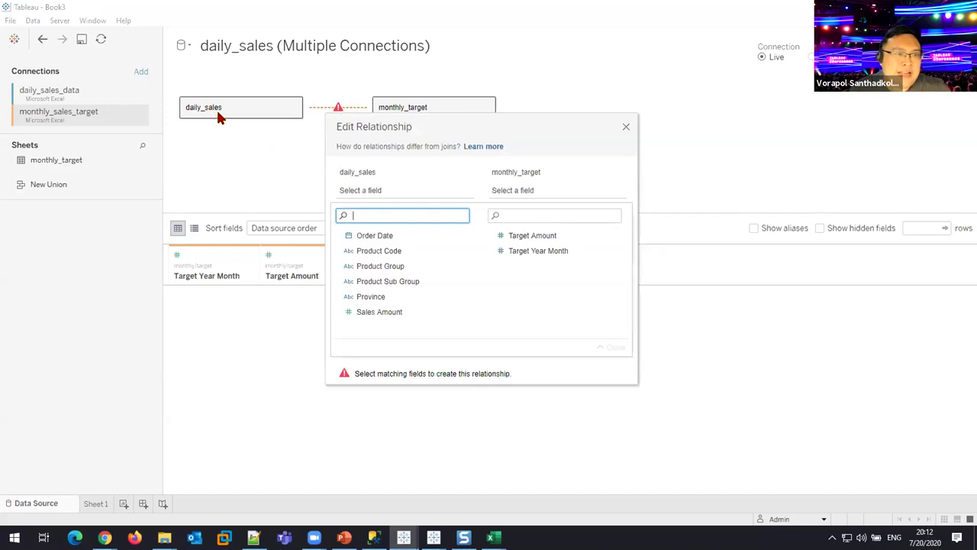
{"action": "left_click", "coordinate": [625, 127]}
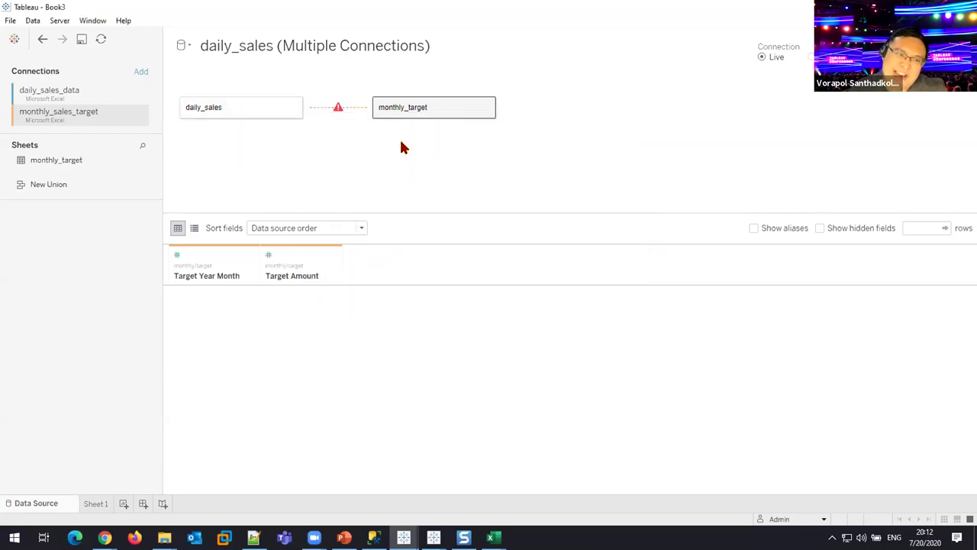
- Revisit the data model diagram in the PowerPoint slides, then return to Tableau and open the physical layer of the daily_sales table
{"action": "left_click", "coordinate": [226, 104]}
{"action": "key", "text": "alt+Tab"}
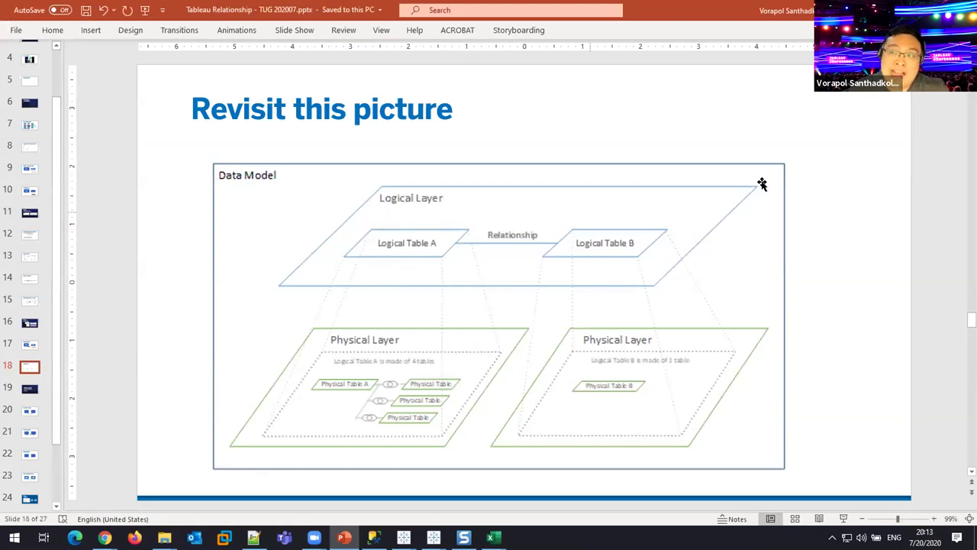
{"action": "key", "text": "alt+Tab"}
{"action": "right_click", "coordinate": [271, 114]}
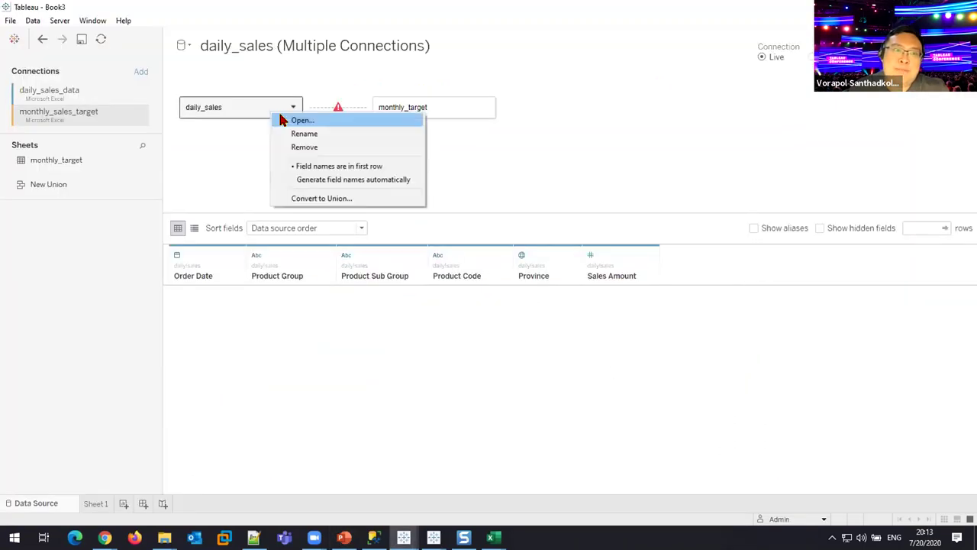
{"action": "left_click", "coordinate": [280, 120]}
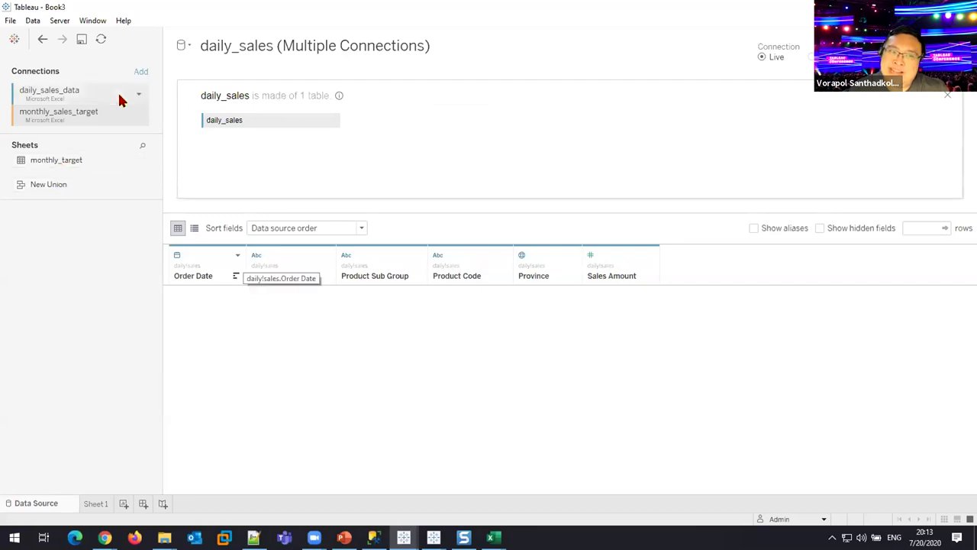
- Add a connection to daily_sales_data_mapping.xlsx and inner join its Sheet1 to daily_sales on Order Date = order date (Sheet1)
{"action": "left_click", "coordinate": [140, 71]}
{"action": "left_click", "coordinate": [229, 165]}
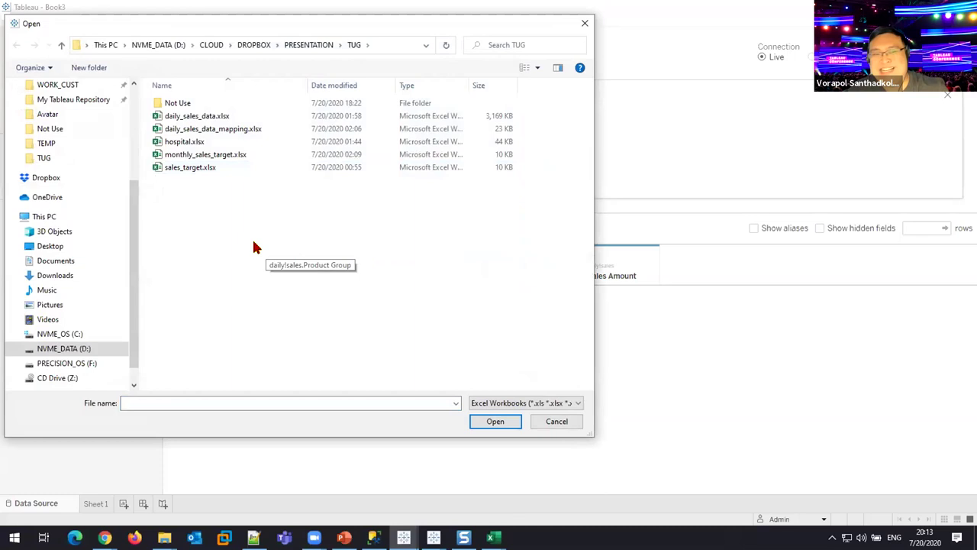
{"action": "left_click", "coordinate": [239, 129]}
{"action": "double_click", "coordinate": [239, 129]}
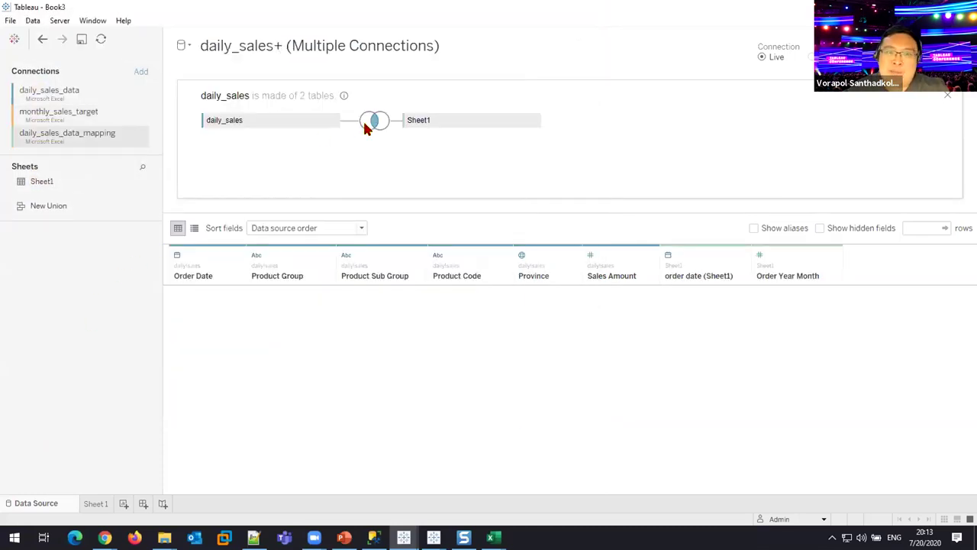
{"action": "left_click", "coordinate": [367, 122]}
{"action": "left_click", "coordinate": [485, 141]}
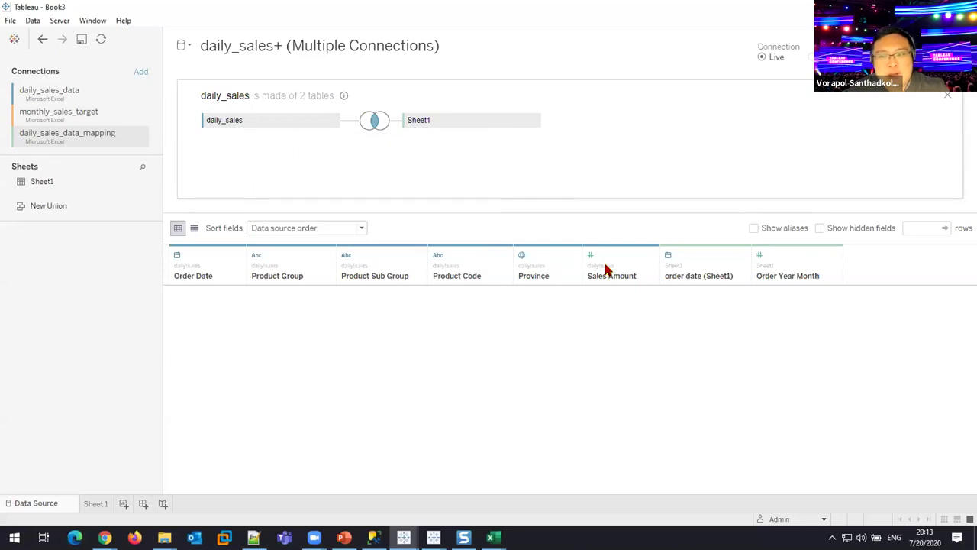
- Hide the duplicate order date (Sheet1) field and return to the logical layer of the data source
{"action": "right_click", "coordinate": [704, 262]}
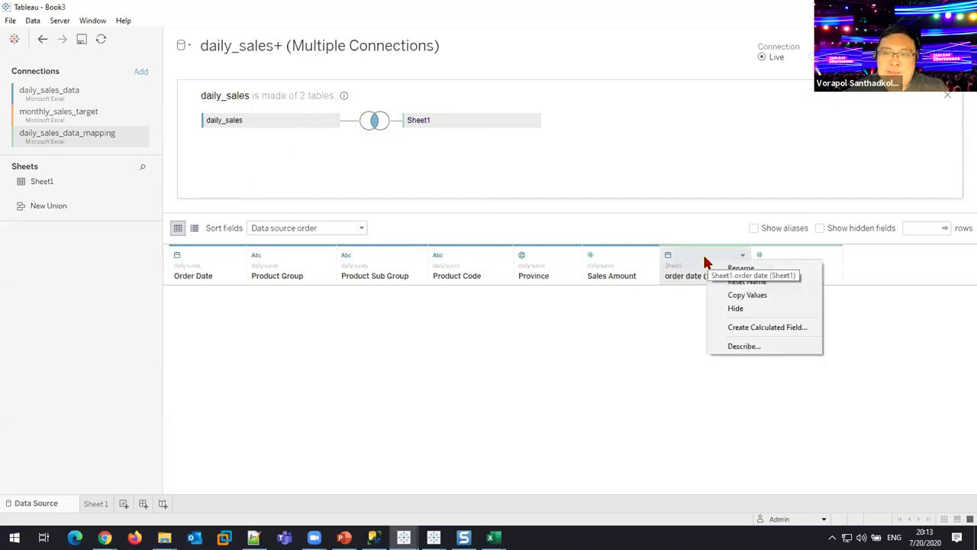
{"action": "left_click", "coordinate": [748, 294]}
{"action": "left_click", "coordinate": [367, 130]}
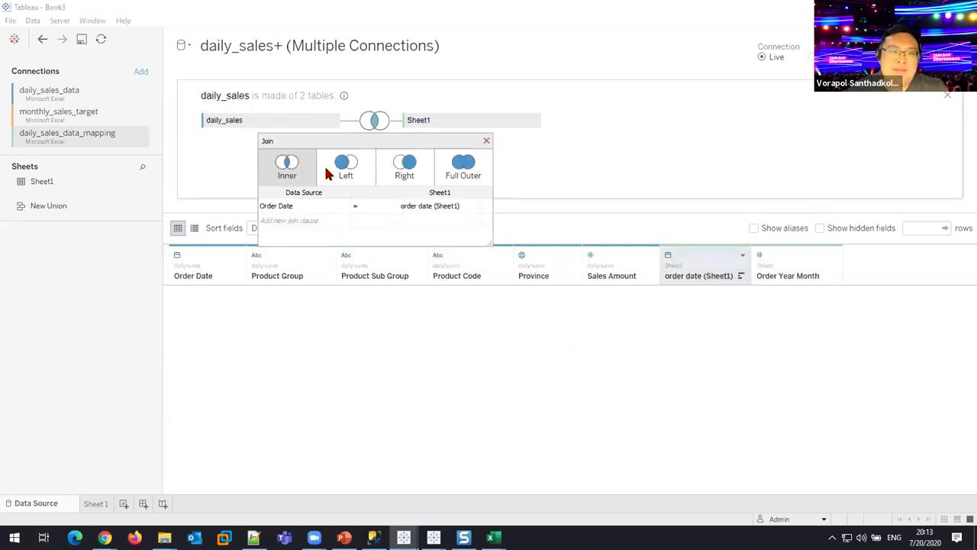
{"action": "right_click", "coordinate": [681, 264]}
{"action": "left_click", "coordinate": [713, 313]}
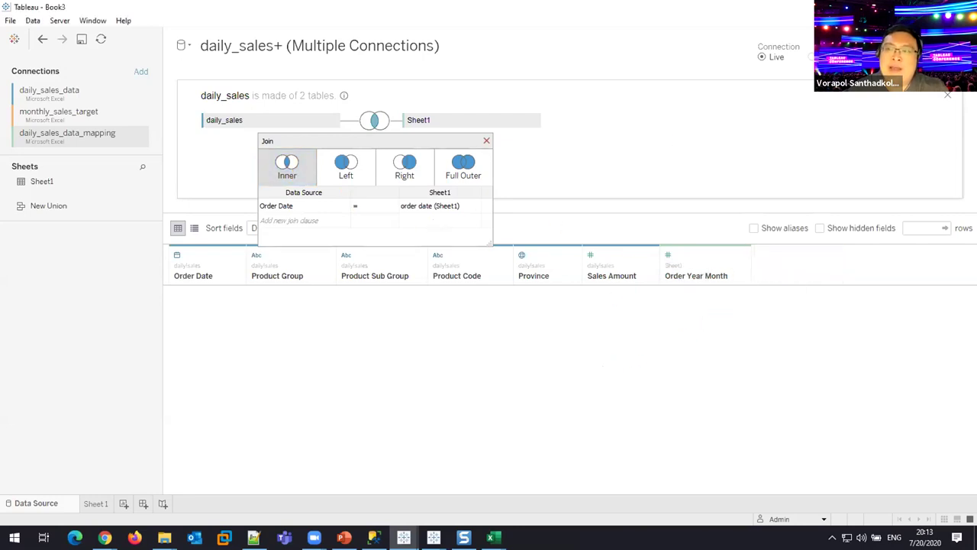
{"action": "left_click", "coordinate": [949, 94]}
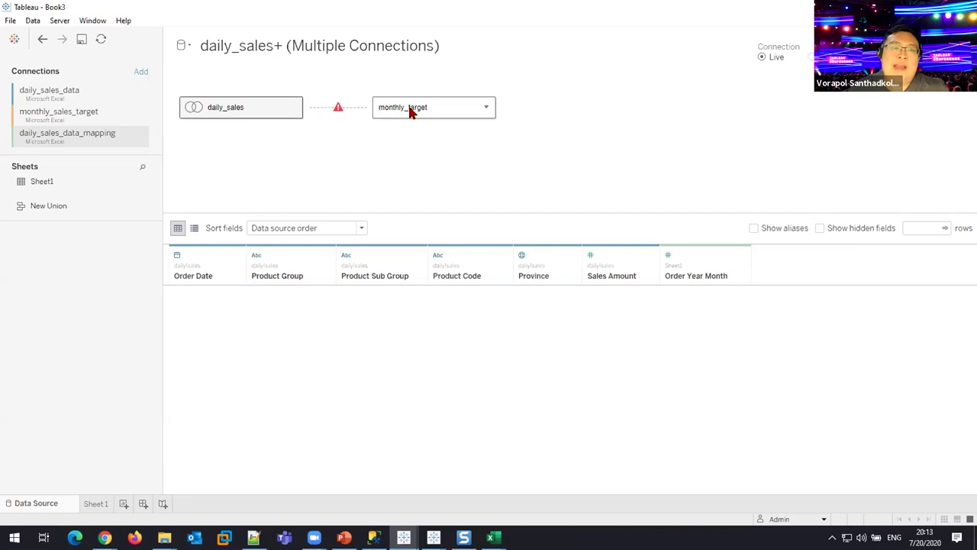
- Relate daily_sales to monthly_target by matching Order Year Month with Target Year Month
{"action": "left_click", "coordinate": [410, 111]}
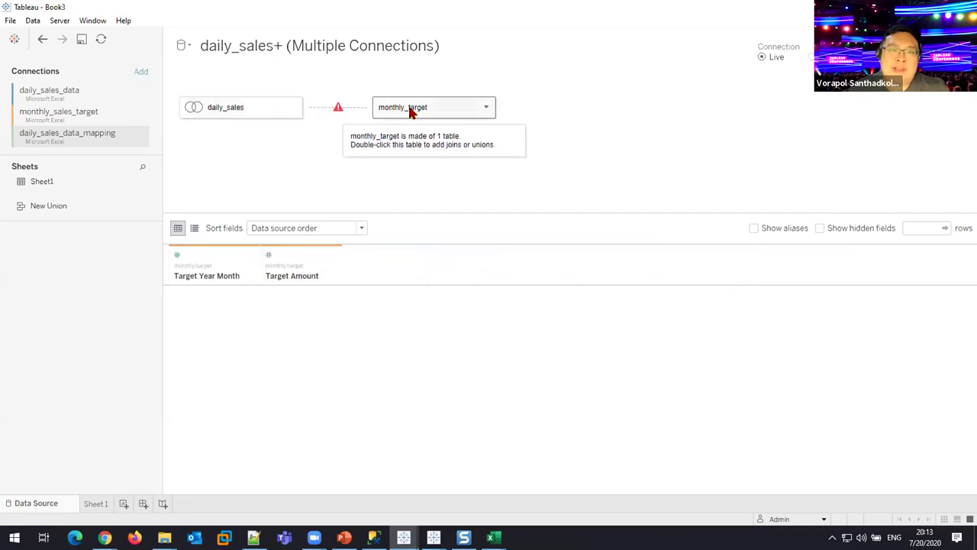
{"action": "left_click", "coordinate": [335, 108]}
{"action": "left_click", "coordinate": [416, 268]}
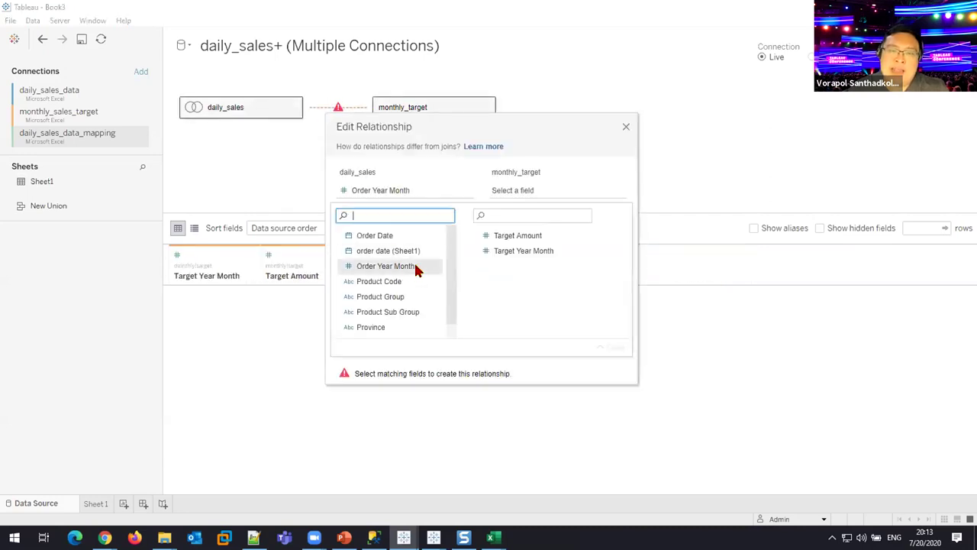
{"action": "left_click", "coordinate": [512, 253]}
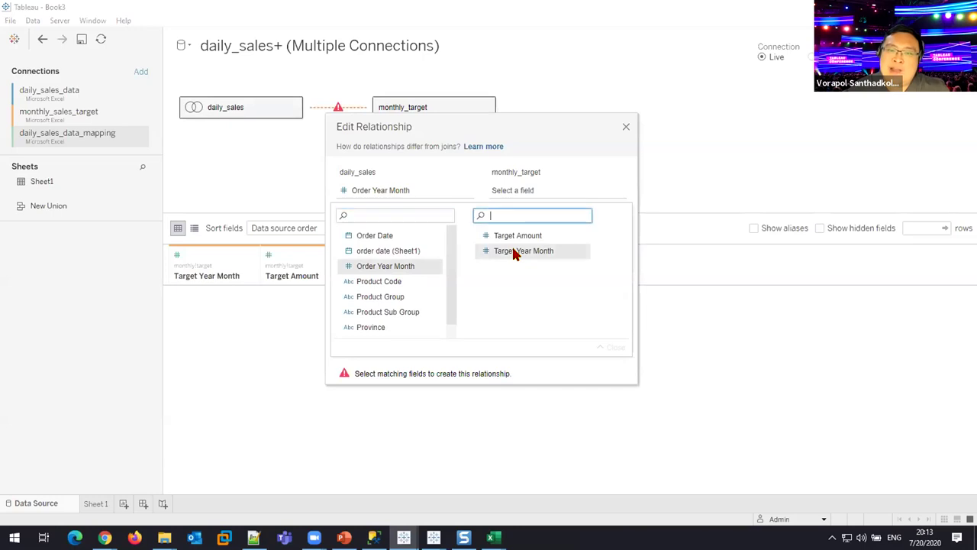
{"action": "left_click", "coordinate": [626, 126]}
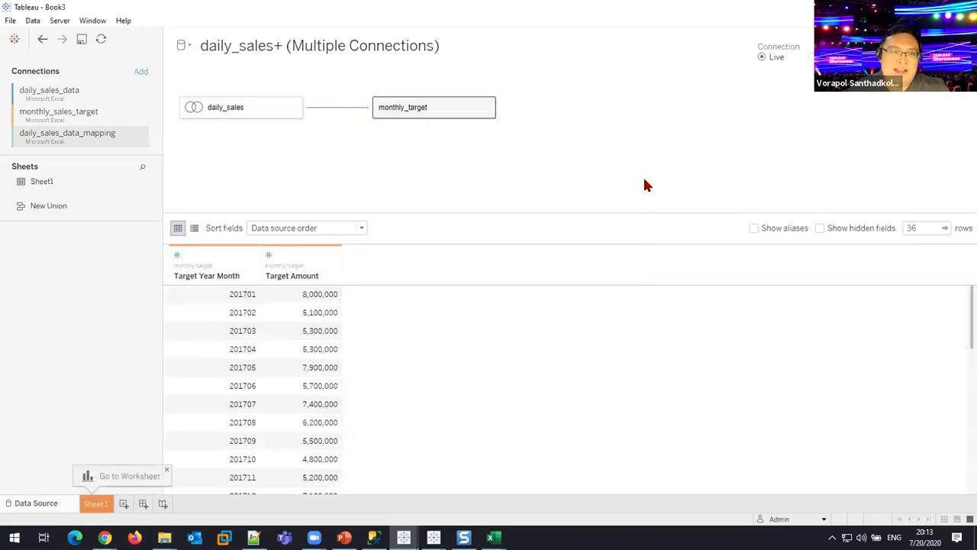
- Examine the Order Date and Order Year Month values, the join inside daily_sales, and the fields matched in its relationship with monthly_target
{"action": "right_click", "coordinate": [274, 109]}
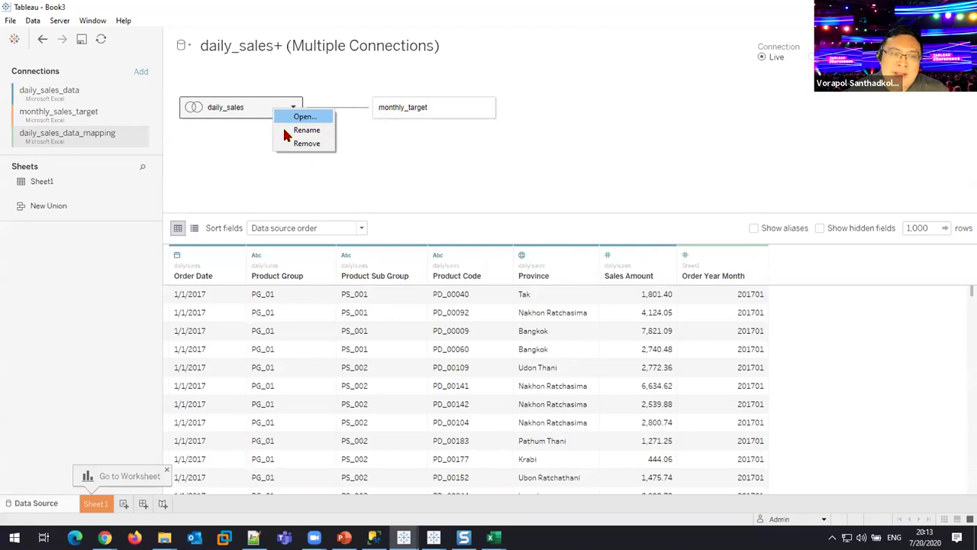
{"action": "left_click", "coordinate": [213, 304]}
{"action": "left_click_drag", "start_coordinate": [216, 311], "coordinate": [206, 477]}
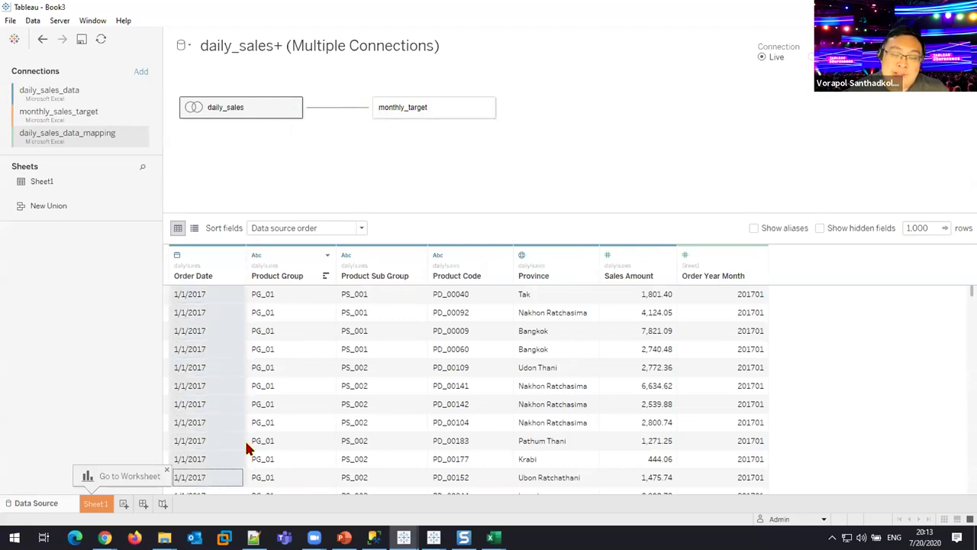
{"action": "mouse_move", "coordinate": [729, 294]}
{"action": "left_mouse_down"}
{"action": "mouse_move", "coordinate": [719, 461]}
{"action": "mouse_move", "coordinate": [727, 299]}
{"action": "left_mouse_up"}
{"action": "left_click", "coordinate": [748, 296]}
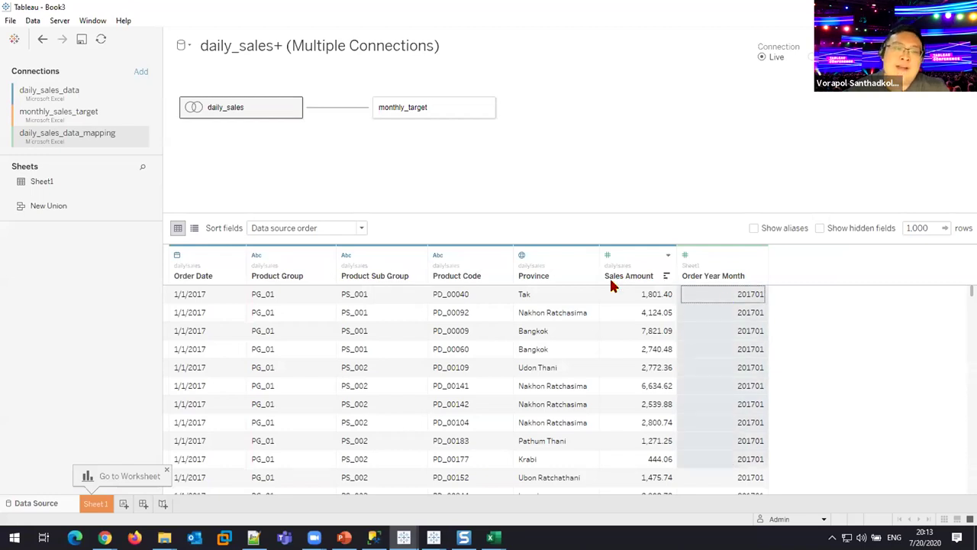
{"action": "right_click", "coordinate": [229, 109]}
{"action": "left_click", "coordinate": [246, 114]}
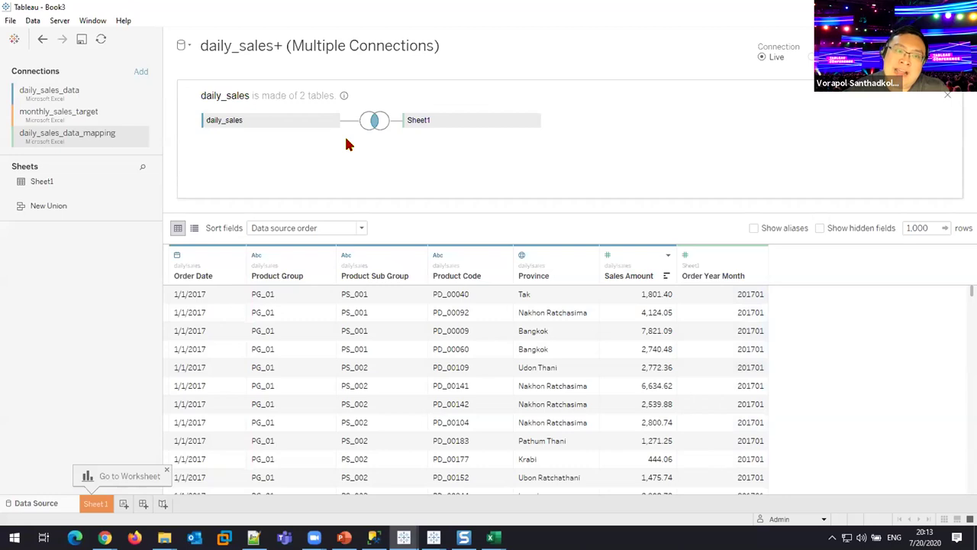
{"action": "left_click", "coordinate": [946, 98]}
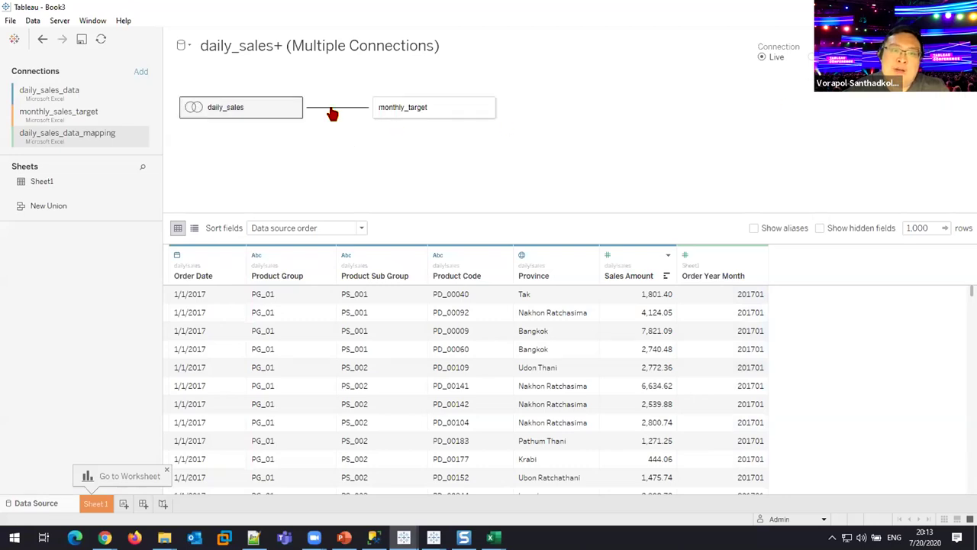
{"action": "left_click", "coordinate": [332, 107]}
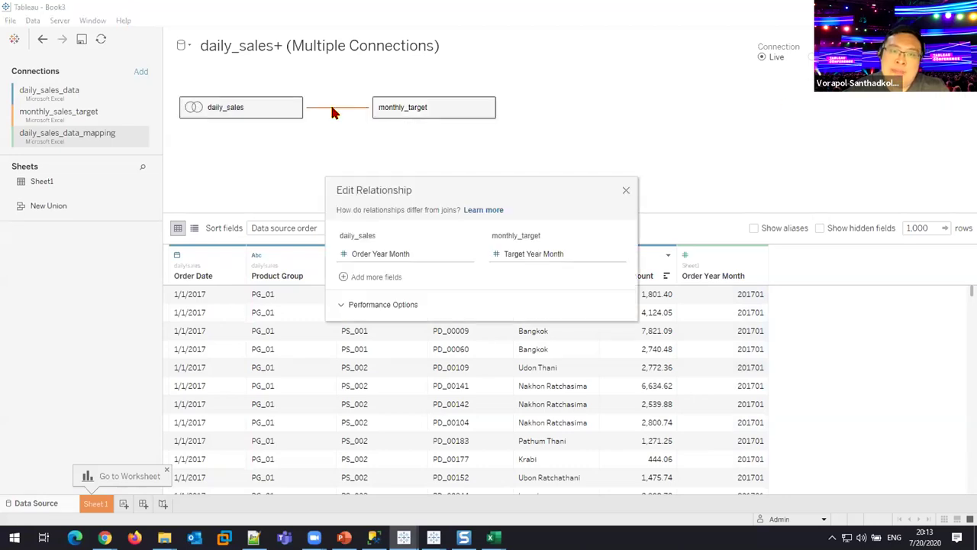
{"action": "left_click", "coordinate": [624, 191]}
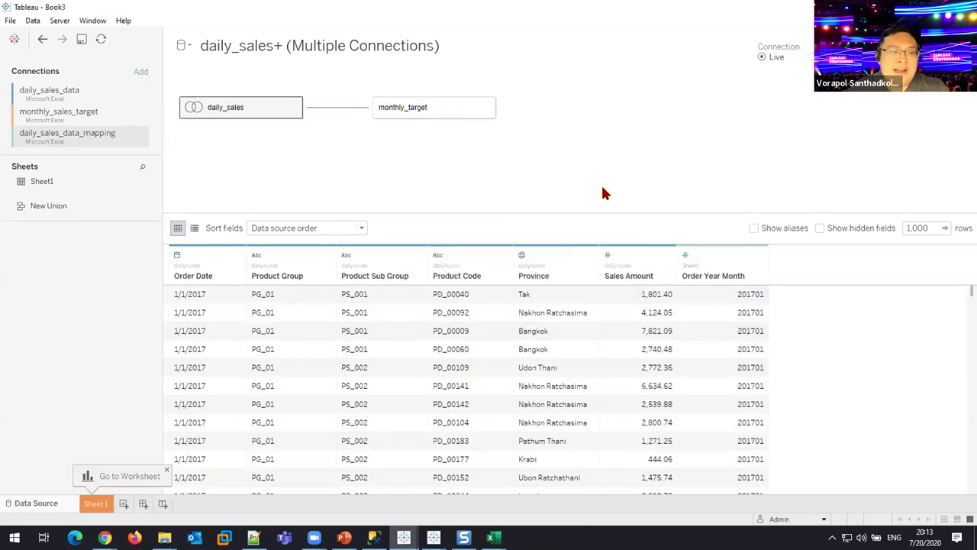
- On Sheet 1, plot Sales Amount from daily_sales against Target Amount from monthly_target
{"action": "left_click", "coordinate": [106, 500]}
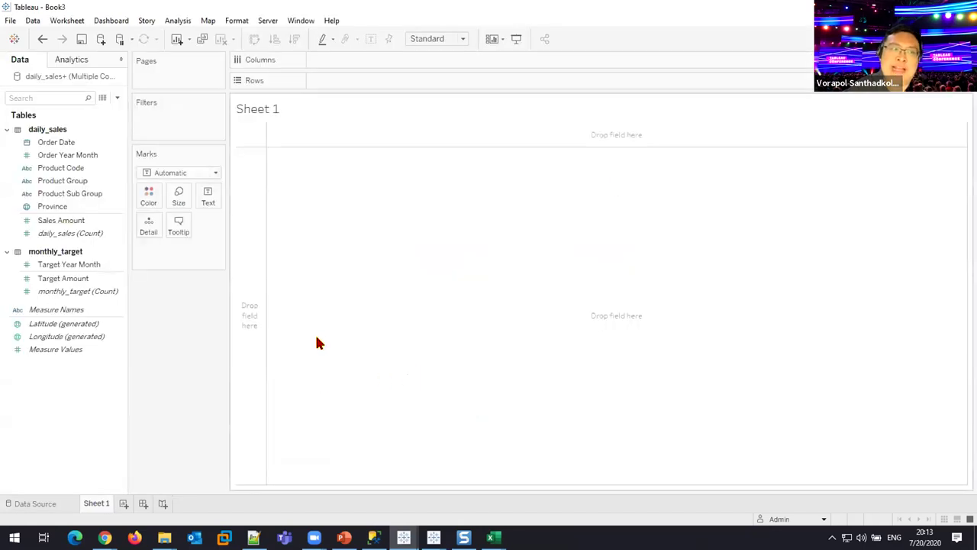
{"action": "left_click", "coordinate": [67, 144]}
{"action": "left_click", "coordinate": [61, 264]}
{"action": "left_click", "coordinate": [64, 278]}
{"action": "left_click", "coordinate": [67, 222]}
{"action": "double_click", "coordinate": [67, 223]}
{"action": "left_click", "coordinate": [79, 281]}
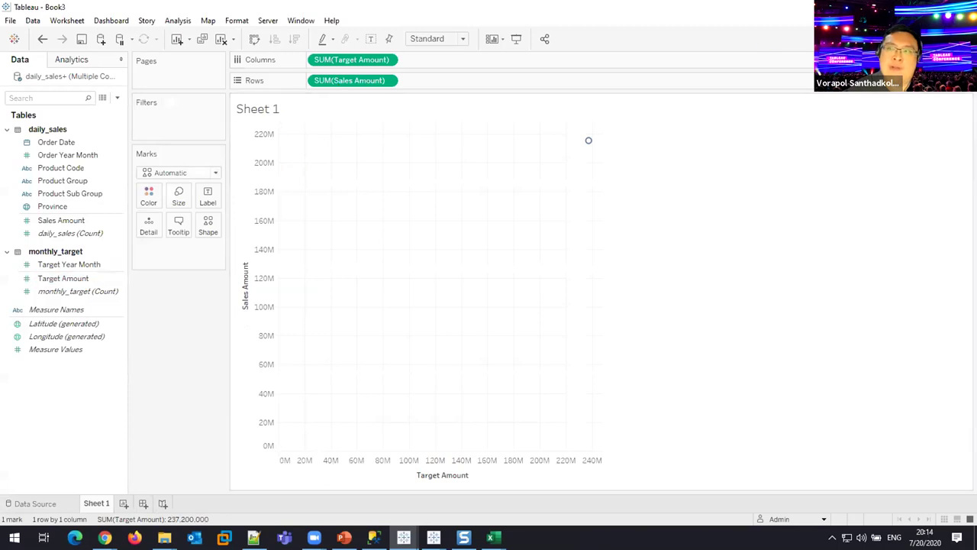
- Convert the view to a text table with Measure Names across the columns
{"action": "key", "text": "ctrl+1"}
{"action": "left_click", "coordinate": [875, 106]}
{"action": "key", "text": "ctrl+1"}
{"action": "left_click_drag", "start_coordinate": [384, 79], "coordinate": [382, 60]}
- Add Order Date to the rows and expand it from year to quarter and month
{"action": "left_click_drag", "start_coordinate": [50, 142], "coordinate": [366, 84]}
{"action": "left_click", "coordinate": [318, 81]}
{"action": "left_click", "coordinate": [403, 81]}
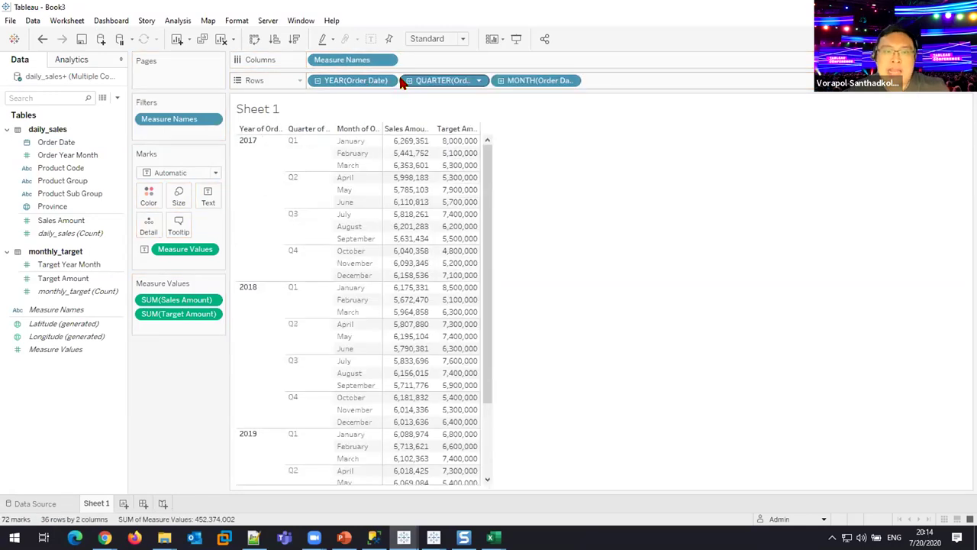